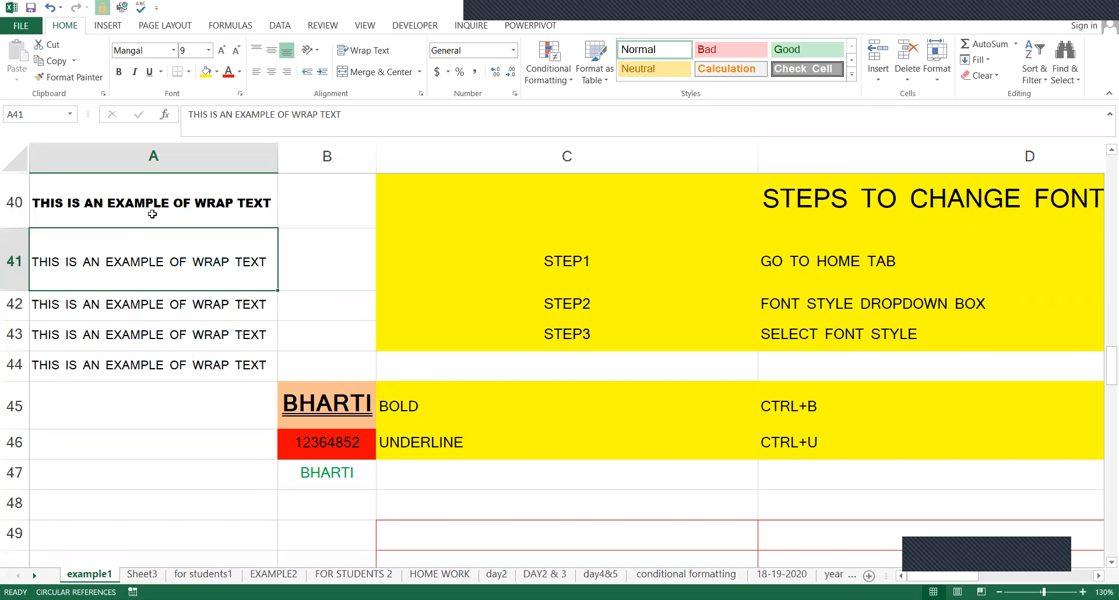
- Set the font of the text in cell A41 to Bahnschrift Condensed
left_click(155, 192)
left_click(150, 257)
left_click(209, 214)
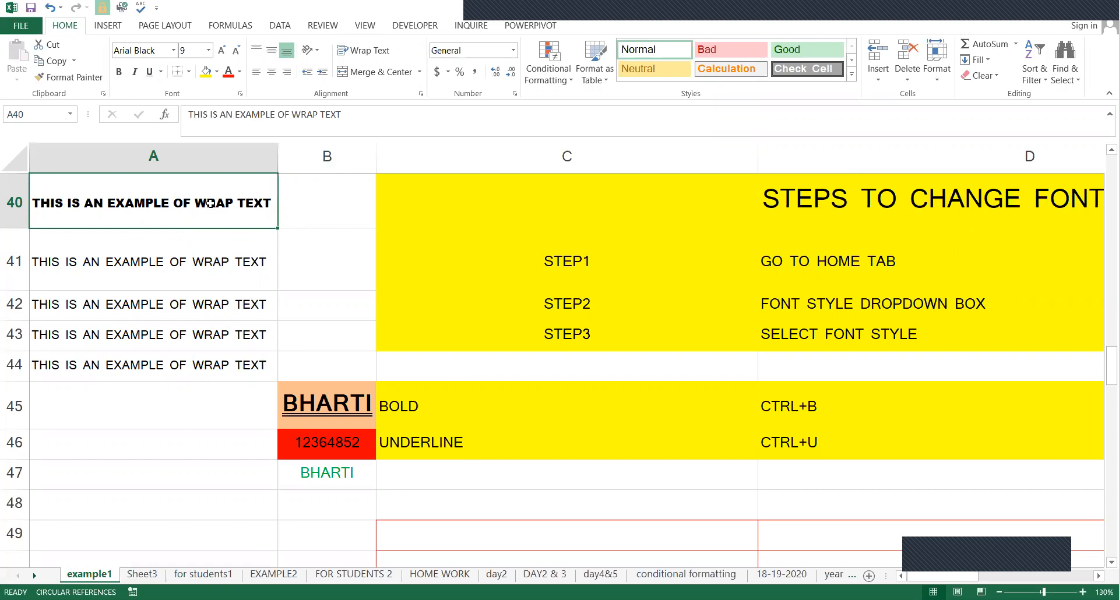
left_click(141, 261)
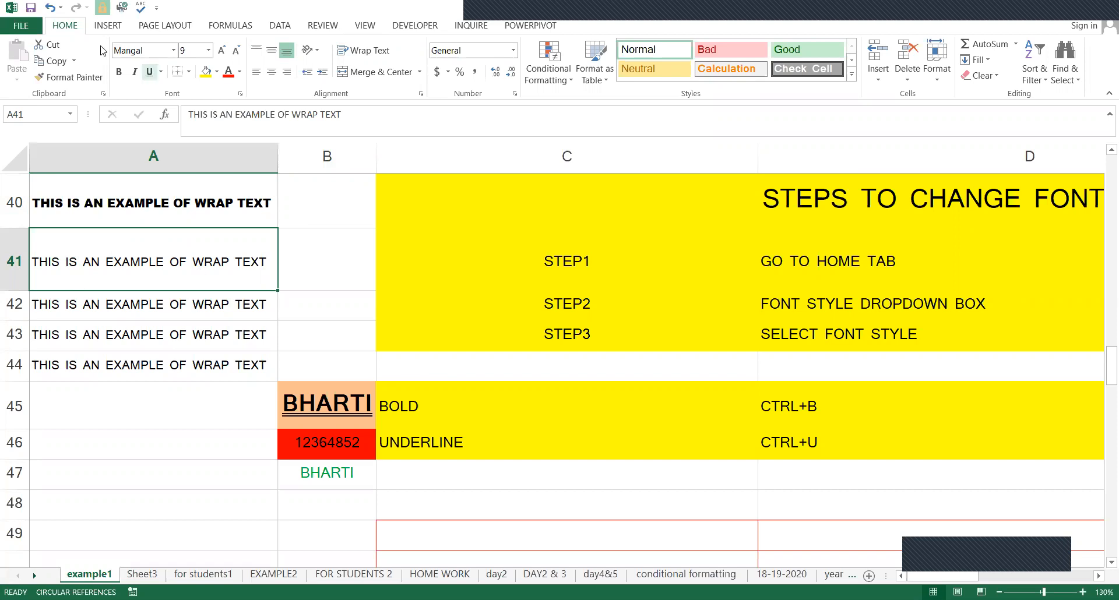
left_click(173, 51)
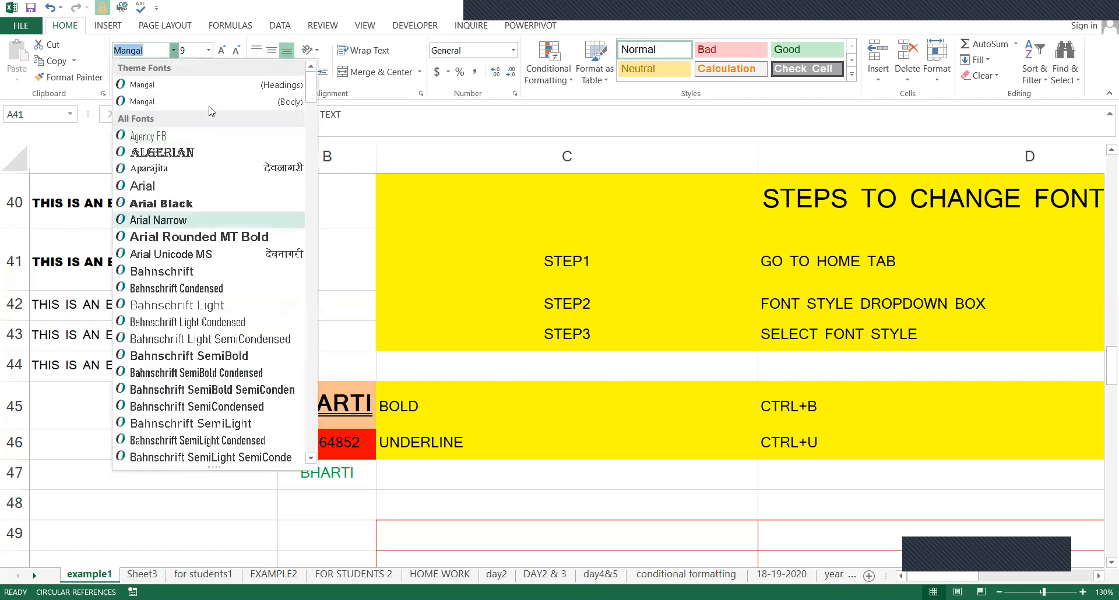
left_click(181, 288)
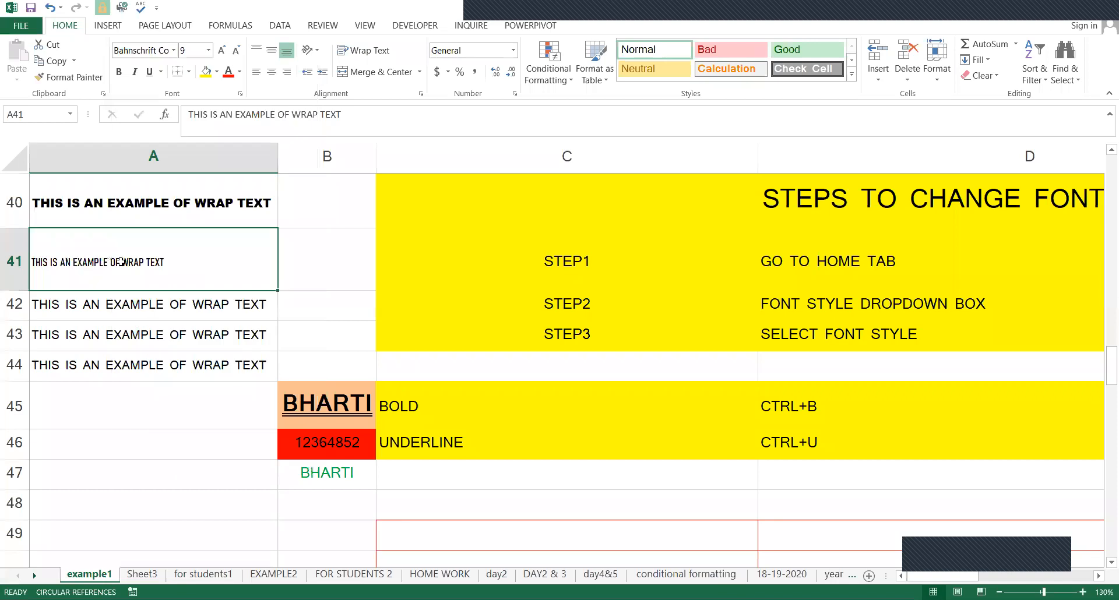
- Try Arial Black on cell A41 and settle on the Algerian font
left_click(173, 51)
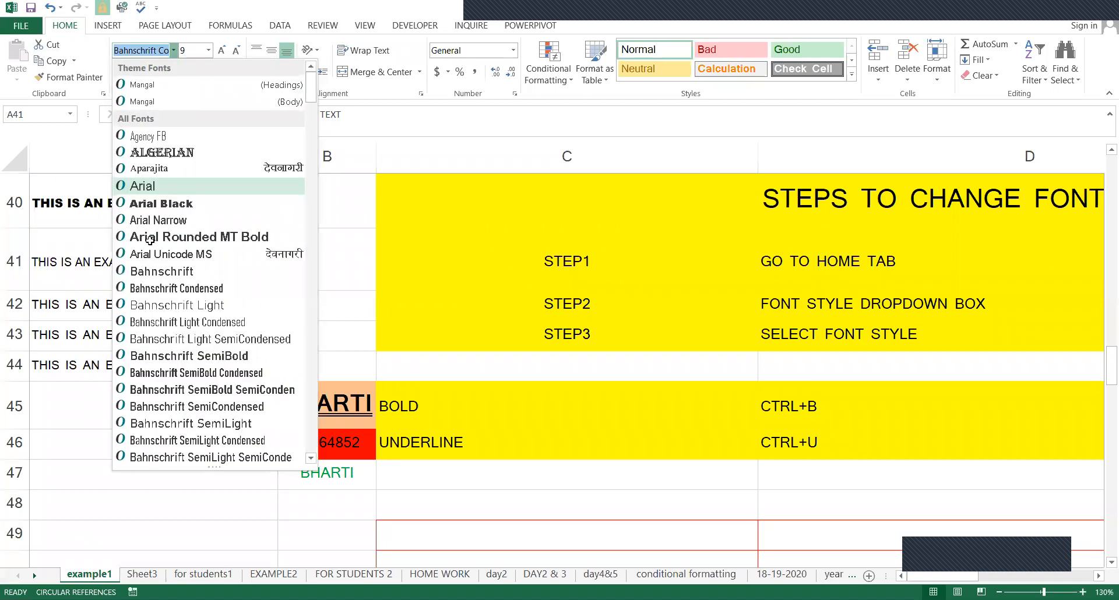
left_click(161, 204)
left_click(173, 51)
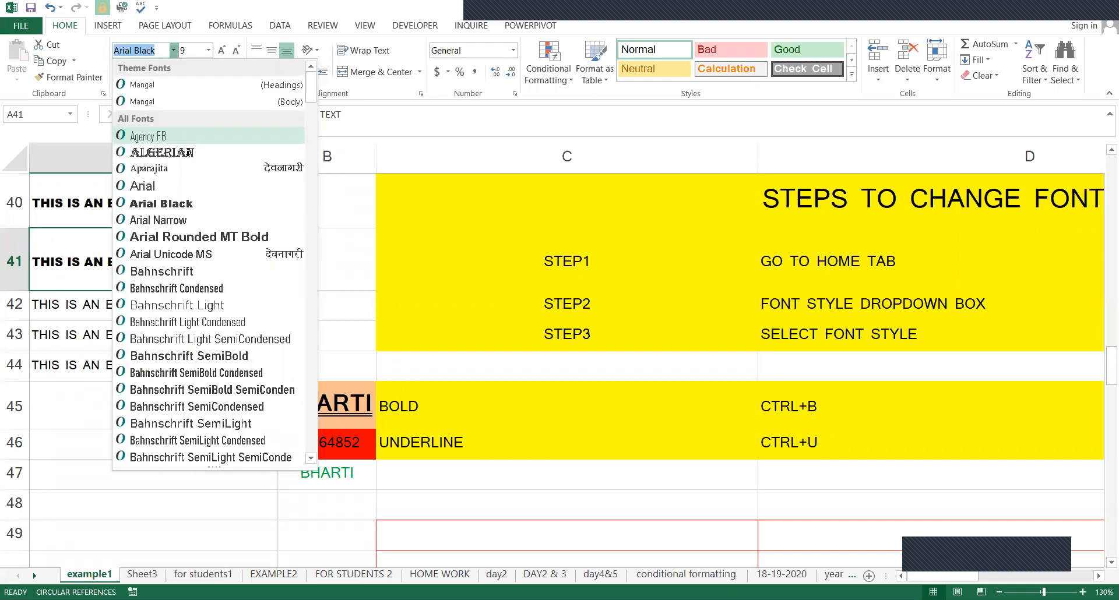
left_click(162, 152)
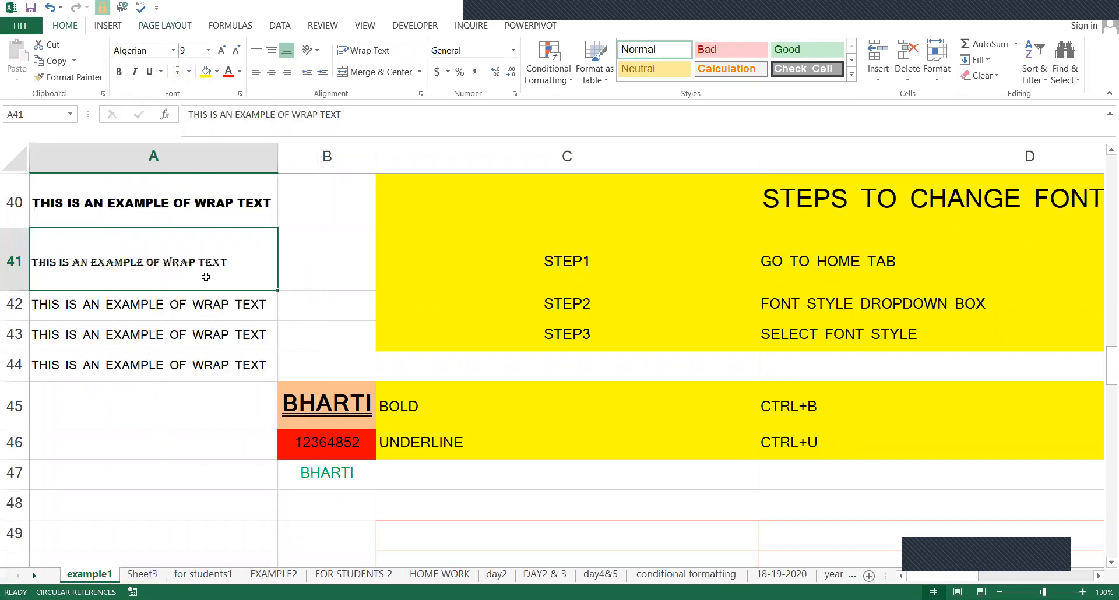
- Set the font size of cell A41 to 16, and enlarge and shrink it stepwise, ending at size 14
left_click(209, 50)
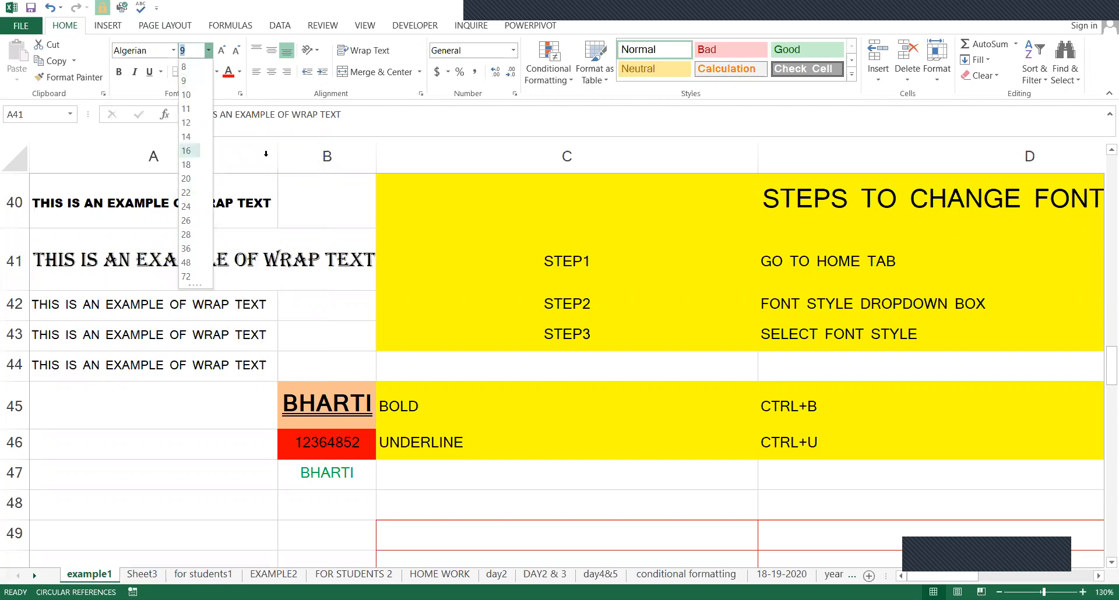
left_click(188, 150)
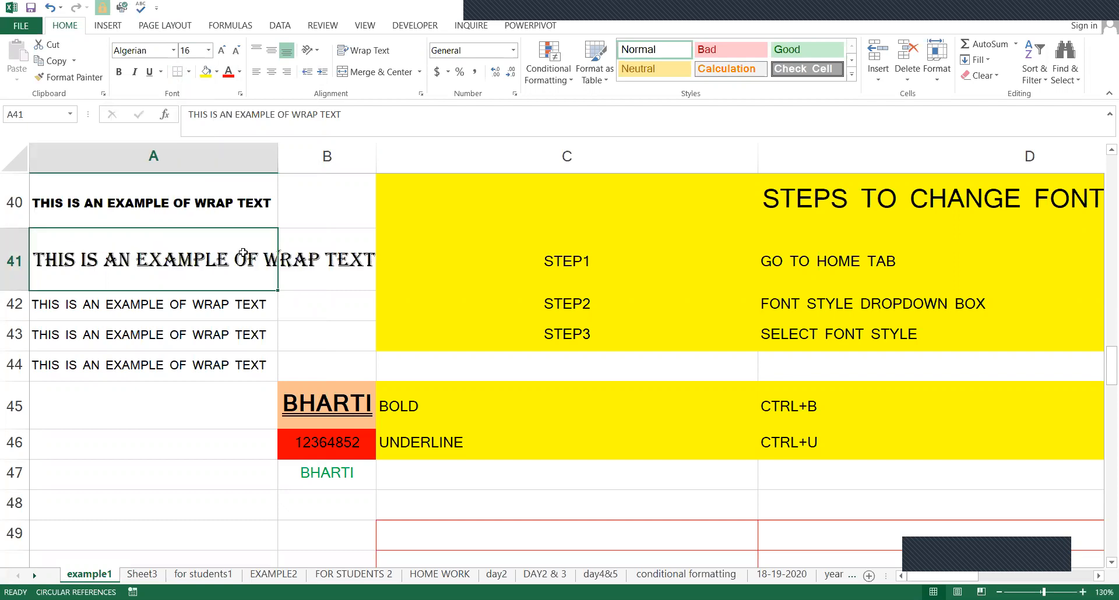
left_click(222, 51)
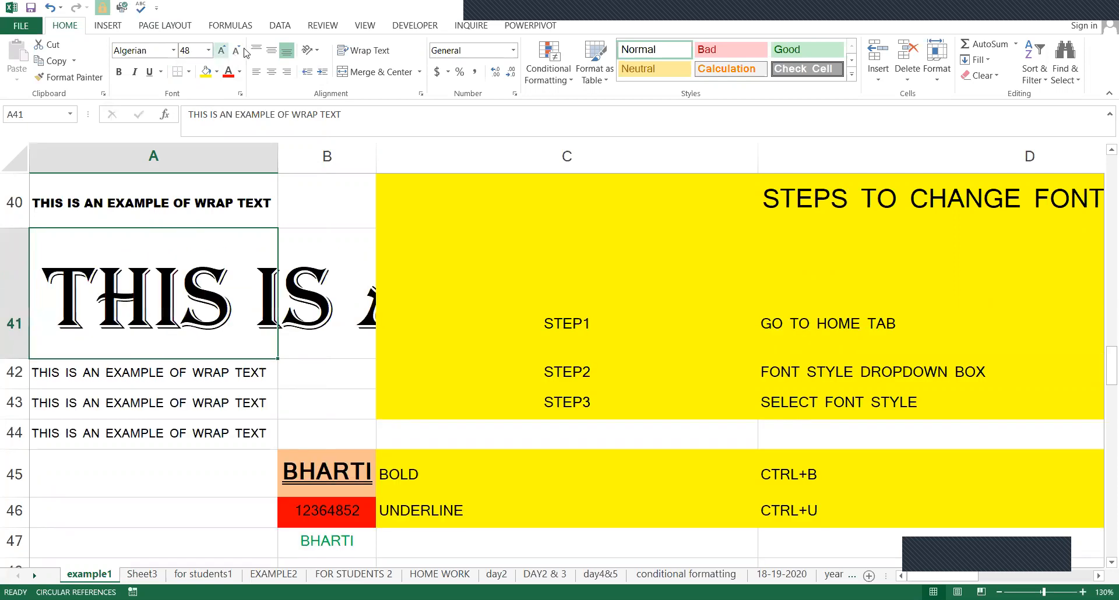
left_click(236, 52)
left_click(236, 51)
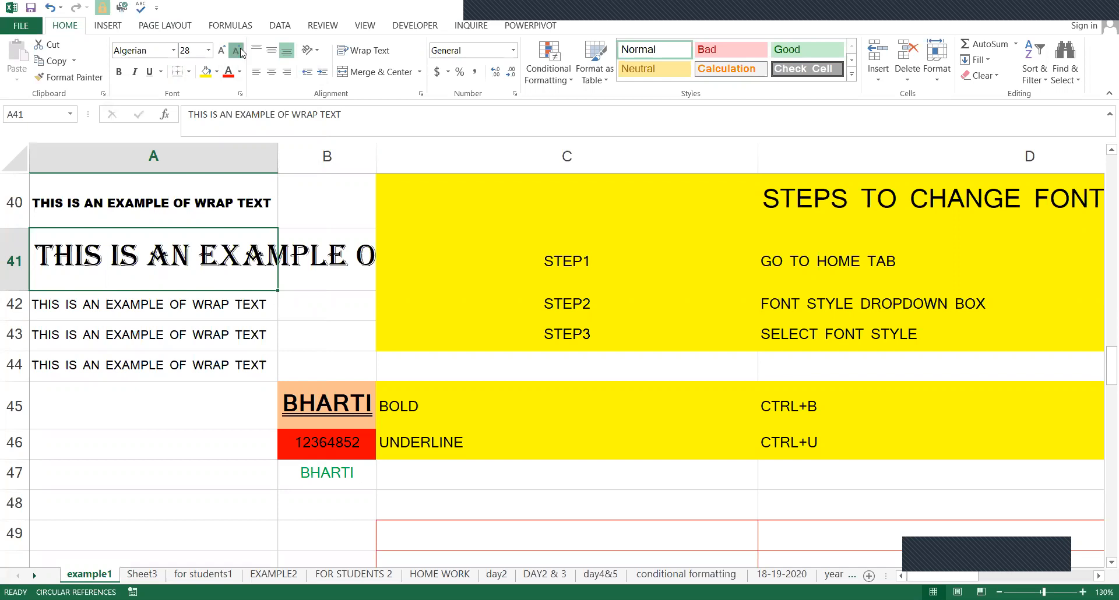
left_click(235, 51)
left_click(236, 52)
left_click(222, 51)
left_click(222, 51)
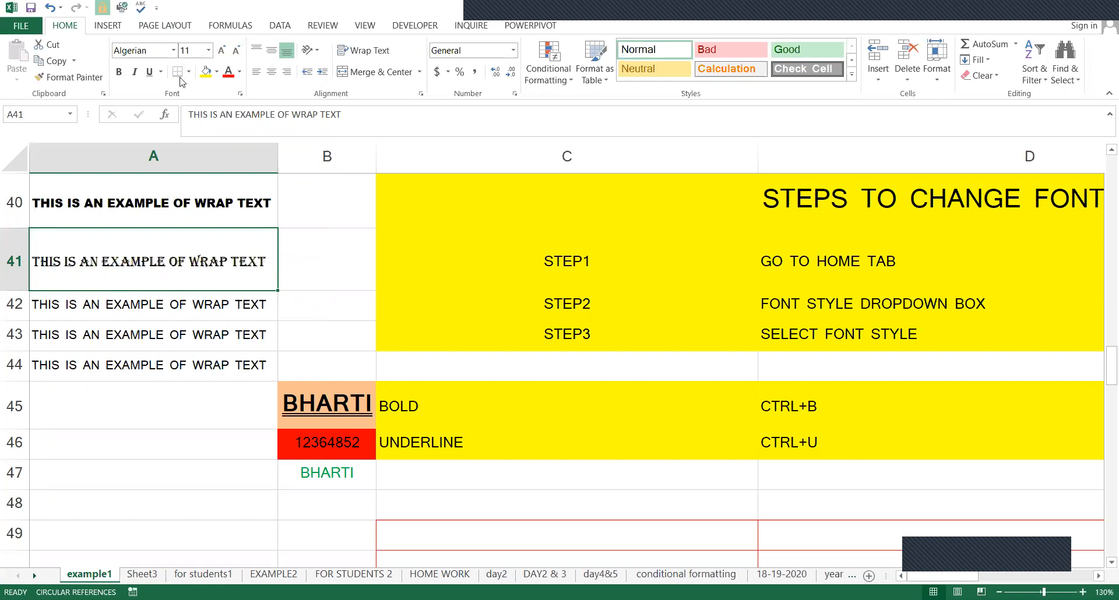
- Try bold formatting on the text in cells A42 and A41, and turn it off again
left_click(104, 310)
left_click(117, 72)
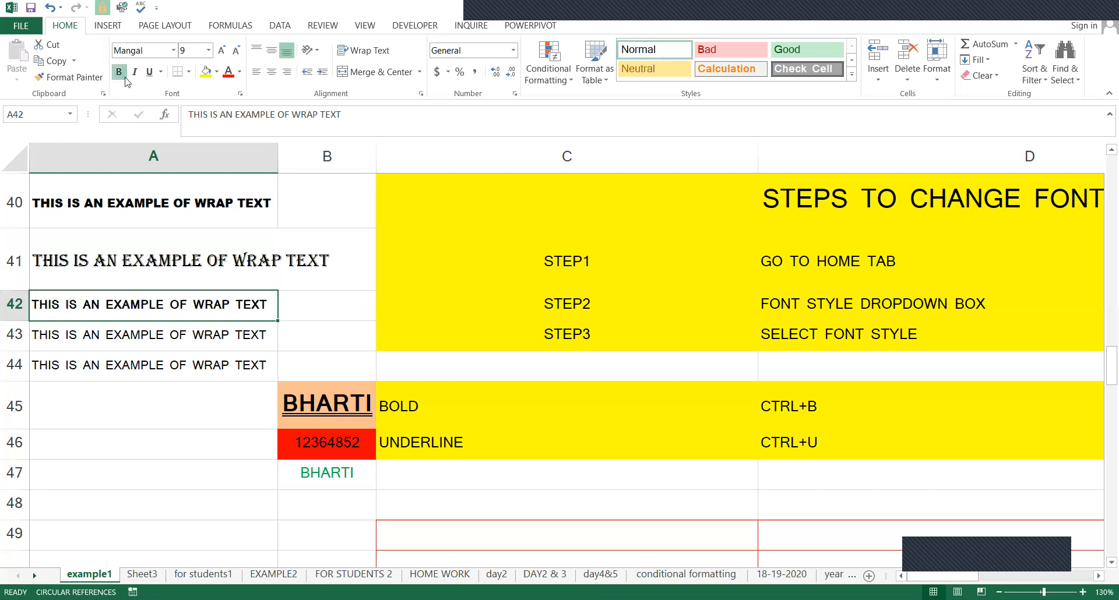
left_click(144, 259)
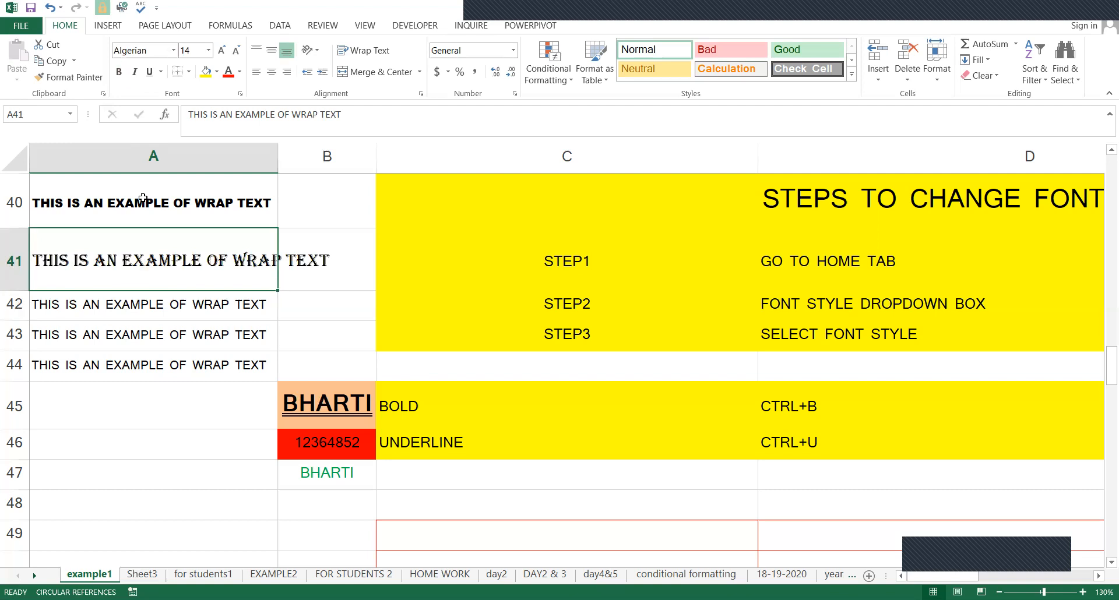
left_click(119, 74)
left_click(119, 73)
left_click(119, 73)
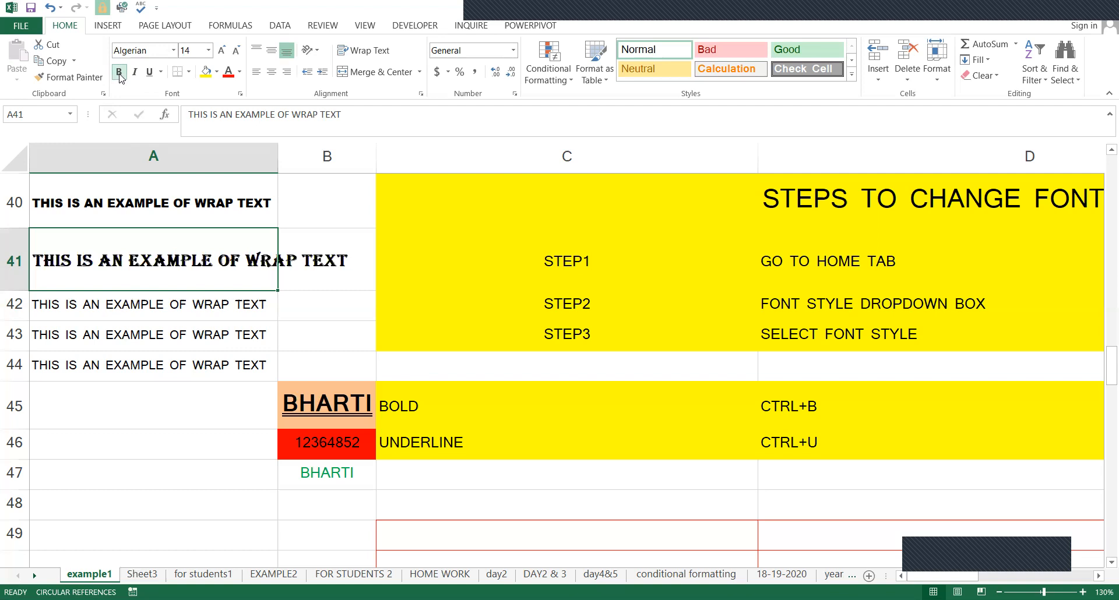
left_click(120, 76)
- Try italic formatting on the text in cell A41
left_click(133, 75)
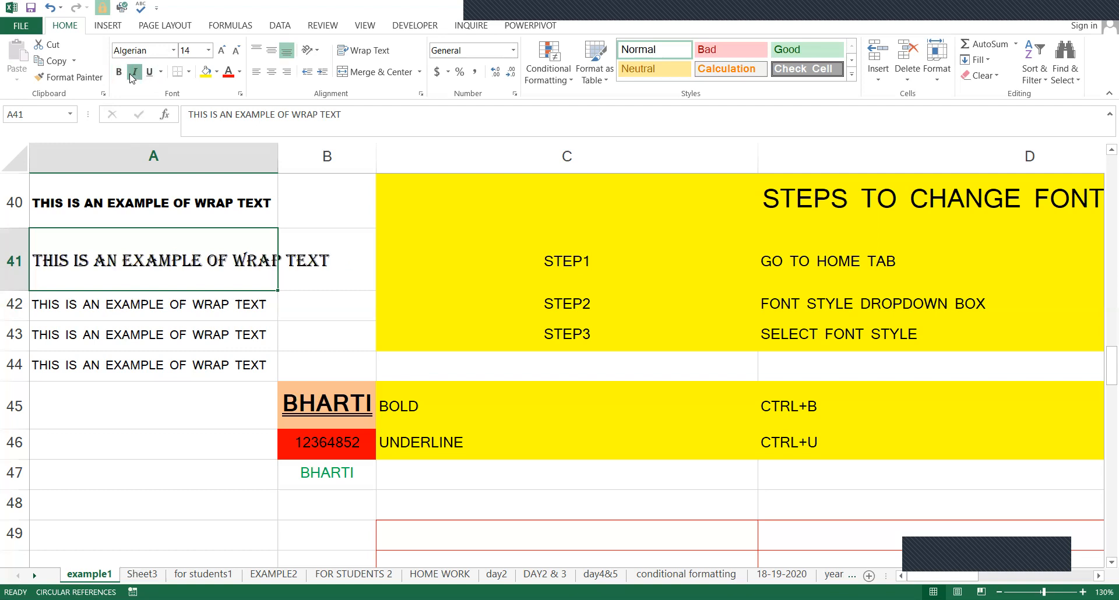
left_click(131, 75)
left_click(131, 75)
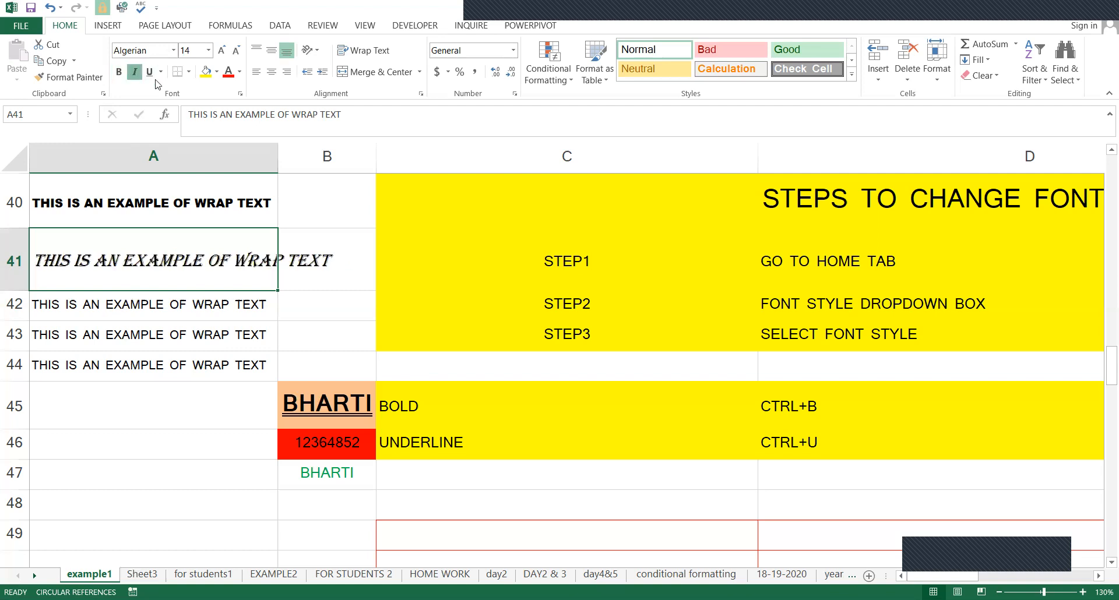
- Underline the text in cell A41, change it to a double underline, and double-underline cell A40 as well
left_click(150, 72)
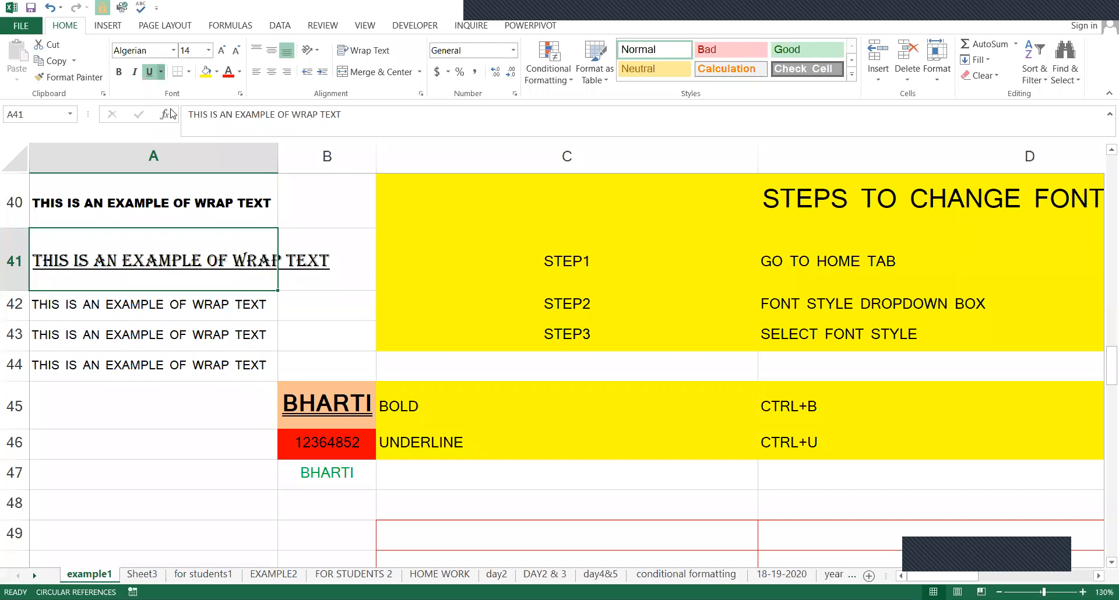
left_click(162, 72)
left_click(159, 260)
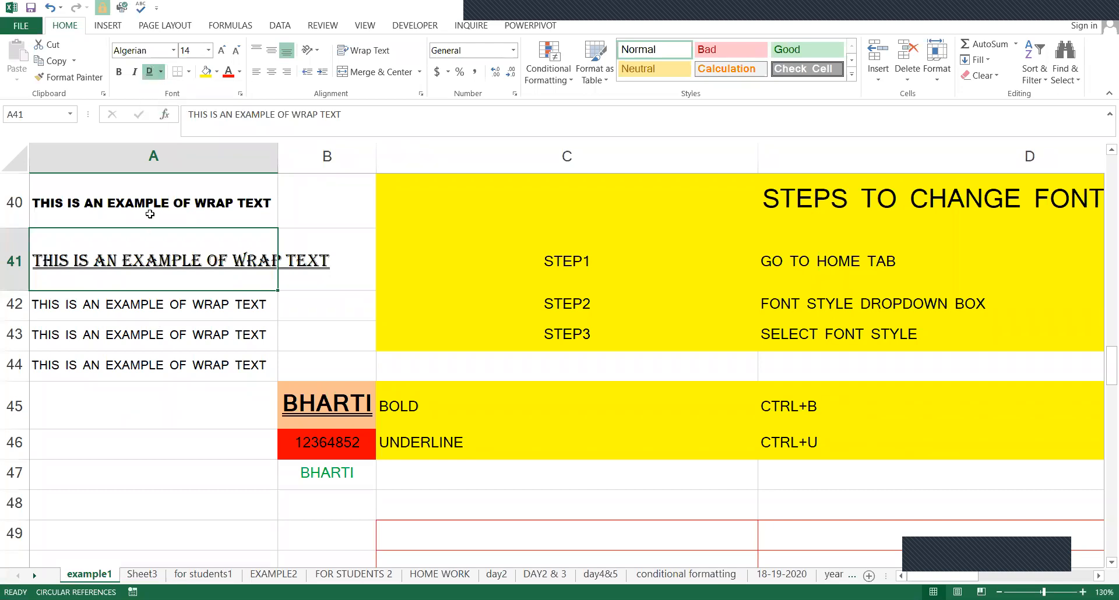
left_click(150, 212)
left_click(150, 72)
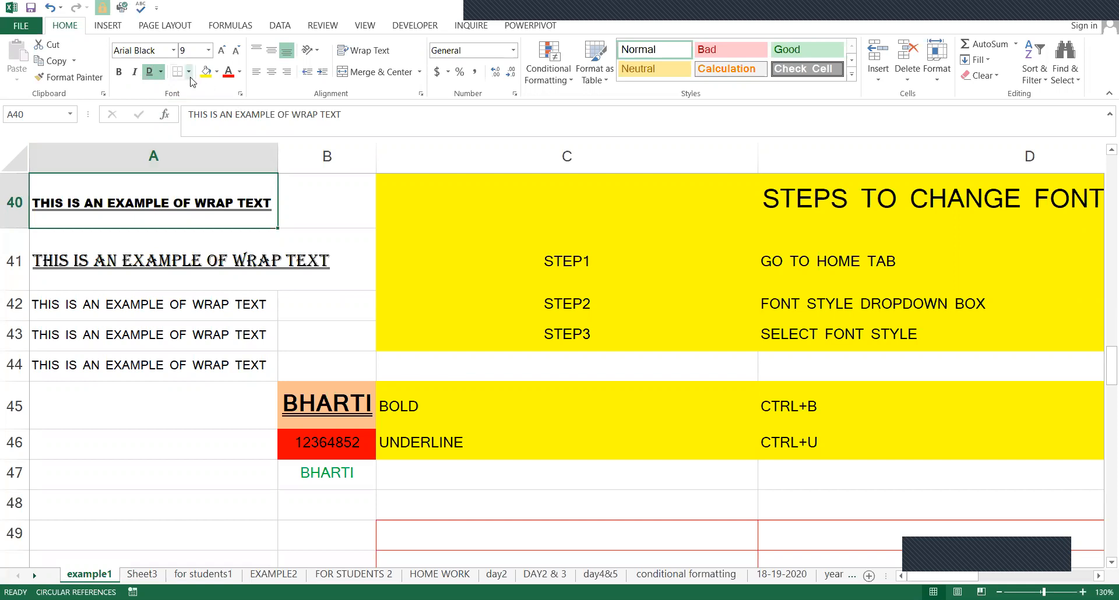
- Select the red-bordered cells starting at C49 and look through the available border options
scroll(577, 285, "down", 2)
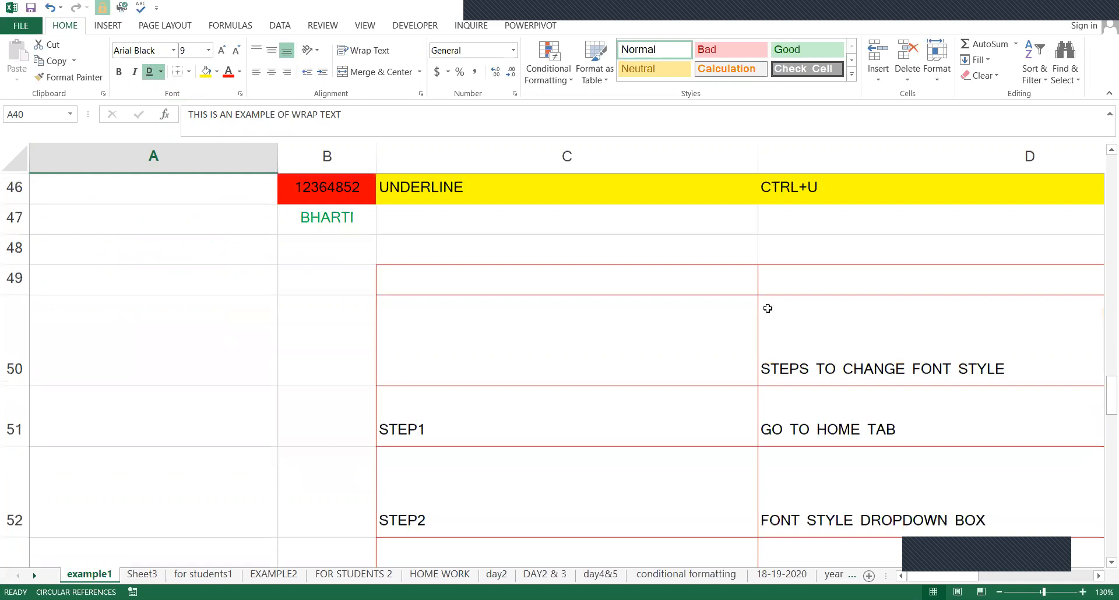
left_click_drag(599, 292, 544, 303)
scroll(213, 197, "up", 1)
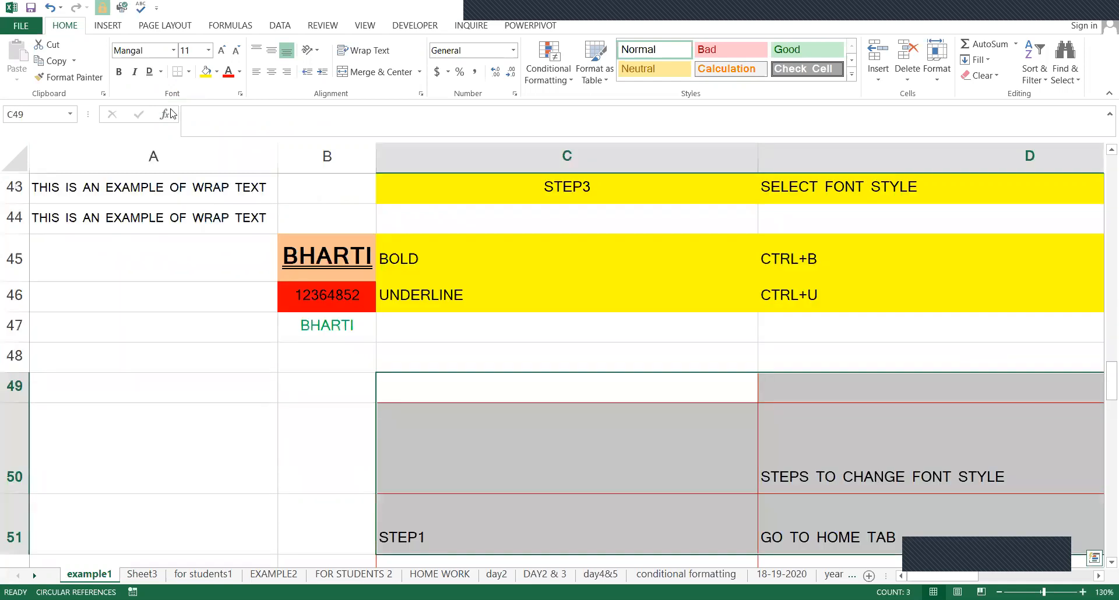
left_click(189, 71)
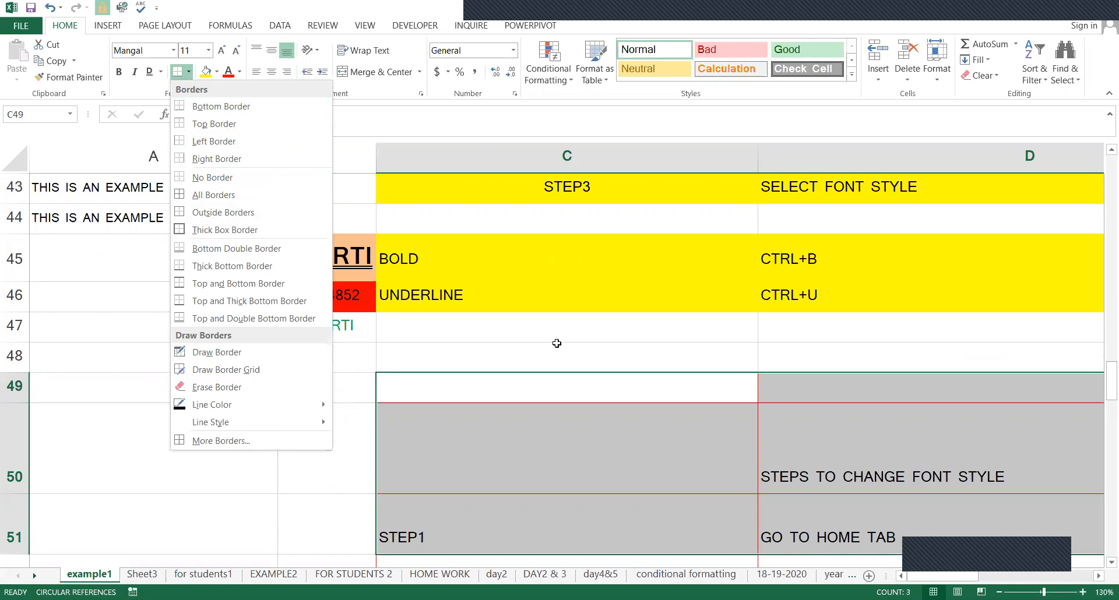
left_click(545, 388)
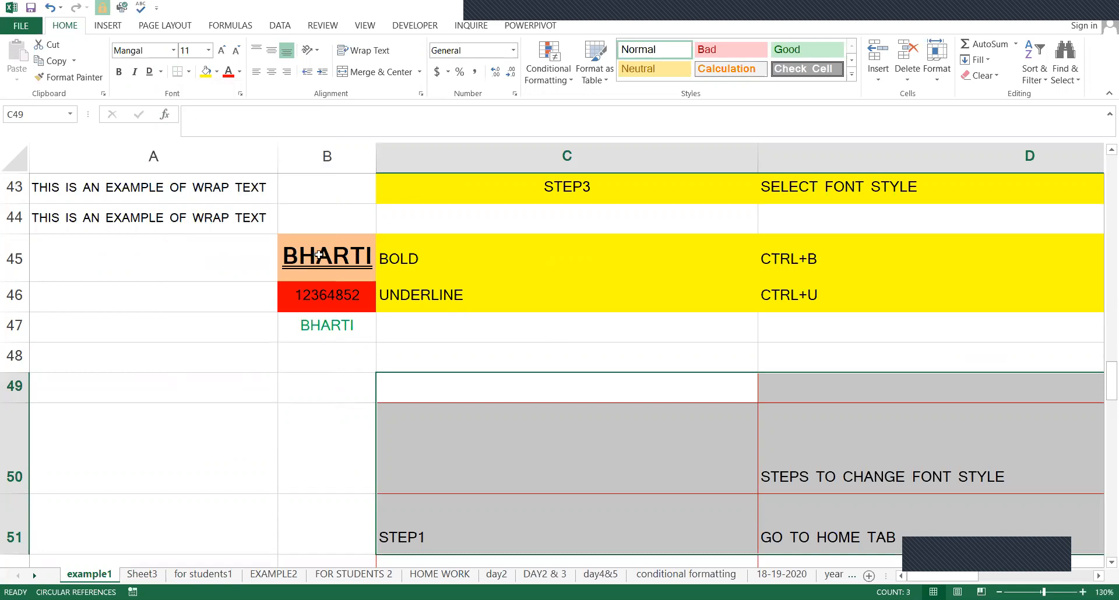
- Undo the underlining on cells A40 and A41 and the recent font size changes on A41
scroll(309, 280, "up", 8)
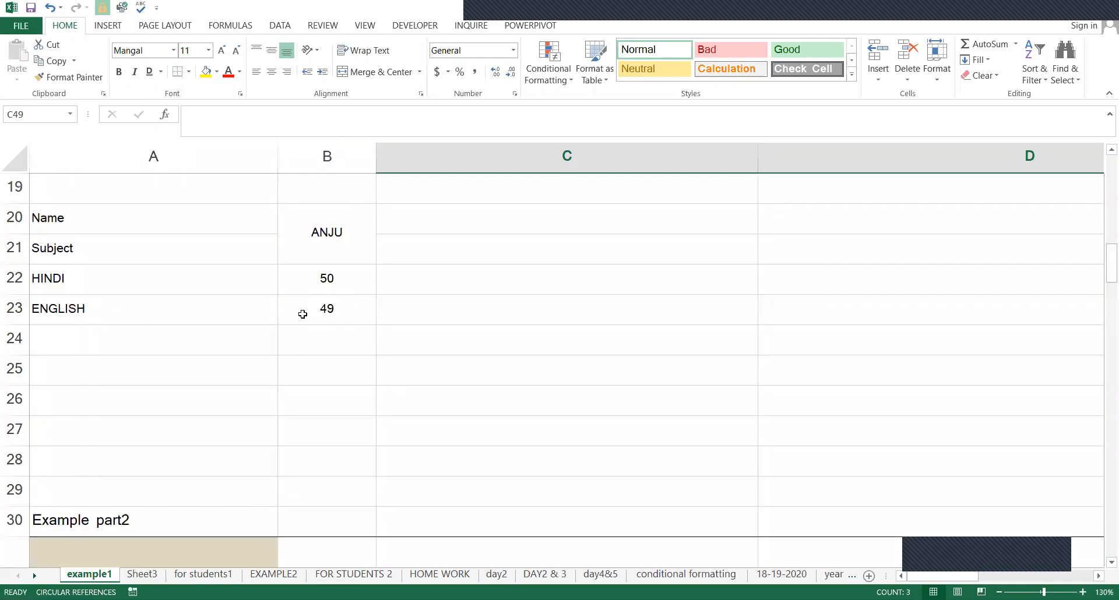
scroll(205, 207, "down", 7)
left_click(204, 207)
left_click(180, 251)
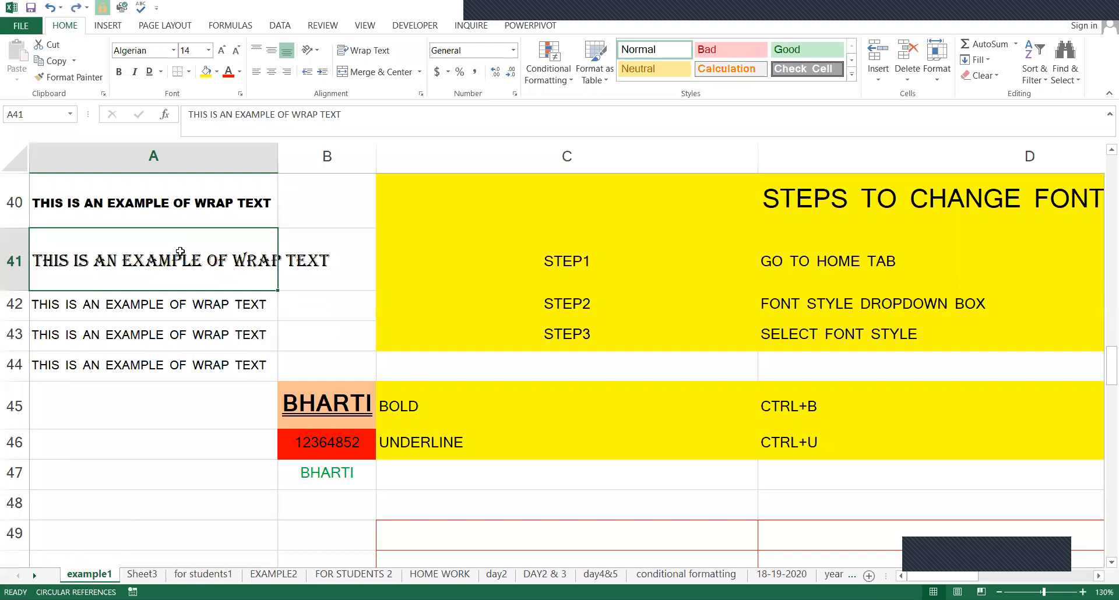
key("ctrl+i")
key("ctrl+b")
key("Down")
left_click(182, 260)
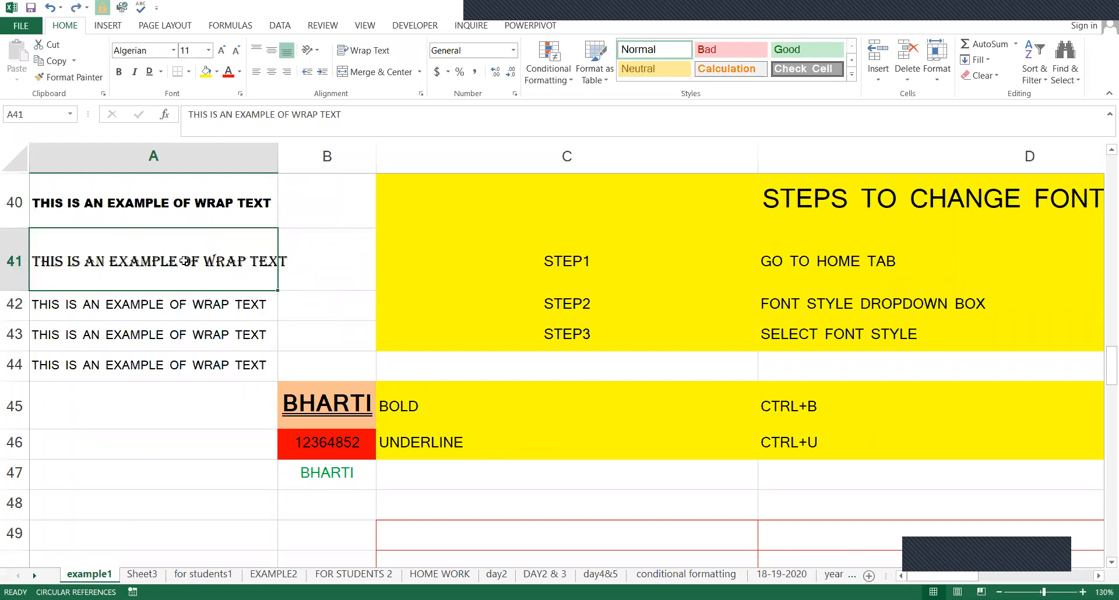
key("ctrl+y")
- Clear the formats of the product table A2:E11 on the "for students1" sheet
scroll(183, 243, "up", 12)
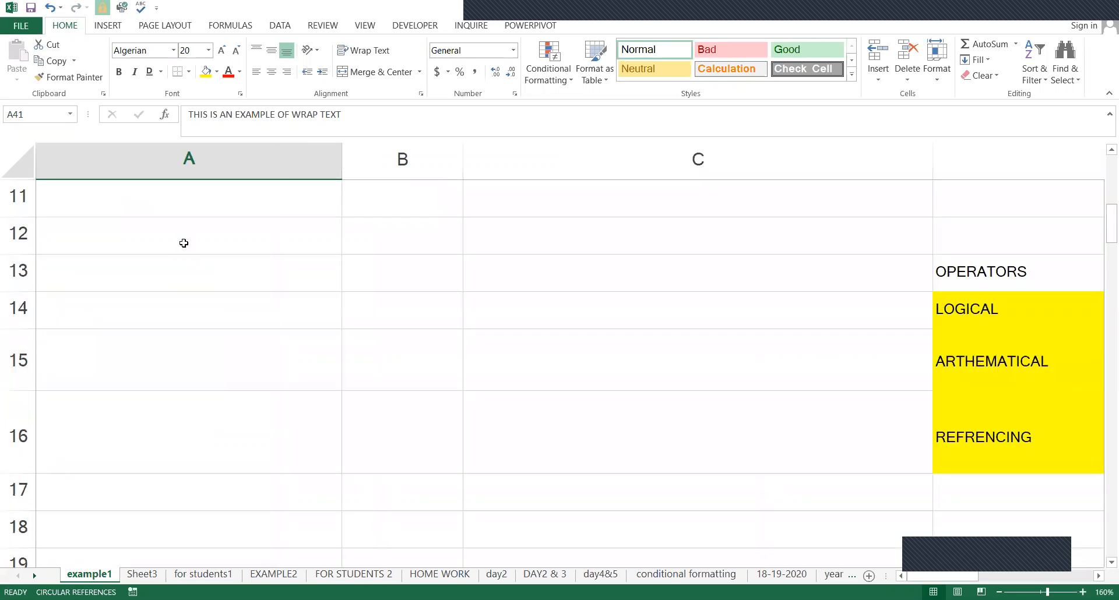
scroll(183, 243, "down", 4)
scroll(200, 467, "right", 1)
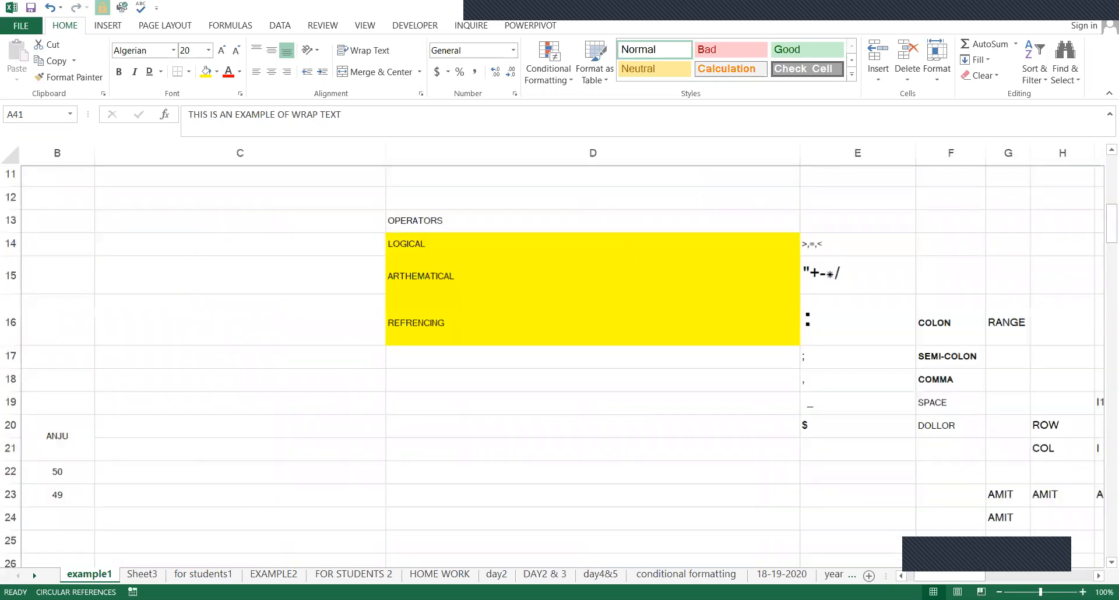
left_click(201, 574)
left_click_drag(105, 211, 524, 488)
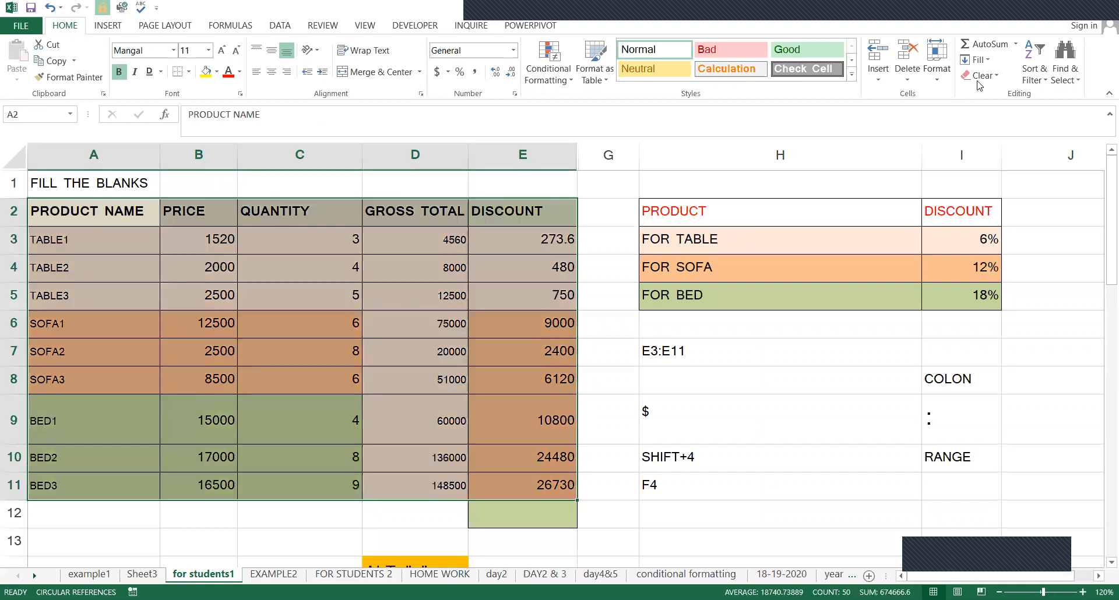
left_click(981, 76)
left_click(993, 116)
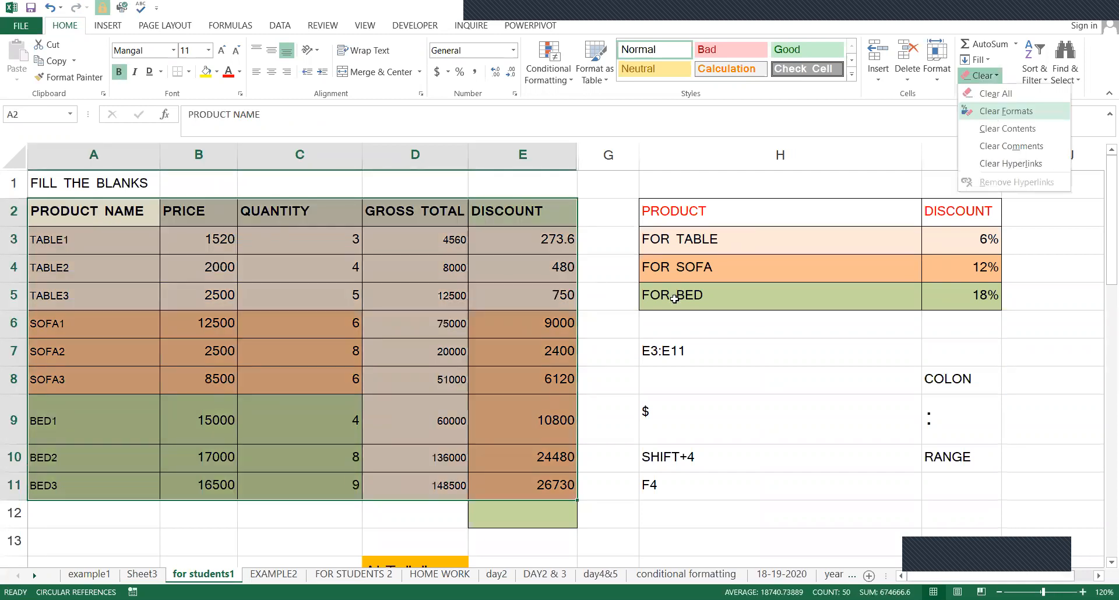
- Apply all borders to the product table A2:E11
left_click(674, 298)
left_click_drag(94, 218, 509, 465)
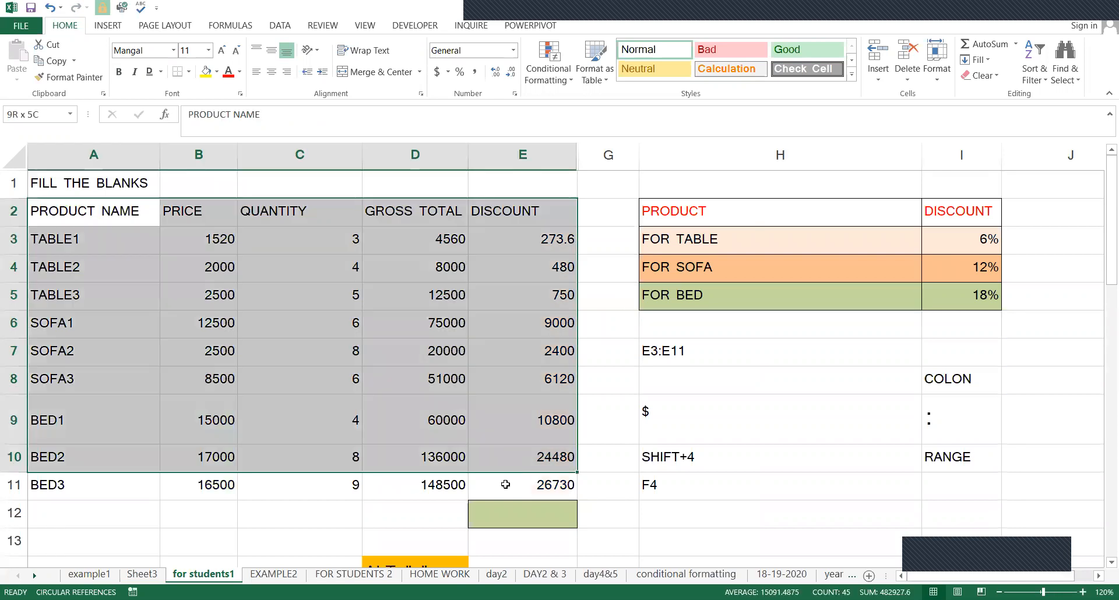
left_click(189, 72)
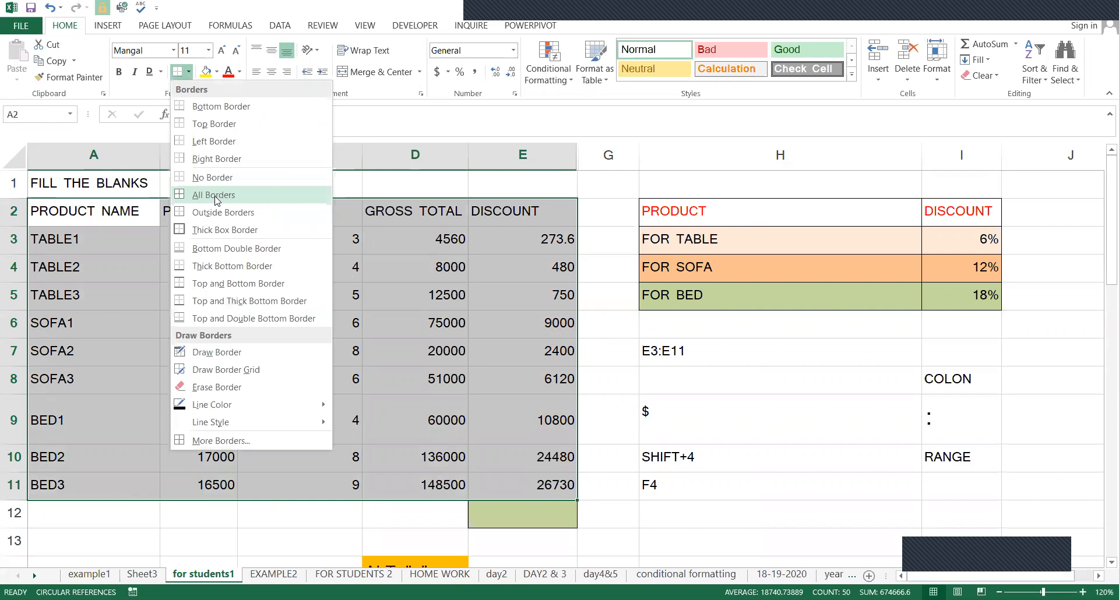
left_click(671, 244)
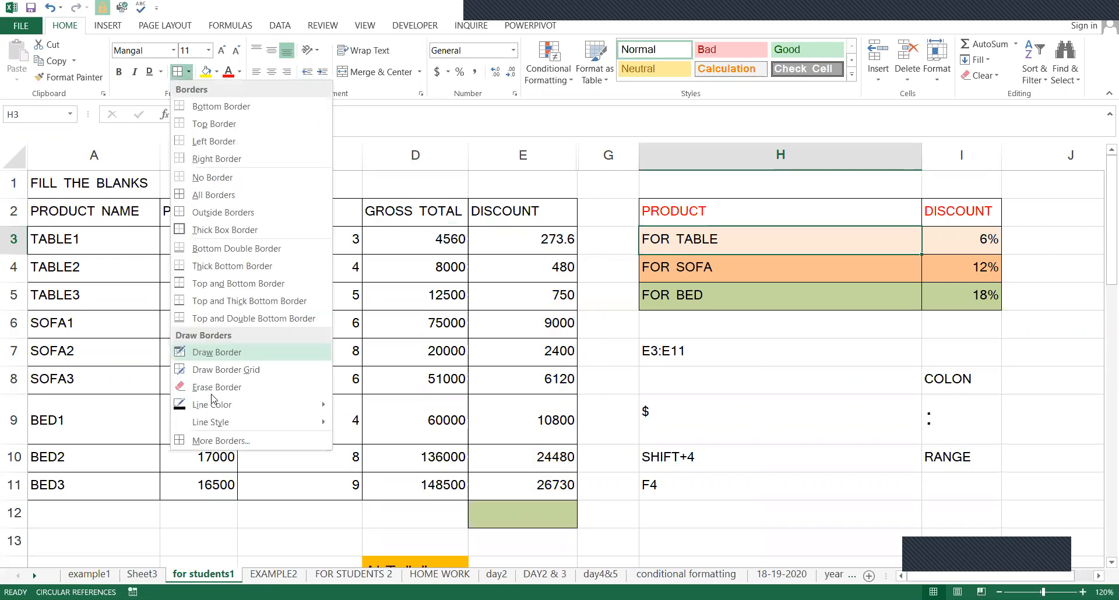
- Erase the borders inside the product table across roughly cells A4 to D10 with the Erase Border tool
left_click(210, 387)
mouse_move(147, 262)
left_mouse_down()
mouse_move(337, 291)
mouse_move(266, 458)
left_mouse_up()
left_click_drag(309, 285, 450, 447)
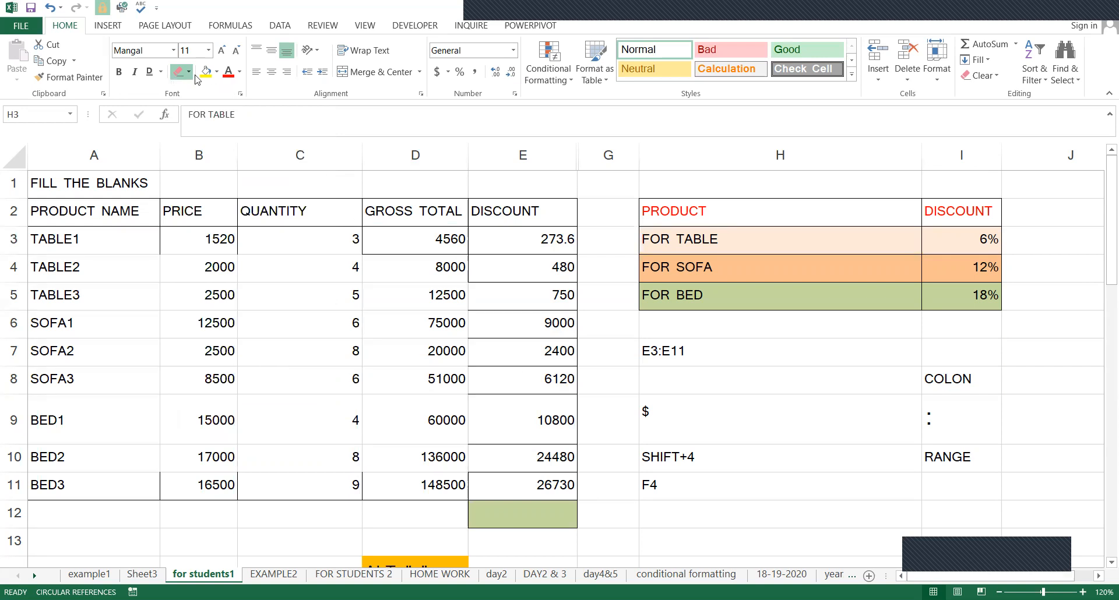
- Set the border line color to green and draw borders over the product table's first columns, roughly cells A3 to C9
left_click(189, 73)
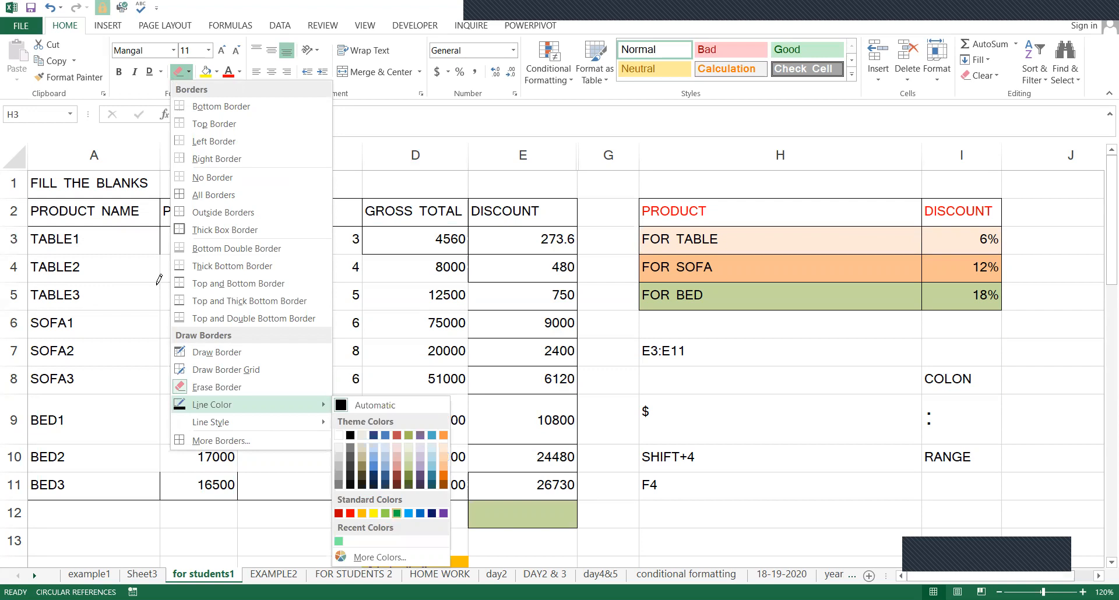
left_click(396, 513)
left_click_drag(362, 411, 179, 235)
left_click_drag(116, 269, 319, 272)
left_click_drag(279, 307, 292, 331)
mouse_move(168, 370)
left_mouse_down()
mouse_move(188, 359)
mouse_move(139, 379)
mouse_move(106, 358)
left_mouse_up()
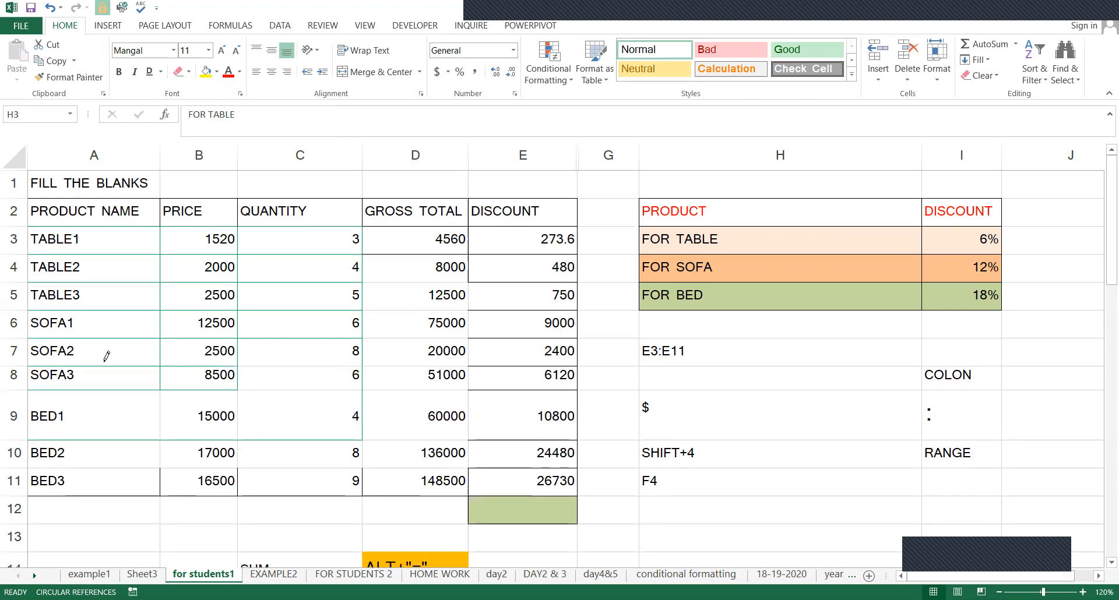
left_click(190, 73)
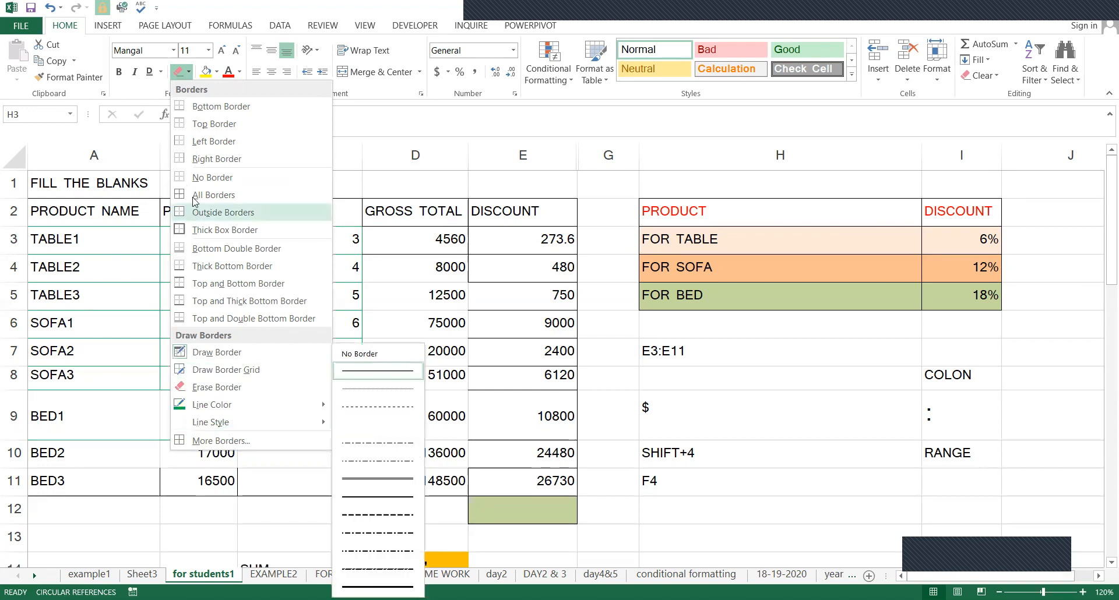
left_click(130, 304)
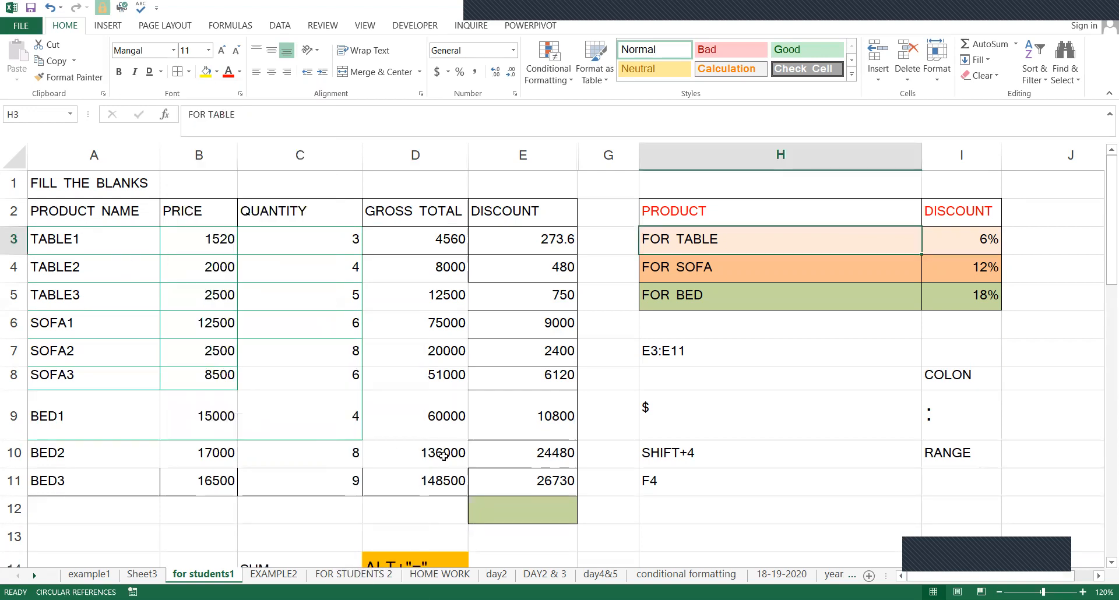
- Apply all borders in green to the product table A2:E11
left_click_drag(93, 211, 444, 456)
key("shift+Right")
key("shift+Down")
left_click(179, 76)
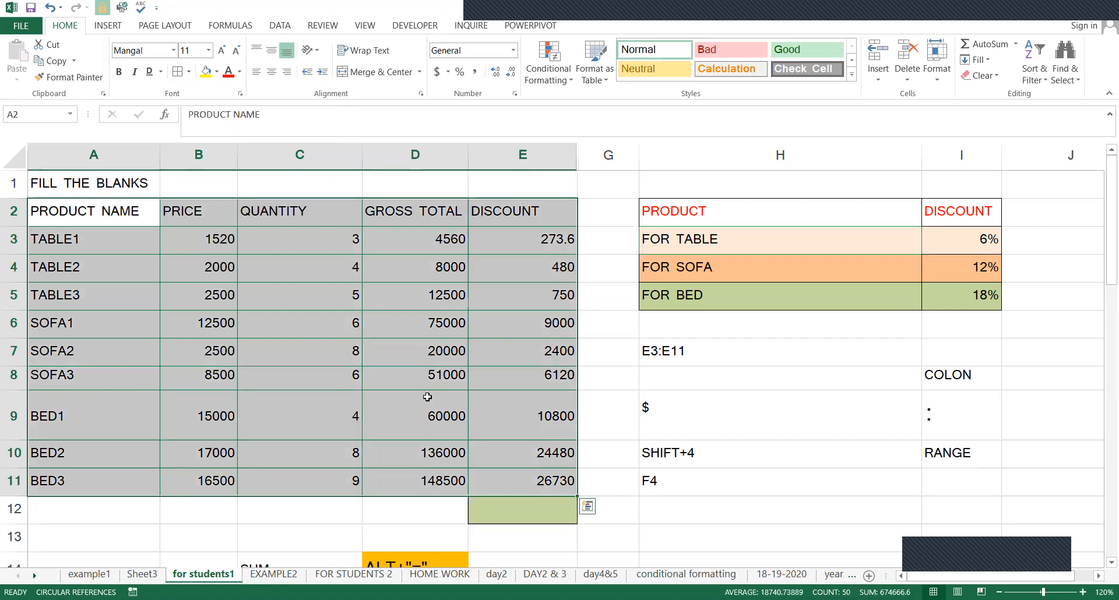
left_click(607, 269)
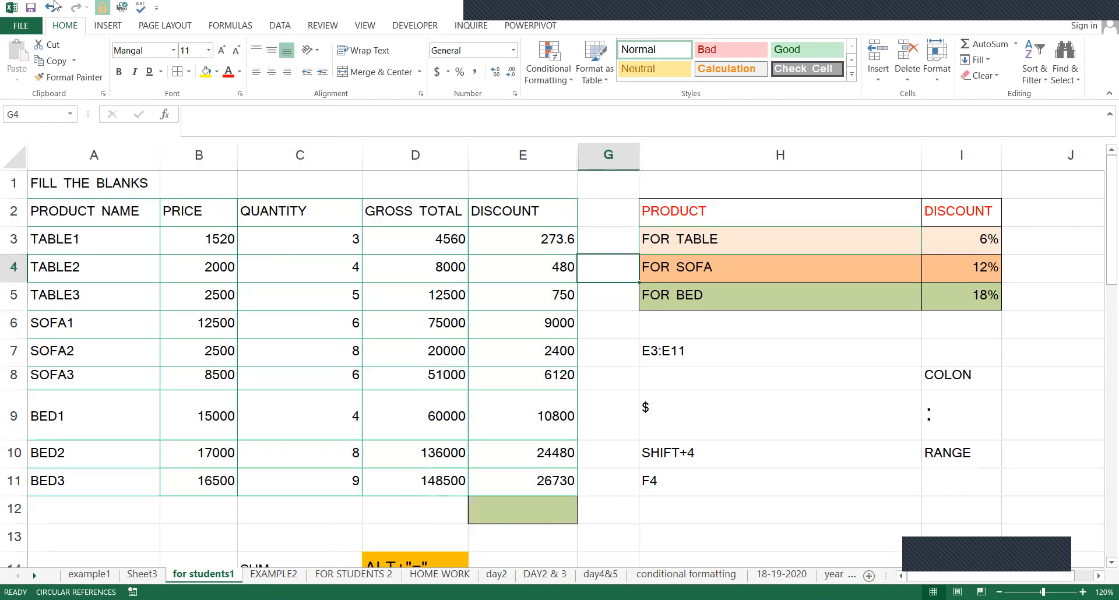
- Give the header row A2:E2 a black fill and recolor its text, first red and finally light pink
left_click_drag(116, 202, 432, 226)
left_click_drag(232, 104, 217, 87)
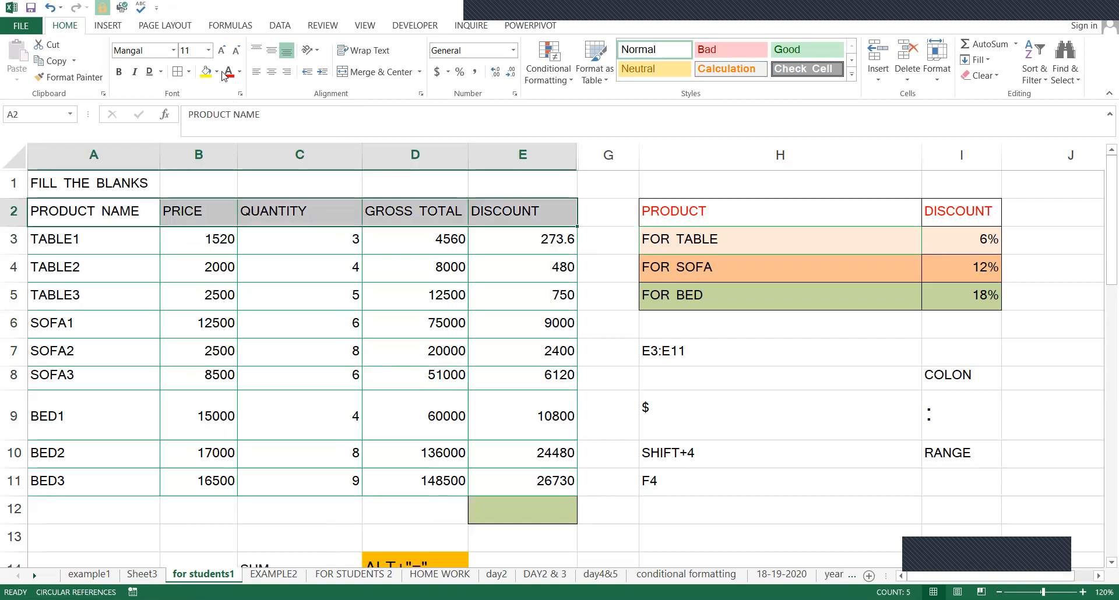
left_click(219, 72)
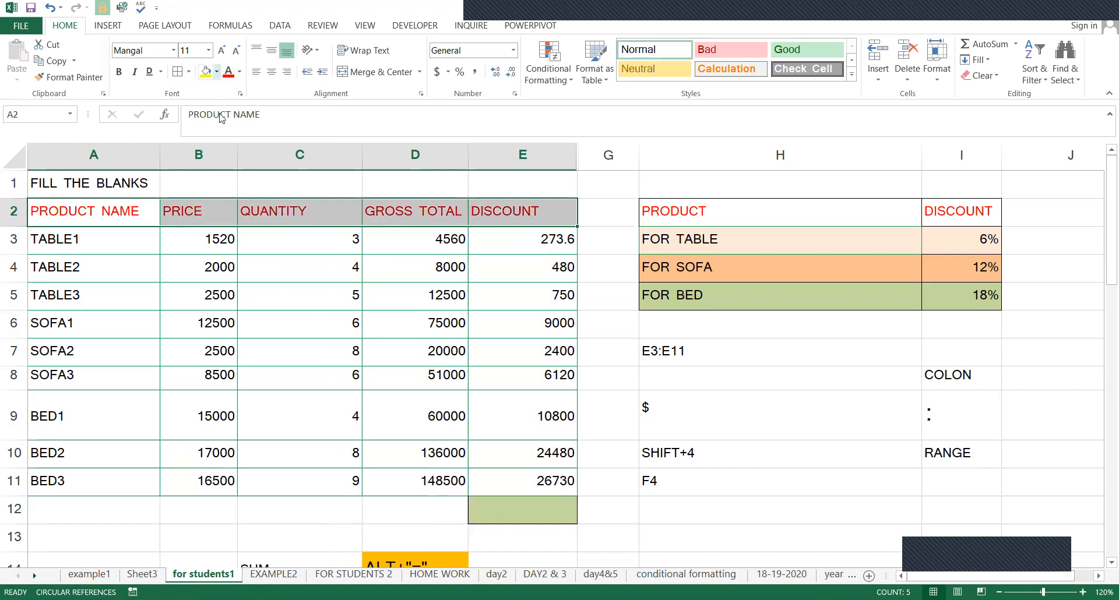
left_click(216, 71)
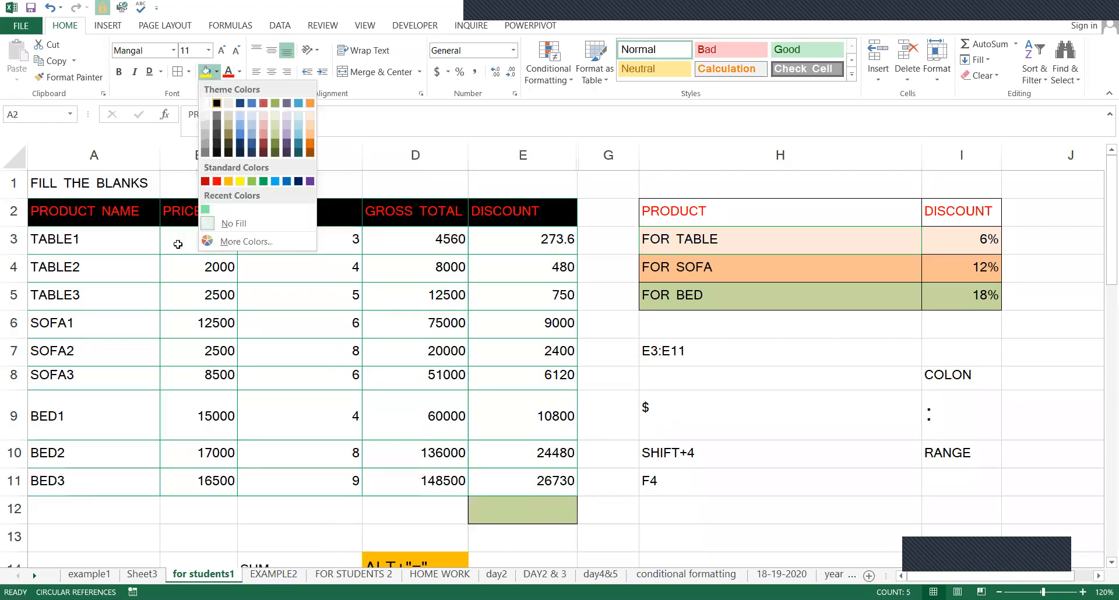
left_click_drag(416, 197, 510, 213)
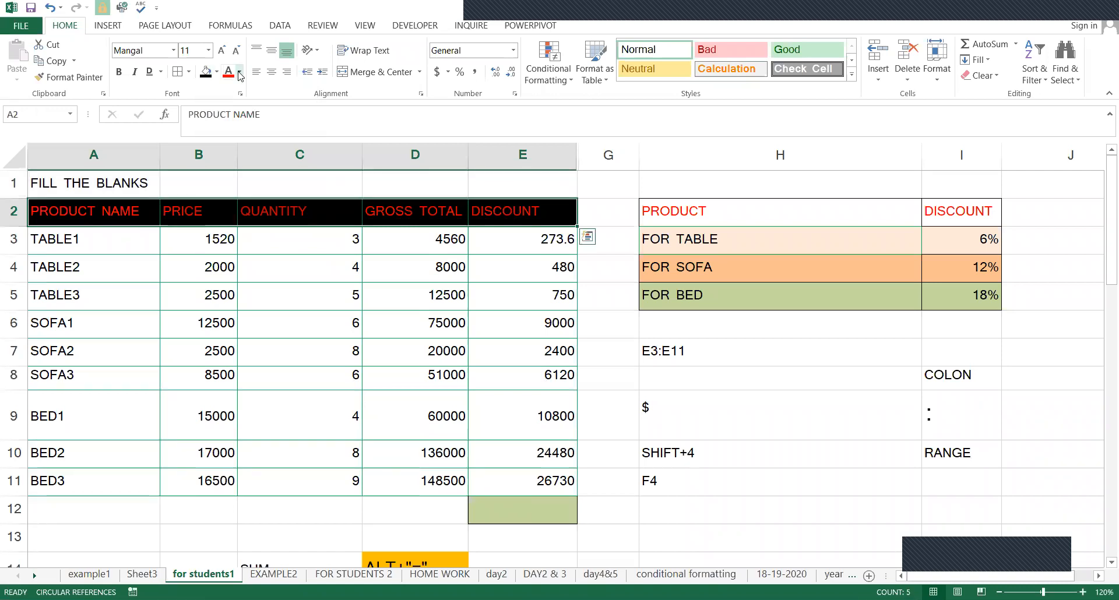
left_click(239, 72)
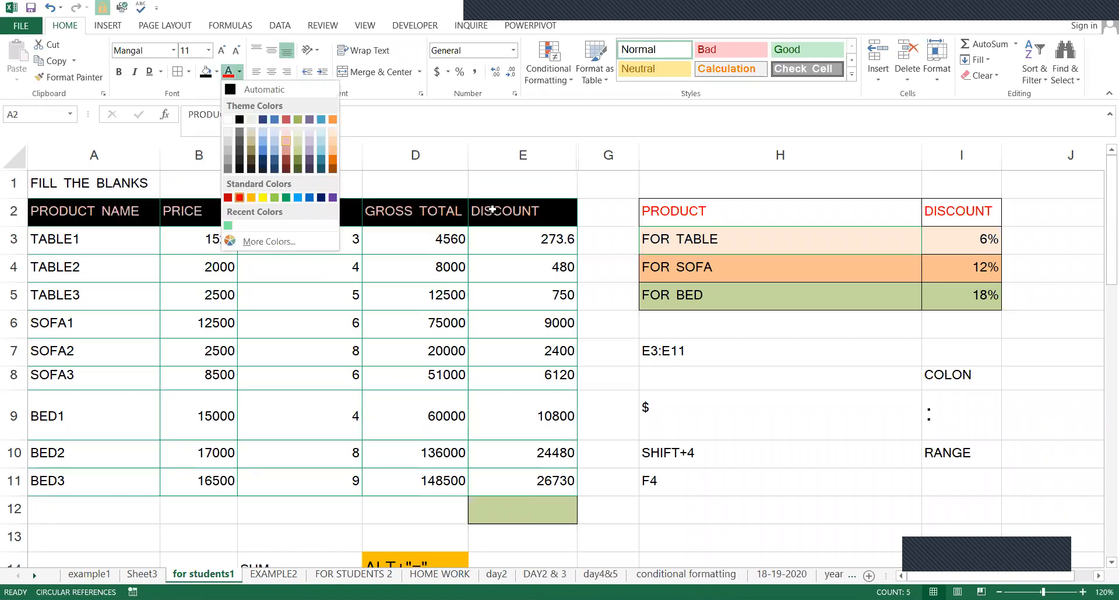
left_click(365, 238)
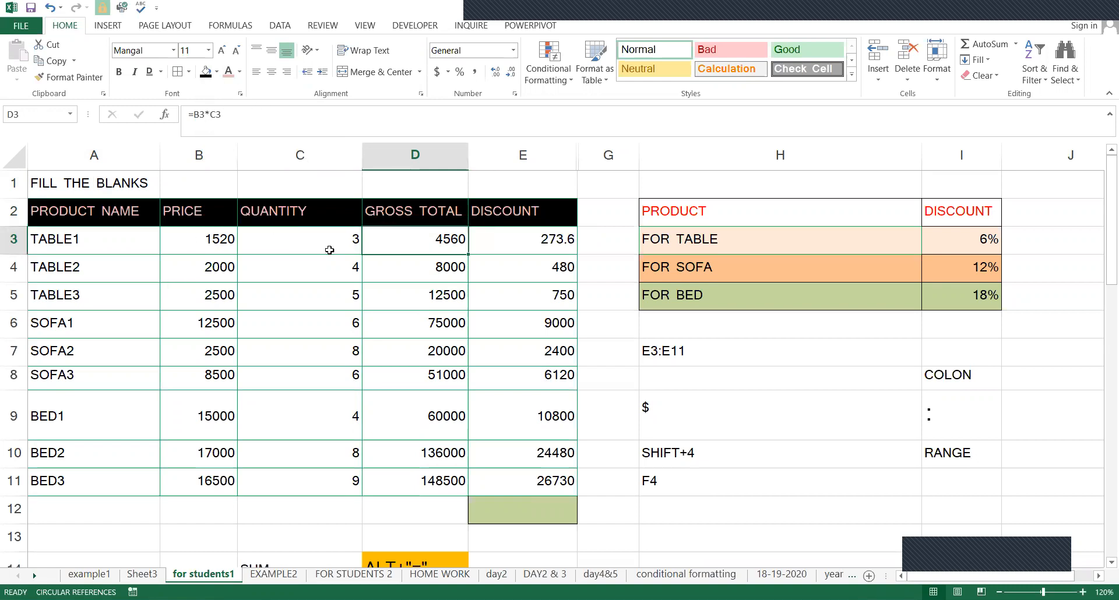
scroll(661, 313, "down", 5)
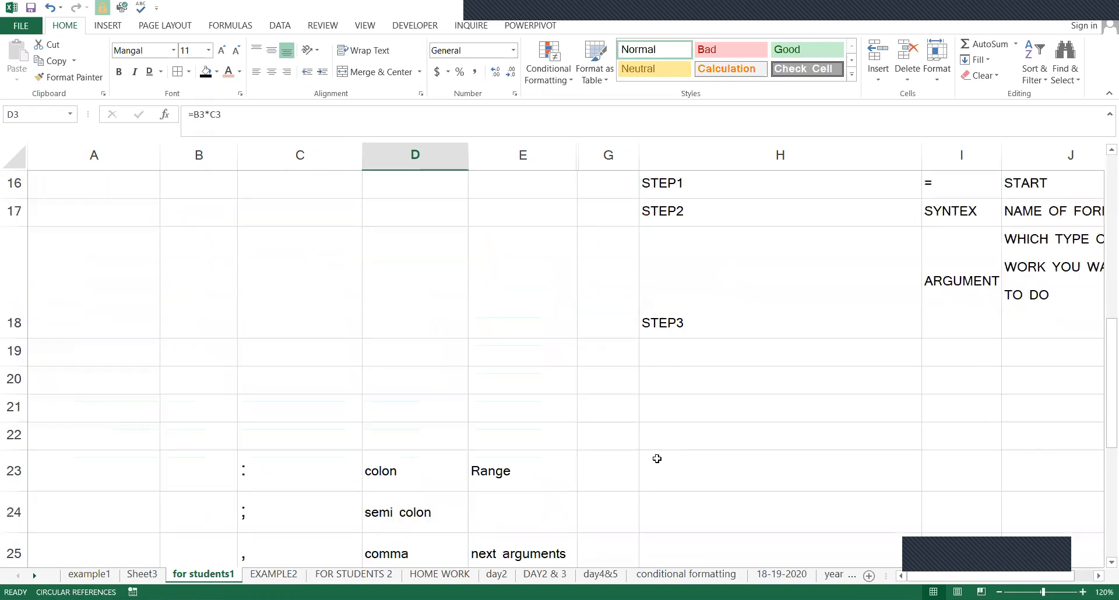
scroll(655, 457, "down", 2)
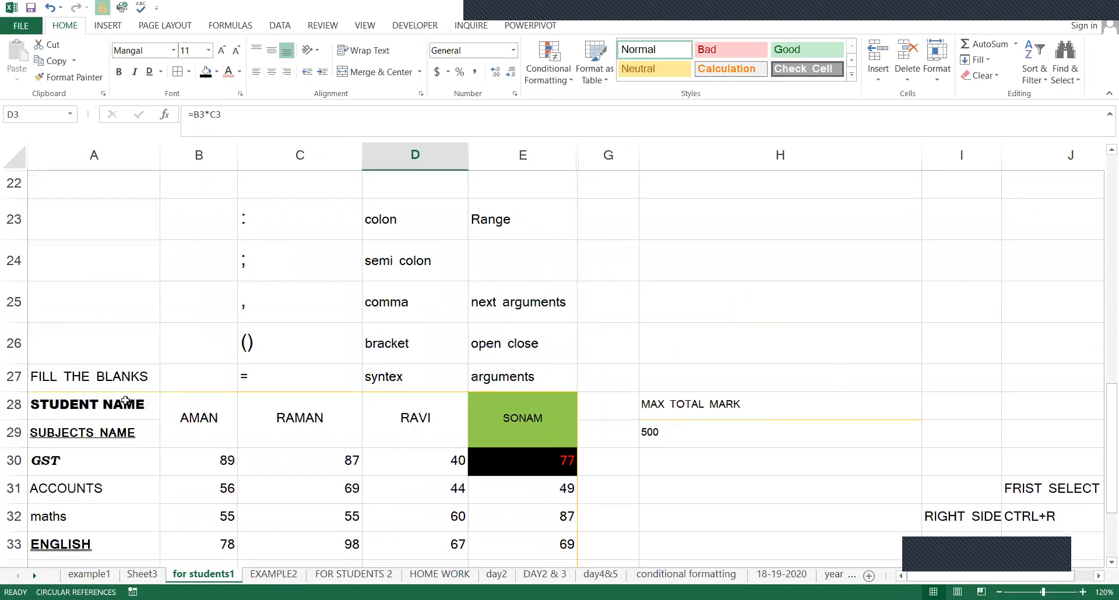
scroll(201, 346, "up", 3)
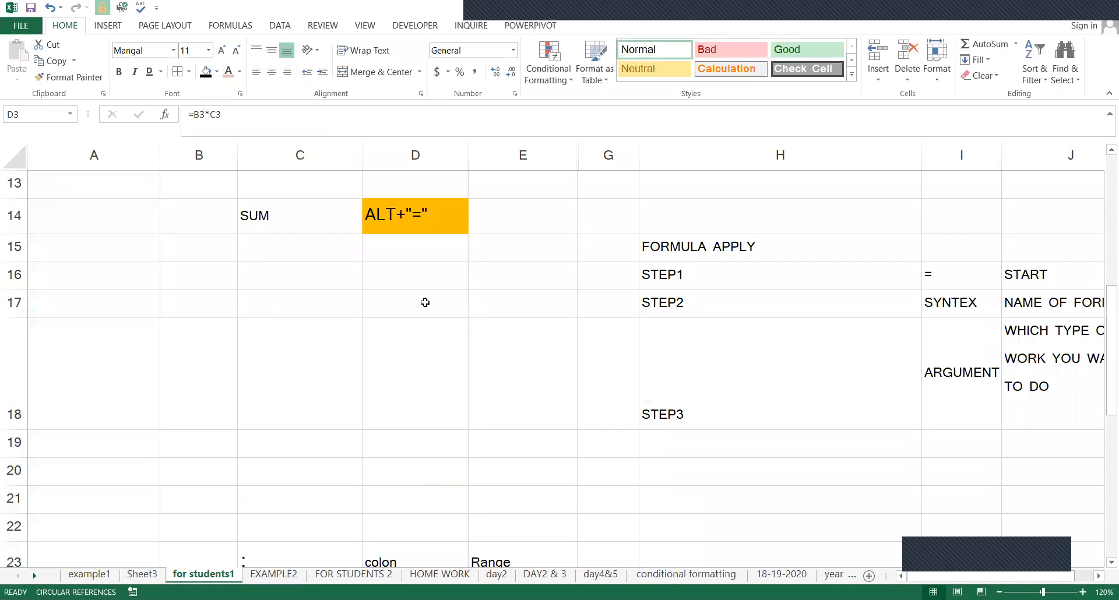
scroll(425, 303, "up", 4)
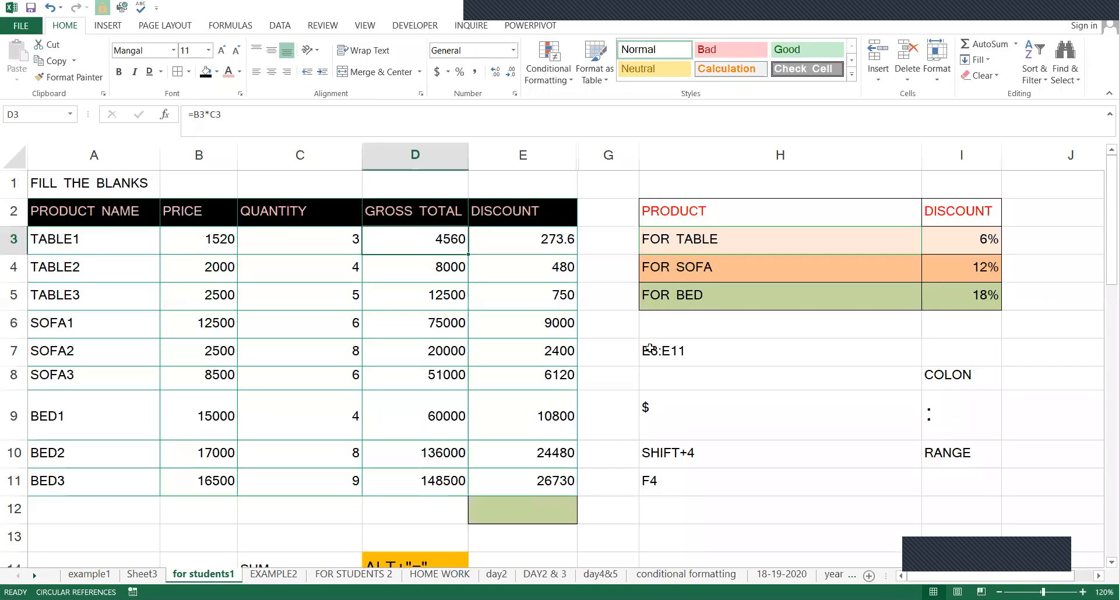
- Enter the letters a, v, c, d and s in cells R5 to R9 of the empty area beyond the discount table
left_click(787, 286)
key("Right")
key("Right")
key("Right")
key("Right")
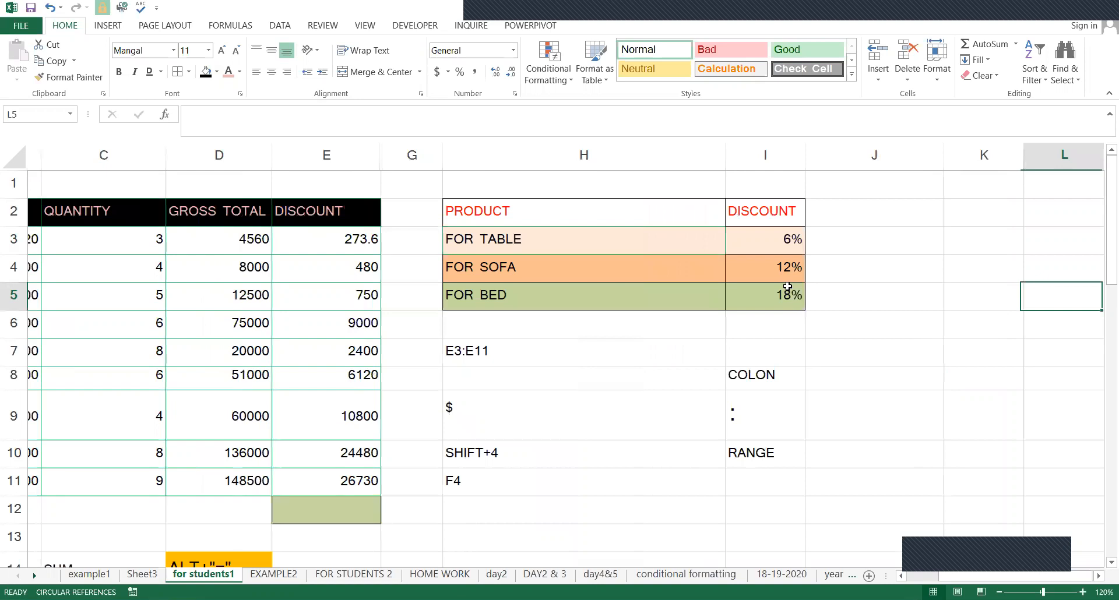
key("Right")
key("Right")
key("Right")
key("Right")
key("Right")
key("Right")
key("Right")
key("Right")
key("Left")
key("Left")
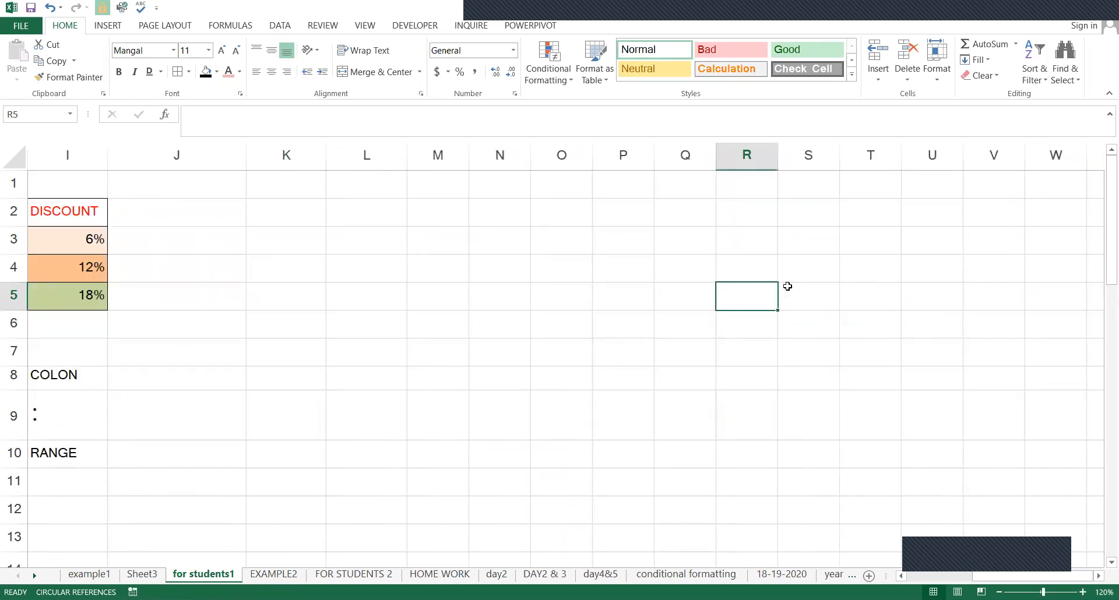
type("a")
key("Return")
type("v")
key("Return")
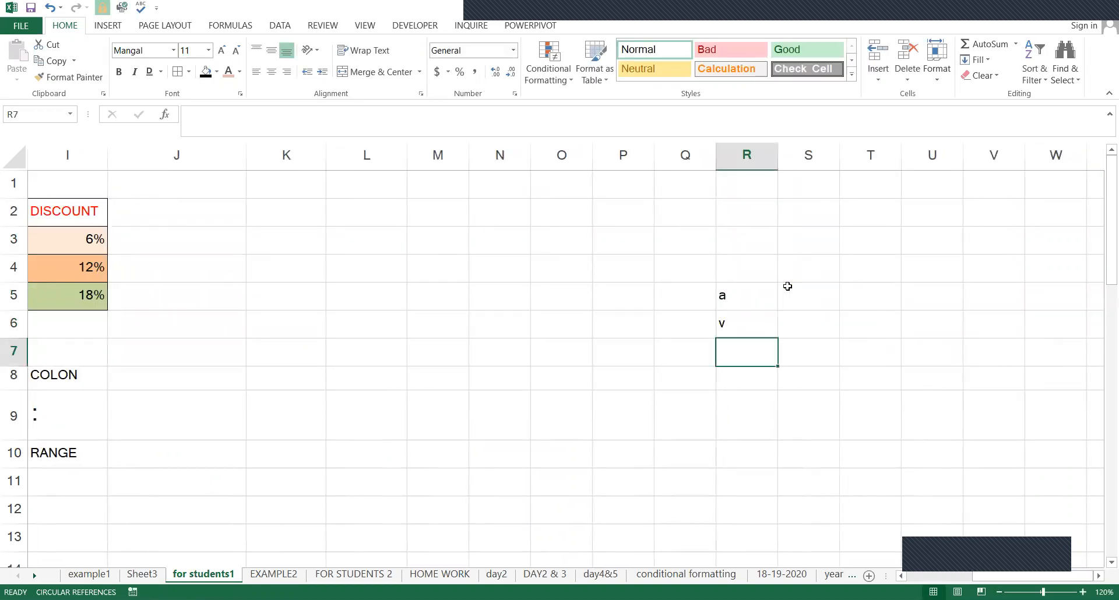
type("c")
key("Return")
type("d")
key("Return")
type("s")
key("Right")
key("Up")
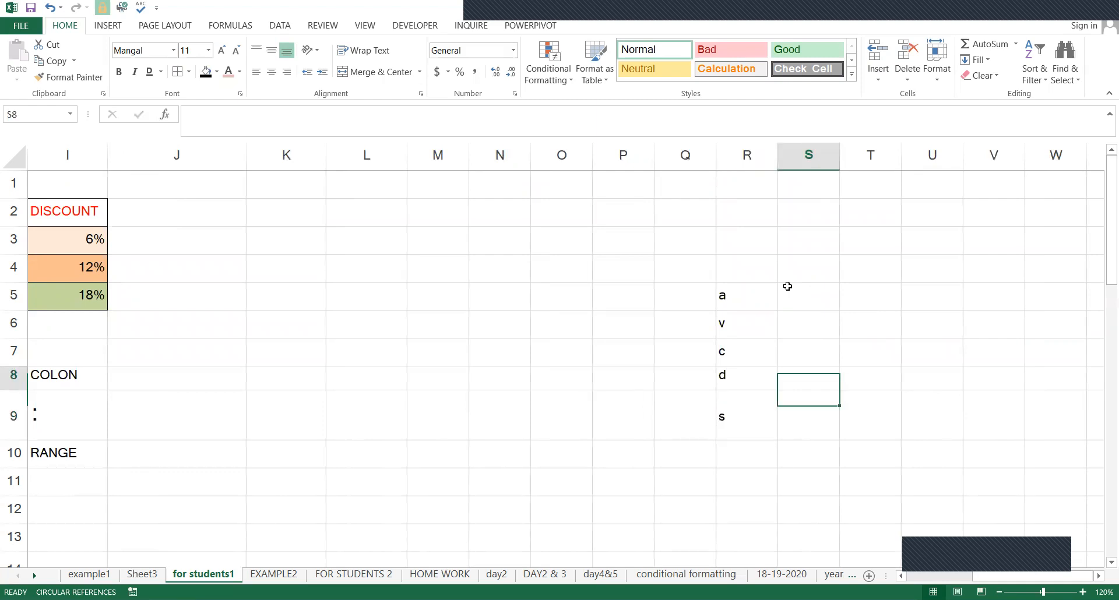
- Enter the numbers 1, 5, 6, 5 and 1 beside the letters in cells S5 to S9
left_click(788, 287)
type("1")
key("Return")
type("5")
key("Return")
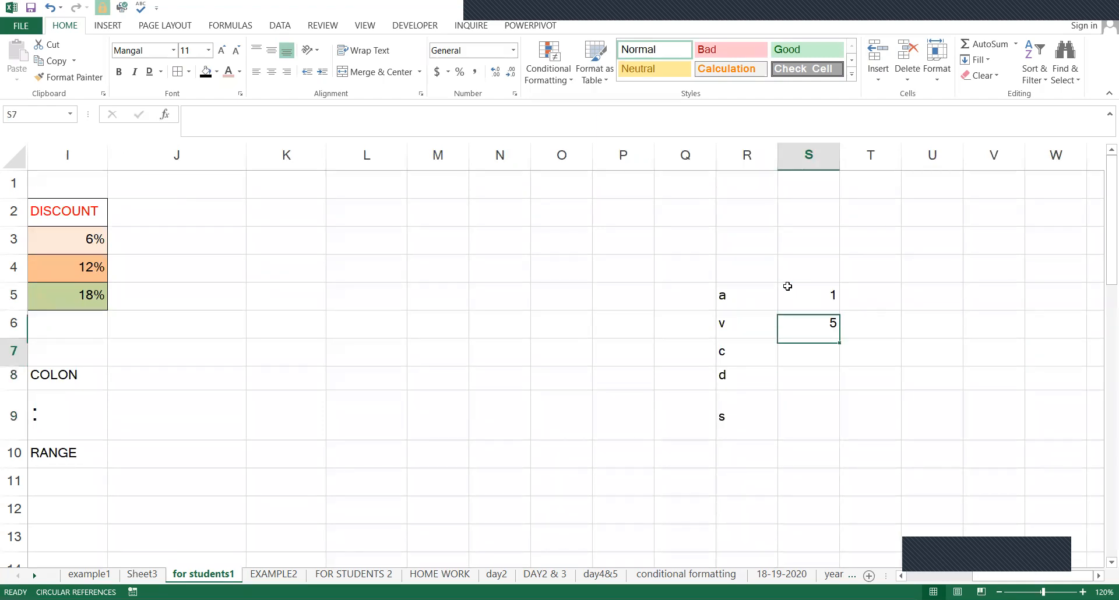
type("6")
key("Return")
type("5")
key("Return")
type("1")
key("Return")
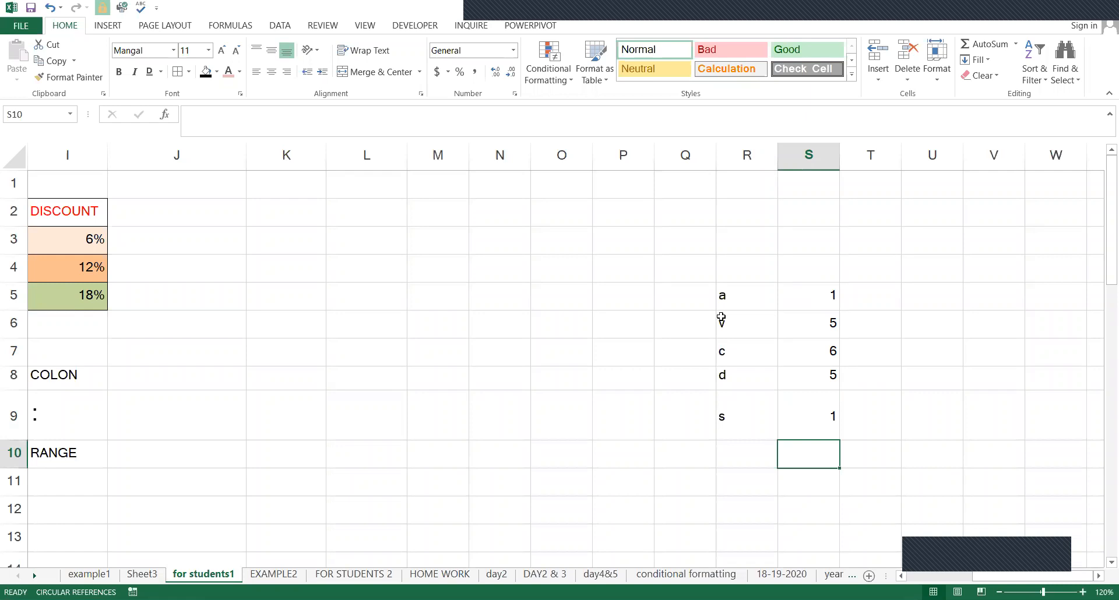
- Add the heading "text" in R4 above the letters and "num" in S4 above the numbers
left_click(723, 275)
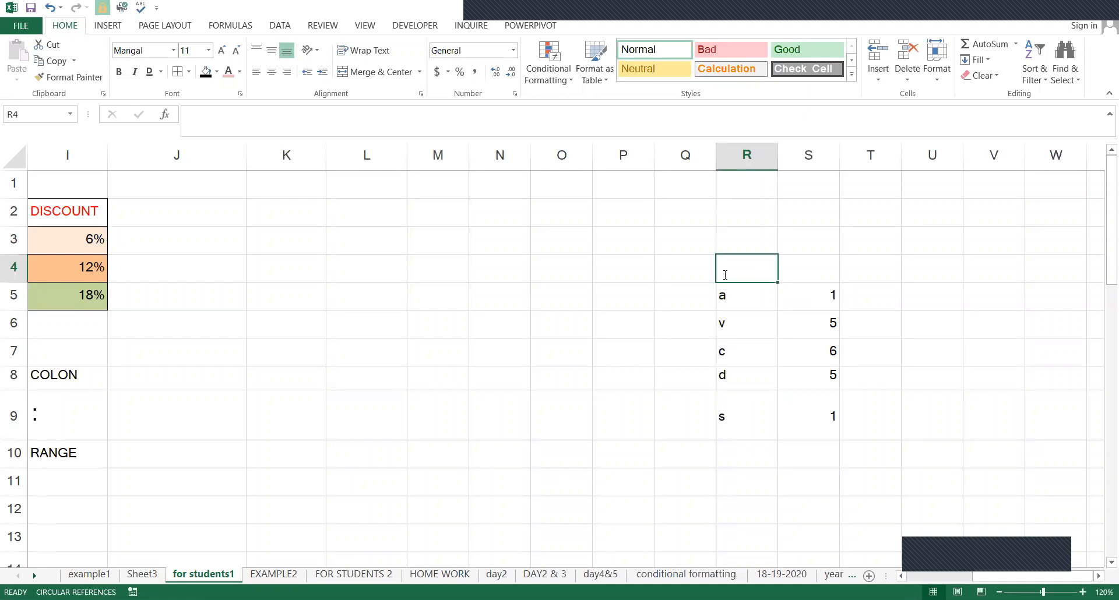
type("text")
left_click(830, 289)
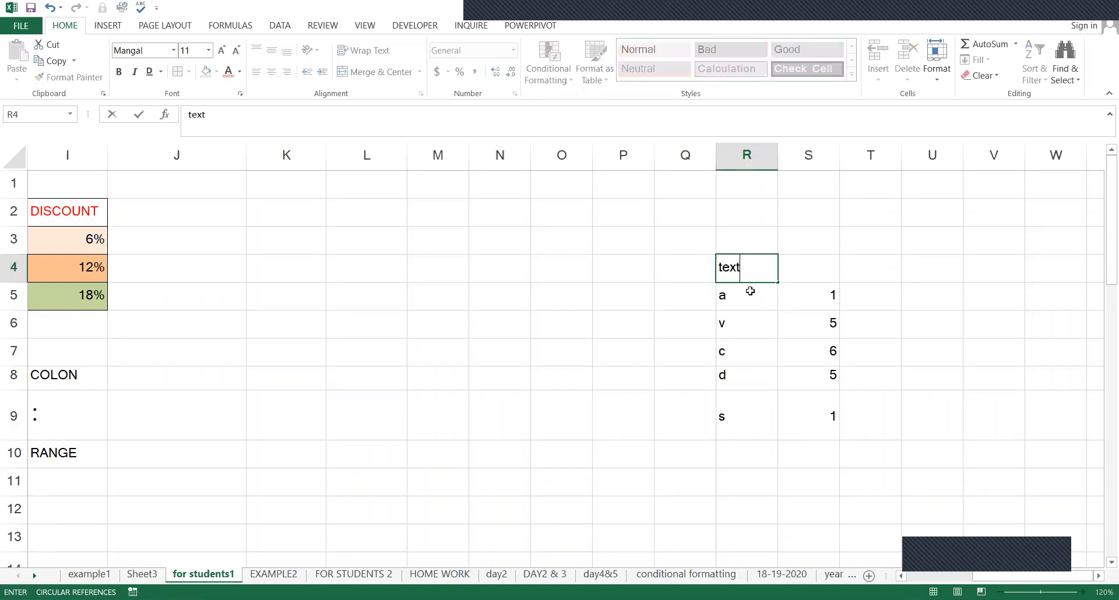
left_click(732, 325)
left_click(720, 413)
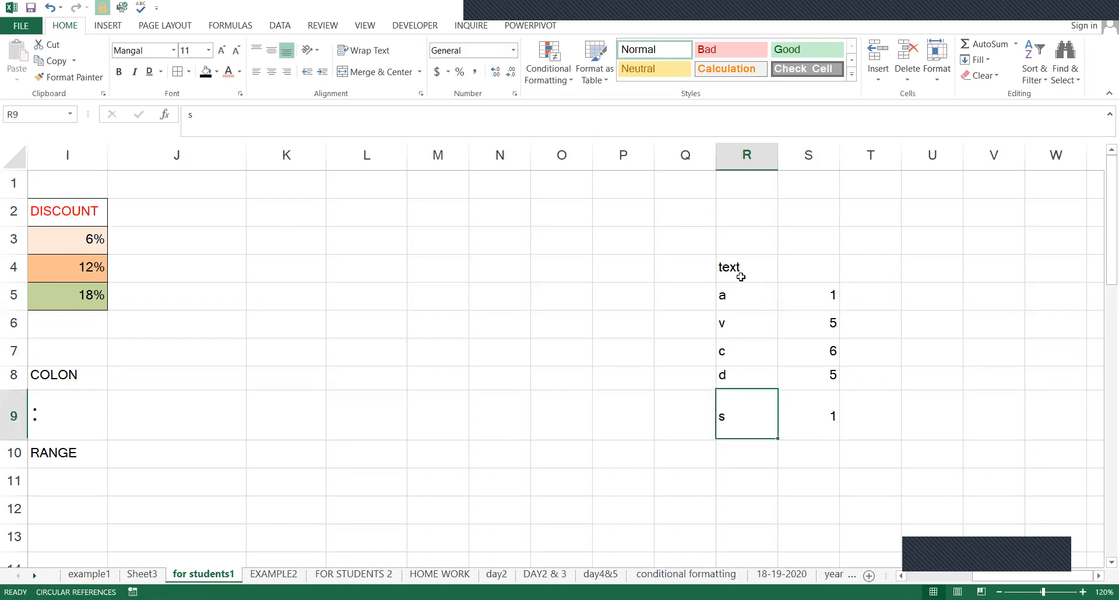
key("Up")
left_click(806, 263)
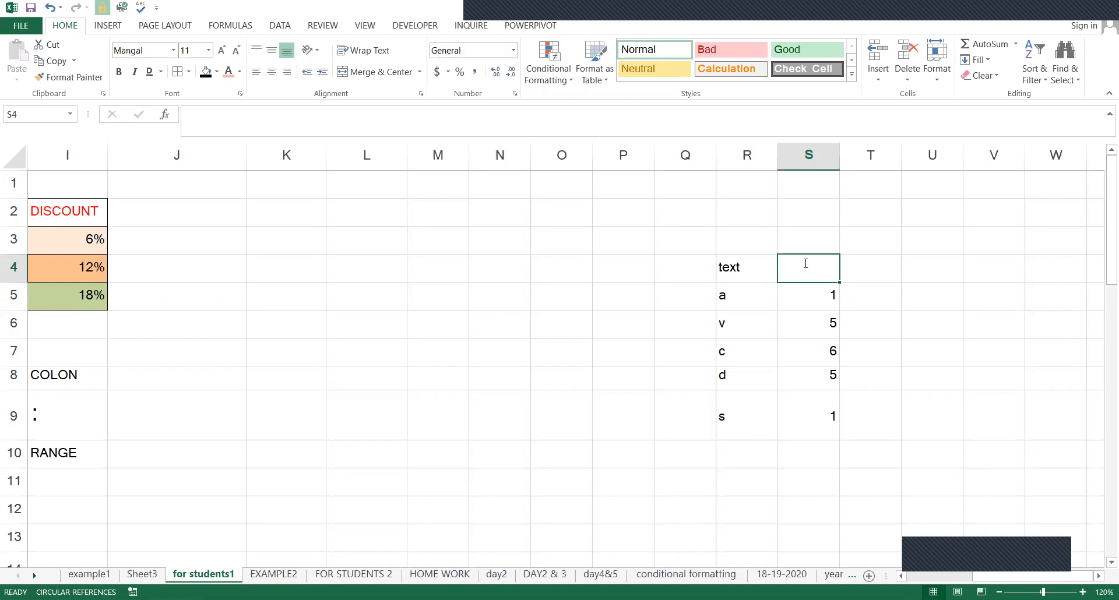
type("num")
key("Return")
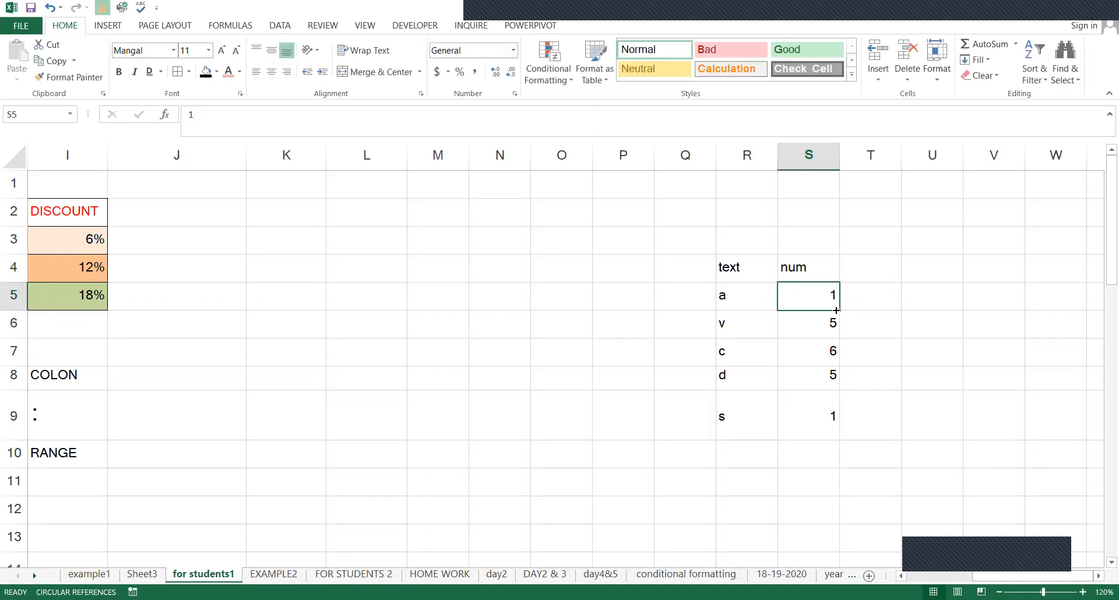
- Try center, left and right alignment on the numbers in S5:S9, and finish with them centered horizontally
left_click(807, 265)
left_click(824, 298)
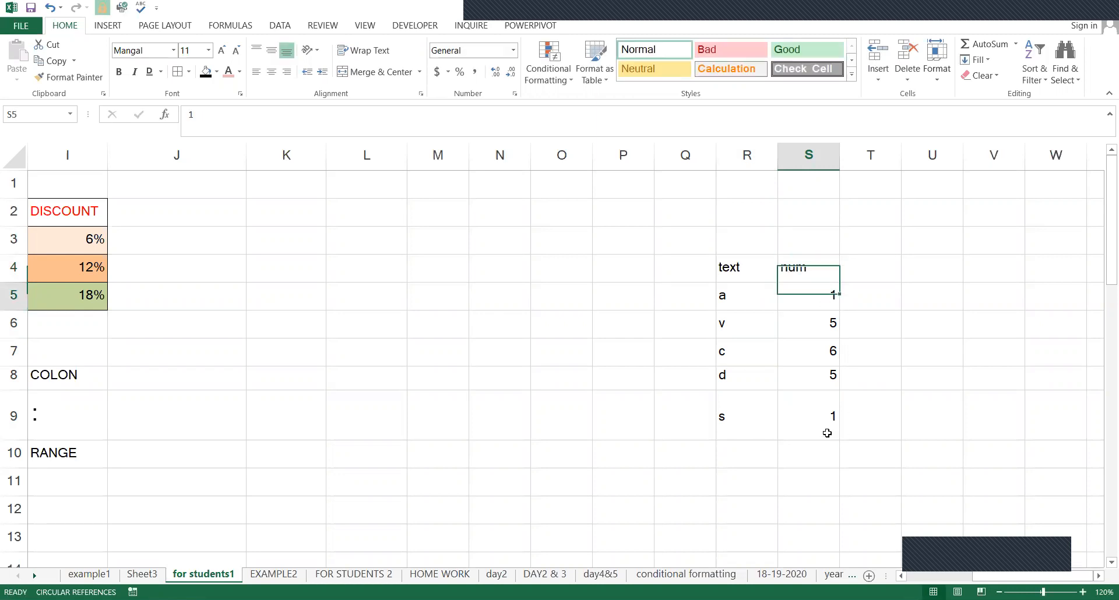
left_click(826, 433, "shift")
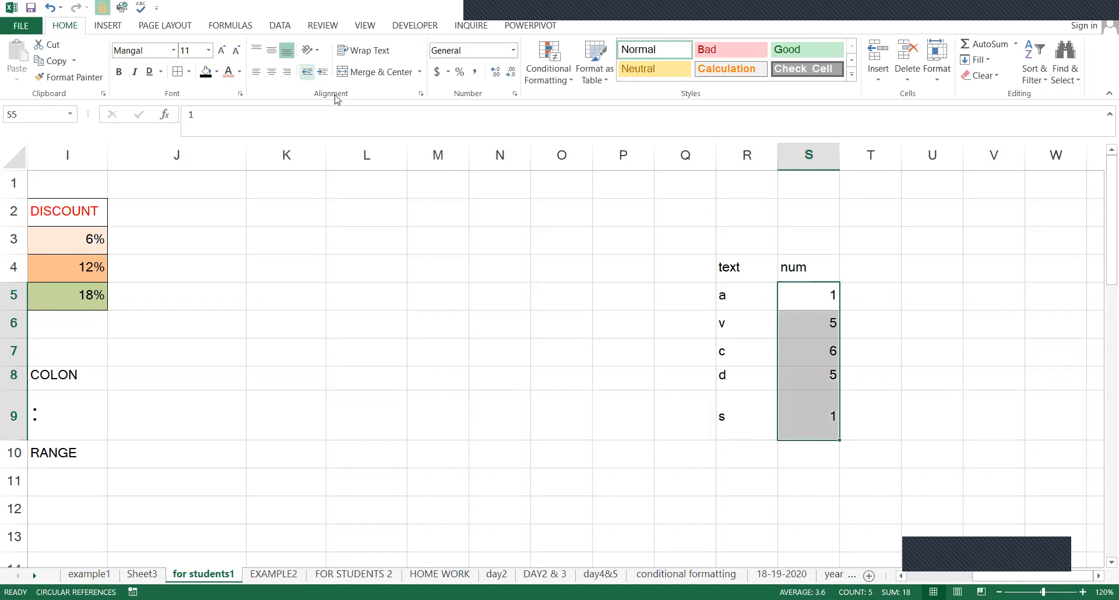
left_click(272, 72)
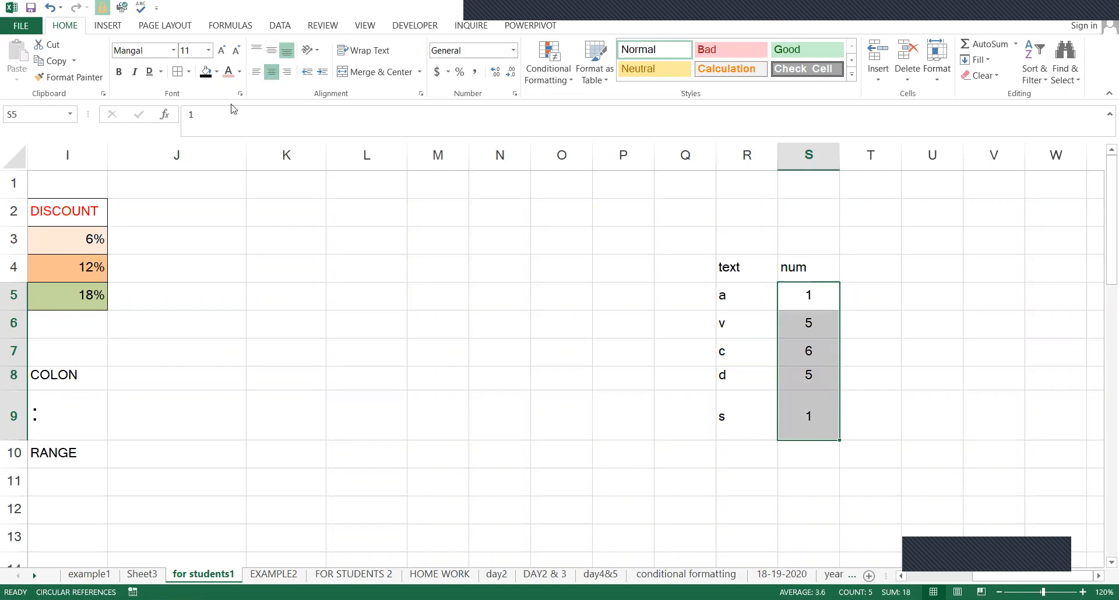
left_click(257, 72)
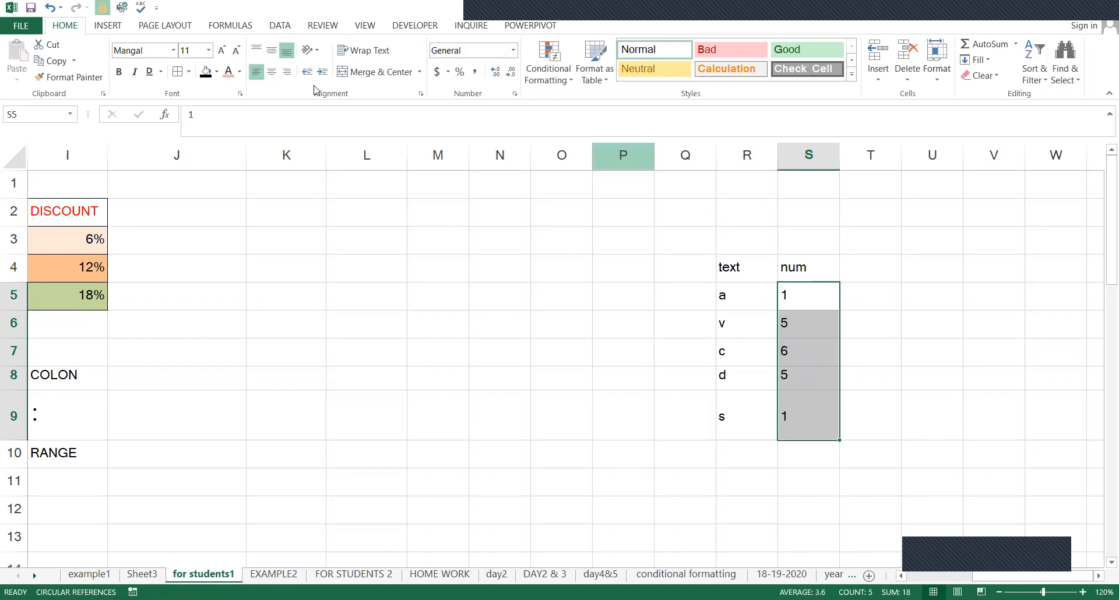
left_click(286, 72)
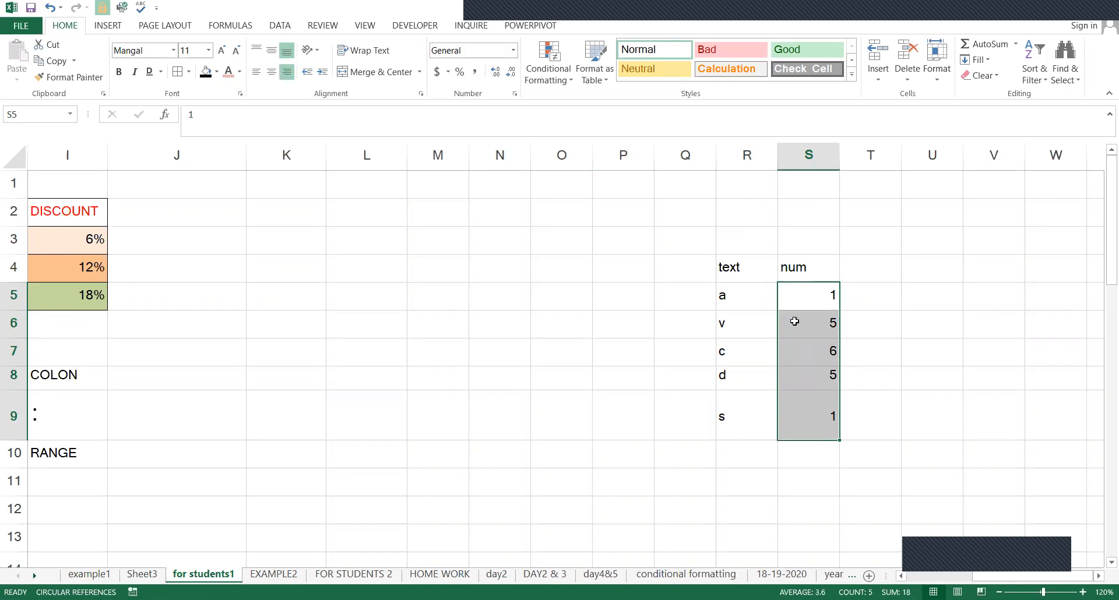
left_click(272, 72)
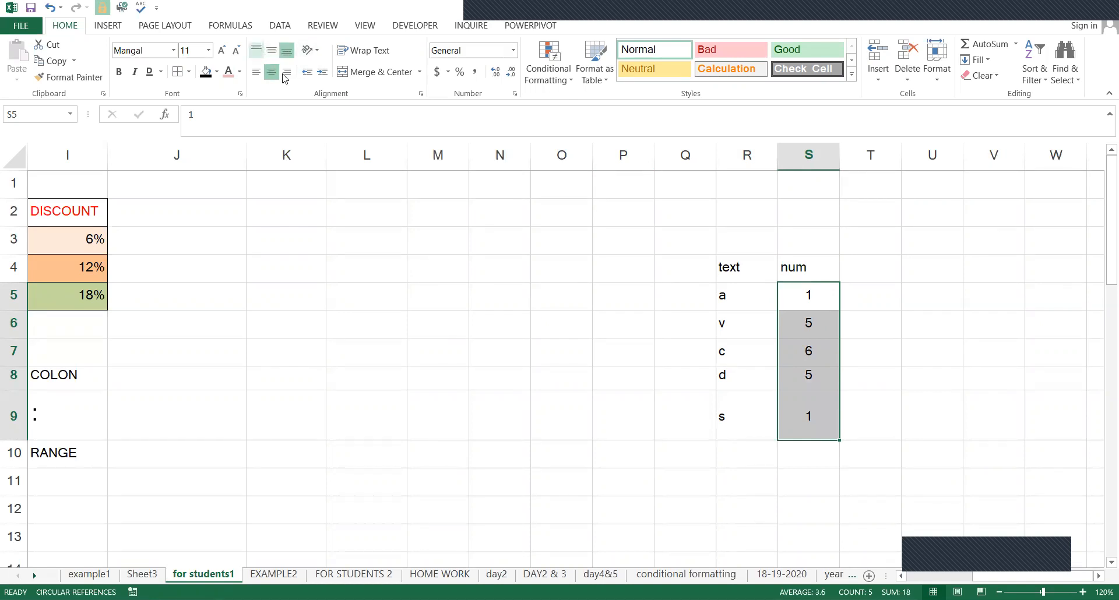
- Top-align the numbers in S5:S9, trying right alignment before centering them horizontally again
left_click(256, 50)
left_click(271, 74)
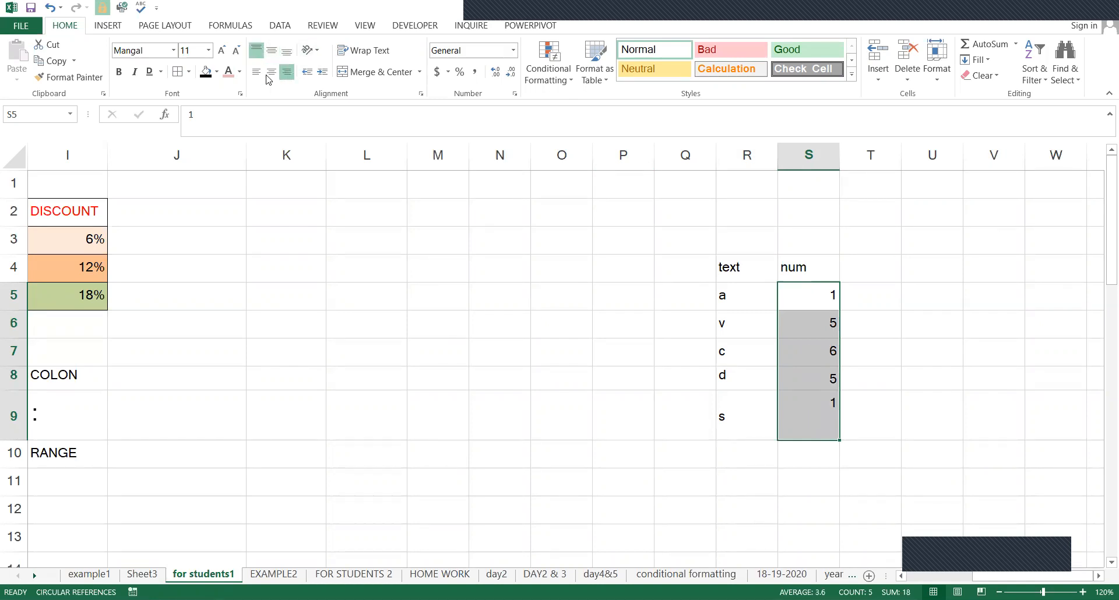
left_click(271, 73)
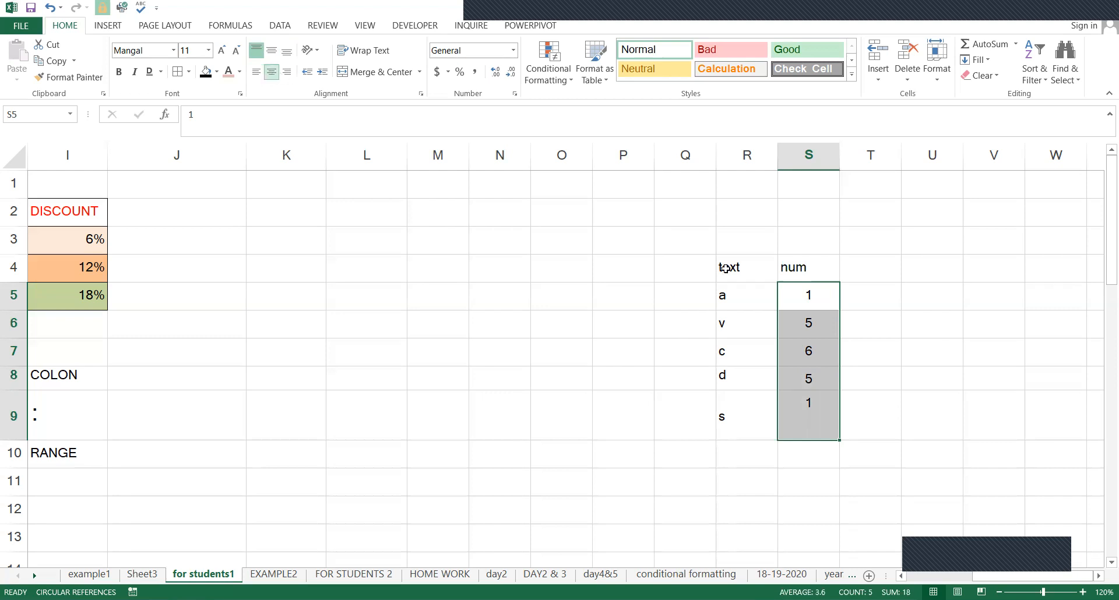
- Right-align the numbers in S5:S9 and angle the "num" heading in S4 counterclockwise
left_click(286, 72)
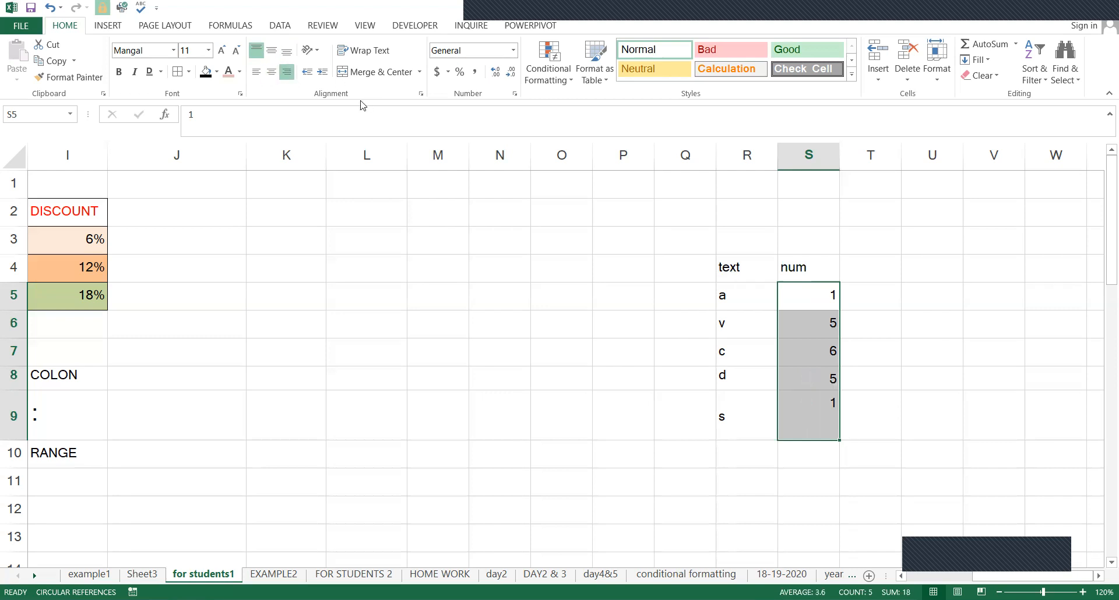
left_click(801, 269)
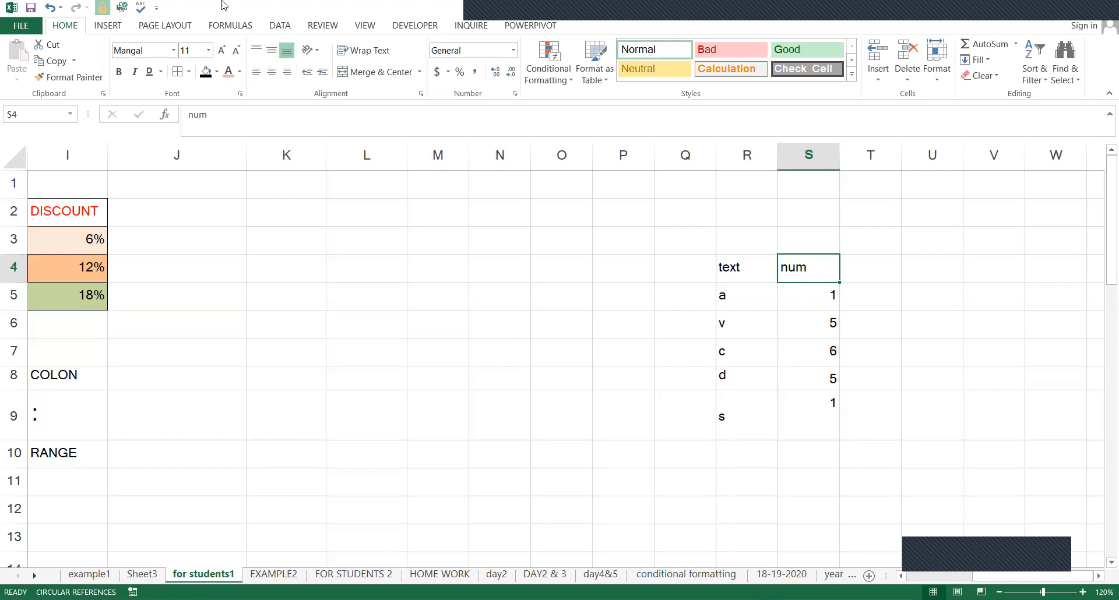
left_click(307, 52)
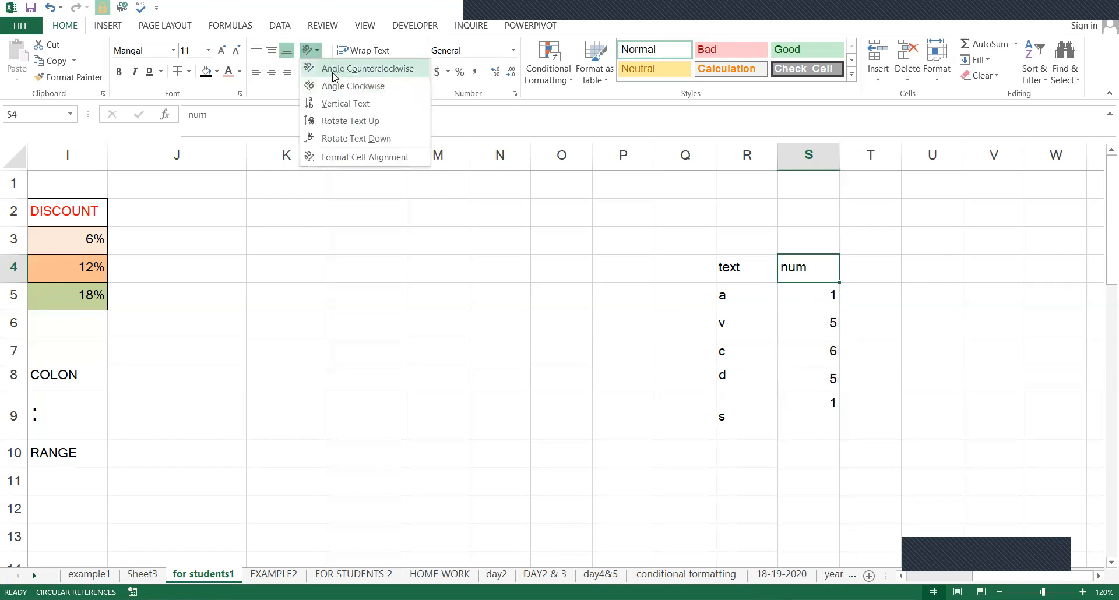
left_click(335, 71)
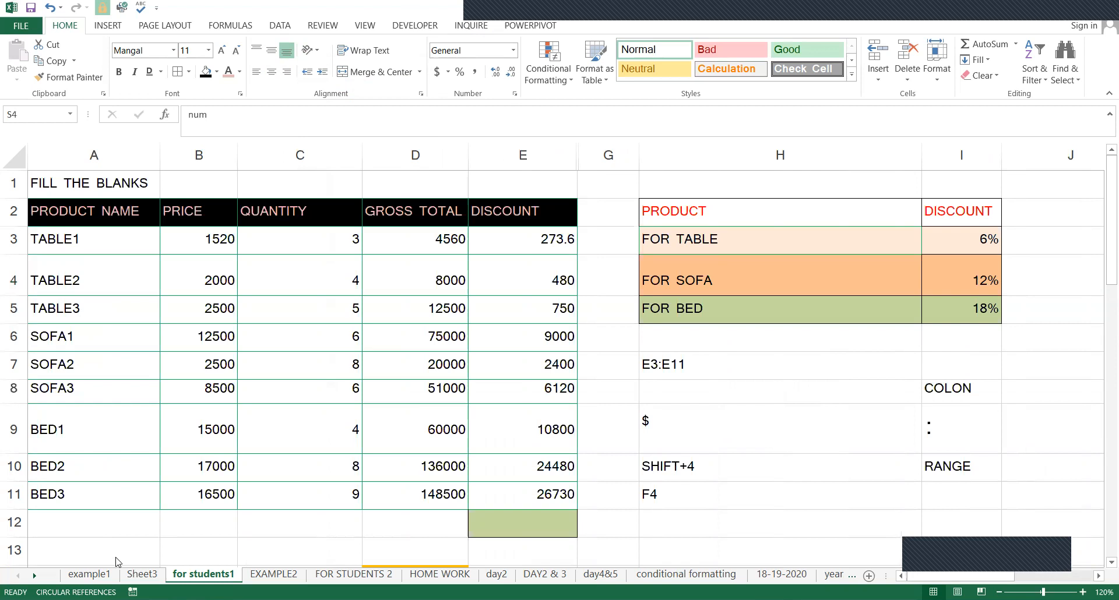
- Switch to the example1 sheet and look through column A around the wrap-text examples, ending on cell A41
left_click(90, 574)
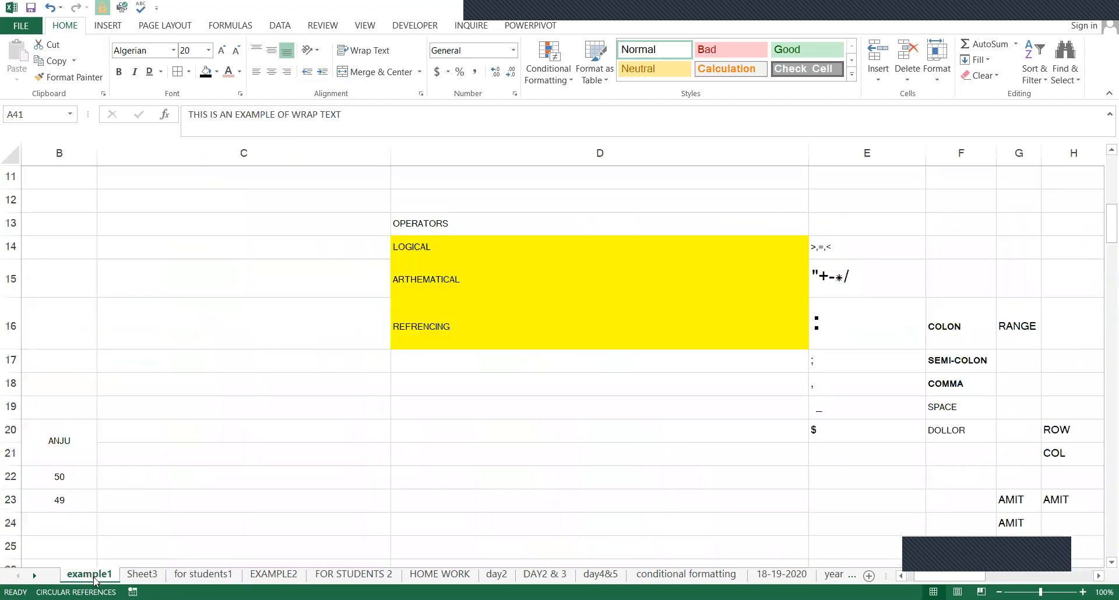
key("Down")
key("Down")
key("Down")
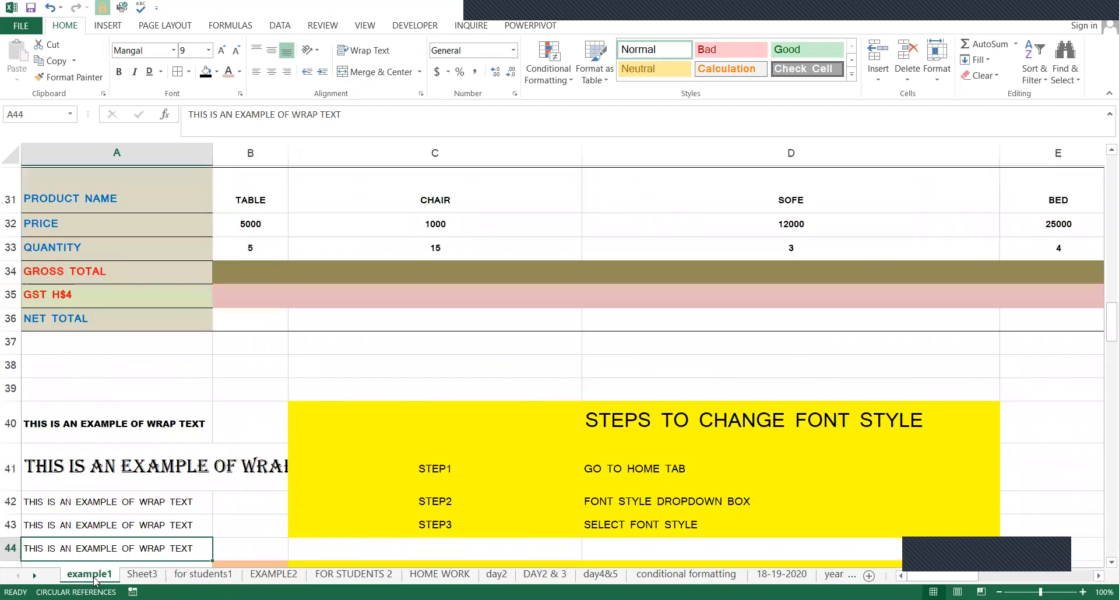
key("Down")
key("Down")
key("Down")
key("Down")
key("Down")
key("Down")
key("Down")
key("Down")
key("Down")
key("Down")
key("Down")
key("Down")
key("Down")
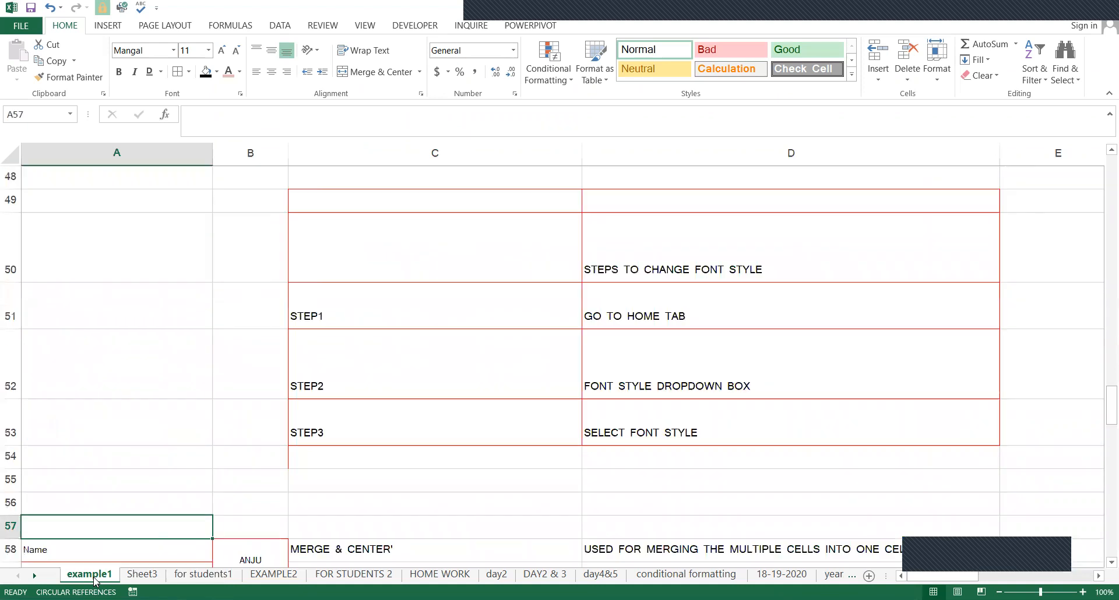
key("Up")
key("Up")
key("Up")
key("Up")
key("Up")
key("Up")
key("Up")
key("Up")
key("Up")
key("Up")
key("Up")
key("Up")
key("Up")
key("Up")
key("Up")
key("Up")
key("Up")
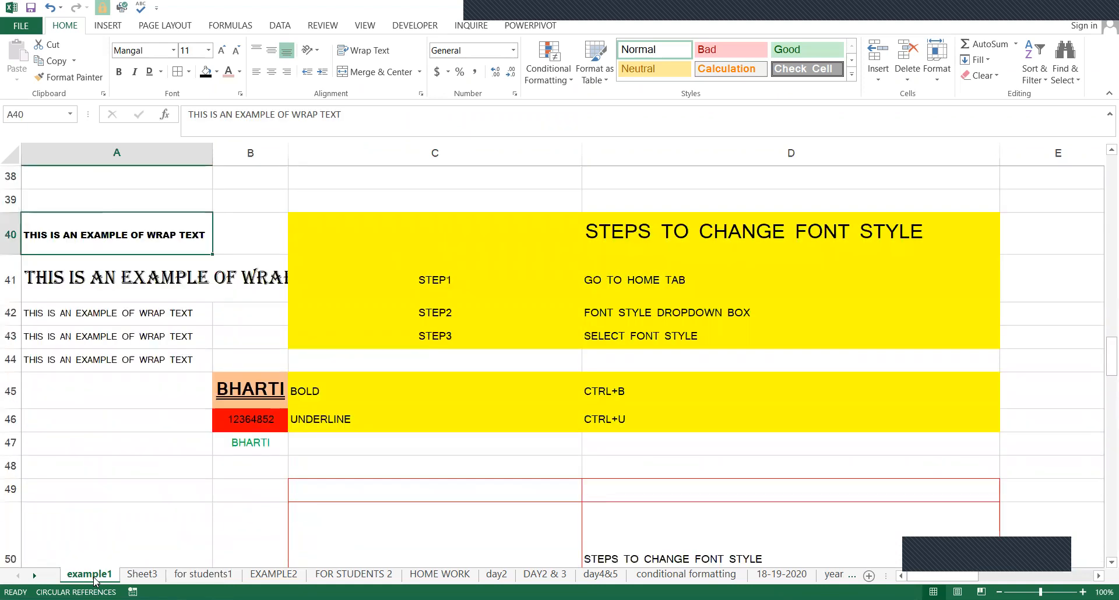
key("Down")
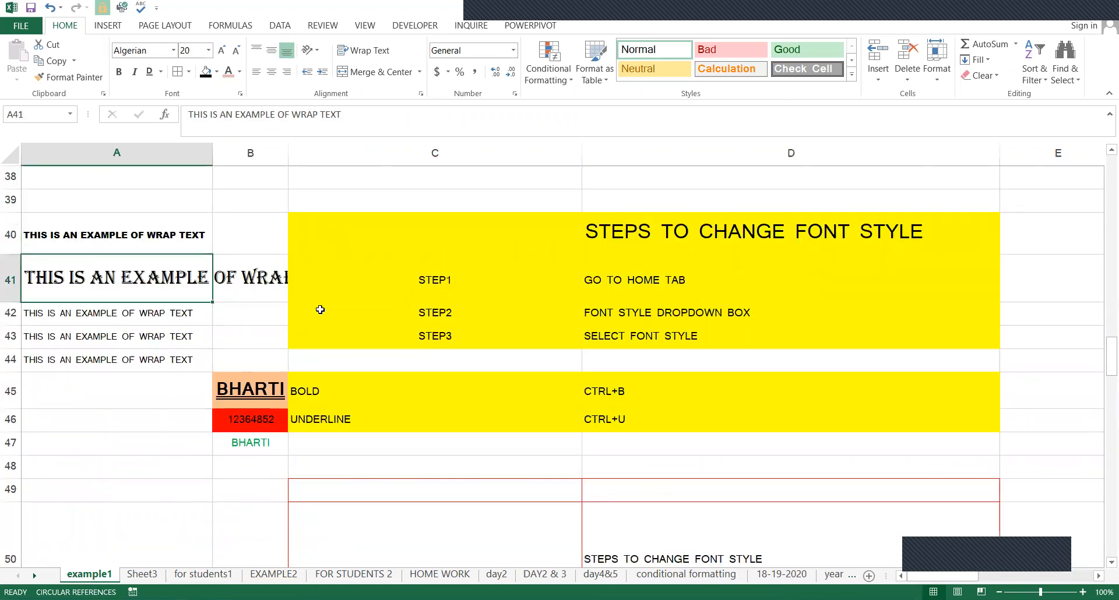
- Try a dark blue fill on the wrap-text example in A41, and finish with a light green fill
left_click(204, 72)
left_click(237, 148)
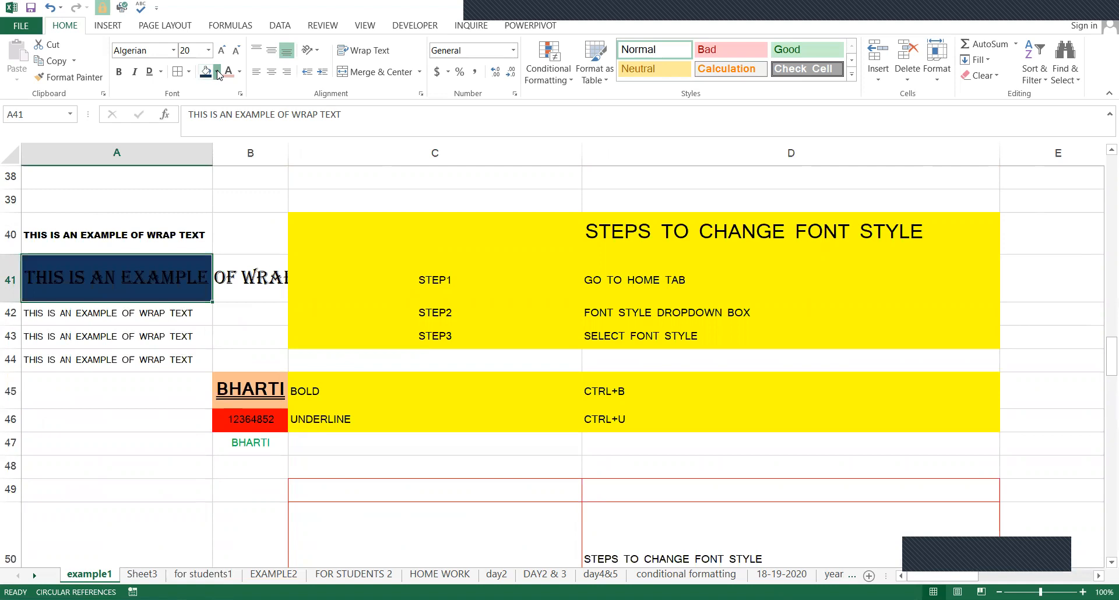
left_click(256, 182)
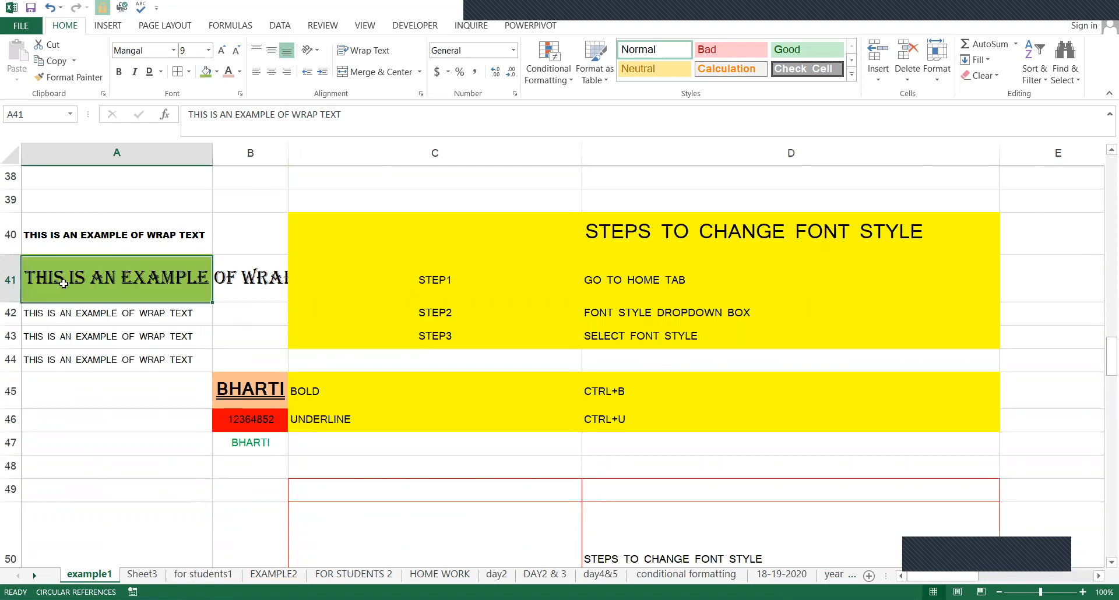
left_click(162, 278)
- Widen column B to fit its contents and check how A41's text extends across A41:B41
double_click(289, 152)
left_click_drag(193, 274, 367, 293)
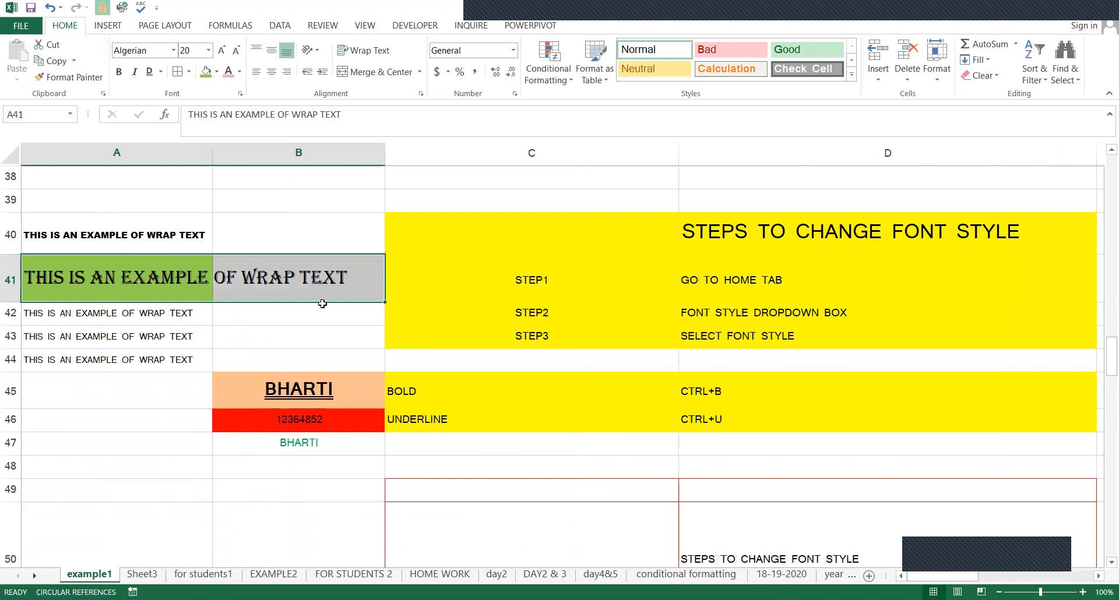
key("Right")
key("Right")
left_click(183, 292)
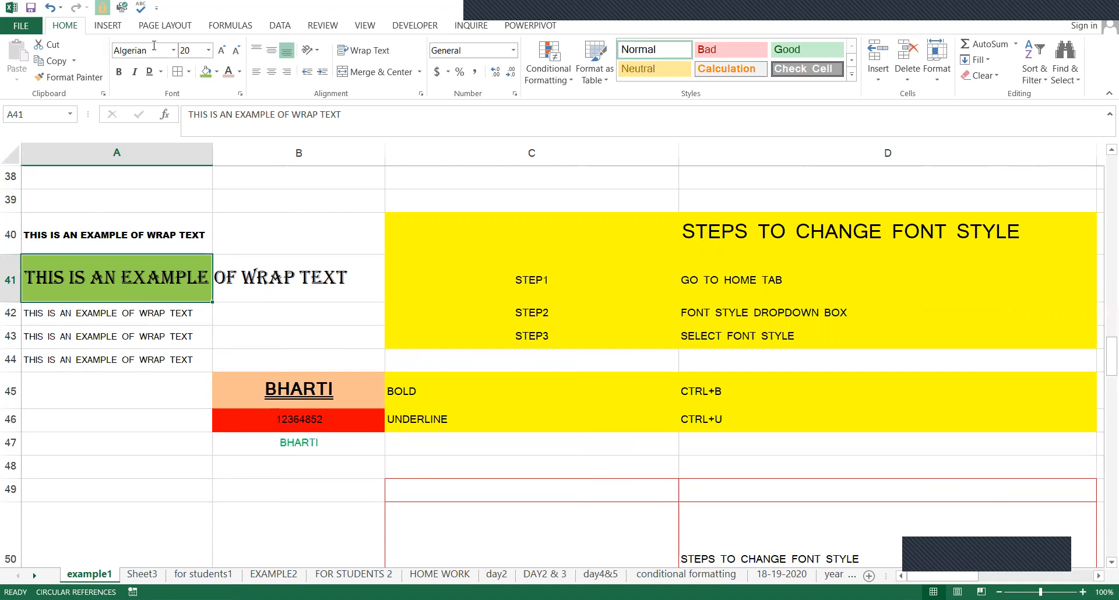
- Toggle text wrapping in A41, finishing with it off, and middle-align the cell vertically
left_click(384, 51)
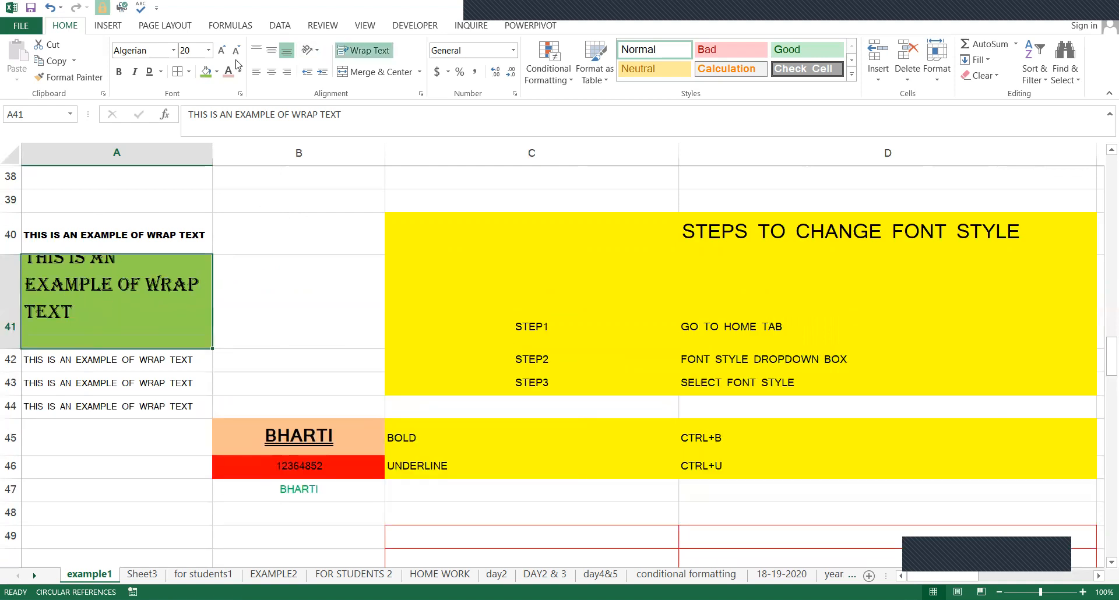
left_click(271, 52)
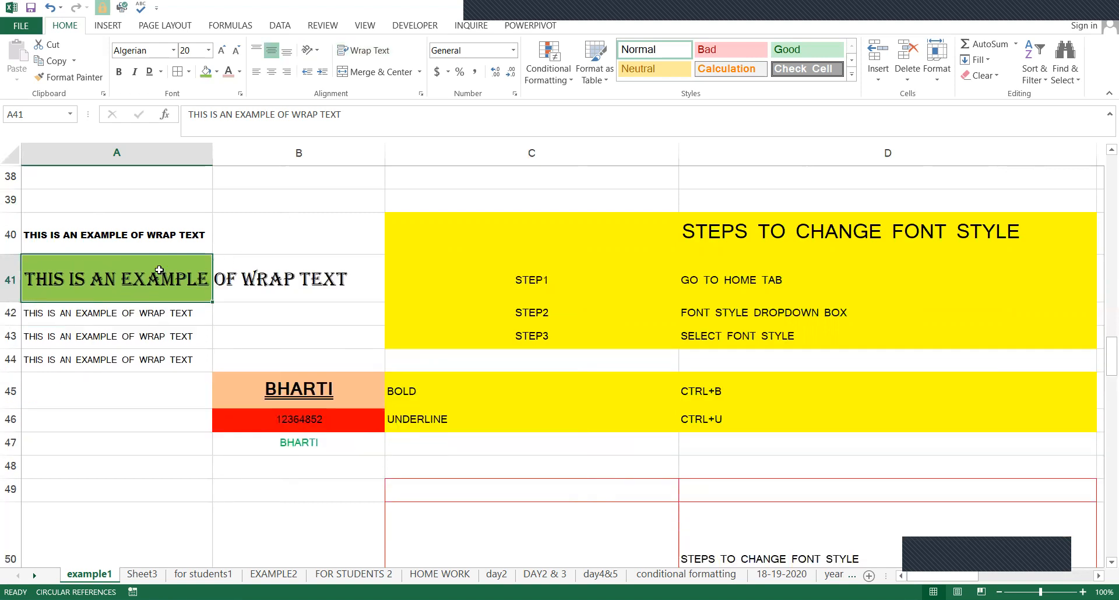
left_click(357, 50)
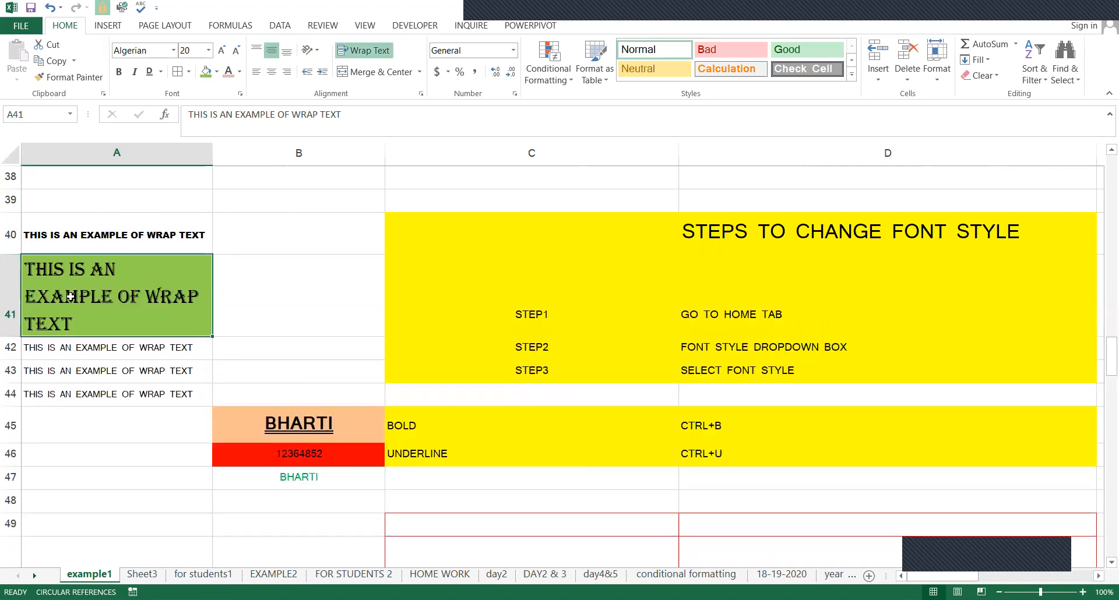
left_click(364, 48)
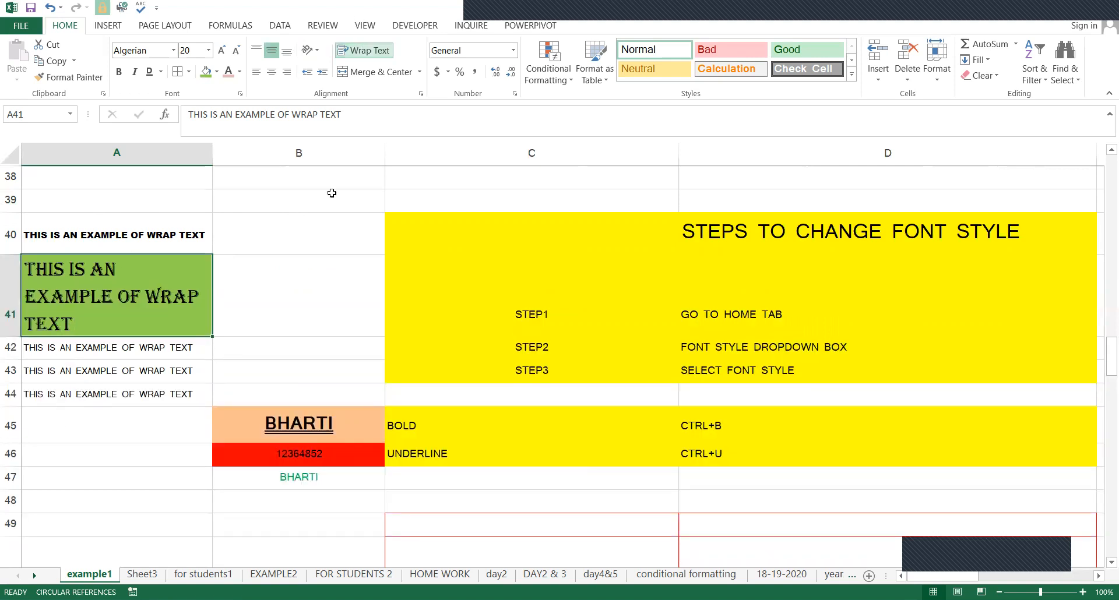
- Look through the sheet's other tables and examine how the text in A41 overflows into B41
scroll(302, 369, "down", 4)
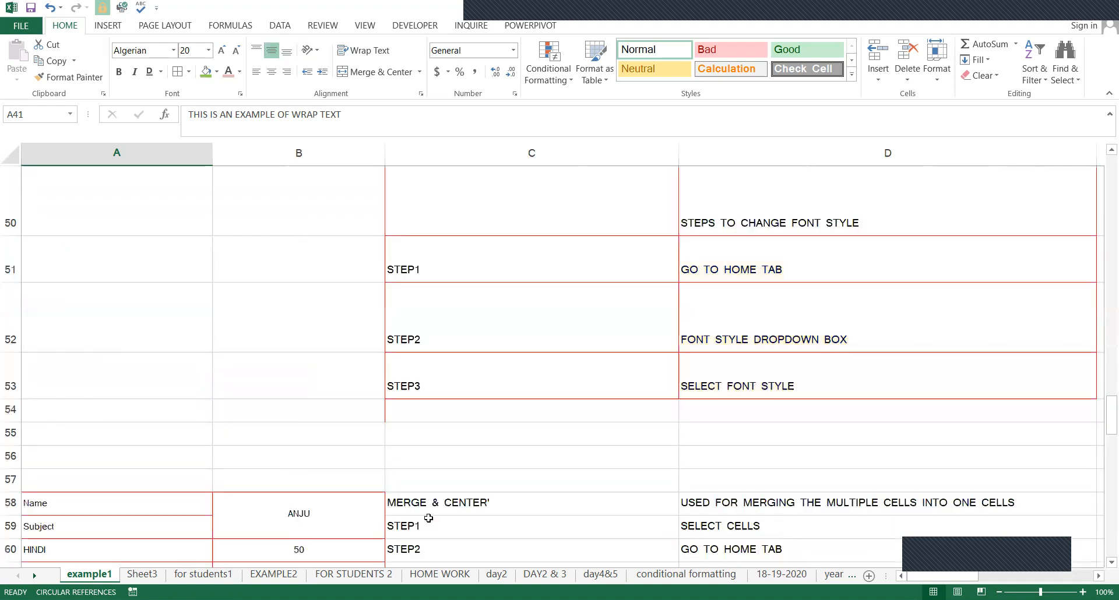
scroll(408, 495, "up", 3)
scroll(210, 315, "up", 4)
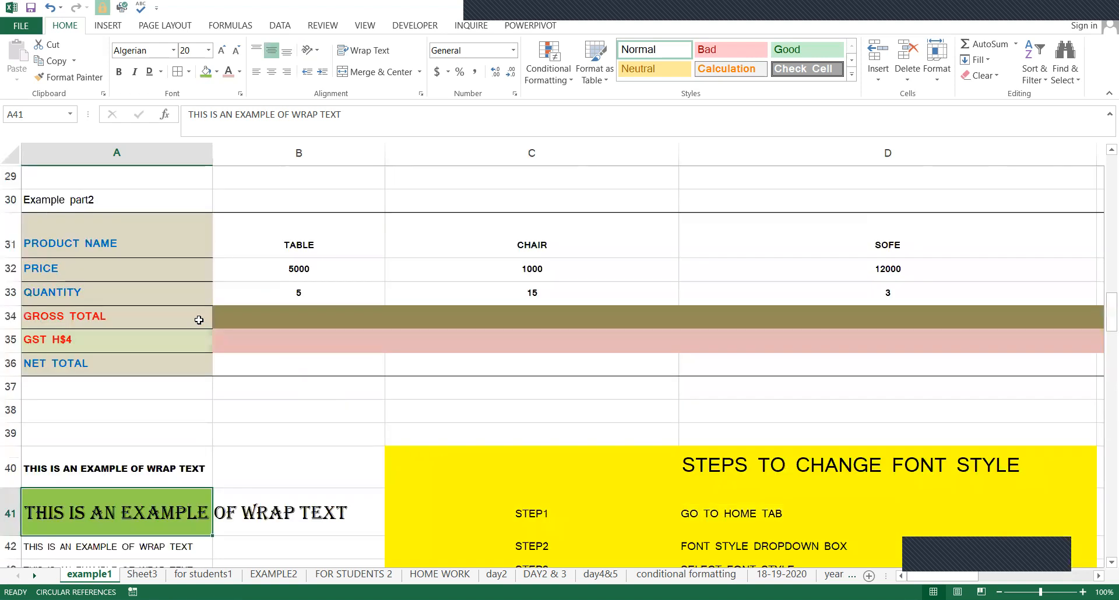
scroll(356, 391, "up", 4)
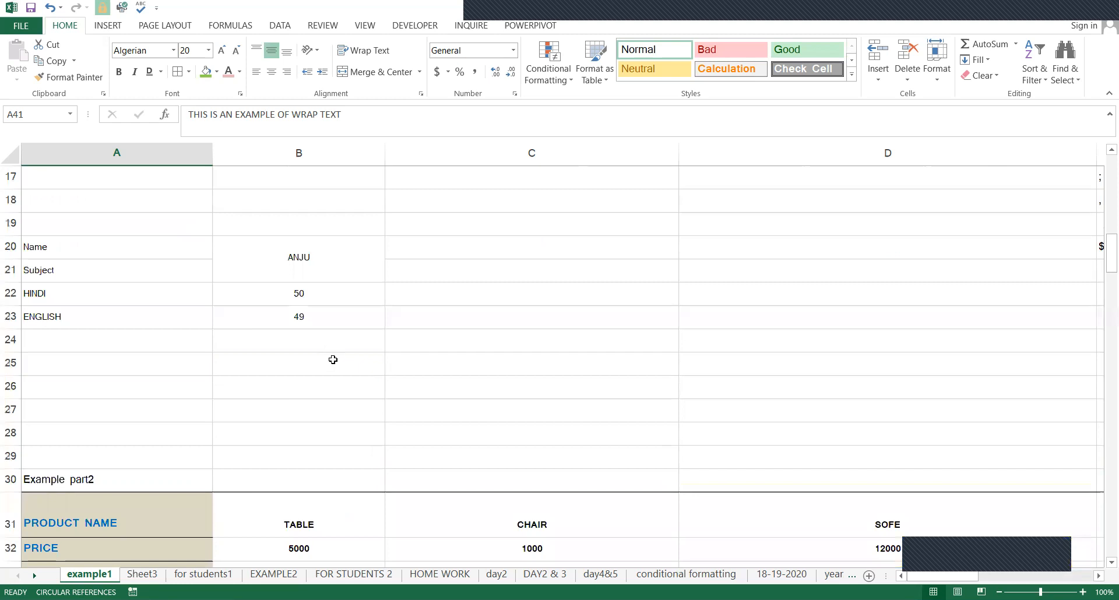
scroll(333, 360, "up", 1)
scroll(227, 498, "down", 7)
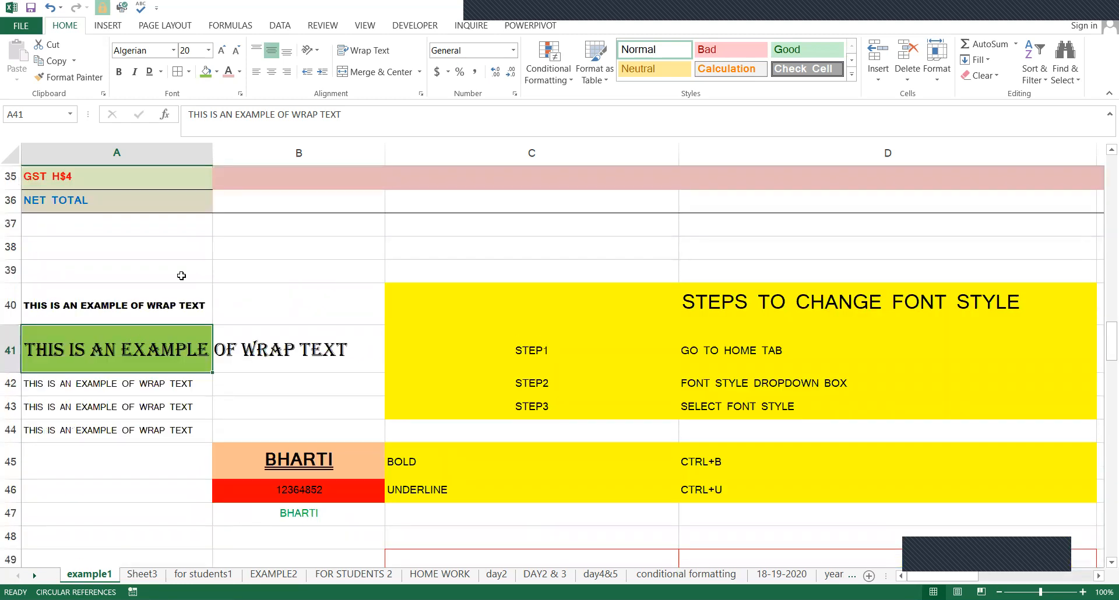
left_click(288, 243)
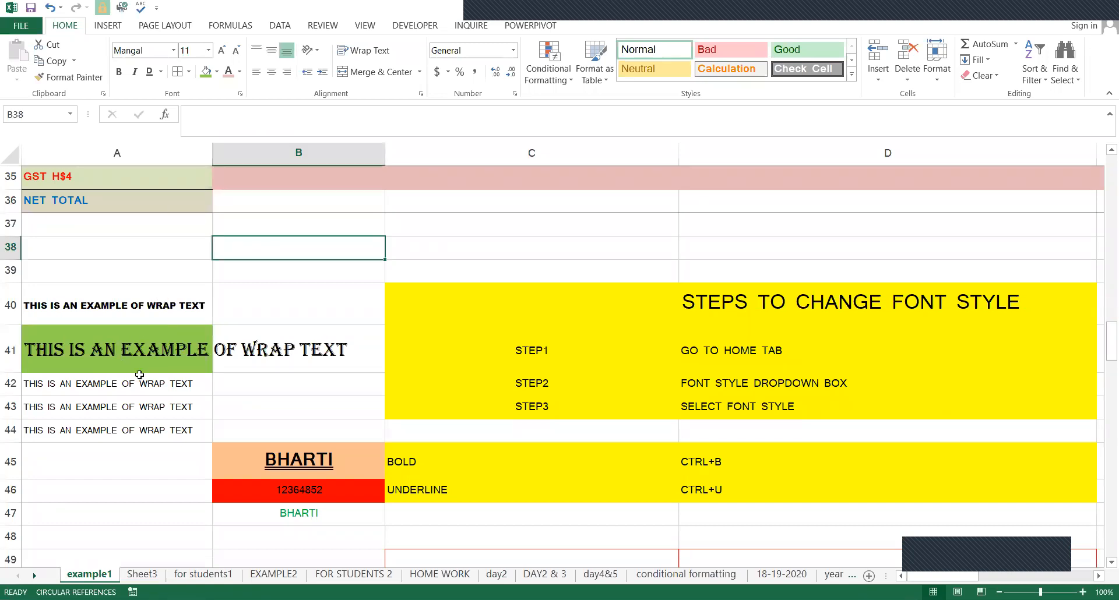
left_click_drag(209, 350, 271, 342)
left_click(246, 306)
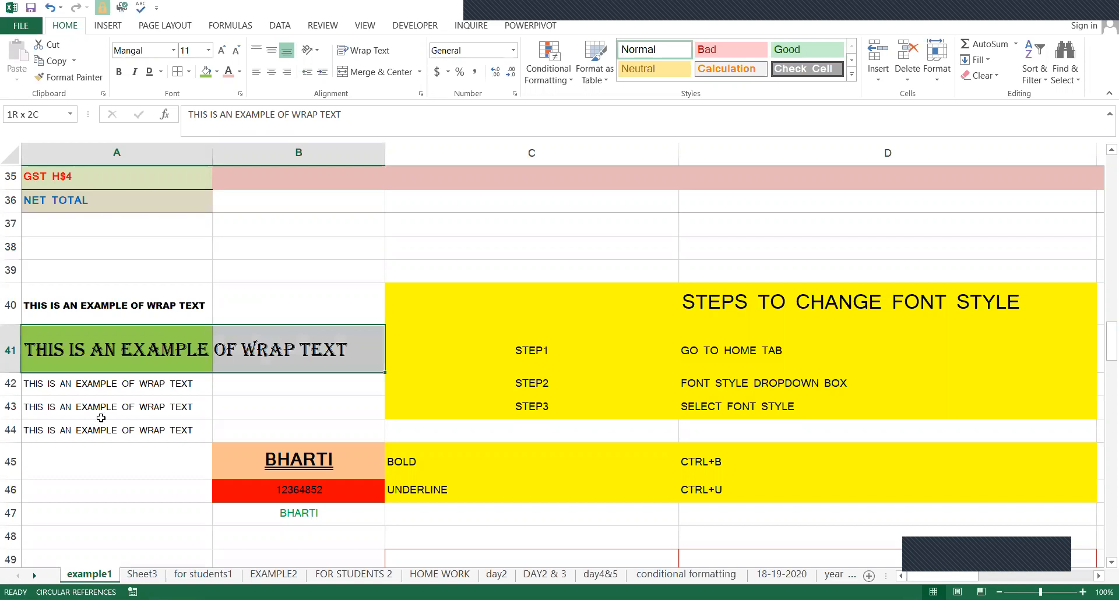
left_click(129, 342)
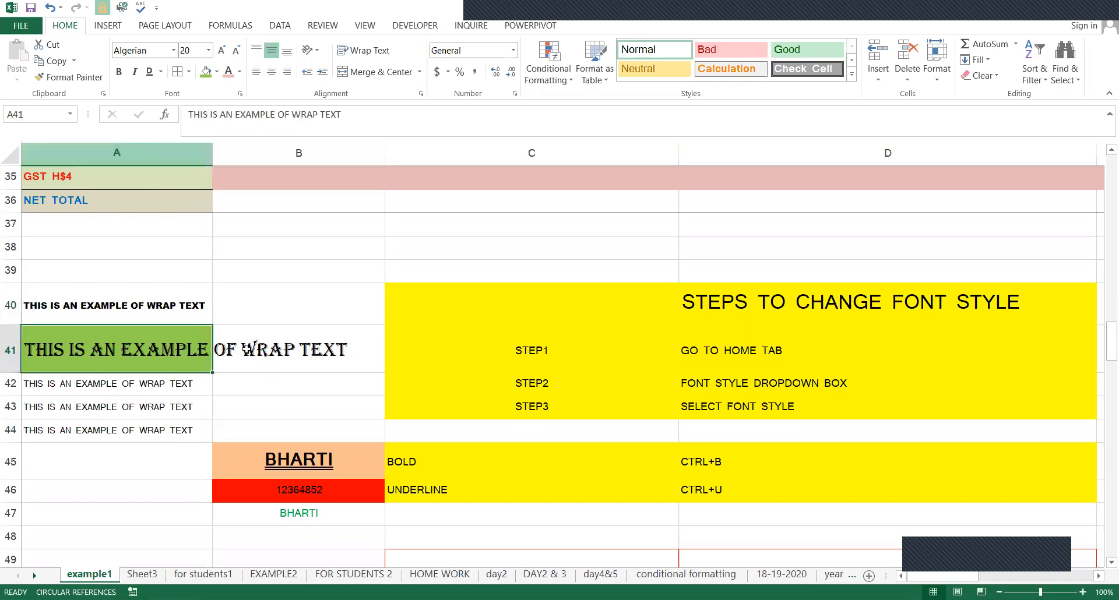
left_click(329, 327)
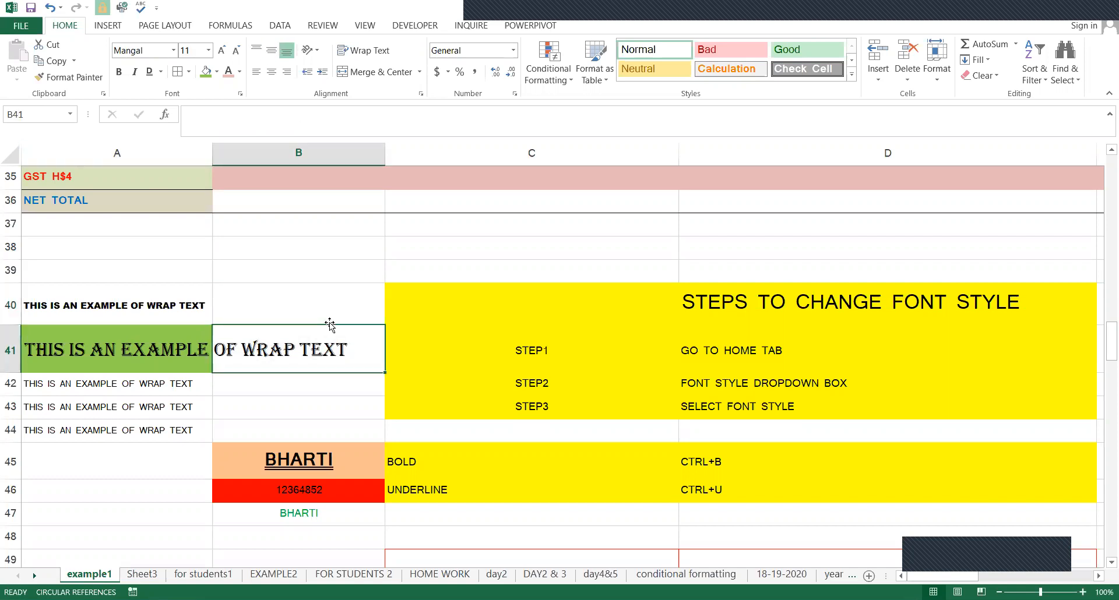
left_click(103, 357)
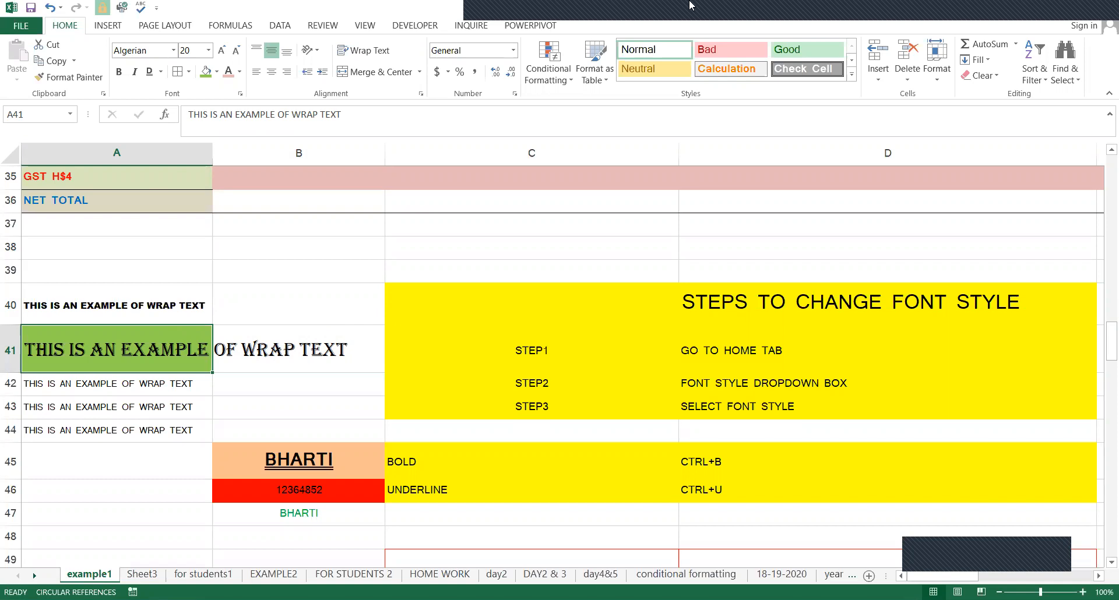
left_click(507, 7)
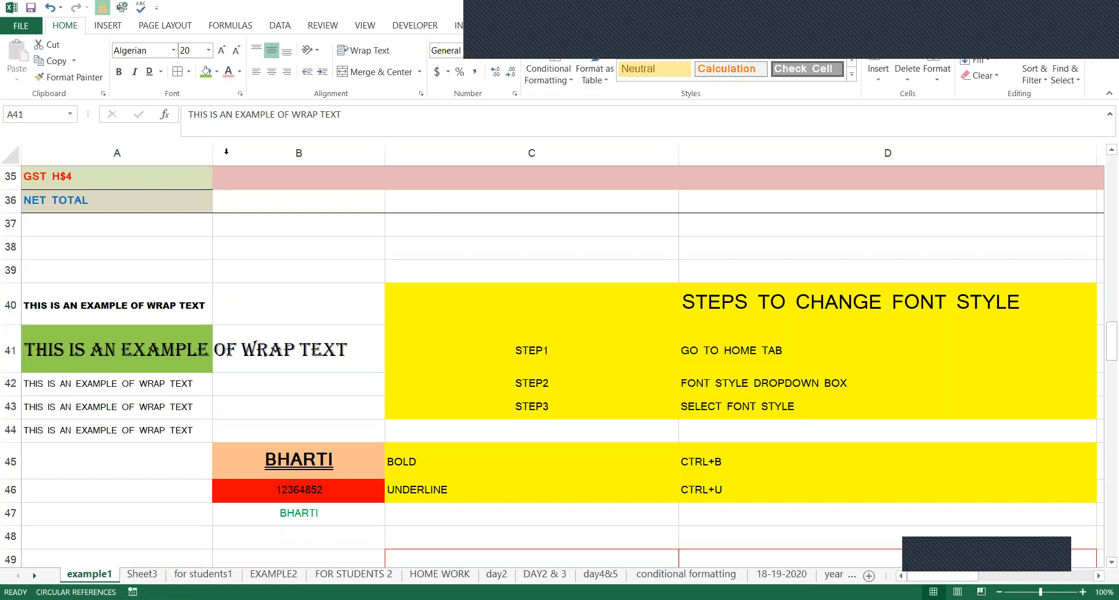
- Narrow column A and try wrapping the text in A41, finishing with wrapping off
left_click_drag(189, 156, 172, 155)
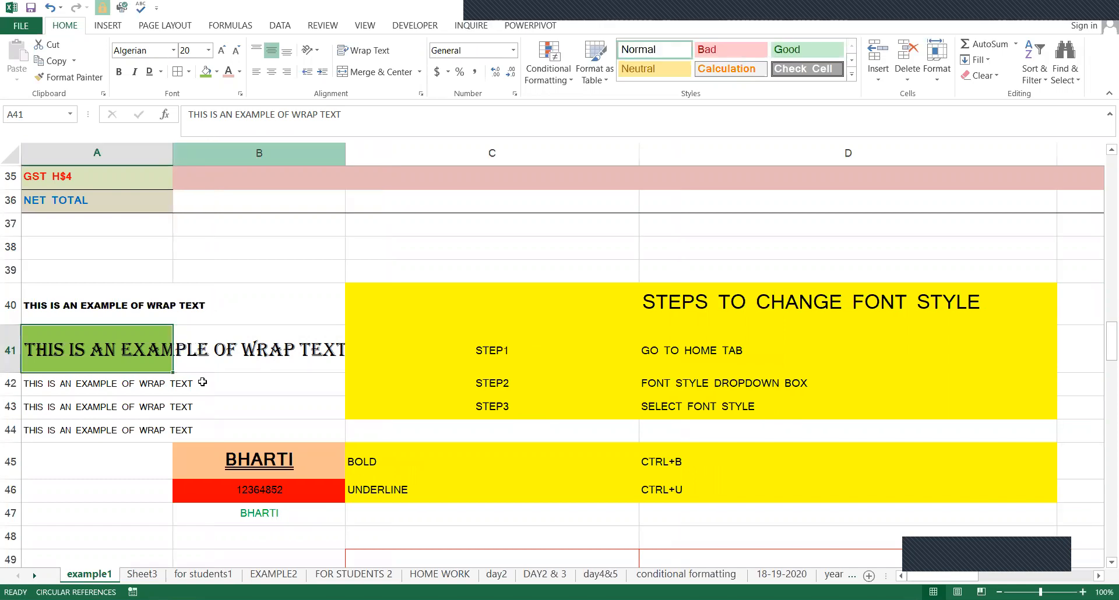
left_click(367, 49)
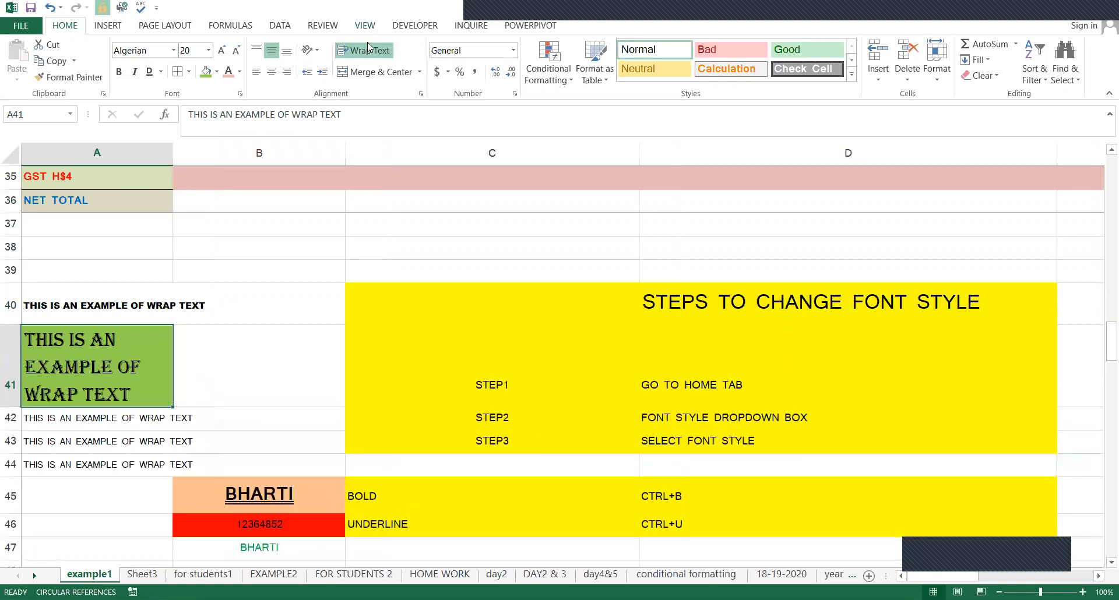
left_click(367, 51)
left_click(367, 52)
key("ctrl+z")
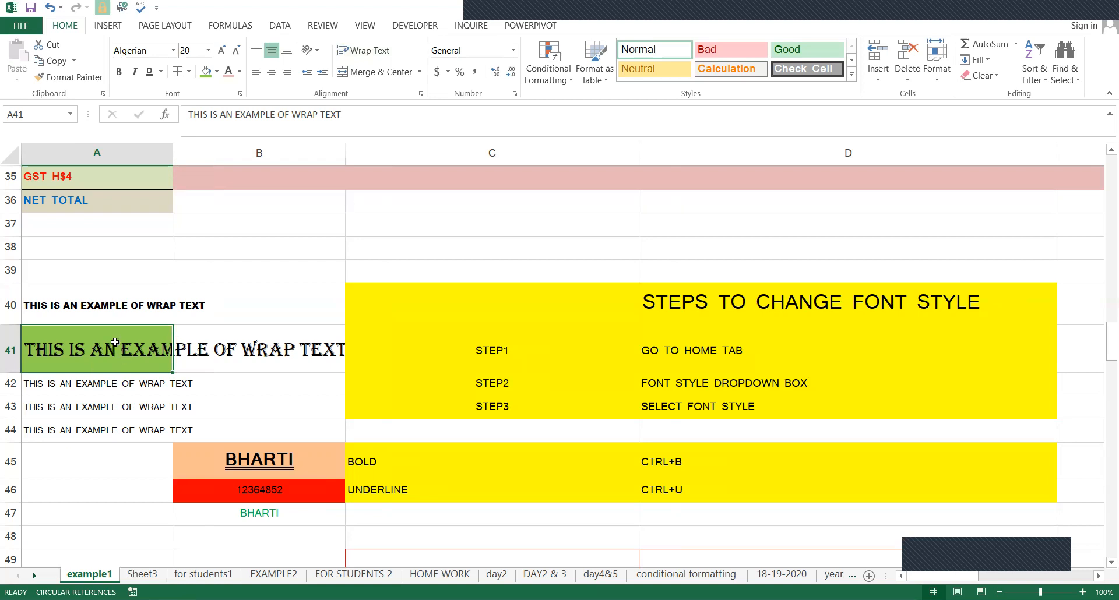
- Toggle text wrapping on the example sentences in A41:A44, and finish with all four cells wrapped
left_click_drag(115, 343, 168, 433)
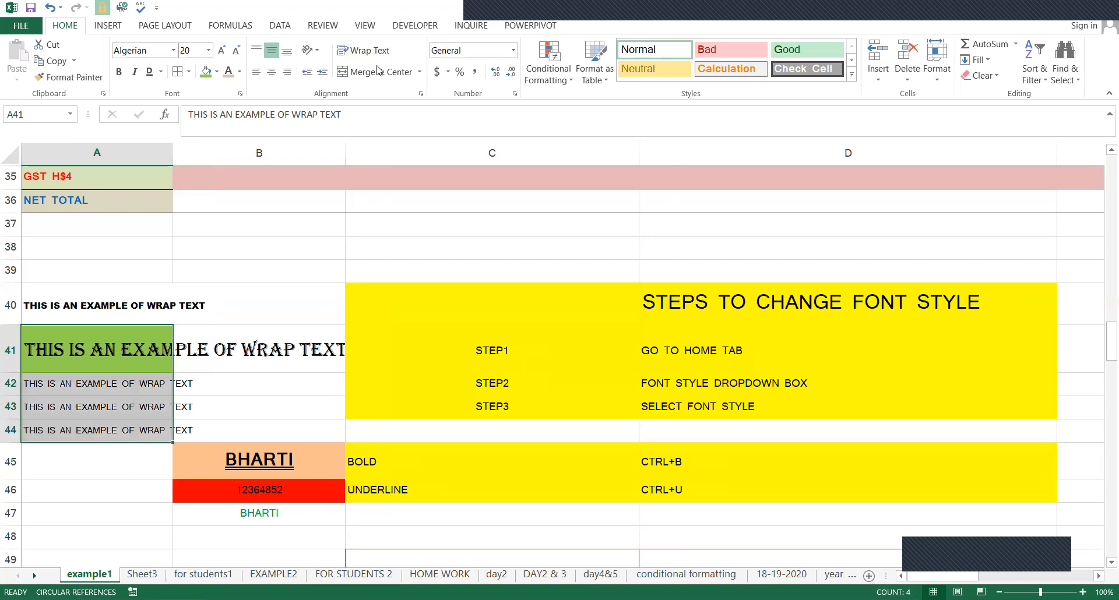
left_click(357, 57)
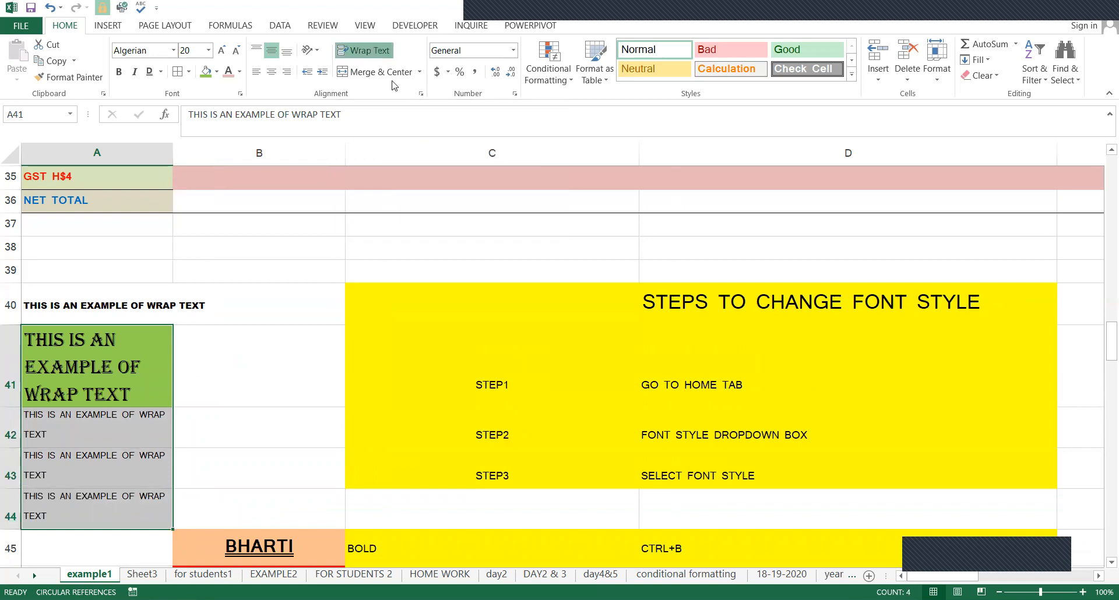
left_click(389, 51)
left_click(369, 54)
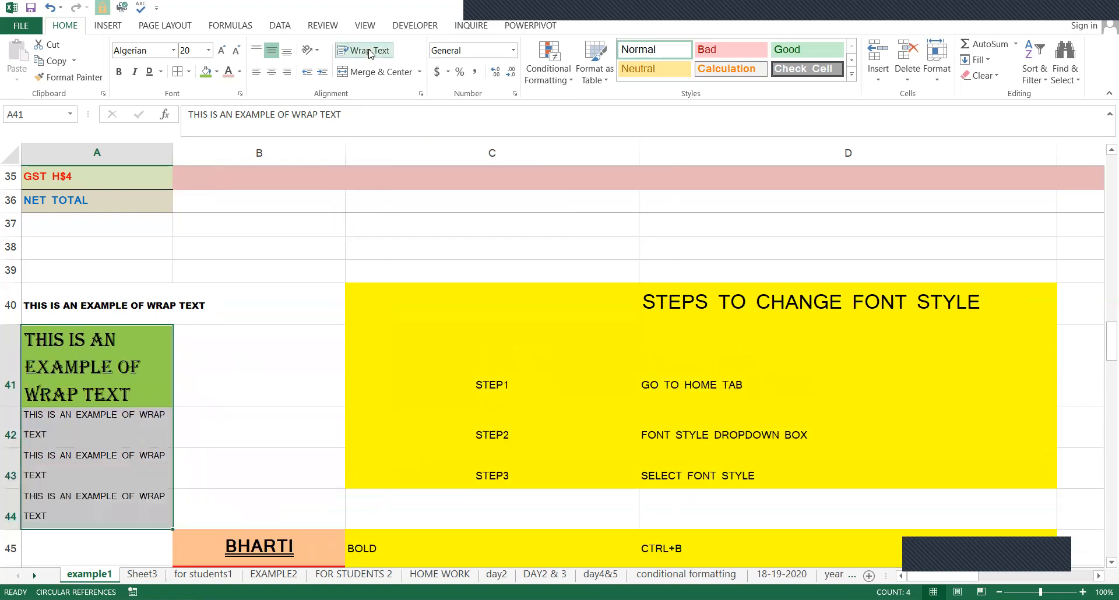
left_click(370, 51)
left_click(369, 51)
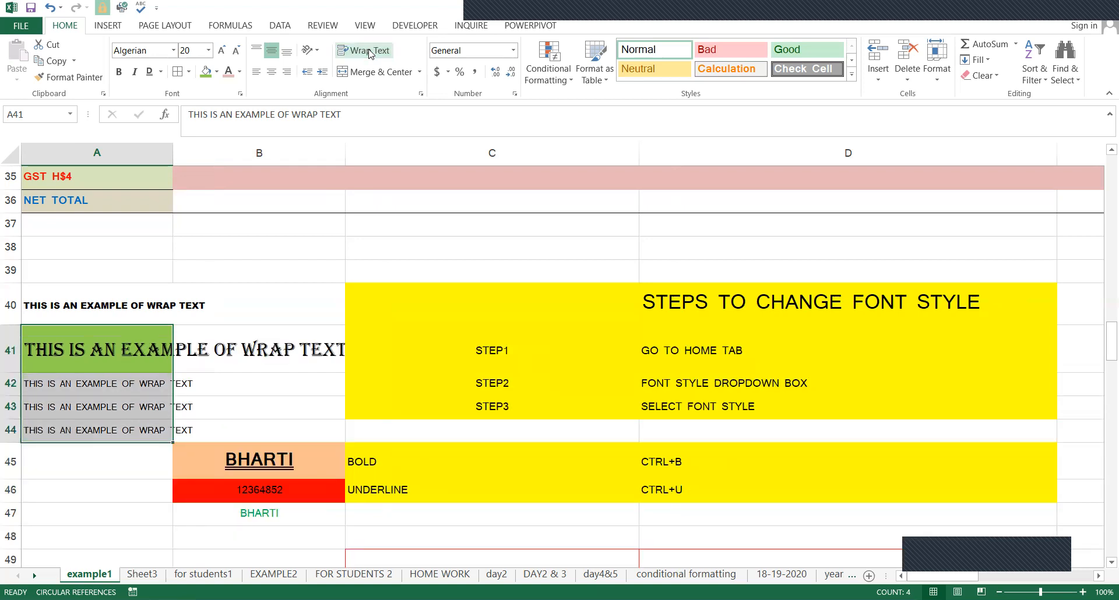
left_click(369, 52)
left_click(369, 51)
left_click(369, 52)
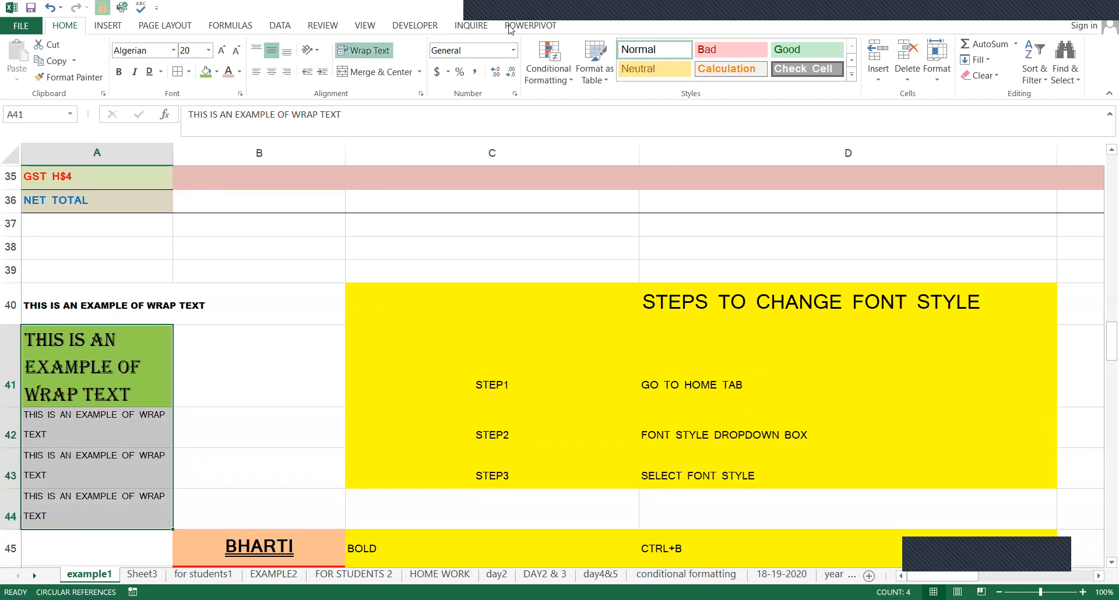
- Make row 40 taller in two stages, to roughly twice its height, above the green wrapped cell A41
mouse_move(508, 25)
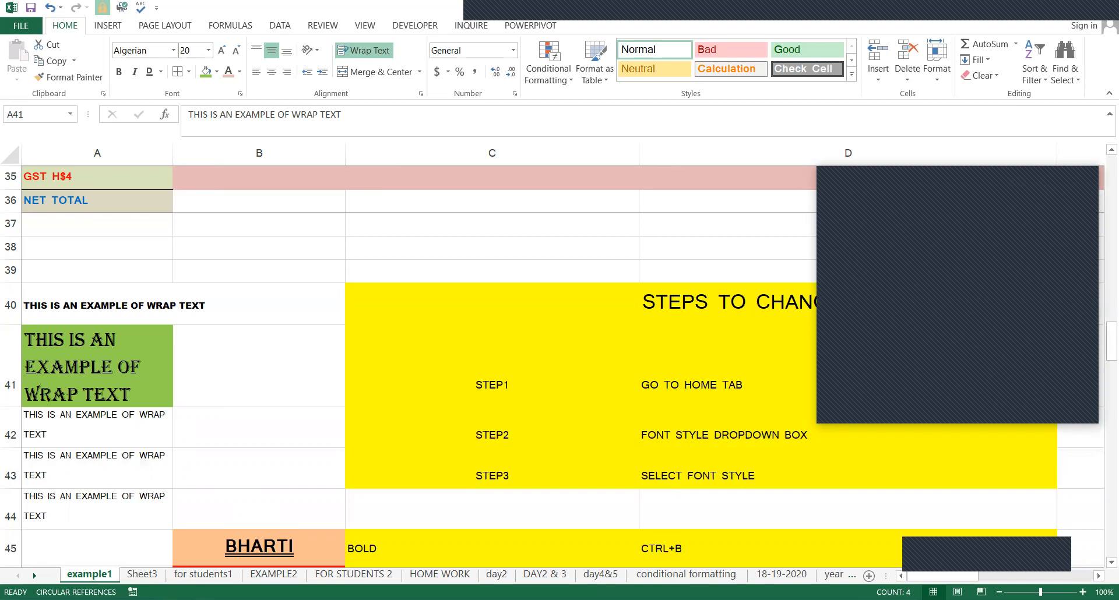
left_click(111, 384)
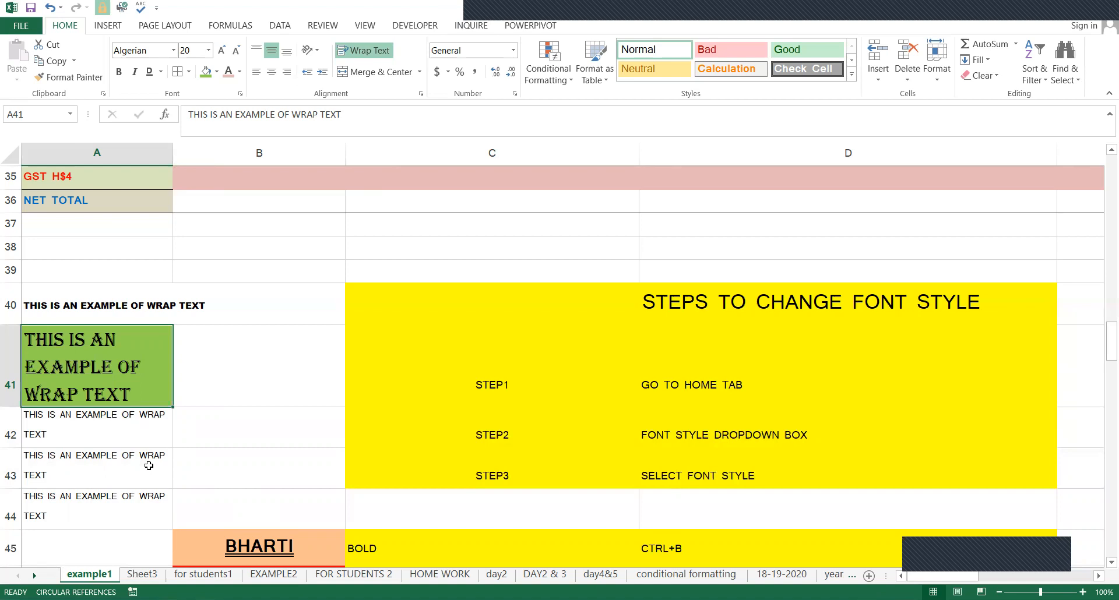
key("Down")
key("Down")
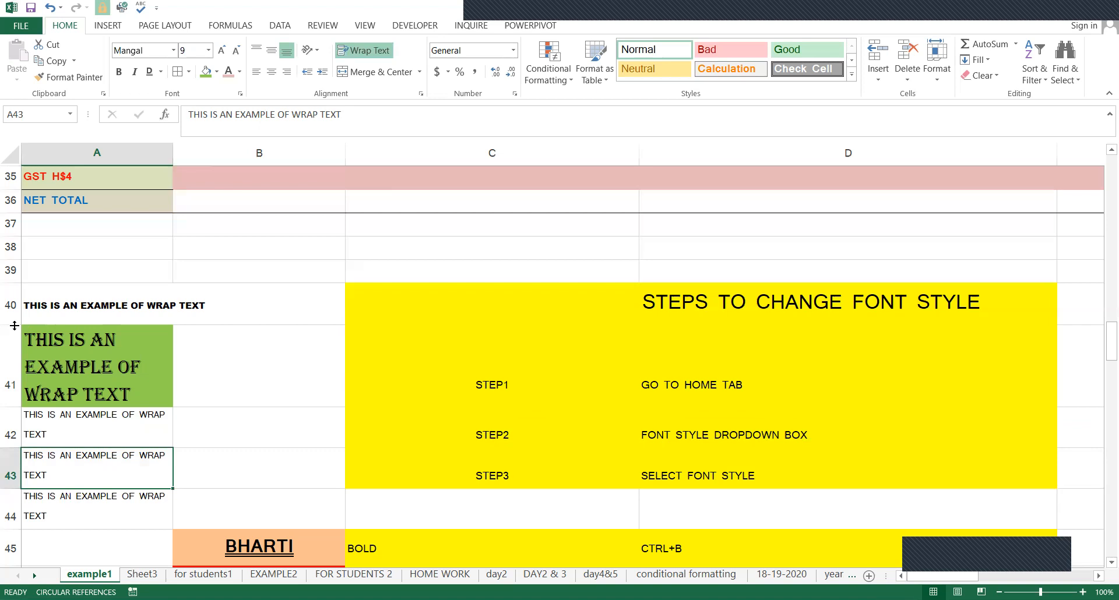
left_click_drag(15, 325, 25, 348)
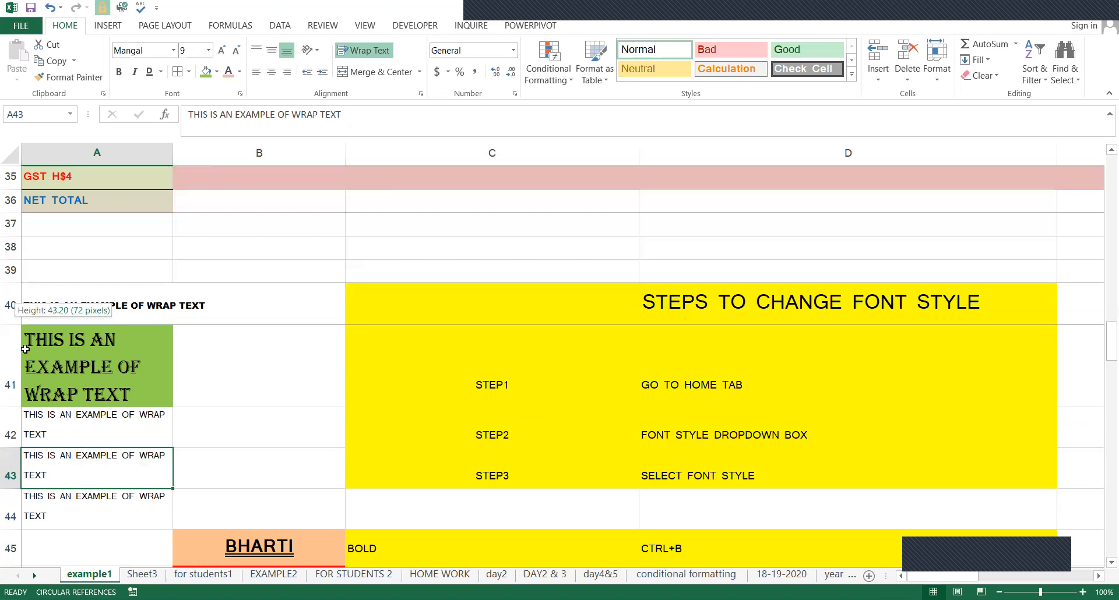
left_click(31, 376)
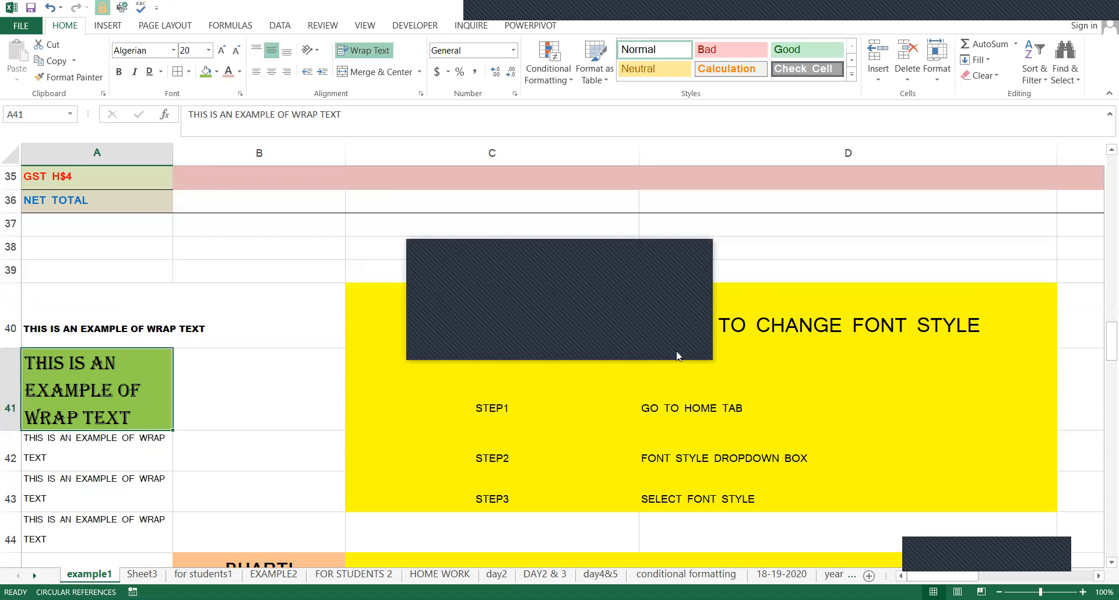
left_click(15, 348)
left_click_drag(23, 377, 23, 376)
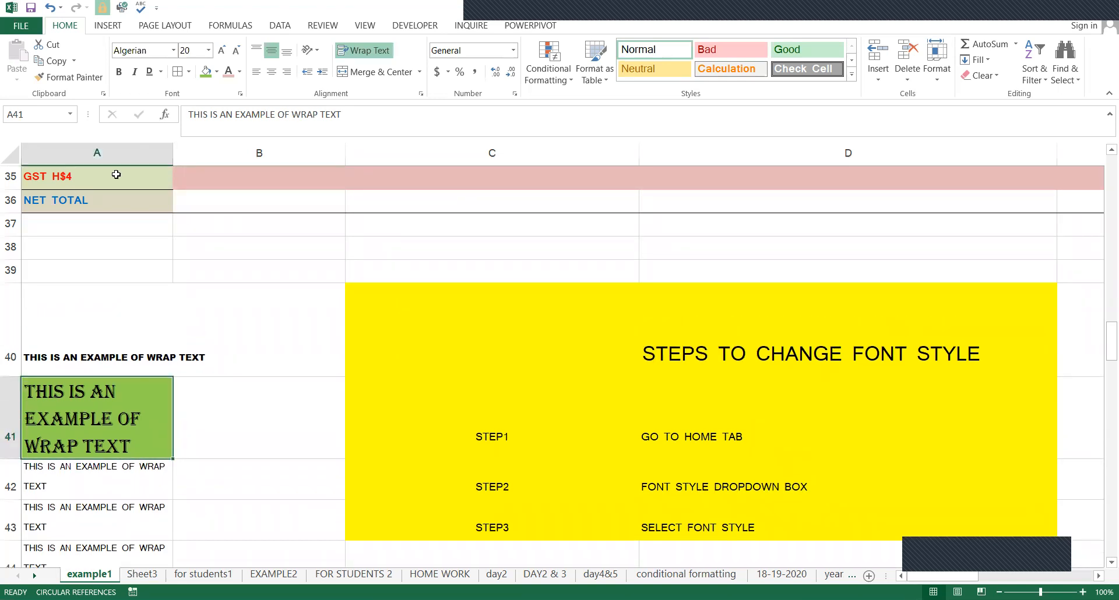
- Widen column A to fit the sentence in A40, and view the cell format options for row height and column width
left_click_drag(171, 153, 261, 152)
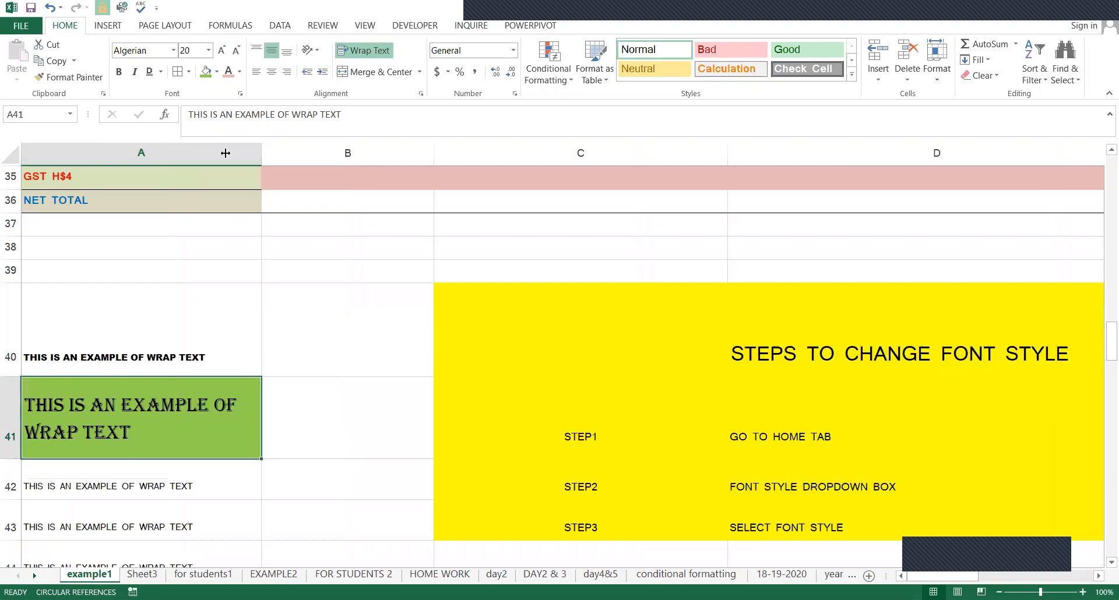
left_click_drag(181, 160, 213, 161)
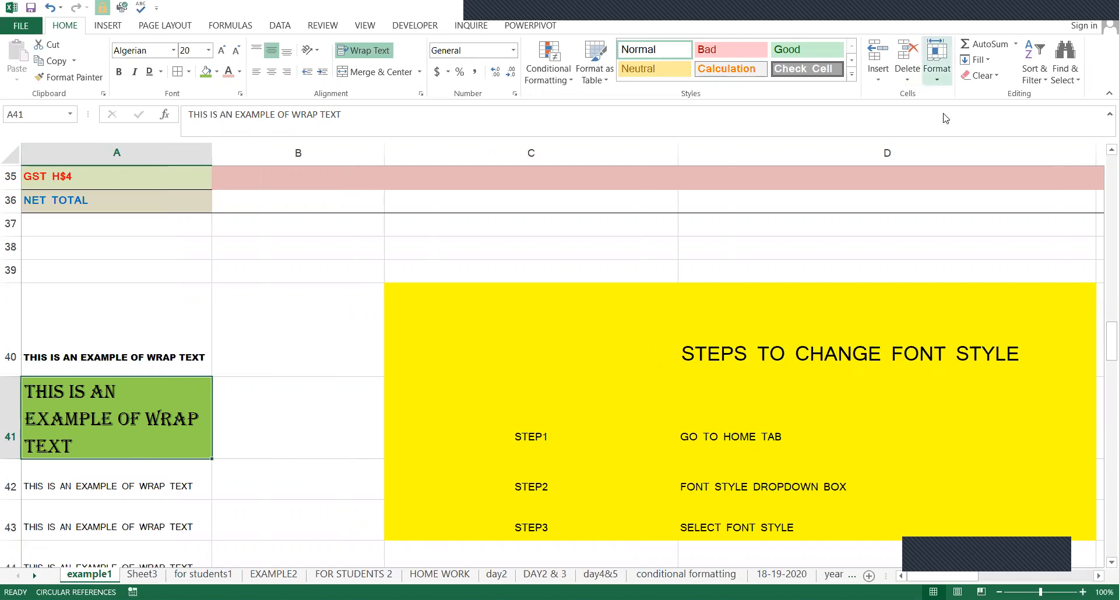
left_click(936, 70)
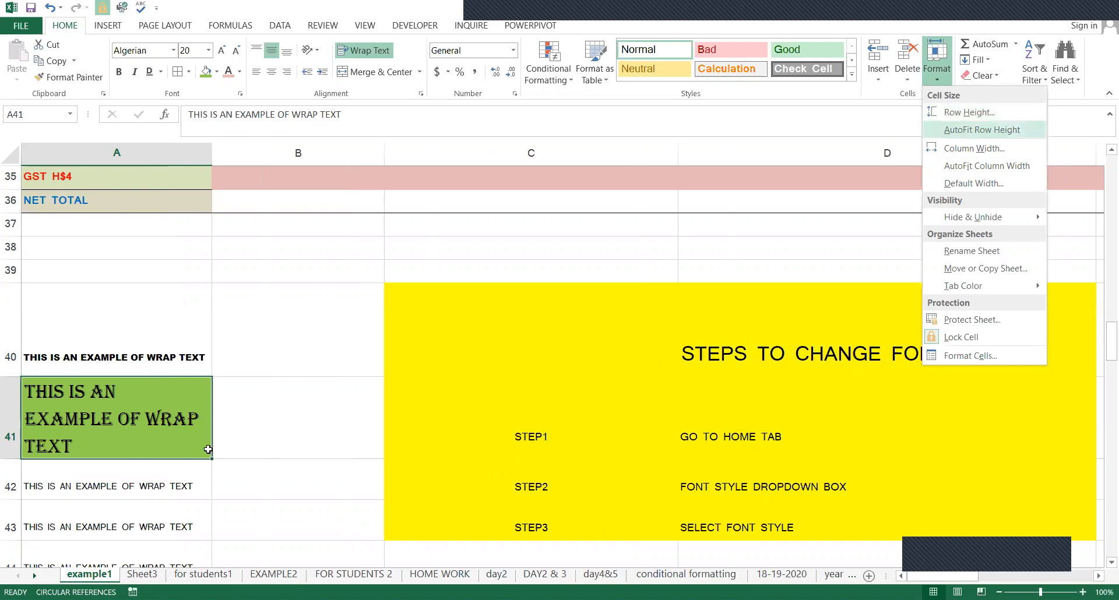
left_click(208, 449)
key("Down")
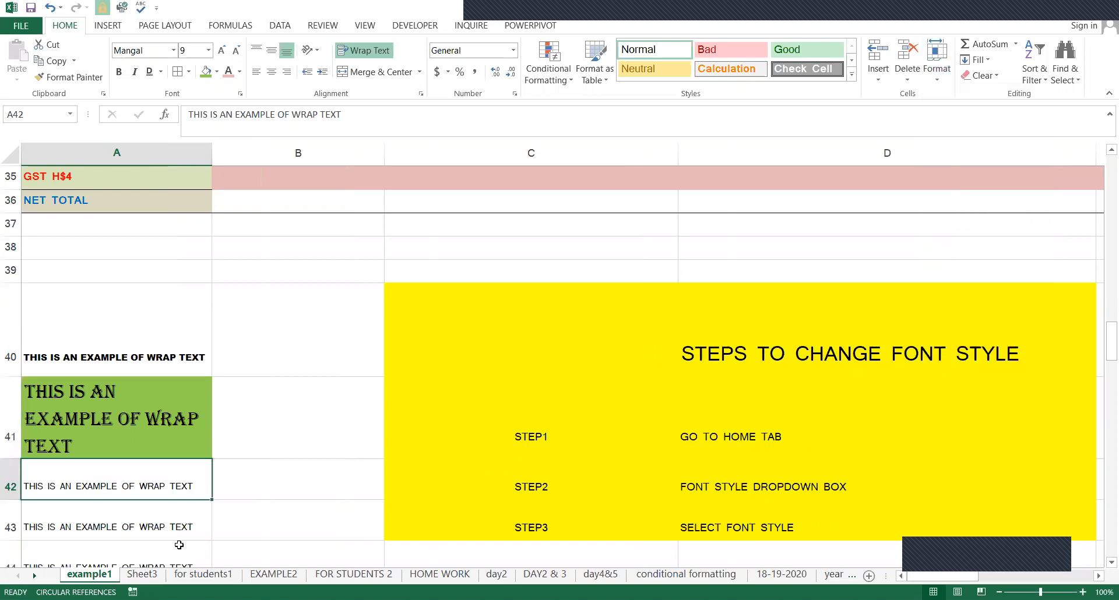
left_click(179, 529)
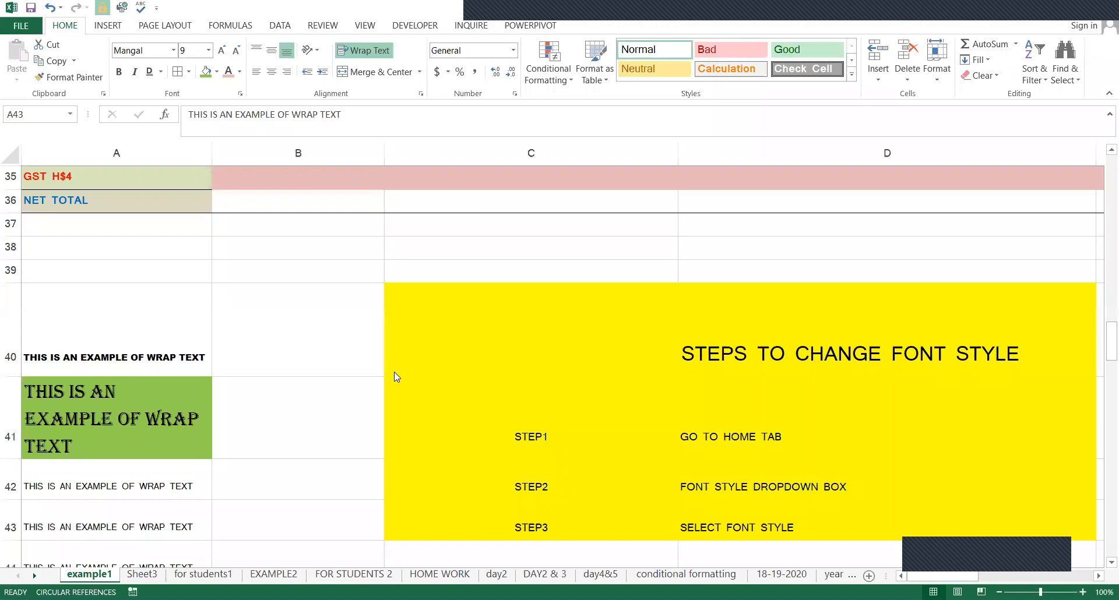
- Look through the example1 sheet from the wrap text examples to its lowest rows and across its columns to O
left_click(148, 424)
scroll(148, 424, "down", 1)
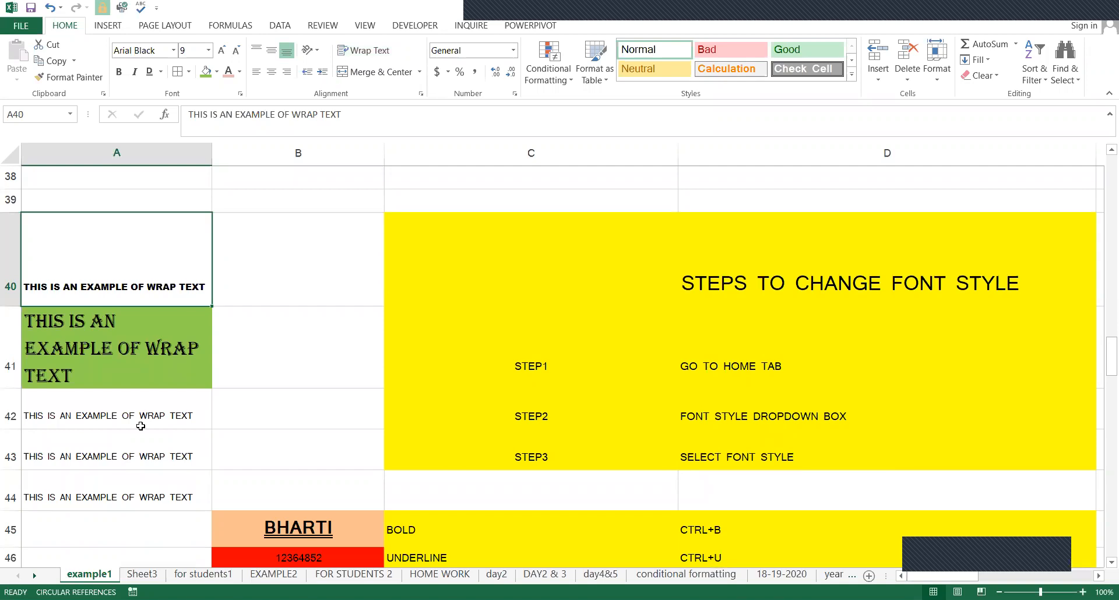
scroll(205, 389, "up", 1)
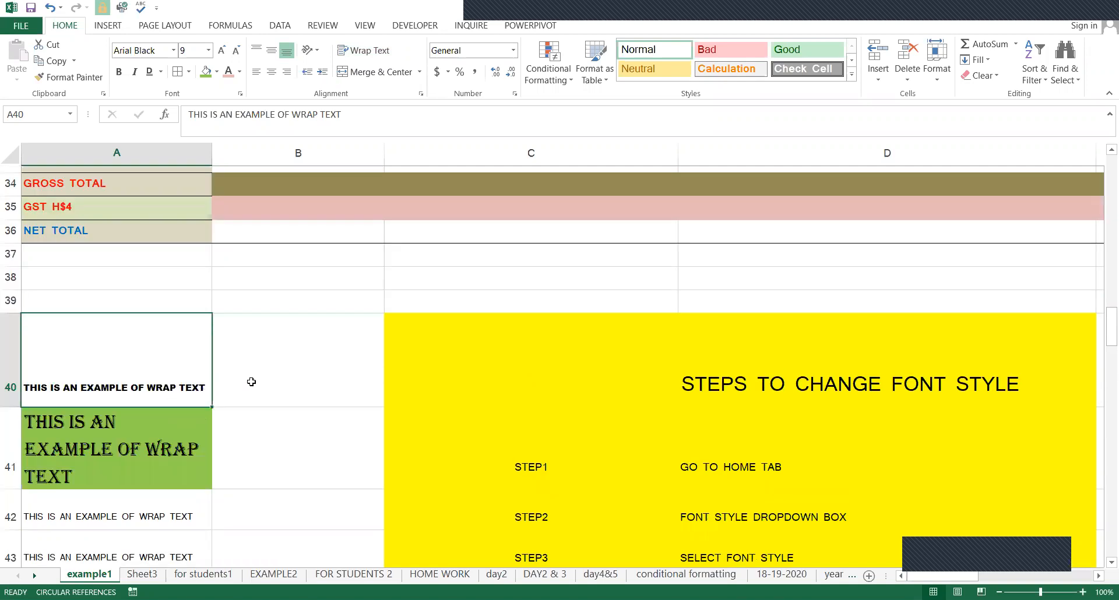
scroll(250, 372, "up", 2)
scroll(255, 356, "down", 6)
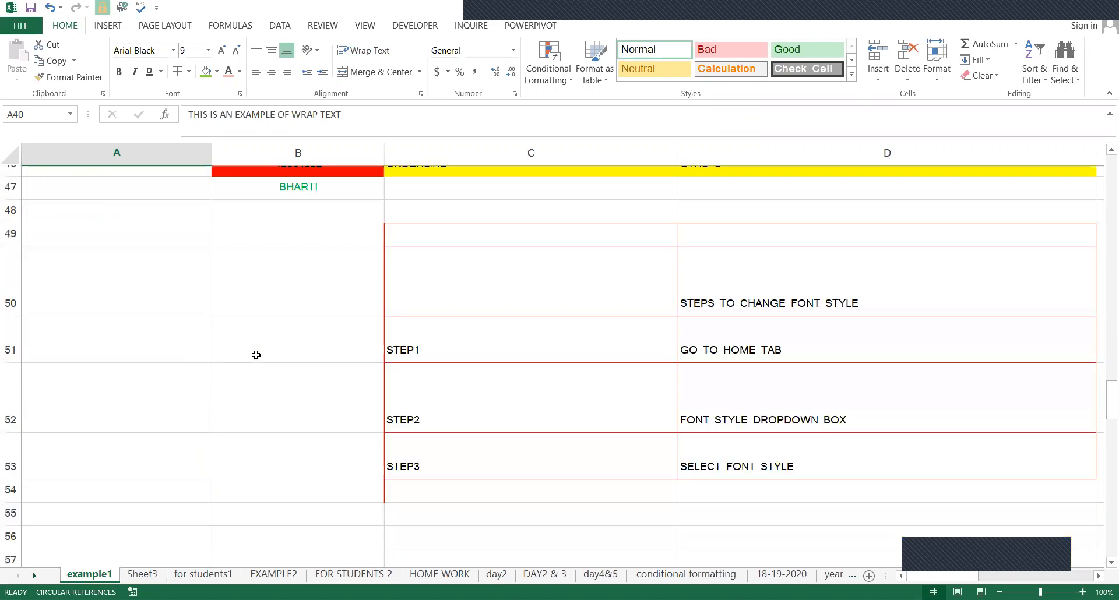
scroll(255, 355, "down", 7)
scroll(256, 351, "down", 5)
scroll(274, 245, "down", 1)
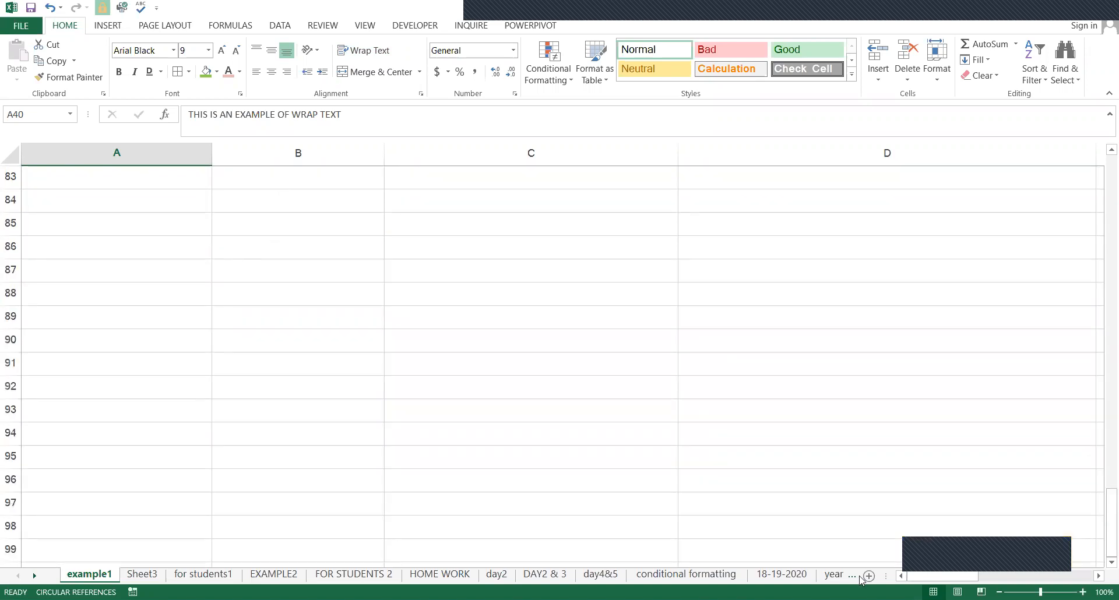
scroll(1039, 565, "right", 3)
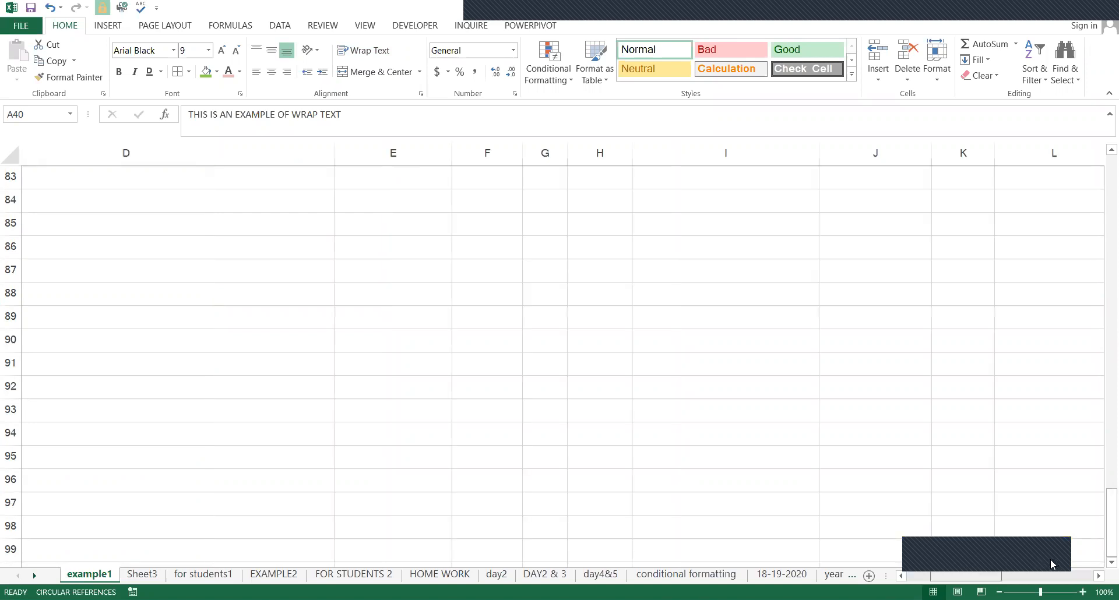
scroll(1023, 563, "right", 7)
scroll(1007, 558, "left", 3)
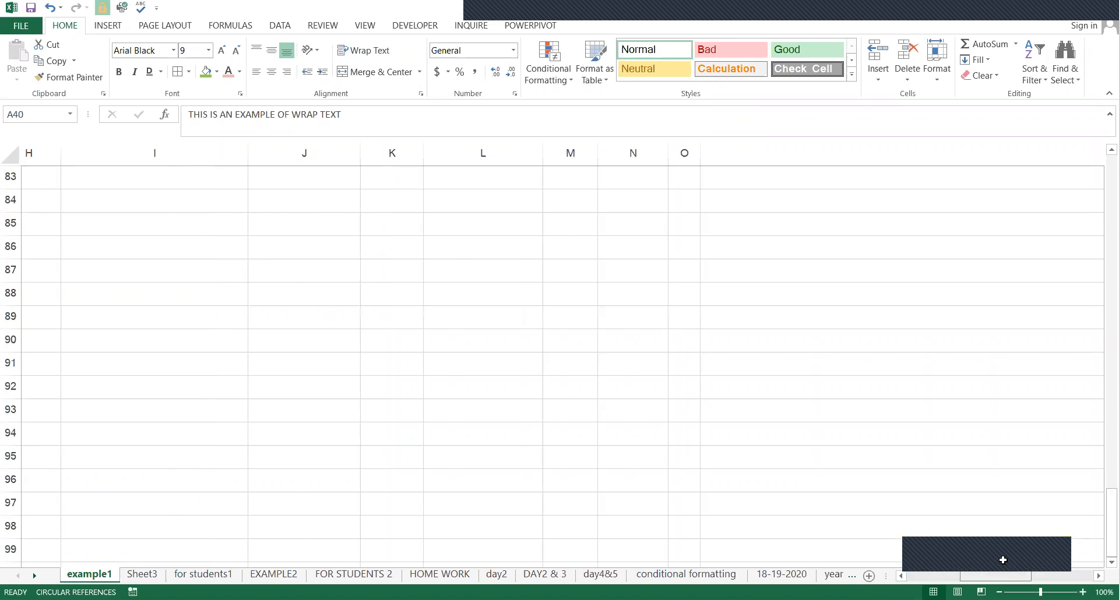
scroll(944, 373, "left", 1)
left_click(714, 301)
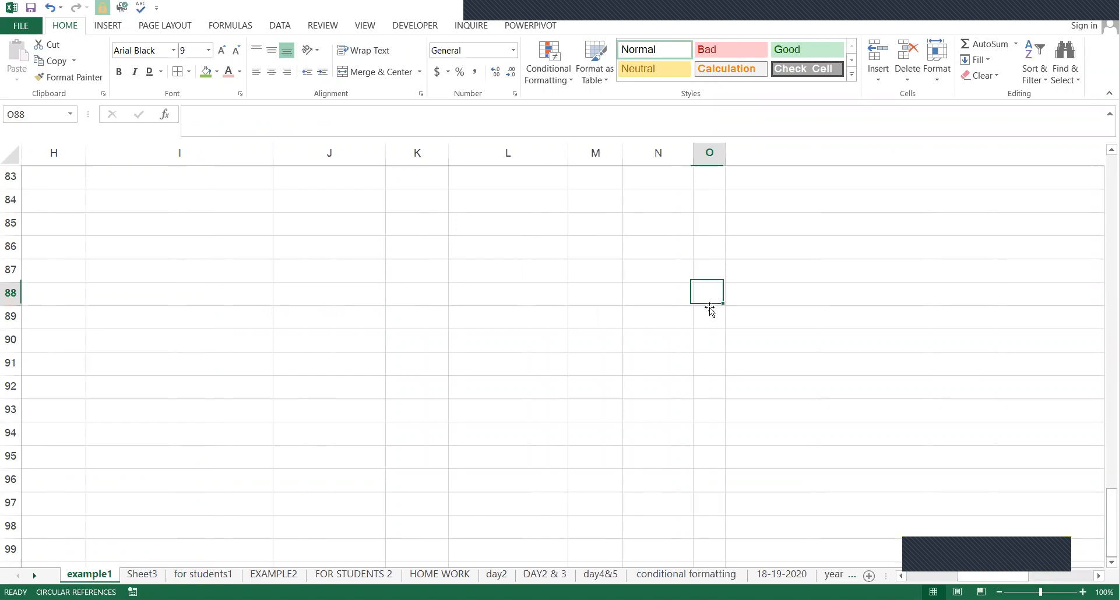
left_click_drag(1004, 578, 950, 578)
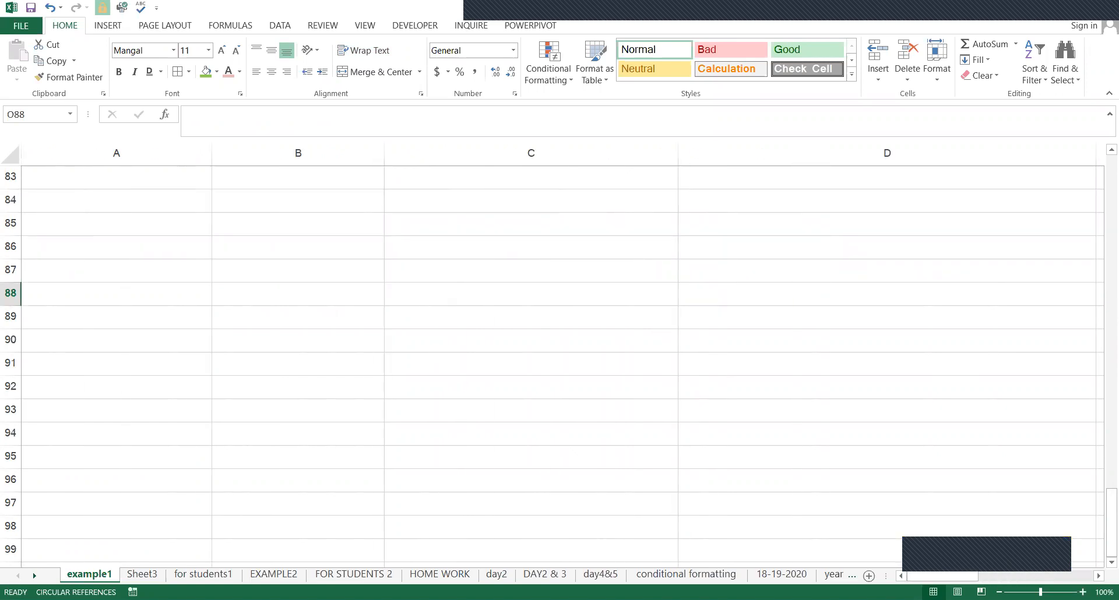
- Go to the for students1 sheet and replace the title in A1 with "Sales Data 2020"
left_click(203, 574)
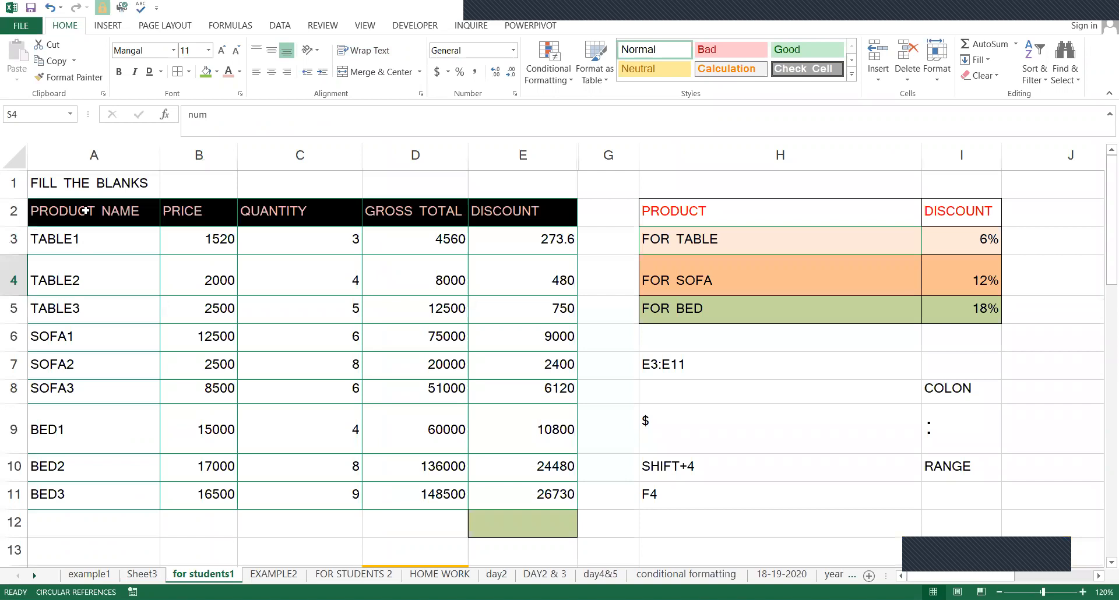
left_click(86, 183)
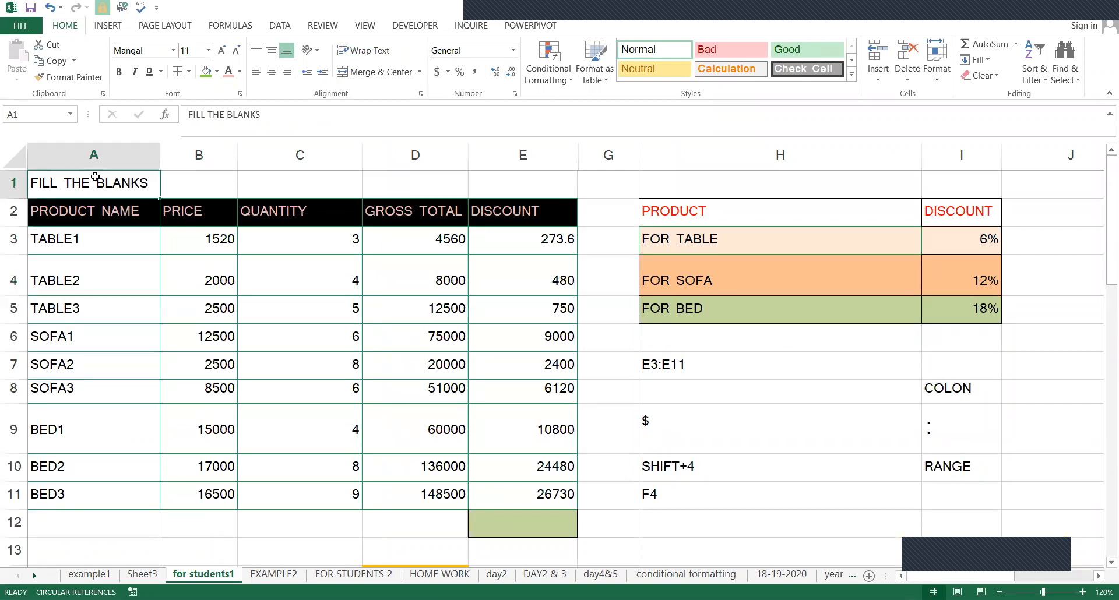
key("Right")
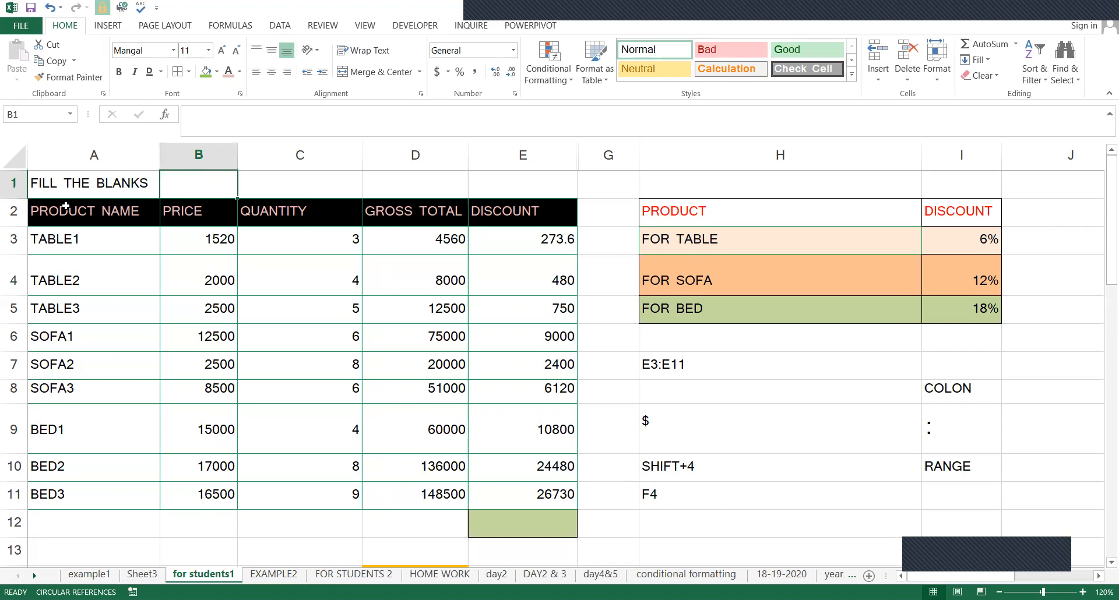
left_click(82, 181)
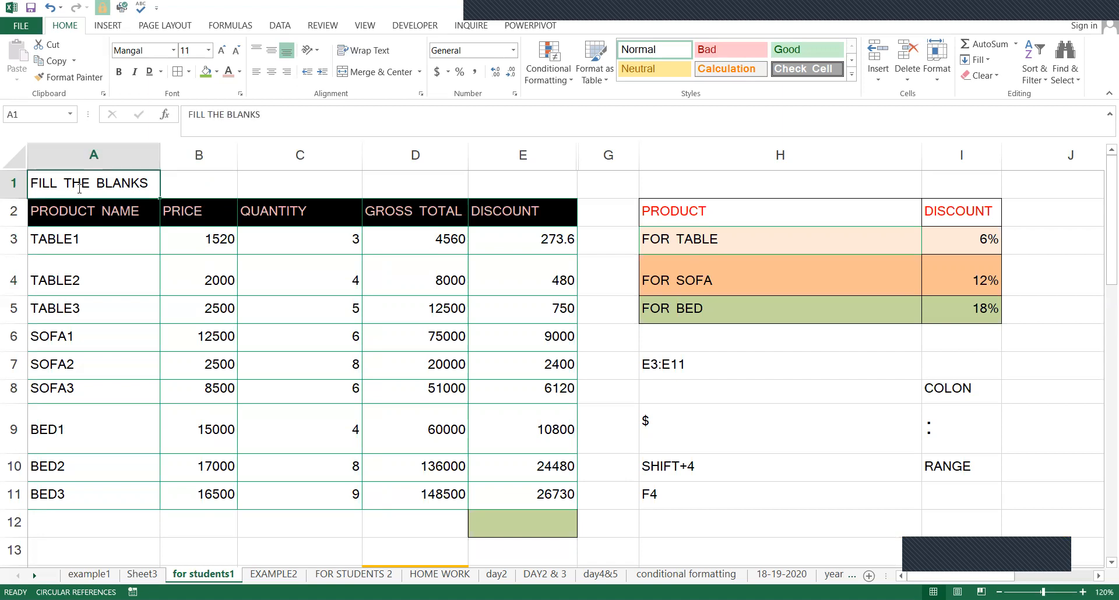
type("sal")
key("BackSpace")
key("BackSpace")
key("BackSpace")
type("Sales dat")
key("BackSpace")
key("BackSpace")
key("BackSpace")
type("Data 20")
type("21")
key("BackSpace")
type("0")
key("Return")
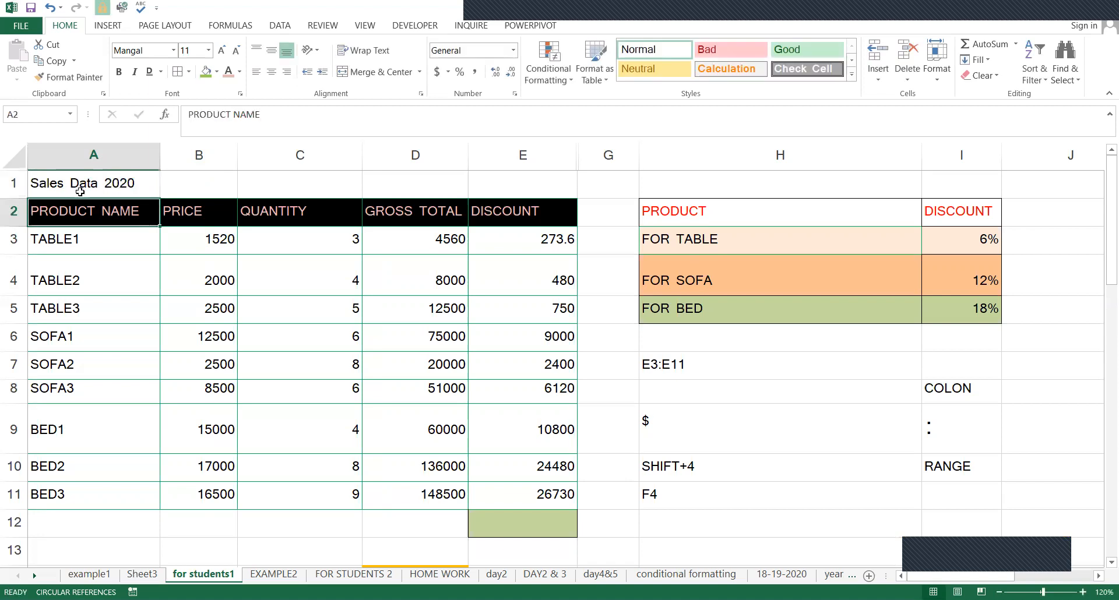
- Merge and center the Sales Data 2020 title across A1:E1 and fill it with green
left_click(80, 191)
left_click_drag(122, 184, 286, 194)
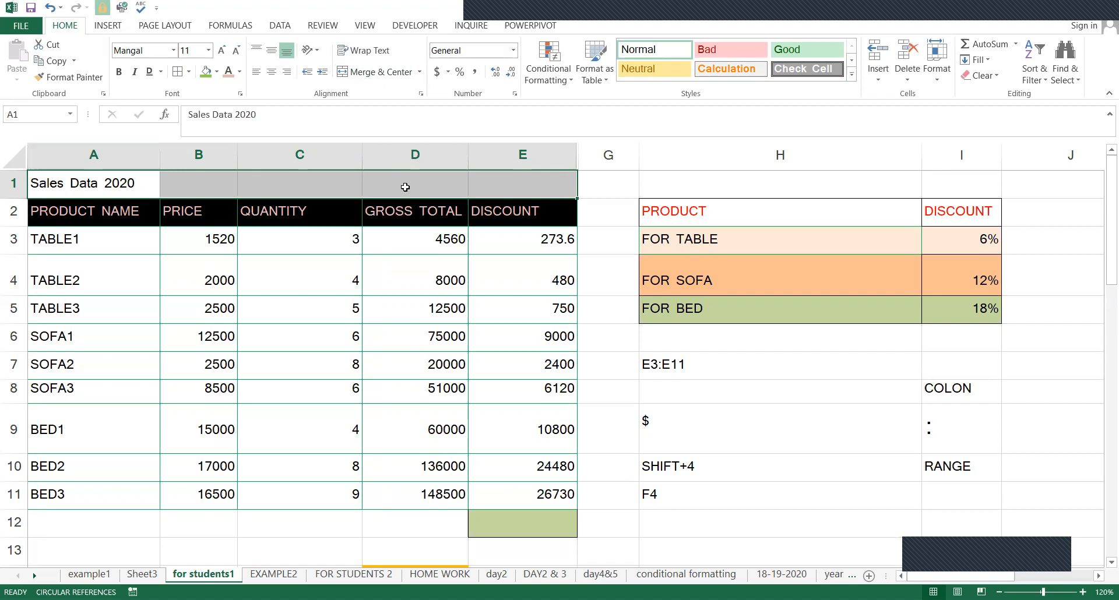
left_click(359, 72)
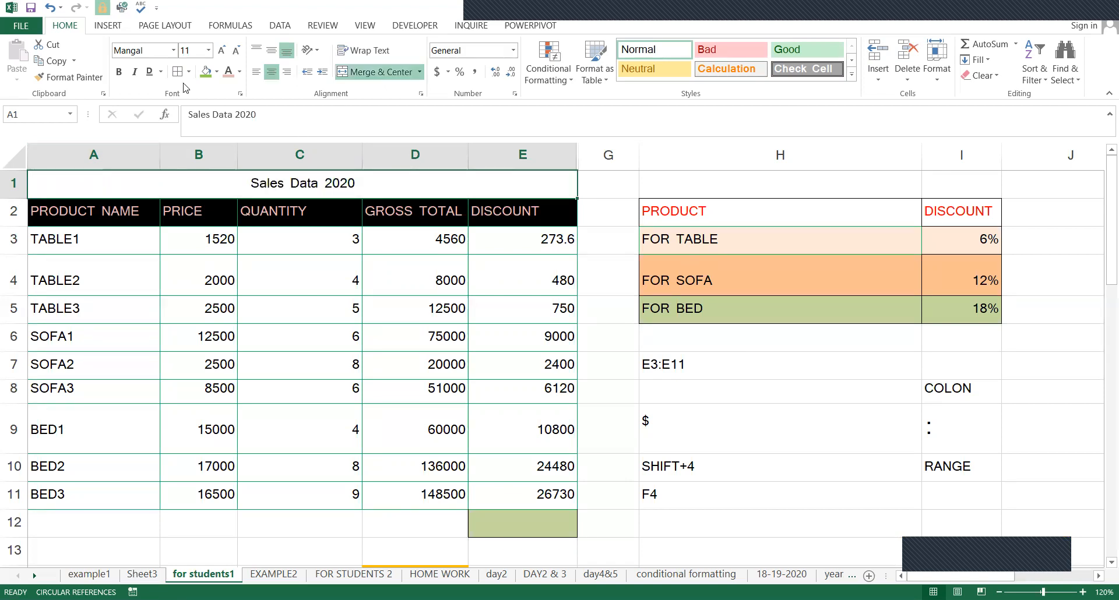
left_click(207, 71)
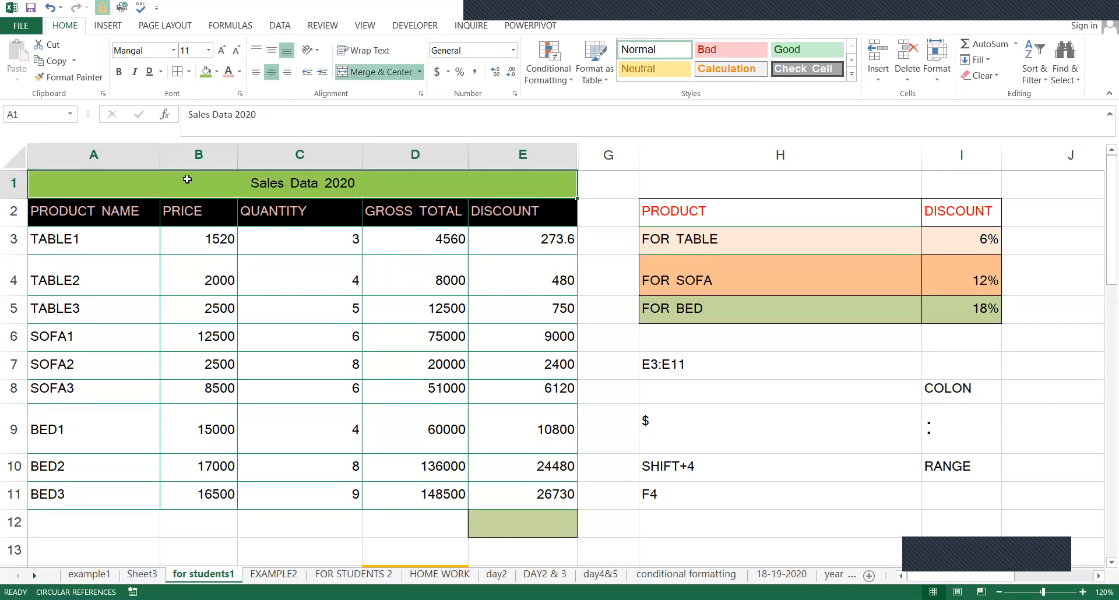
- Unmerge the green title cell across A1:E1
left_click(407, 240)
left_click(326, 183)
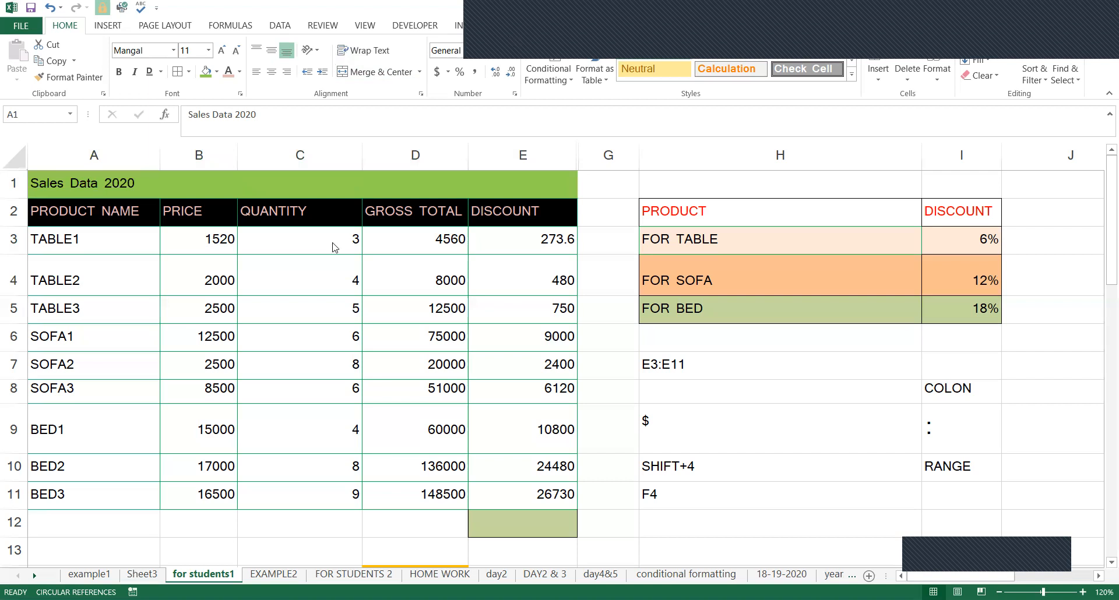
left_click(128, 278)
- Select A1:E1 above the product table and apply Merge & Center to the title again
left_click_drag(134, 179, 530, 175)
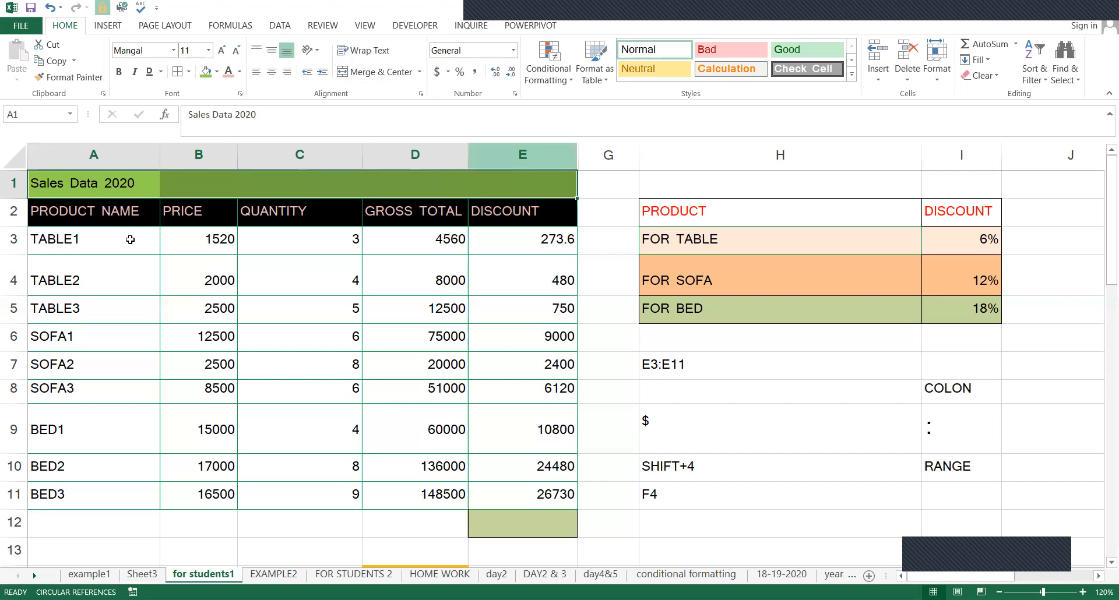
left_click(88, 238)
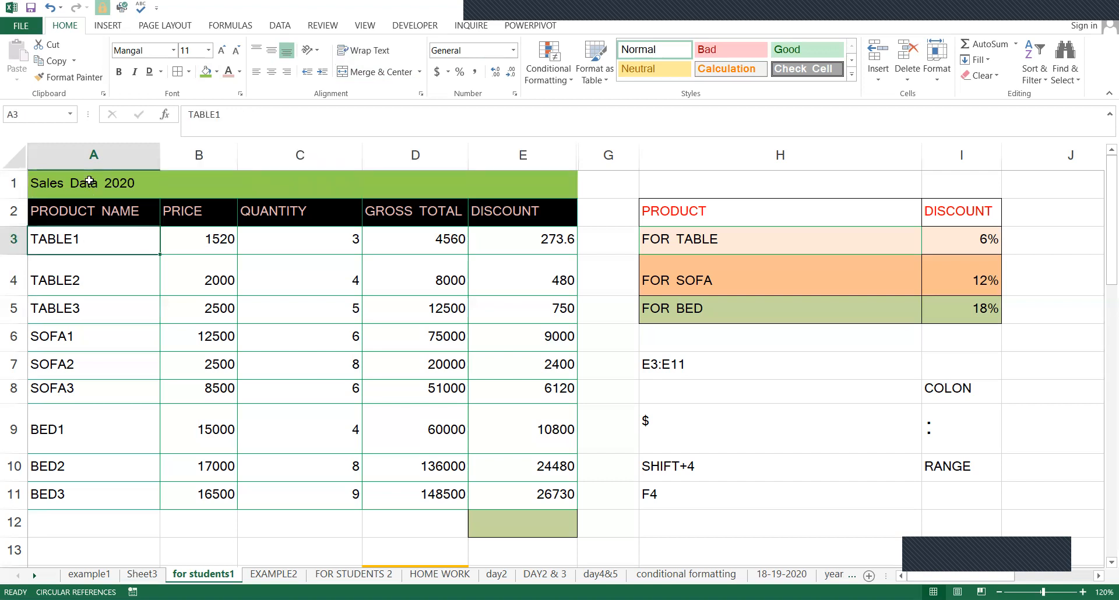
left_click(97, 187)
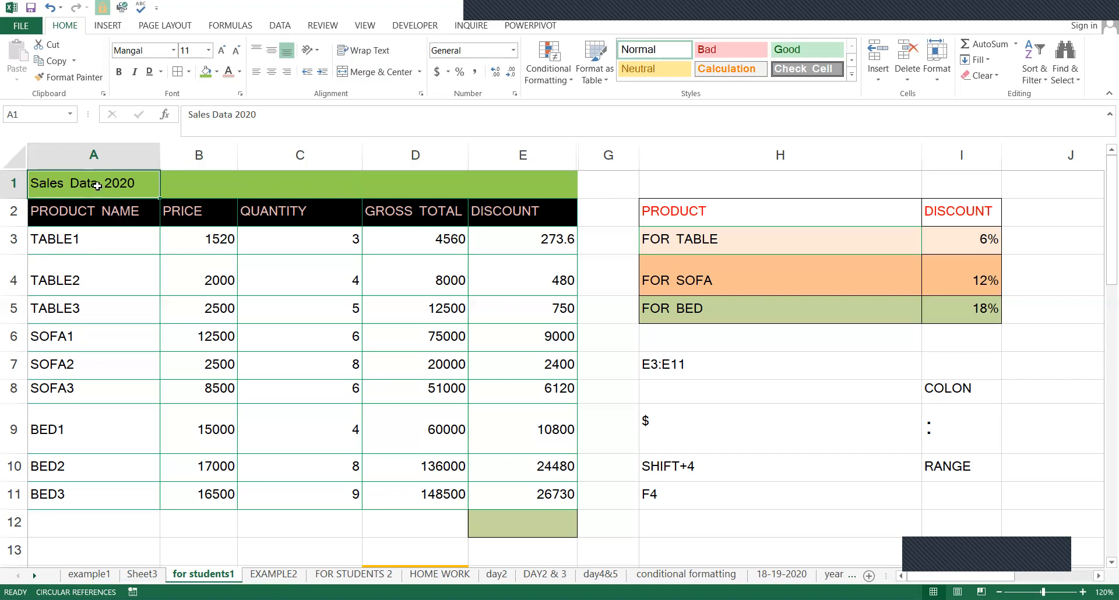
left_click_drag(92, 185, 515, 179)
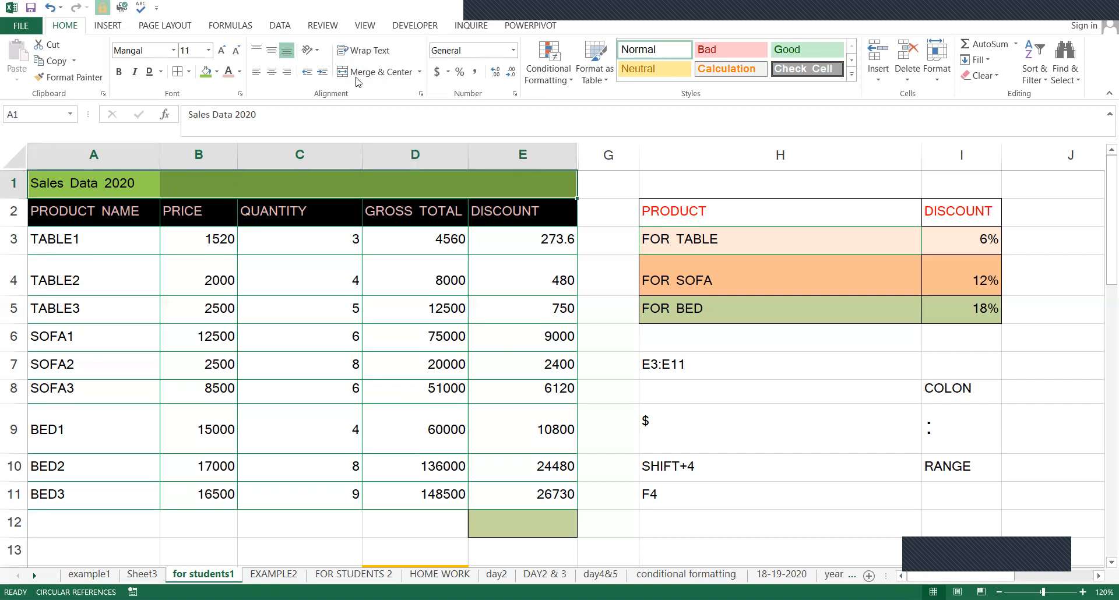
left_click(352, 72)
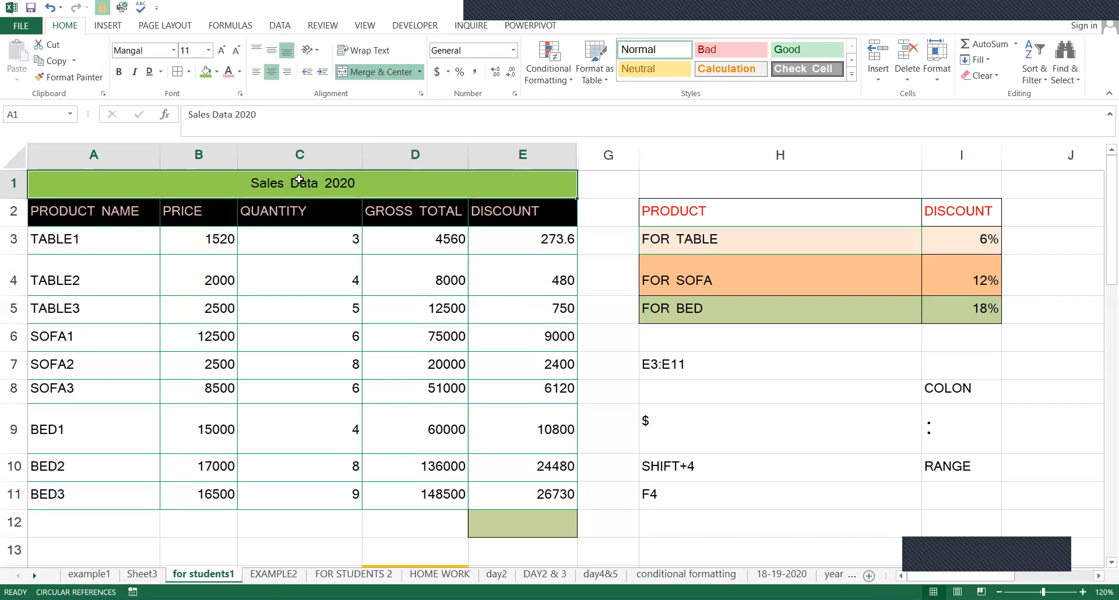
- Switch to the day2 sheet with the shrink sentence examples in rows 20 to 24
mouse_move(492, 14)
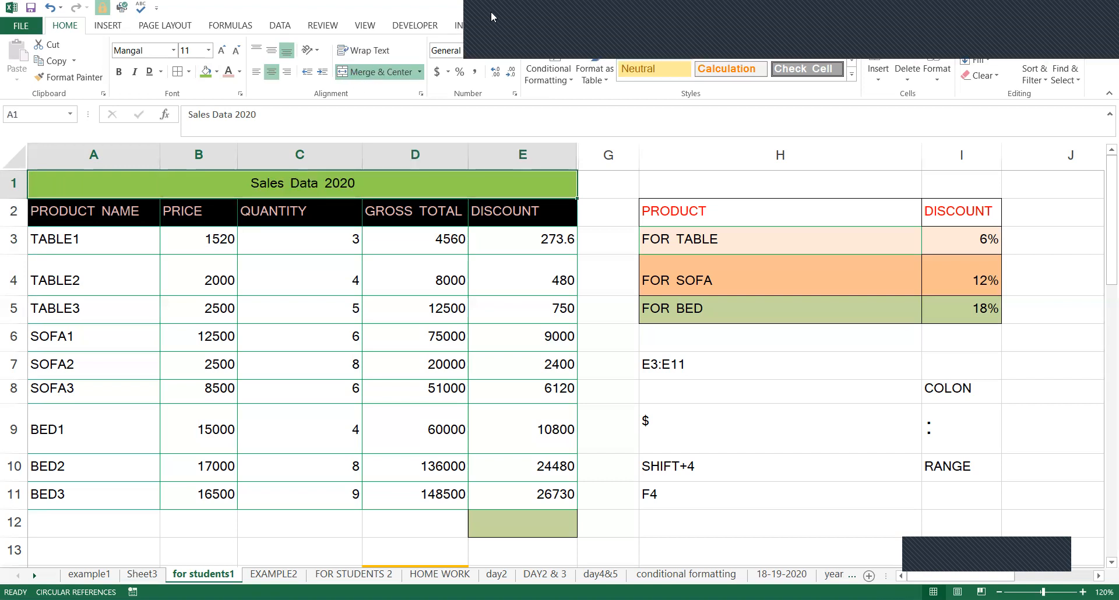
left_click(600, 3)
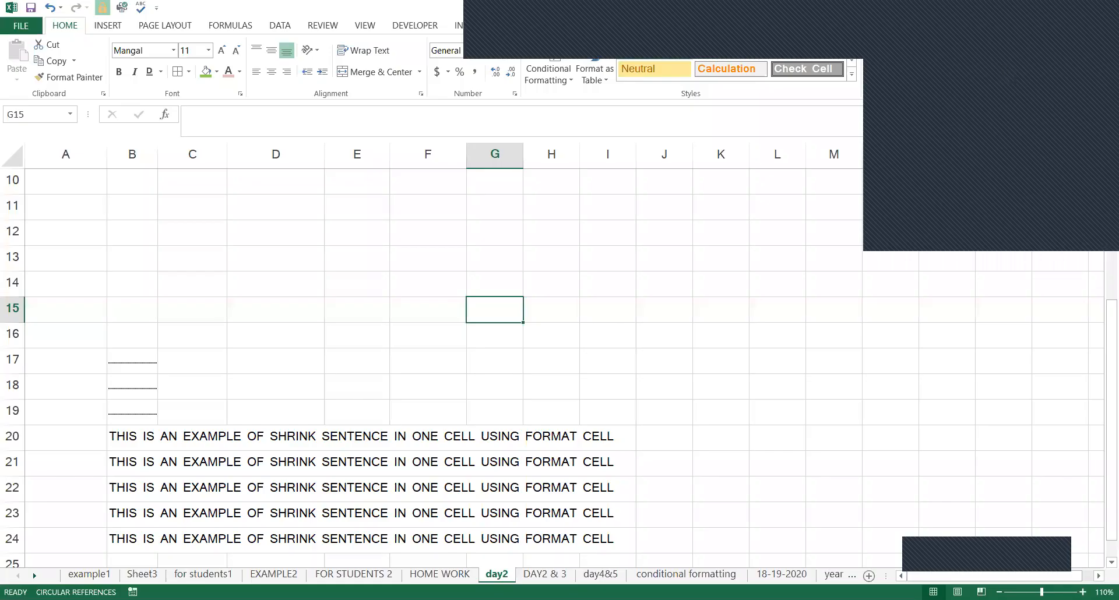
- Widen column B to fit most of the sentence and wrap the text in B20 and in B21:B24
left_click(93, 369)
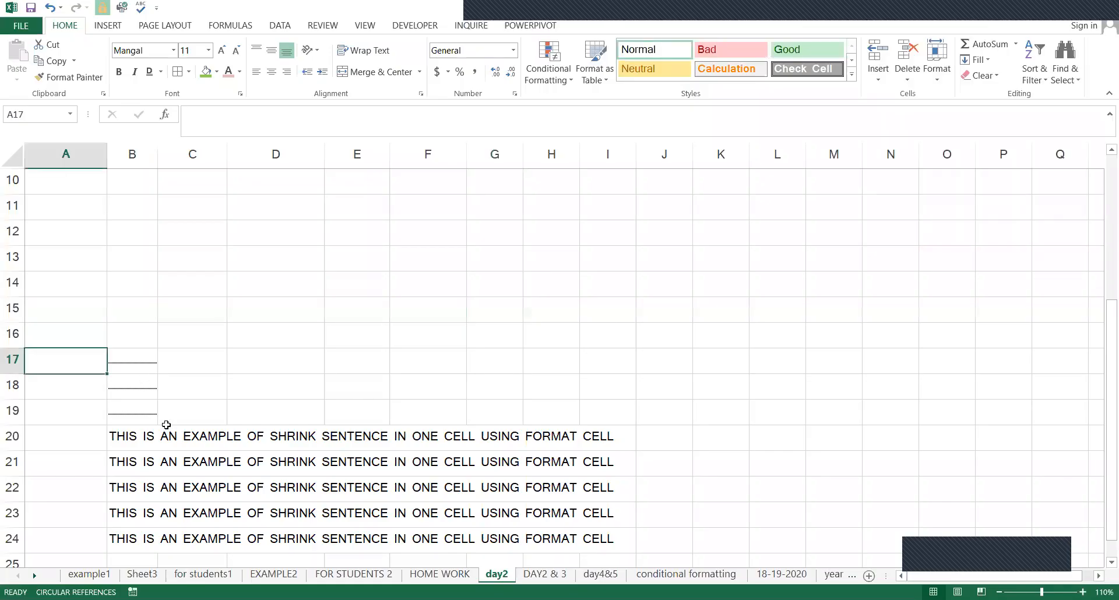
left_click(146, 432)
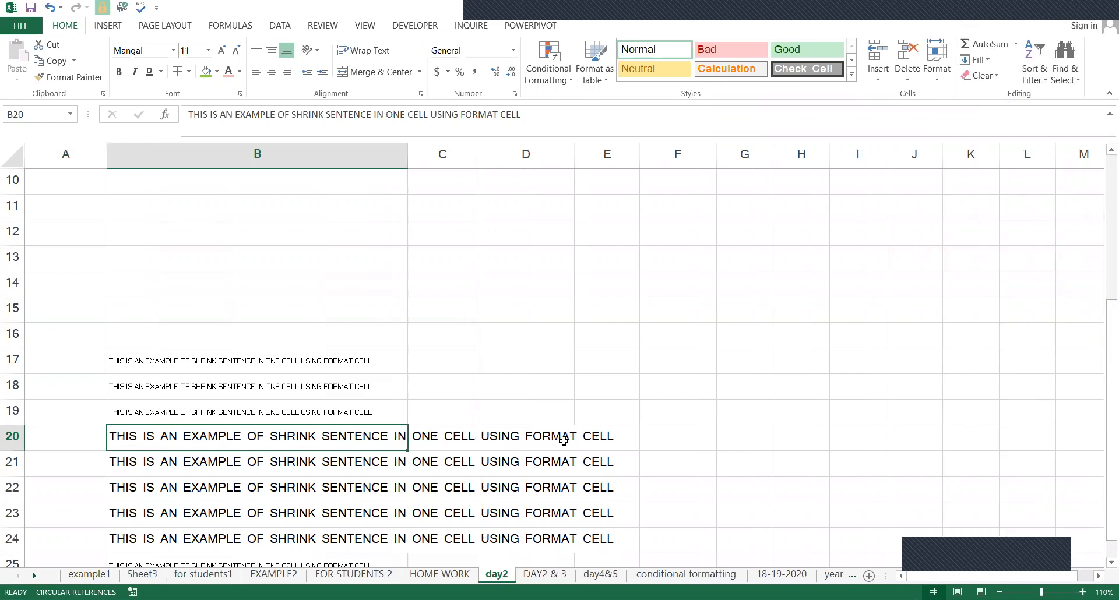
left_click(365, 51)
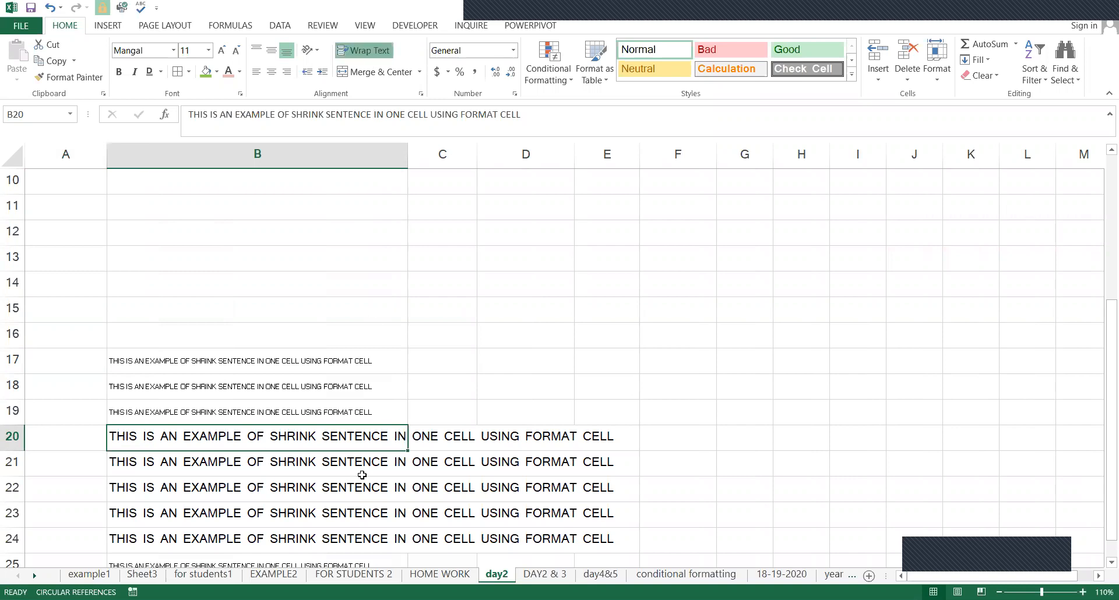
scroll(361, 473, "down", 1)
left_click_drag(245, 407, 257, 482)
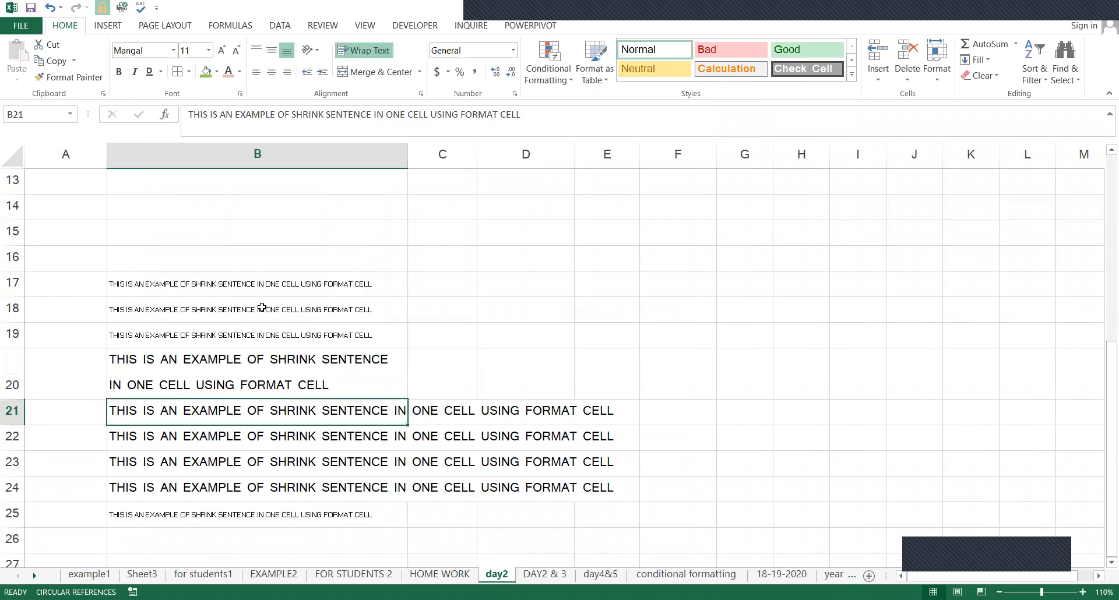
left_click(356, 51)
scroll(313, 376, "down", 2)
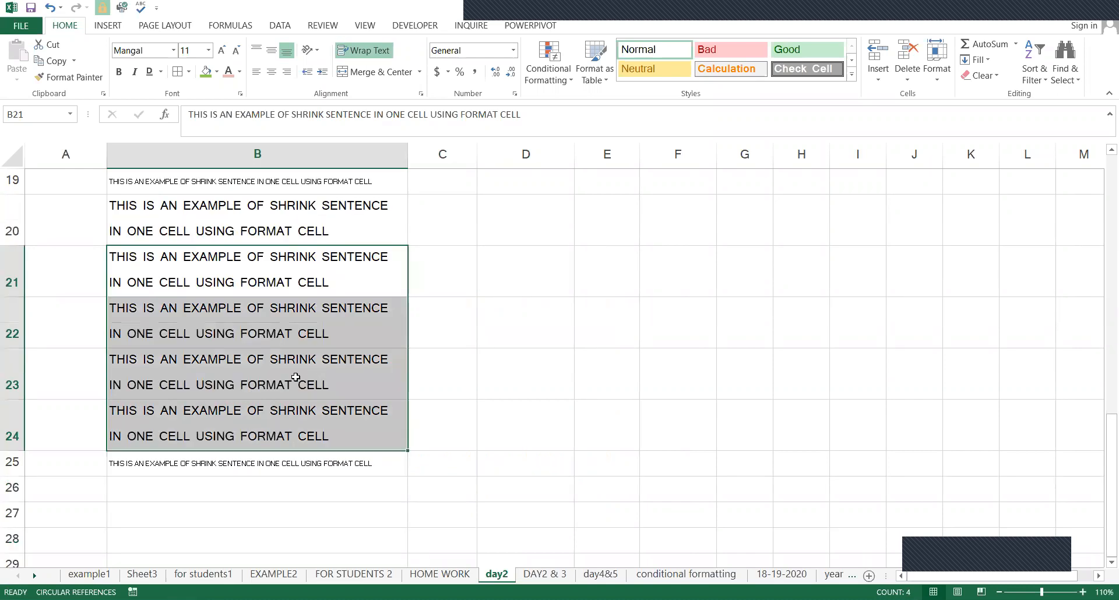
- Undo the text wrapping on B21:B24 and on B20
scroll(313, 376, "up", 1)
key("ctrl+z")
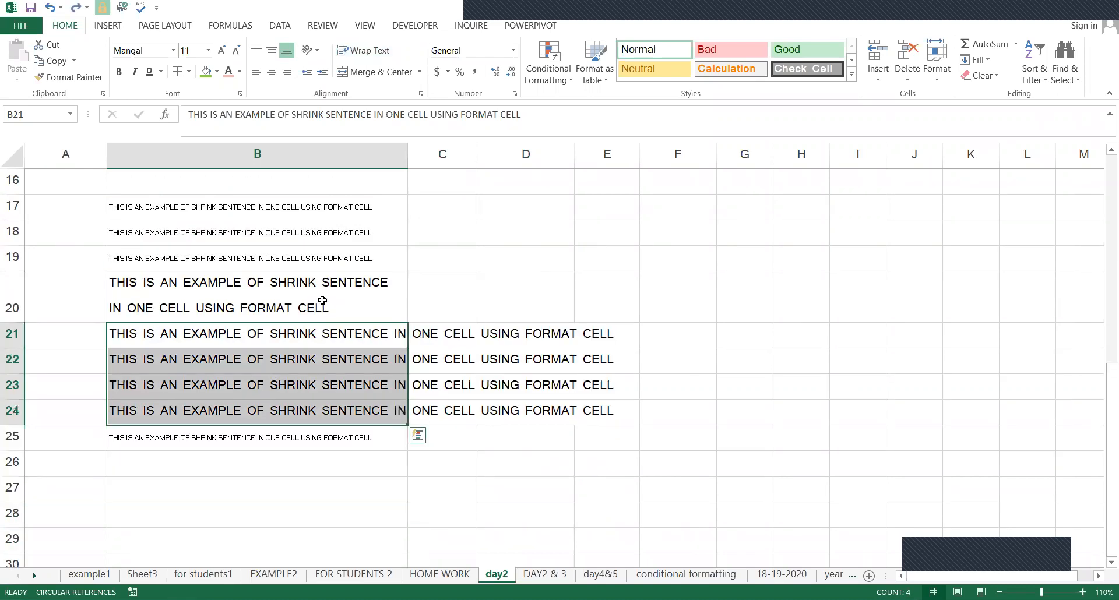
key("ctrl+z")
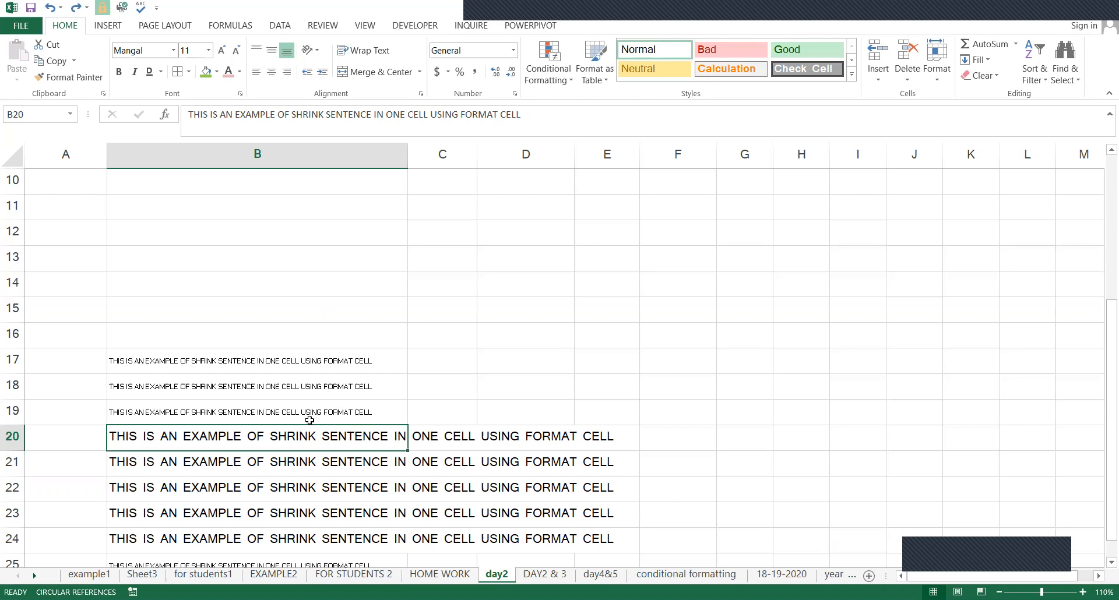
- Check the full-size text of the shrunk sentence in B17 without editing it, and narrow column B to a few characters
double_click(298, 358)
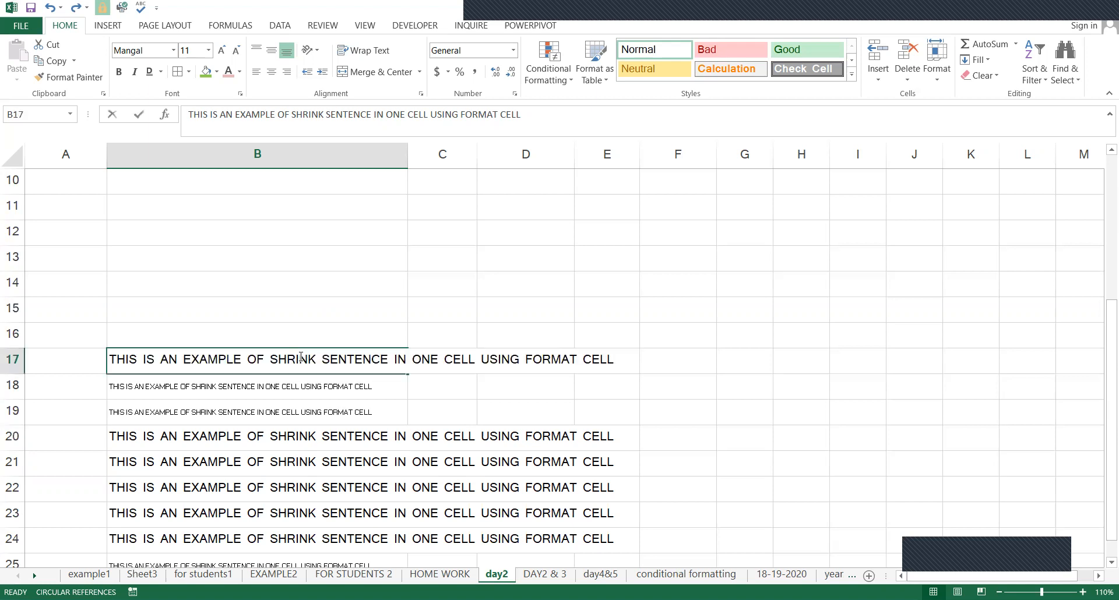
key("Escape")
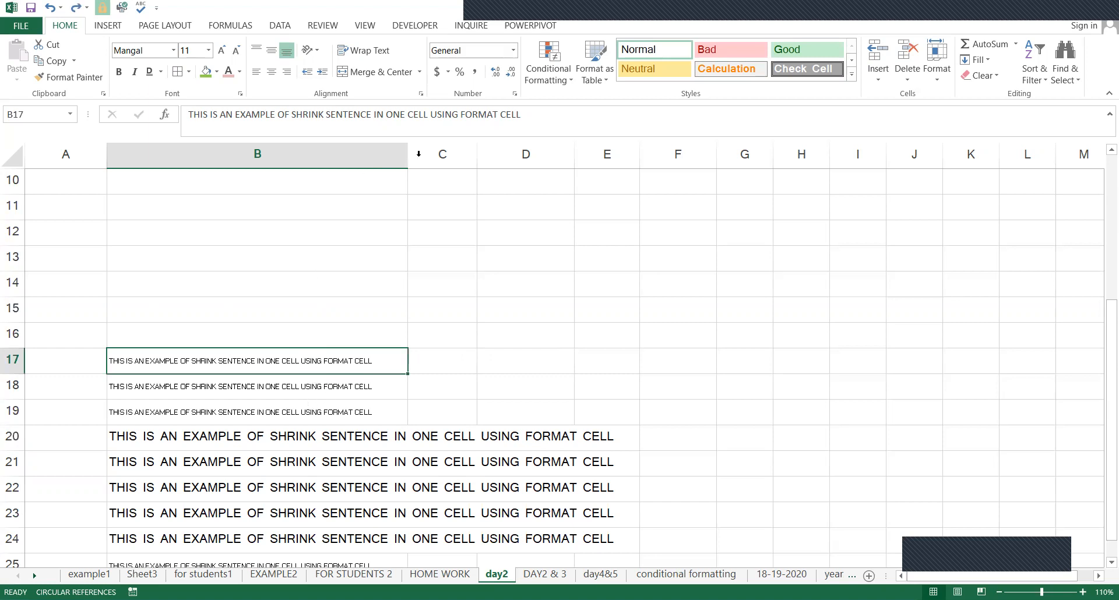
left_click_drag(407, 157, 149, 211)
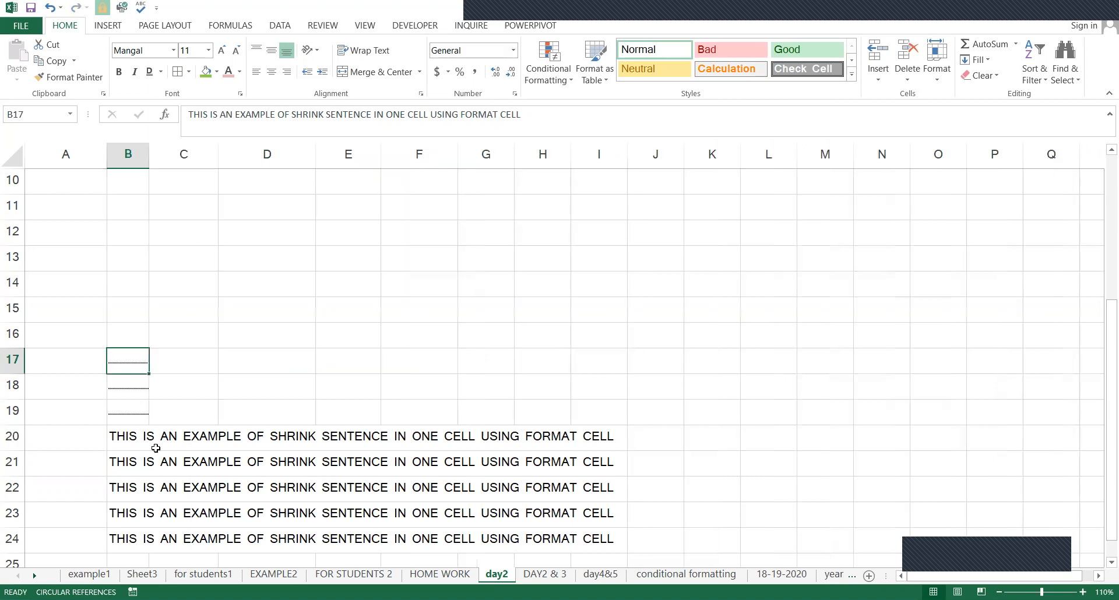
- Compare the normal sentence in B20 with the shrunk one in B18, opening B18 without editing its text
left_click(121, 435)
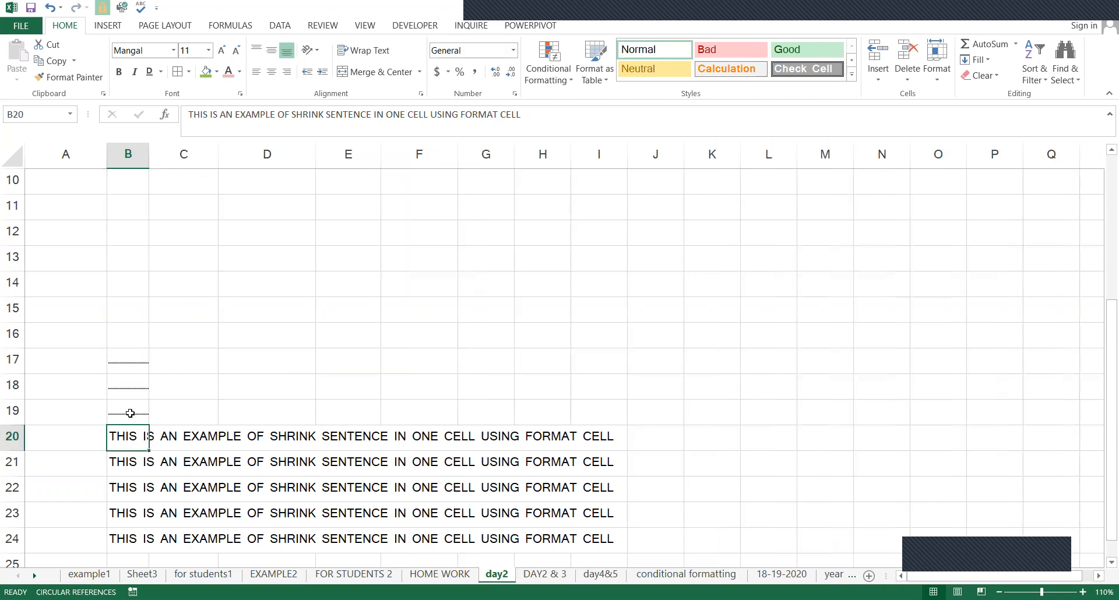
double_click(132, 390)
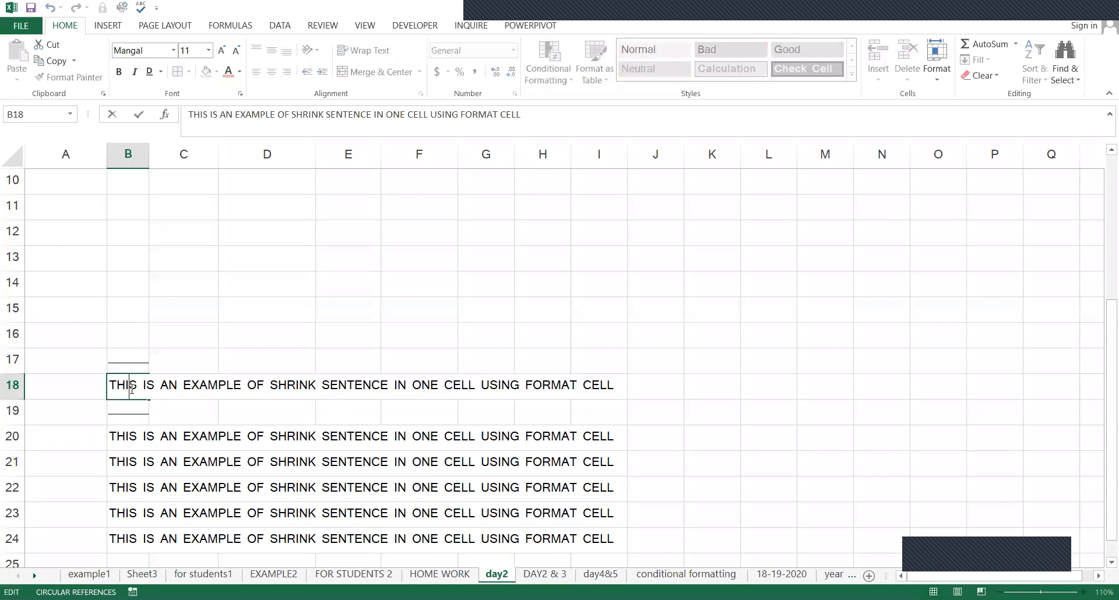
key("Escape")
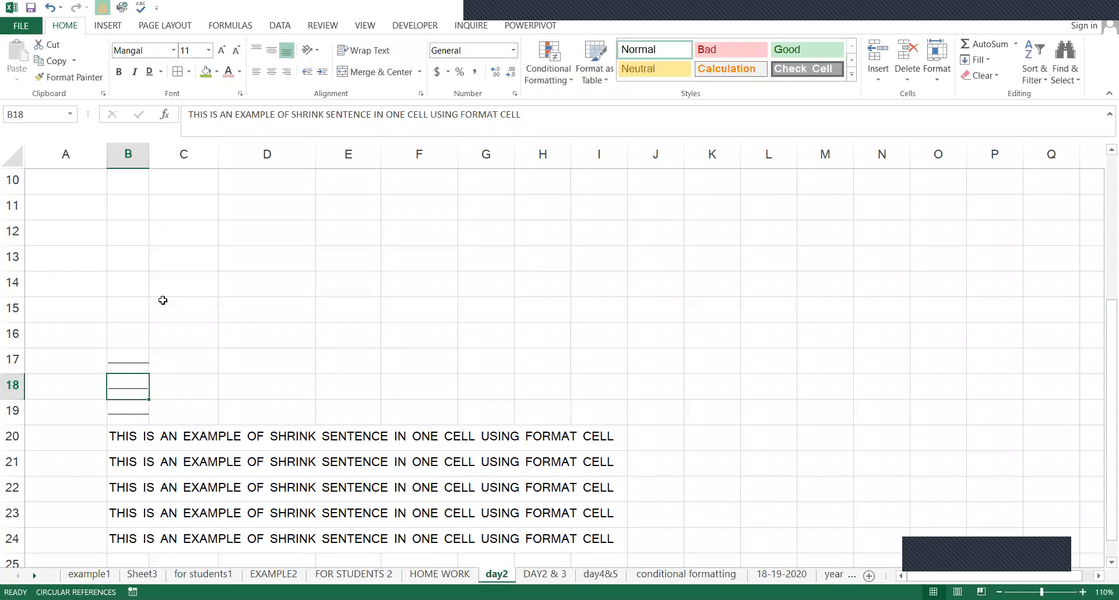
- Move the shrink example sentence from B20 to H12
left_click(122, 437)
key("ctrl+c")
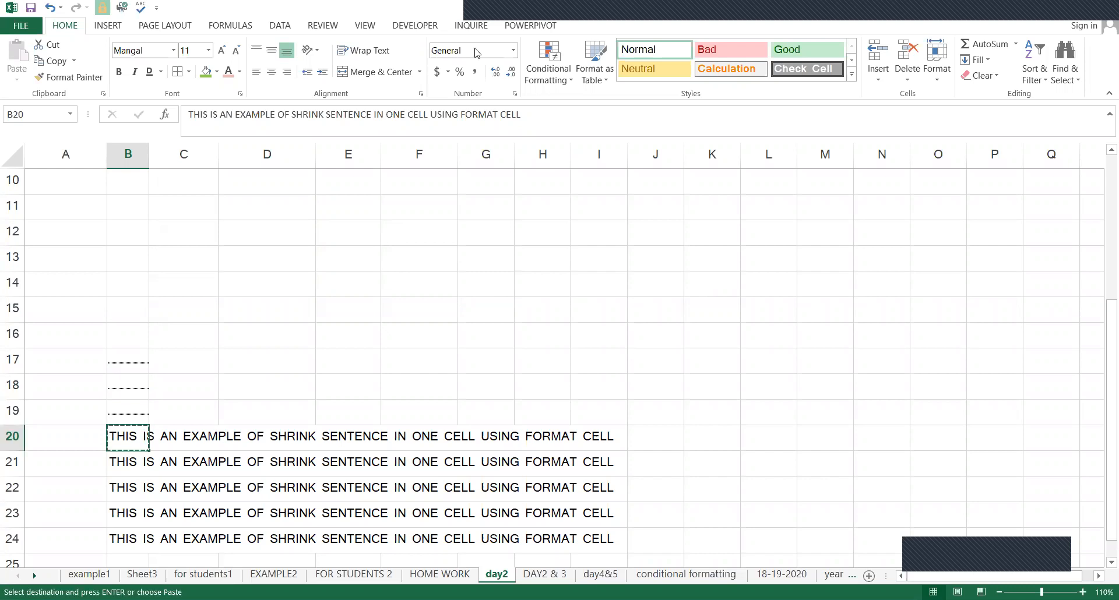
left_click(551, 226)
key("ctrl+v")
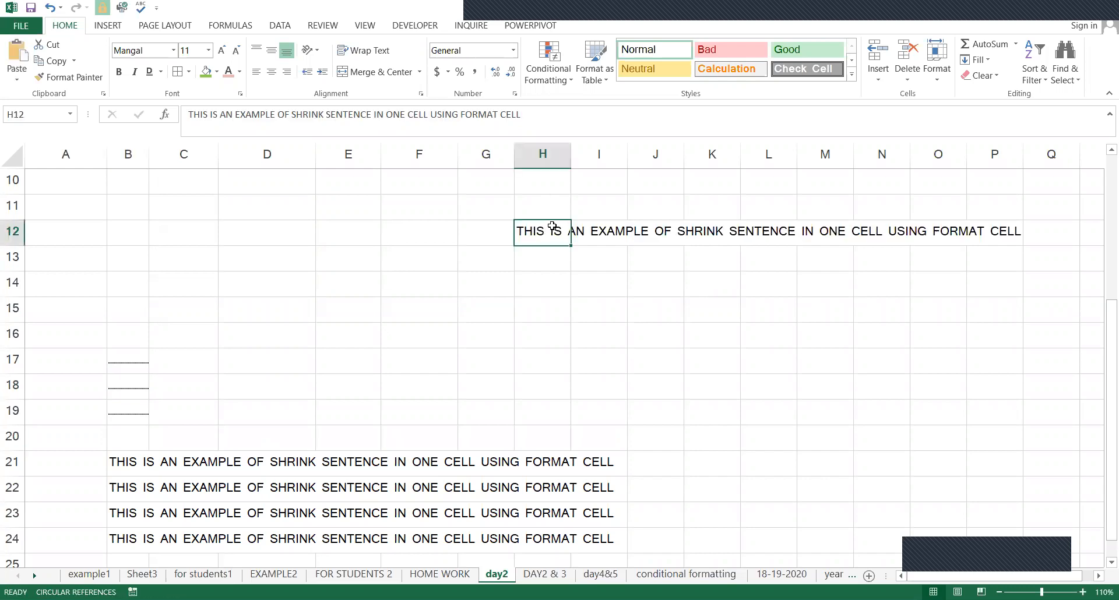
left_click(600, 299)
- Apply Shrink to fit to the sentence in H12 through its cell alignment settings
left_click(536, 233)
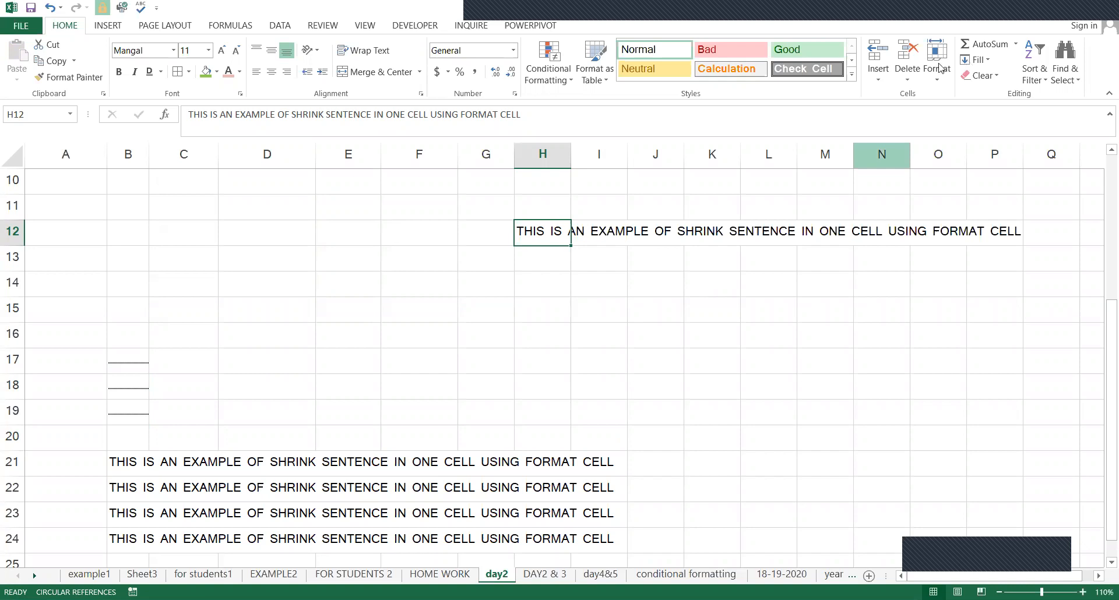
left_click(993, 359)
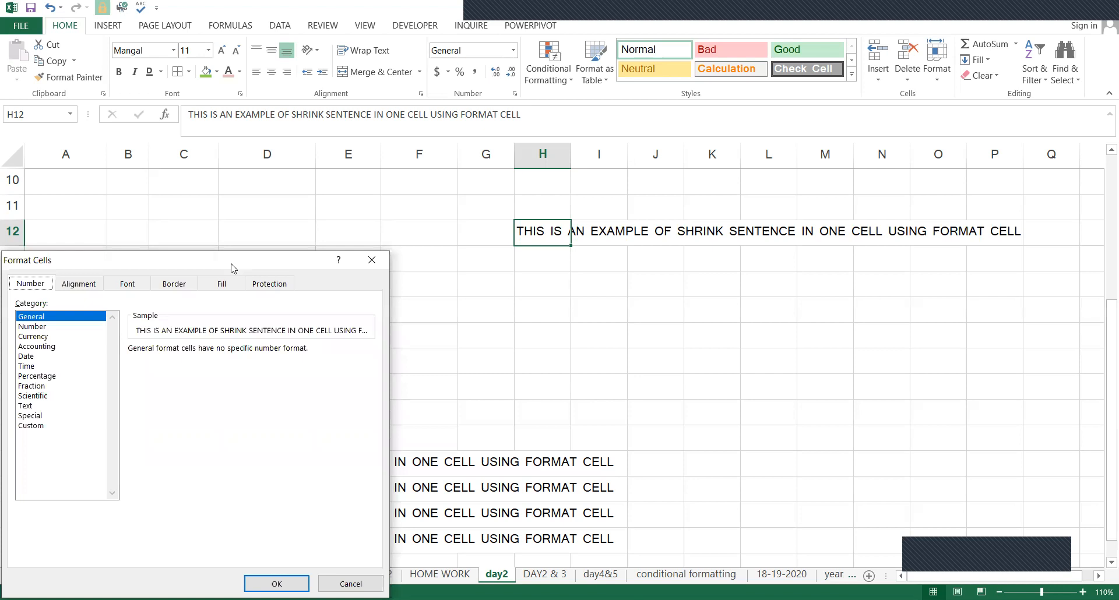
left_click_drag(231, 267, 291, 214)
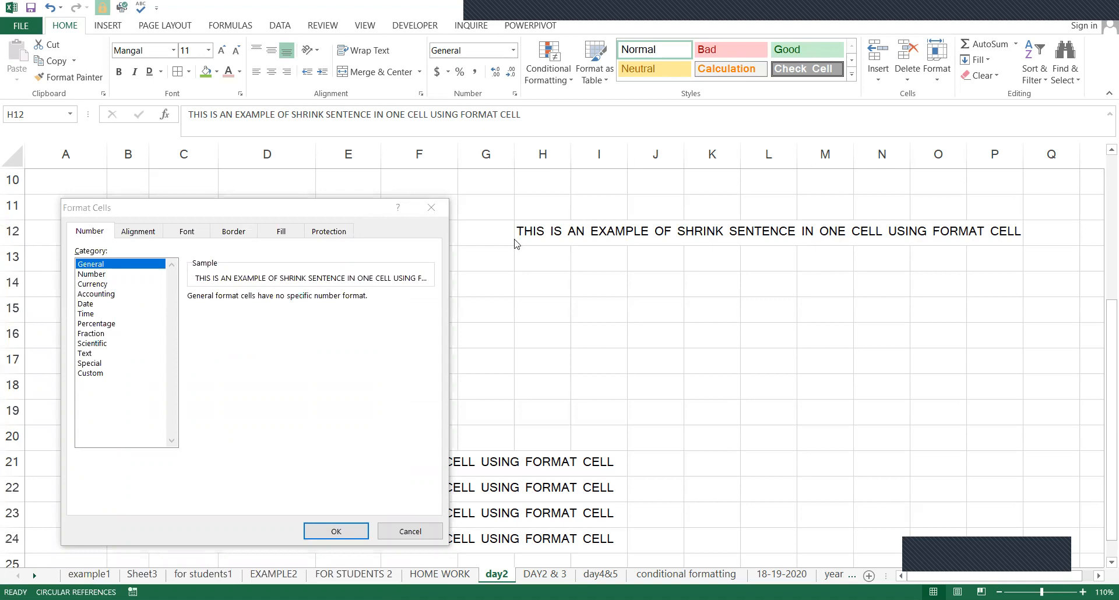
left_click(137, 230)
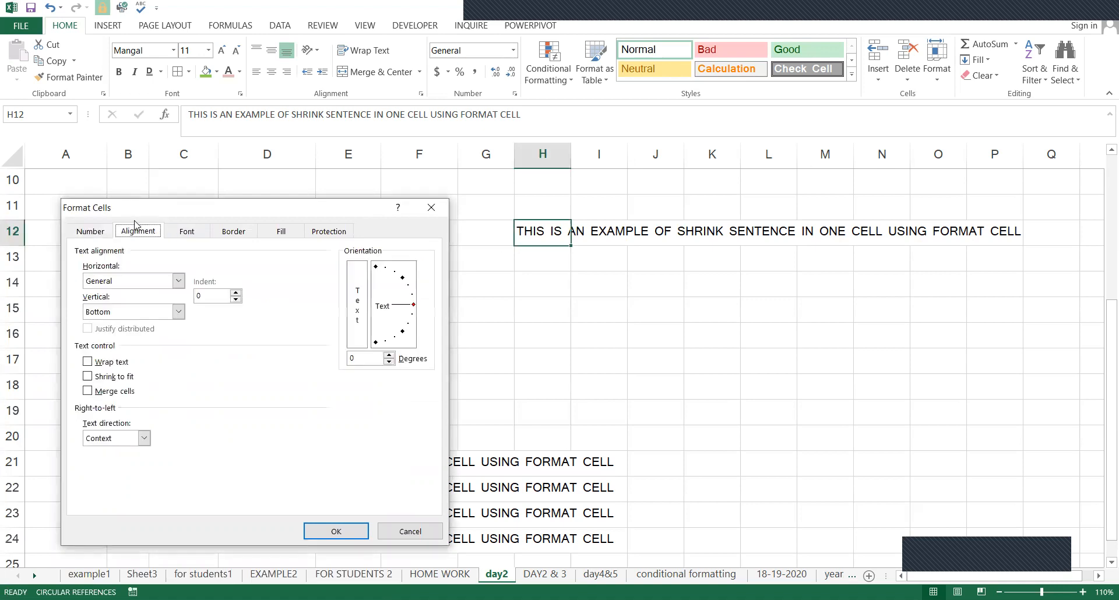
left_click(87, 377)
left_click(342, 534)
left_click(359, 535)
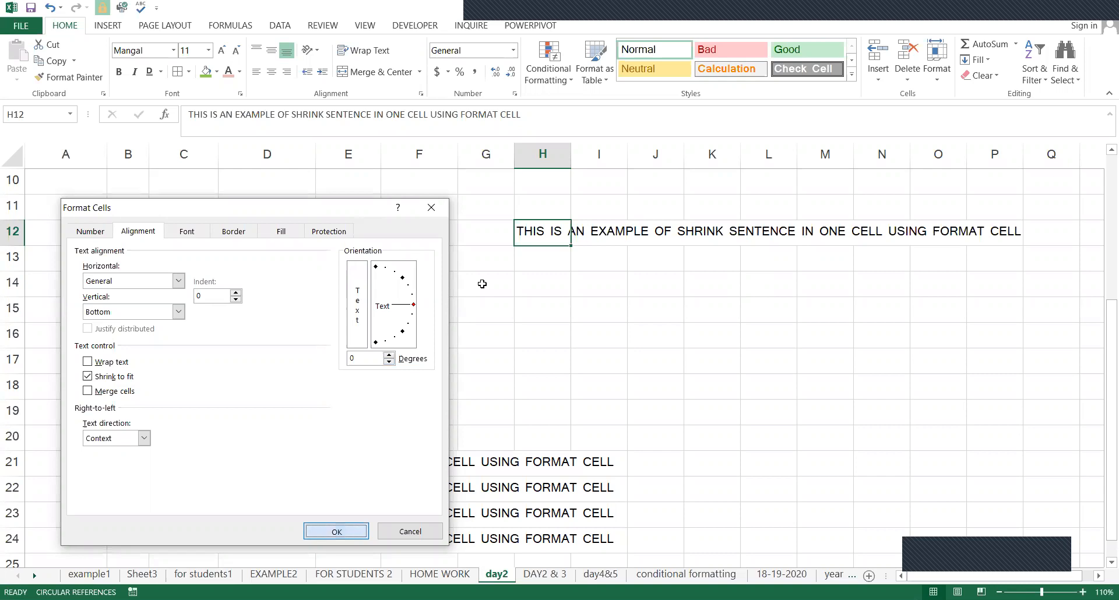
- Open H12 to view the shrunk sentence at full size, and leave the cell without editing it
double_click(533, 249)
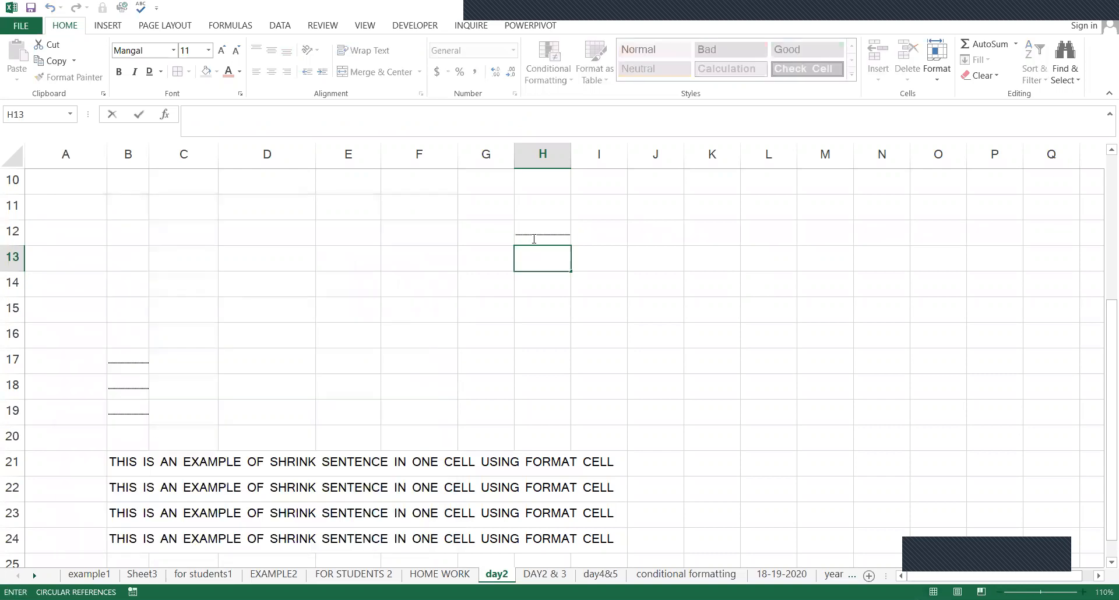
double_click(534, 239)
key("Escape")
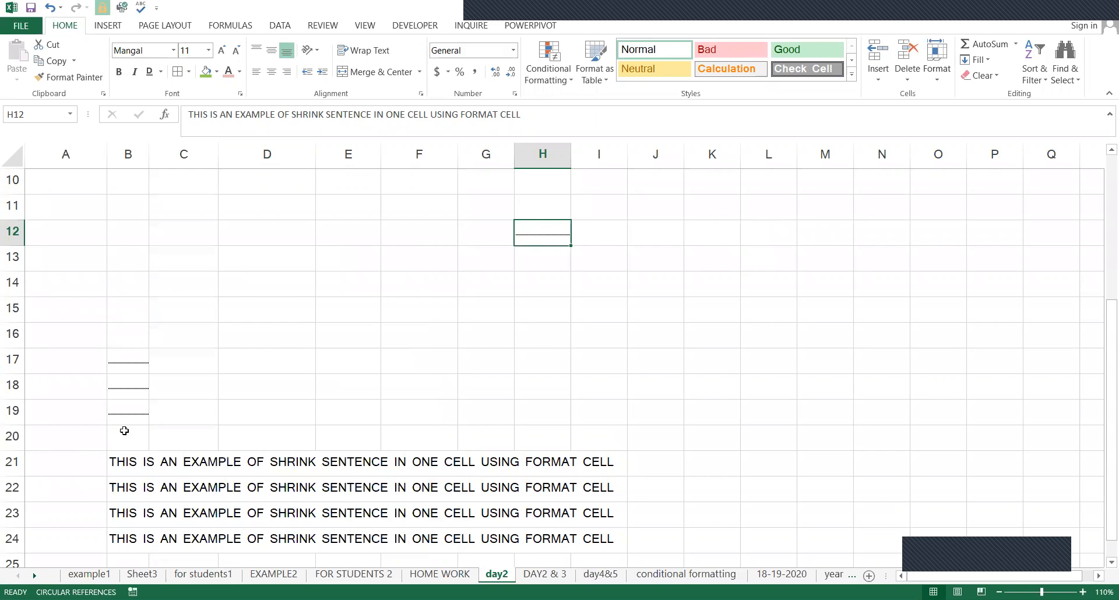
- Move the shrink example sentence from B21 to H16
scroll(124, 430, "down", 1)
left_click(123, 385)
key("ctrl+c")
left_click(522, 258)
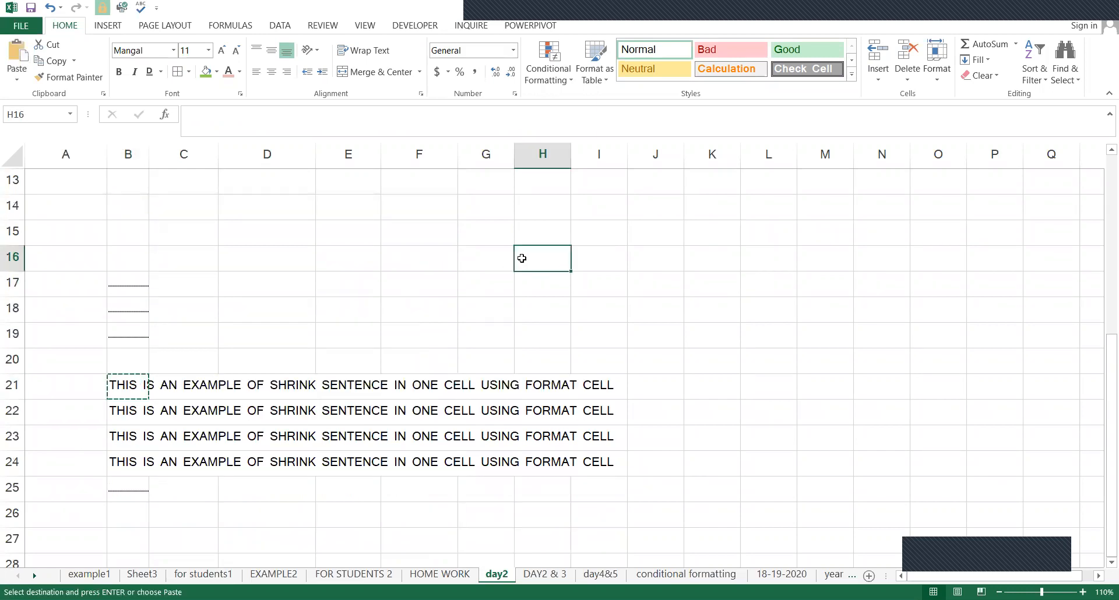
key("ctrl+v")
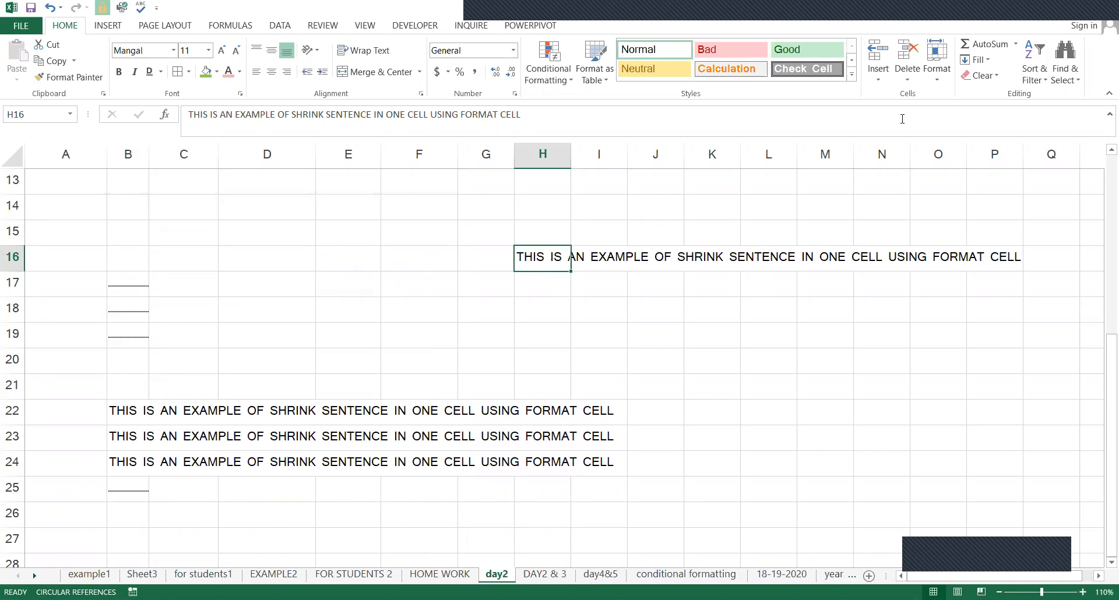
left_click(945, 353)
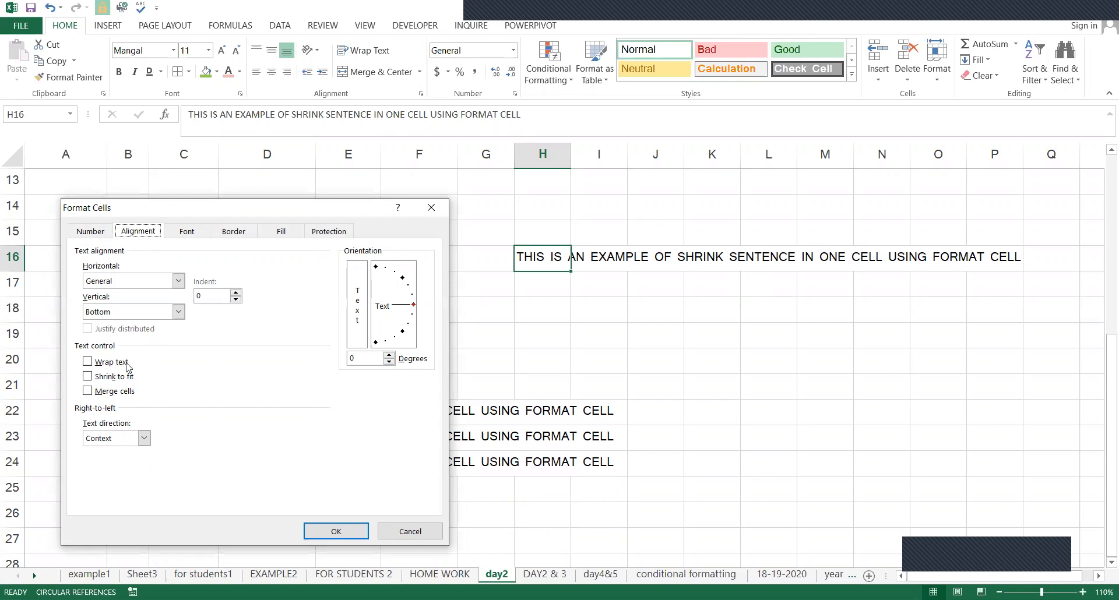
left_click(97, 379)
left_click(431, 208)
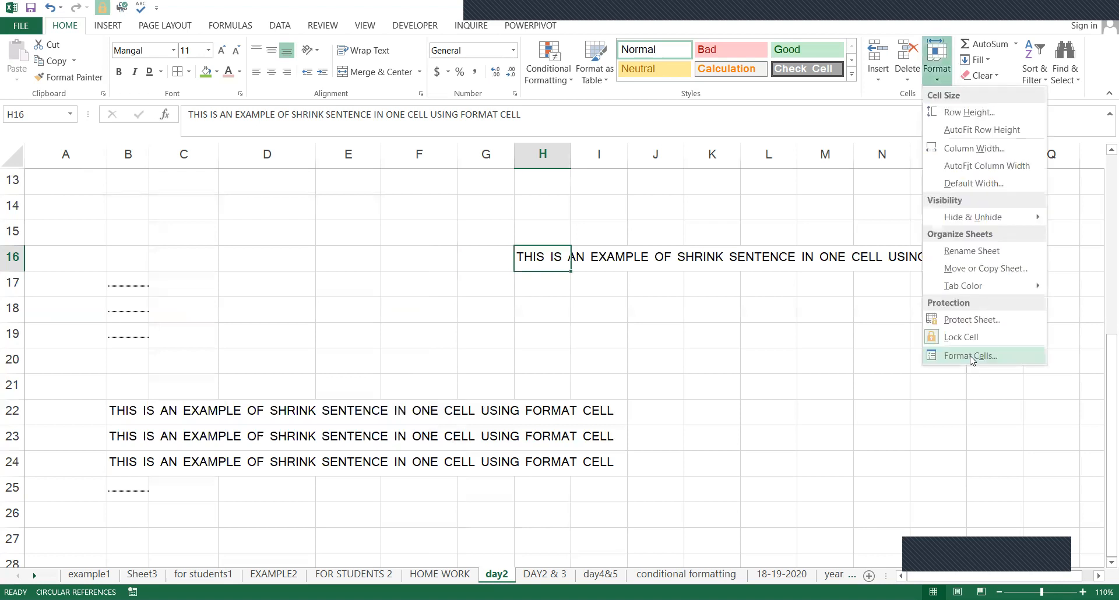
- Review the Number, Font and Protection settings for H16 in Format Cells, and apply Shrink to fit to its sentence
left_click(970, 356)
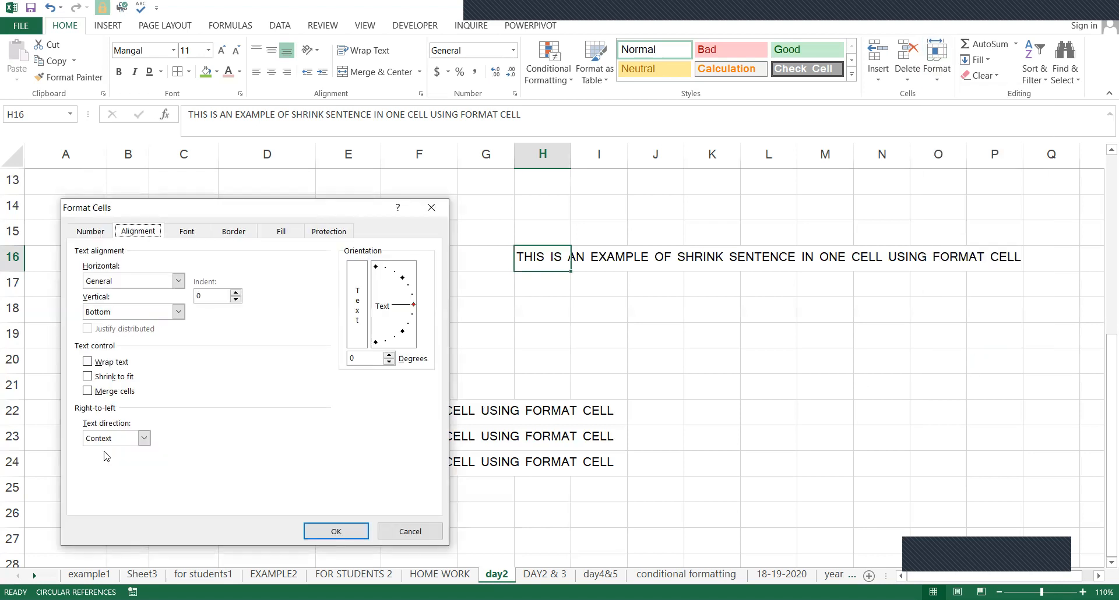
left_click(84, 235)
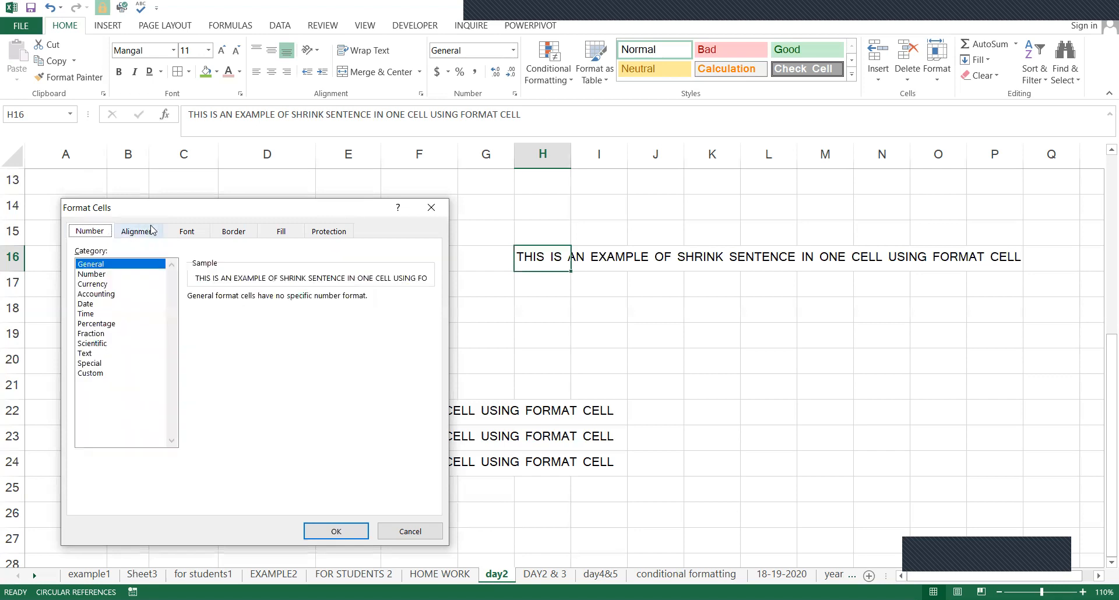
left_click(196, 230)
left_click(316, 232)
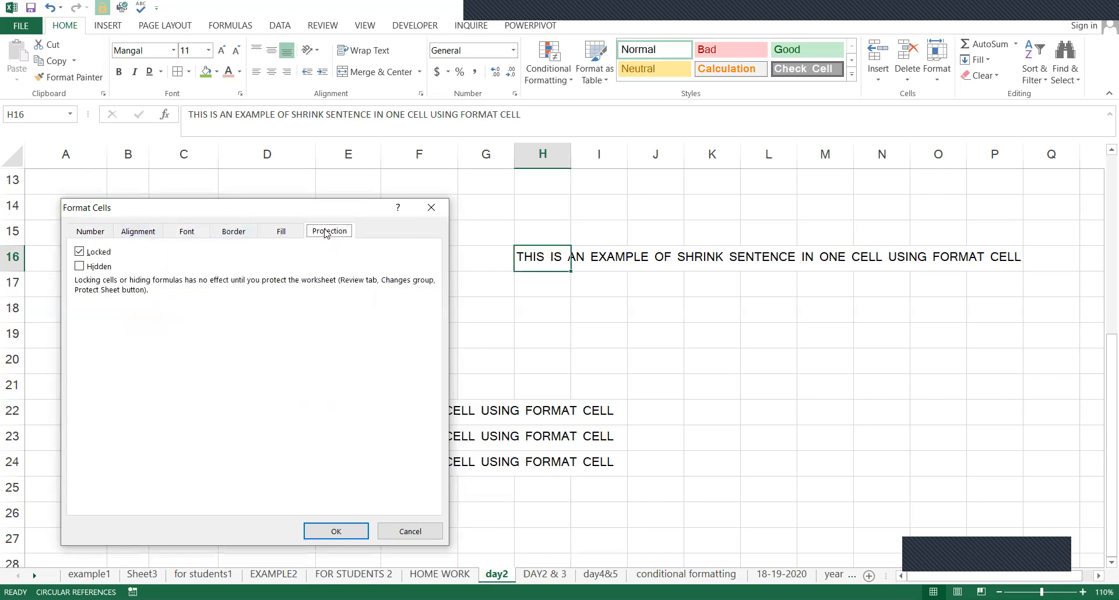
left_click(146, 235)
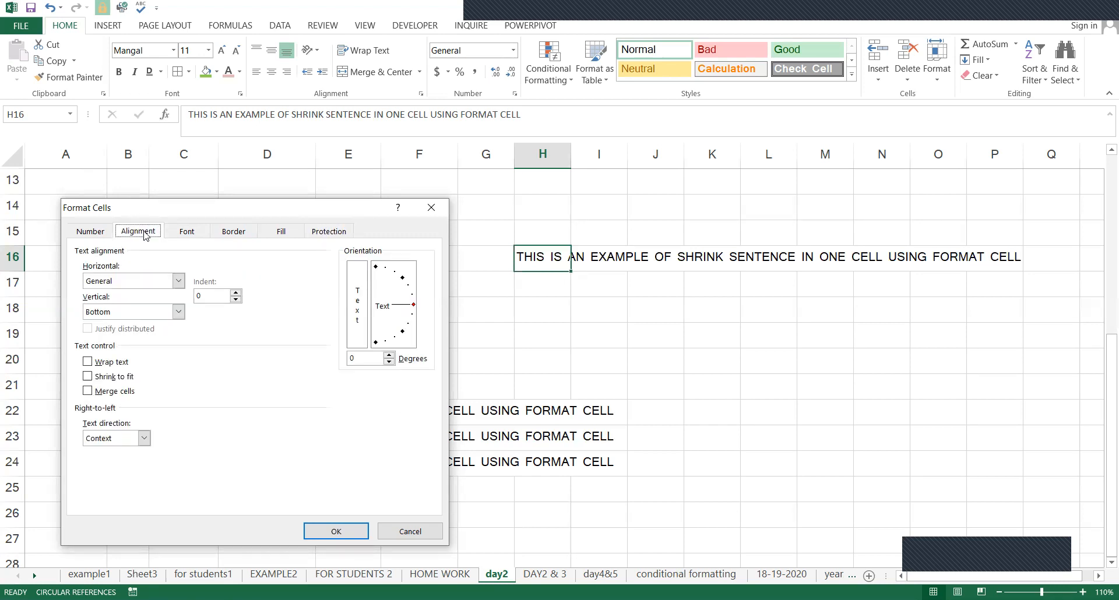
left_click(91, 377)
key("Return")
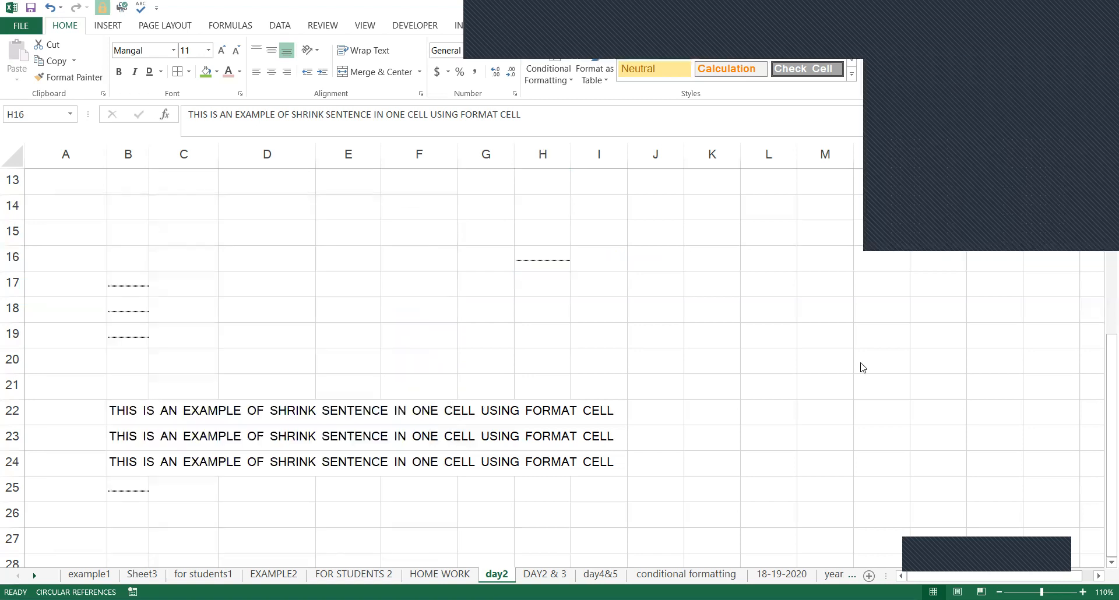
- Note the Format Cells shortcut as ctrl+1 in I17, next to the shrunk sentence
left_click(1085, 11)
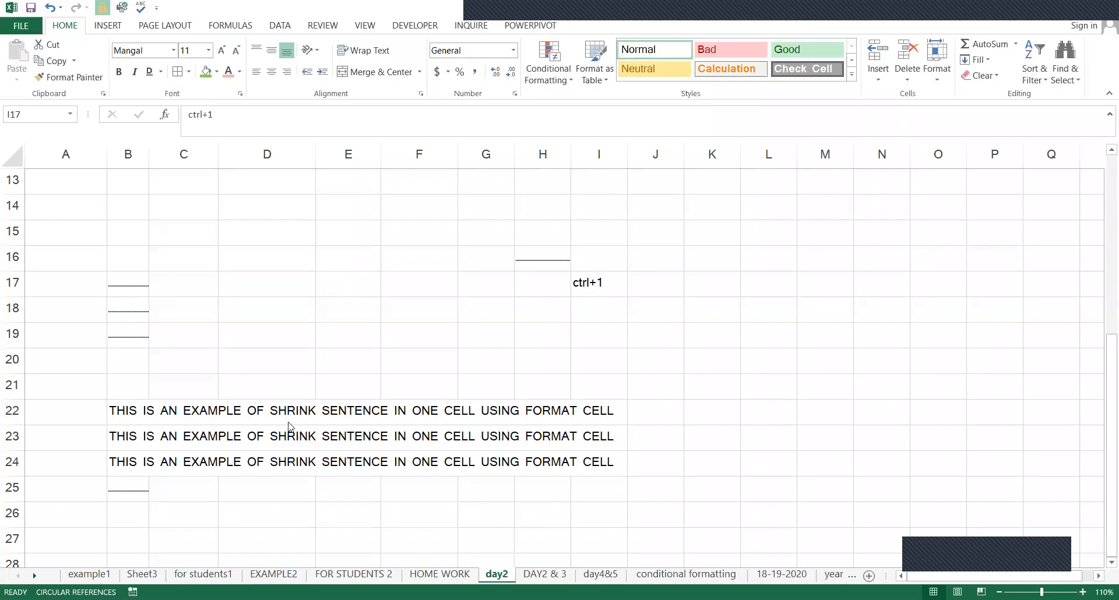
- Look through the day2 sheet from its product table to the shrink examples, and browse the EXAMPLE2, FOR STUDENTS 2 and HOME WORK sheets
scroll(276, 395, "up", 4)
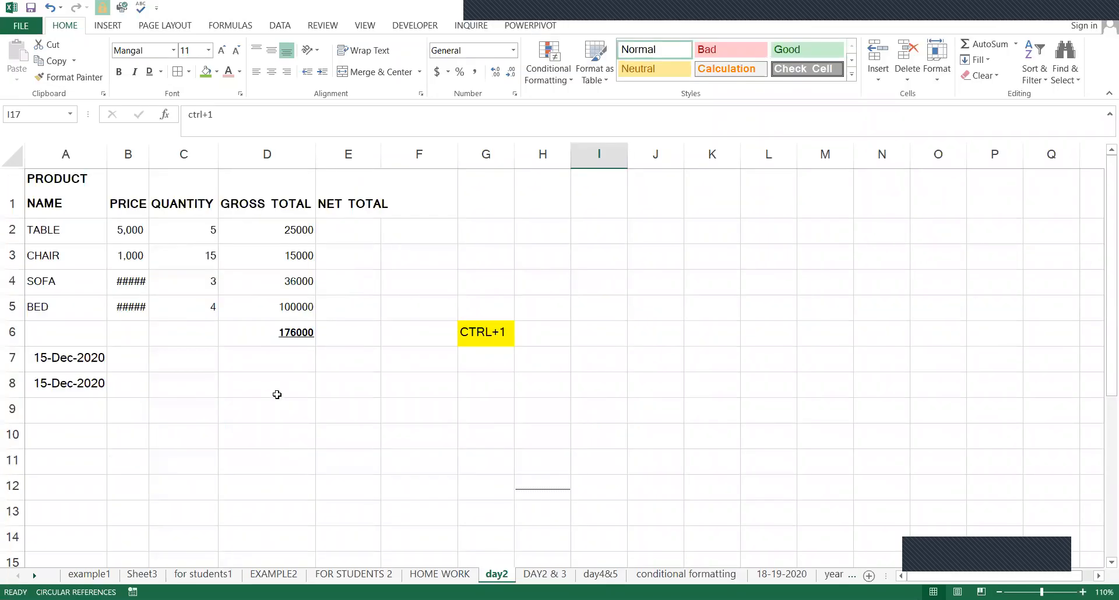
scroll(275, 491, "down", 7)
scroll(274, 489, "up", 7)
scroll(273, 516, "down", 2)
left_click(271, 573)
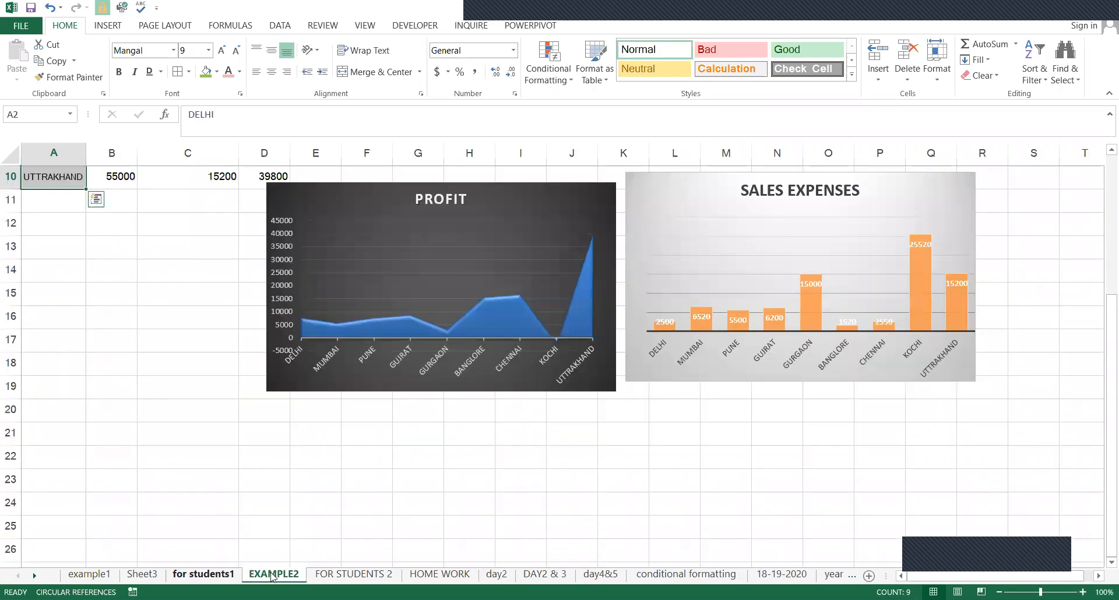
left_click(387, 576)
left_click(437, 575)
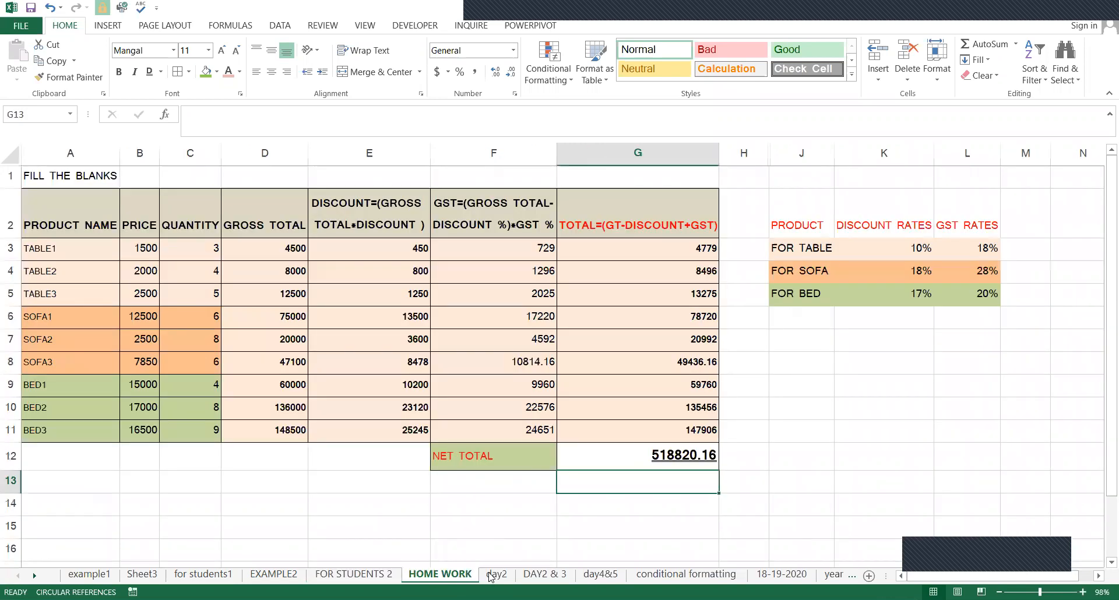
- Browse the day2 and FOR STUDENTS 2 sheets, and look through the contents of the DAY2 & 3 sheet
left_click(491, 575)
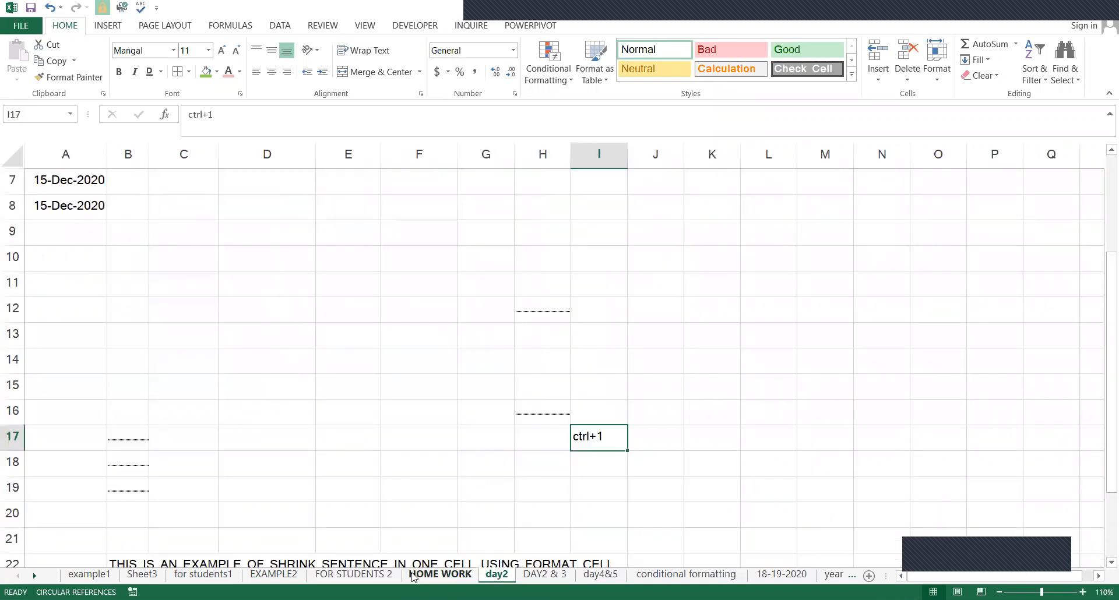
left_click(358, 575)
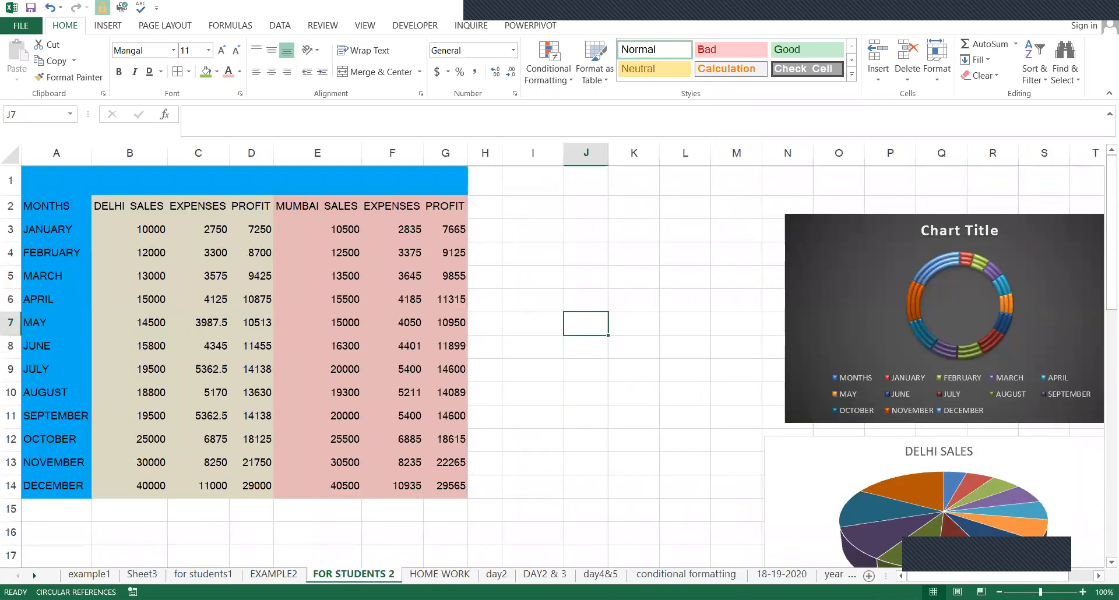
left_click(494, 575)
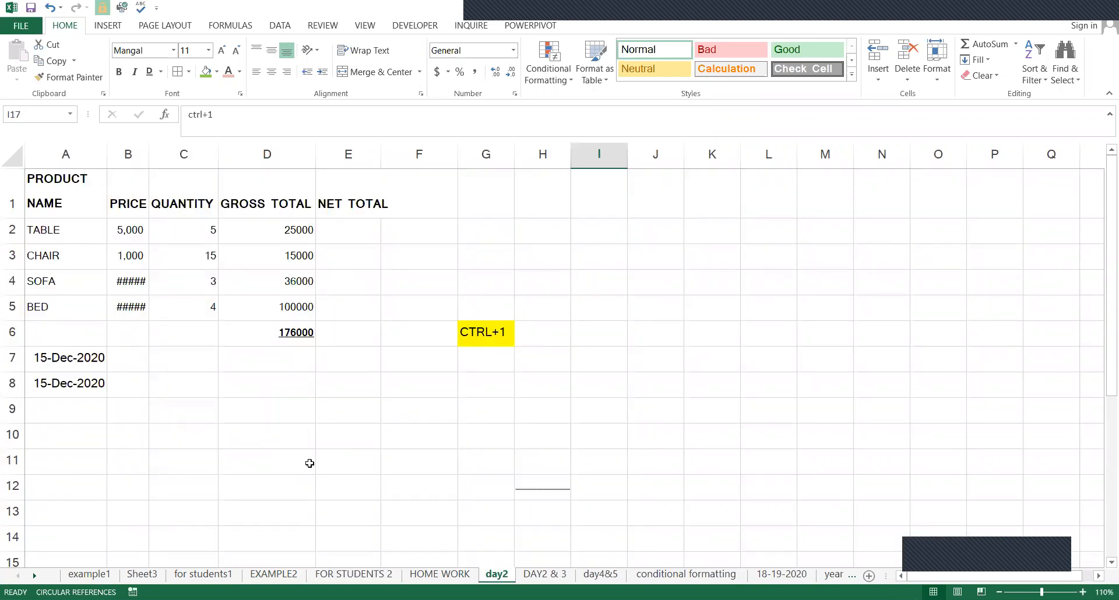
scroll(510, 517, "down", 12)
scroll(256, 382, "down", 10)
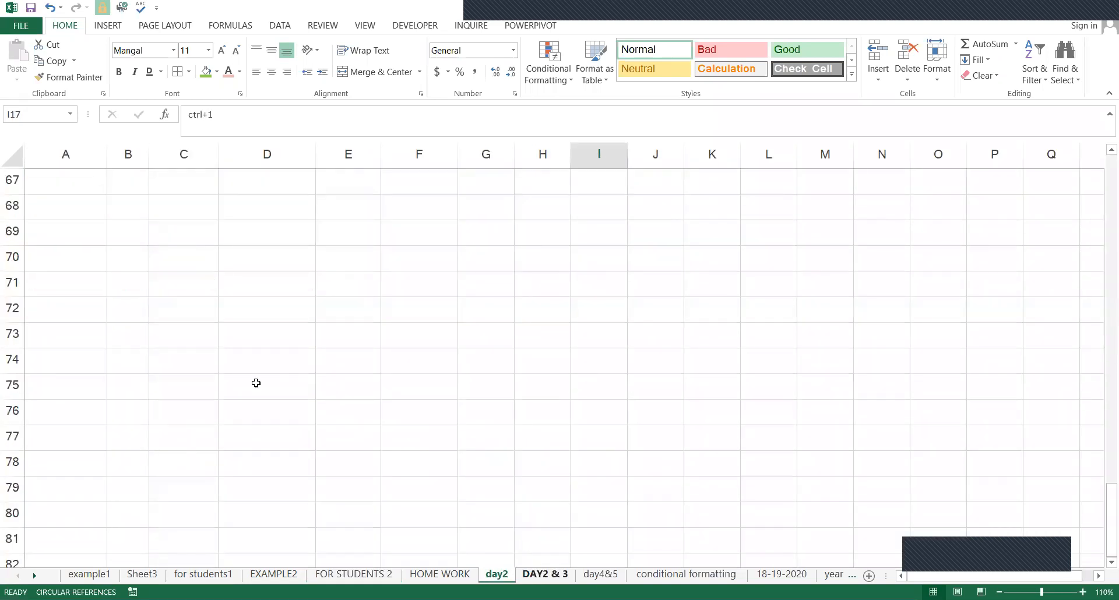
key("ctrl+Page_Down")
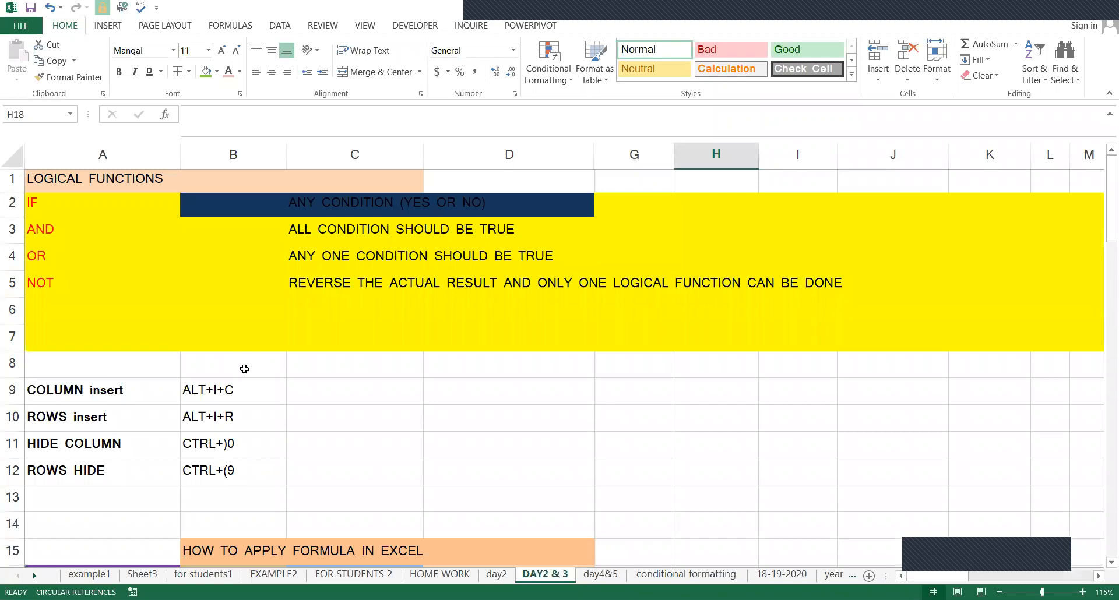
scroll(239, 367, "down", 9)
scroll(232, 360, "up", 9)
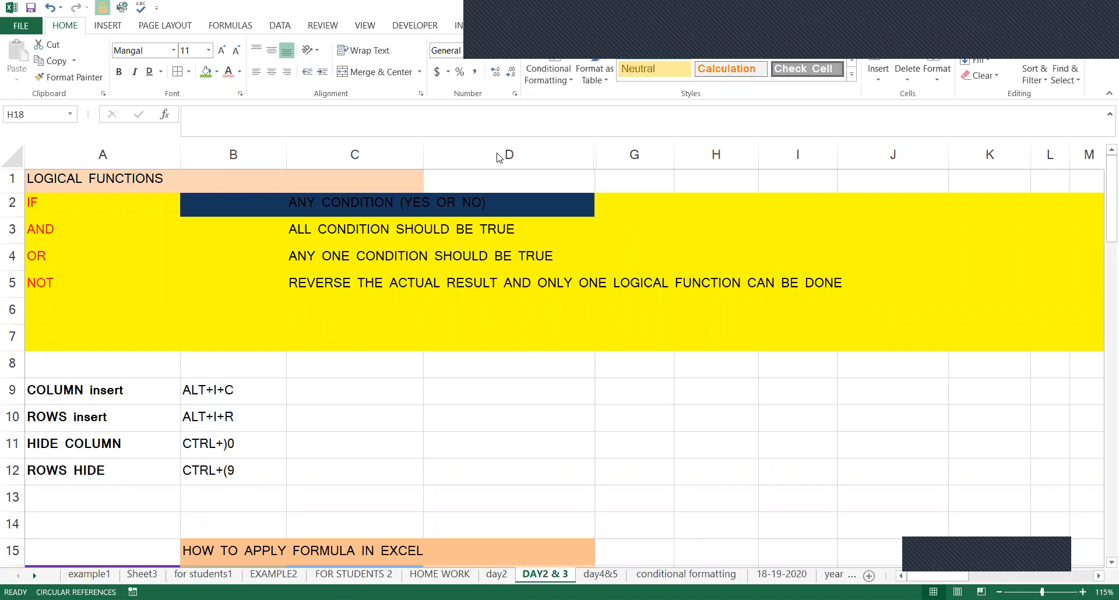
- Review the logical functions IF, AND, OR and NOT listed under the LOGICAL FUNCTIONS heading on DAY2 & 3
left_click(485, 177)
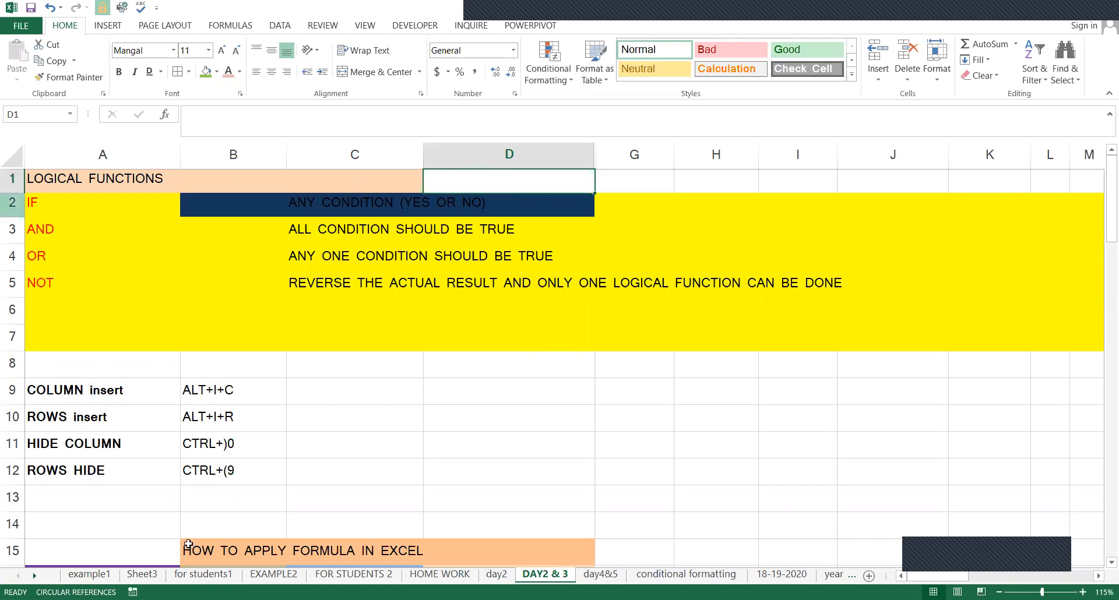
scroll(199, 432, "down", 2)
scroll(119, 395, "up", 2)
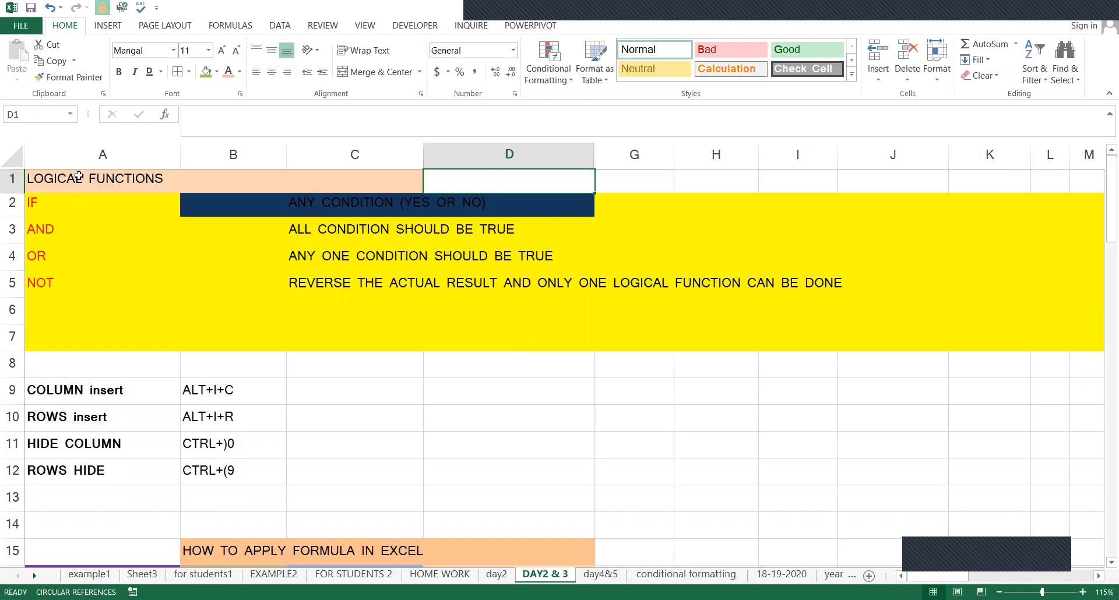
key("ctrl+Home")
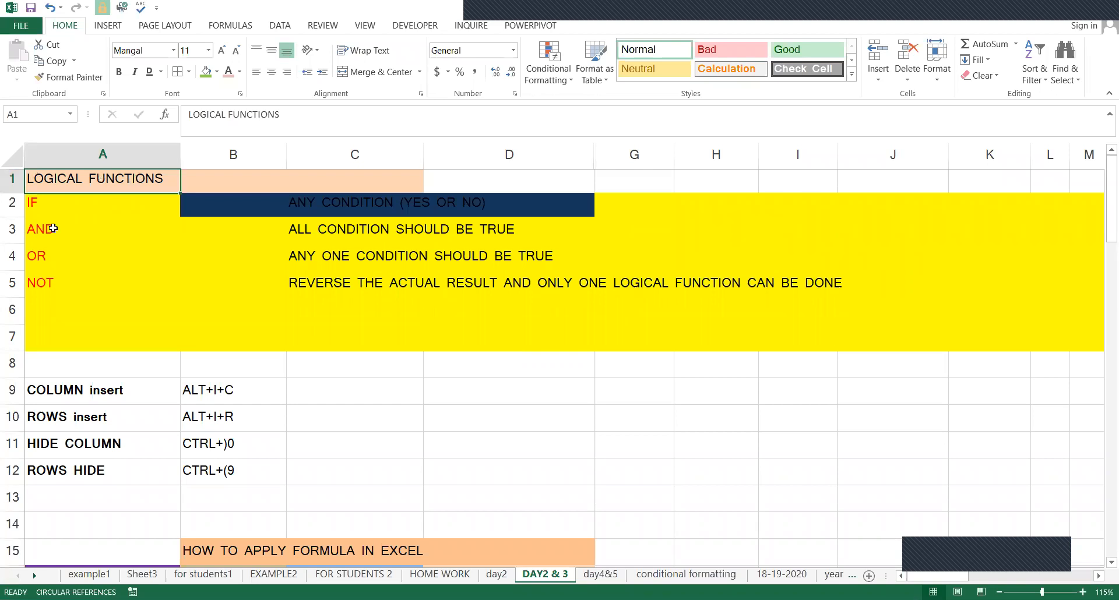
left_click(52, 205)
left_click(54, 240)
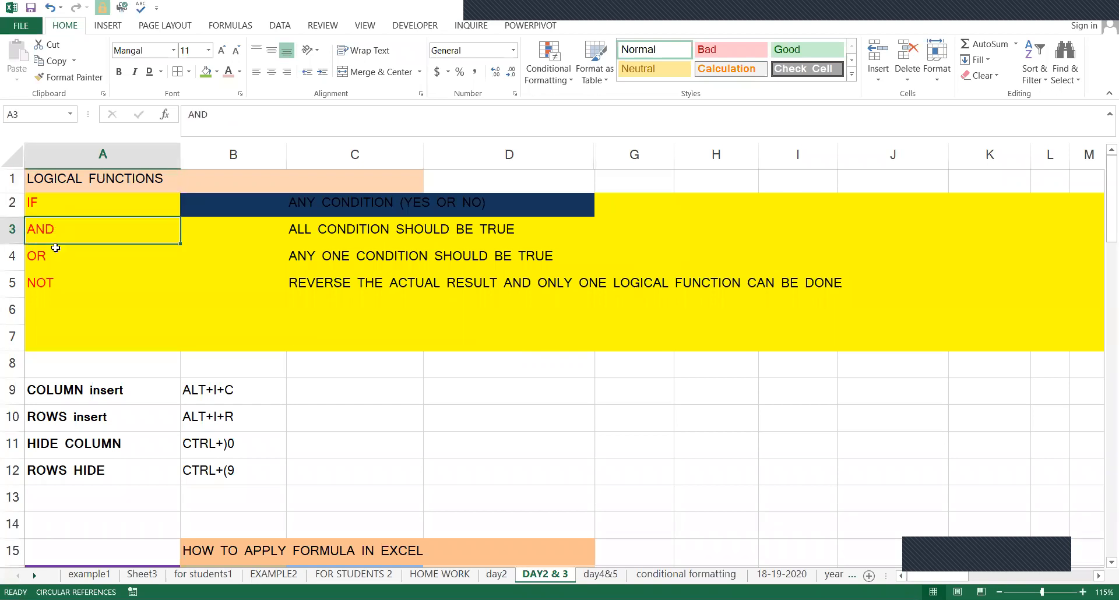
left_click(61, 288)
left_click_drag(78, 204, 108, 284)
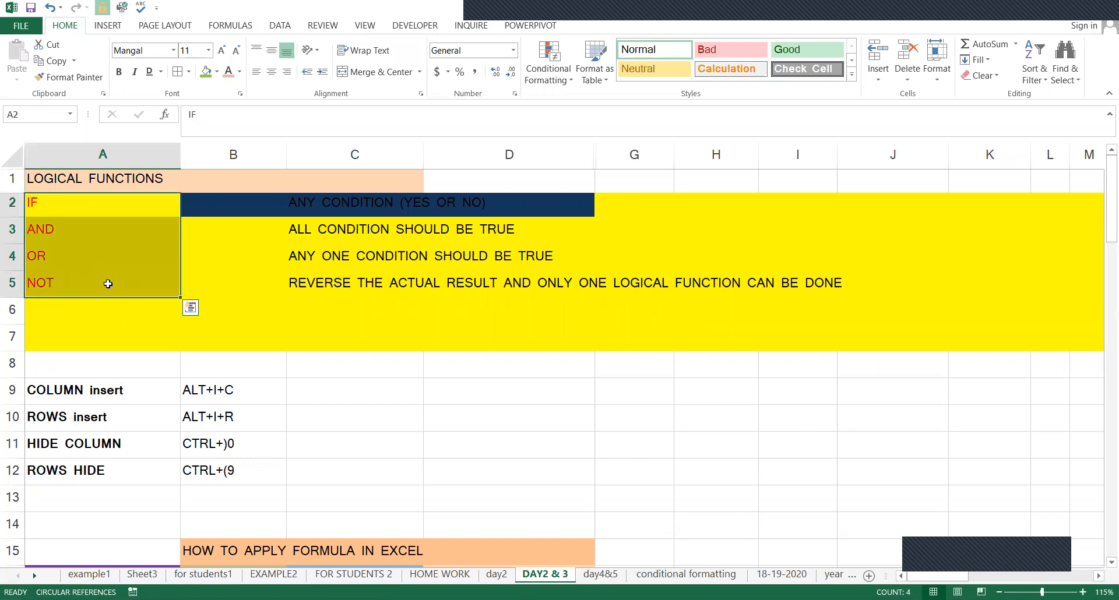
left_click(170, 256)
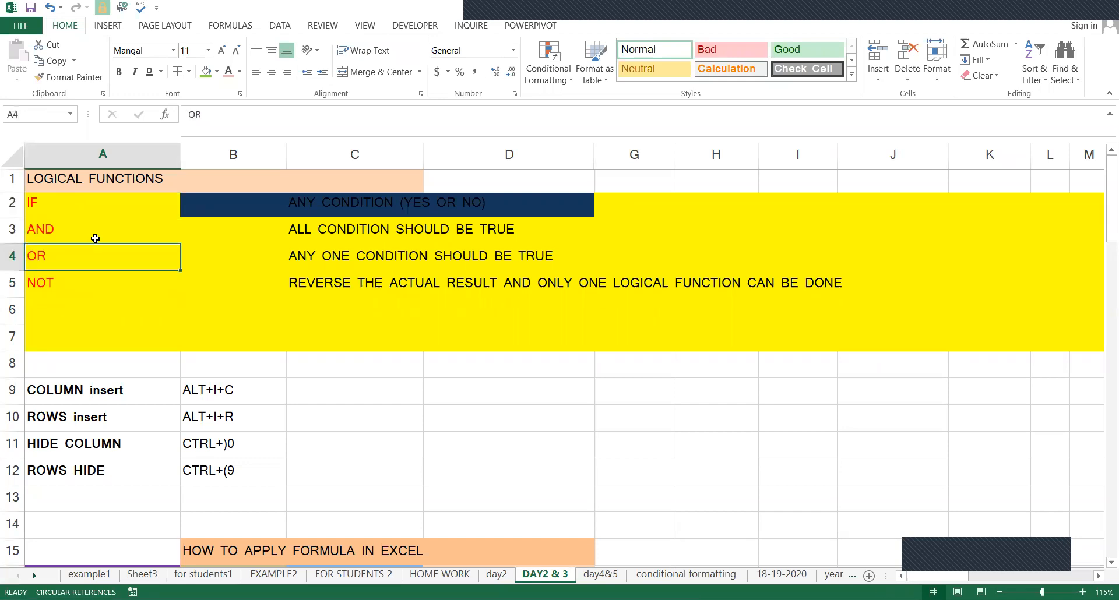
- Fill the LOGICAL FUNCTIONS heading and the IF cell, A1:A2, with green
left_click(8, 204)
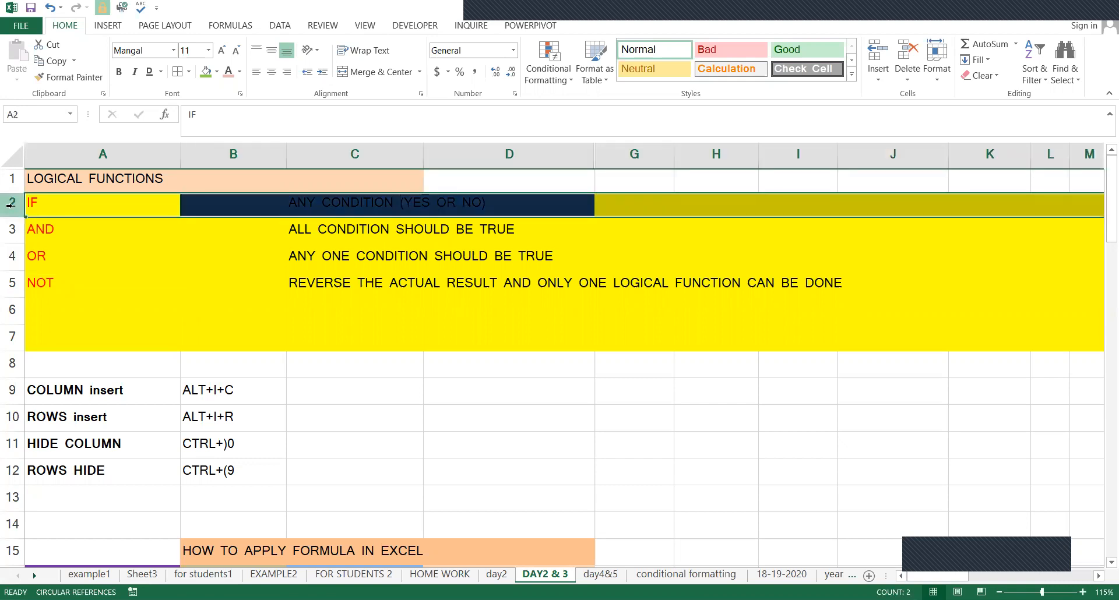
left_click(53, 224)
left_click_drag(116, 205, 125, 185)
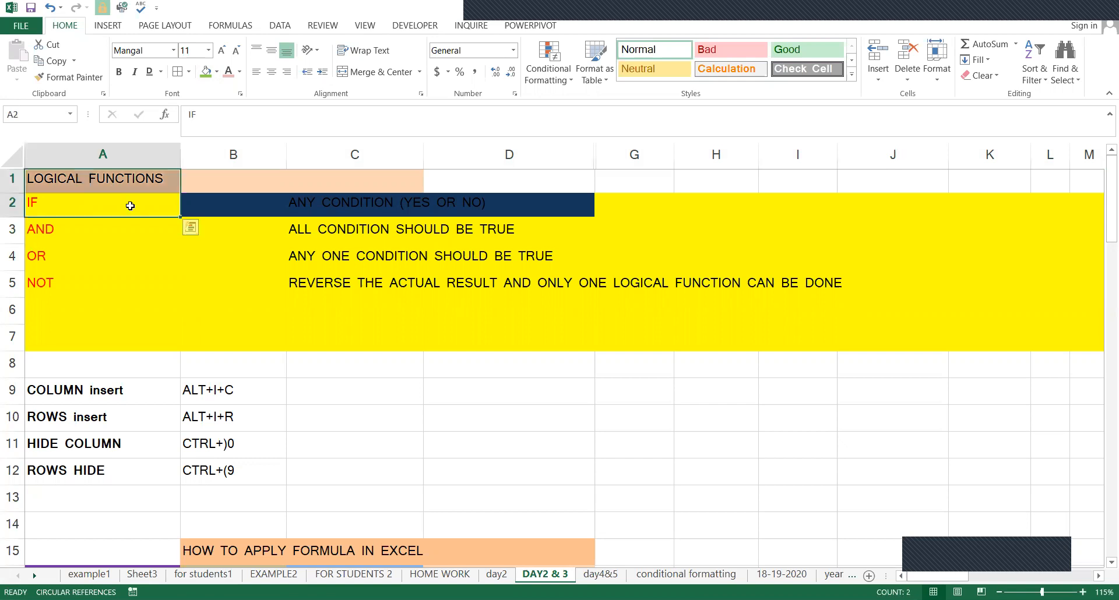
left_click(205, 71)
left_click(227, 180)
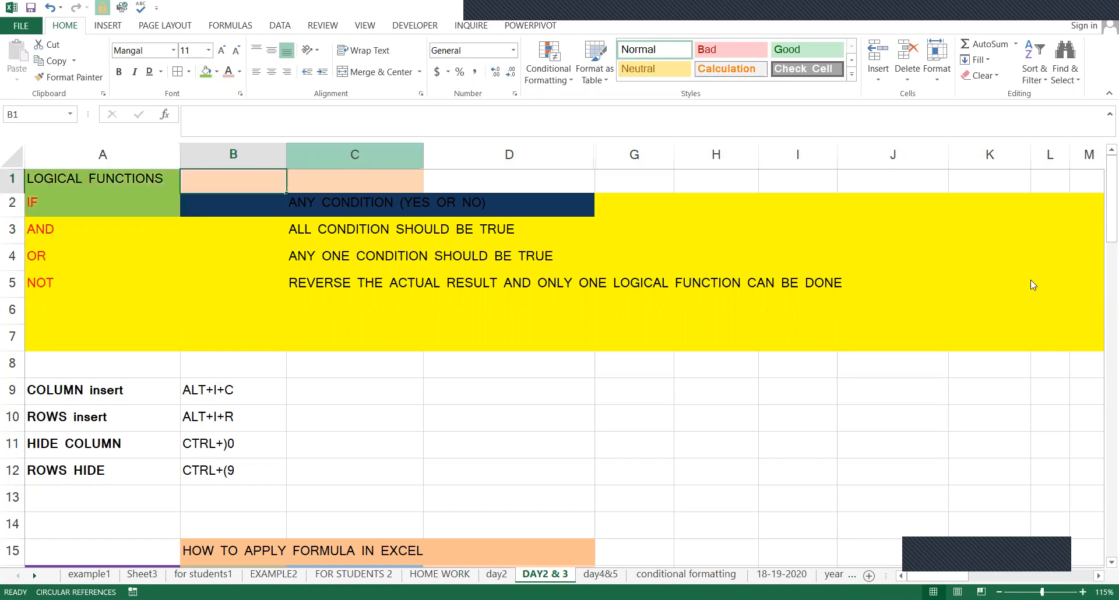
- Examine the IF entry in row 2 together with its condition description in C2
left_click(1027, 338)
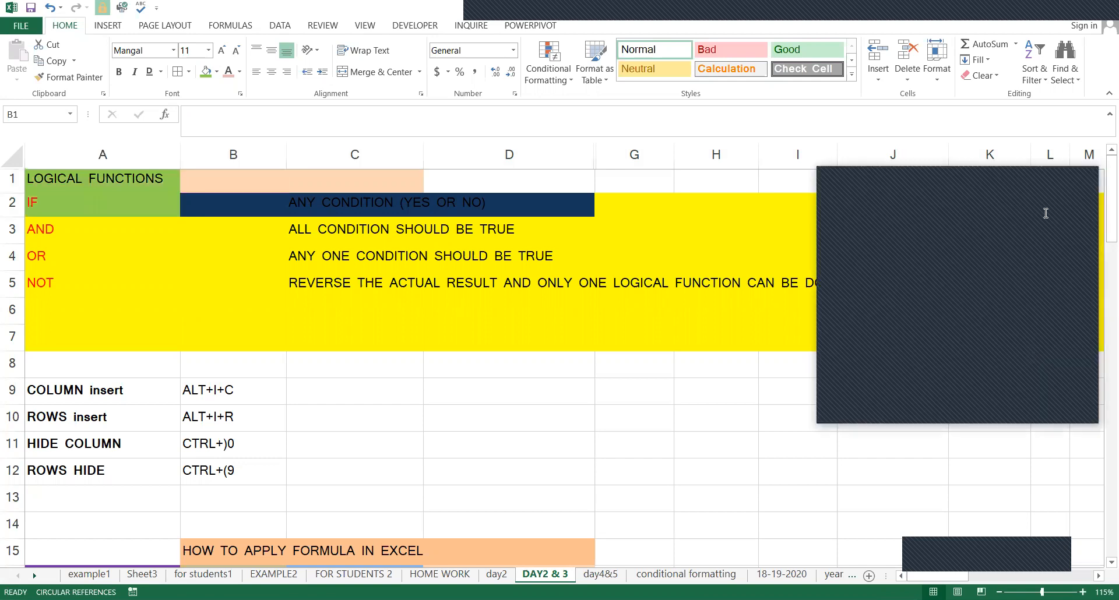
left_click_drag(1004, 178, 1, 286)
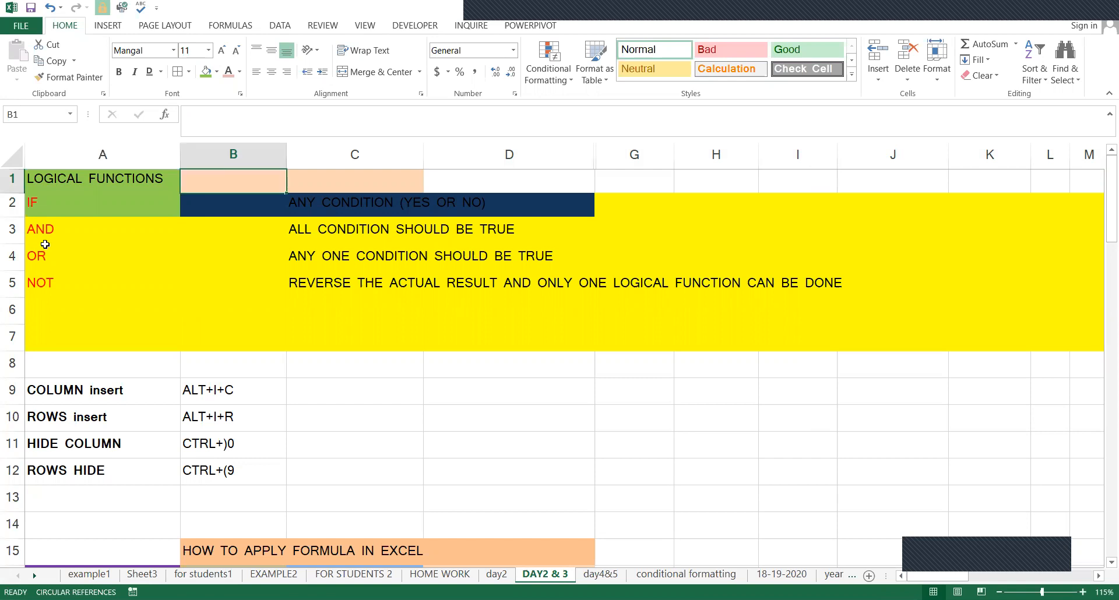
key("Left")
key("Down")
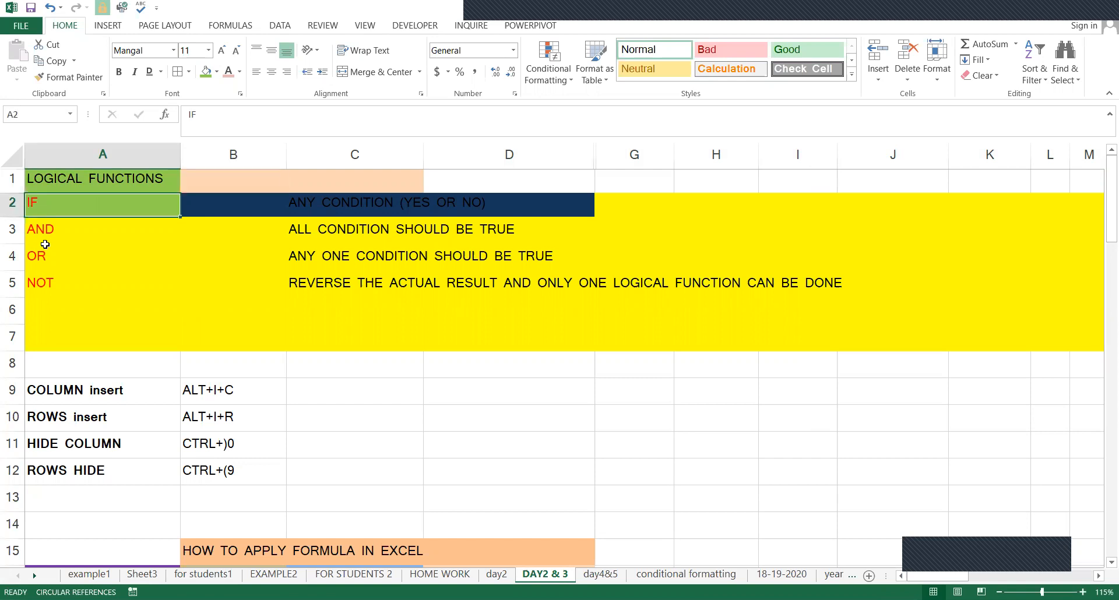
key("Right")
key("Right")
key("Left")
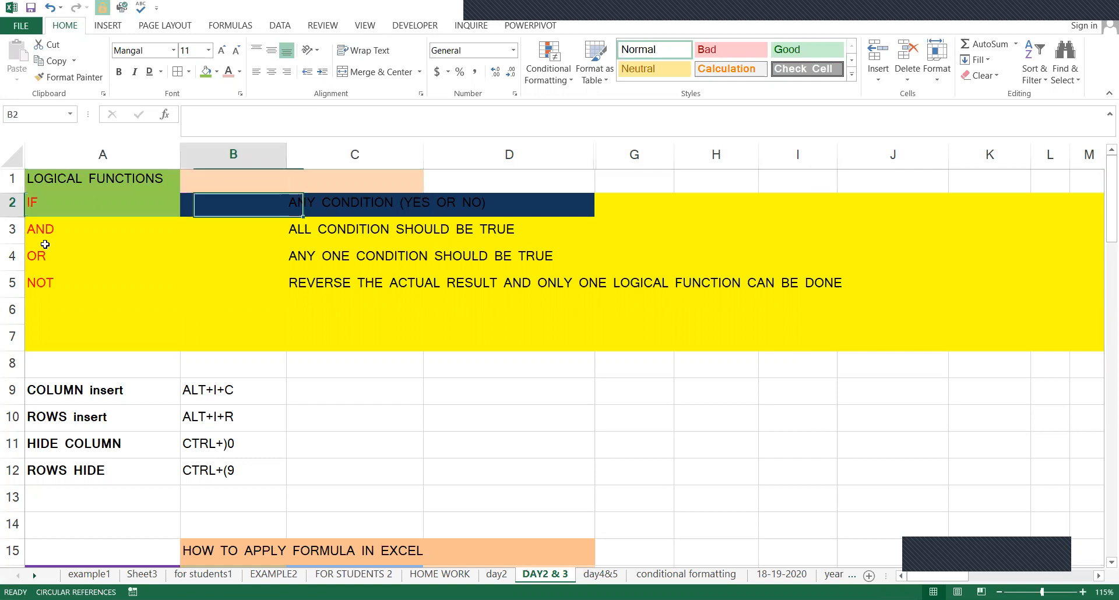
key("Right")
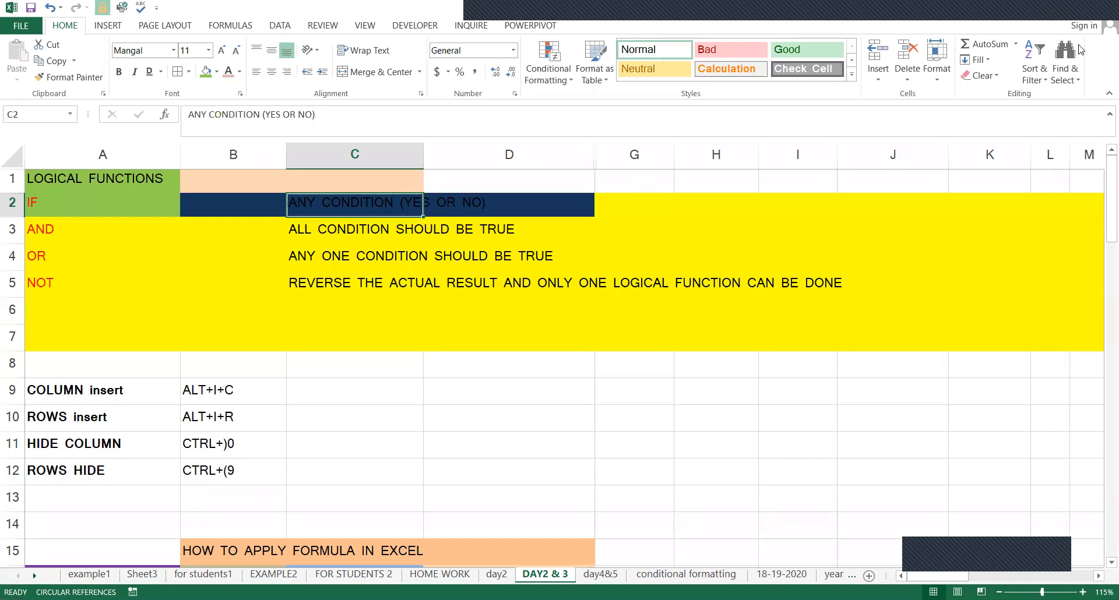
key("Left")
key("Left")
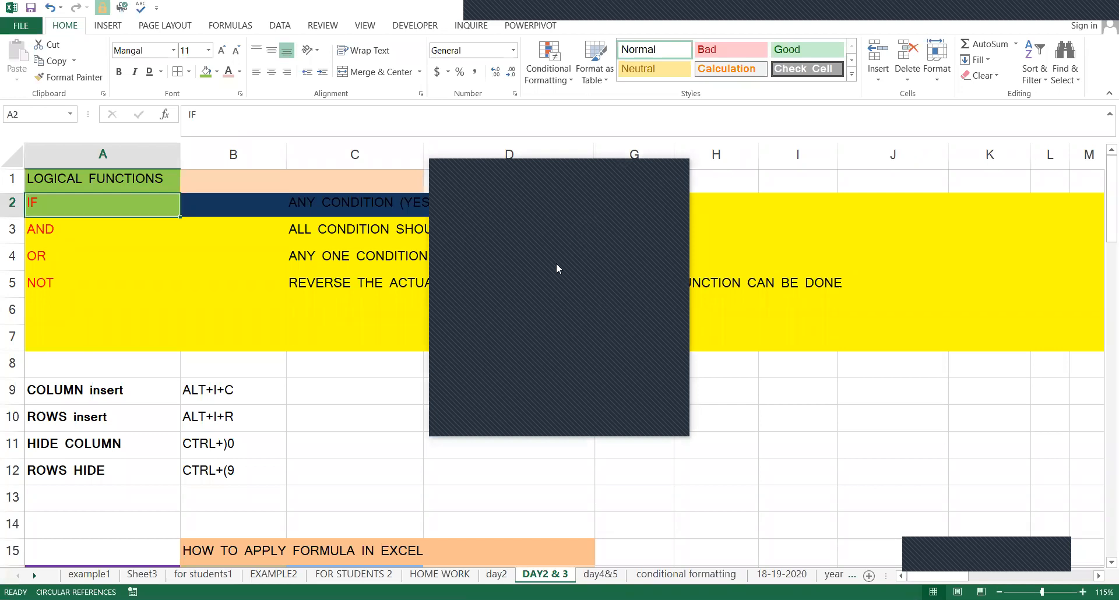
left_click(668, 173)
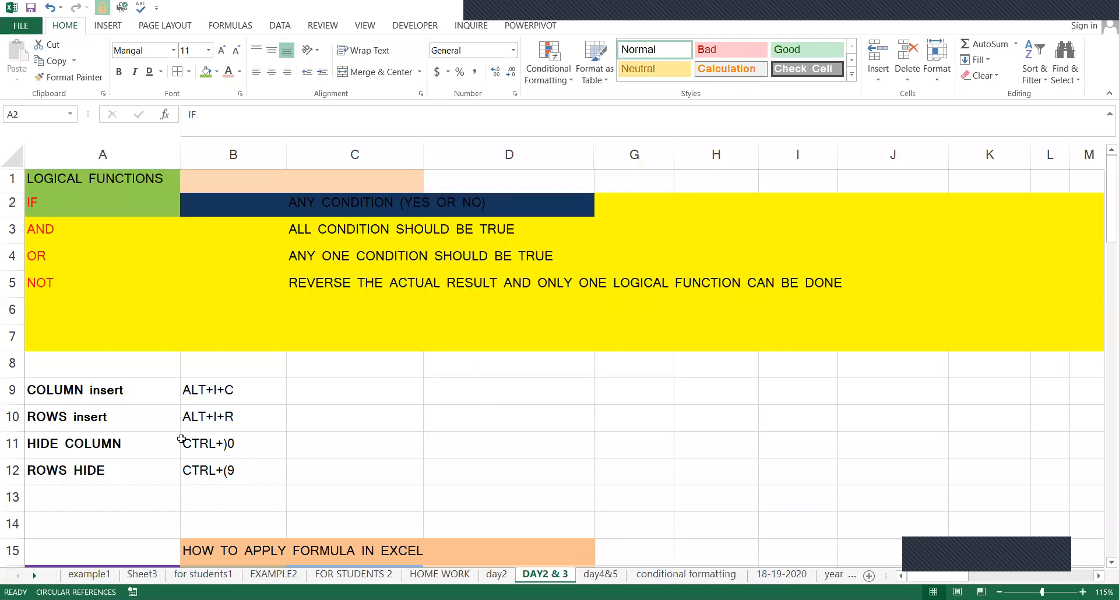
- Calculate the first student's total marks in B28 with a SUM of B23:B27
scroll(204, 417, "down", 4)
scroll(212, 385, "down", 2)
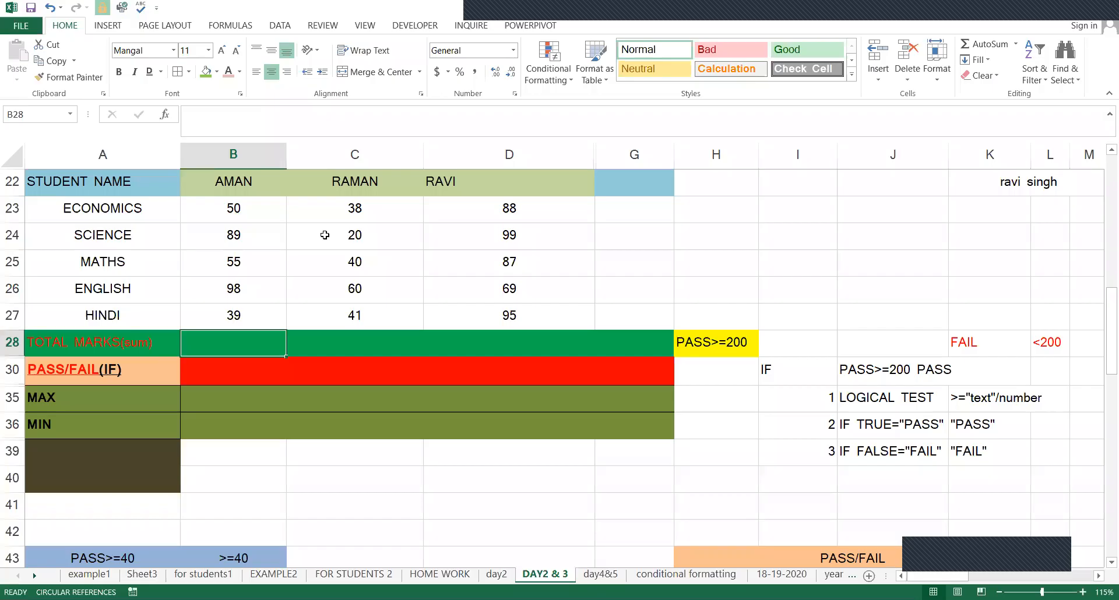
left_click(318, 341)
left_click(213, 334)
type("=")
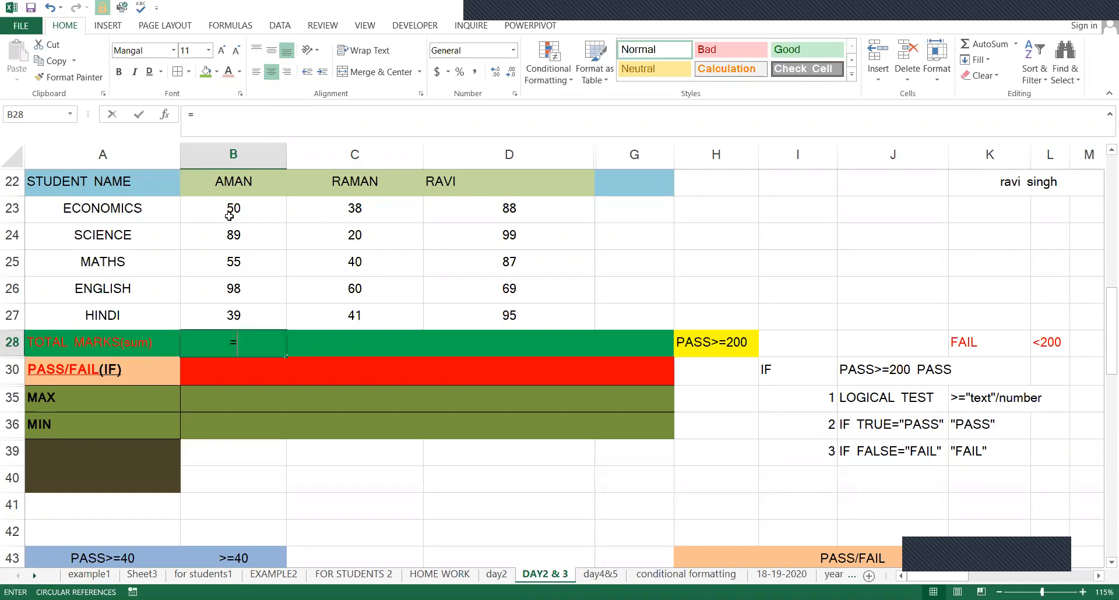
type("SUM(")
left_click(229, 213)
left_click_drag(229, 212, 219, 319)
key("Return")
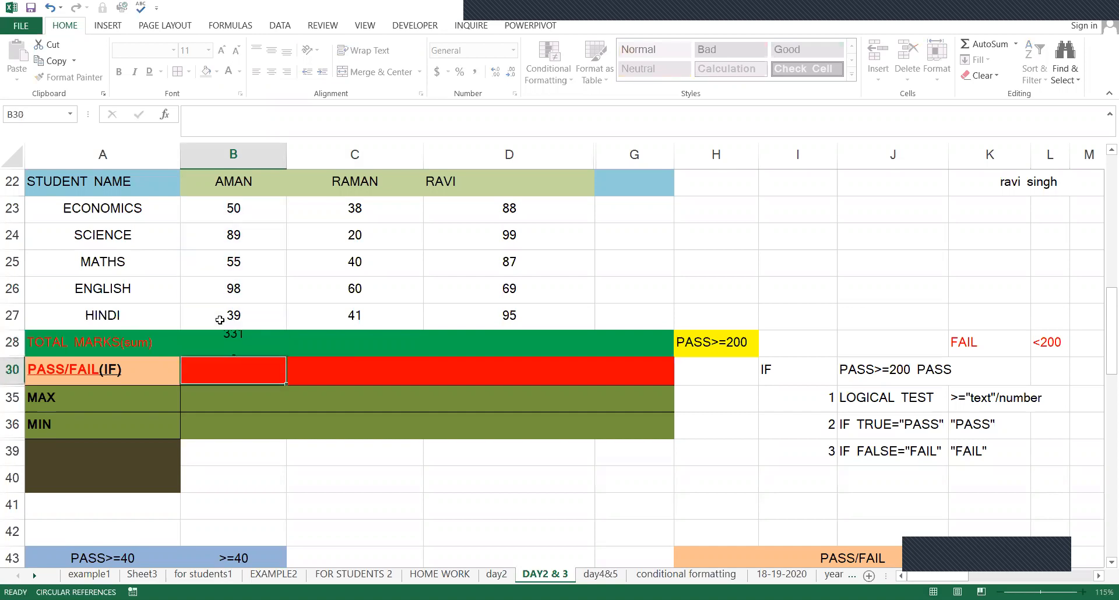
- Fill the SUM formula from B28 right through D28 to total the other two students' marks
key("Up")
key("ctrl+c")
key("shift+Right")
key("shift+Right")
key("shift+Right")
key("shift+Left")
key("Escape")
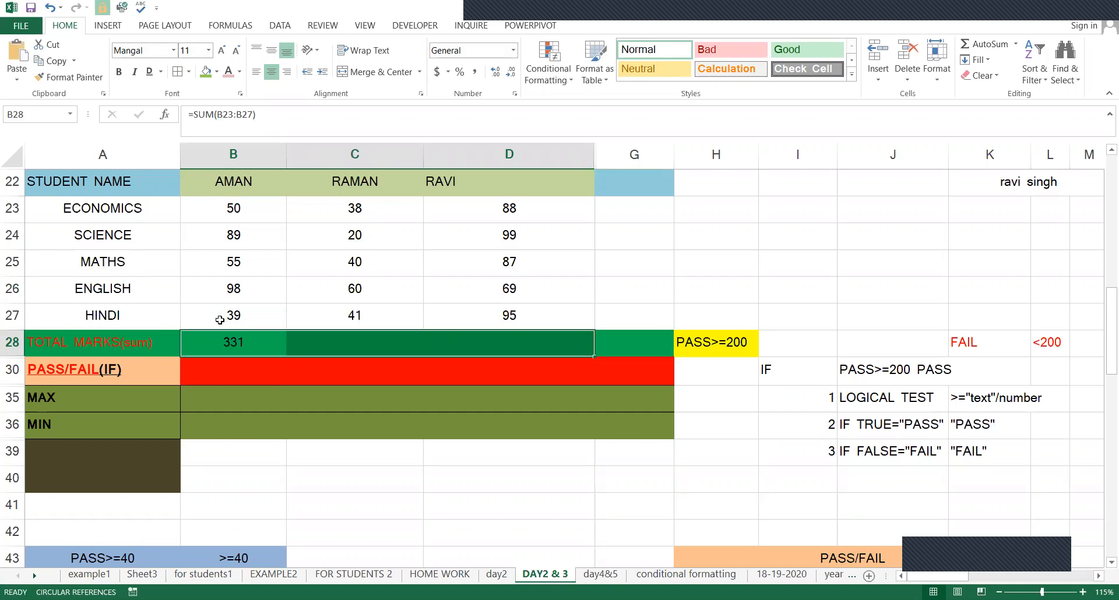
key("ctrl+r")
- Note the fill-right shortcut as ctrl+r in G28, at the end of the total marks row
key("Right")
key("Right")
key("Up")
key("Right")
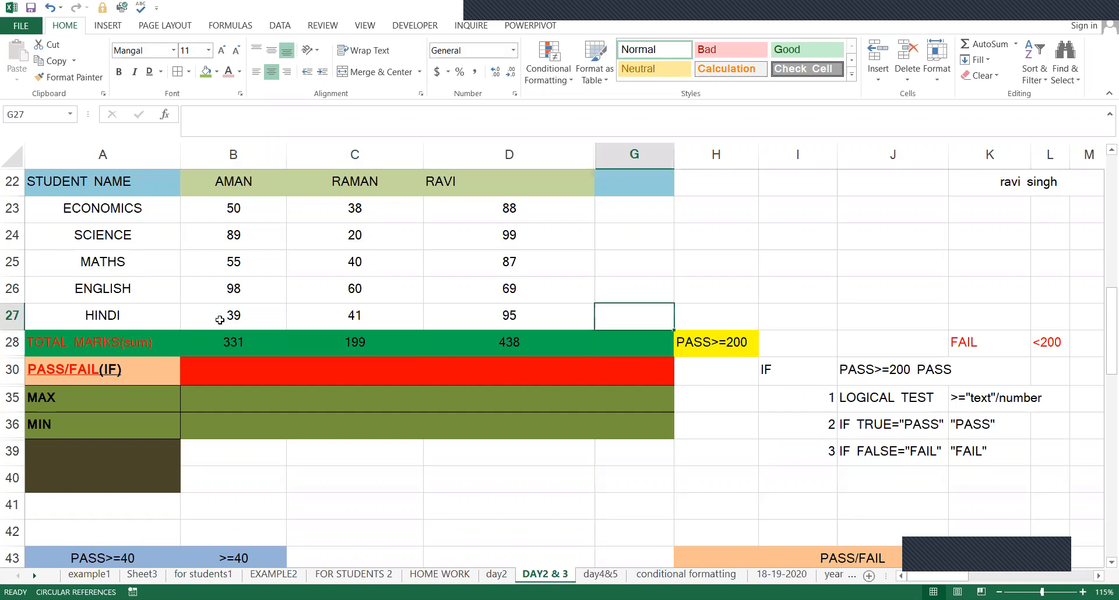
key("Down")
type("ctrl+r")
key("Return")
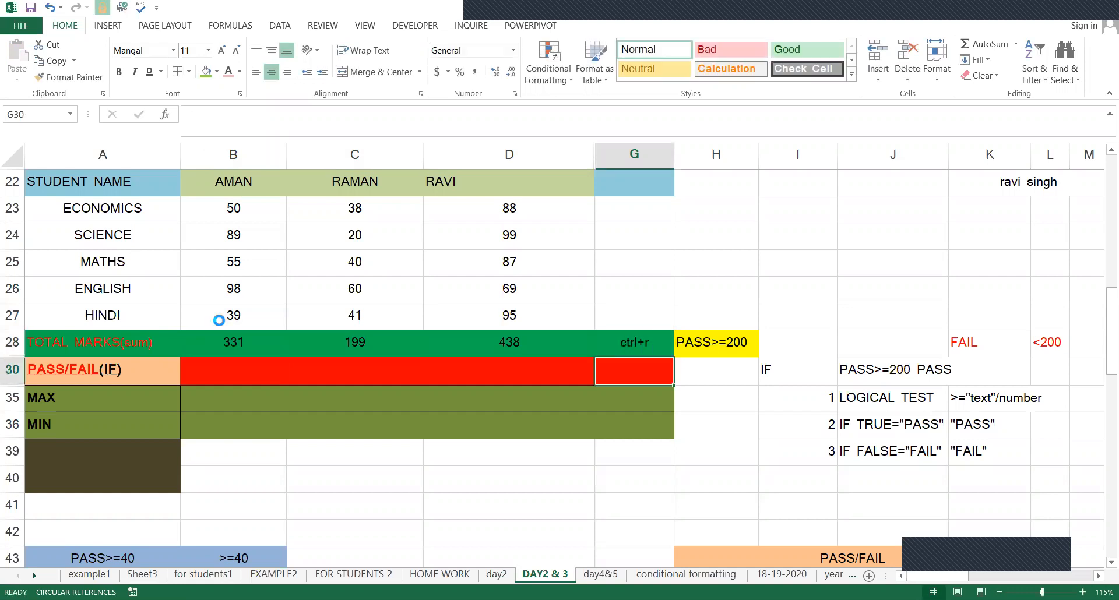
- Compare the students' total marks in row 28 with the PASS>=200 criterion in H28 and select the first pass/fail cell, B30
key("Left")
key("Left")
key("Left")
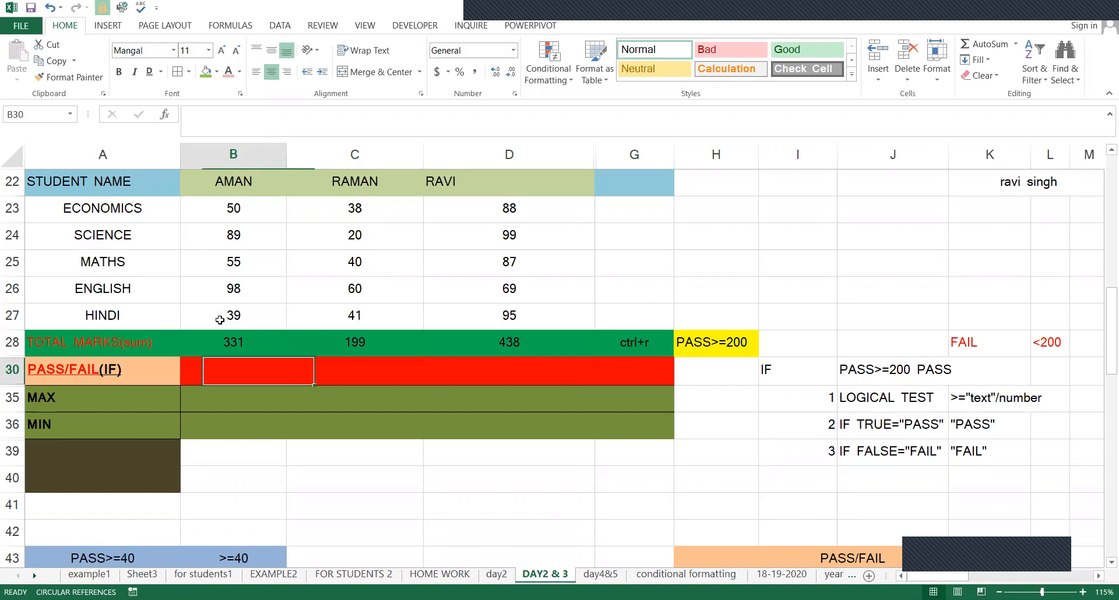
key("Up")
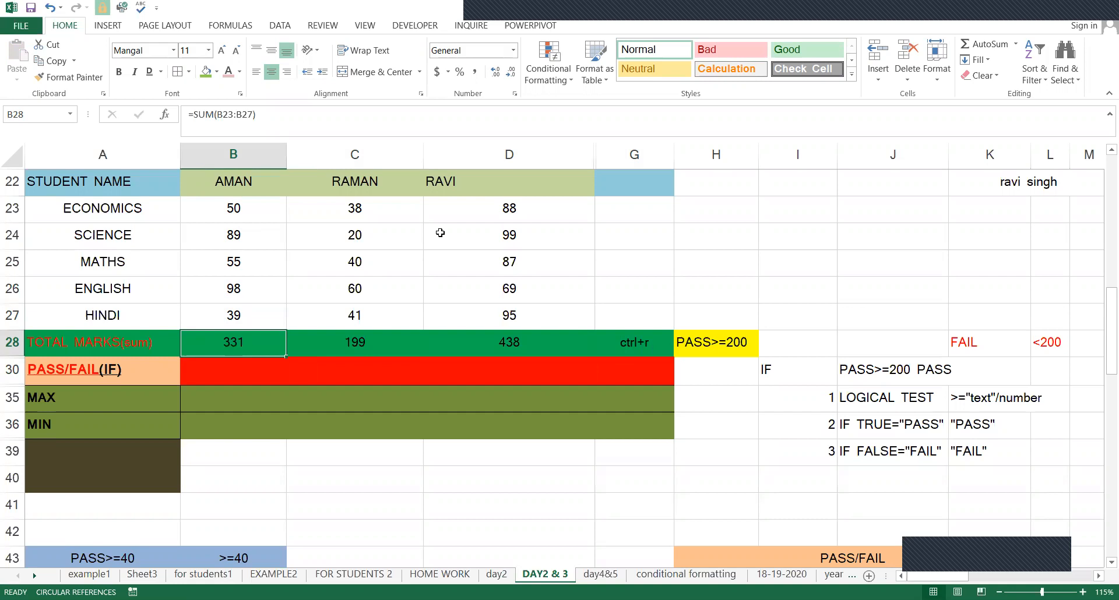
left_click(503, 12)
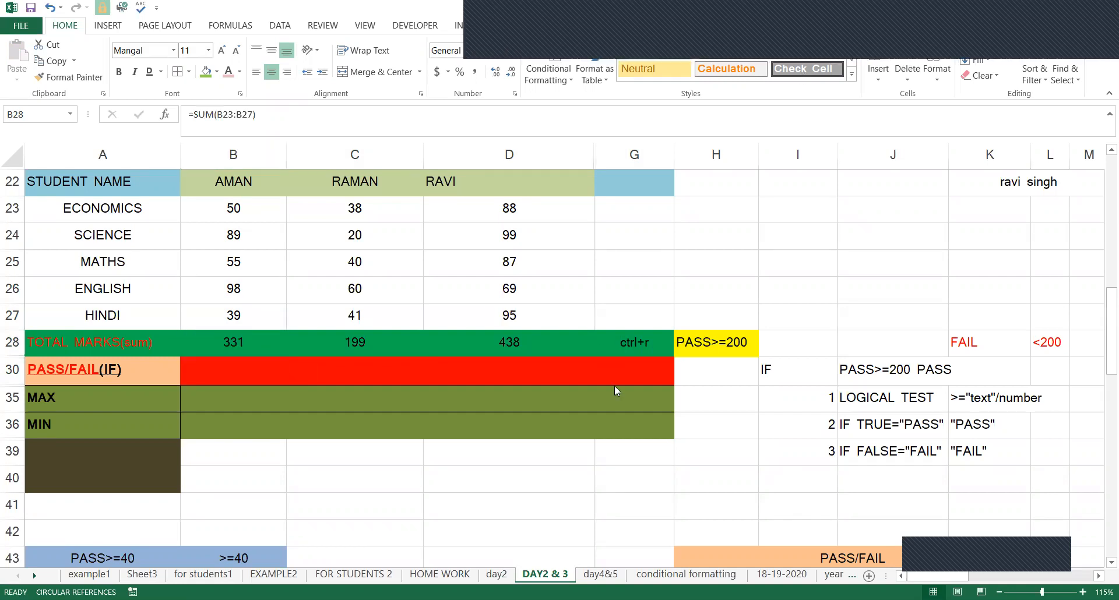
left_click(638, 345)
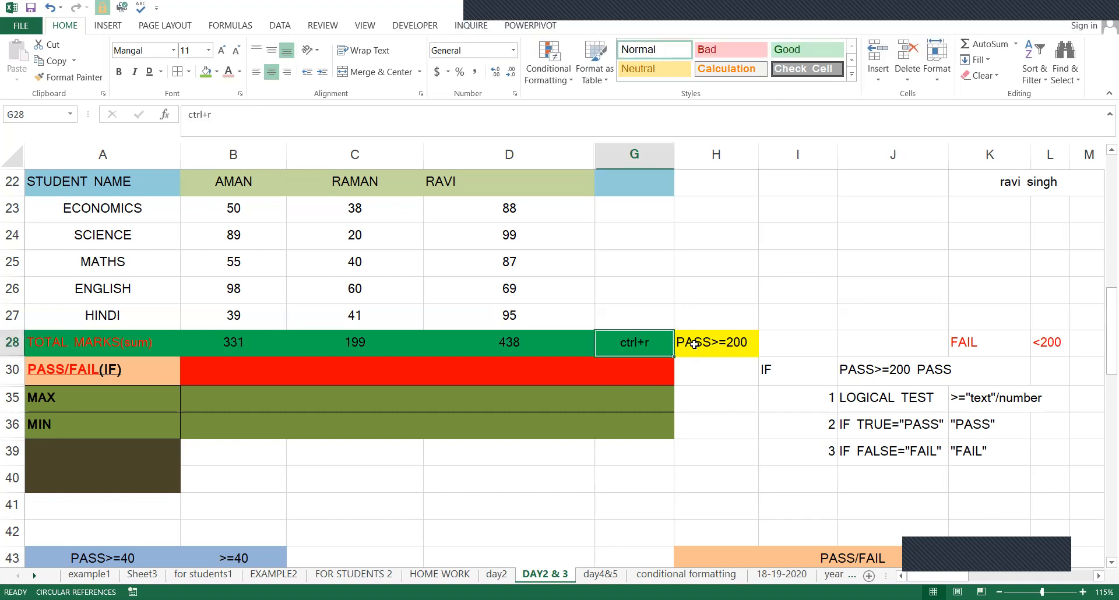
left_click(750, 354)
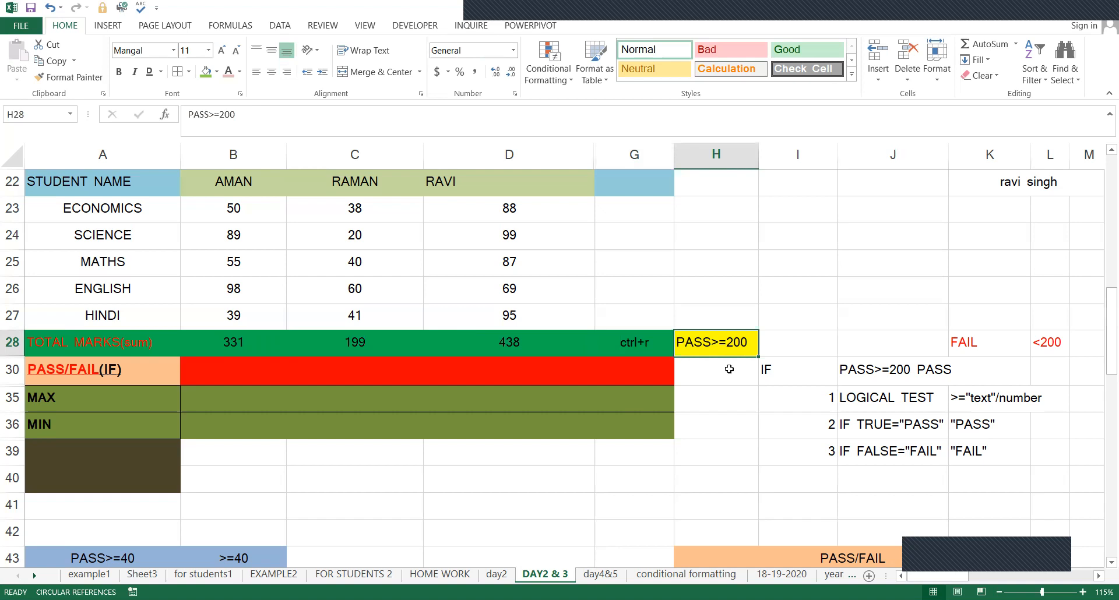
left_click(233, 340)
left_click(477, 350)
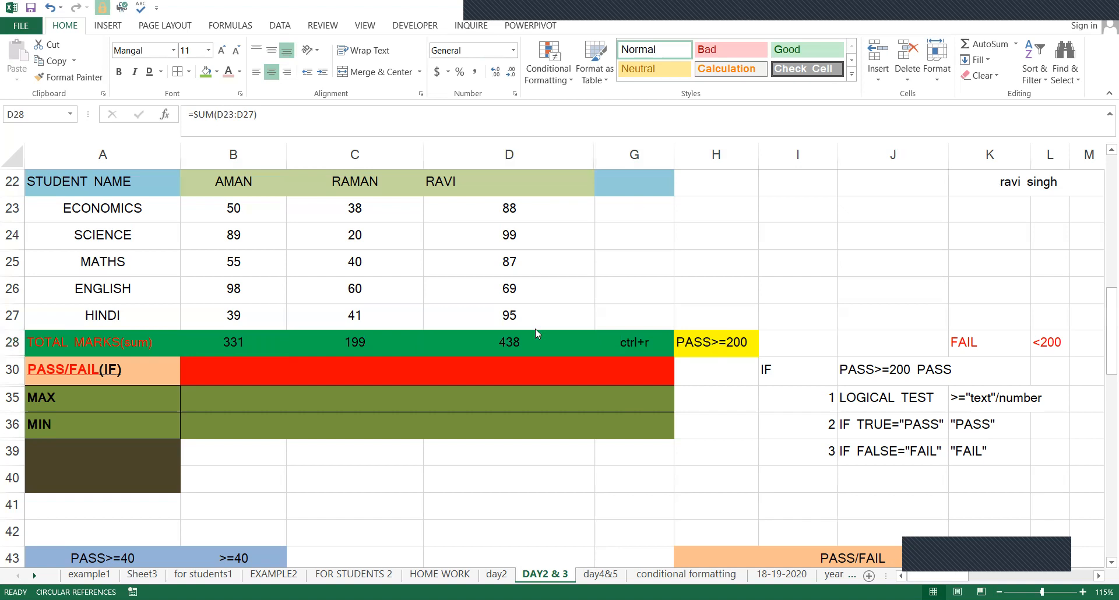
left_click(245, 363)
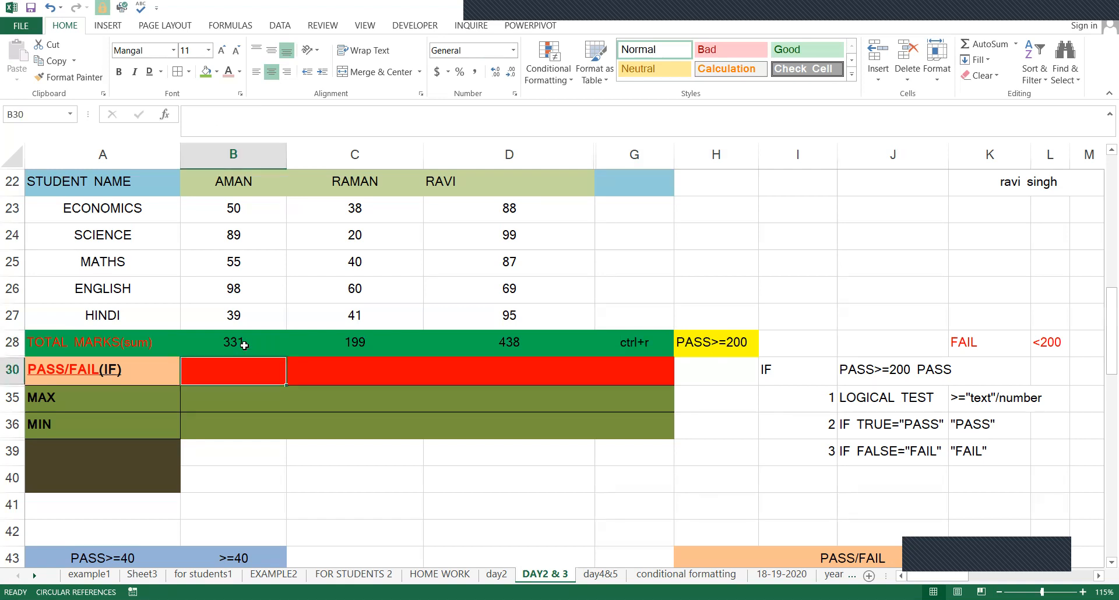
- Check each student's total in row 28 and the subject marks behind it against the PASS>=200 threshold in H28
left_click(342, 348)
left_click(527, 346)
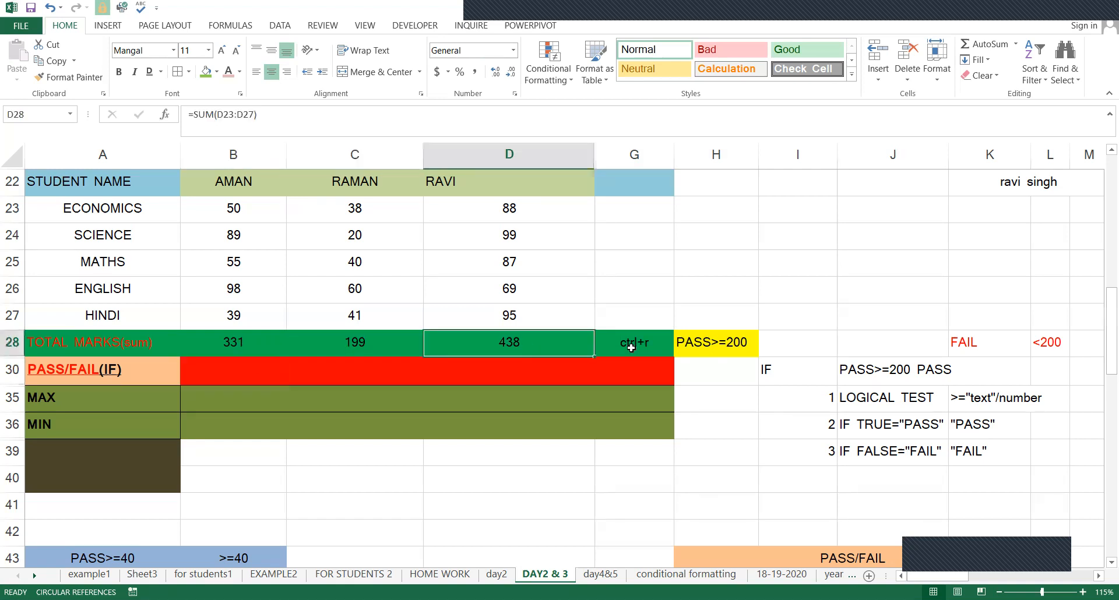
left_click(710, 343)
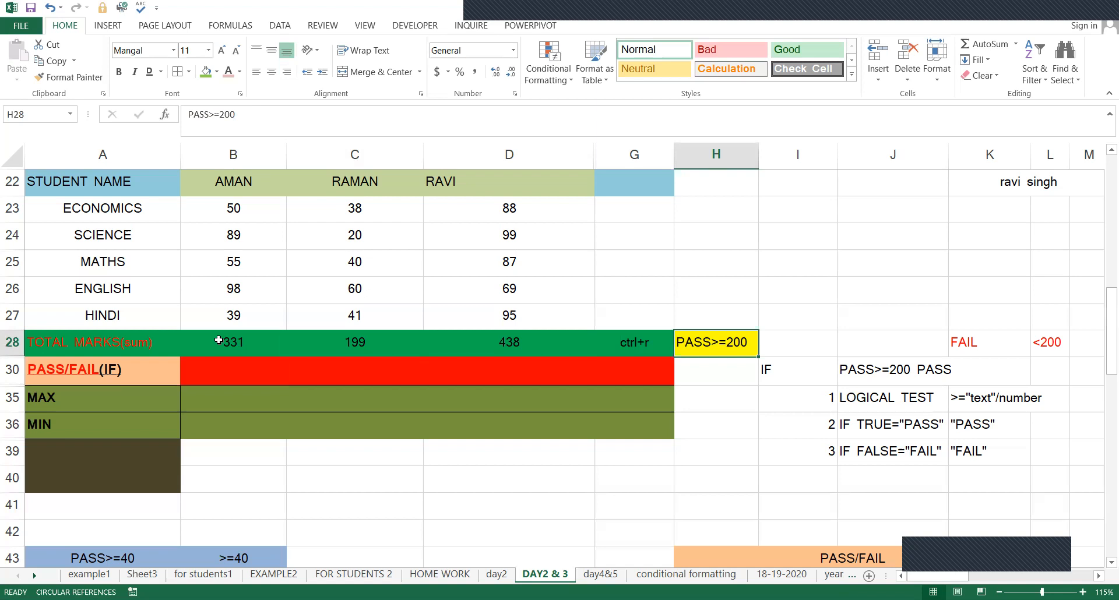
left_click_drag(256, 212, 250, 262)
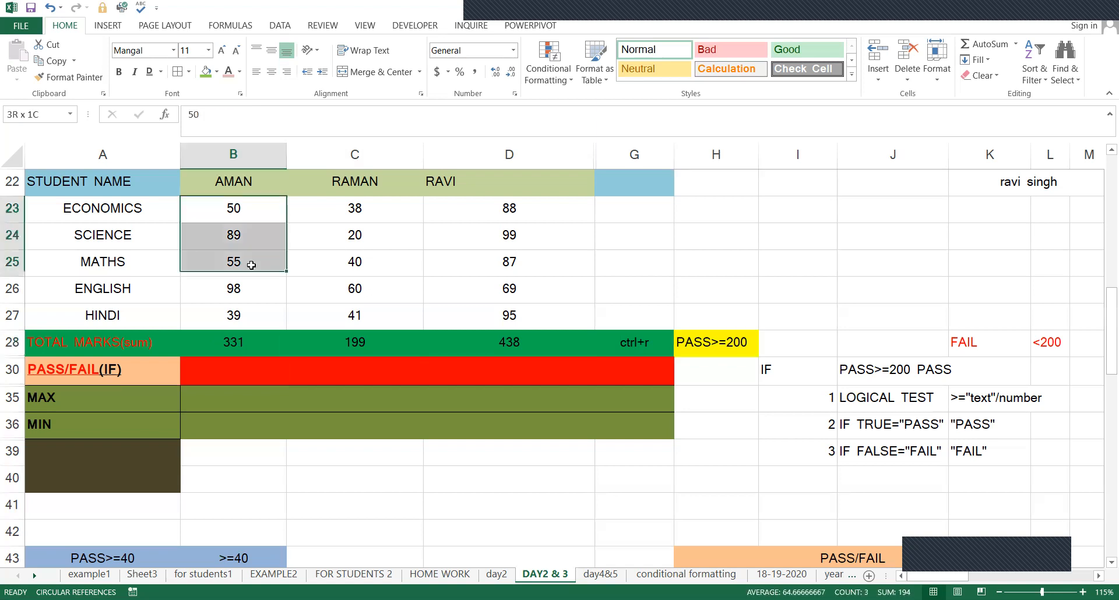
left_click_drag(244, 340, 243, 320)
left_click(235, 342)
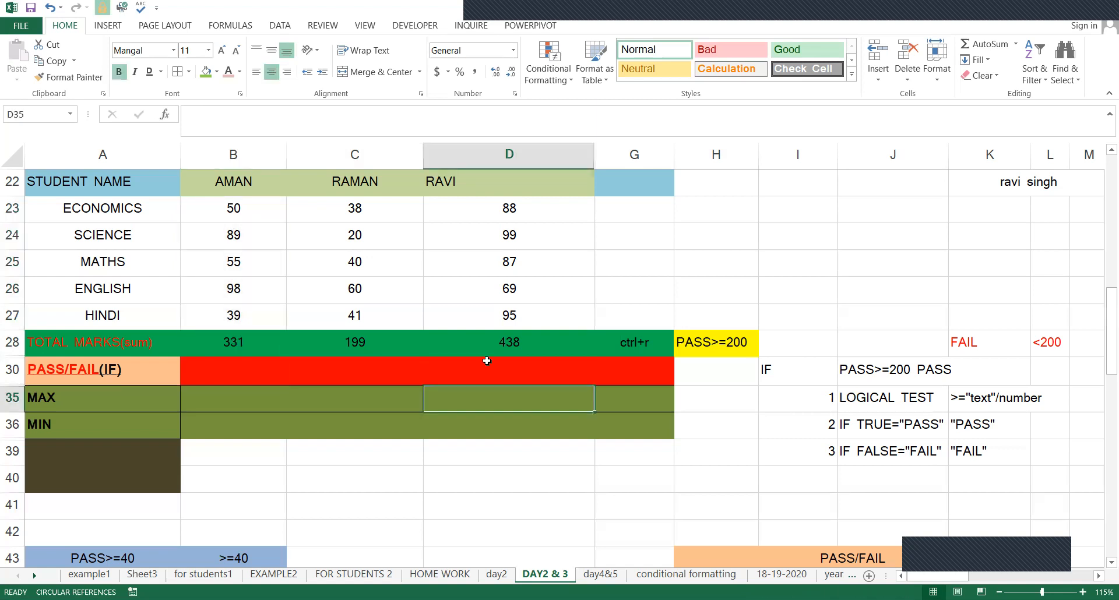
left_click(688, 344)
left_click(224, 348)
key("ctrl+e")
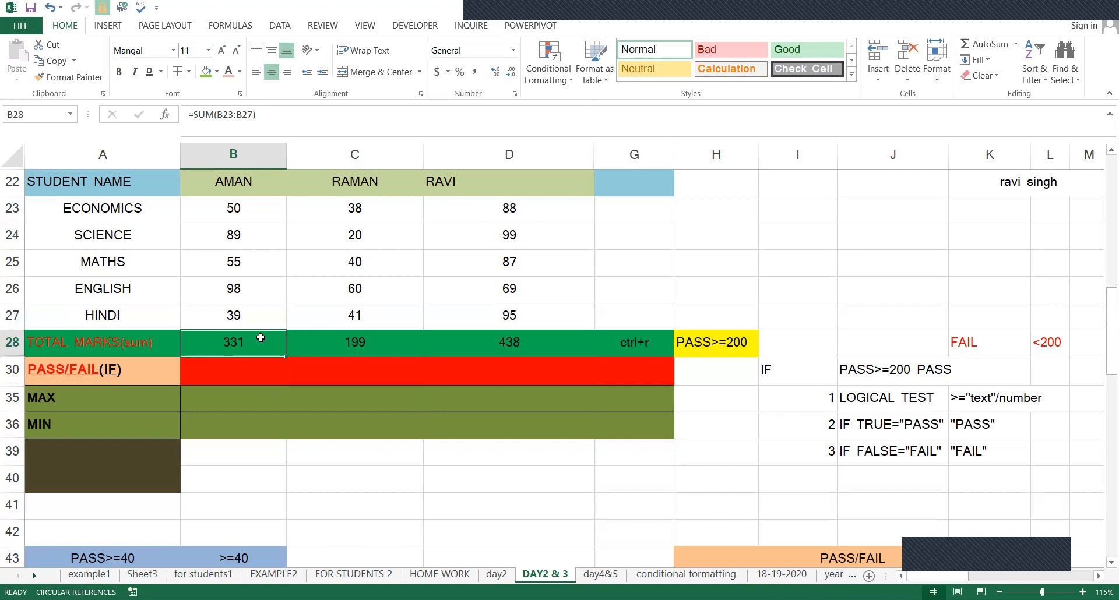
left_click(542, 341)
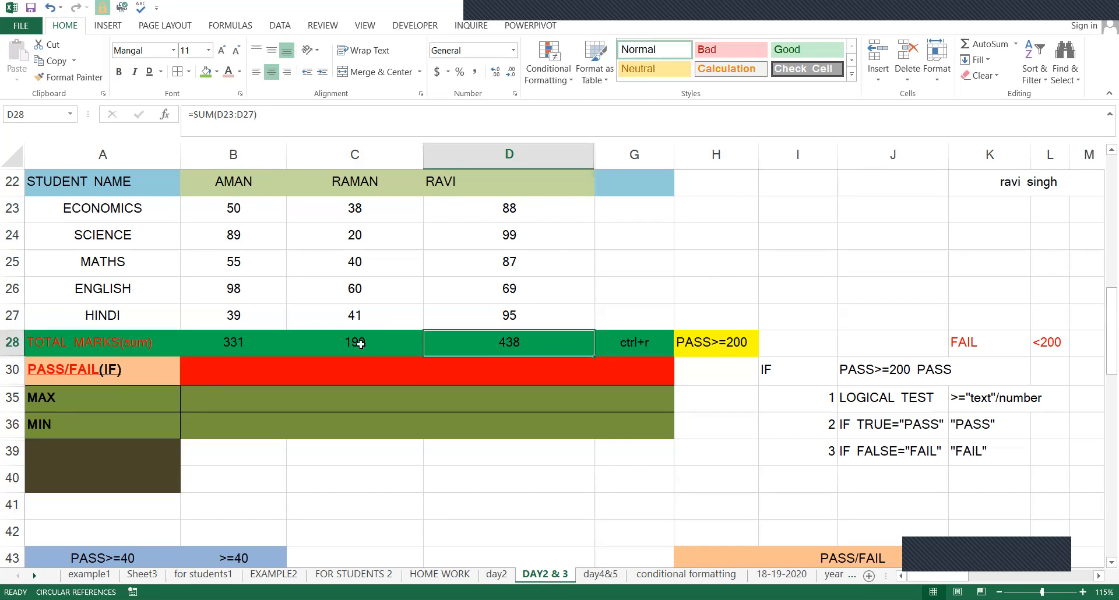
left_click(360, 344)
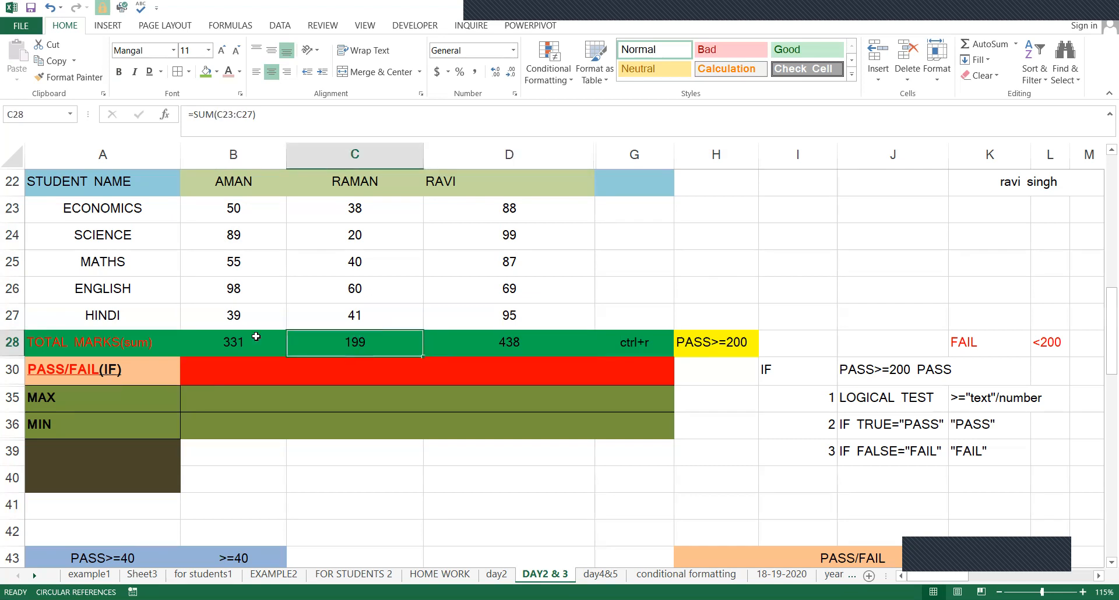
- Review the IF notes in I30:J39 covering the logical test, the IF TRUE result and the IF FALSE result
left_click(263, 376)
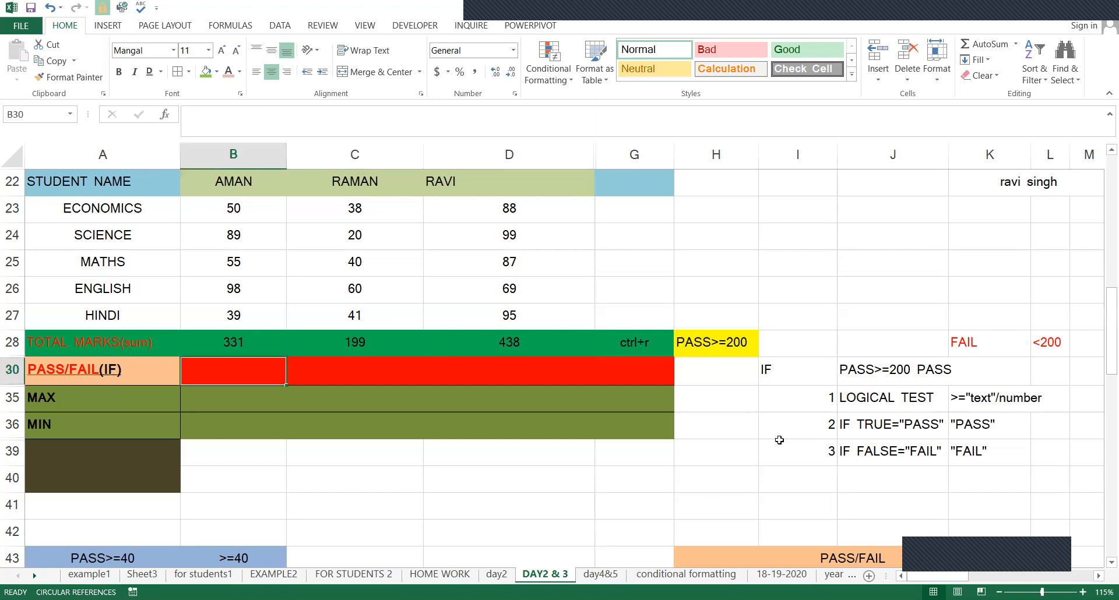
left_click(831, 396)
left_click(801, 371)
left_click(810, 401)
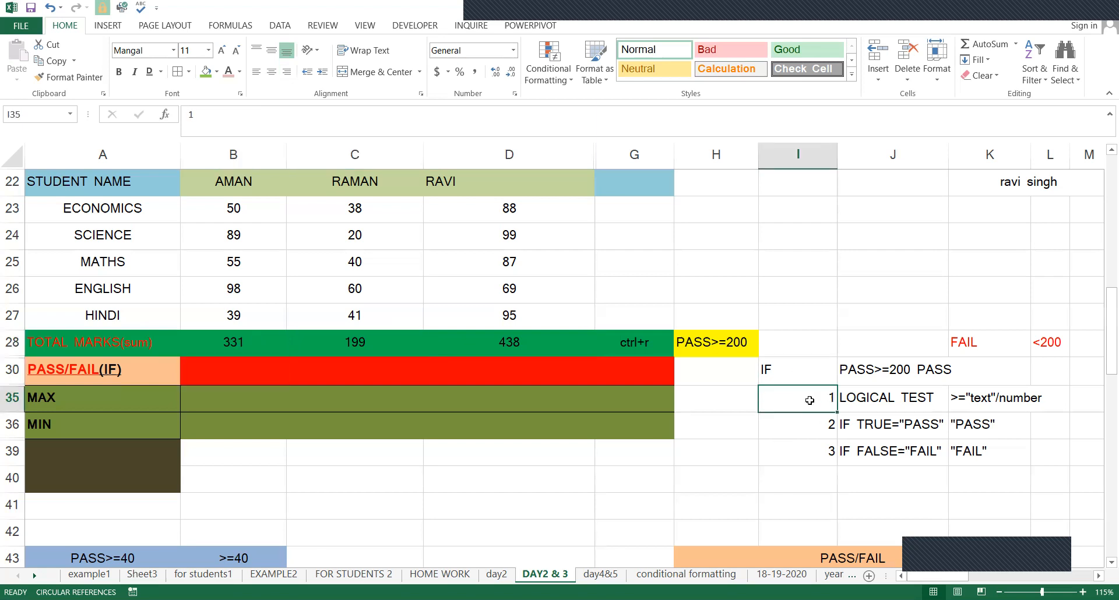
left_click(893, 405)
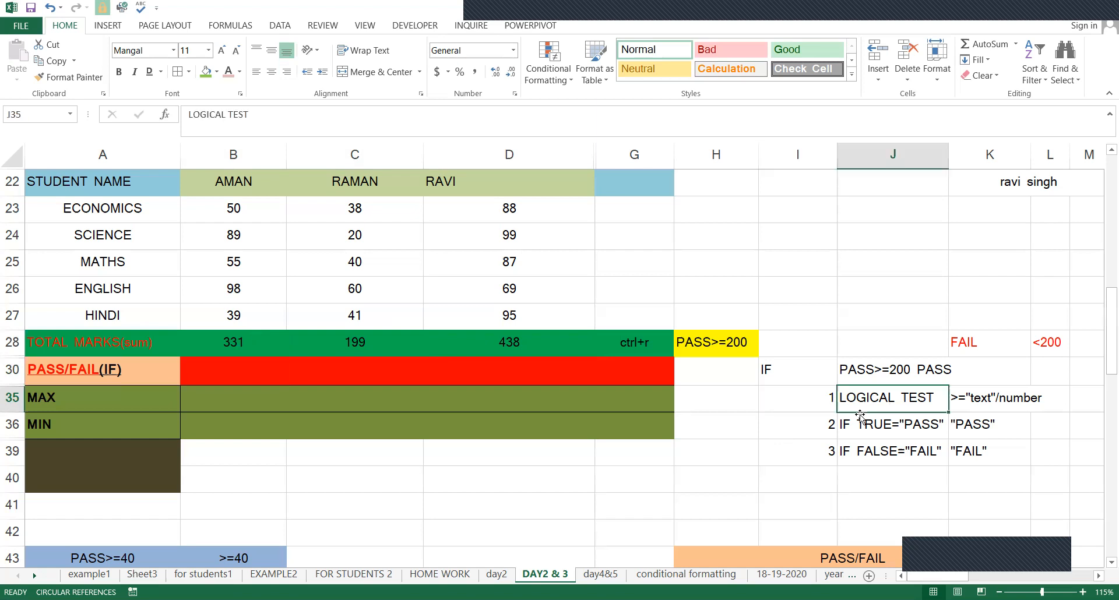
left_click(818, 420)
left_click(899, 436)
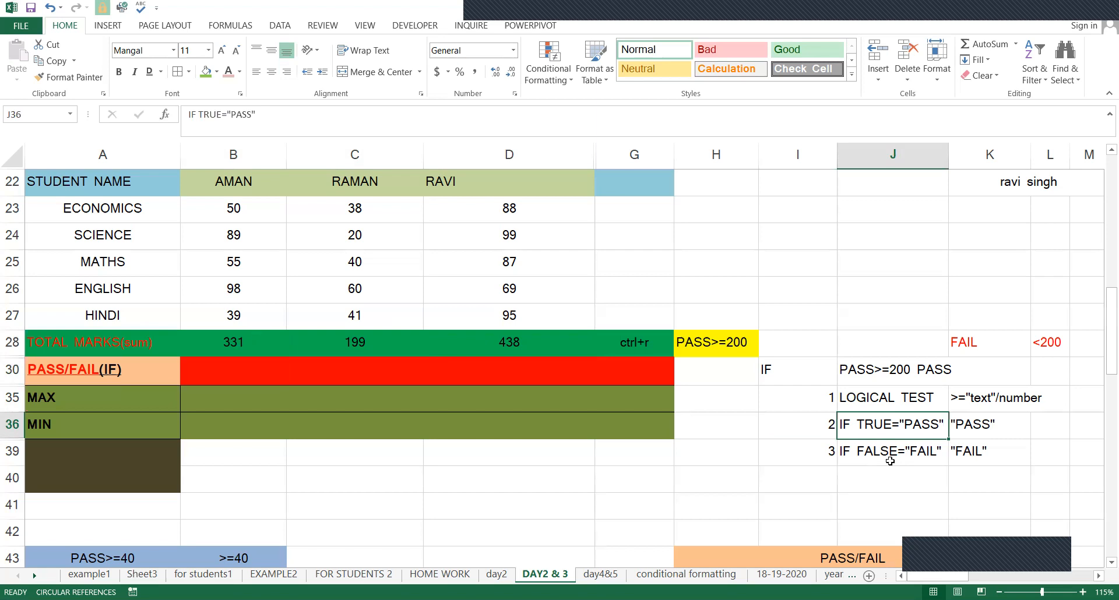
left_click(868, 452)
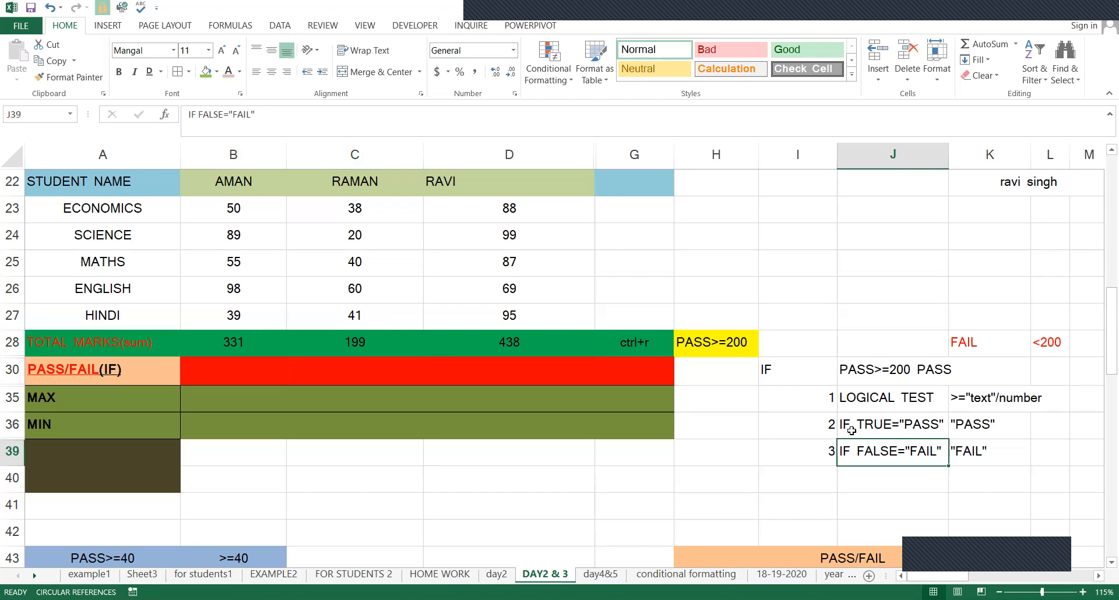
left_click(860, 402)
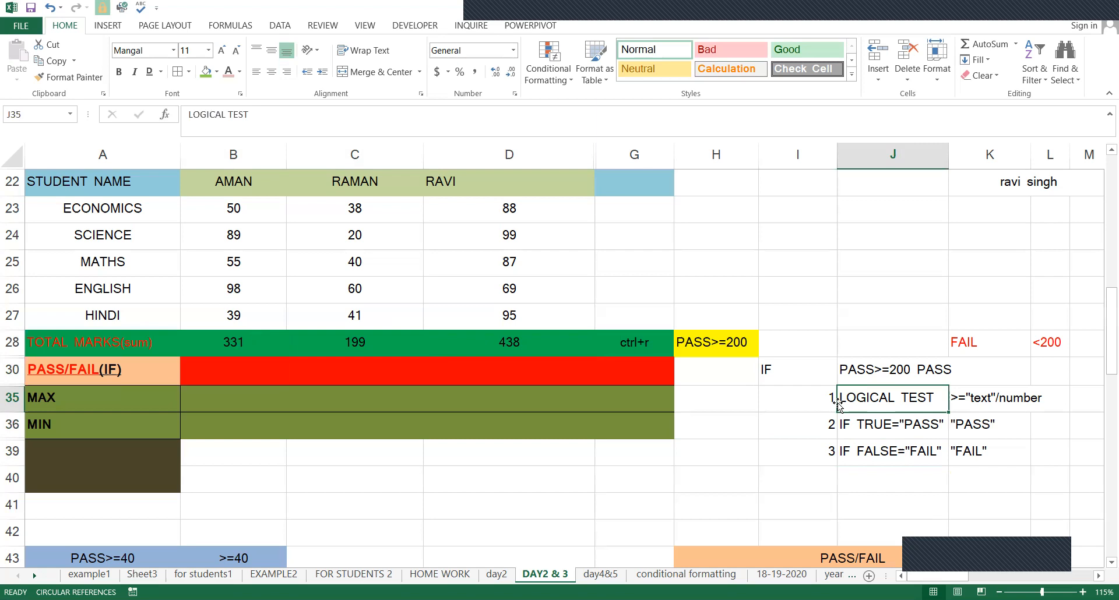
- AutoFit column K to the width of the logical test note in K35
left_click(1011, 399)
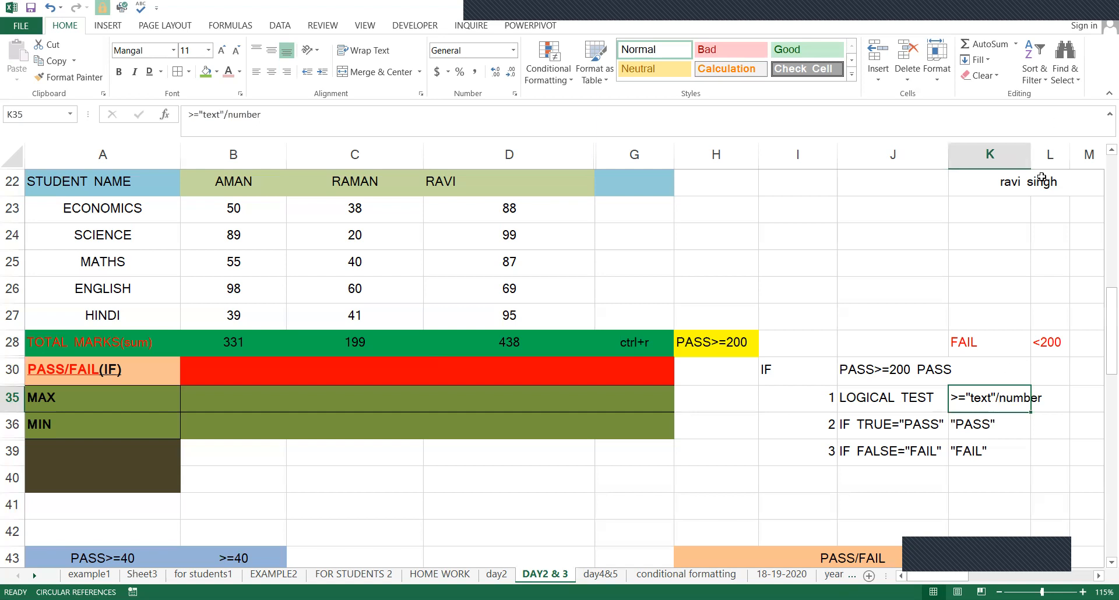
double_click(1030, 154)
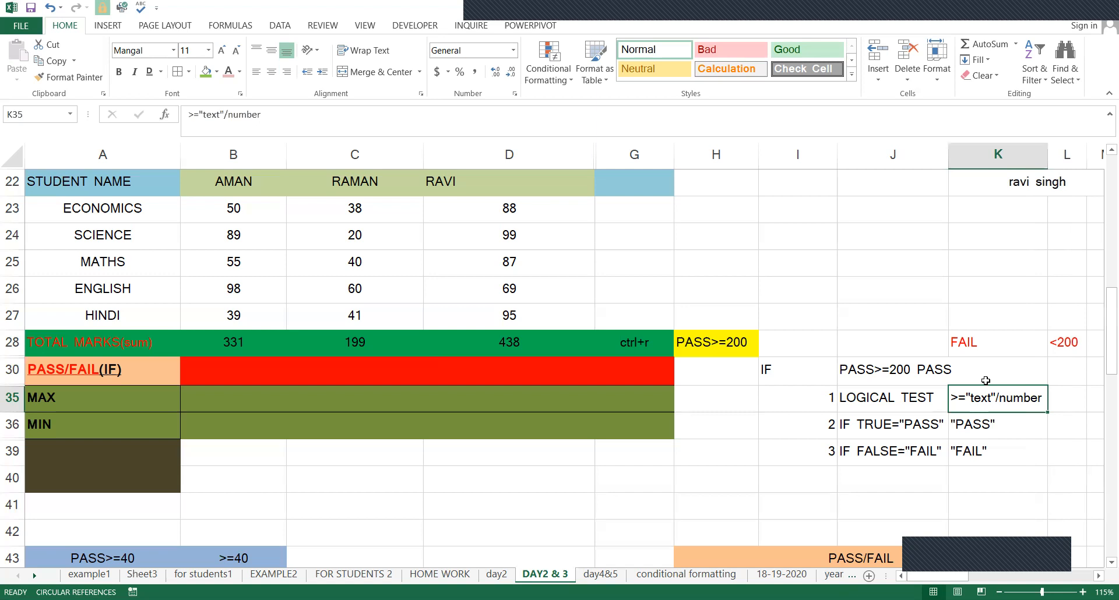
key("Left")
key("Up")
key("Down")
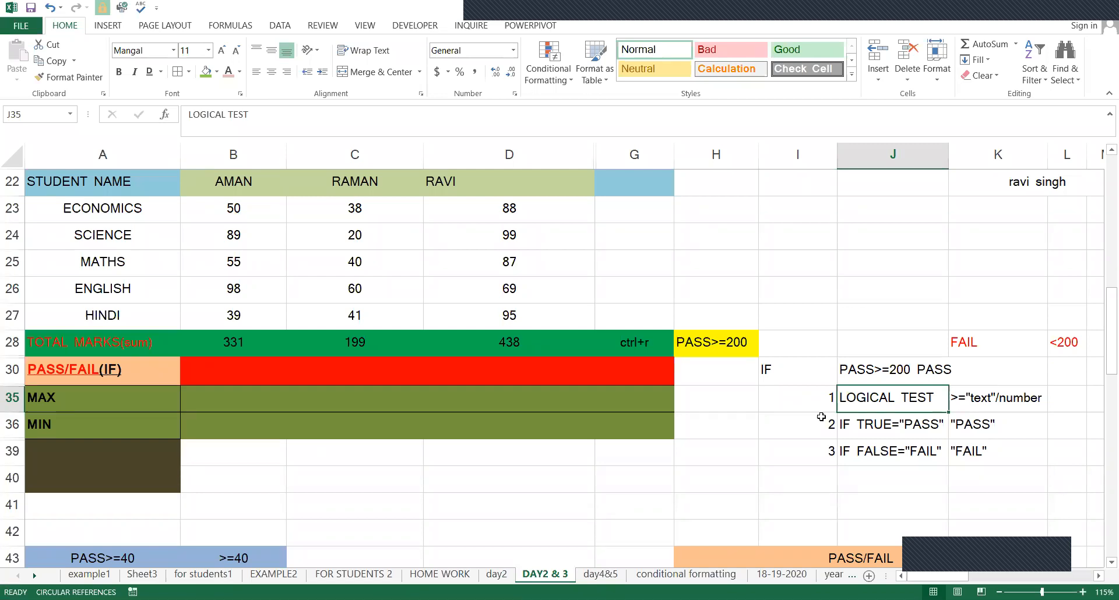
- Enter the placeholder text pass/fail in B30, the first student's result cell
left_click(228, 368)
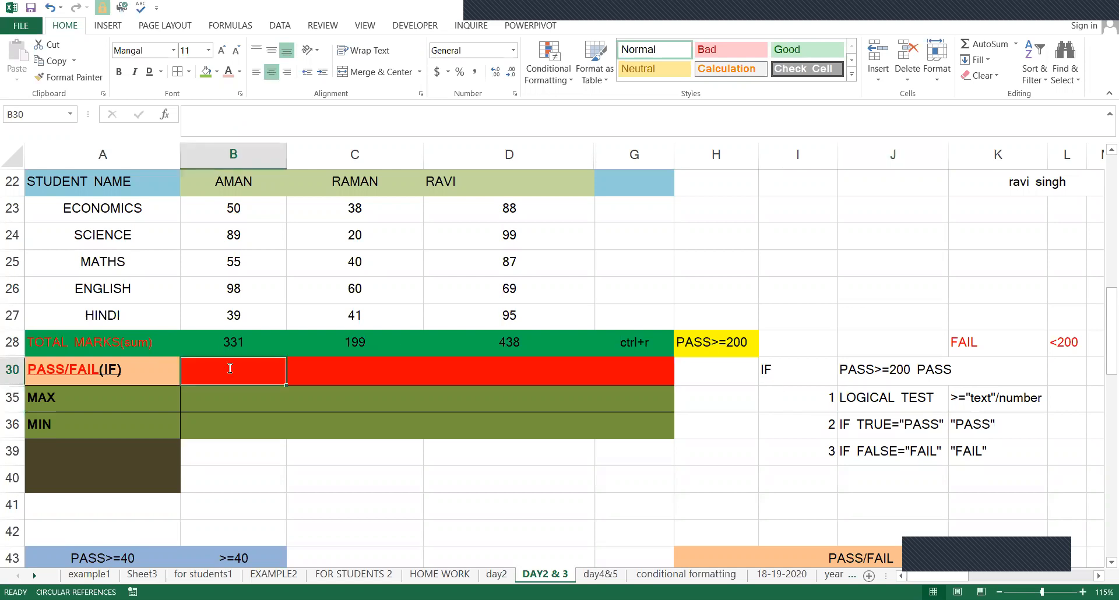
type("pass/fail")
key("ctrl+Return")
- Relate the first student's total and the PASS>=200 criterion to the three IF arguments noted in J35:J39
left_click(241, 347)
left_click(729, 333)
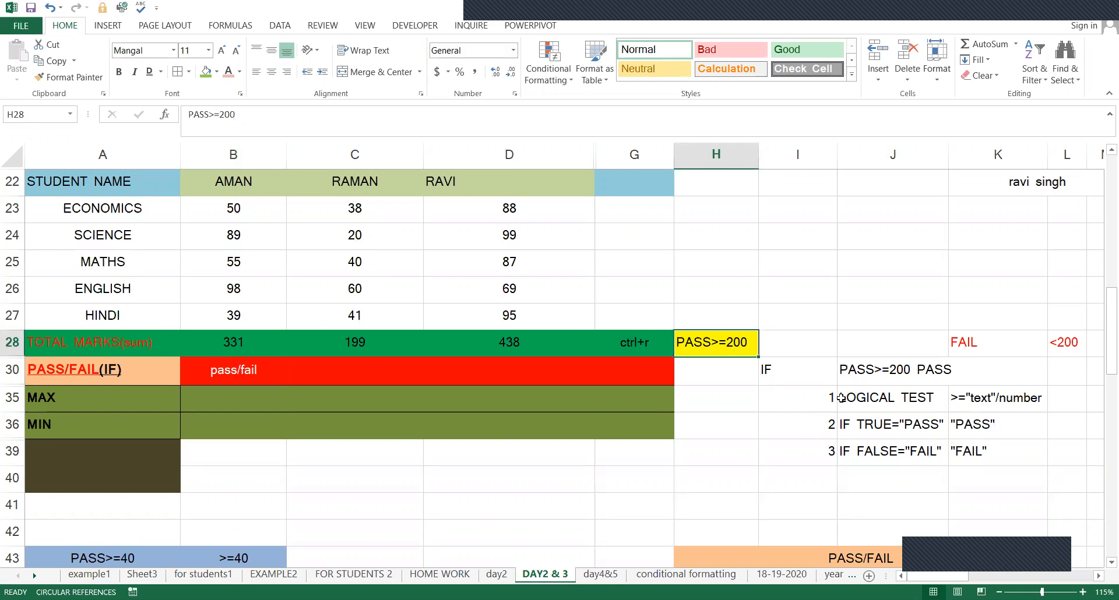
left_click(874, 399)
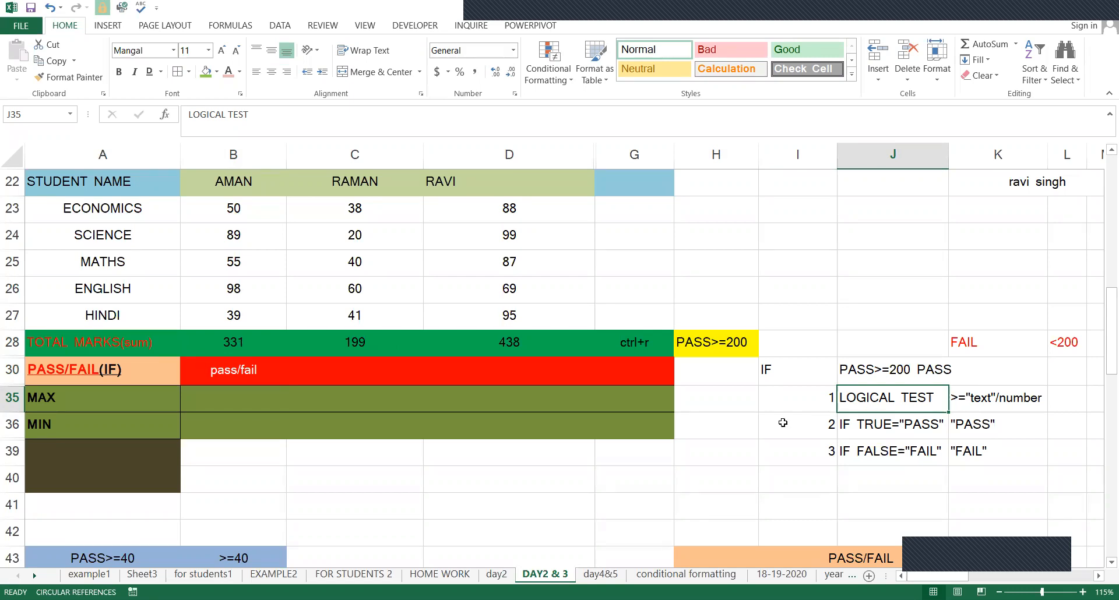
left_click(839, 434)
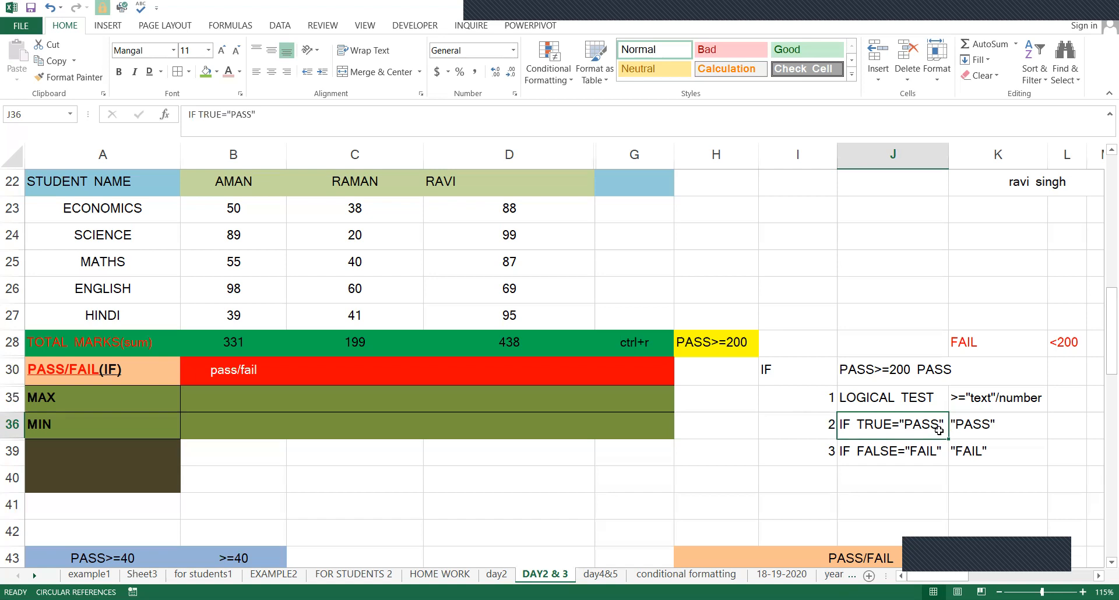
left_click(909, 447)
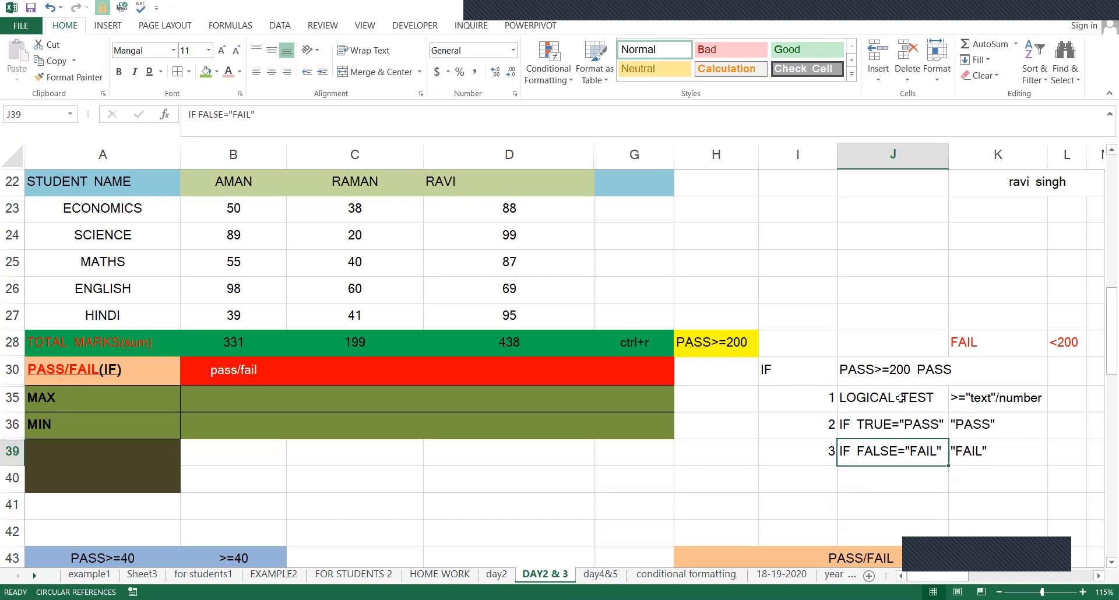
left_click(900, 398)
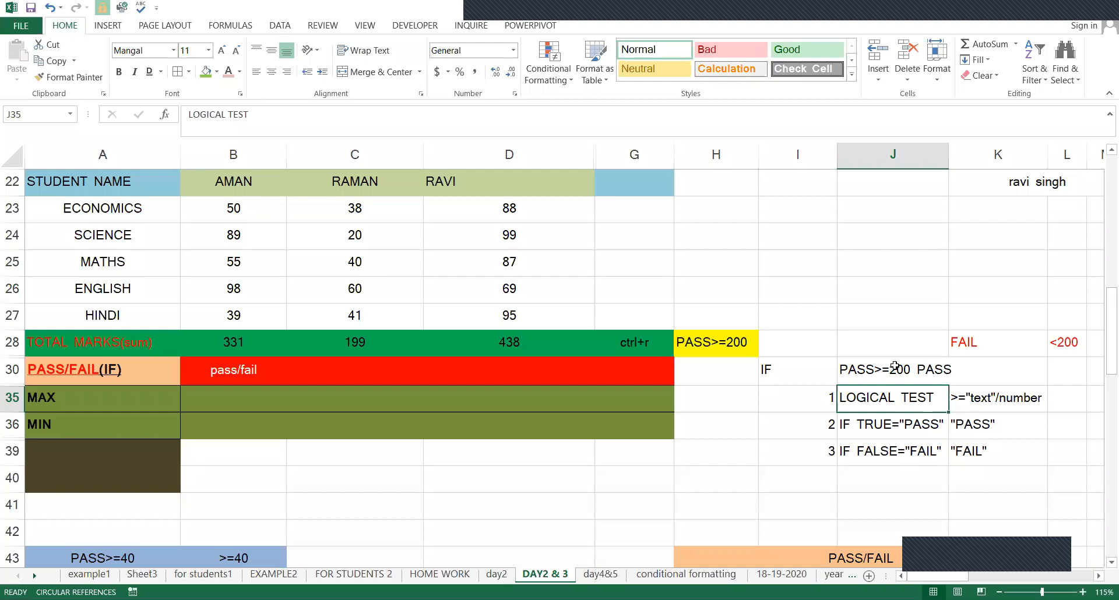
left_click(895, 366)
left_click(902, 401)
left_click(892, 427)
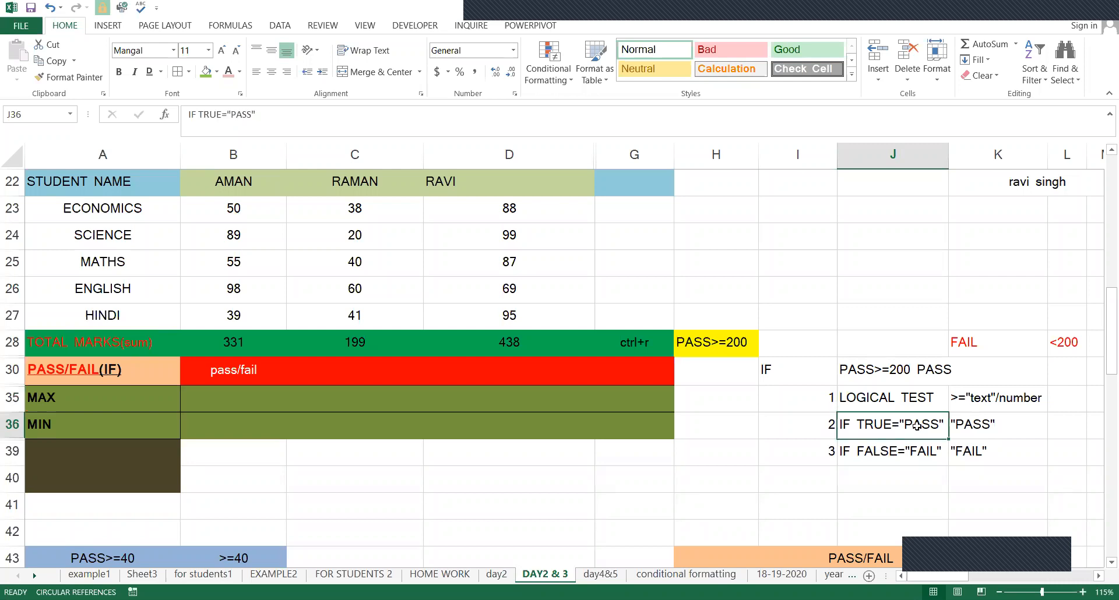
left_click(906, 455)
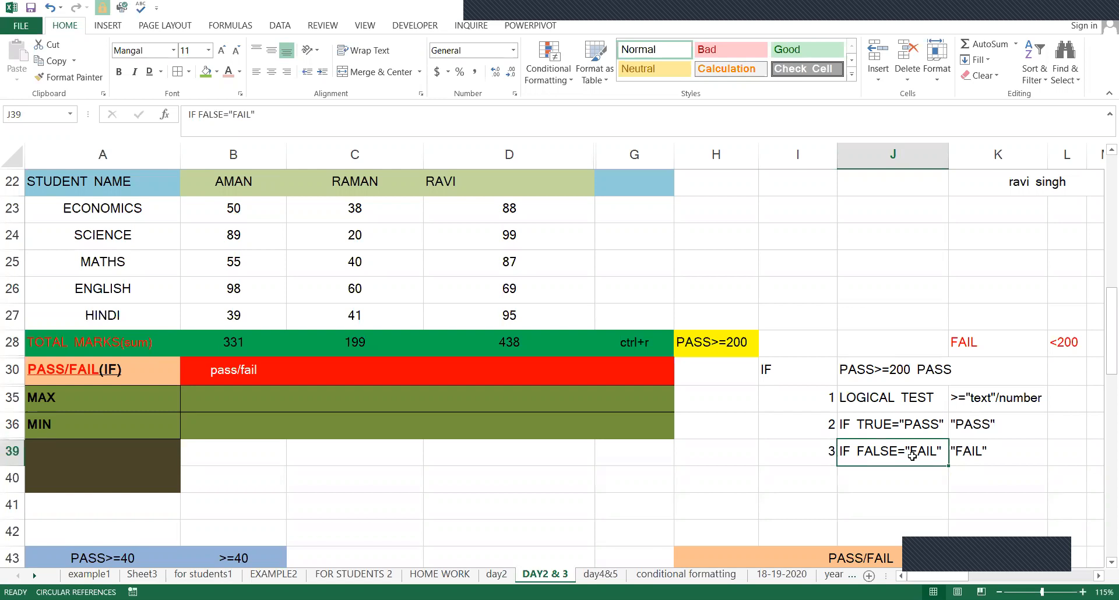
- Delete the placeholder text from the first student's pass/fail cell, B30
key("Up")
key("Home")
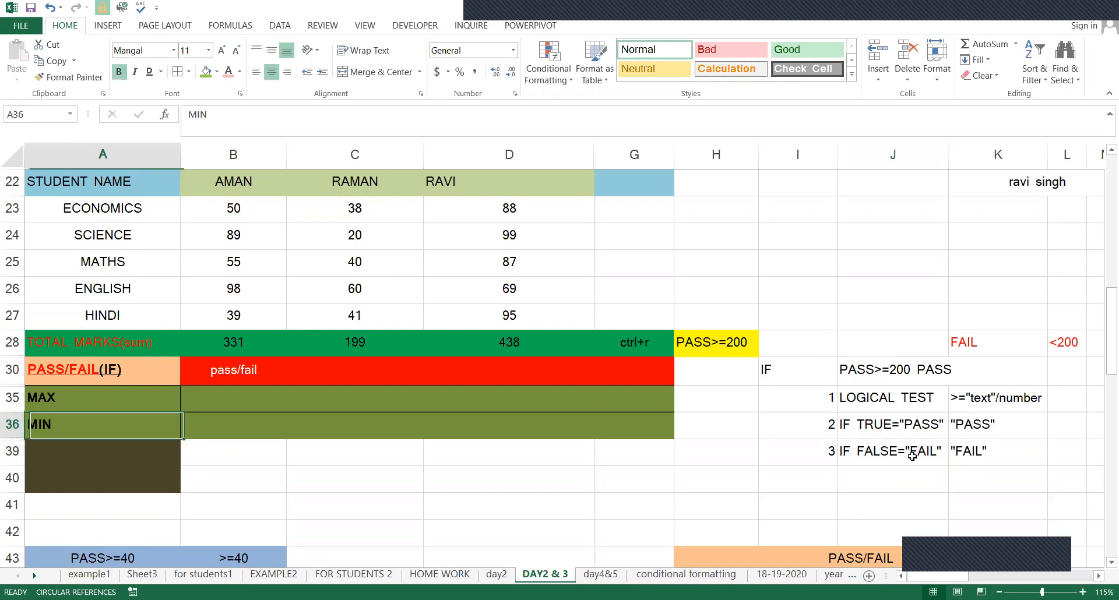
key("Up")
key("Up")
key("Up")
key("Right")
key("Down")
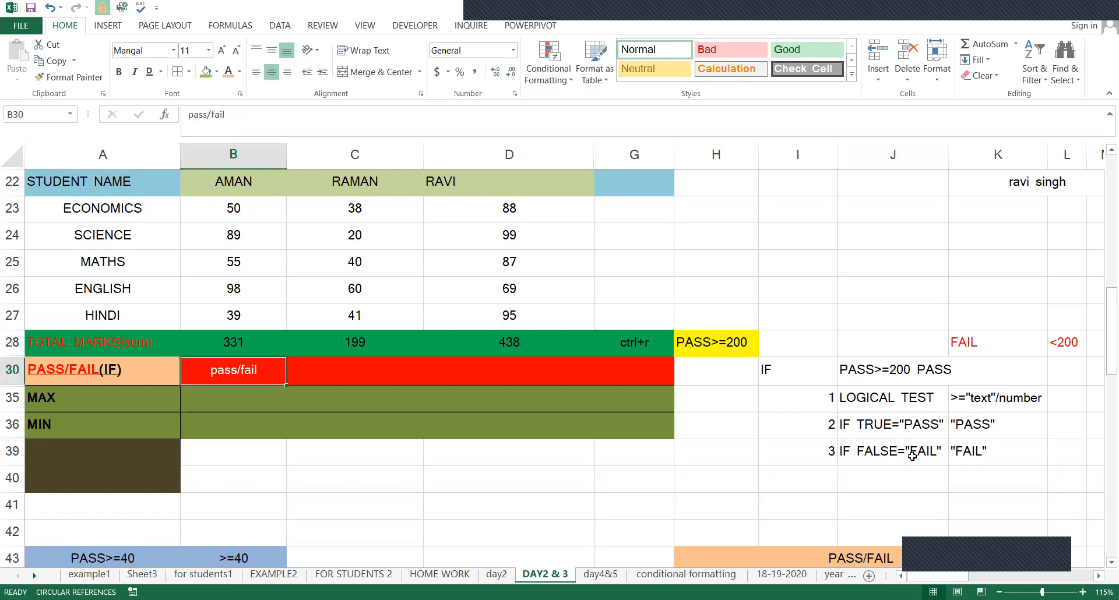
key("Delete")
key("ctrl+Up")
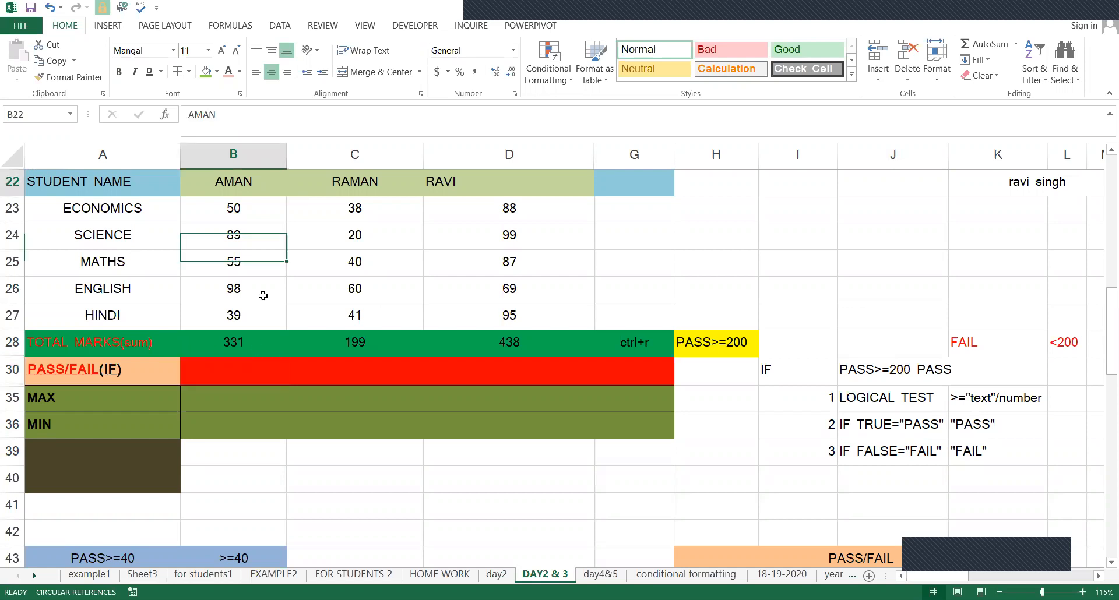
left_click(255, 353)
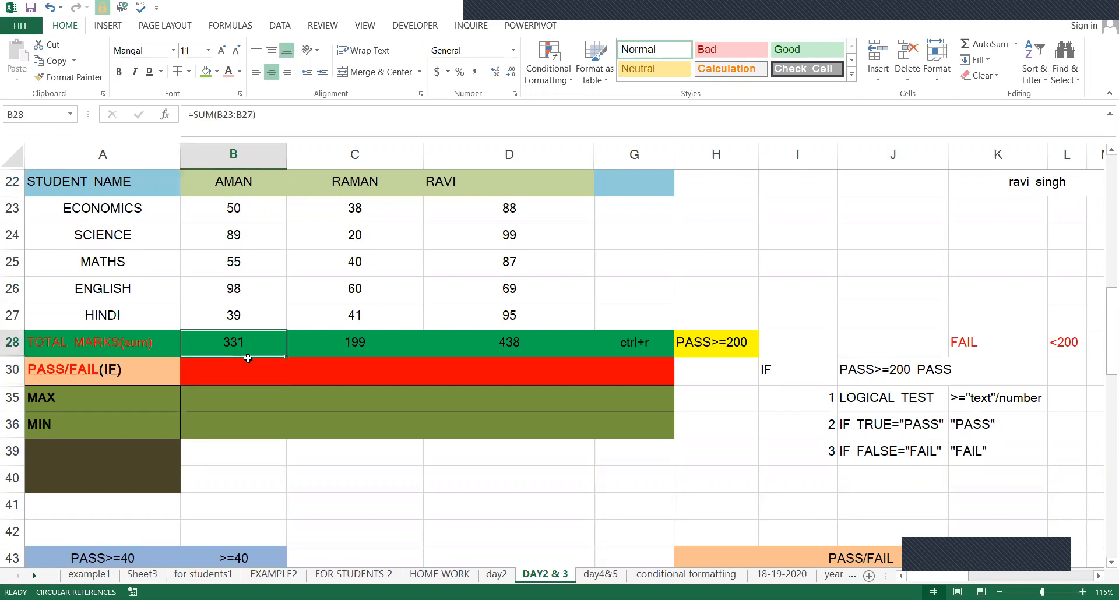
left_click(344, 346)
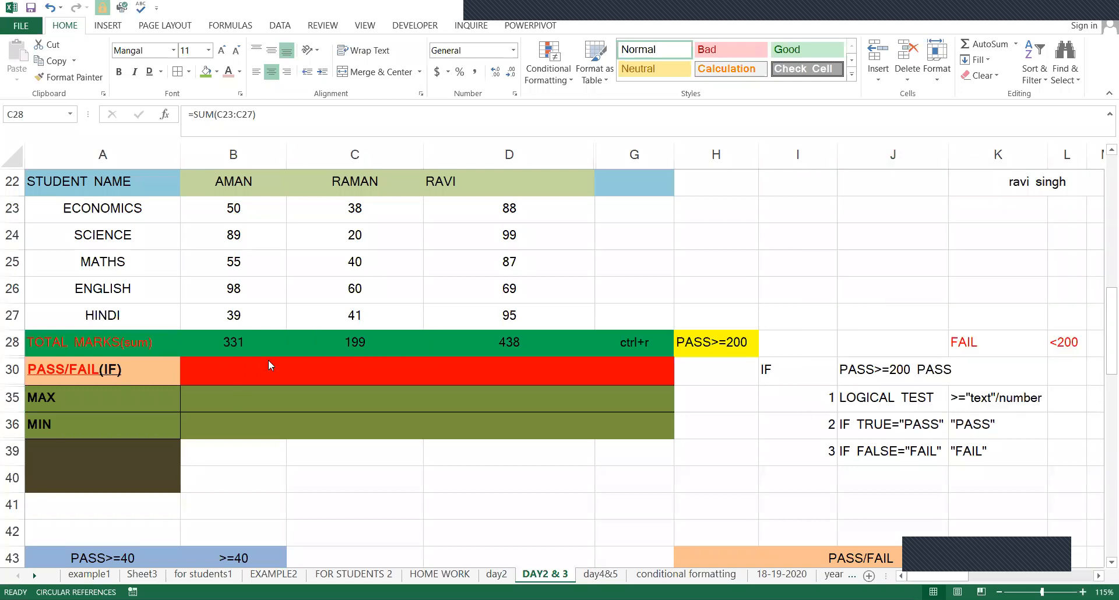
left_click(312, 374)
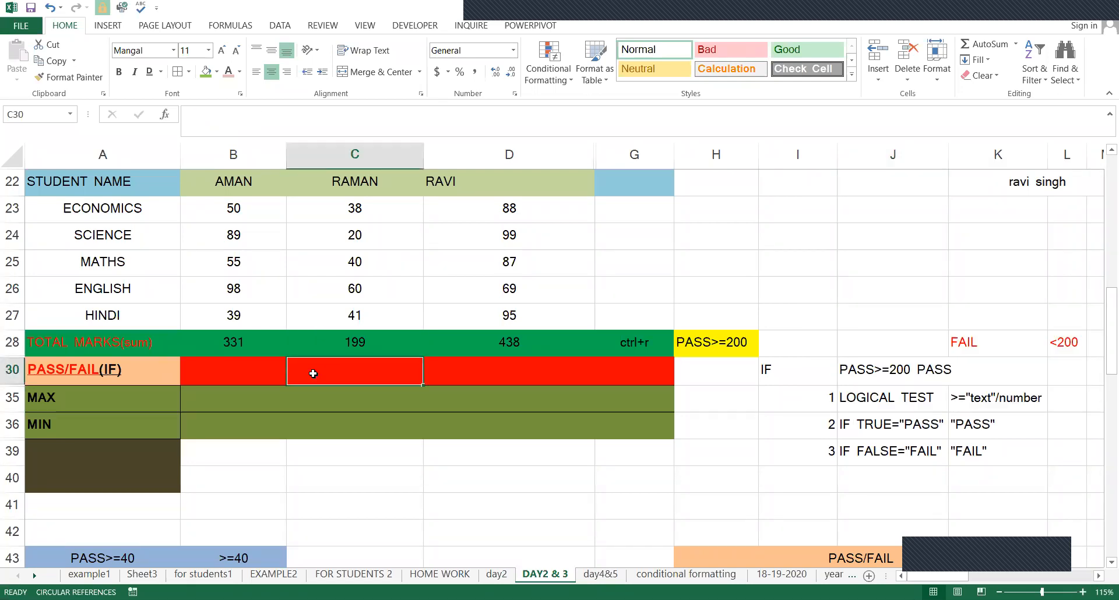
type("=")
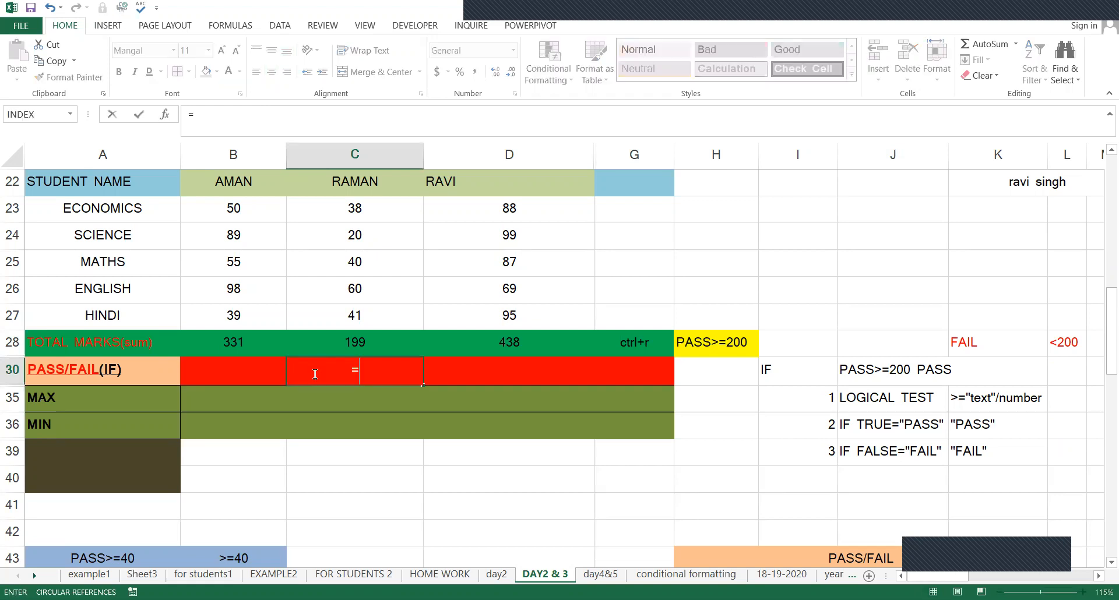
key("Escape")
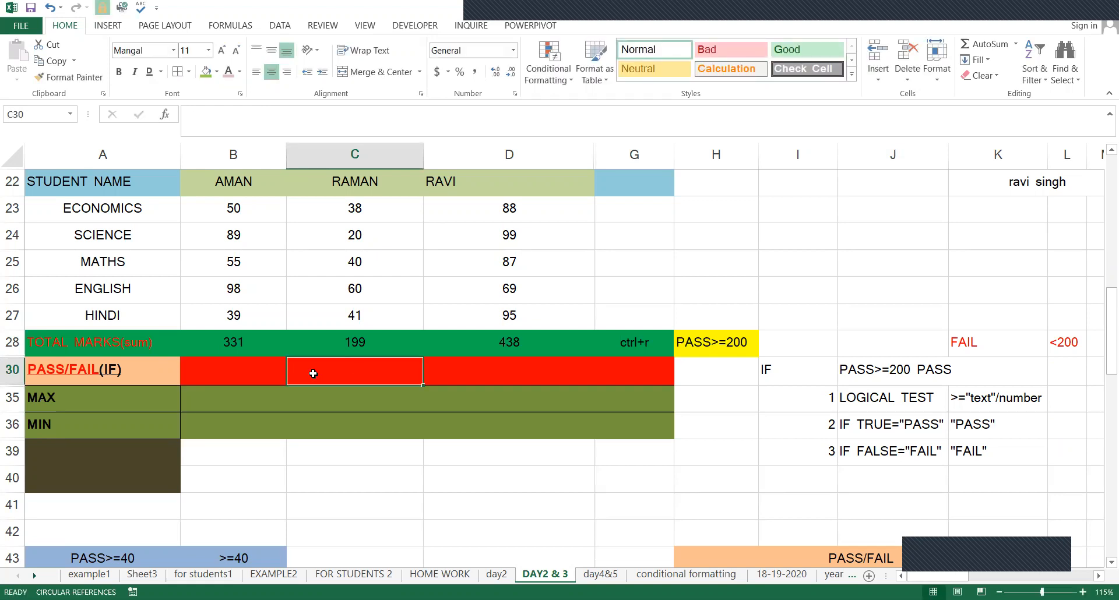
- Review the equal sign, syntax and arguments columns in the HOW TO APPLY FORMULA IN EXCEL table above the marks
scroll(215, 416, "up", 4)
left_click(201, 353)
left_click(348, 355)
left_click(486, 371)
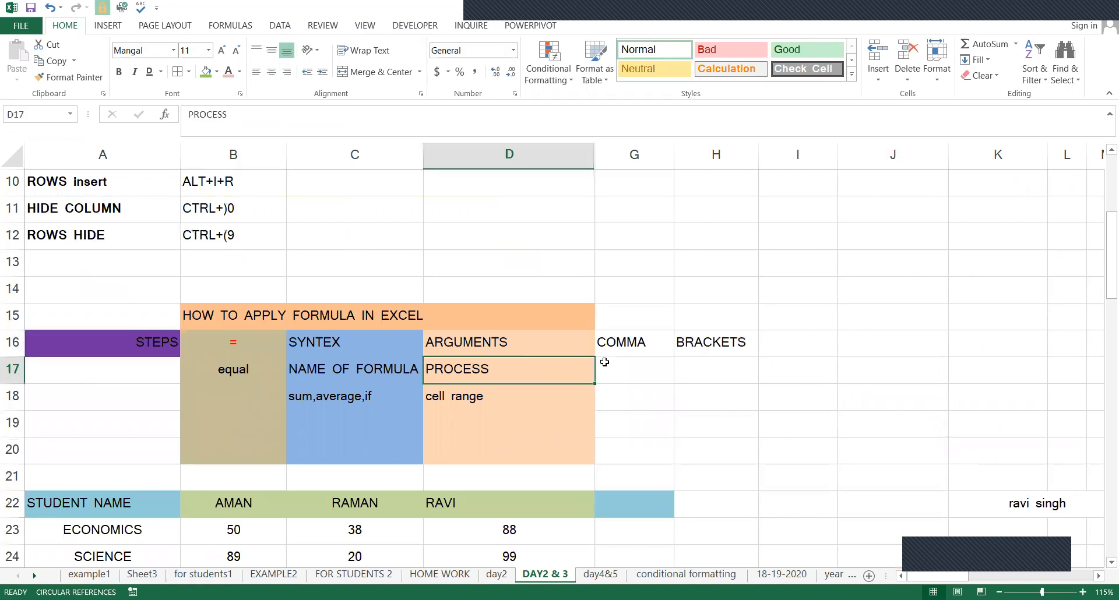
- Begin an IF formula in C30, the second student's result cell, with the logical test C28>=200
scroll(604, 362, "down", 4)
left_click(367, 370)
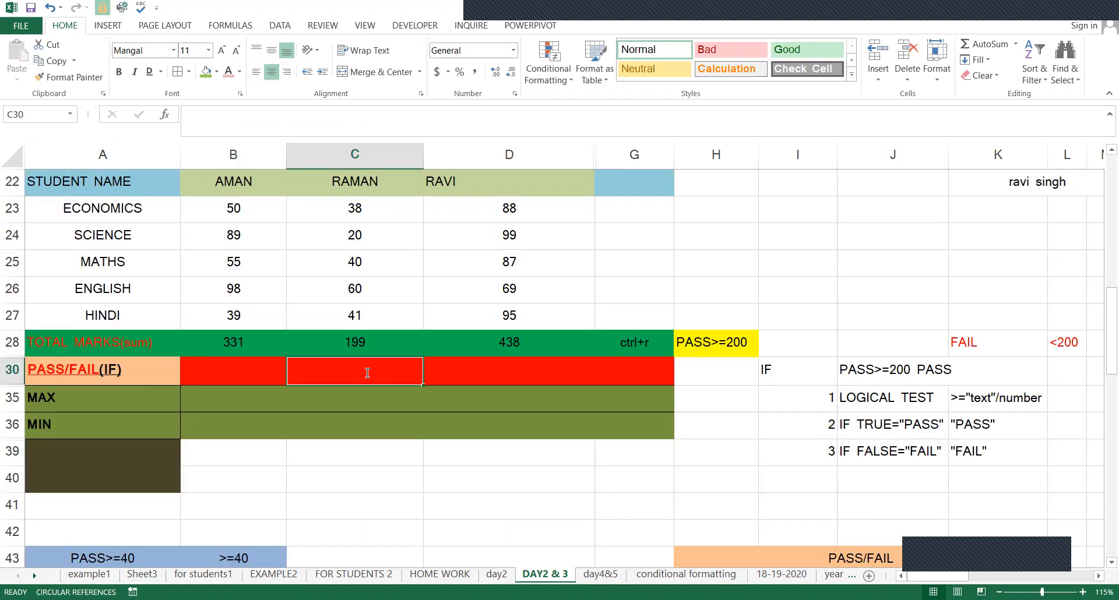
type("=")
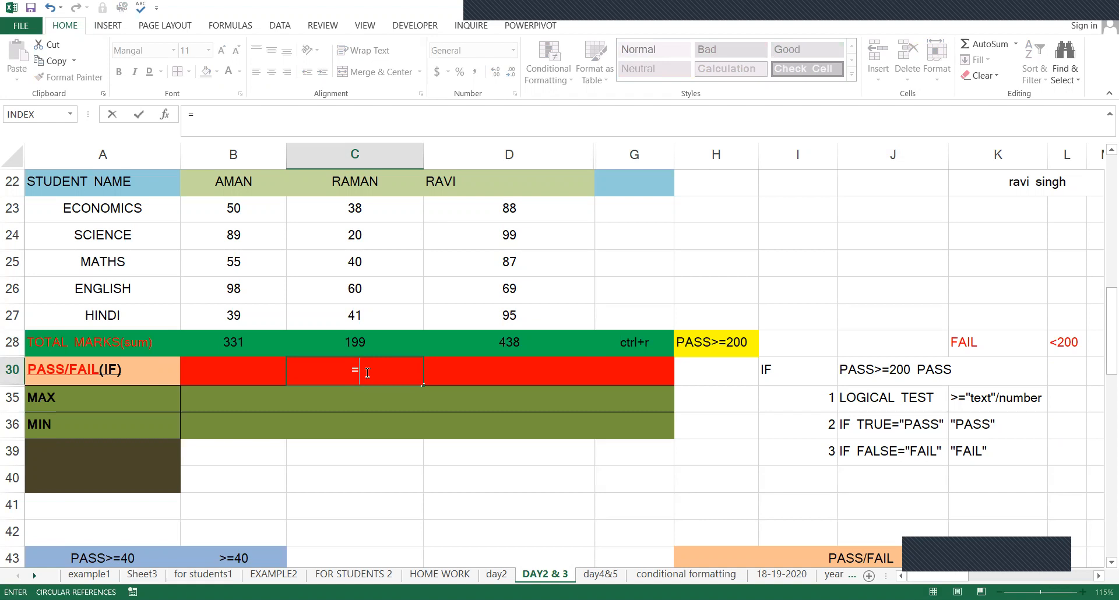
type("if")
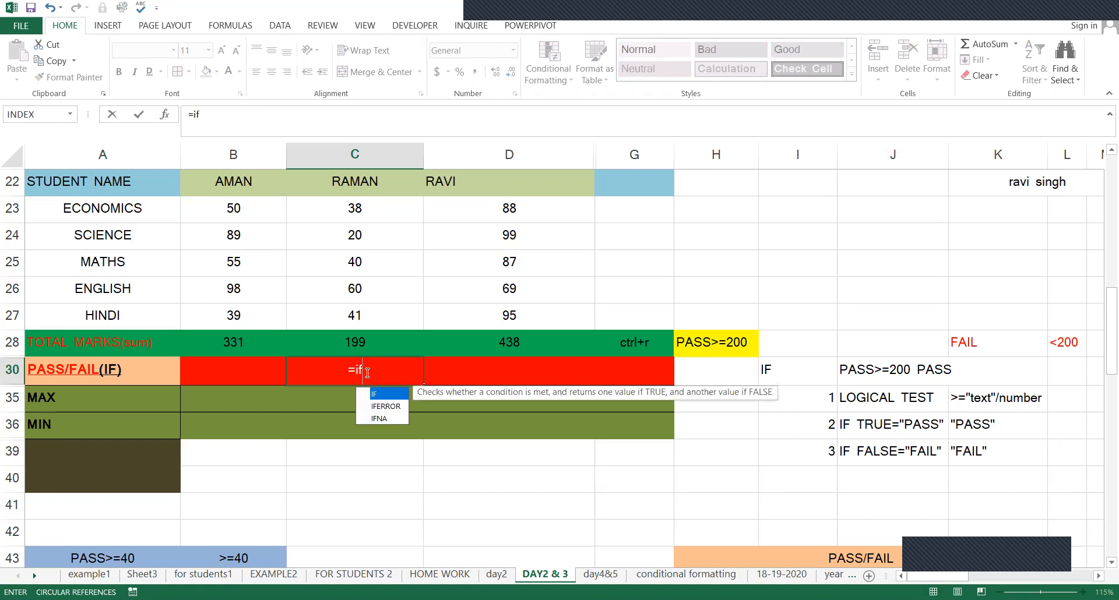
key("Tab")
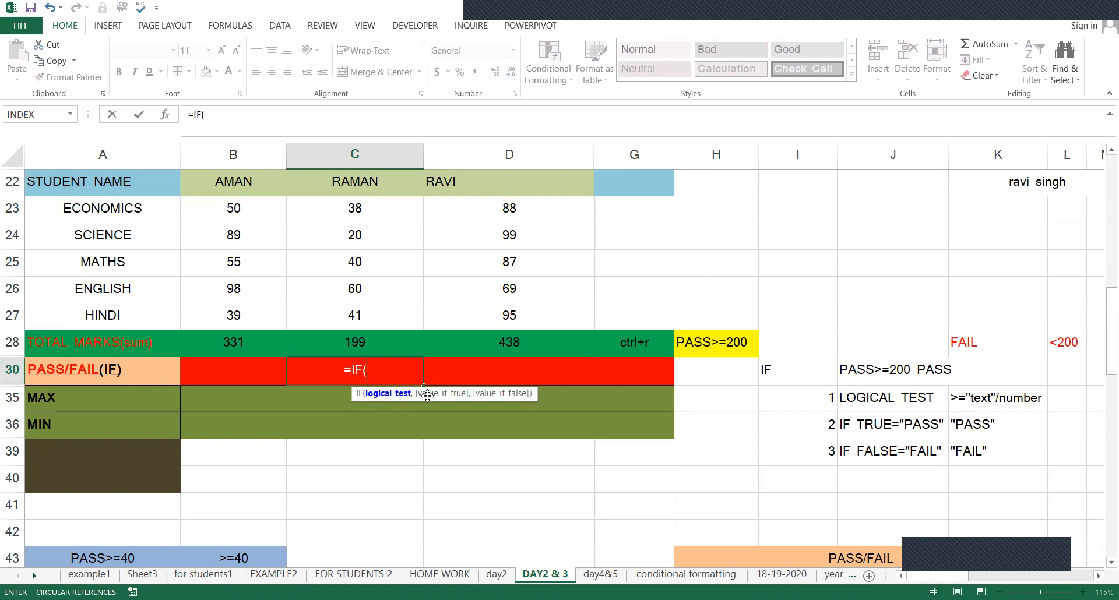
left_click_drag(445, 367, 493, 372)
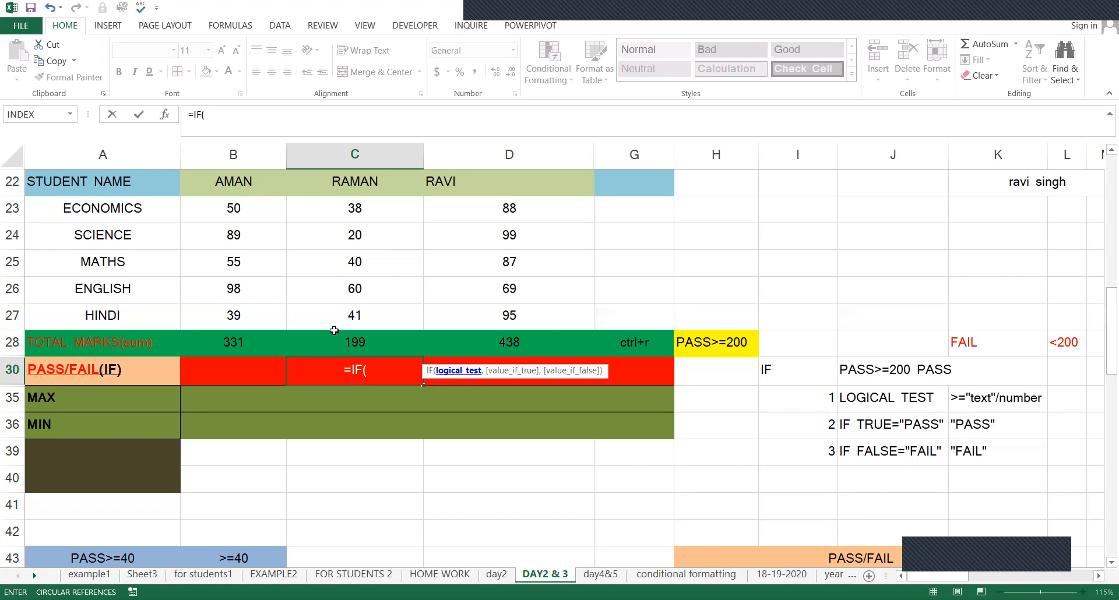
key("Up")
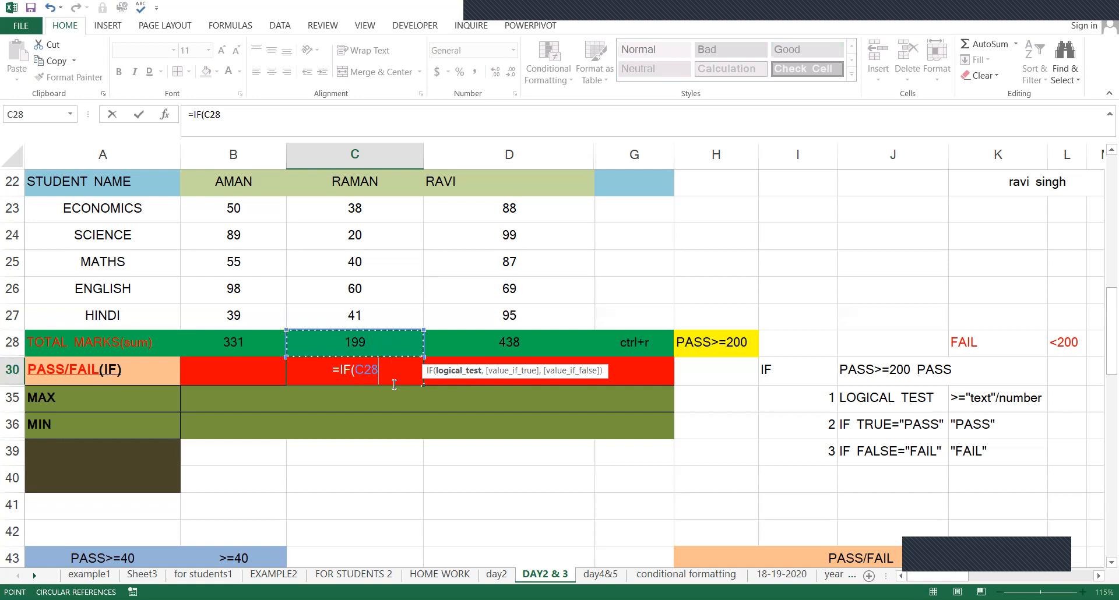
type(">=200")
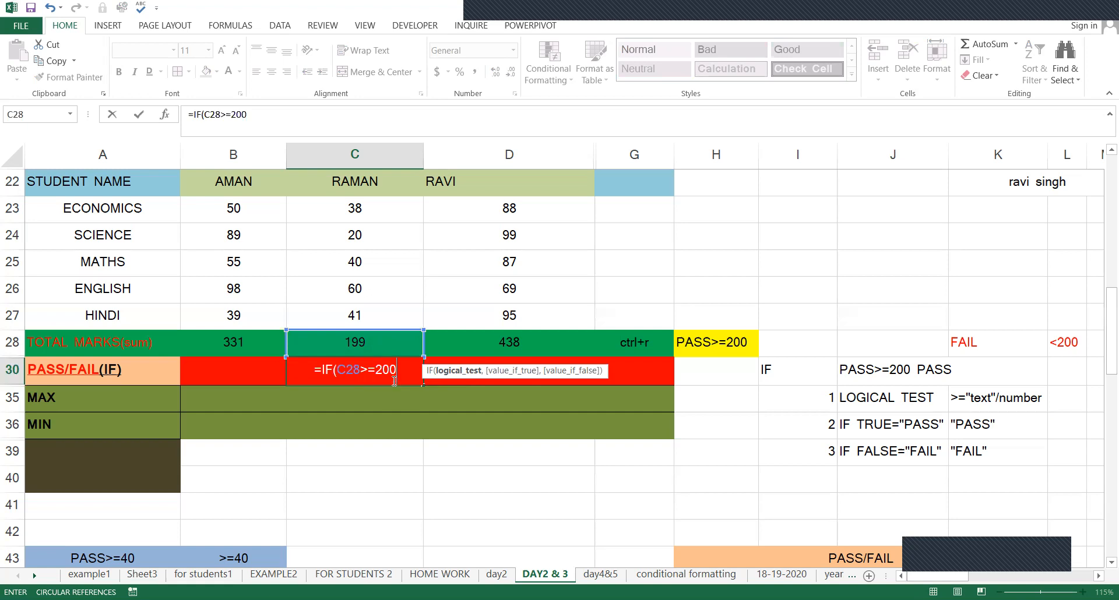
left_click_drag(394, 372, 337, 374)
left_click(397, 369)
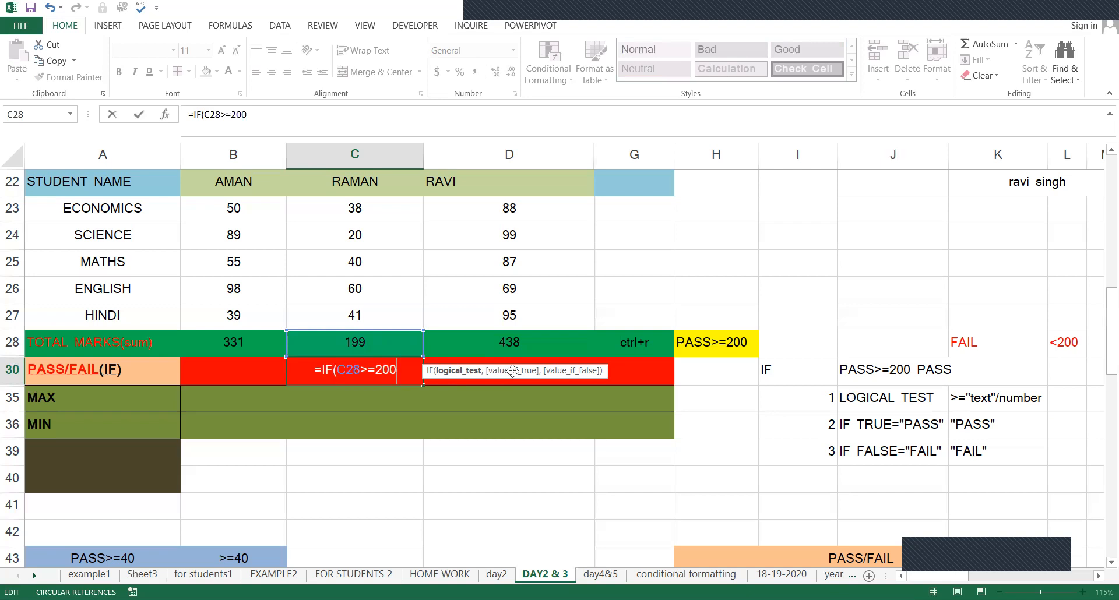
- Complete the IF formula in C30 with "pass" as value_if_true and "fail" as value_if_false
type(",")
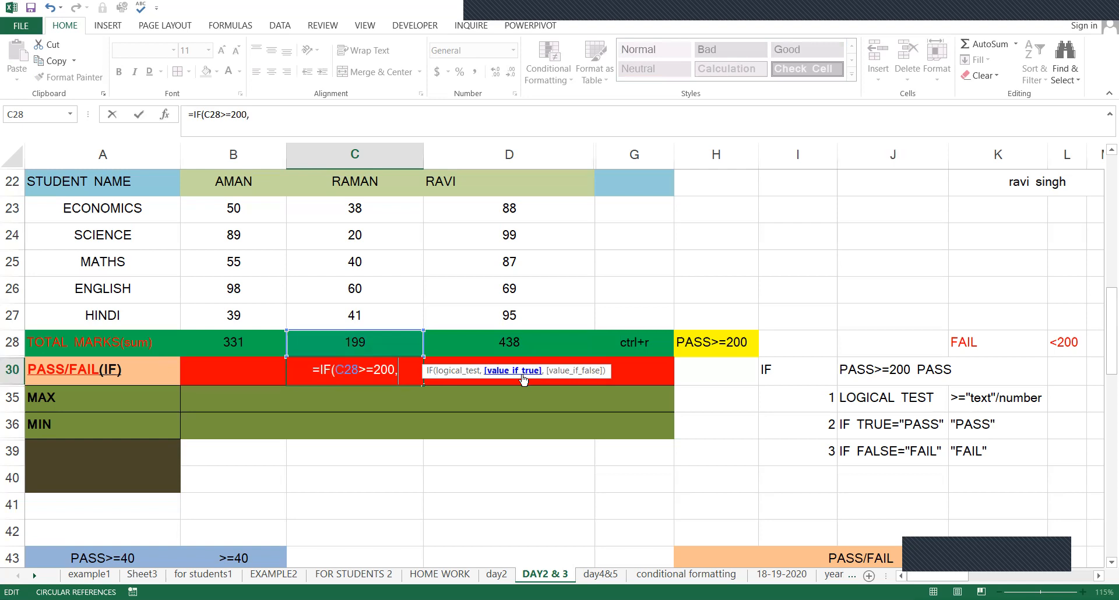
type("\"pass\"")
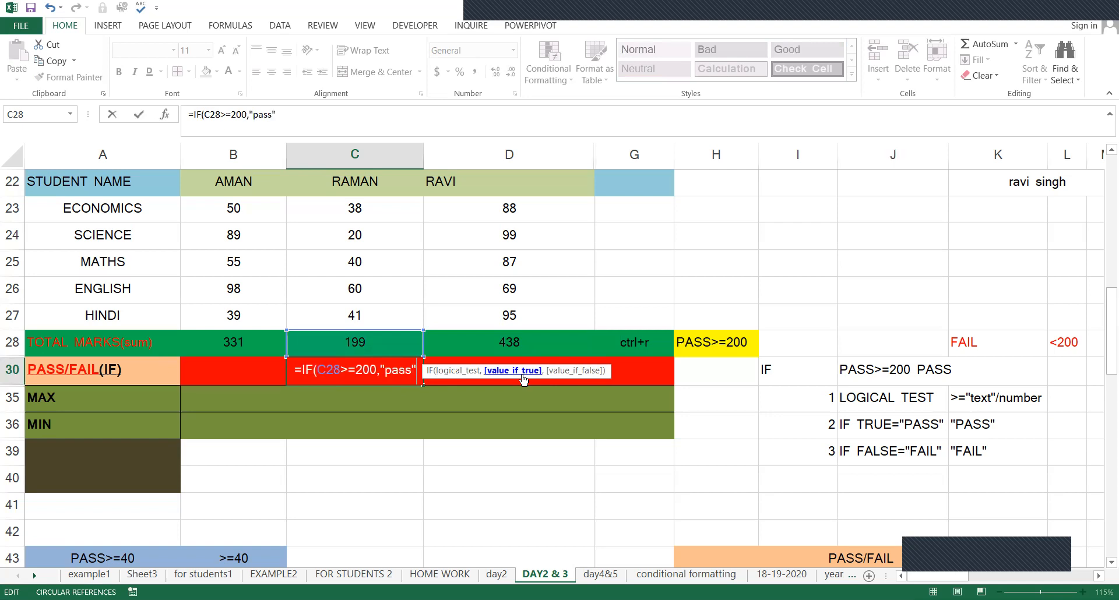
type(",")
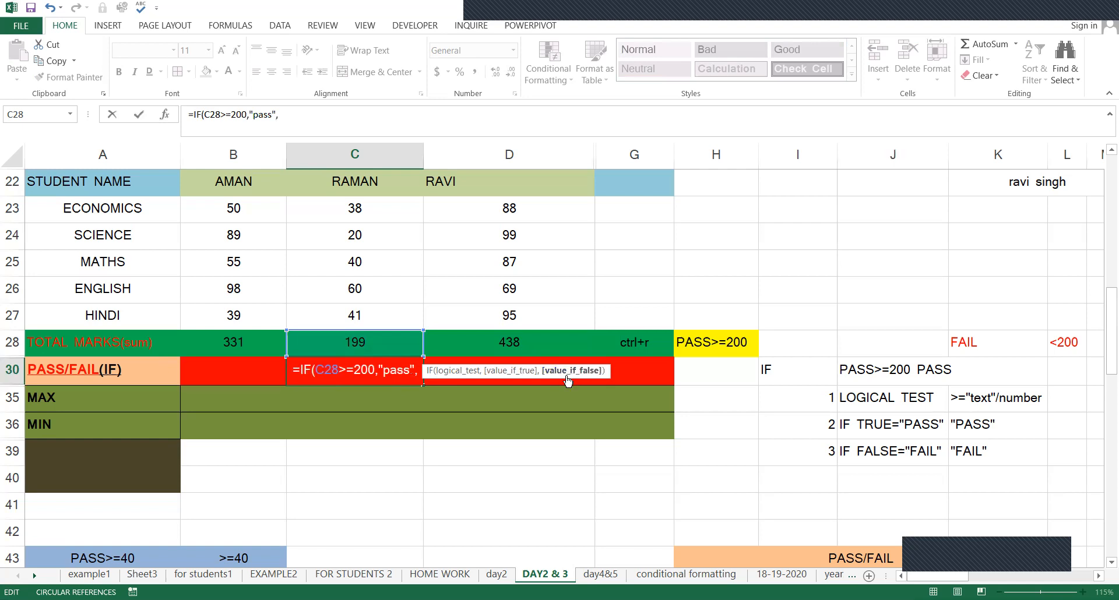
type("\"fail\")")
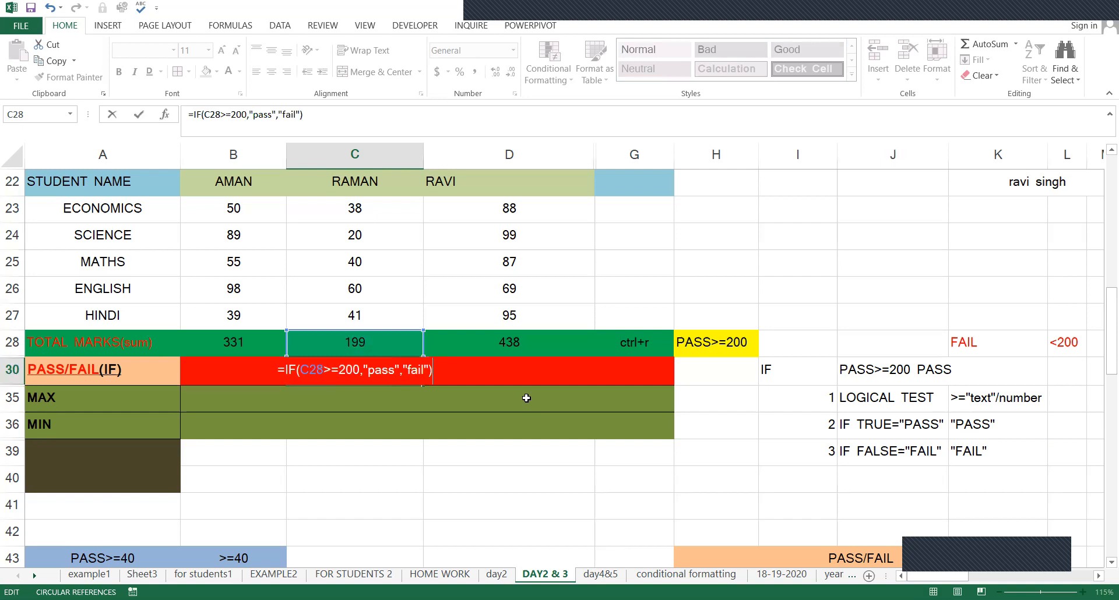
key("Return")
key("Up")
key("Up")
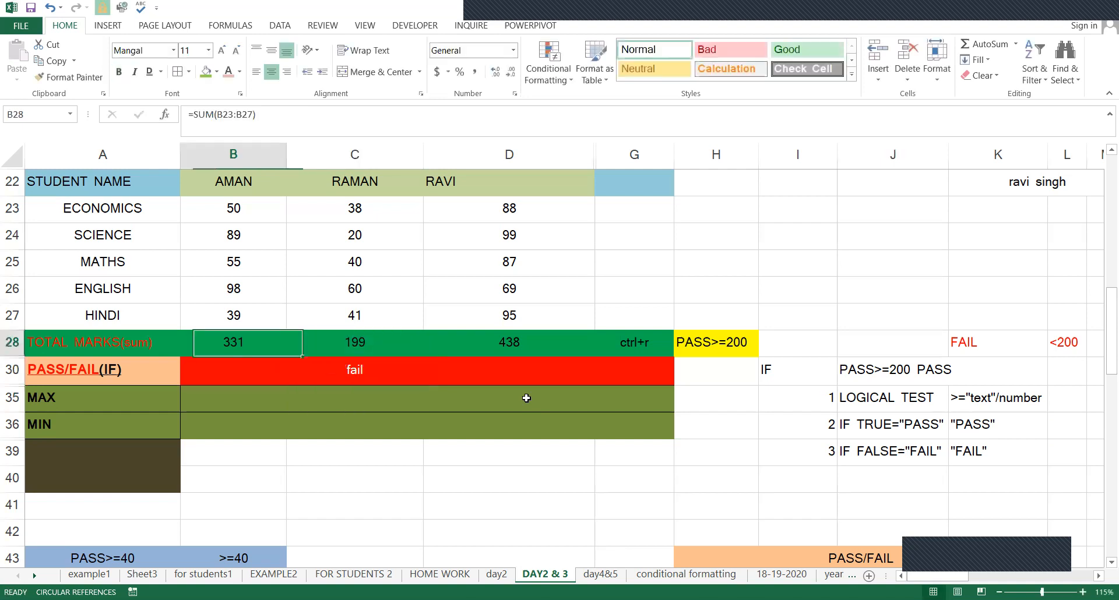
key("Down")
key("Right")
key("Left")
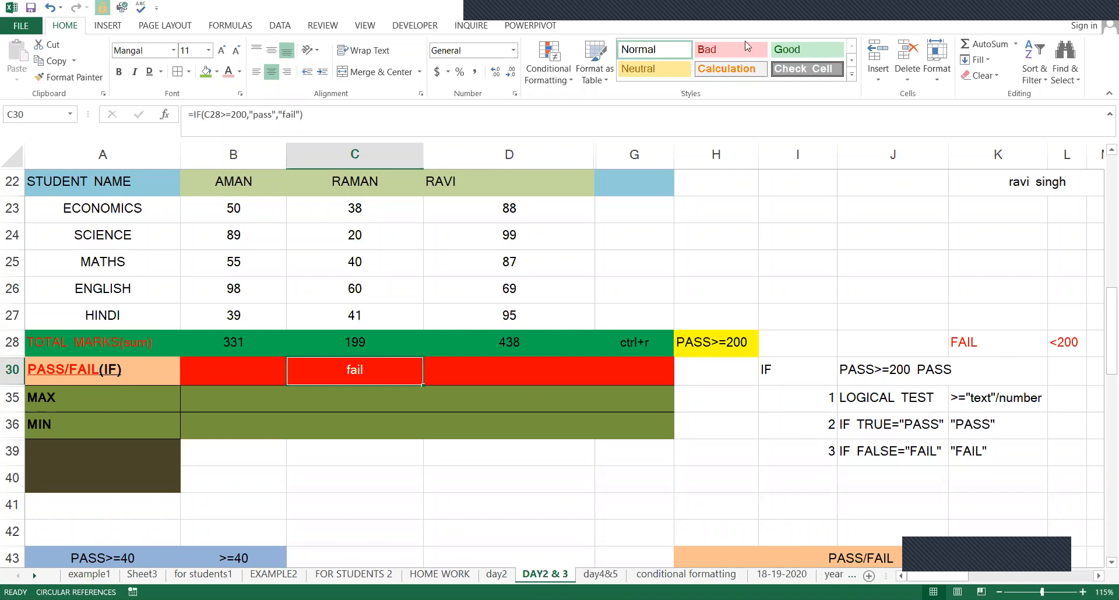
- Delete the IF formula from the second student's pass/fail cell, C30
left_click(488, 10)
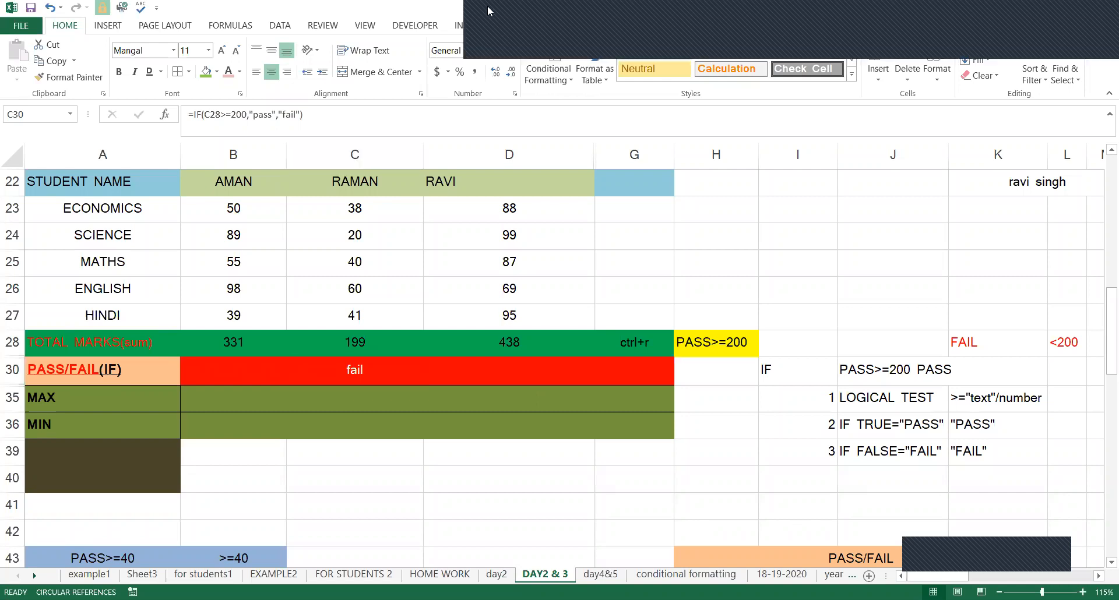
double_click(260, 371)
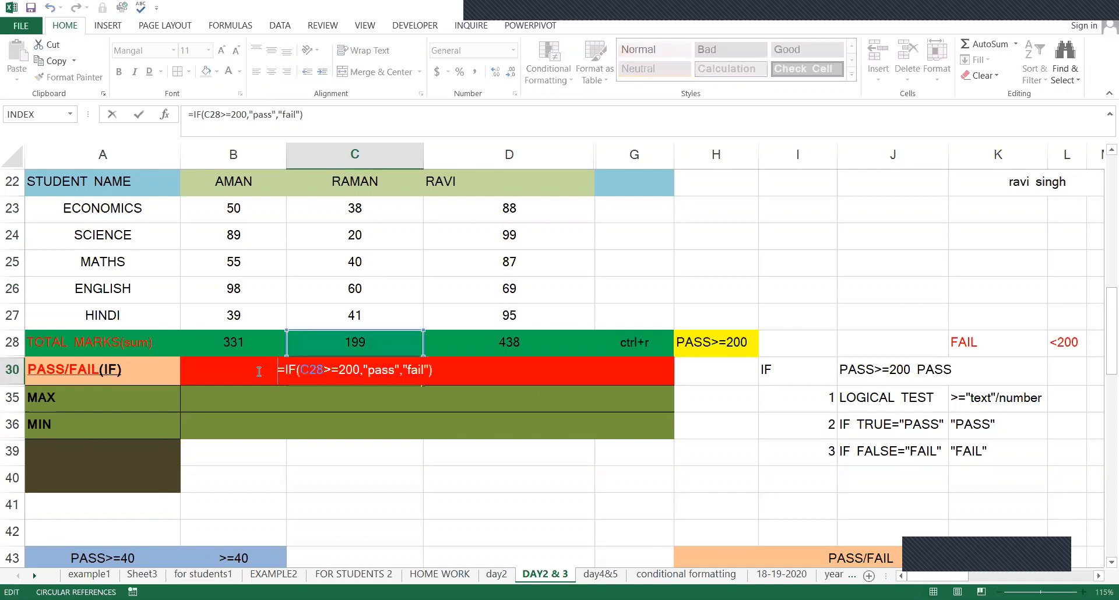
key("Return")
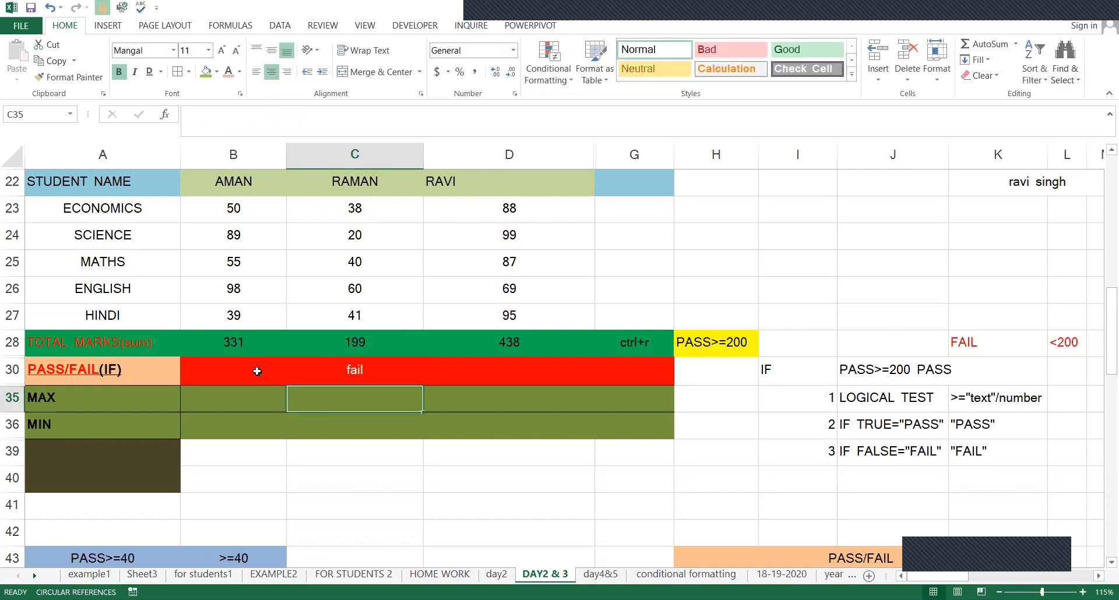
left_click(257, 371)
key("Right")
key("Delete")
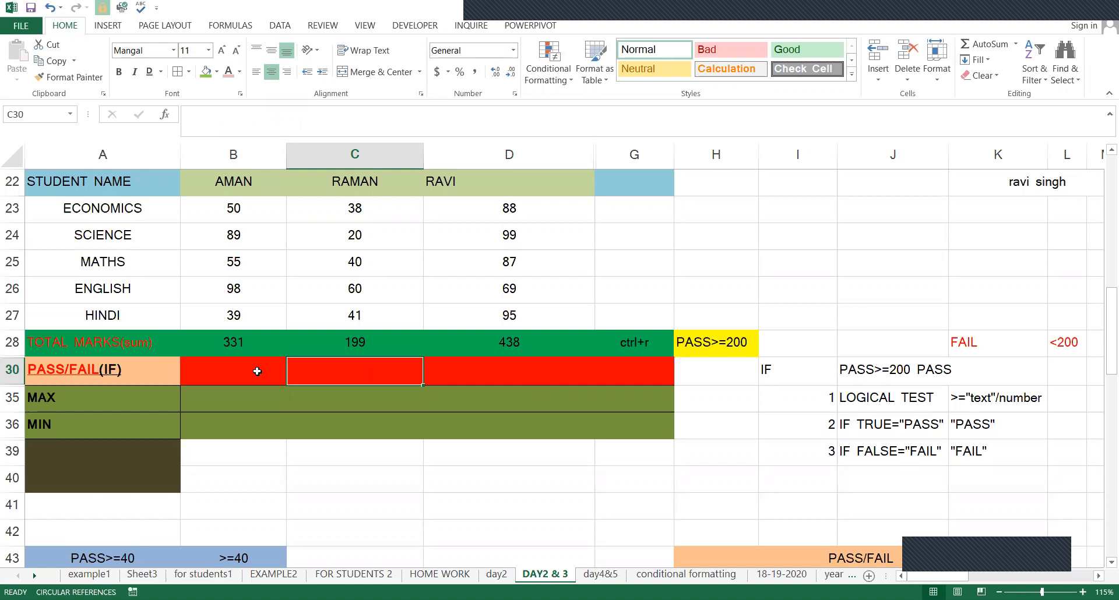
key("Up")
key("Right")
key("Right")
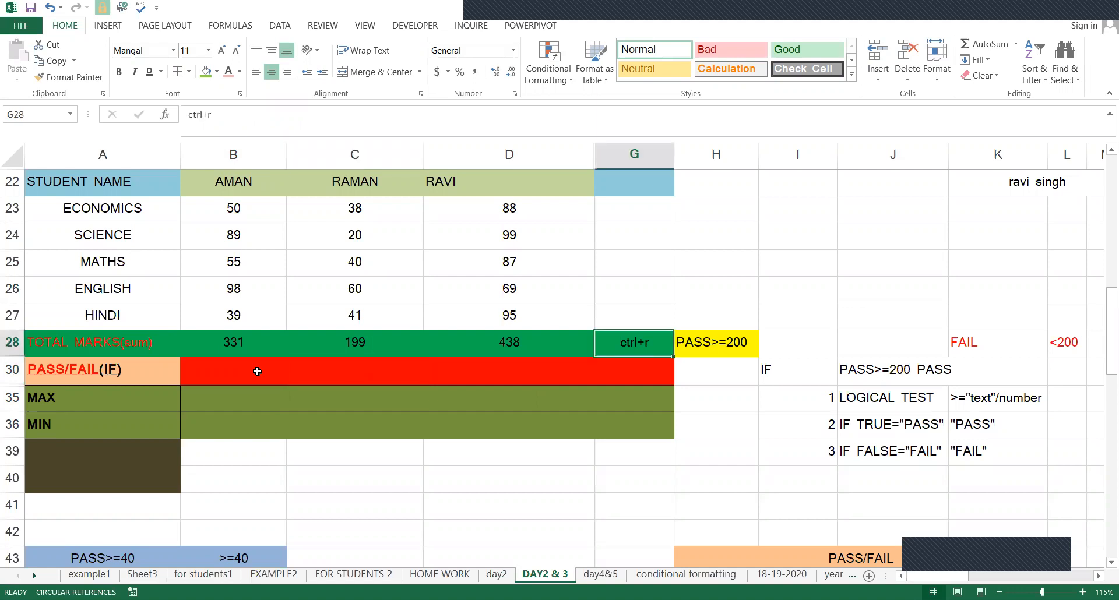
key("Right")
key("Right")
key("Right")
key("Right")
key("Down")
key("Down")
key("Right")
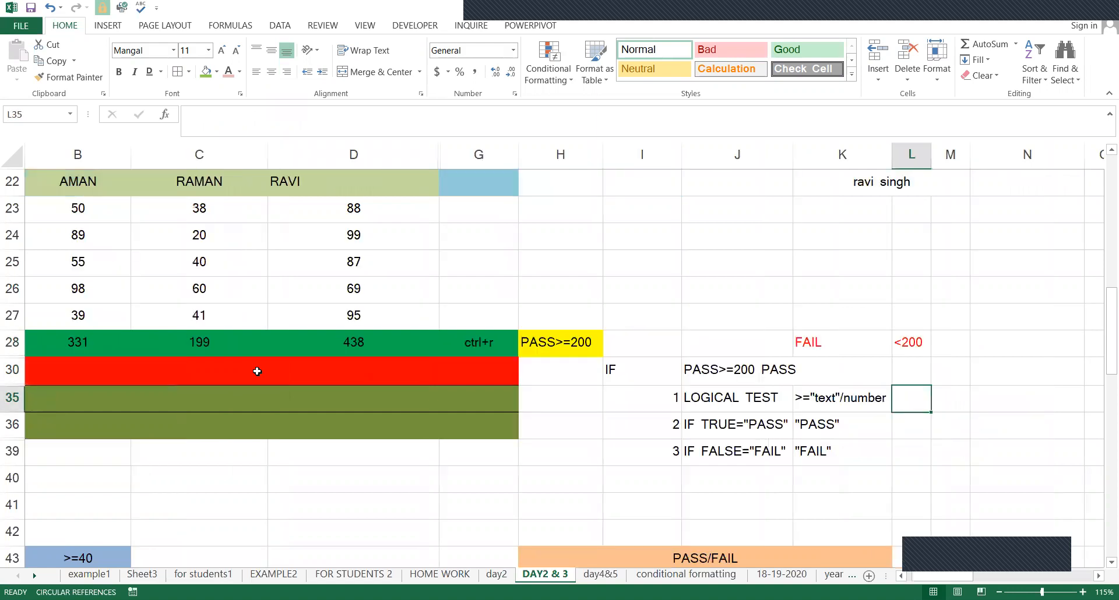
key("Left")
key("Left")
key("Left")
key("Left")
key("Left")
key("Left")
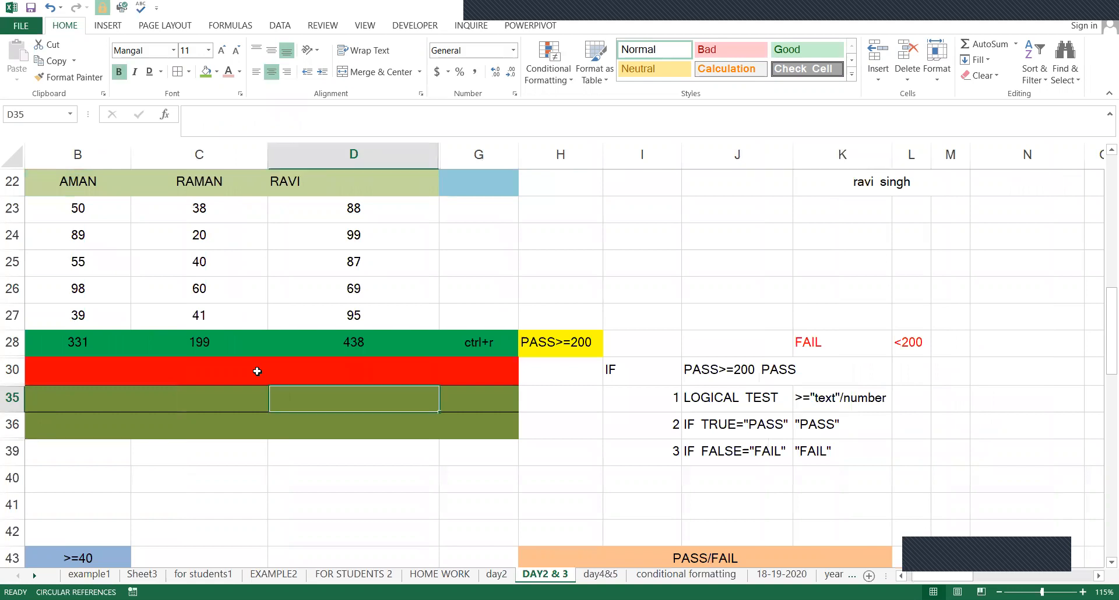
- Step through IF's logical_test, value_if_true and value_if_false arguments using an empty formula in C35, and discard it
key("Left")
type("=")
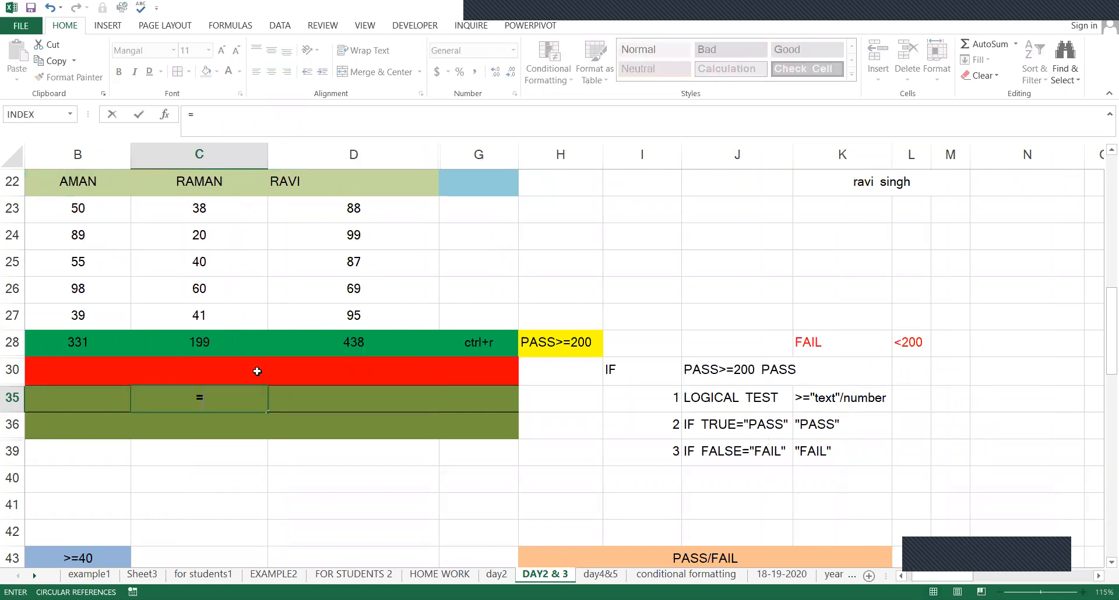
type("IF(")
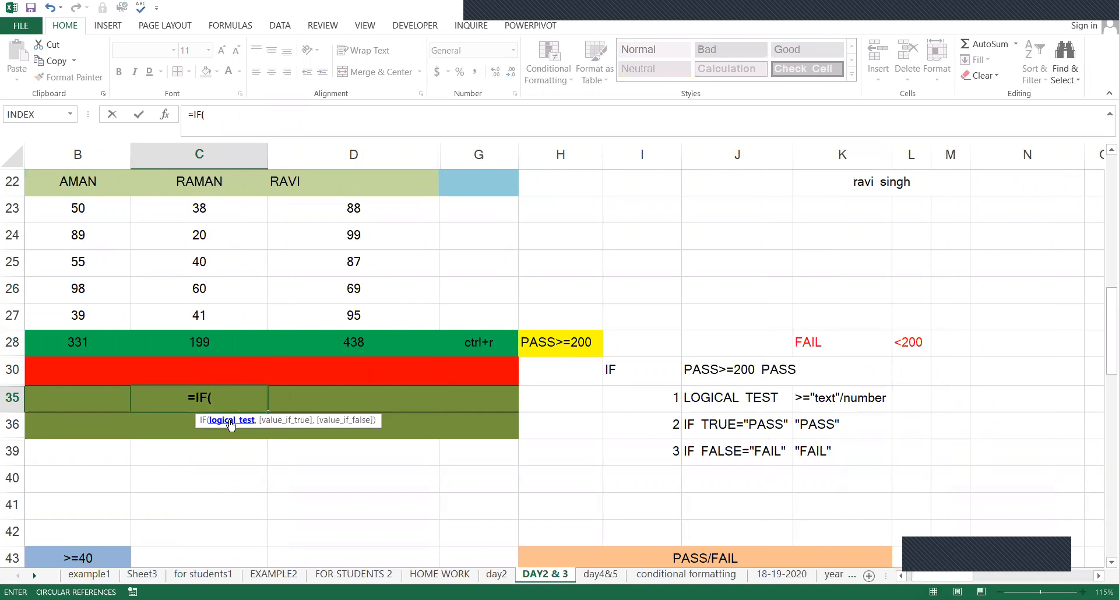
type(",")
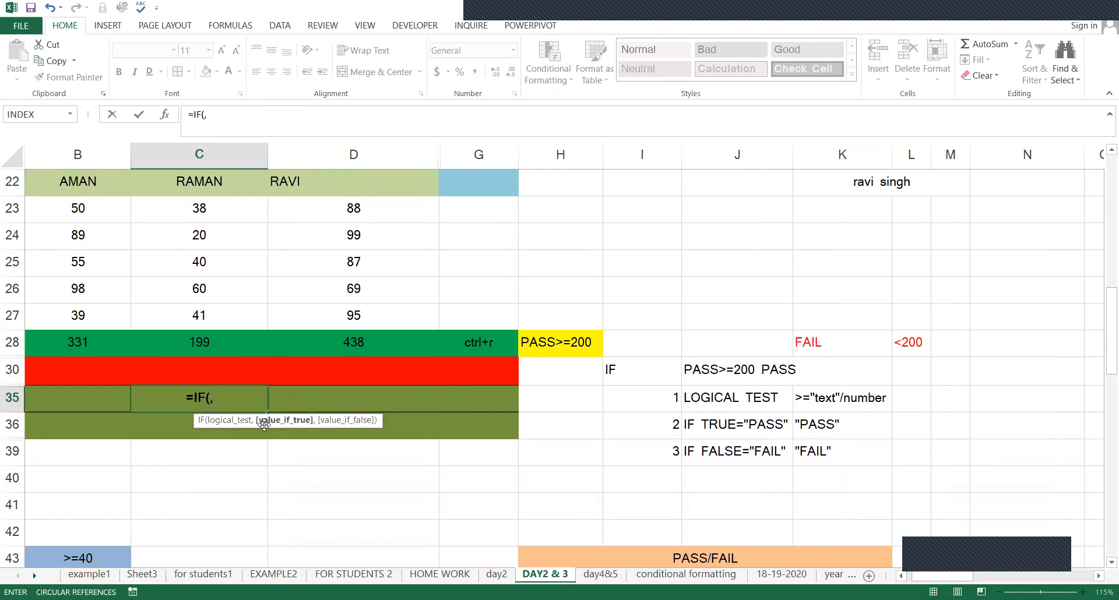
type(",")
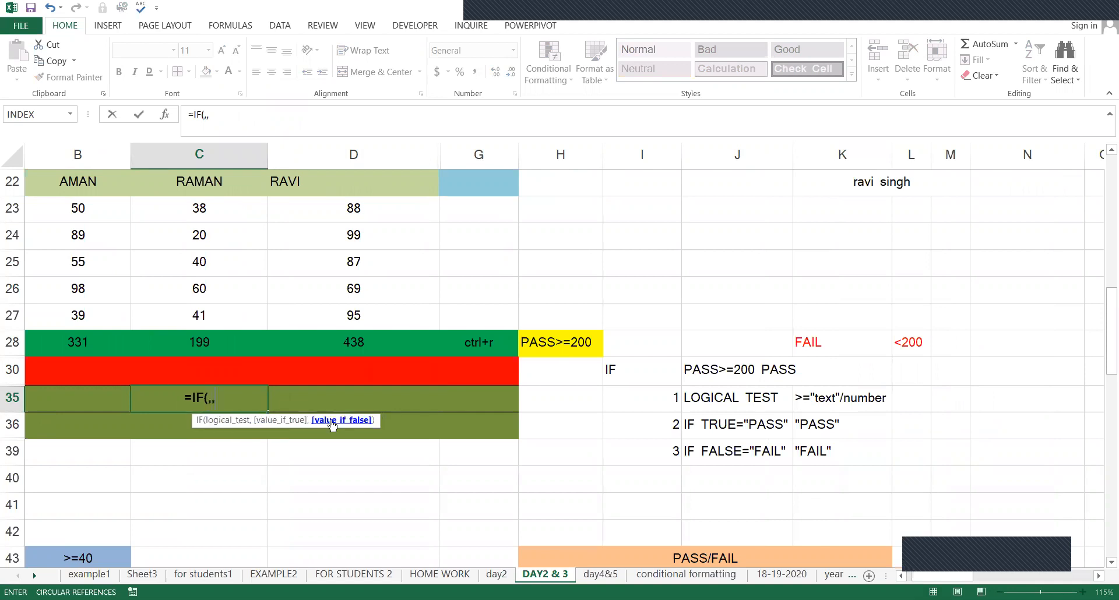
key("Escape")
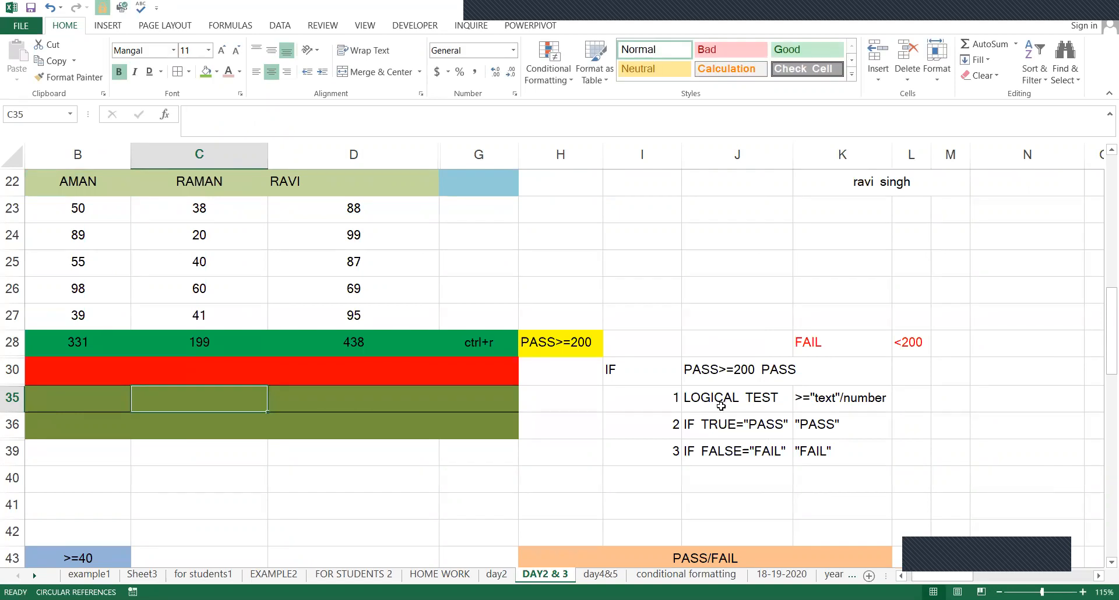
- Fill the LOGICAL TEST cell J35 with green and enter the note condition in M35
left_click(720, 402)
left_click(204, 71)
left_click(935, 395)
double_click(935, 395)
type("cond")
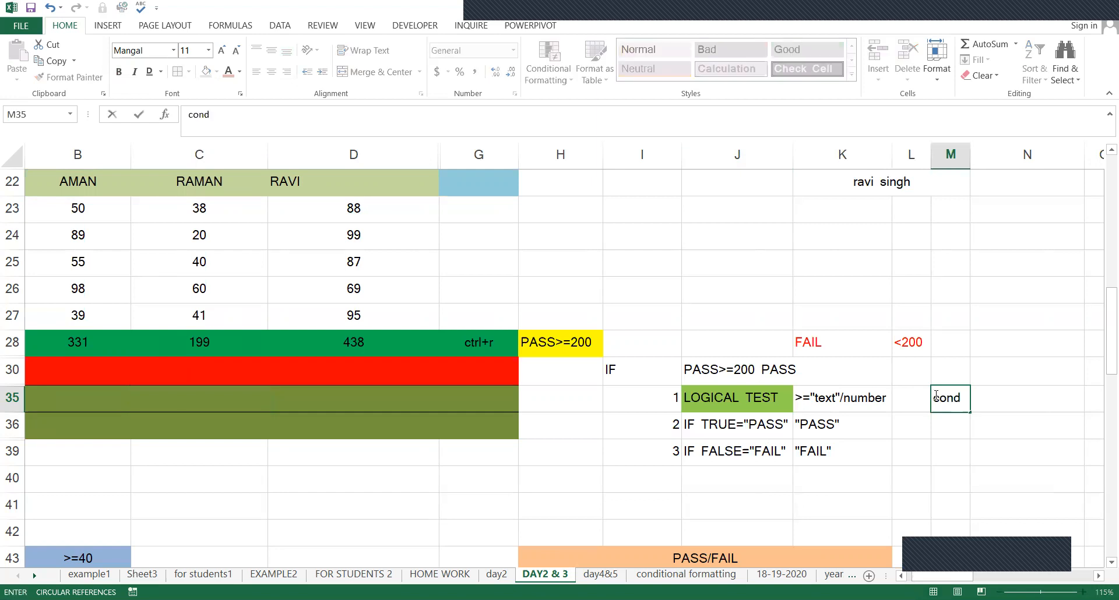
type("ition")
key("ctrl+Return")
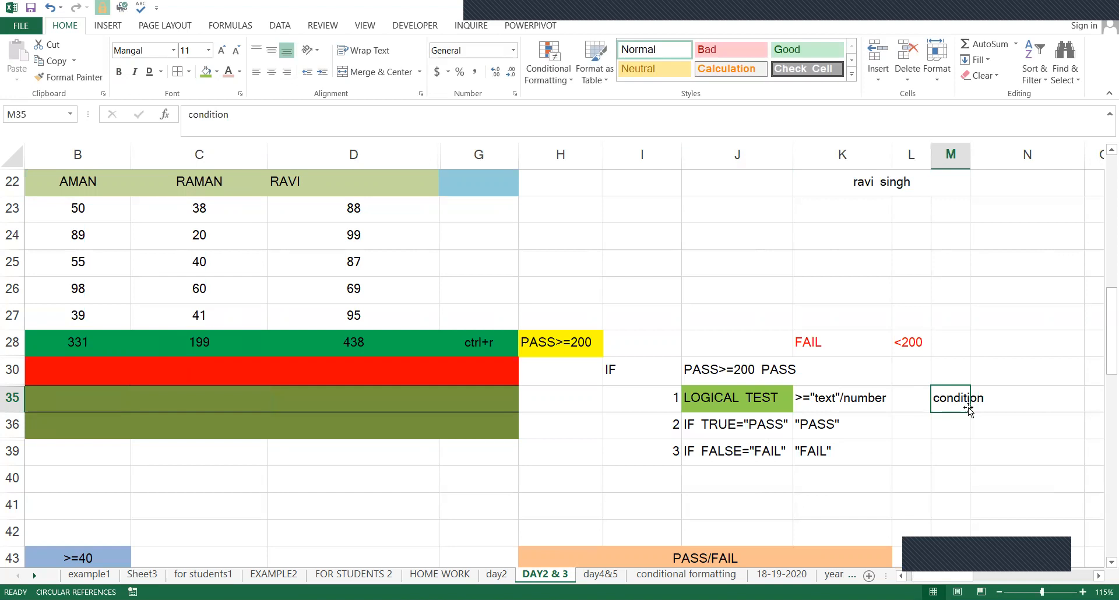
- AutoFit column M's width to the note in M35
left_click(1006, 406)
key("Left")
key("alt+h")
key("o")
key("i")
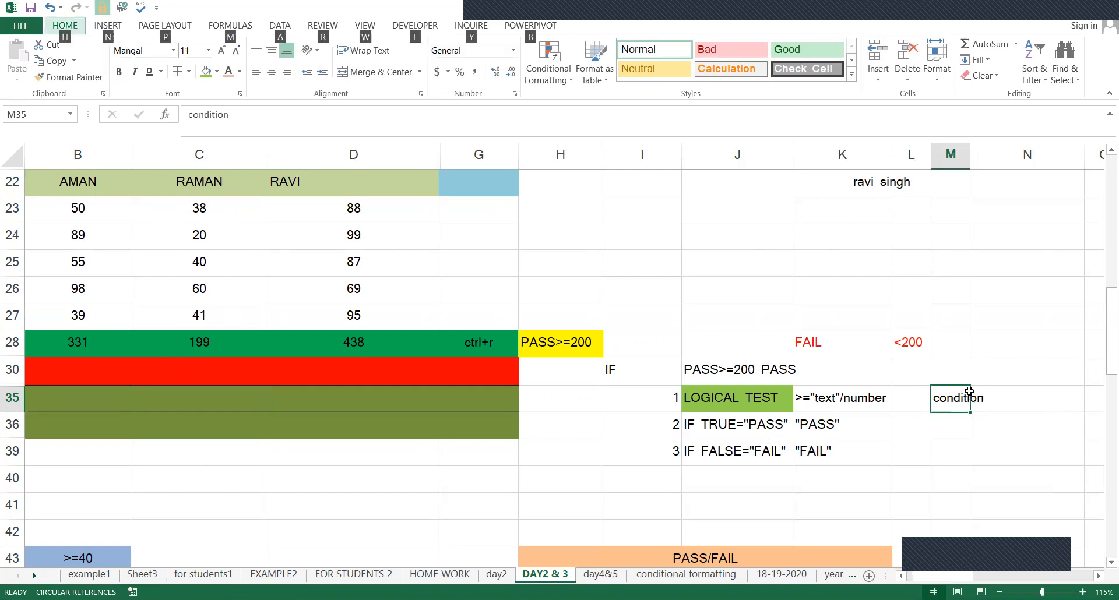
- Extend the note in M35 to condition total marks>=200 and AutoFit the column to the longer text
double_click(971, 391)
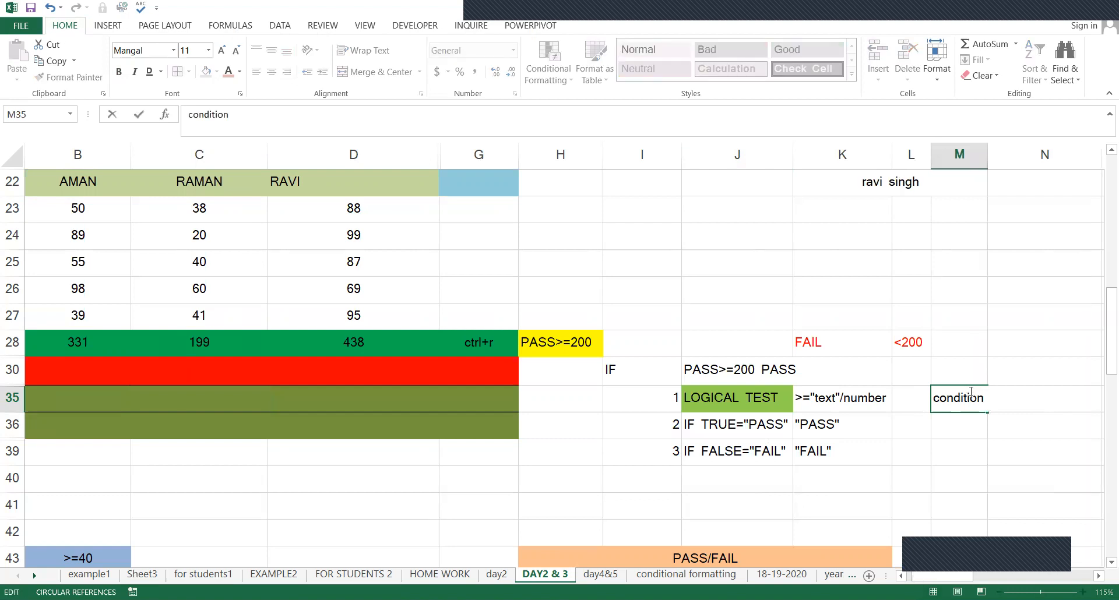
type("total marks>=200")
key("ctrl+Return")
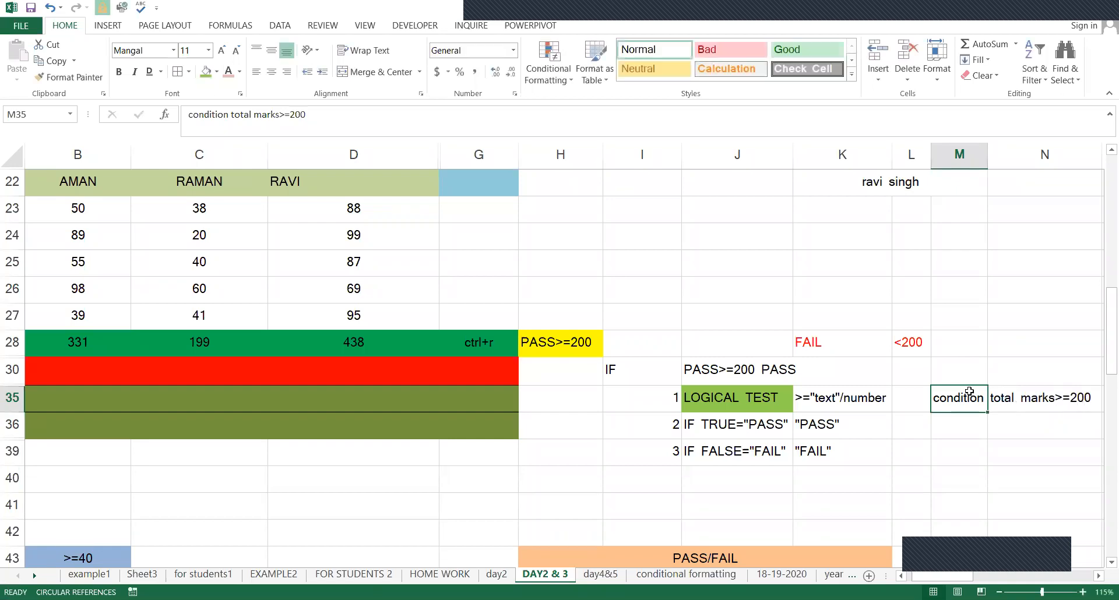
key("alt+h")
key("o")
key("i")
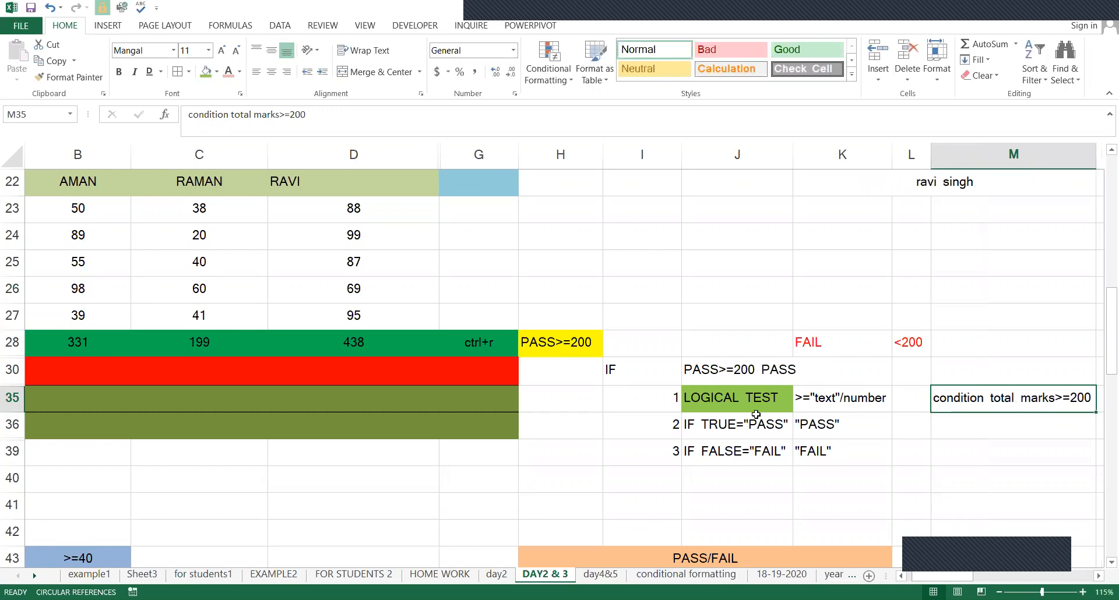
- Relate the LOGICAL TEST argument in J35 to the condition note in M35 and the TOTAL MARKS row 28
left_click(754, 407)
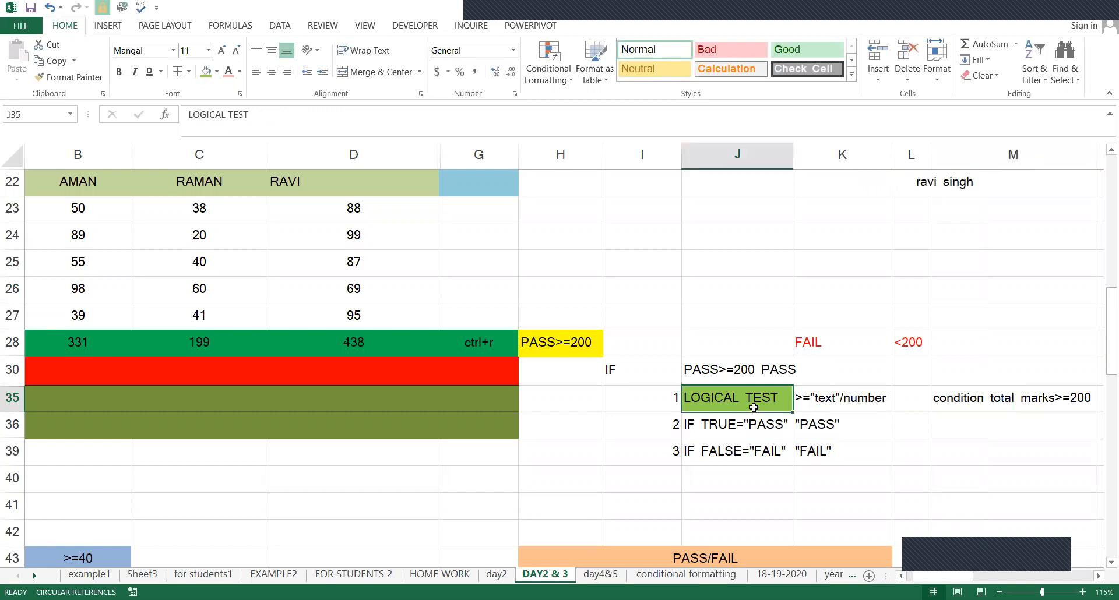
left_click(944, 402)
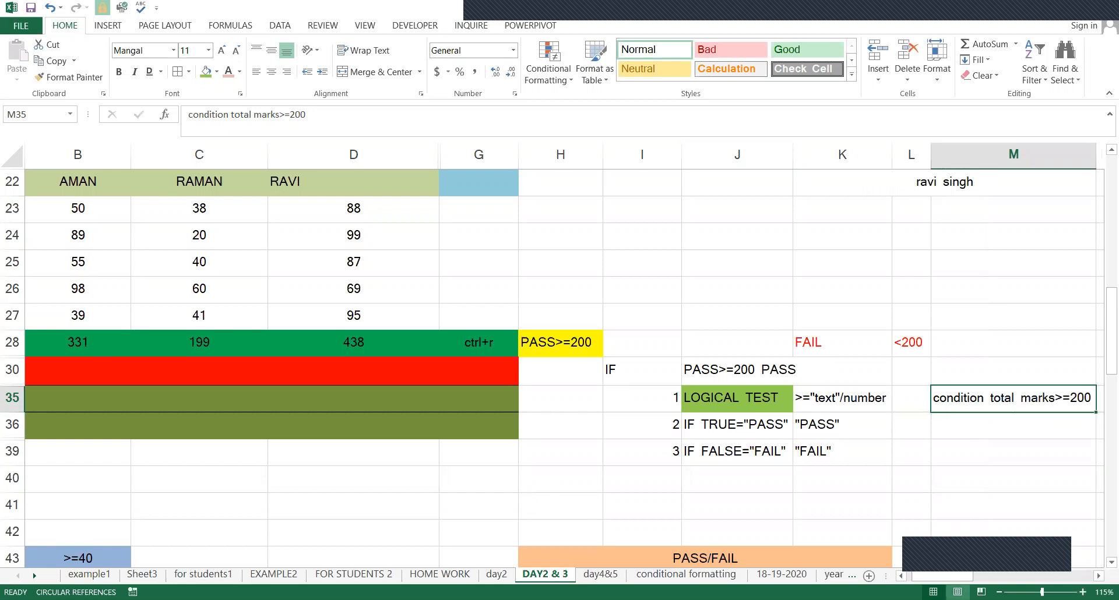
left_click(9, 344)
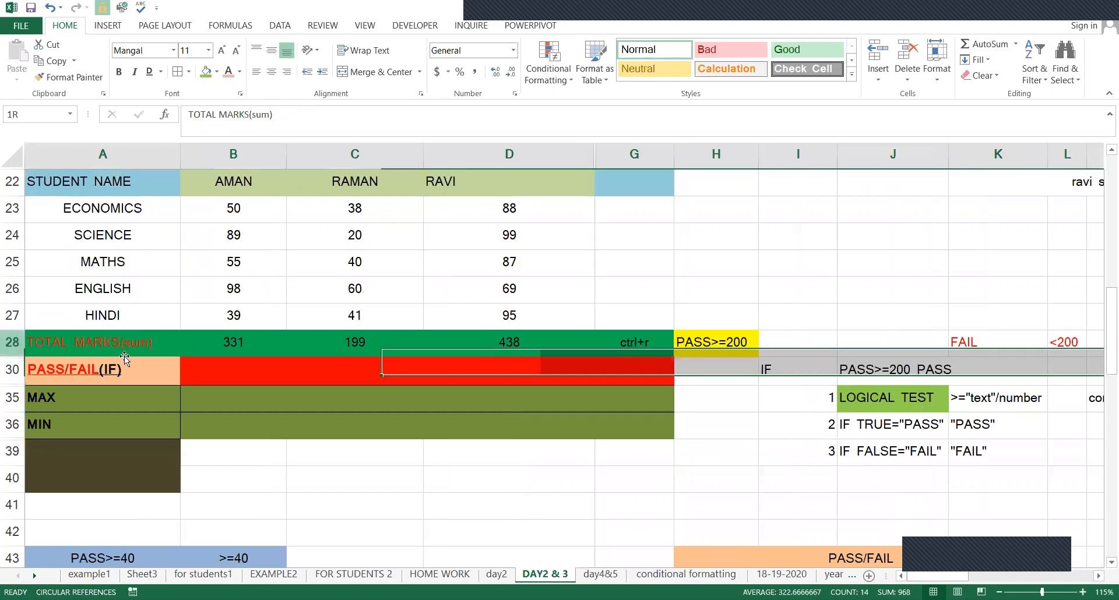
- Fill the total marks cells B28:D28 with the same green as the LOGICAL TEST cell
left_click(310, 336)
left_click_drag(233, 342, 512, 349)
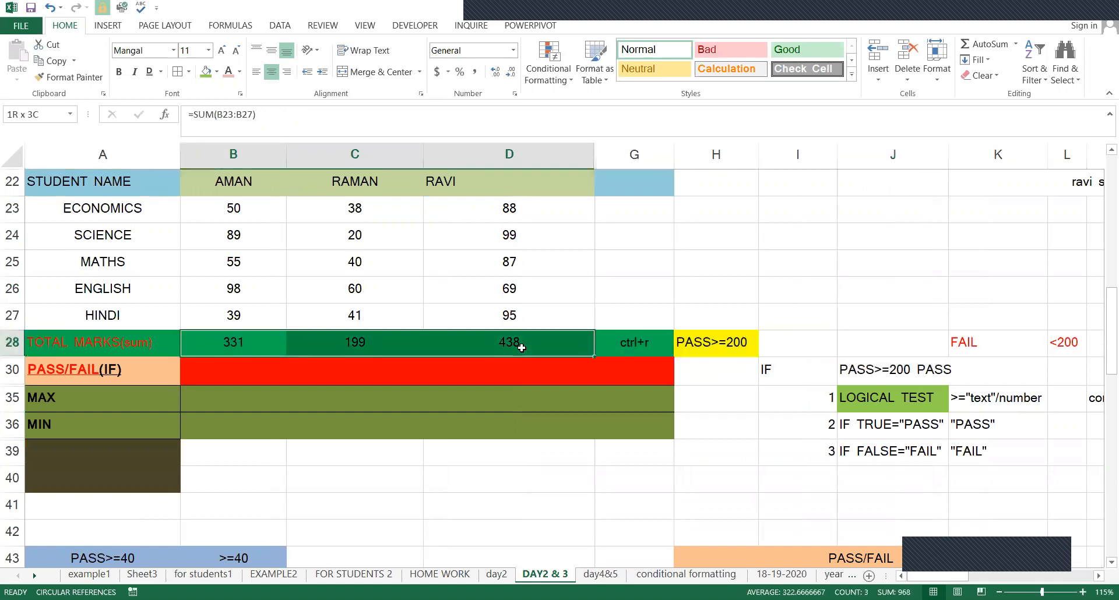
left_click(201, 75)
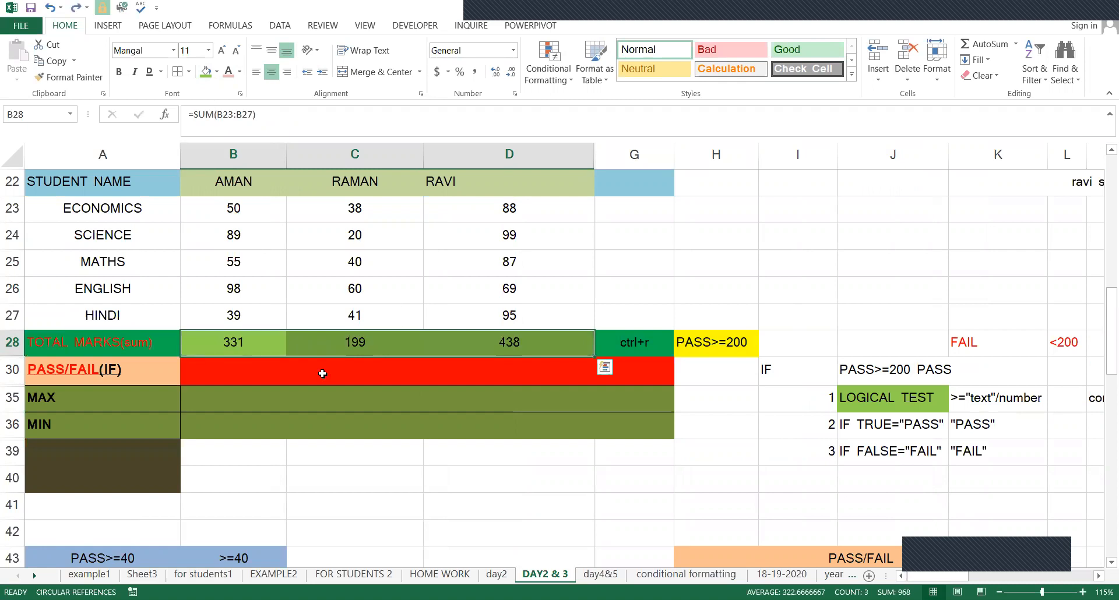
left_click(314, 320)
- Relate the totals in row 28 to the LOGICAL TEST, IF TRUE and IF FALSE arguments in J35:J39 and the PASS/FAIL row
left_click(243, 343)
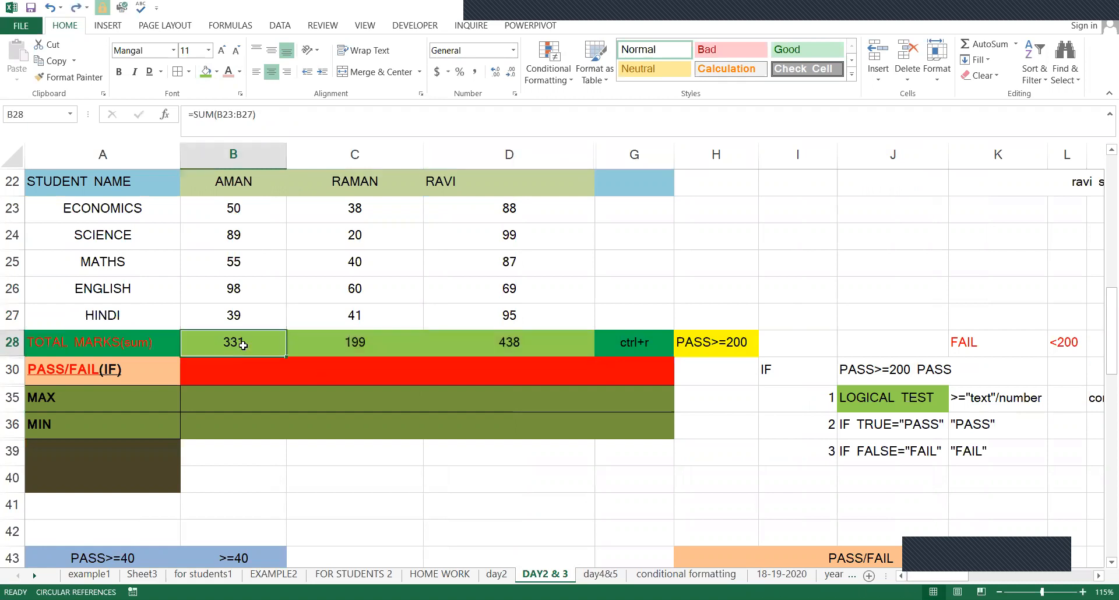
left_click(348, 341)
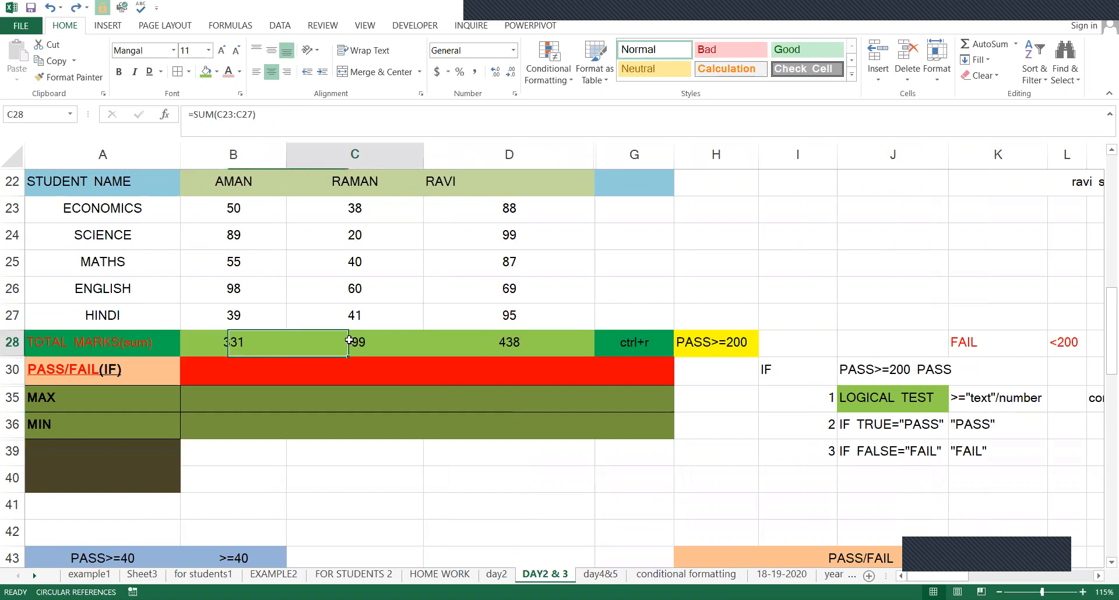
left_click(366, 367)
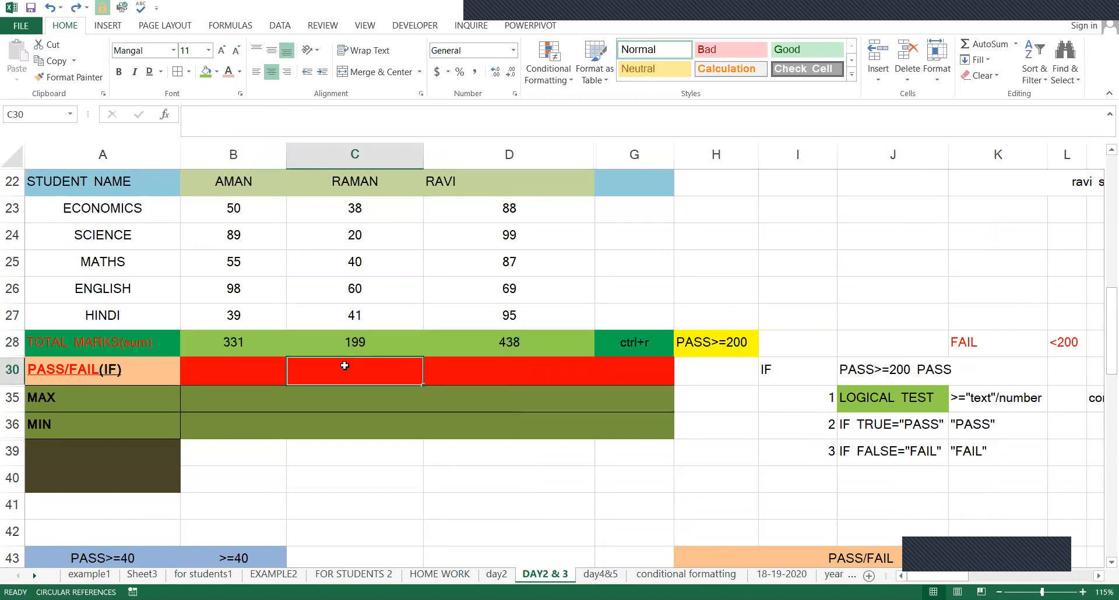
left_click(880, 406)
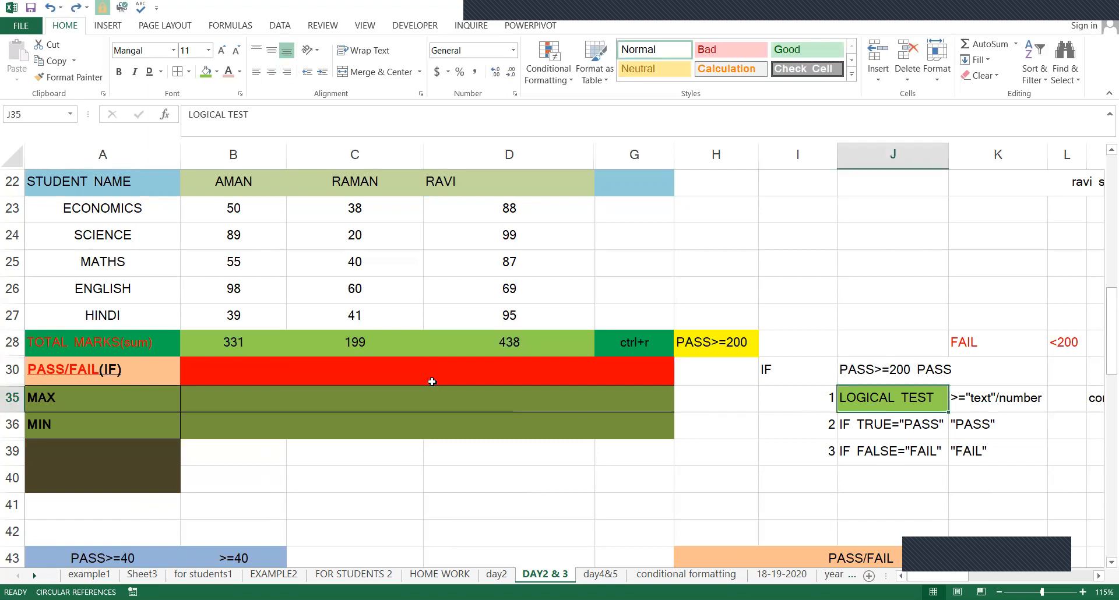
left_click(897, 421)
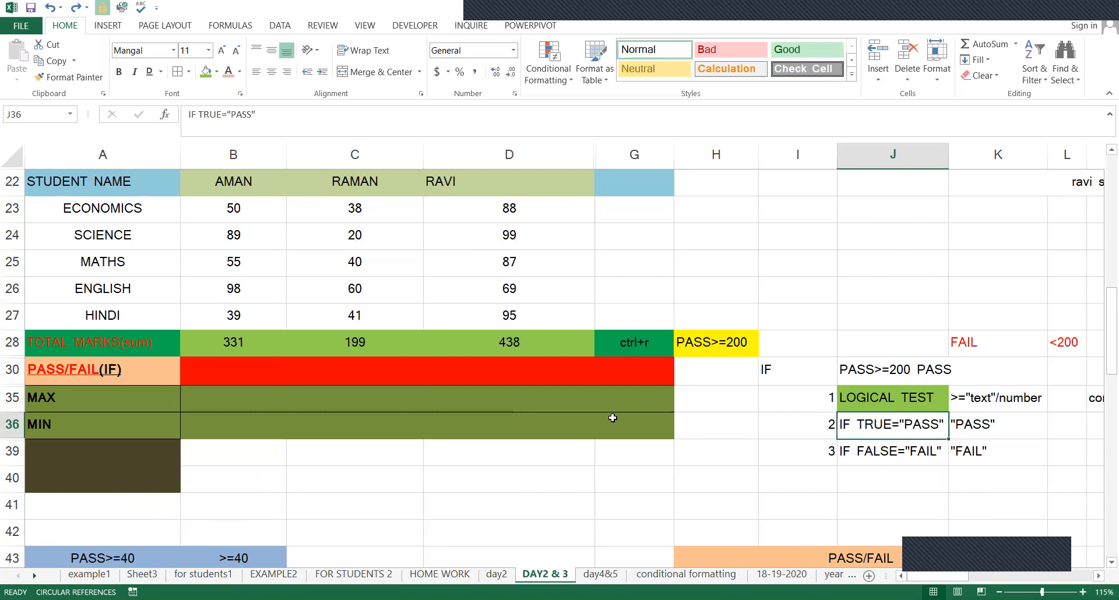
left_click(365, 347)
left_click(901, 423)
left_click(881, 460)
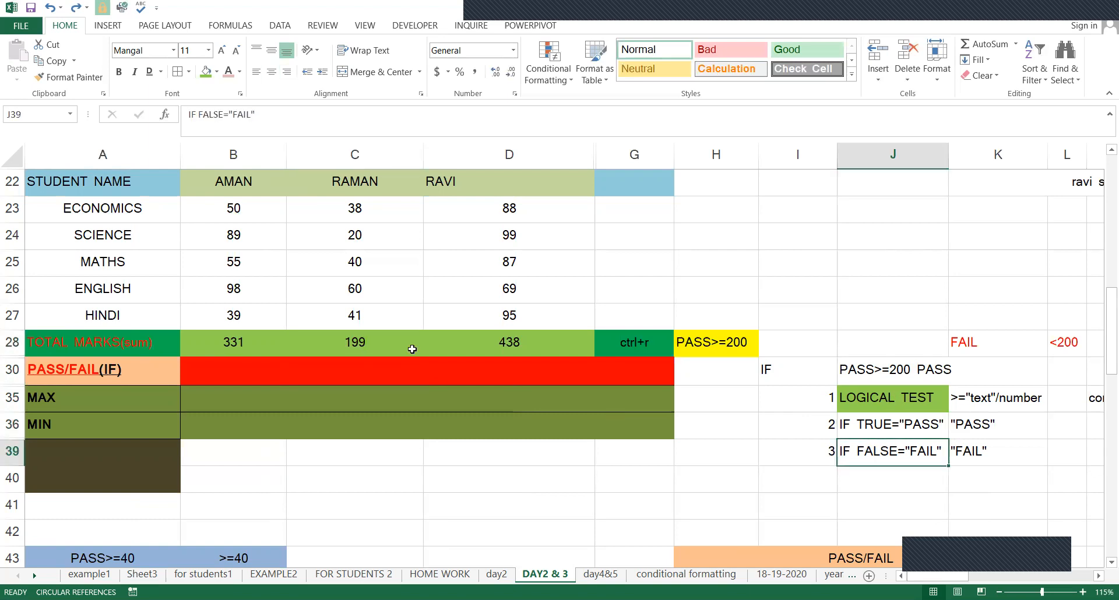
left_click(299, 367)
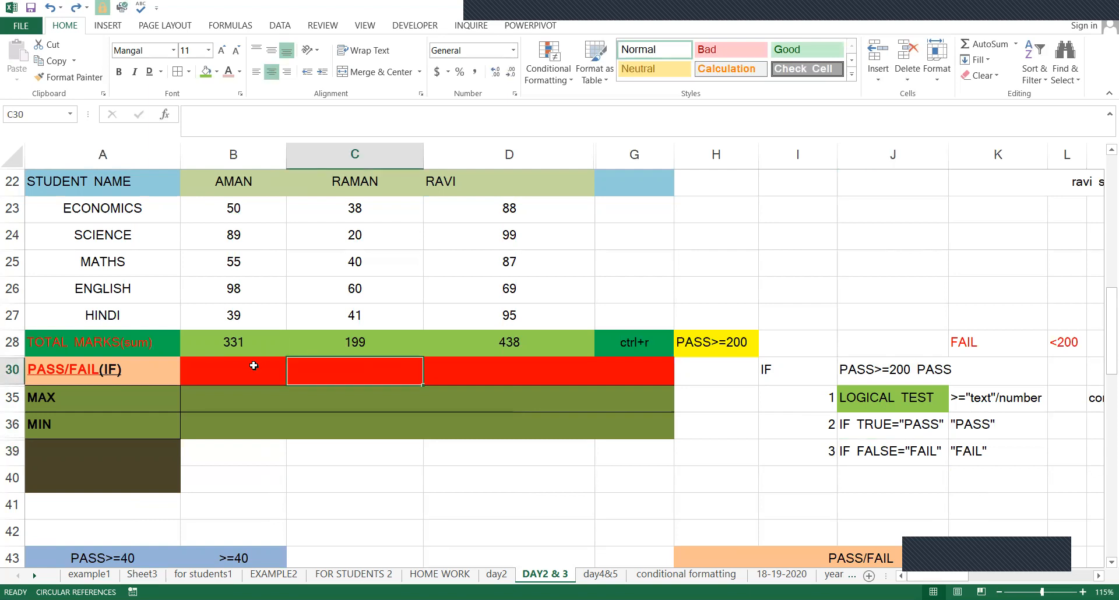
left_click(254, 366)
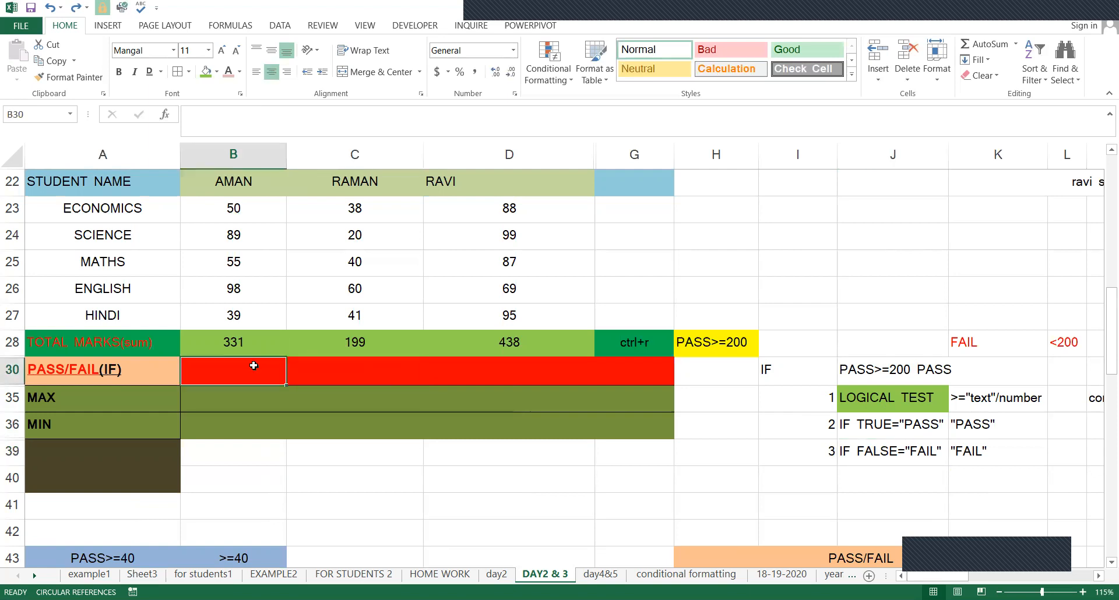
- Enter the formula =IF(C28>=200,"PASS","FAIL") in cell C30 of the PASS/FAIL row
left_click(293, 374)
type("=")
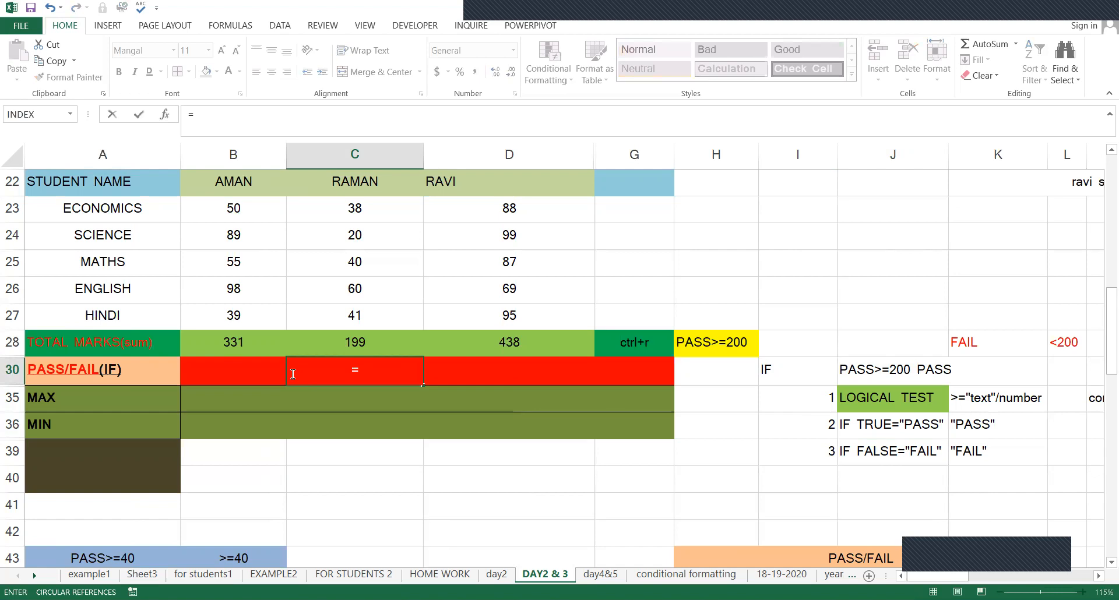
type("IF(")
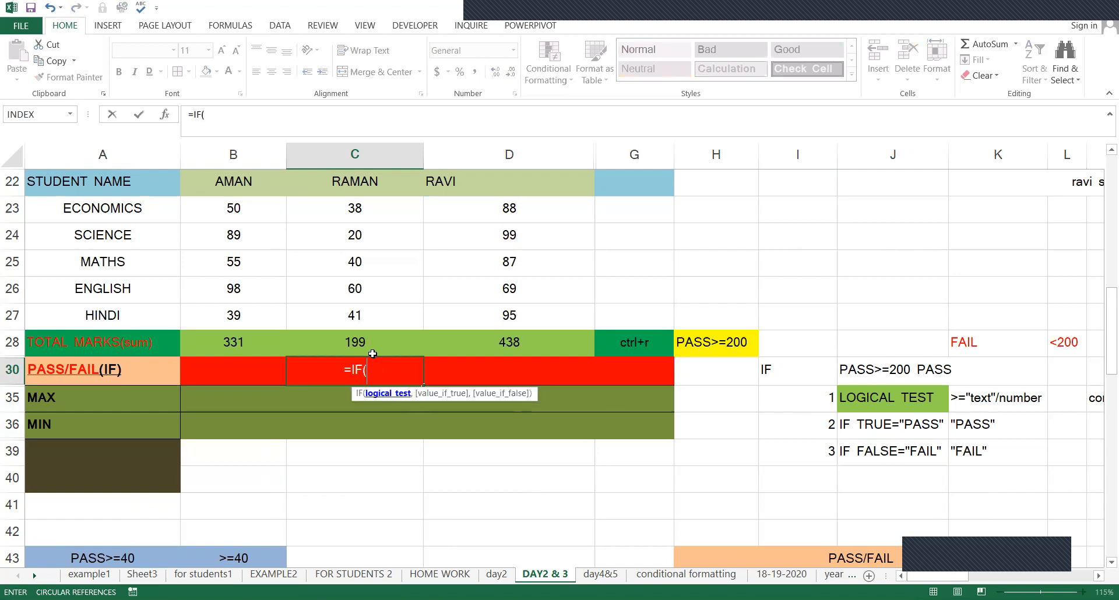
left_click(348, 344)
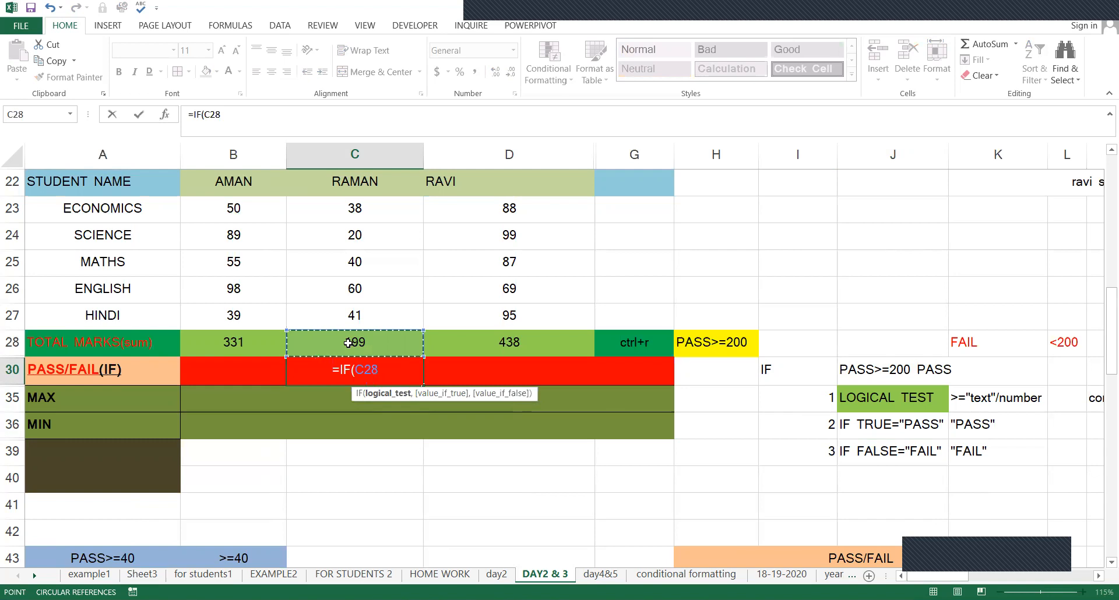
type(">=")
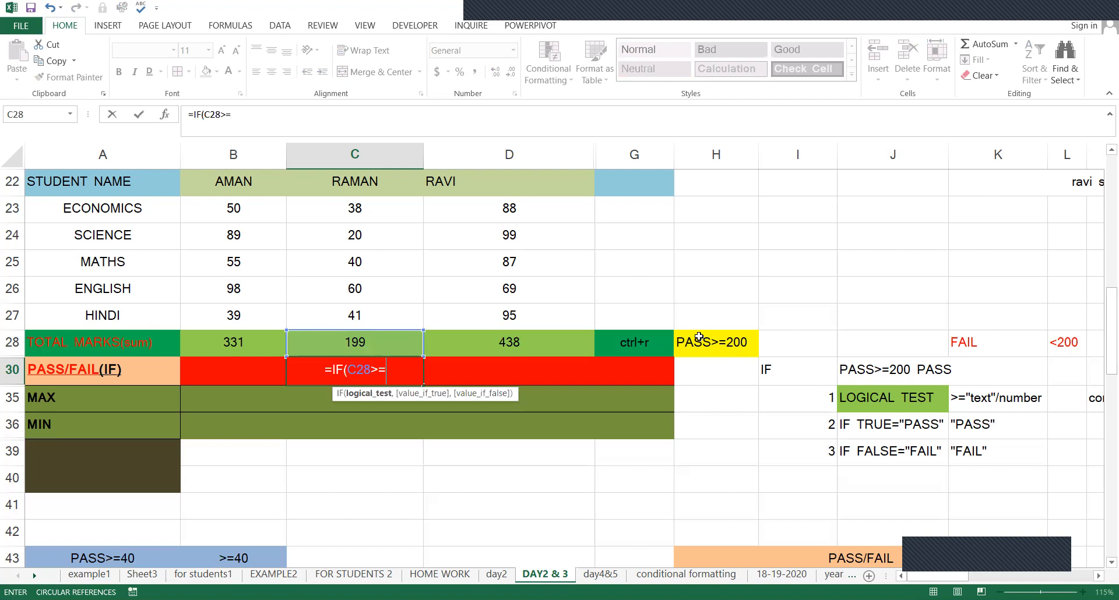
type("200")
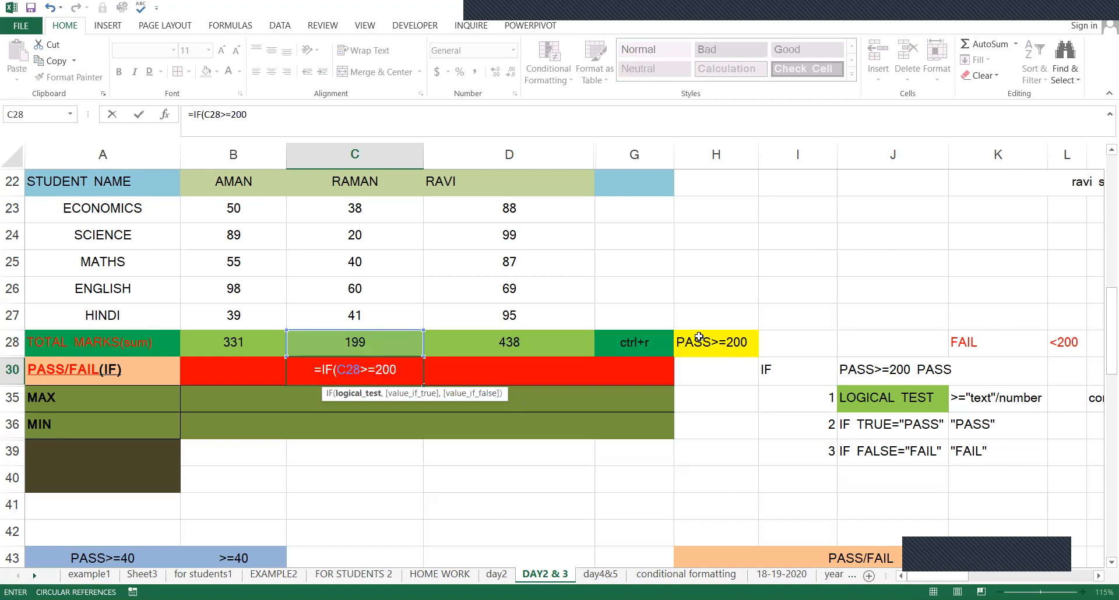
type(",")
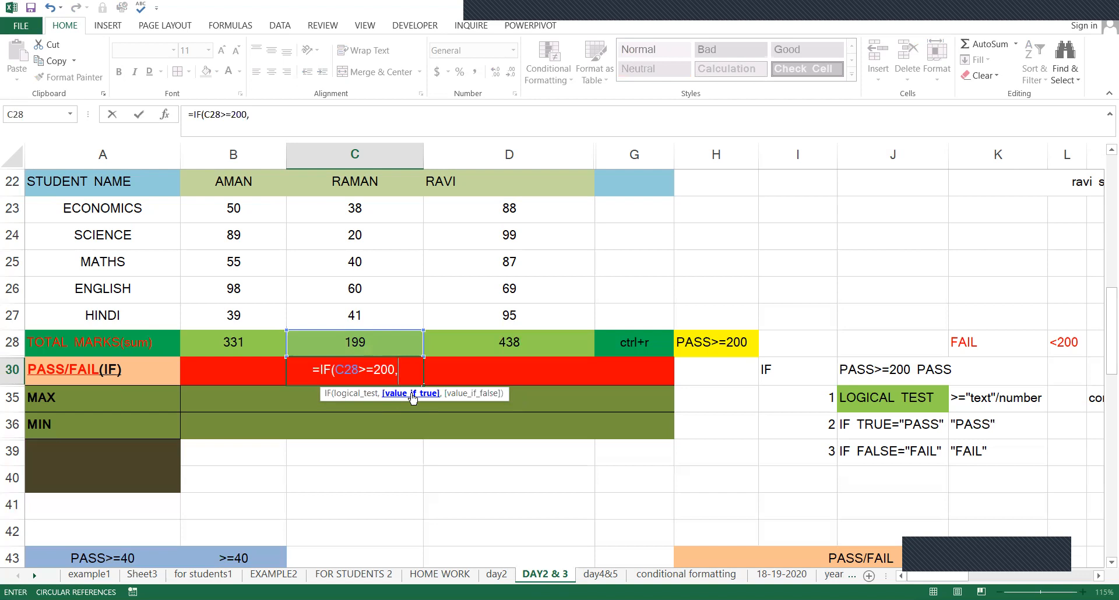
type("\"")
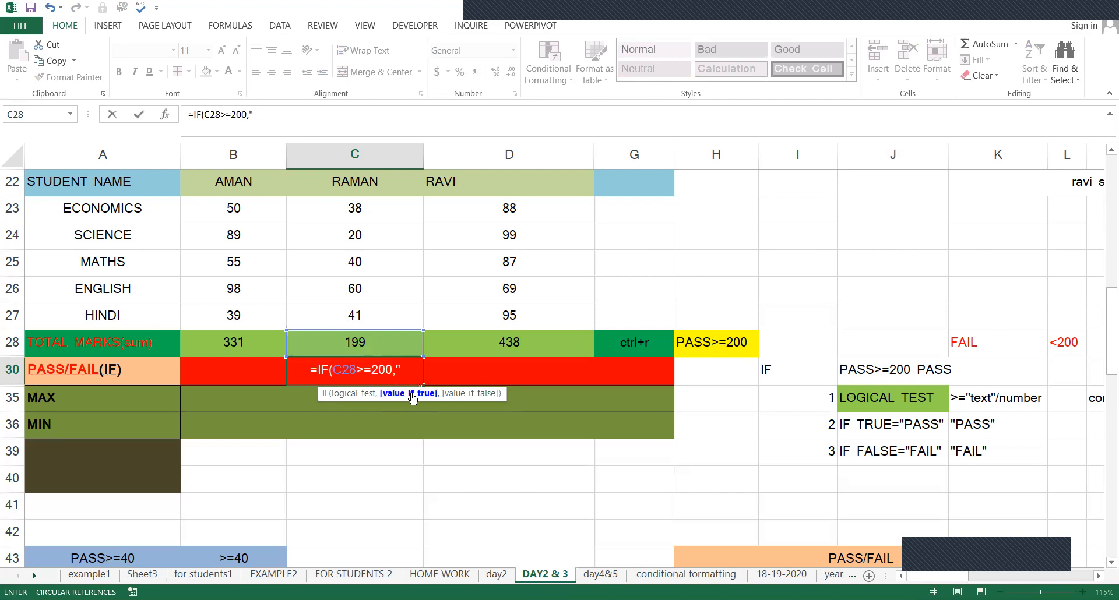
type("PASS\",")
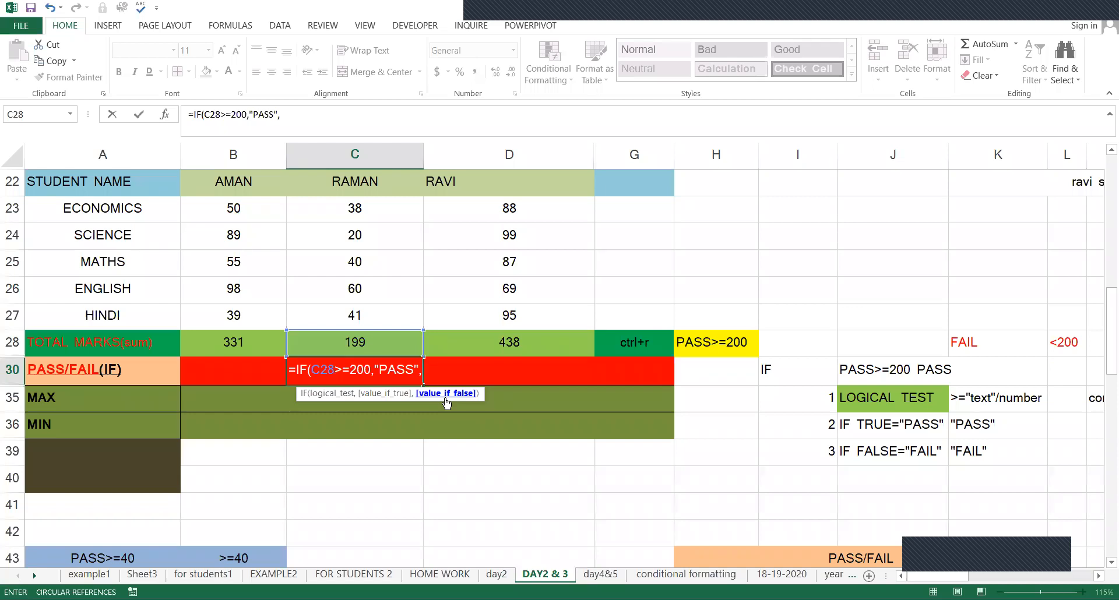
type("\"FAIL\"")
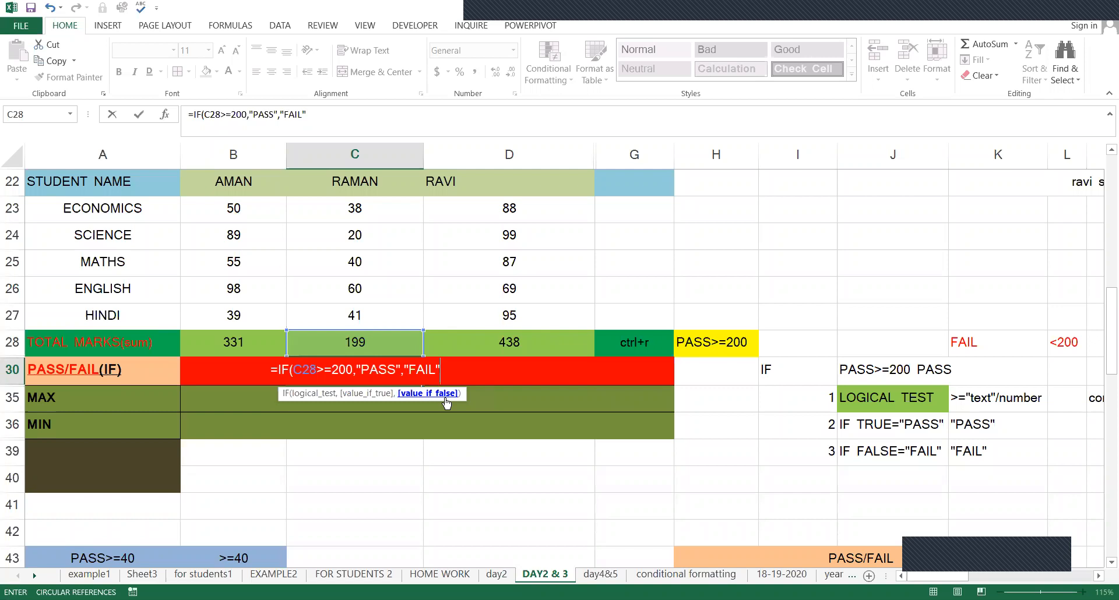
type(")")
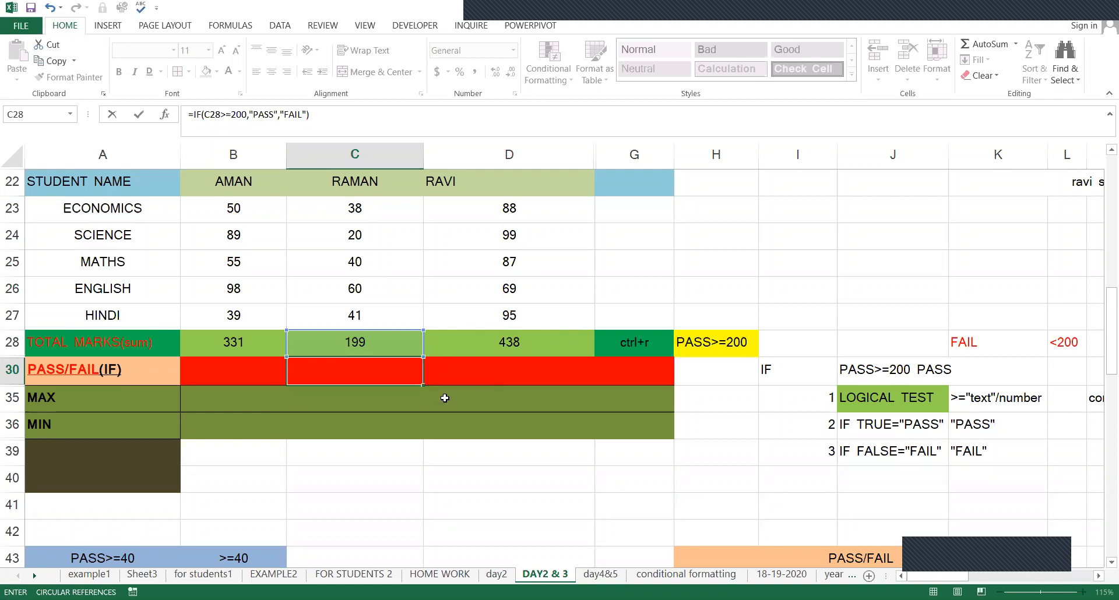
key("Return")
key("Up")
- Enter the formula =IF(B28>=200,"PASS","FAIL") in cell B30 of the PASS/FAIL row
key("Left")
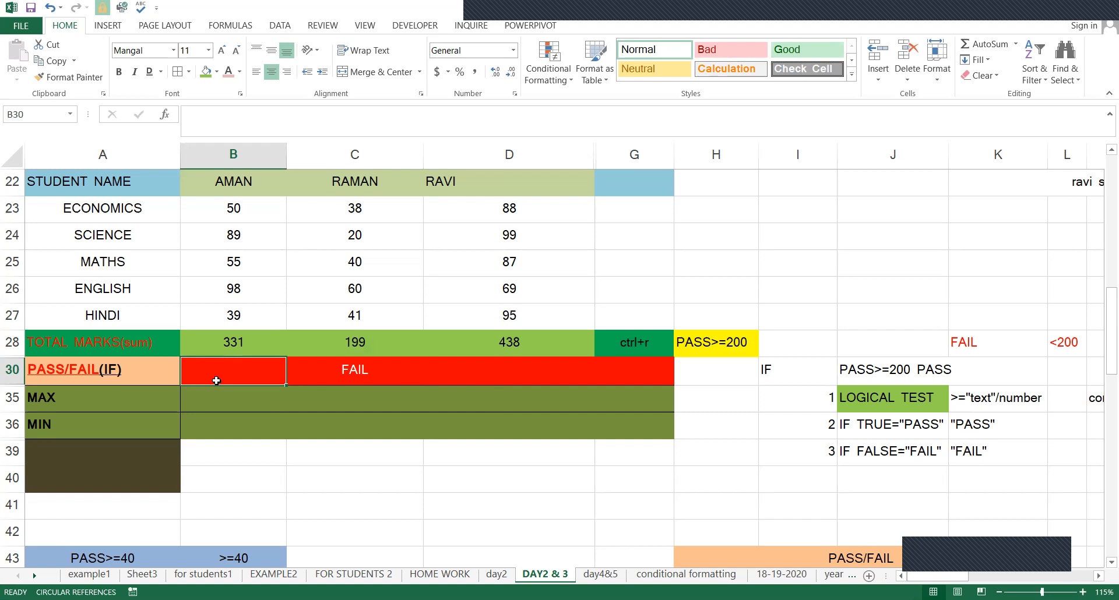
type("=")
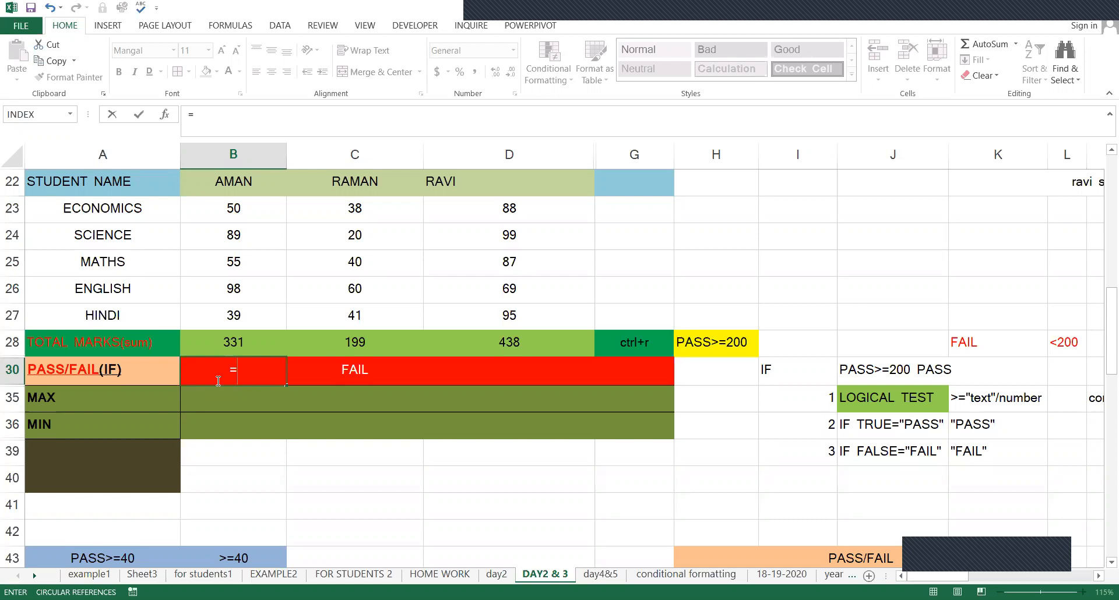
type("IF(")
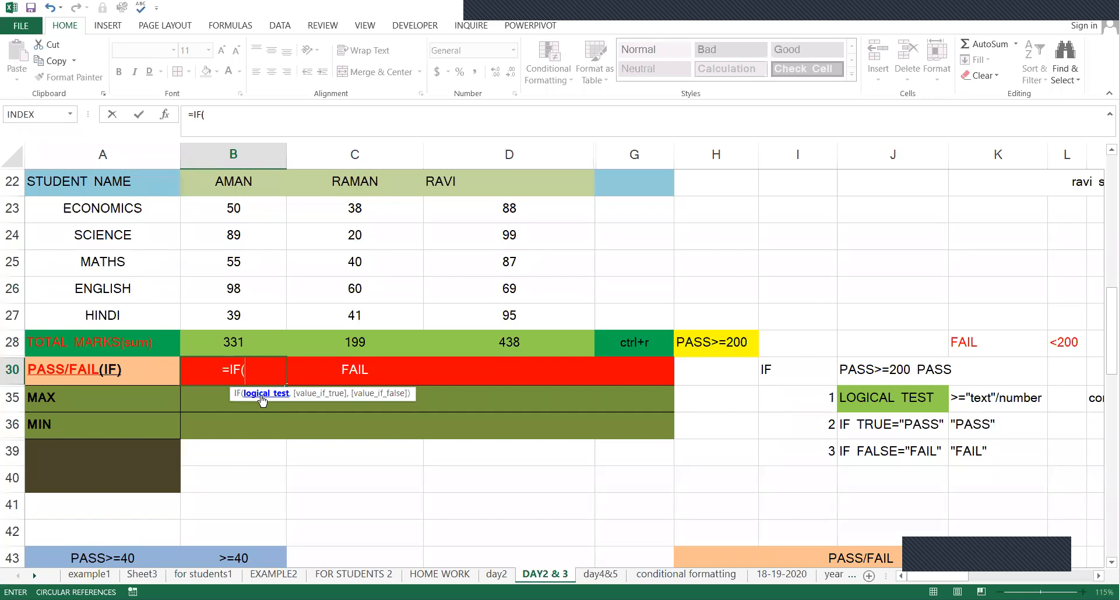
left_click(238, 341)
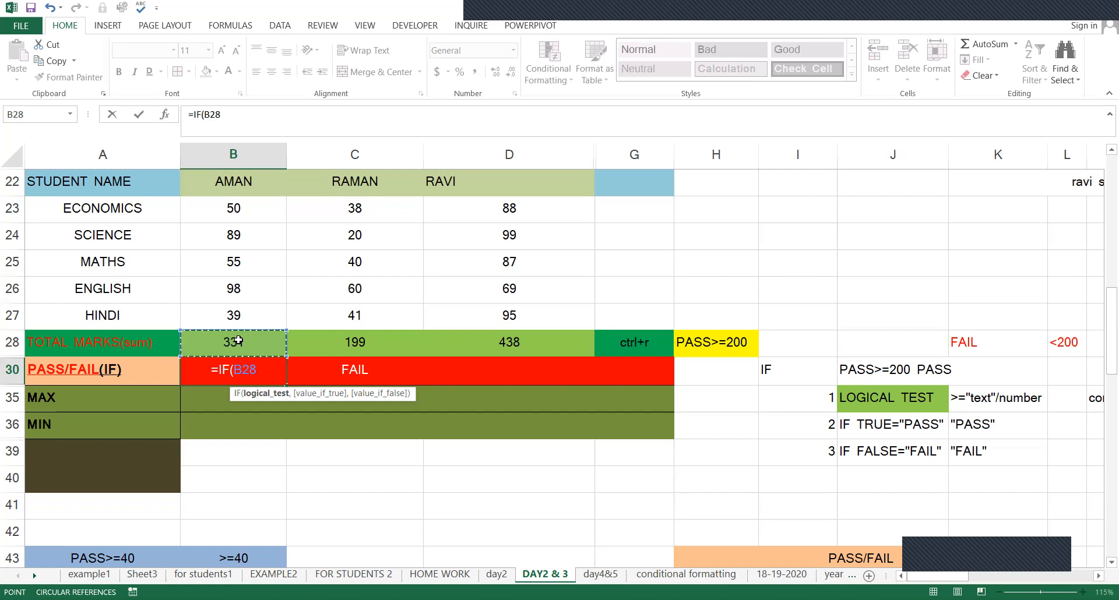
type(">")
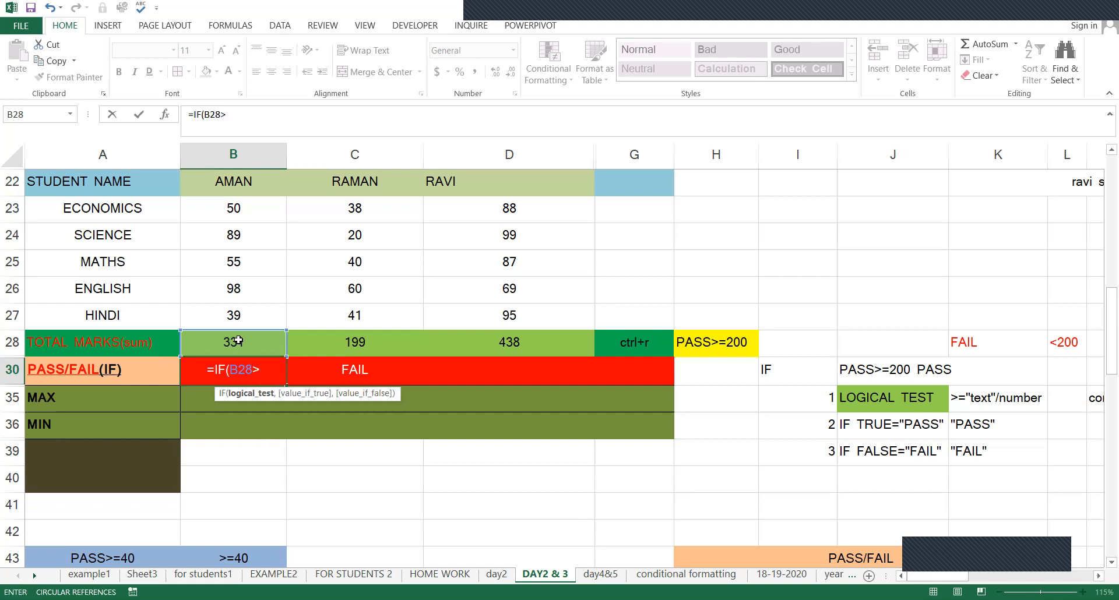
type("=")
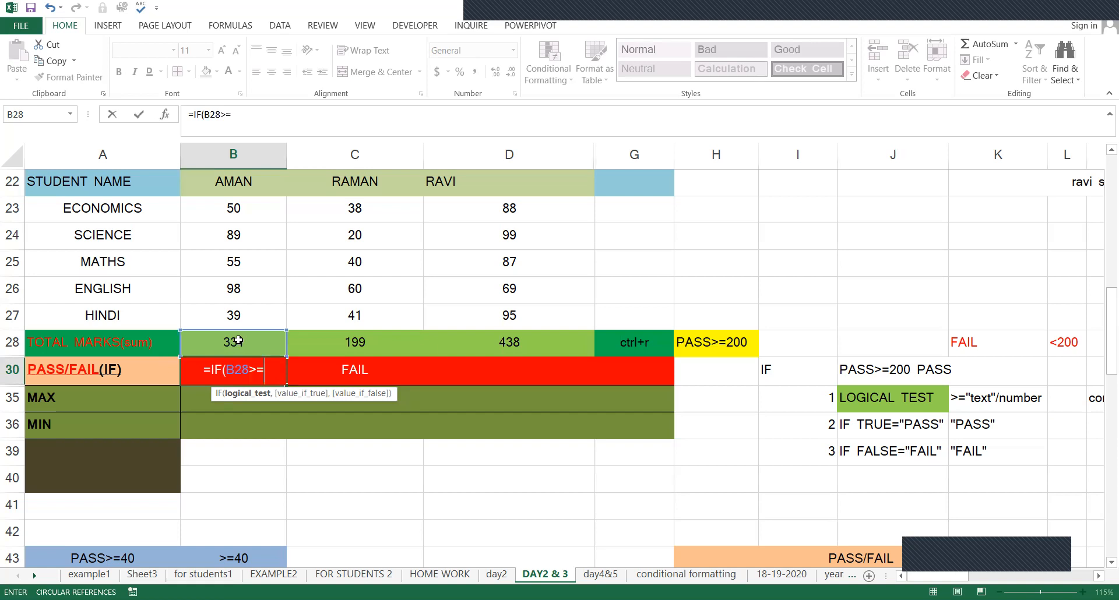
type("200")
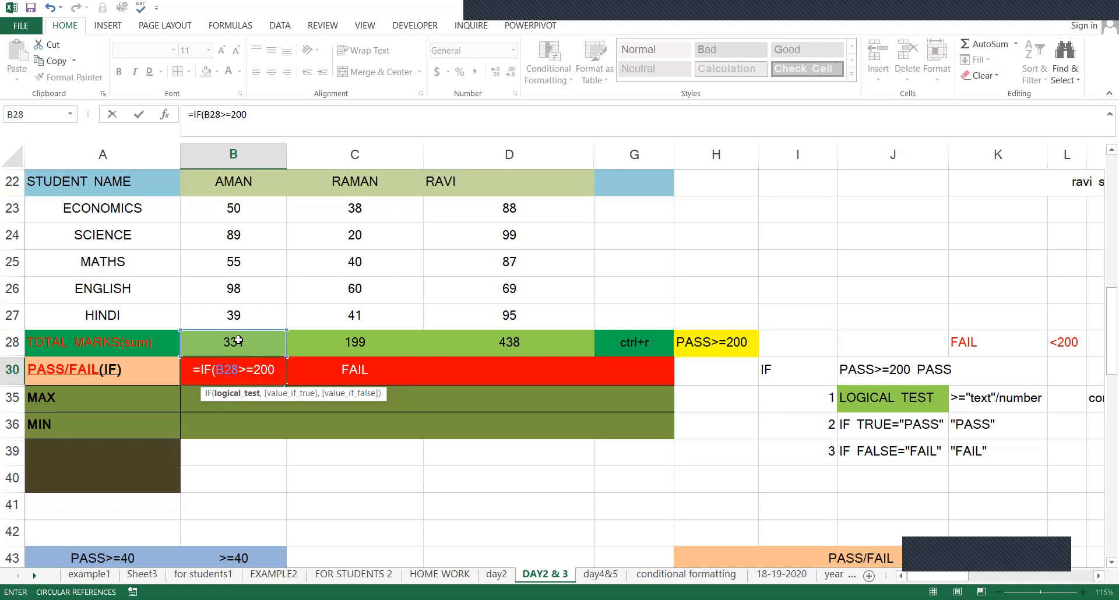
type(",")
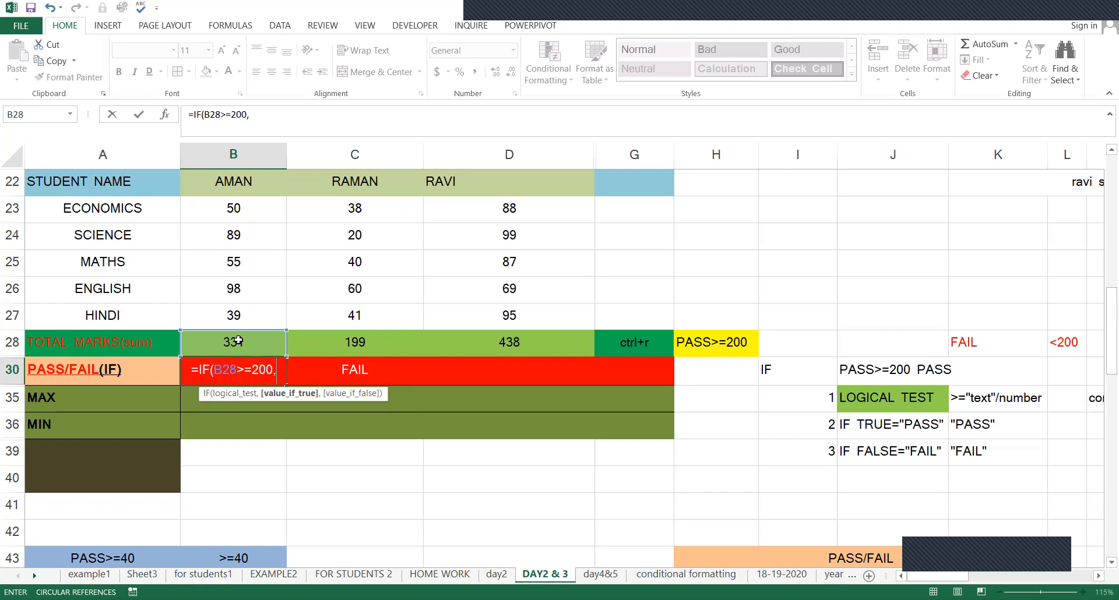
type("\"PASS\"")
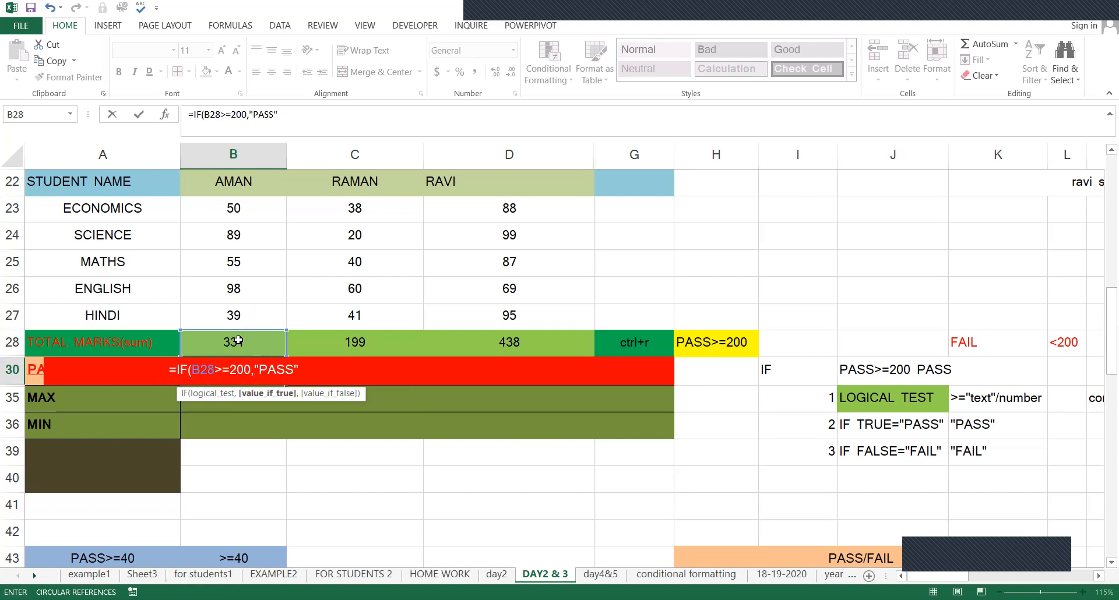
type(",")
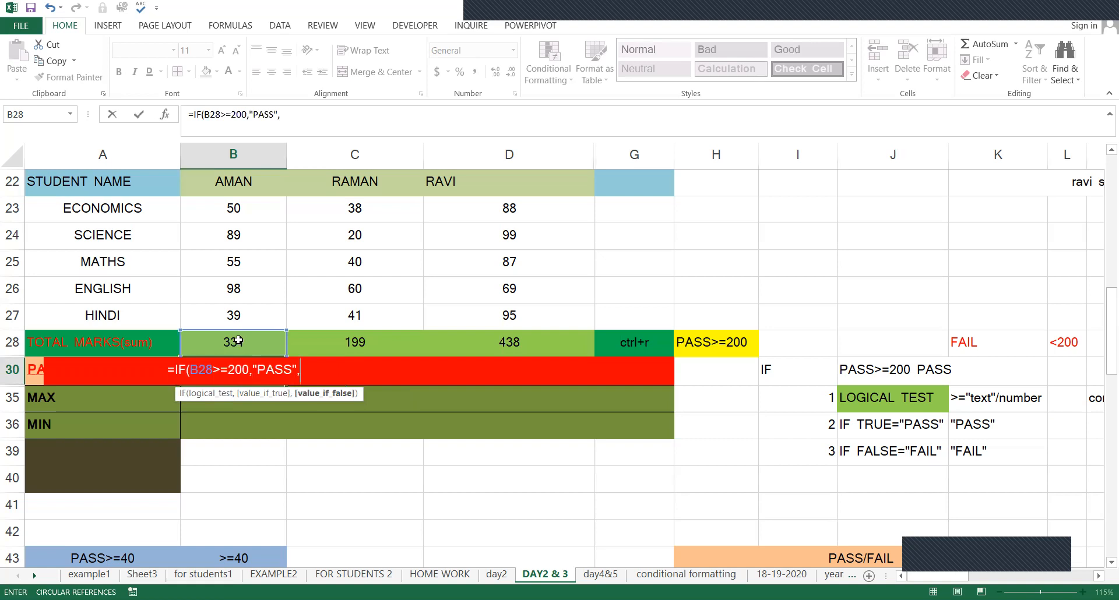
type("\"FAIL\")")
key("ctrl+Return")
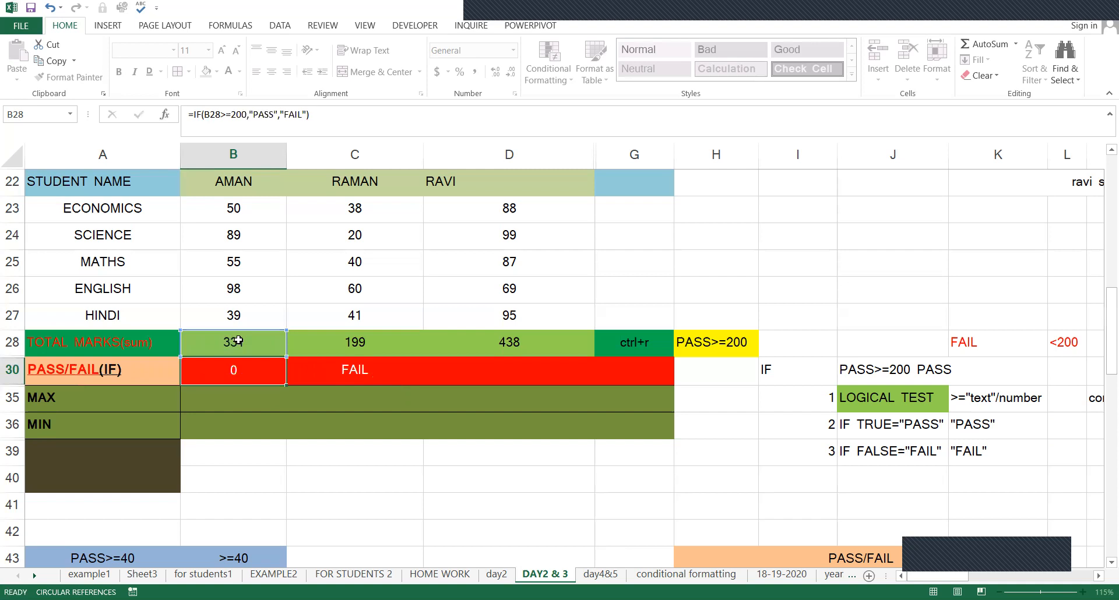
key("Right")
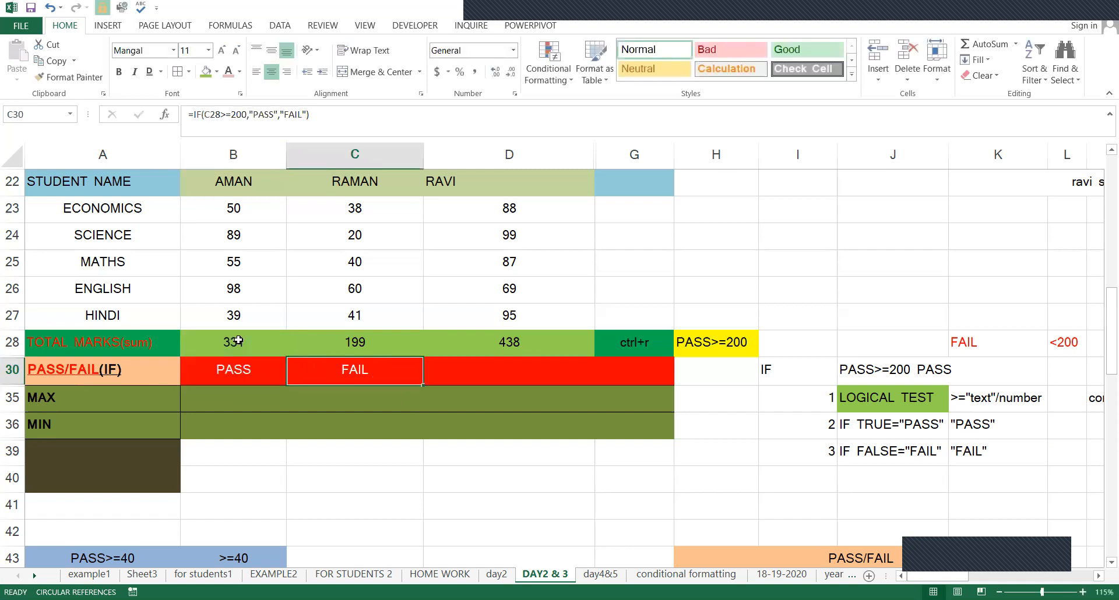
- Overwrite the total in B28 with 198 to test the IF formula in B30, and undo the overwrite
left_click(238, 341)
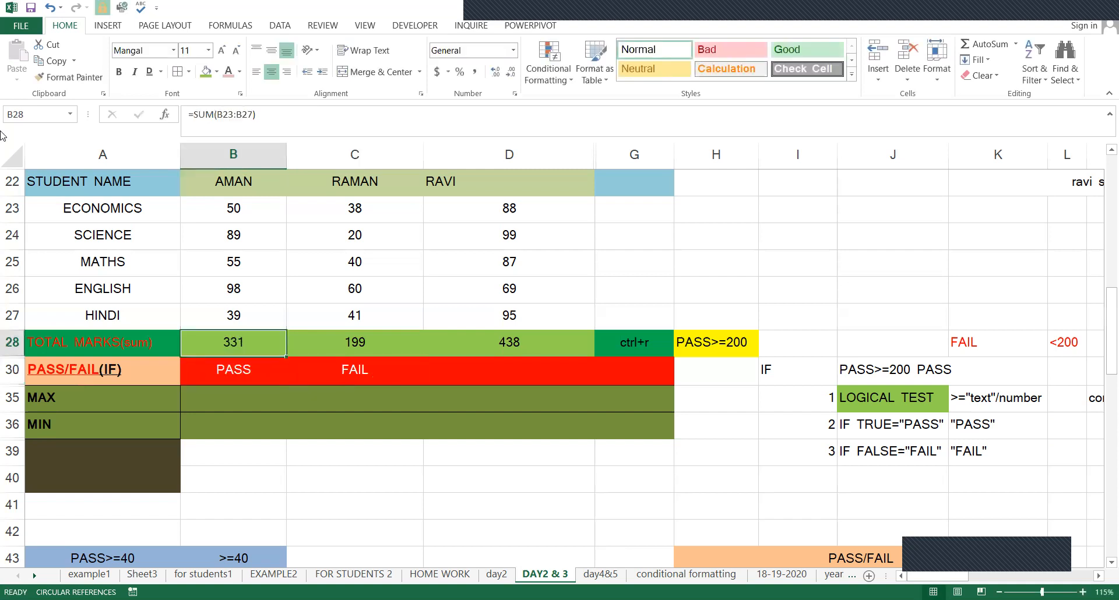
type("198")
key("Return")
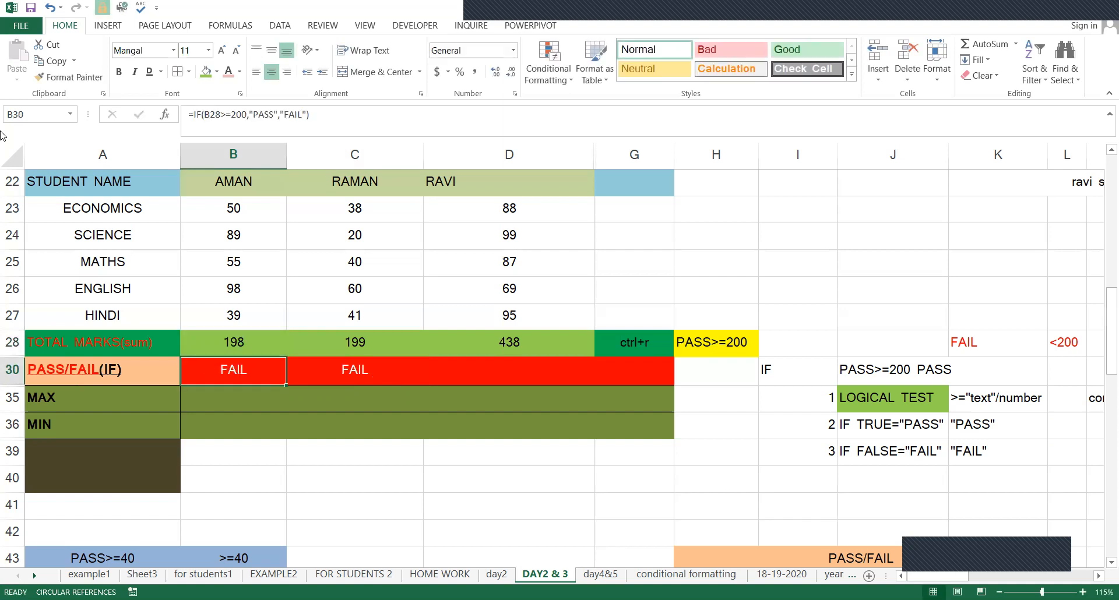
key("ctrl+z")
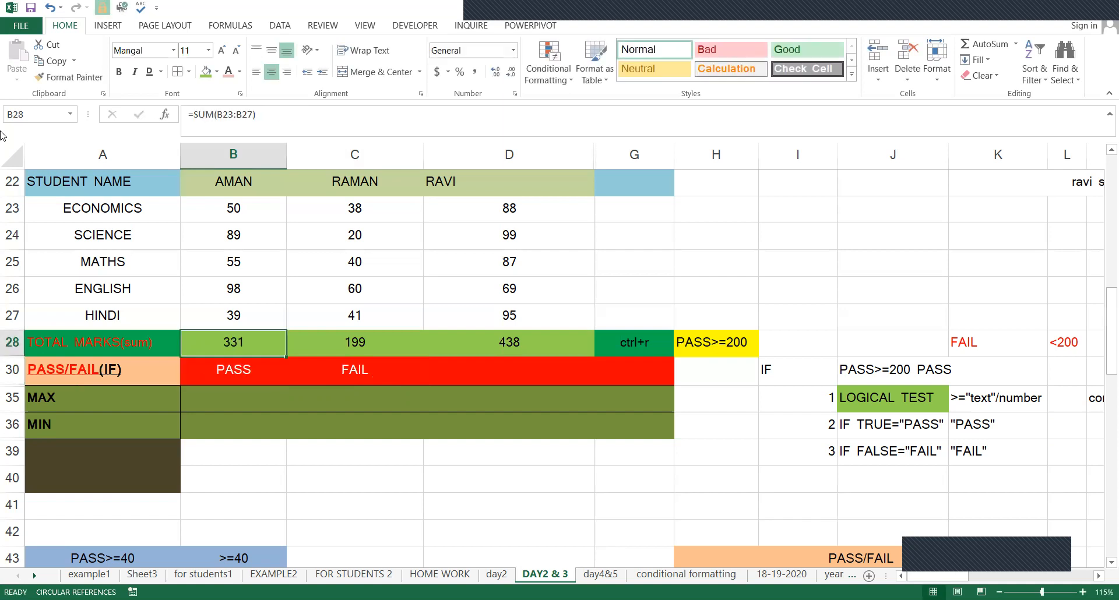
- Enter an IF formula in D30 that tests D28>=200 and returns "PASS" when true
key("Right")
key("Down")
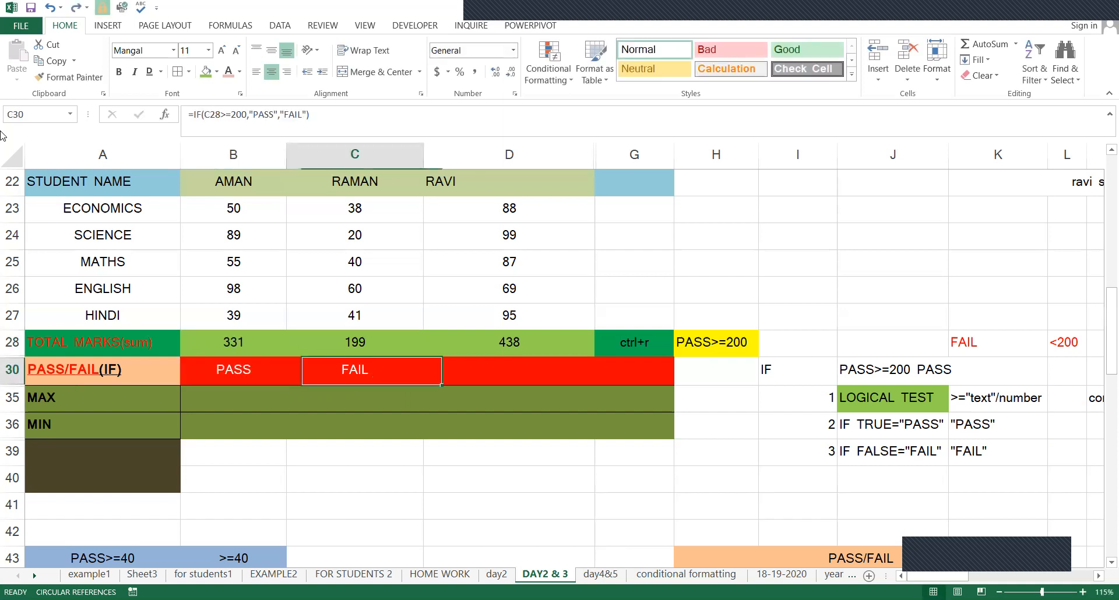
key("Right")
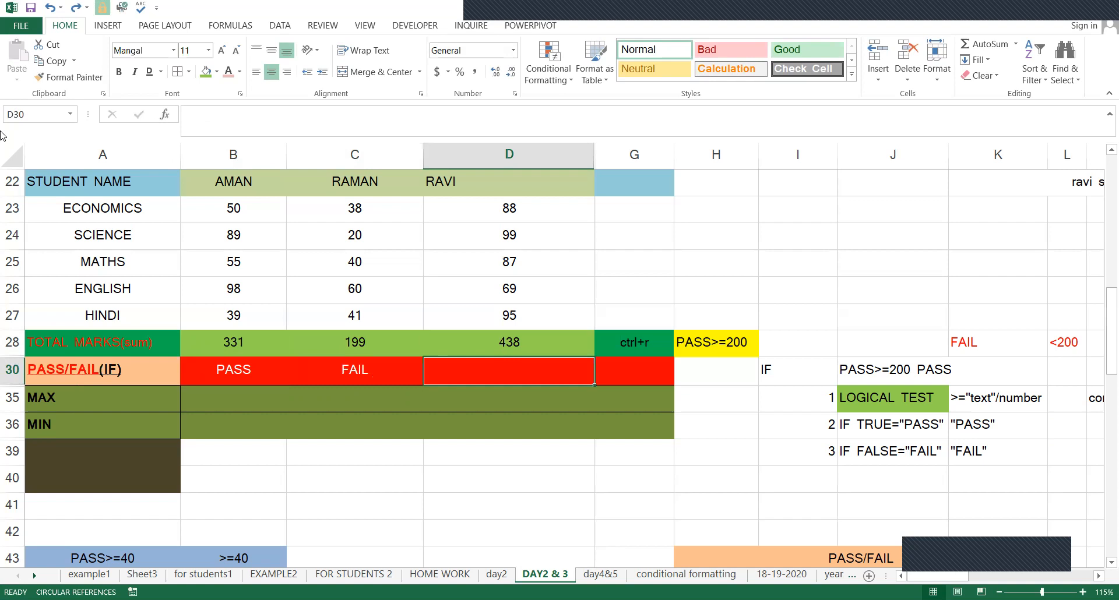
type("=")
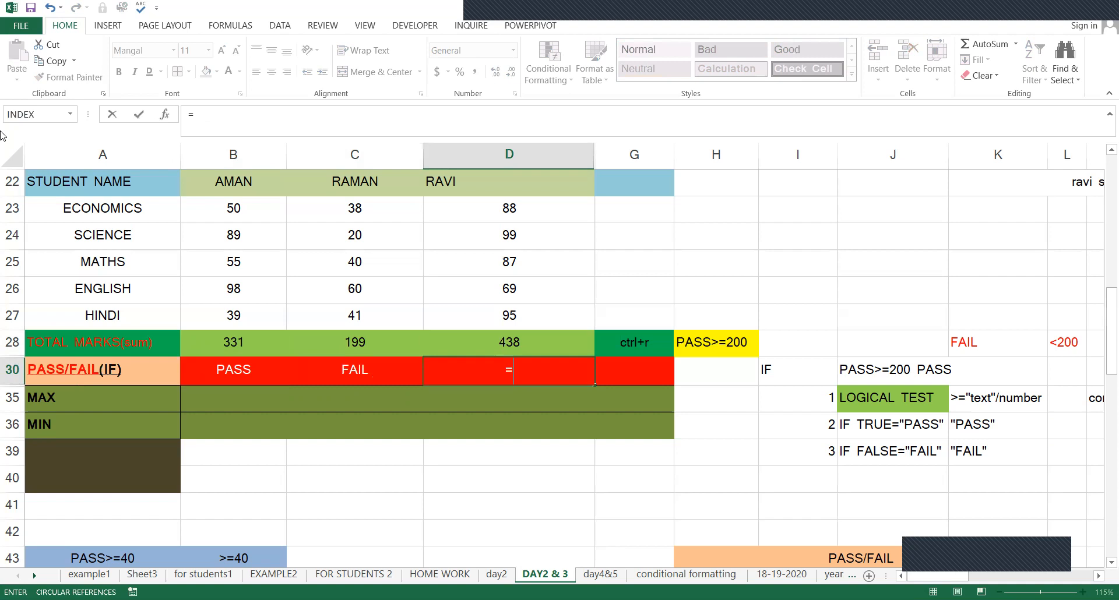
type("IF")
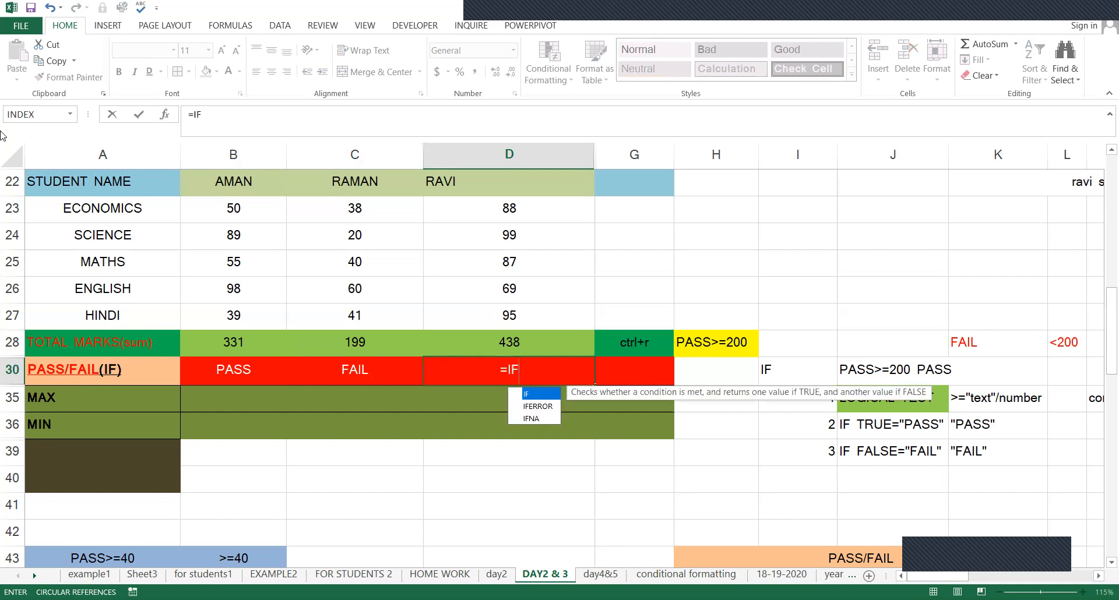
type("(")
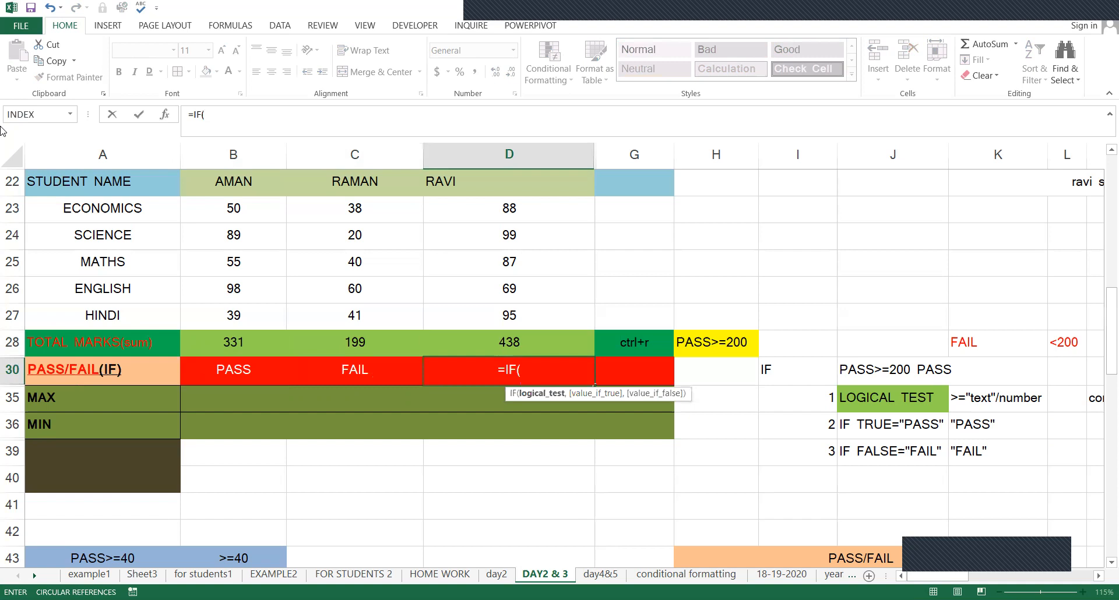
left_click(487, 336)
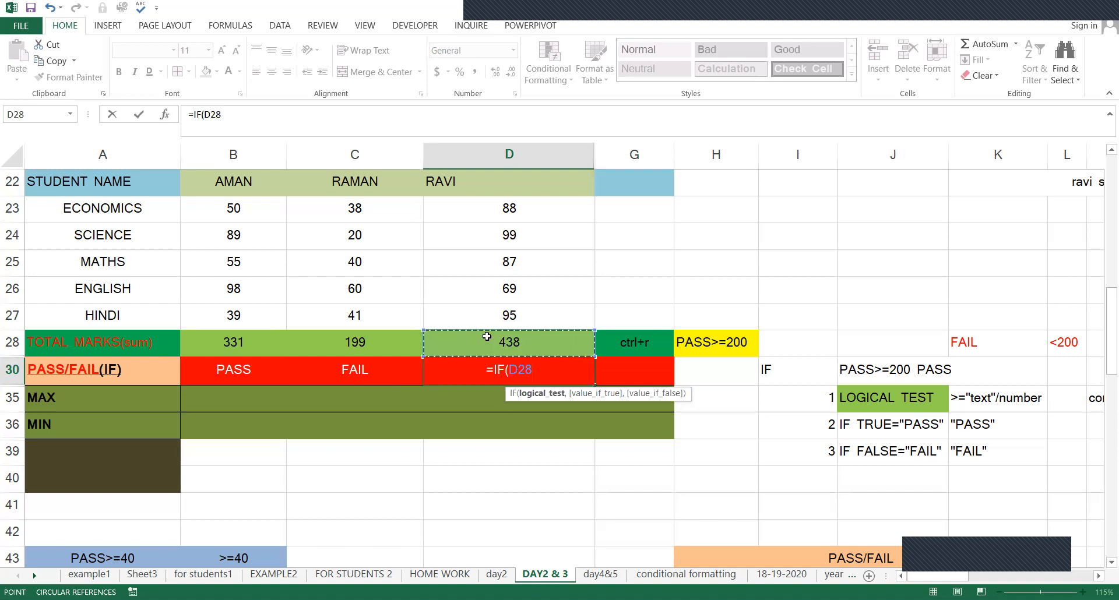
type(">=")
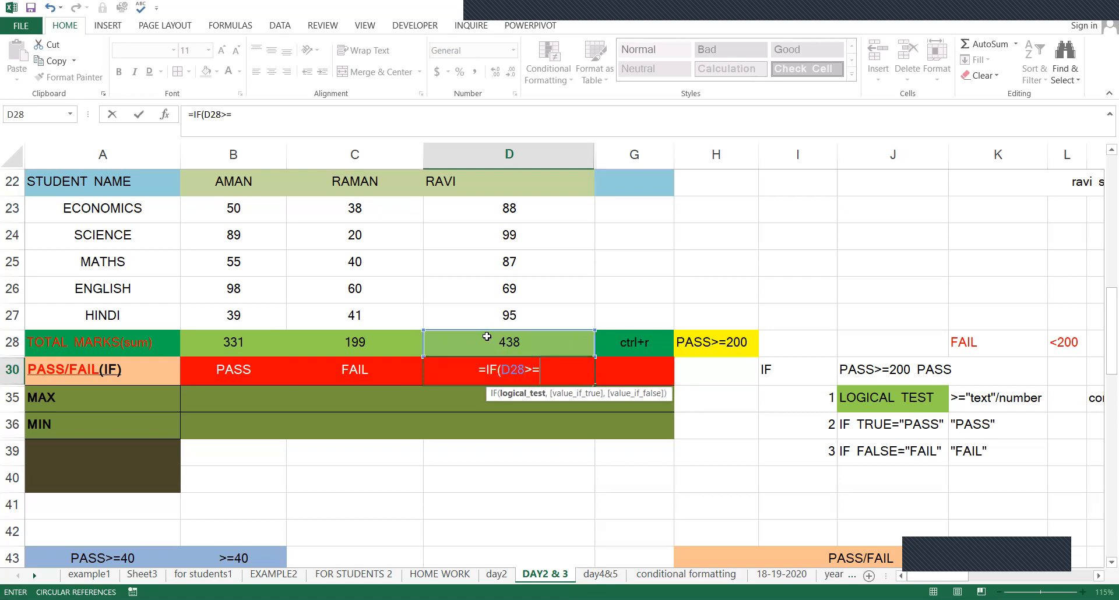
type("200,")
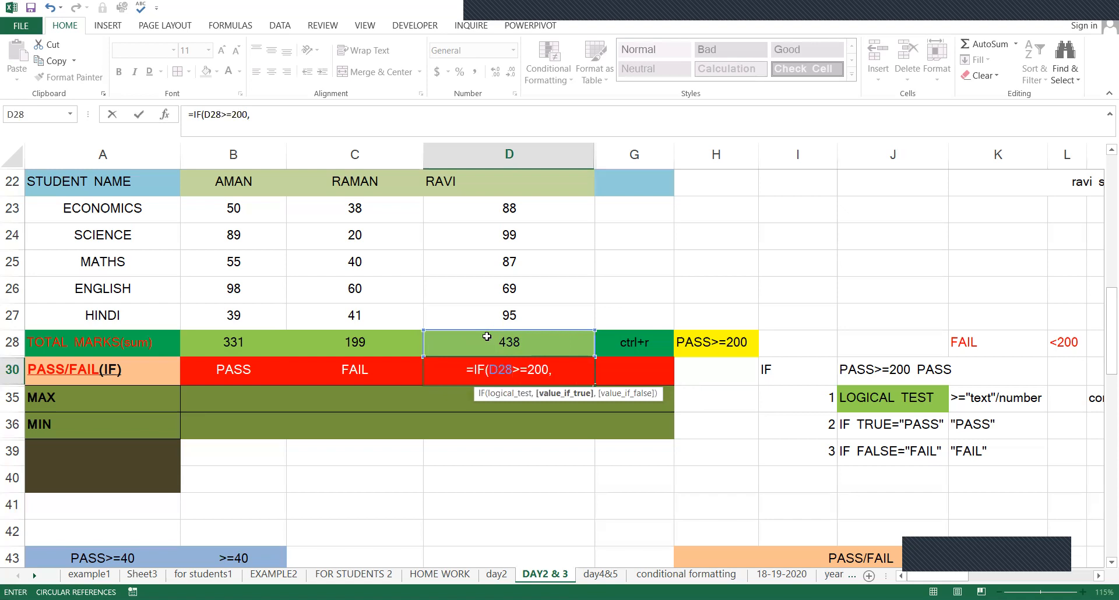
type("\"PASS\"")
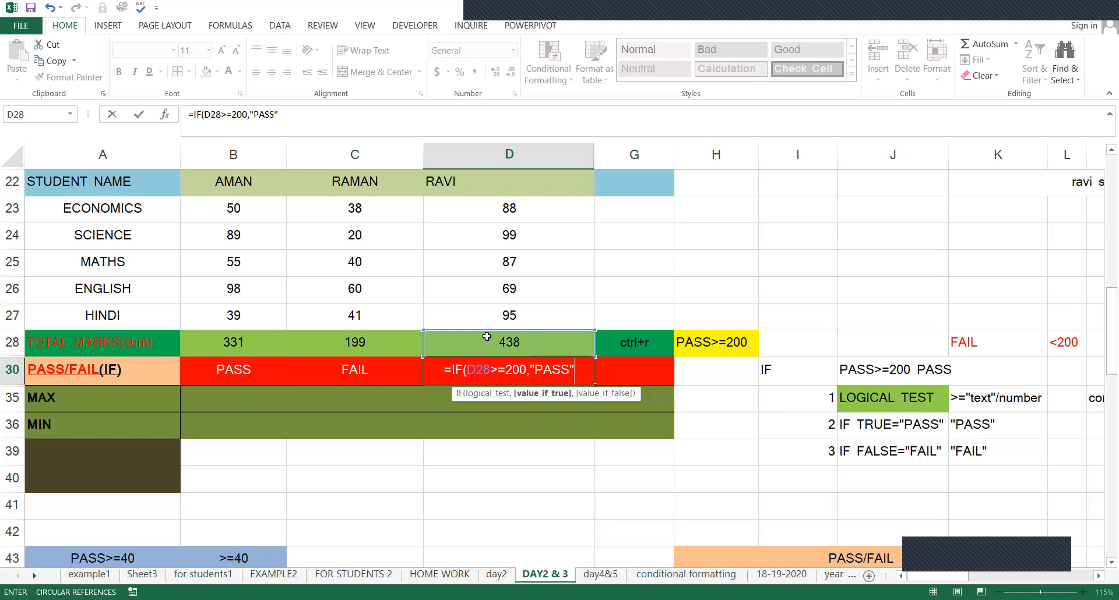
key("Return")
- Look down the sheet past the subject-wise marks to the product table and its LOGICAL TEST conditions in rows 53 to 60
key("Down")
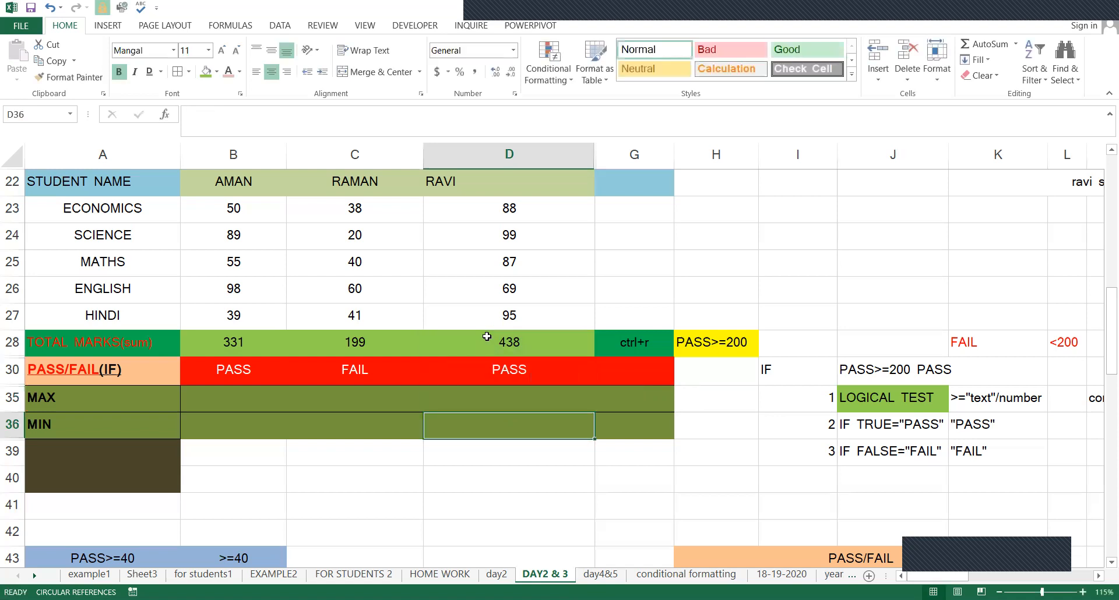
key("Down")
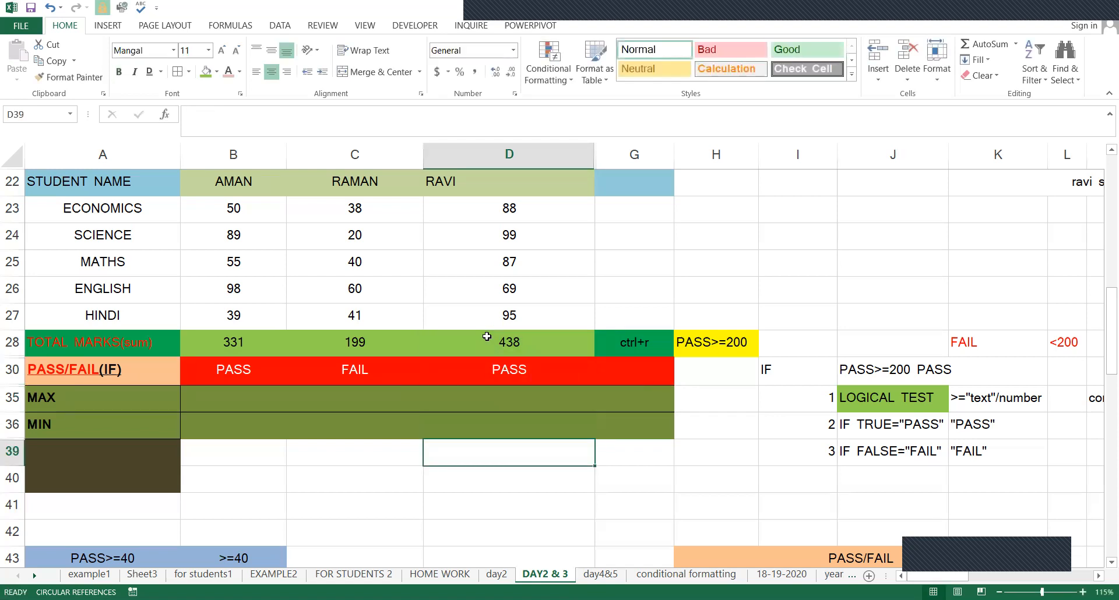
key("Down")
key("Down")
key("Down")
key("Down")
key("Down")
key("Down")
key("Down")
key("Down")
key("Down")
key("Down")
key("Down")
key("Down")
key("Down")
key("Down")
key("Down")
key("Down")
key("Down")
key("Down")
key("Down")
key("Down")
key("Down")
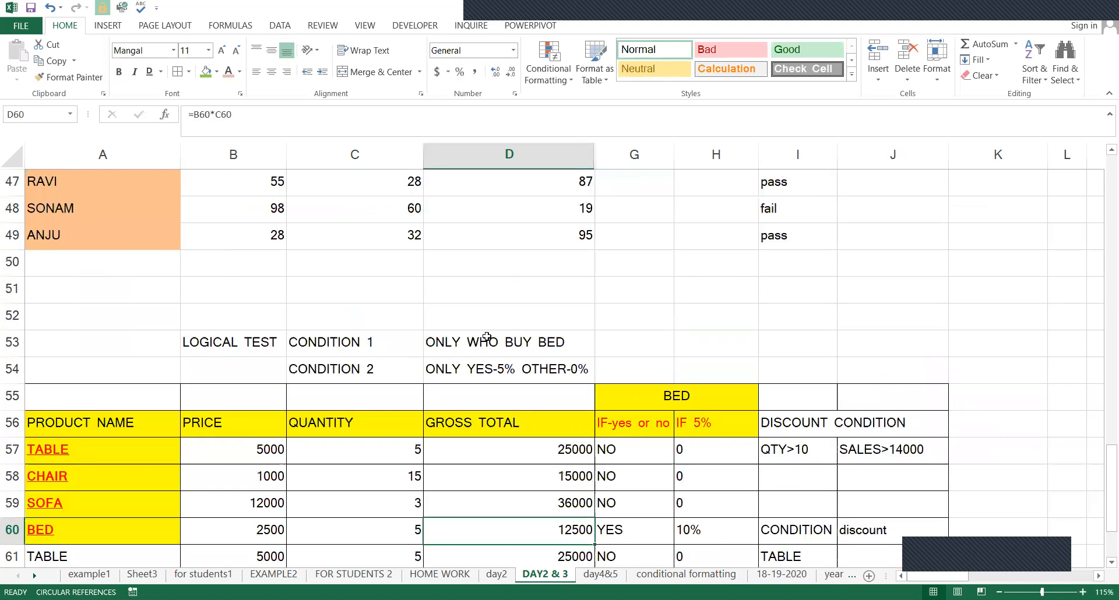
key("Up")
key("Up")
key("Up")
key("Up")
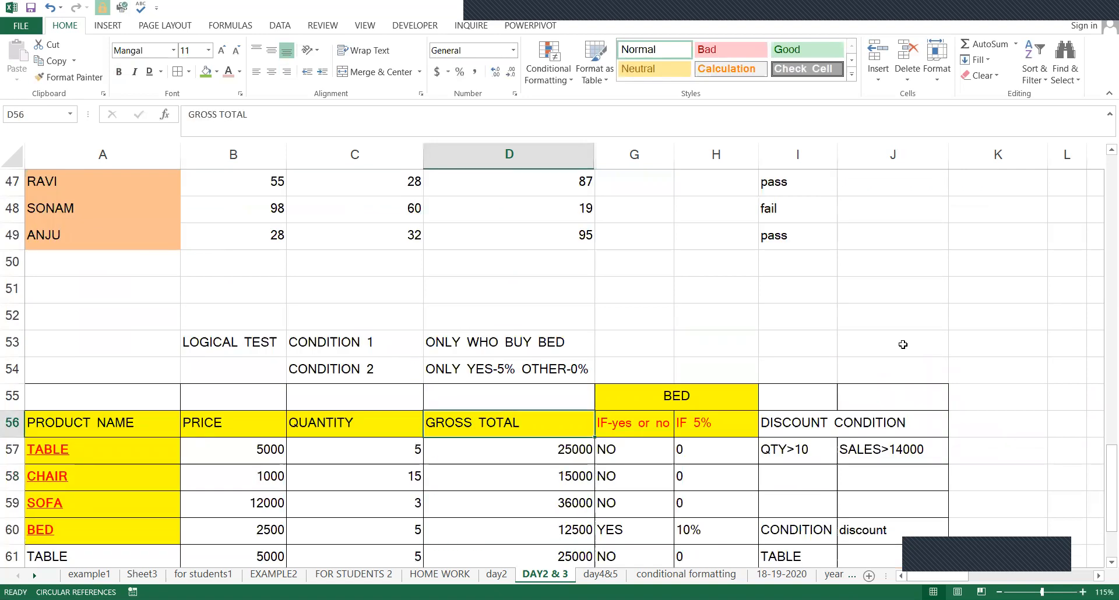
- Clear the pass/fail entries under MATHS in I45:I50
left_click(850, 315)
scroll(780, 301, "up", 3)
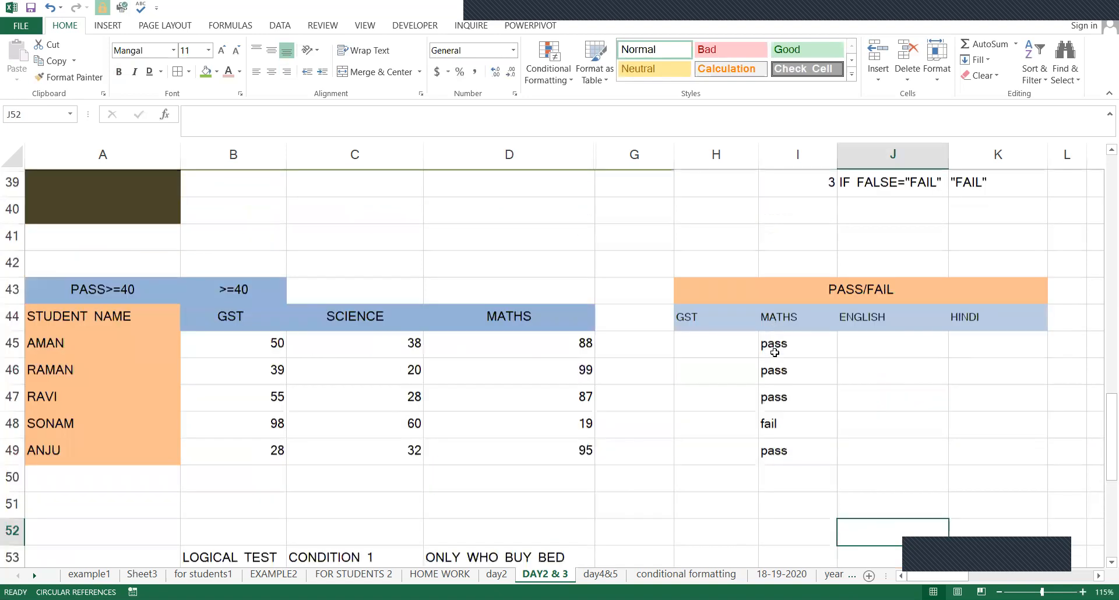
left_click_drag(777, 344, 777, 467)
key("Delete")
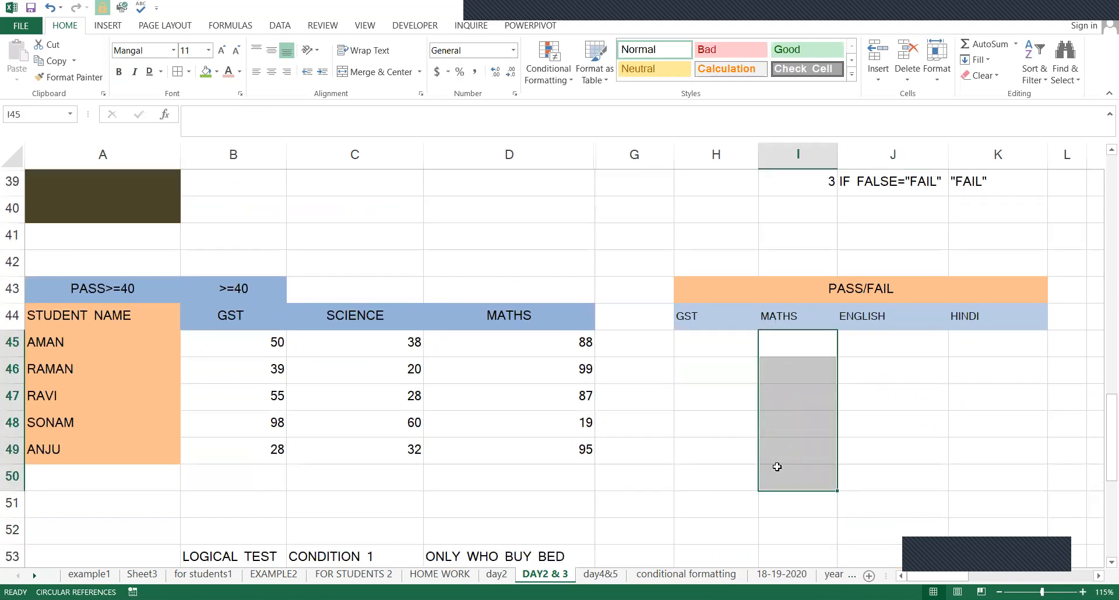
- Review the students' marks, the totals in row 28 and the PASS/FAIL results in row 30
key("Up")
key("Up")
key("ctrl+Up")
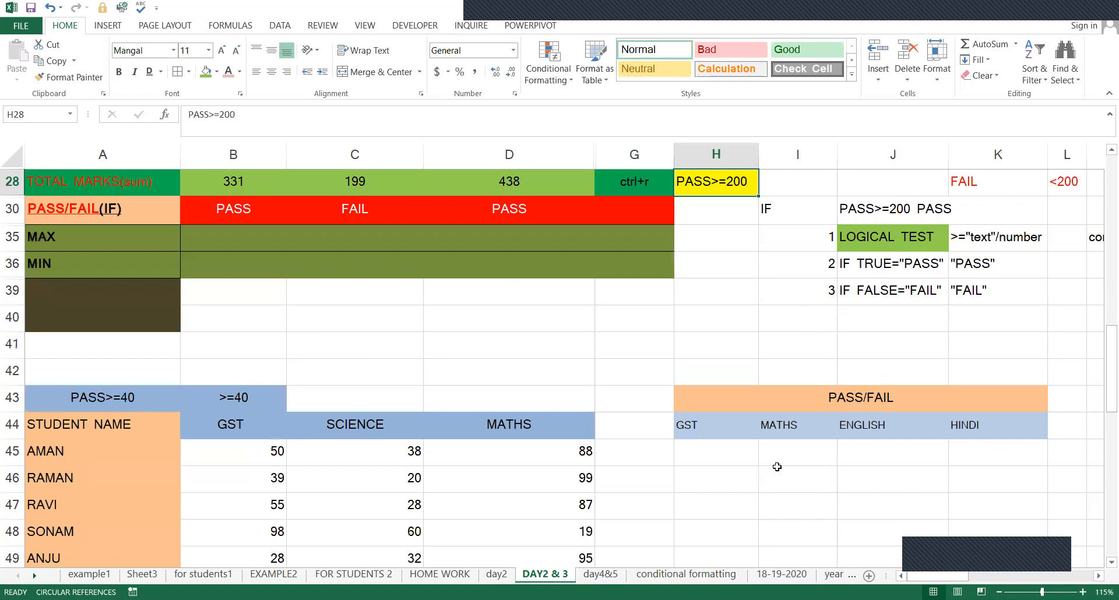
key("ctrl+Left")
key("Right")
key("Up")
key("Up")
key("Up")
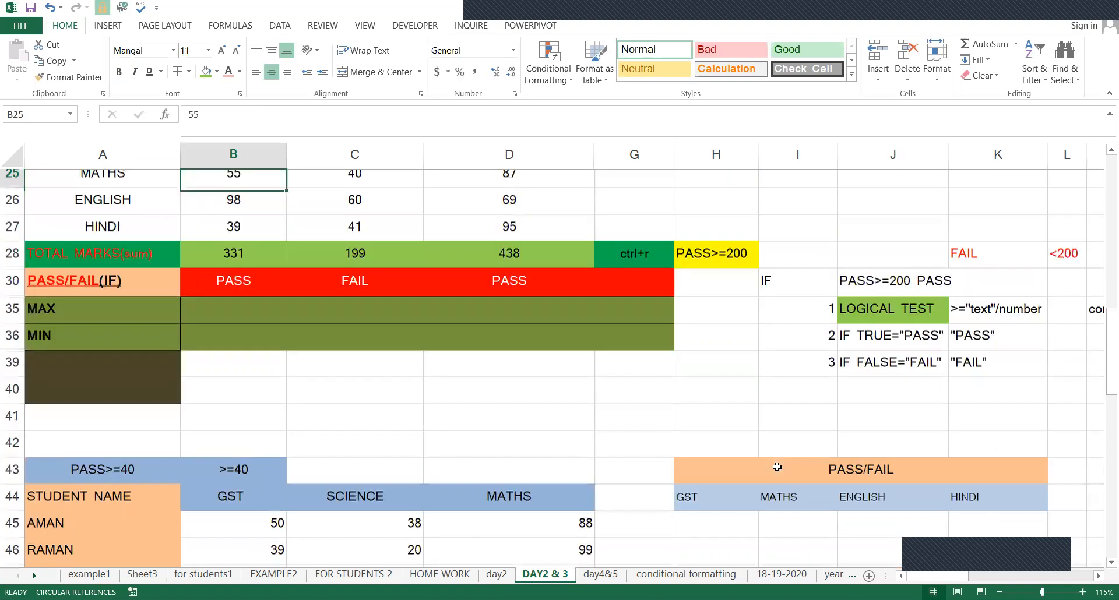
key("Up")
key("Down")
key("Down")
key("Down")
key("Down")
key("Right")
key("Down")
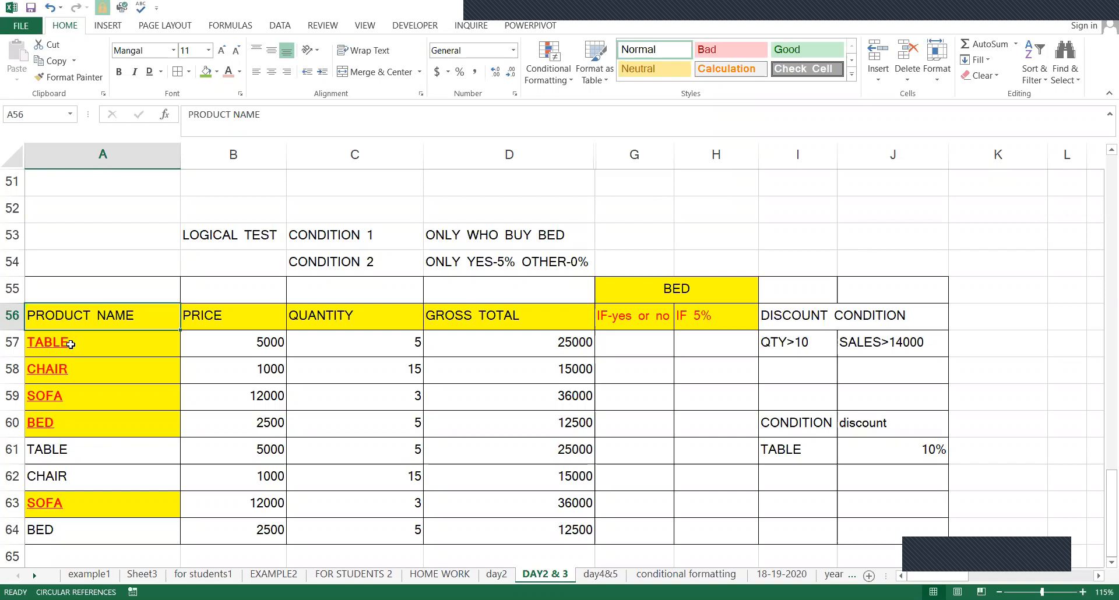
- Go through the product names and quantities in rows 56 to 64 and inspect the gross total formula in D57
key("Down")
key("Down")
key("Down")
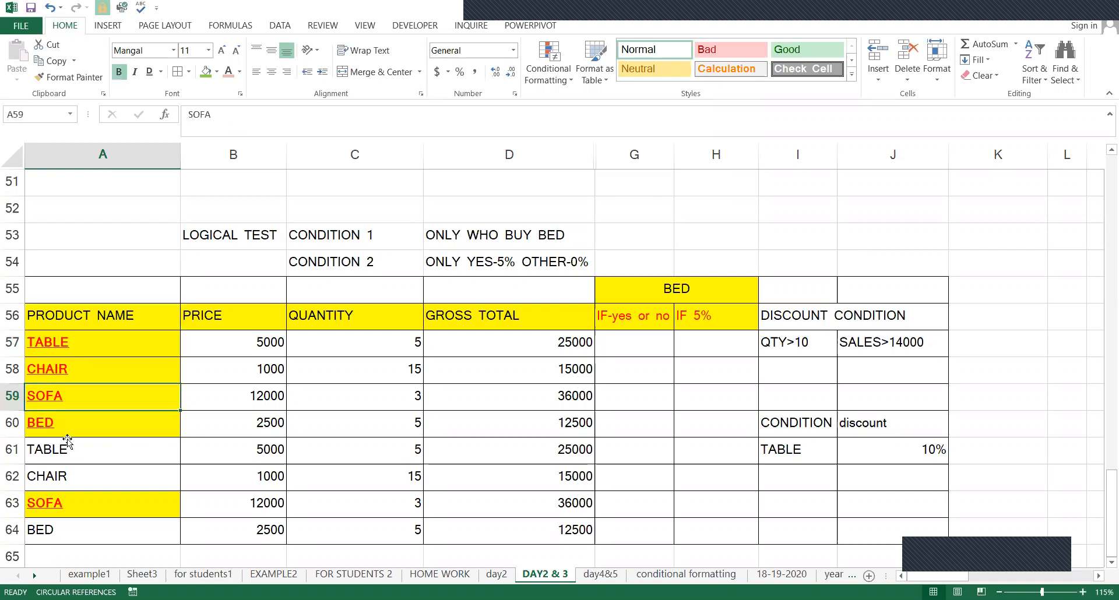
key("Down")
key("Down")
key("Down")
key("Down")
key("Down")
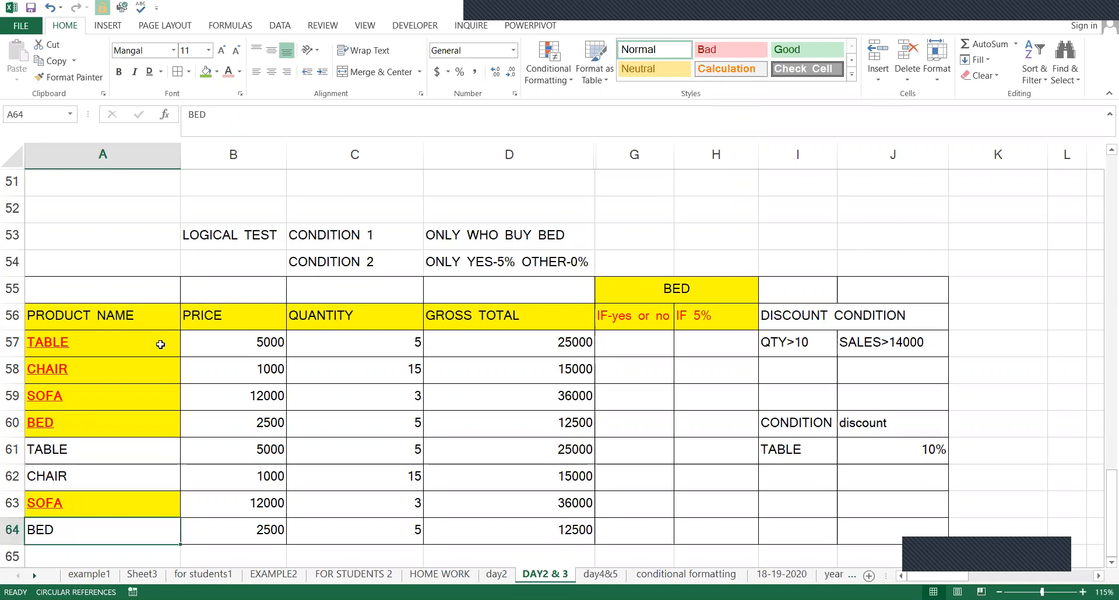
left_click(245, 526)
left_click_drag(339, 322, 350, 533)
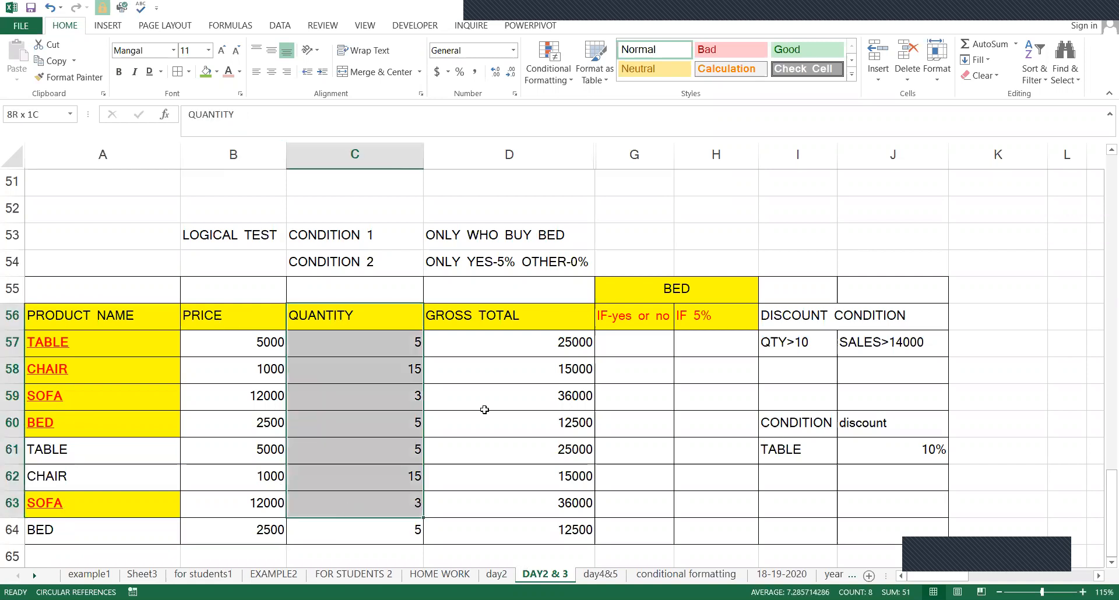
double_click(529, 336)
key("Return")
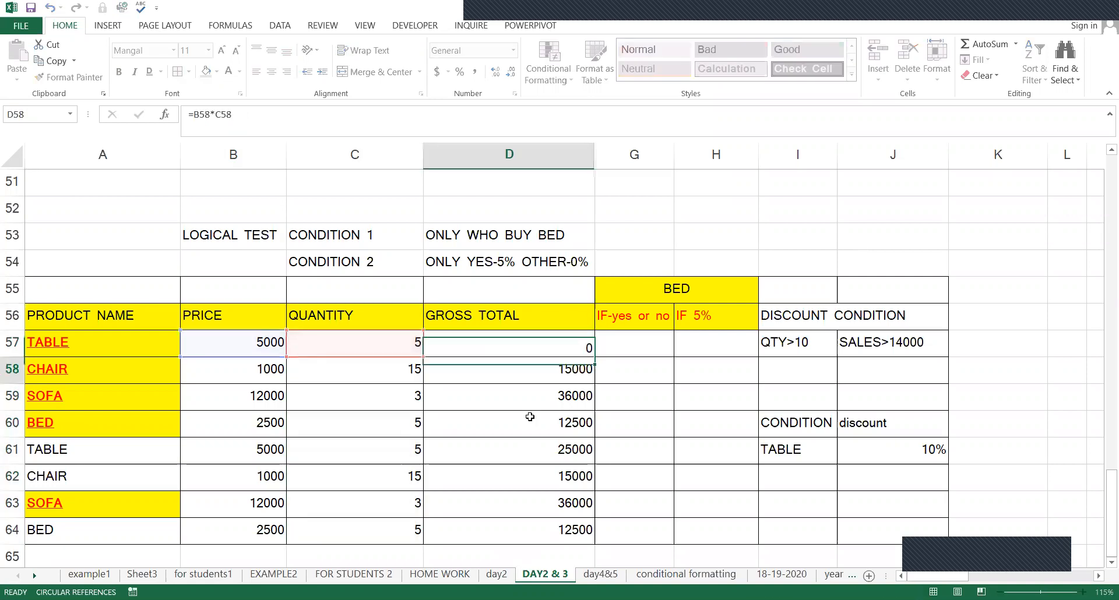
key("Up")
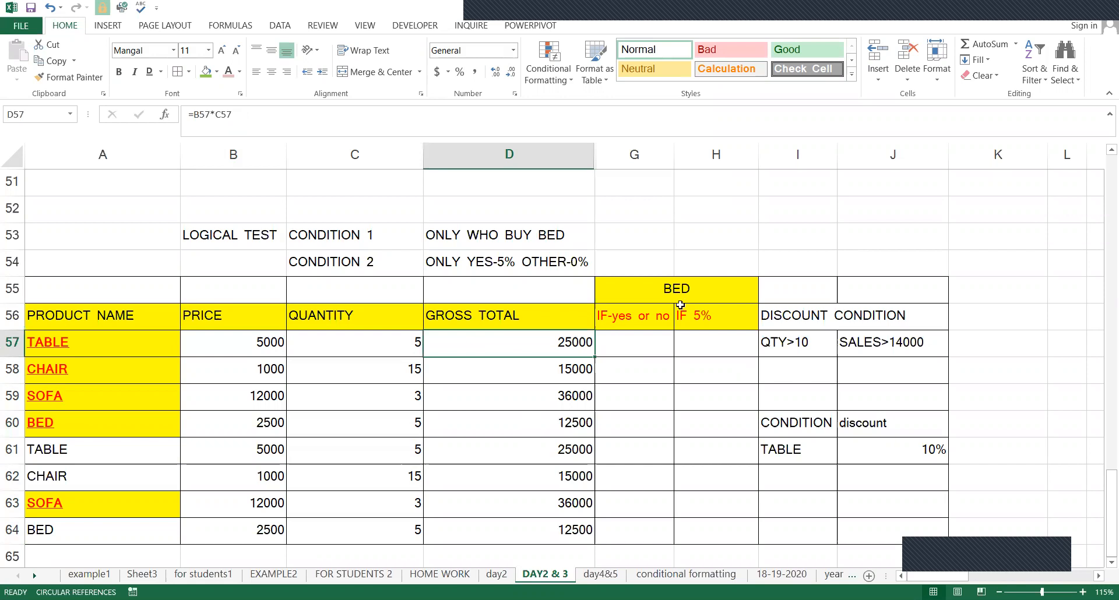
- Hide the discount condition columns I and J beside the product table
left_click_drag(790, 308, 900, 506)
key("ctrl+0")
left_click(868, 398)
- Check the two conditions in rows 53 and 54, and enter NO in G57 for the TABLE row
left_click(335, 240)
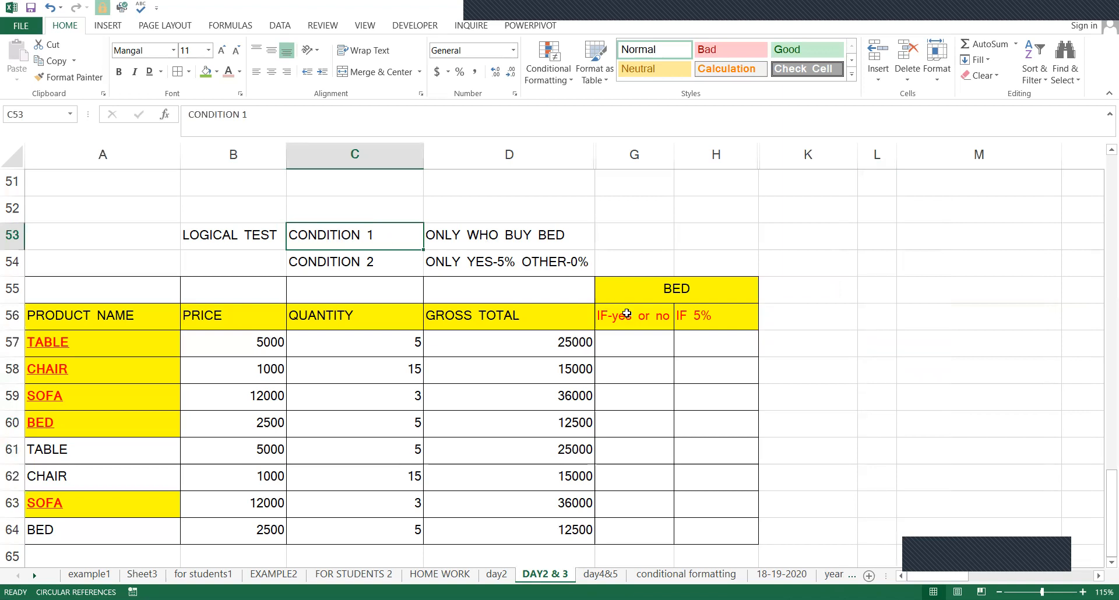
left_click(514, 262)
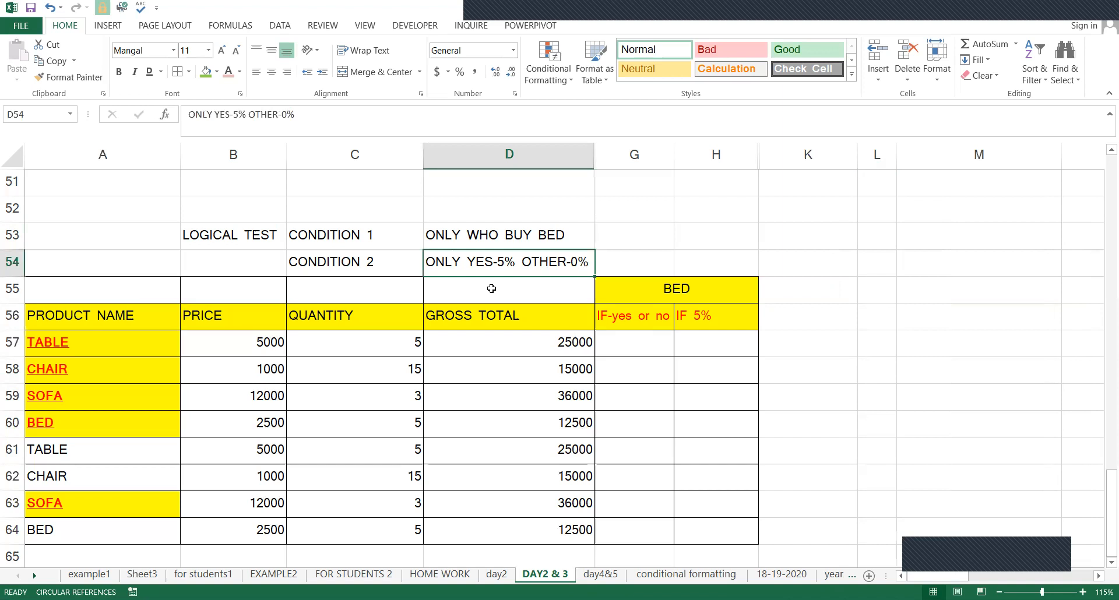
left_click(631, 343)
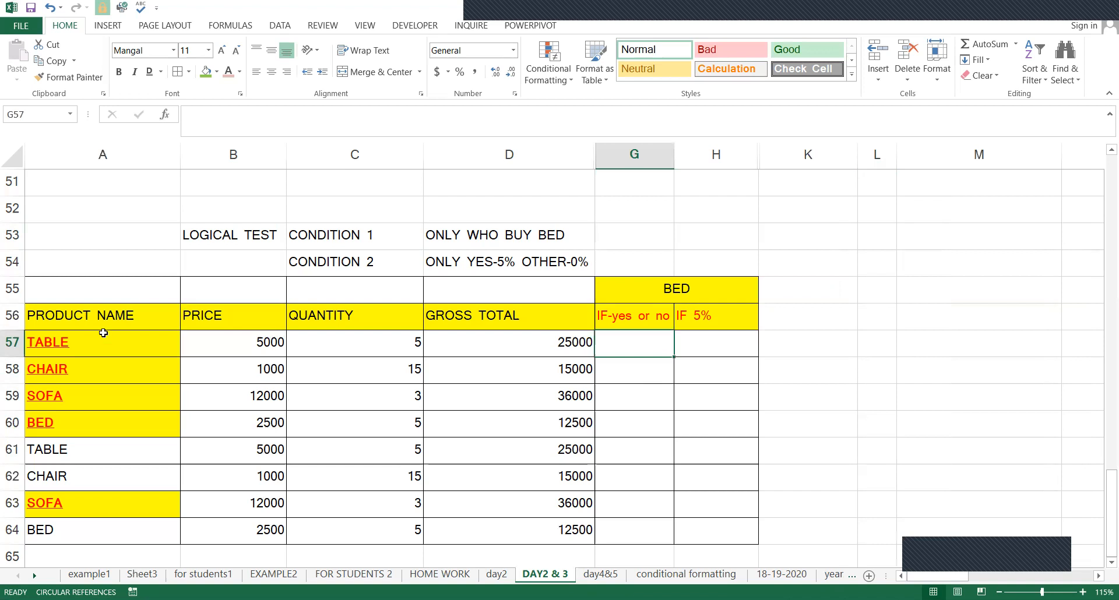
left_click(64, 345)
left_click(612, 342)
type("N")
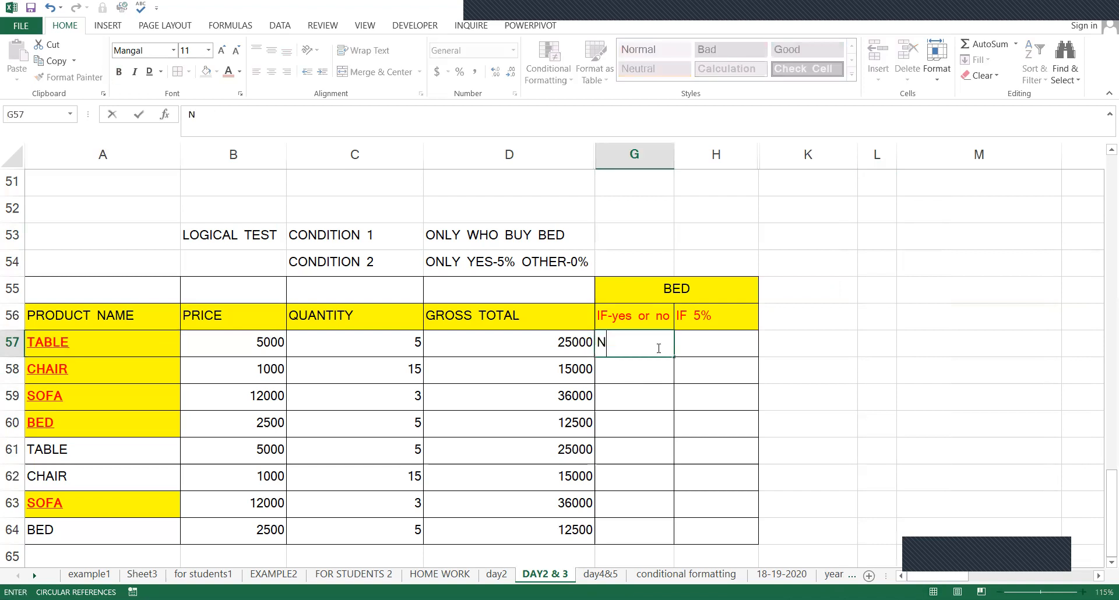
type("O")
key("Return")
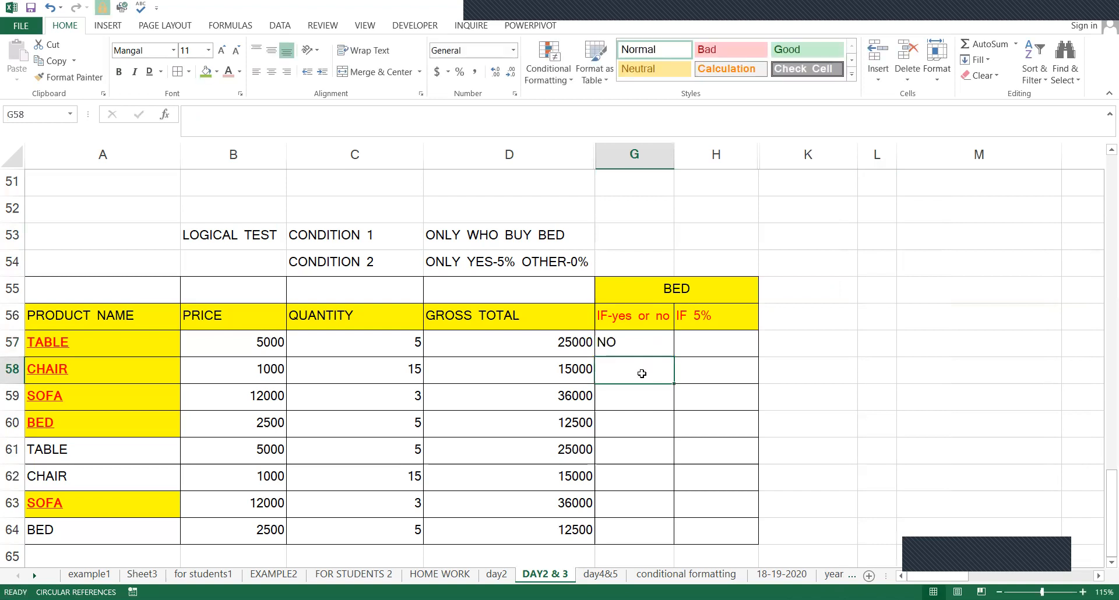
- Enter NO for CHAIR and SOFA in G58:G59 and YES for BED in G60, and highlight row 60
type("NO")
key("Return")
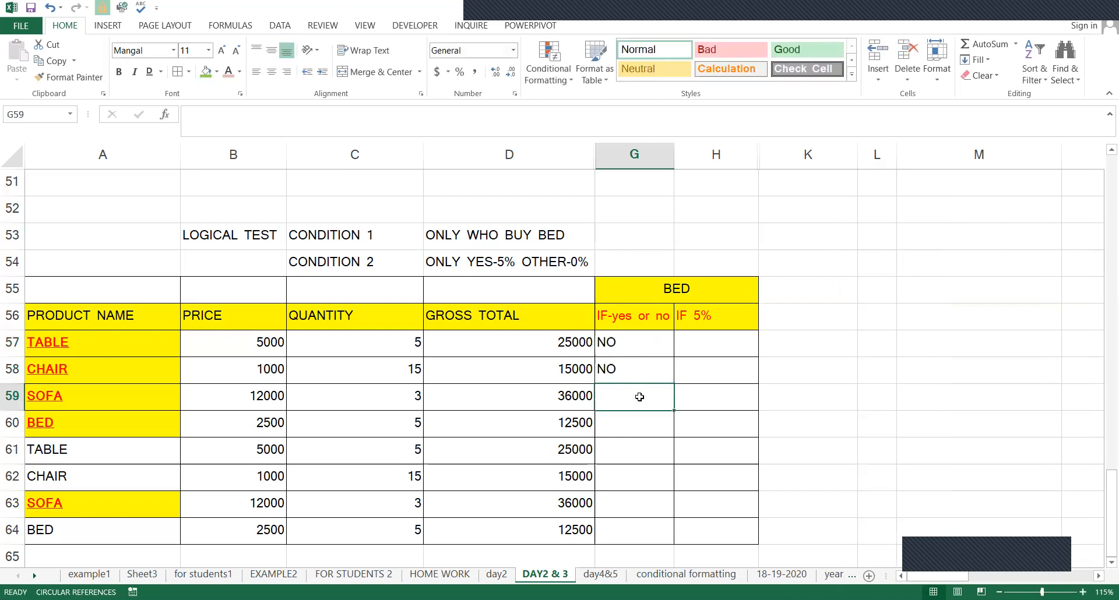
type("NO")
key("Return")
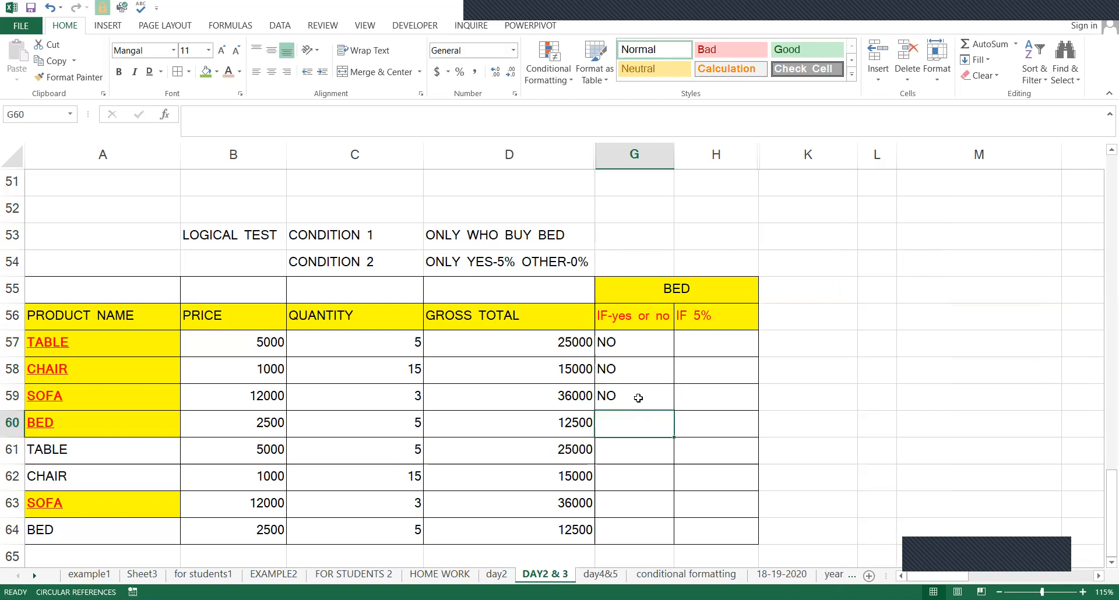
type("YES")
key("Return")
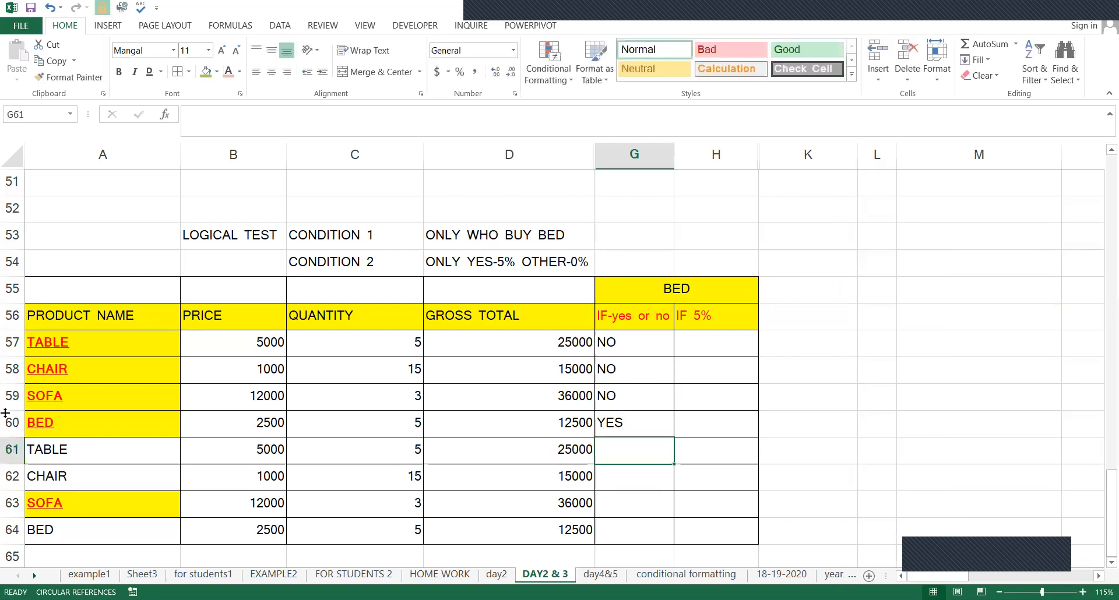
left_click(8, 427)
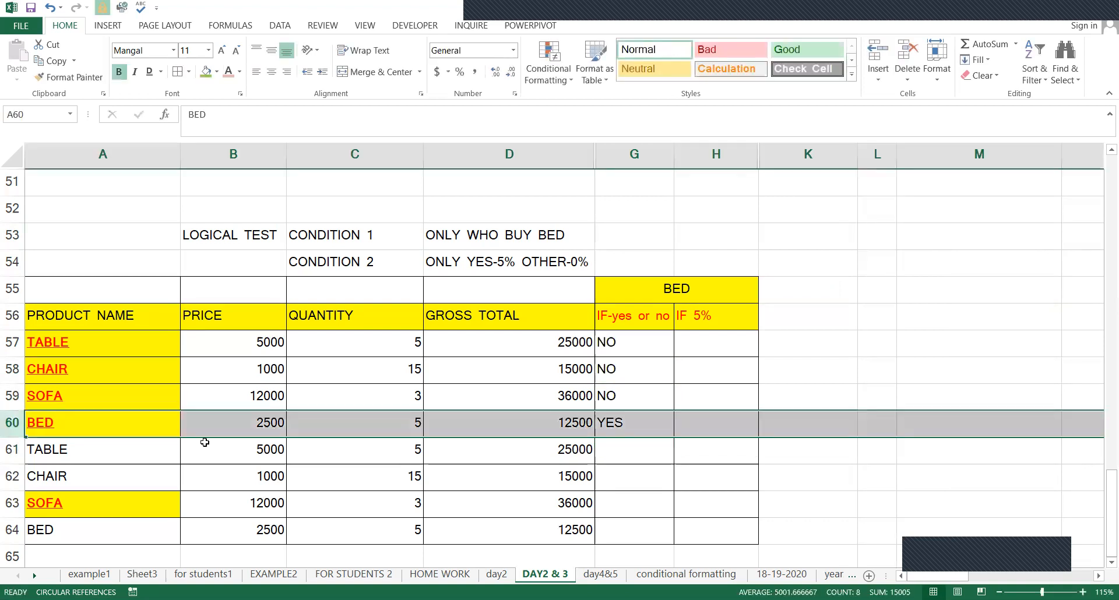
- Enter NO for TABLE, CHAIR and SOFA in G61:G63 and YES for BED in G64
left_click(651, 442)
type("NO")
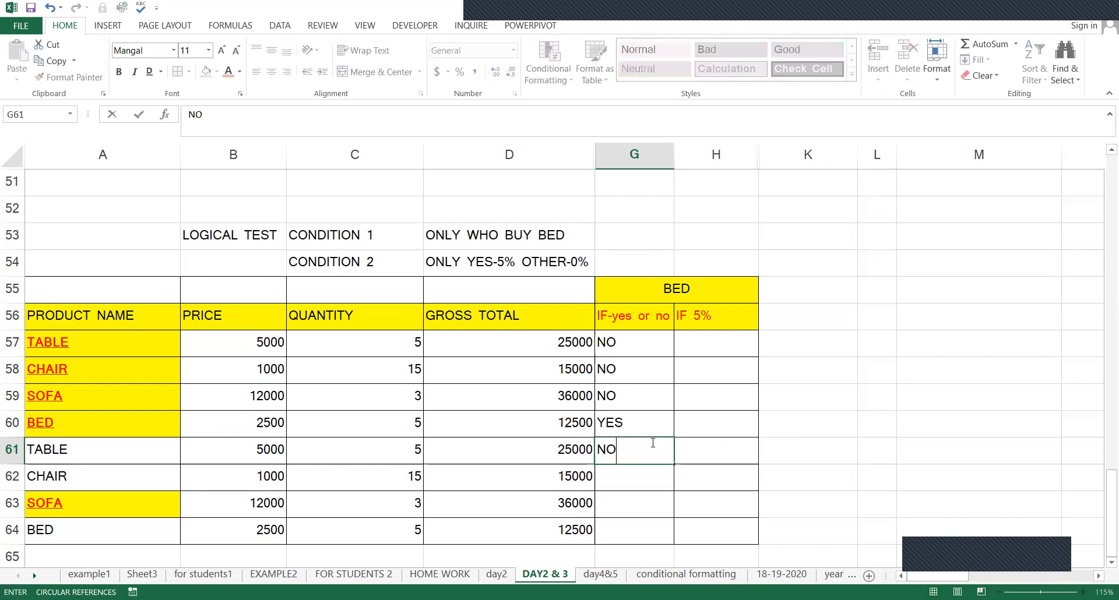
key("Return")
type("NO")
key("Return")
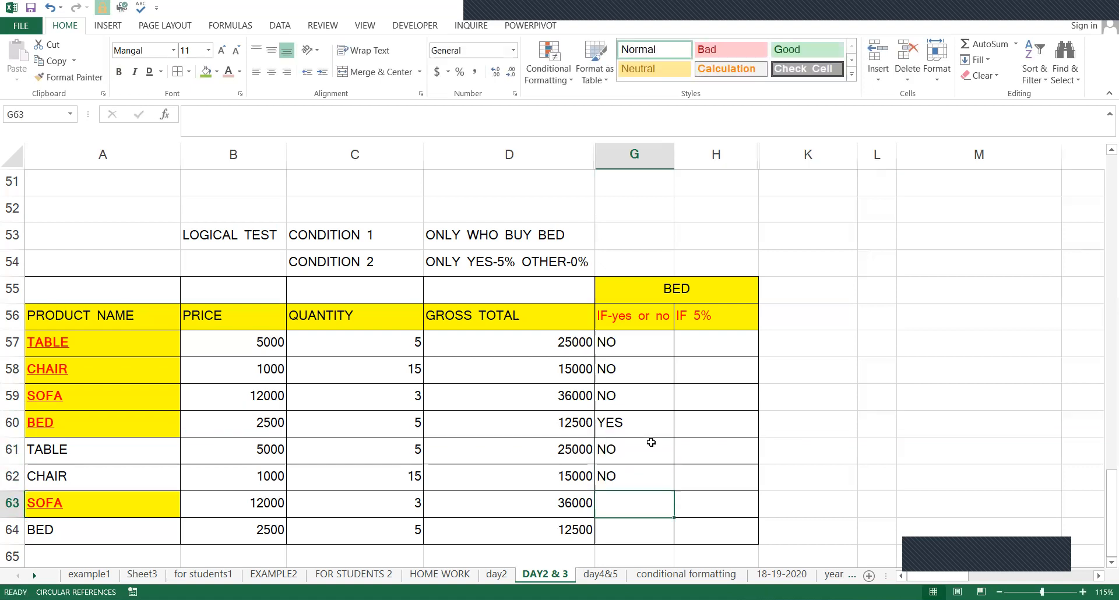
type("NO")
key("Return")
type("YES")
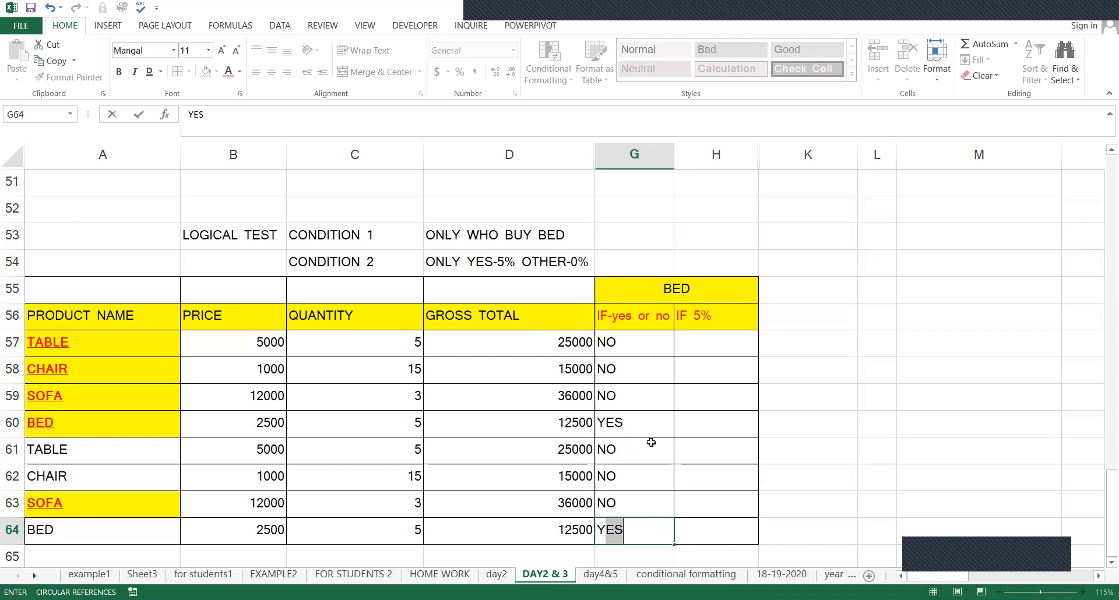
key("Return")
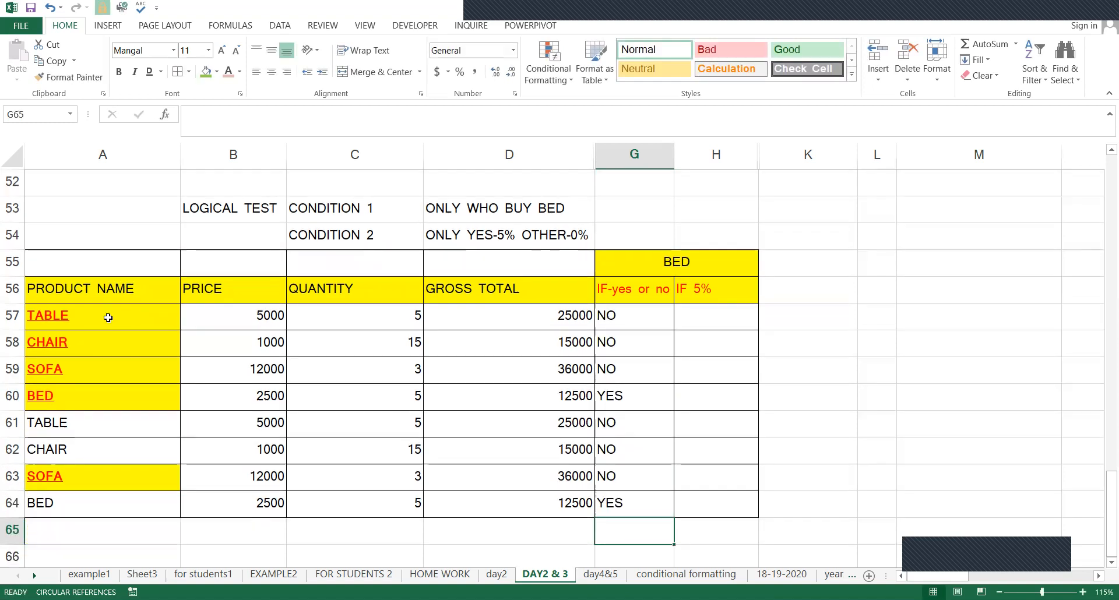
- Review the BED and IF-yes or no headings and go through the answers in G57:G64 against the product names
left_click(108, 318)
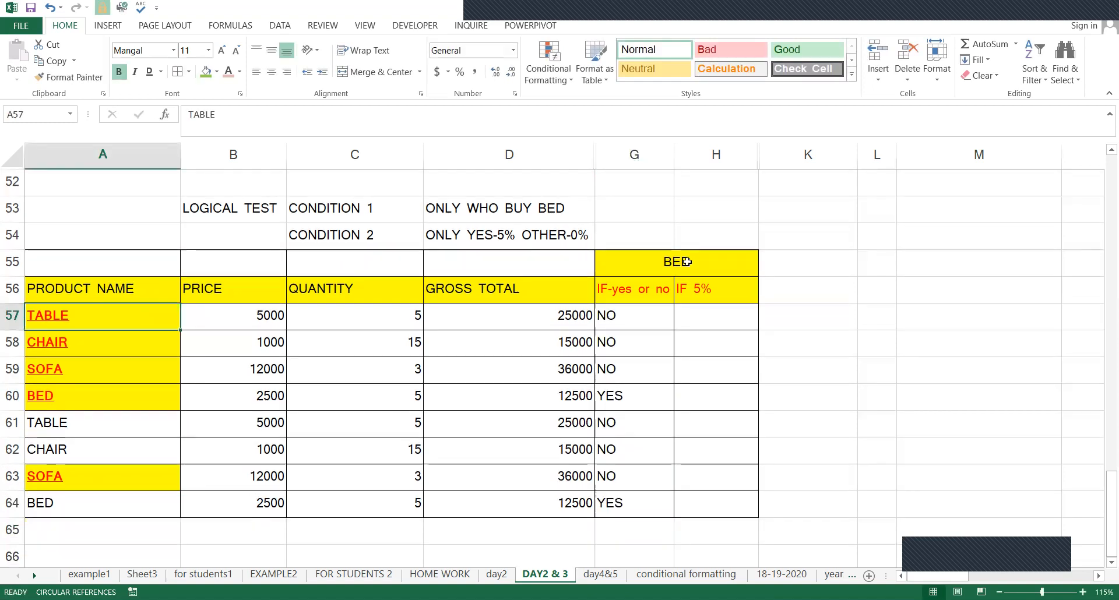
scroll(641, 314, "up", 1)
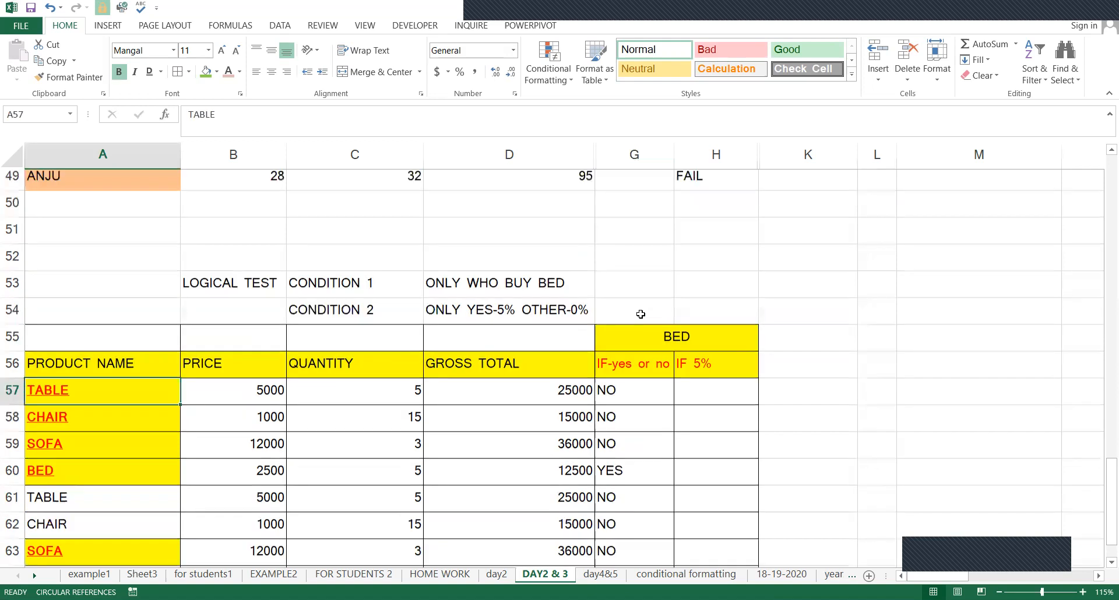
scroll(640, 314, "down", 1)
left_click(669, 271)
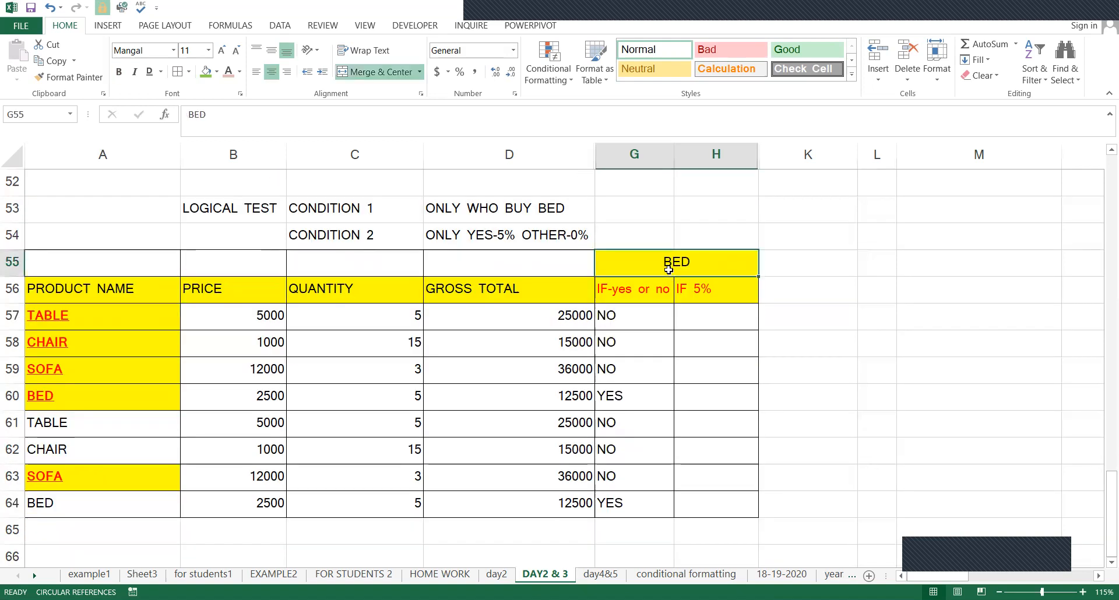
left_click(632, 294)
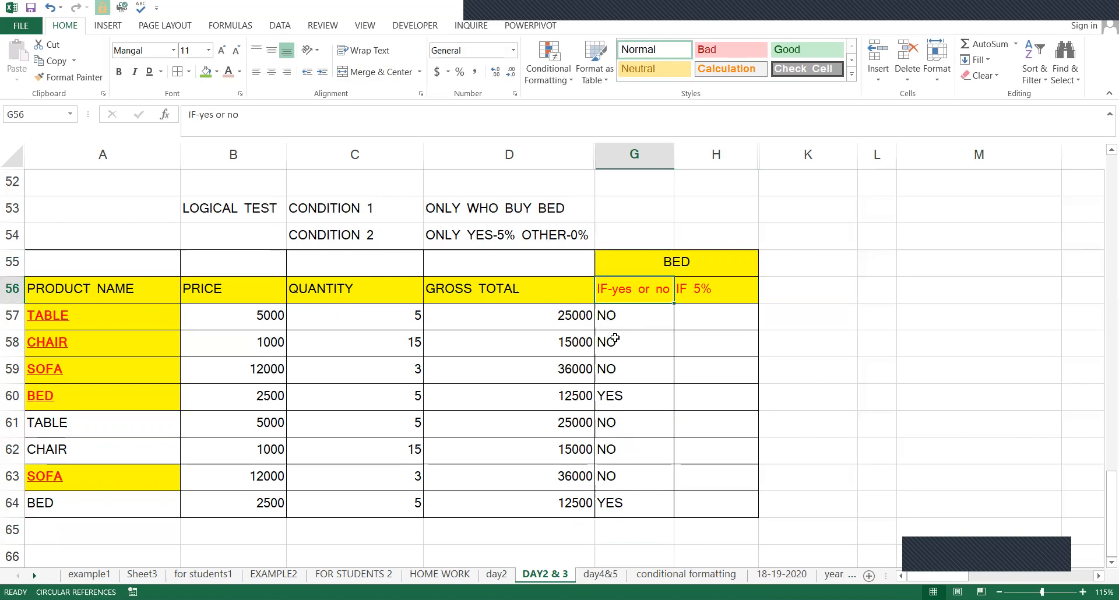
left_click_drag(626, 315, 631, 500)
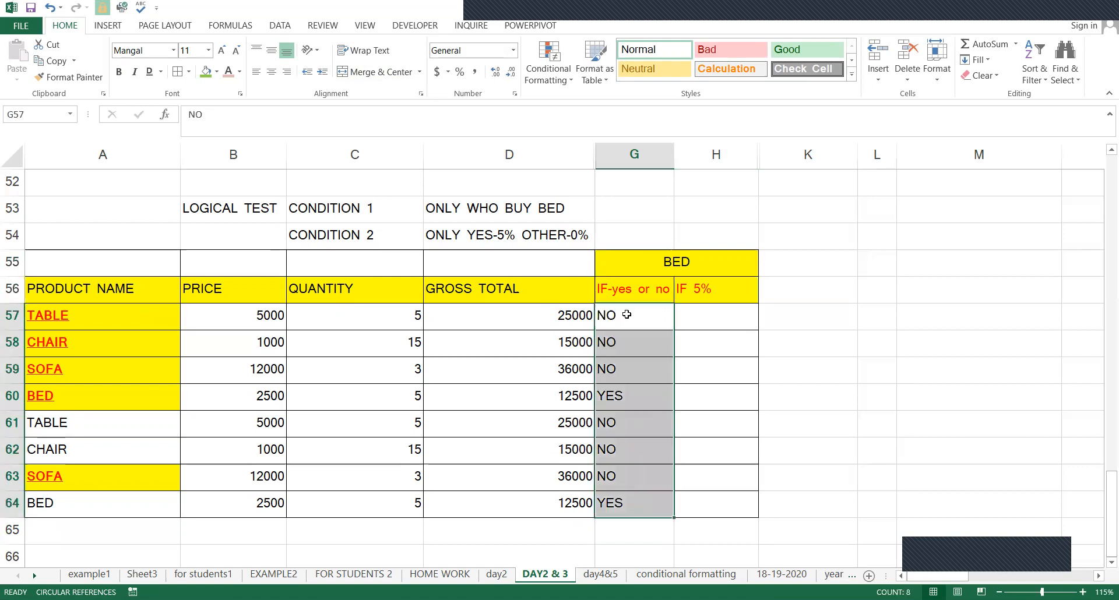
left_click(636, 377)
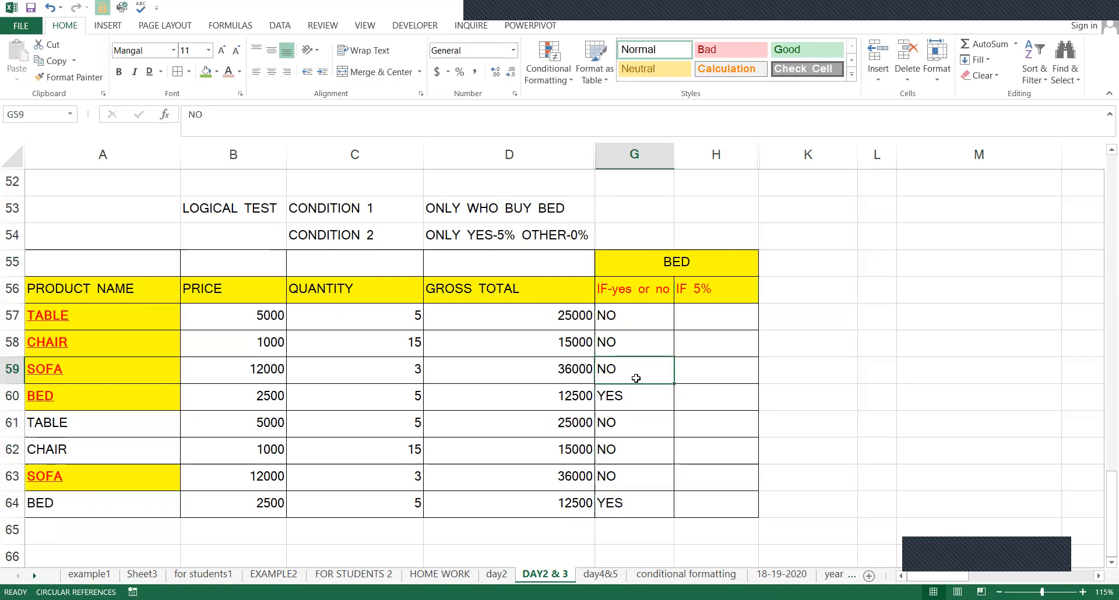
left_click(621, 321)
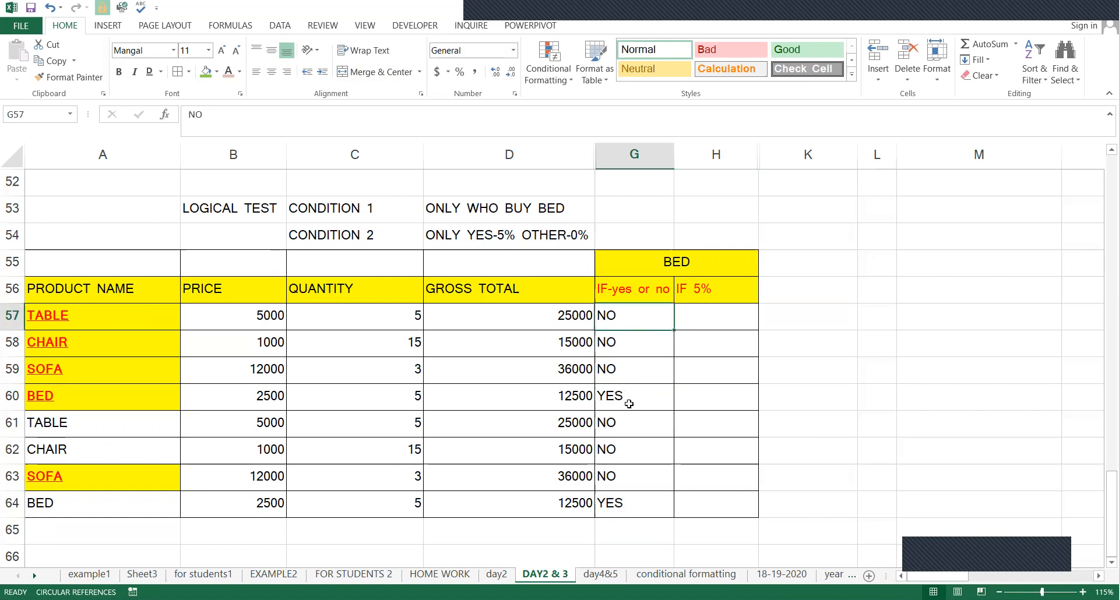
key("Down")
key("Down")
key("Down")
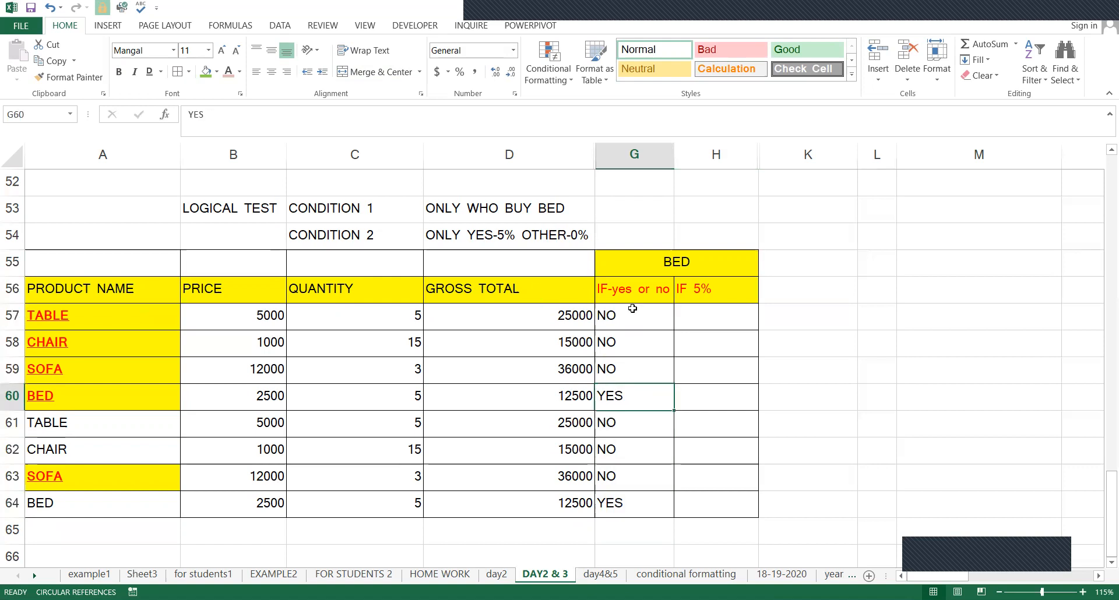
left_click_drag(625, 317, 637, 505)
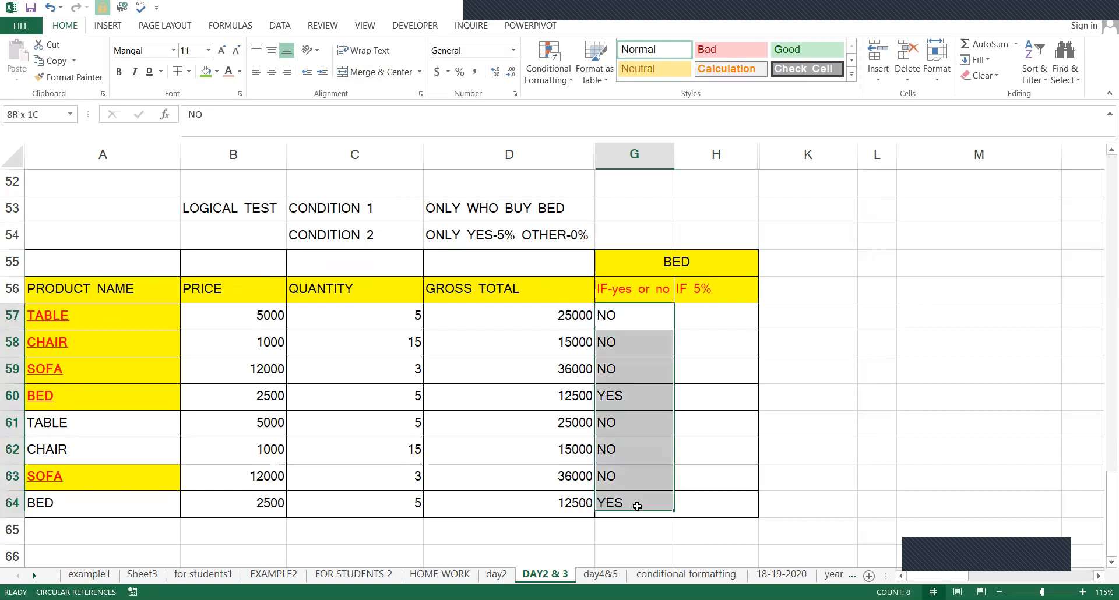
double_click(673, 516)
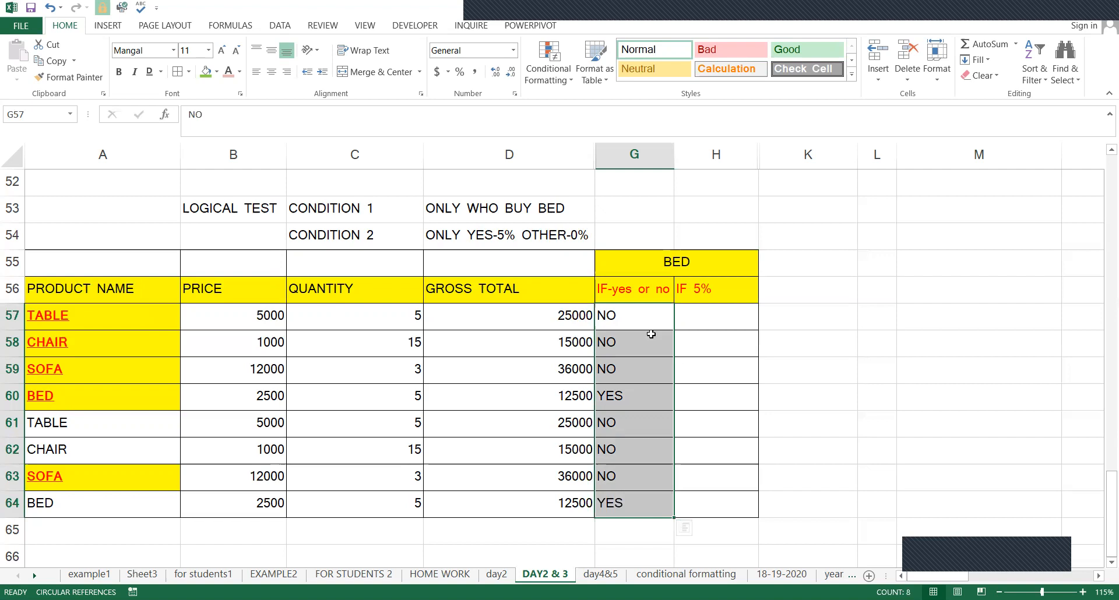
- Enter 0% for TABLE, CHAIR and SOFA in H57:H59 and 5% for BED in H60
left_click(731, 307)
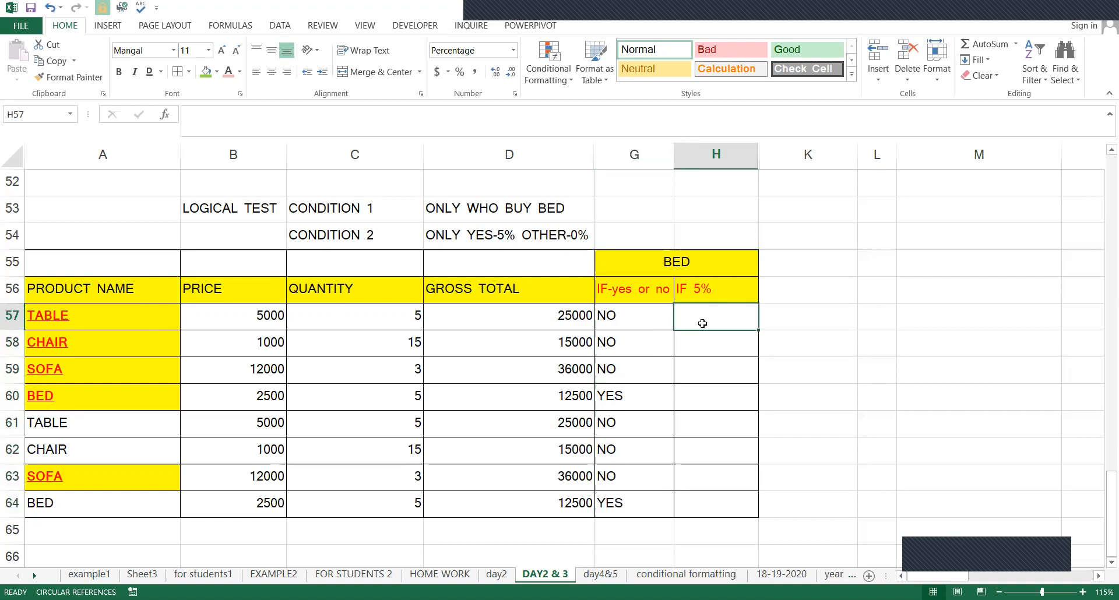
type("0")
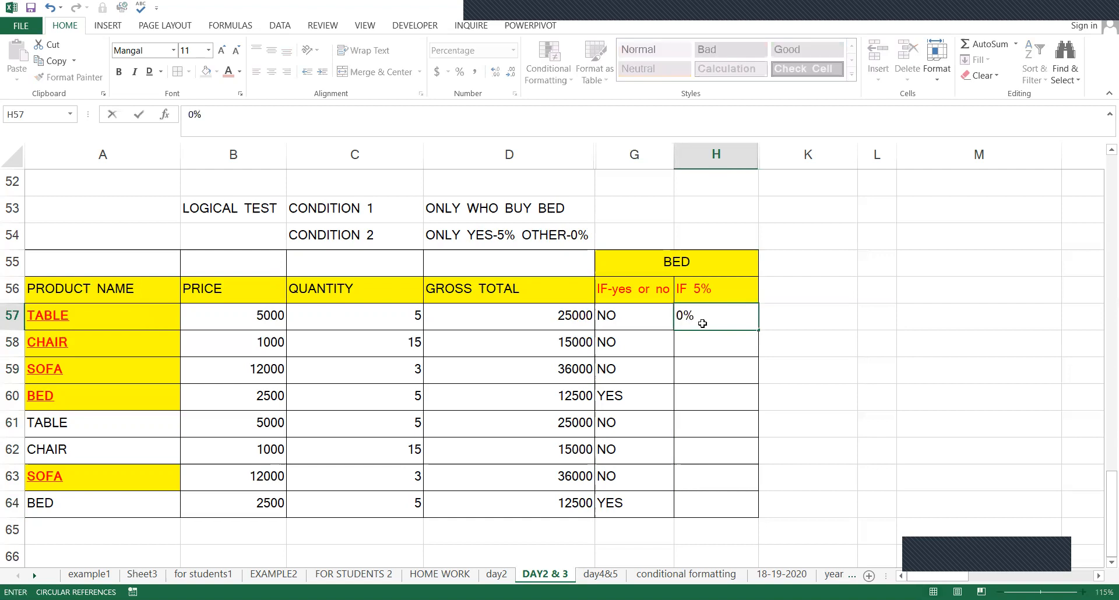
key("Return")
type("0")
key("Return")
type("0")
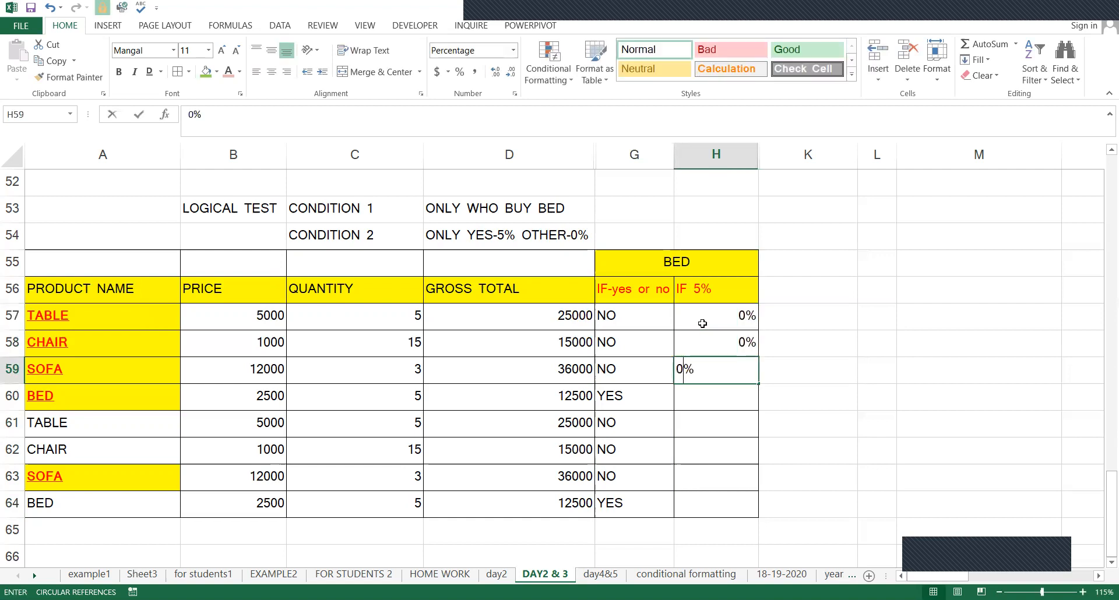
key("Return")
type("5")
key("Return")
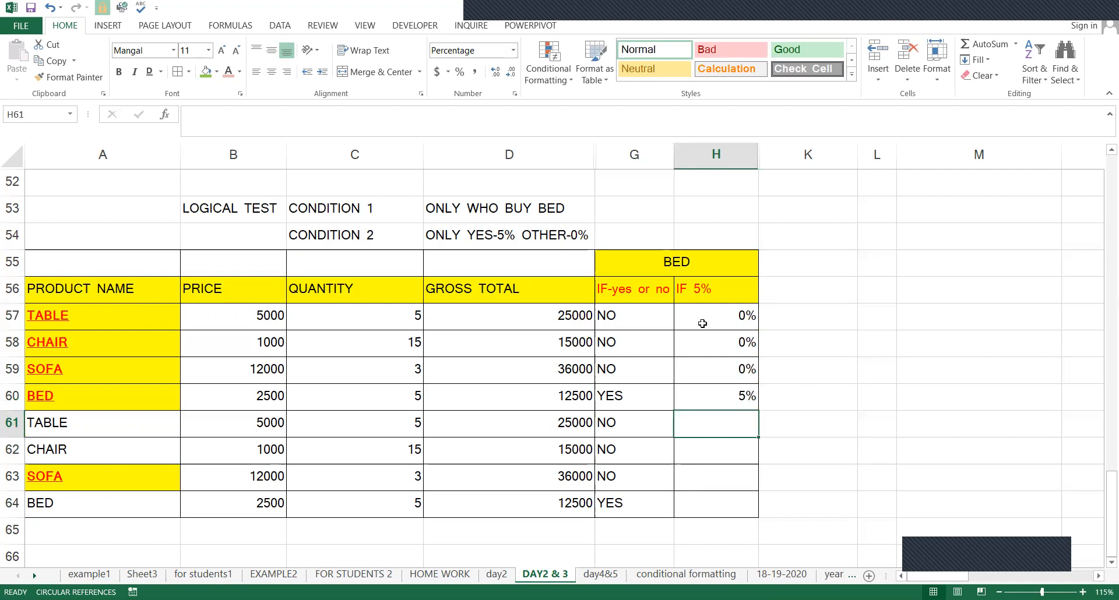
- Enter 0% for the second TABLE, CHAIR and SOFA rows in H61:H63 and 5% for BED in H64
type("0")
key("Return")
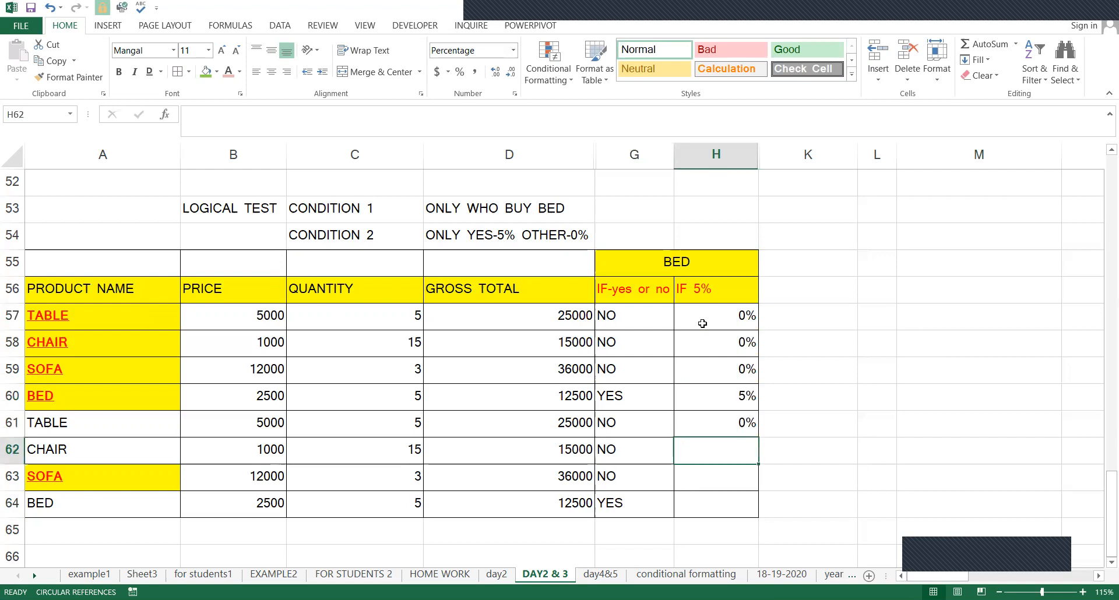
type("0")
key("Return")
type("0")
key("Return")
type("5")
key("Return")
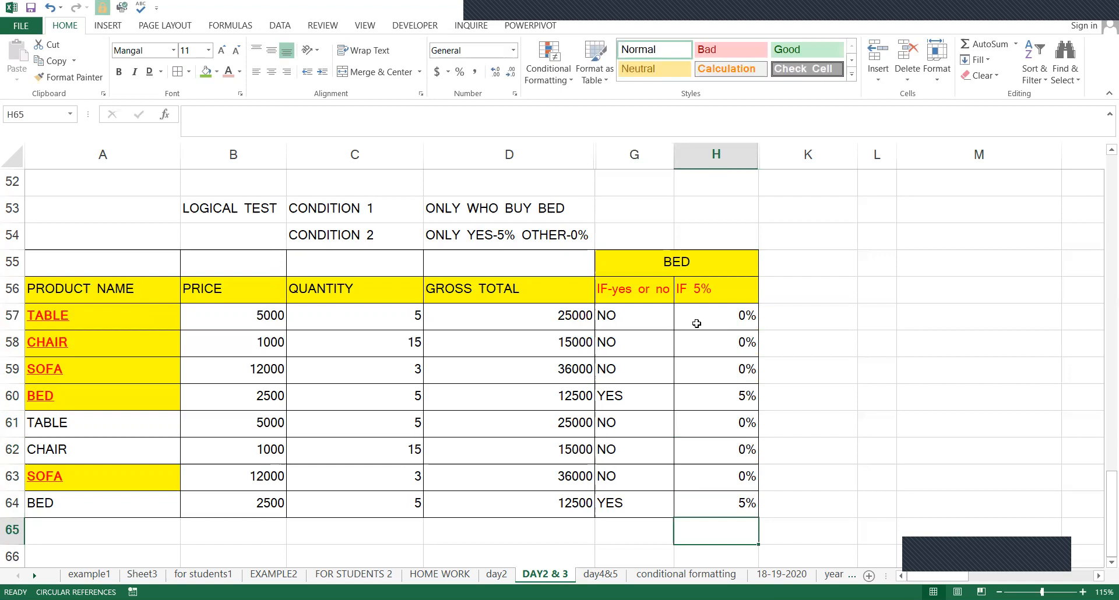
- Clear all manually entered answers and percentages from G57:H64
left_click(644, 321)
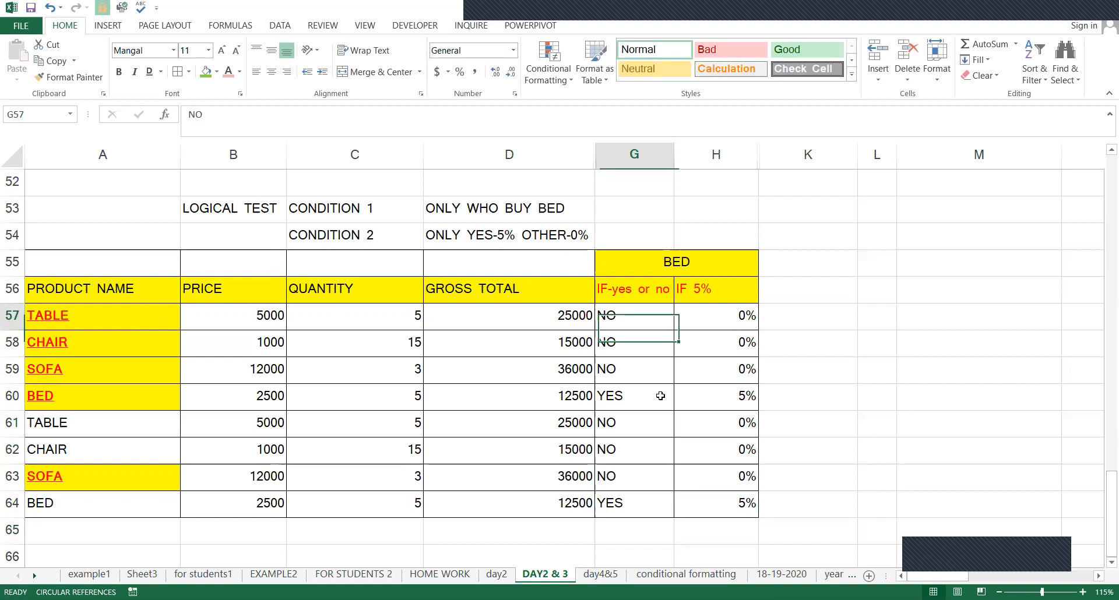
left_click_drag(714, 512, 714, 512)
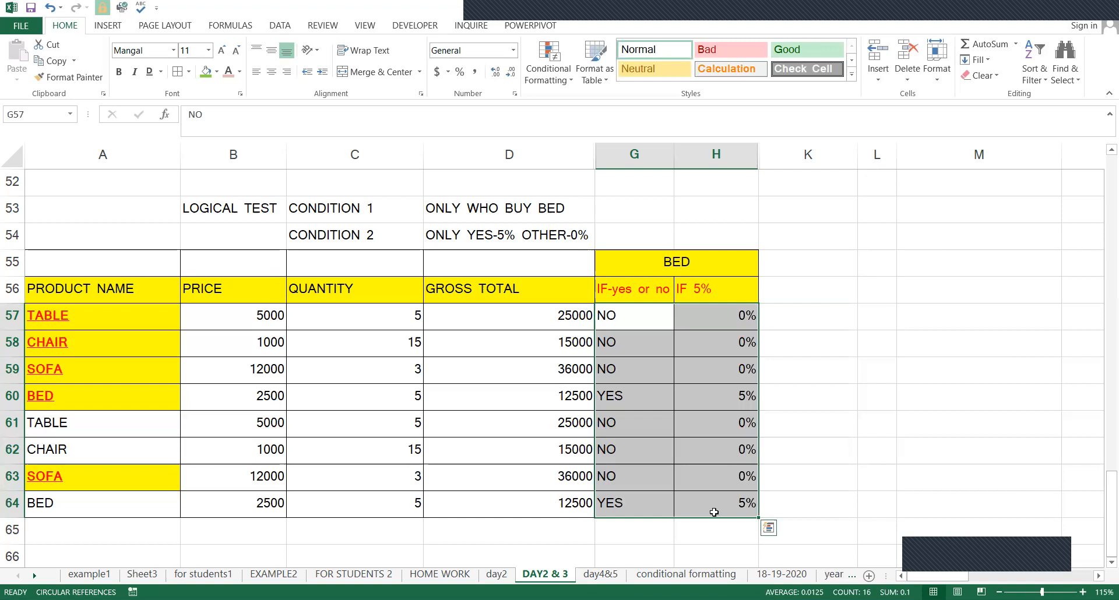
key("Delete")
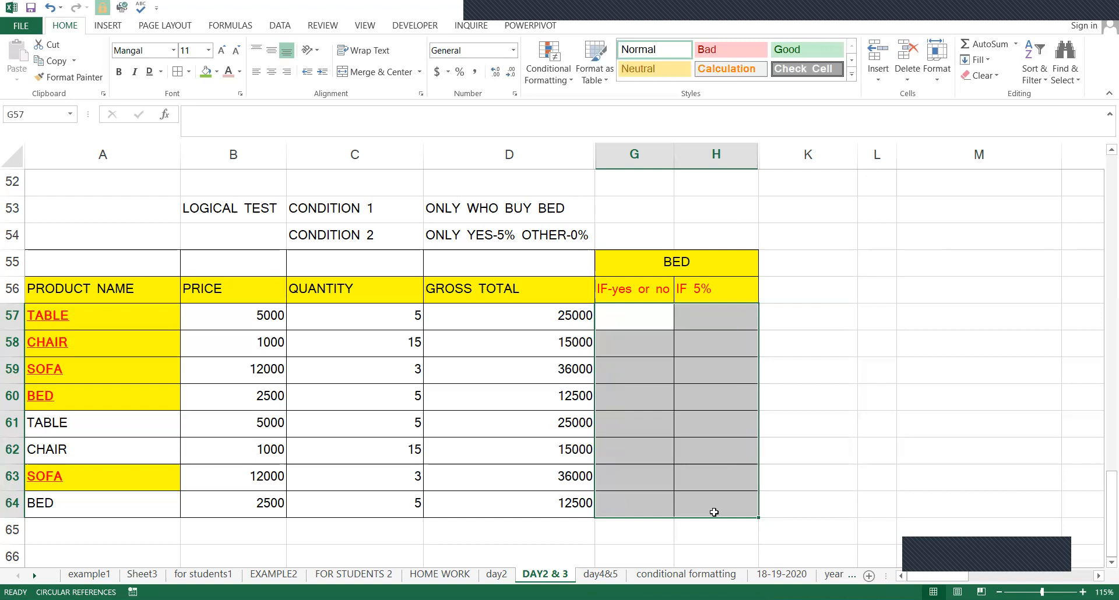
left_click(801, 370)
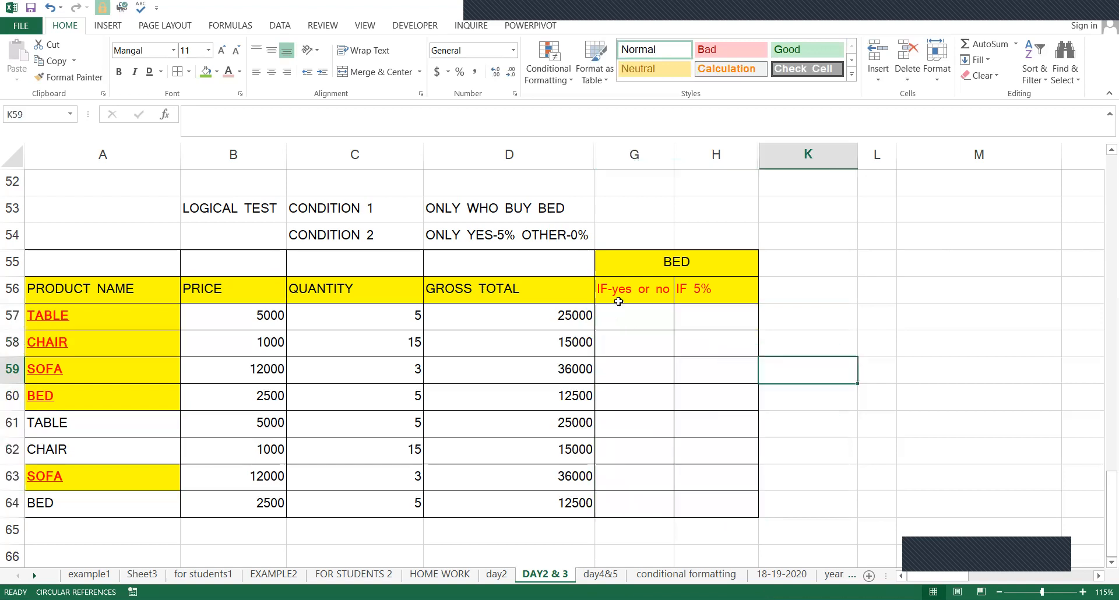
- Add a DISCOUNT heading in merged cells G54:H54 above the BED header, with green fill and centred text
left_click(640, 262)
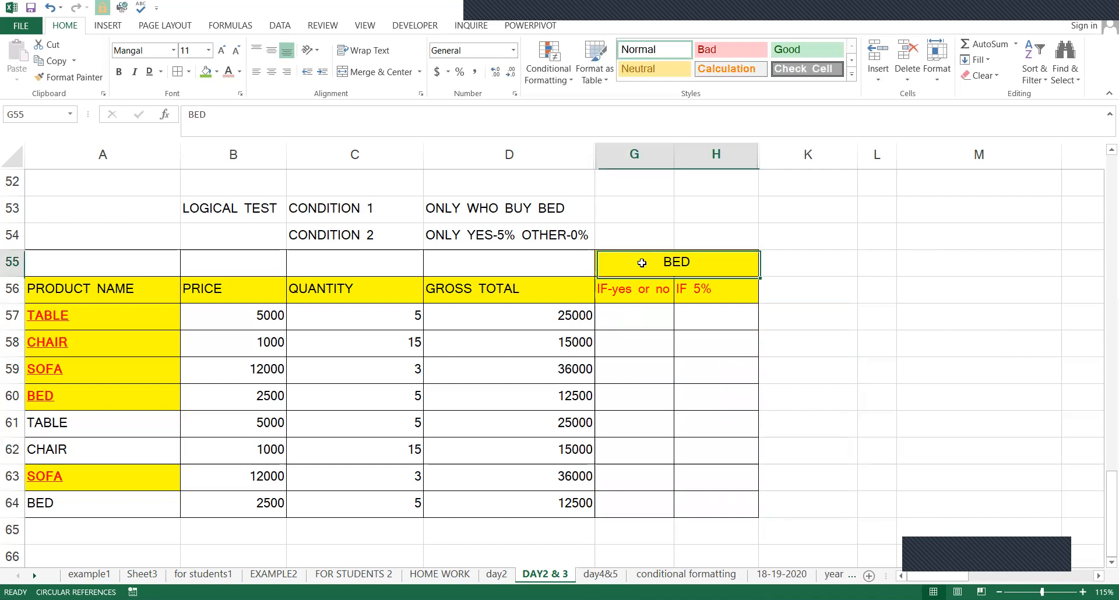
left_click(652, 233)
left_click(695, 241, "shift")
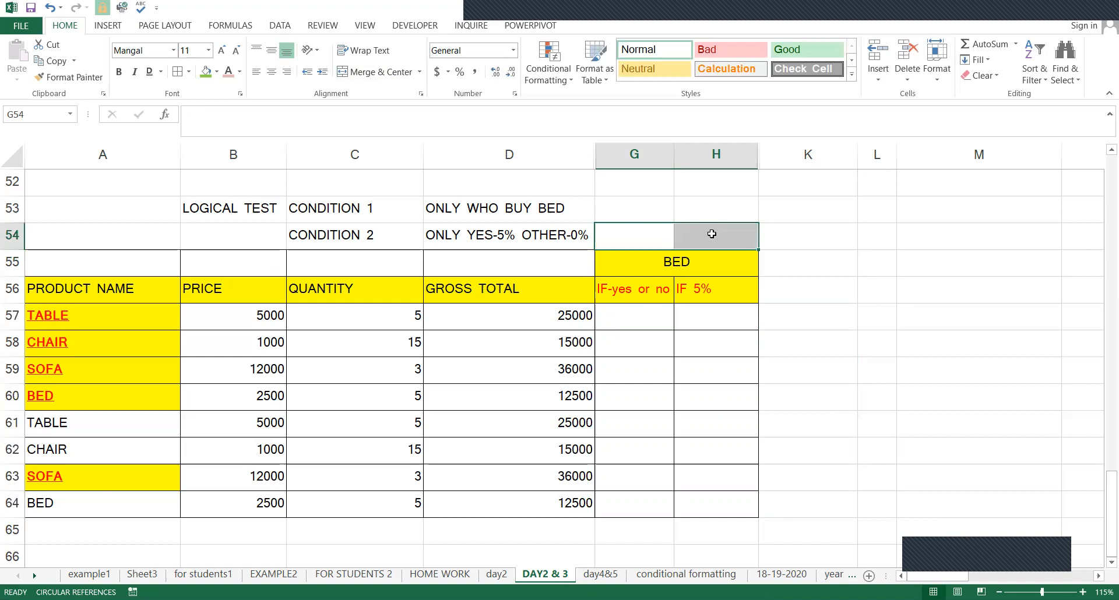
key("alt+h")
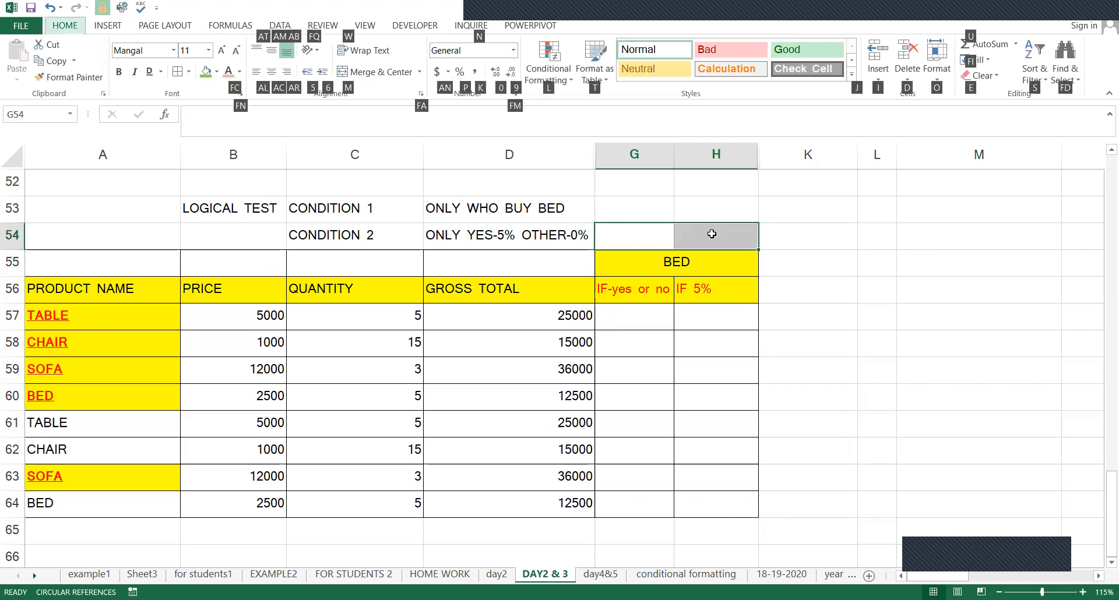
key("m")
key("m")
type("DISCOU")
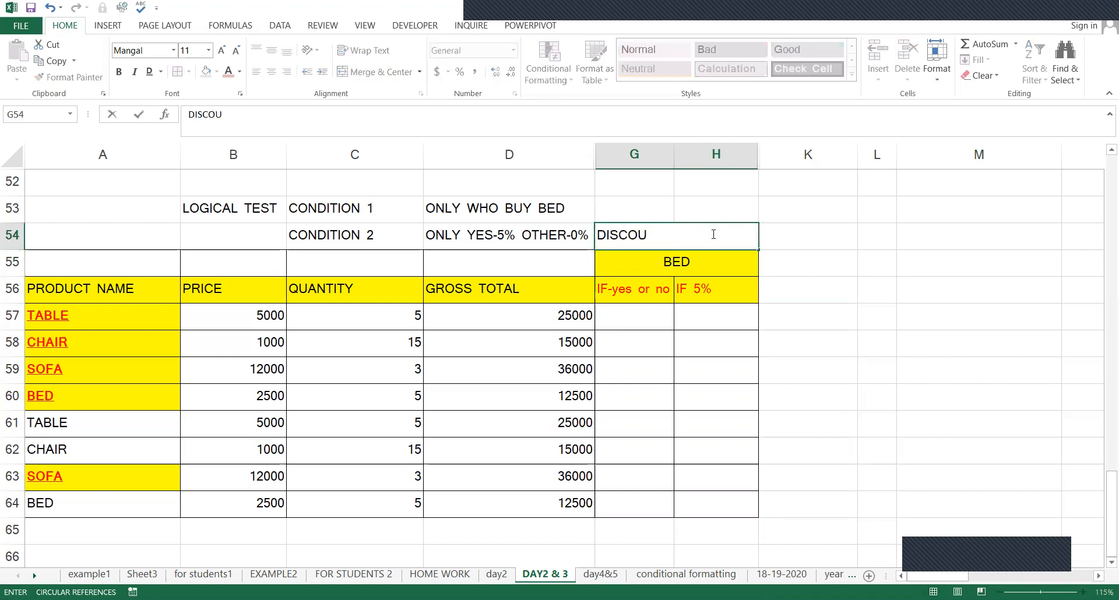
type("NT")
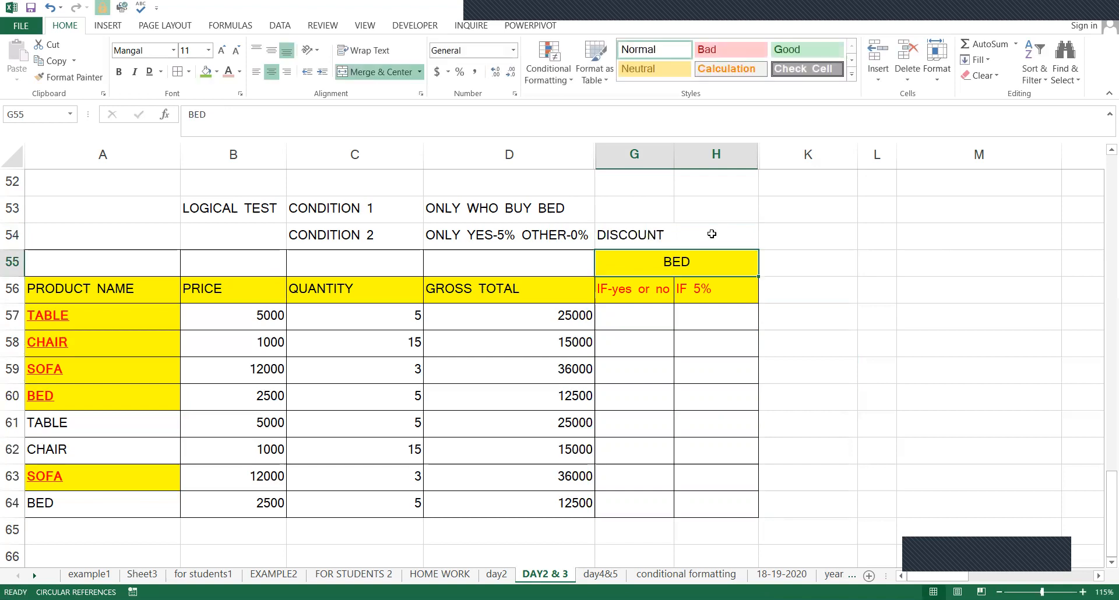
key("ctrl+Return")
left_click(206, 73)
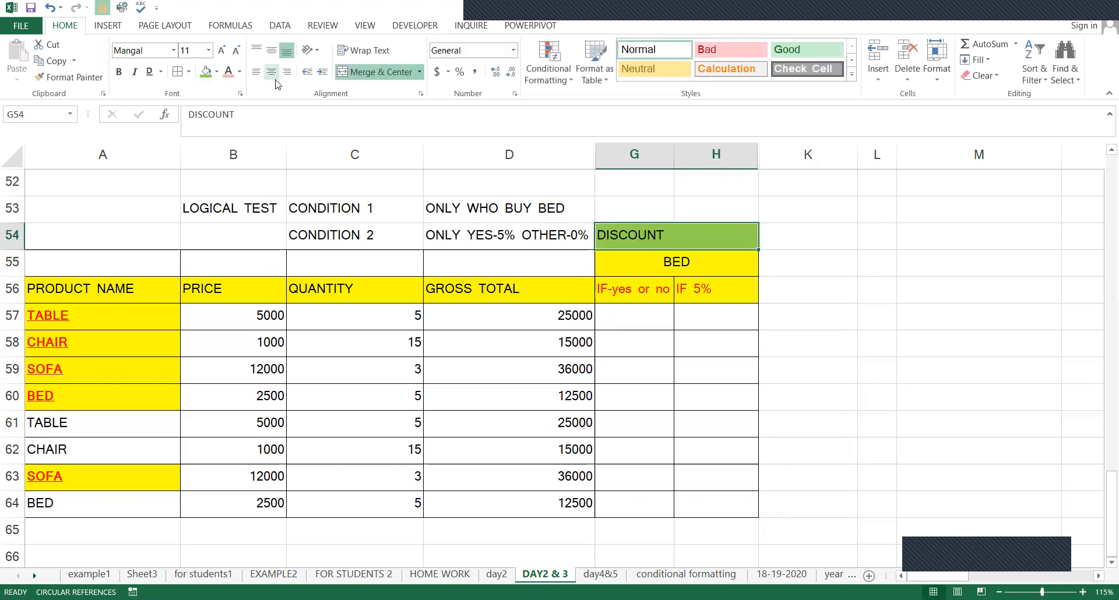
left_click(613, 376)
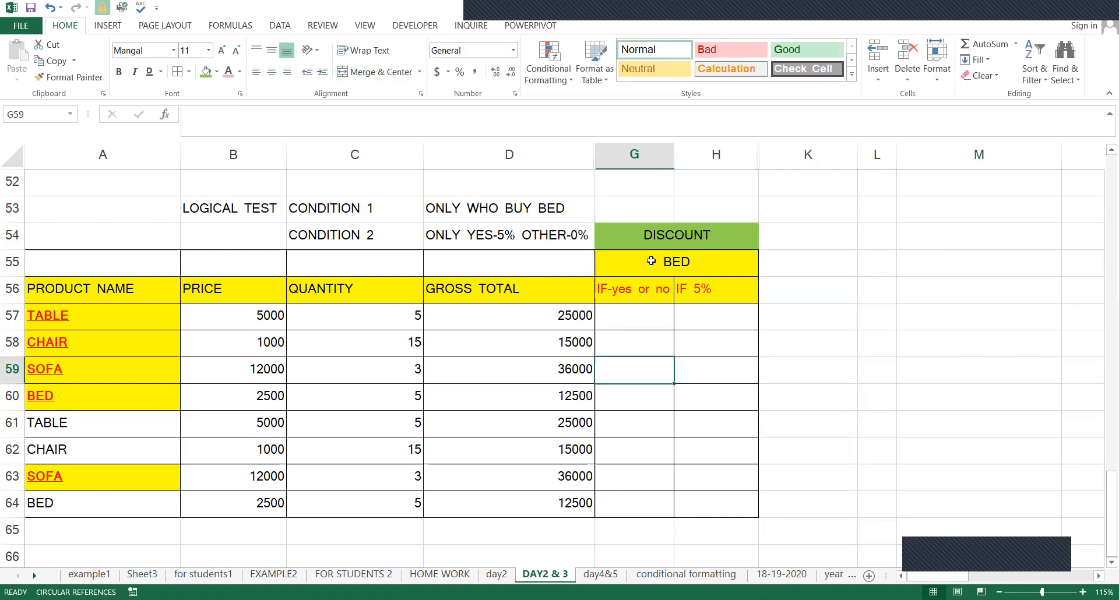
- Compare the BED header in G55 with the product names in A57:A64 and locate the BED entry in A60
left_click(653, 265)
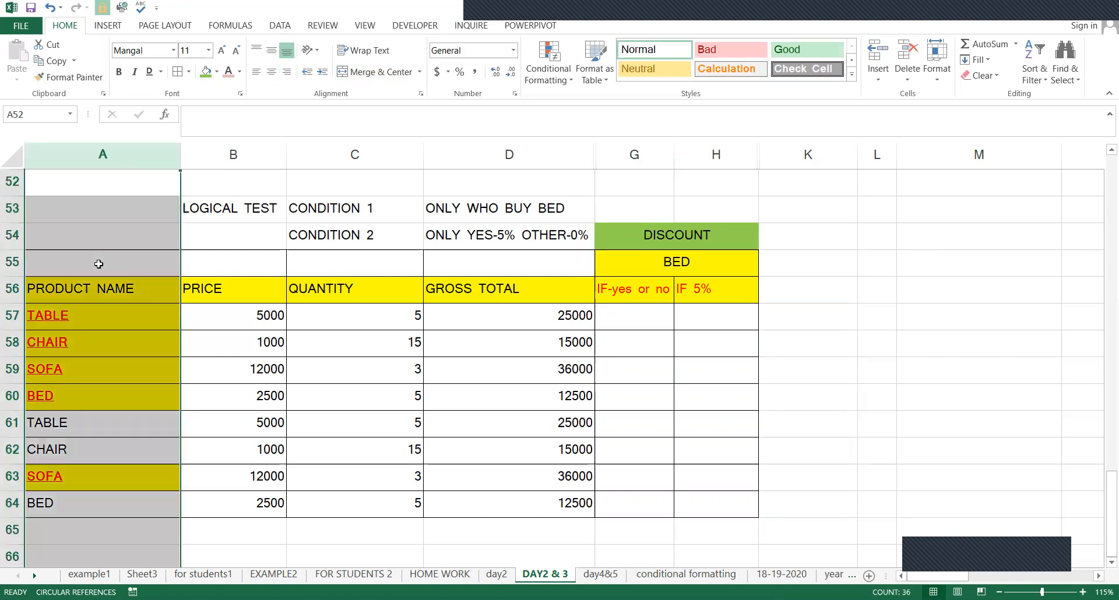
left_click(79, 311)
left_click(685, 274)
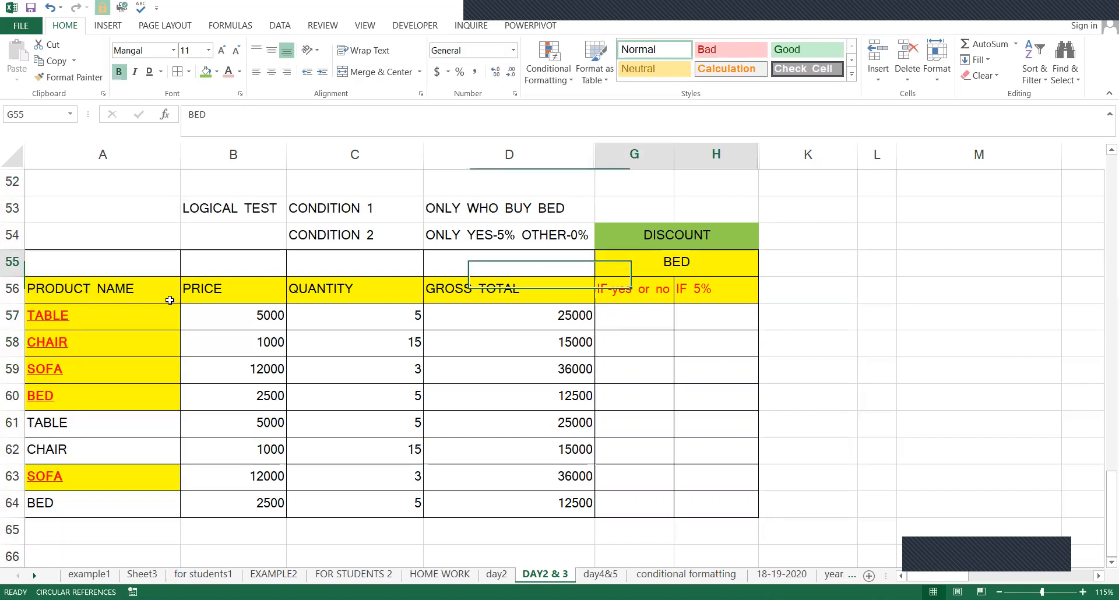
left_click(114, 325)
left_click(100, 389)
left_click_drag(109, 325, 120, 498)
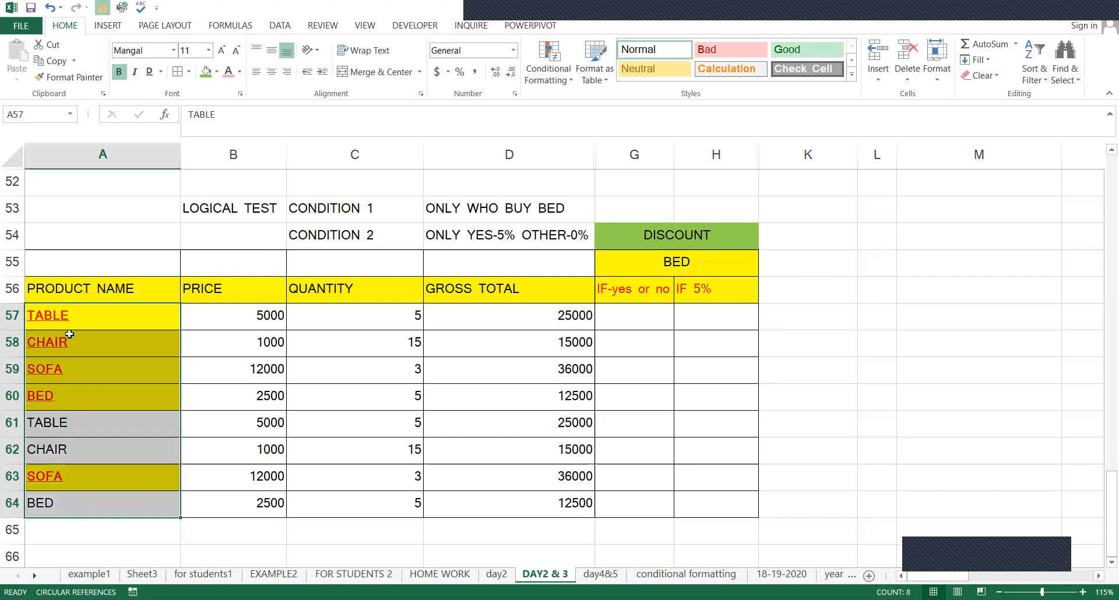
left_click(85, 402)
left_click_drag(99, 321, 122, 475)
left_click(97, 451)
left_click(119, 400)
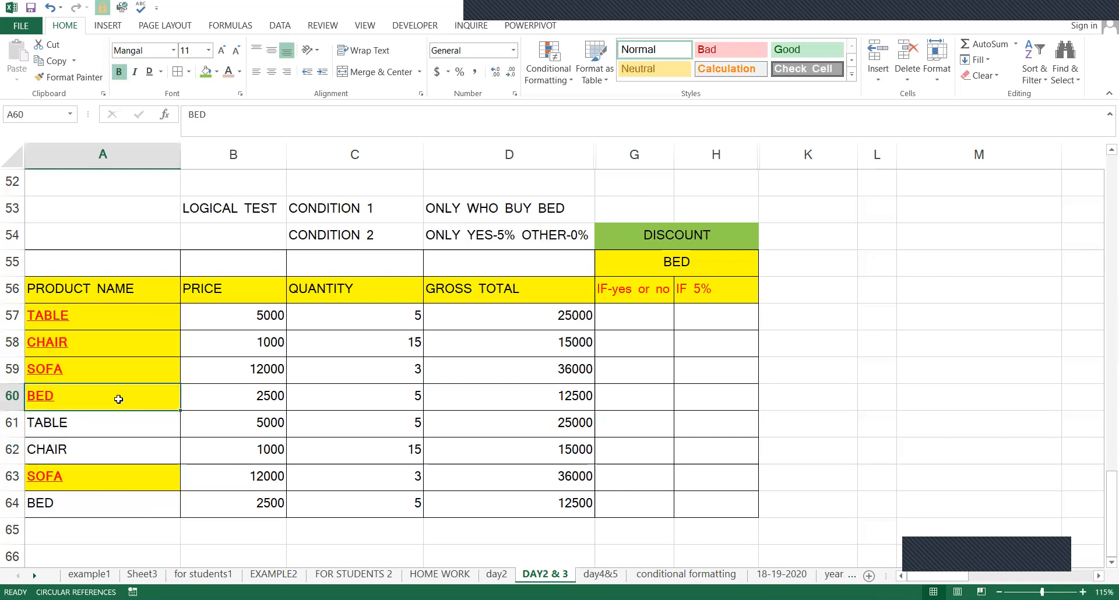
- Enter YES for the first BED row in G60 and NO for the TABLE row in G61
left_click(636, 400)
type("Y")
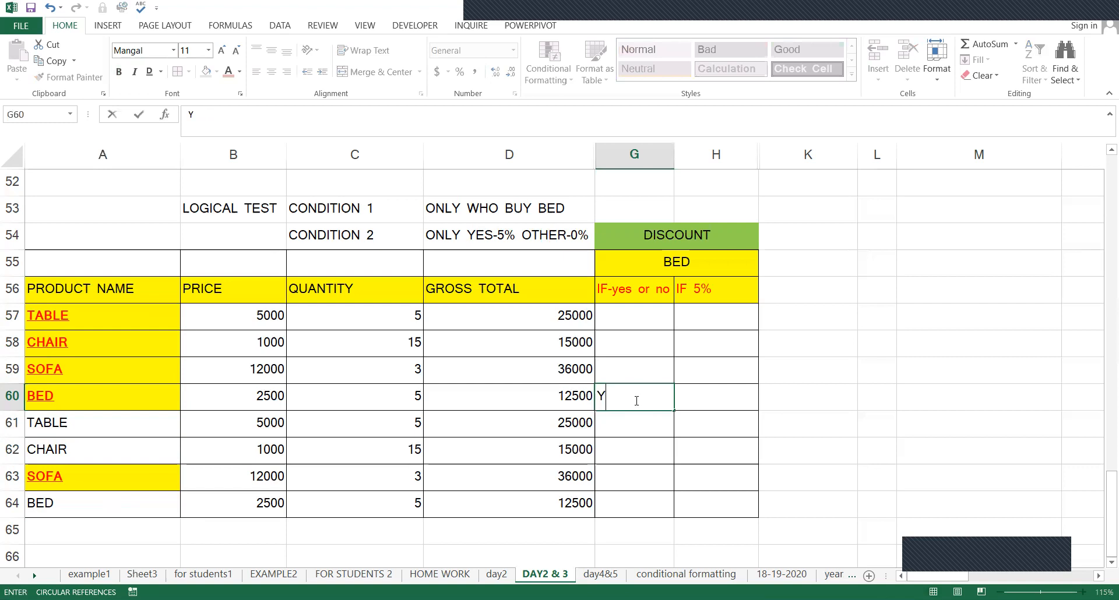
type("ES")
key("Return")
type("N")
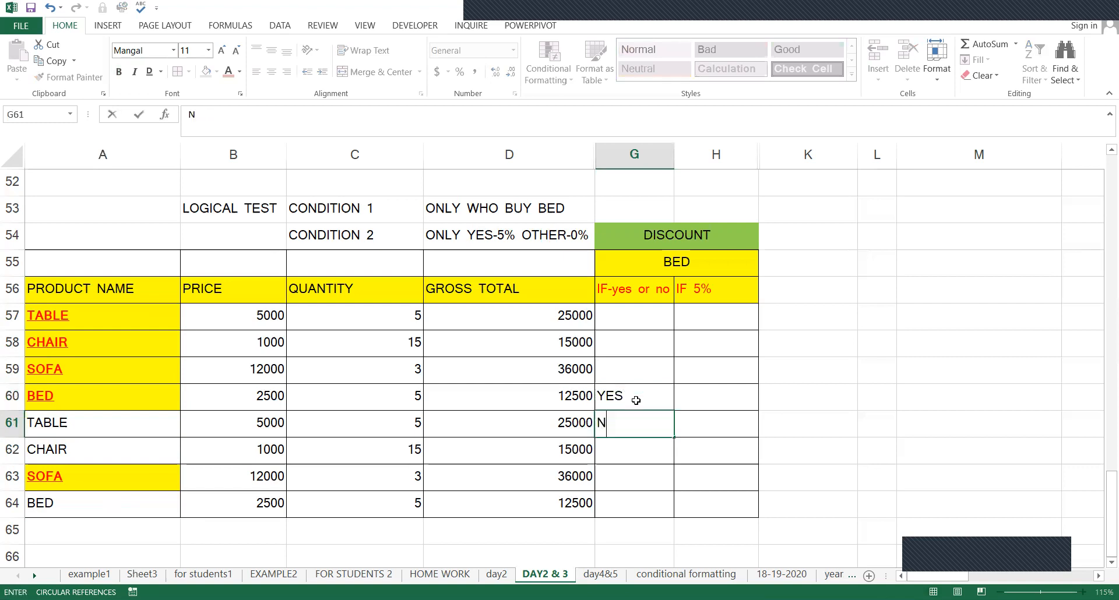
type("O")
key("Return")
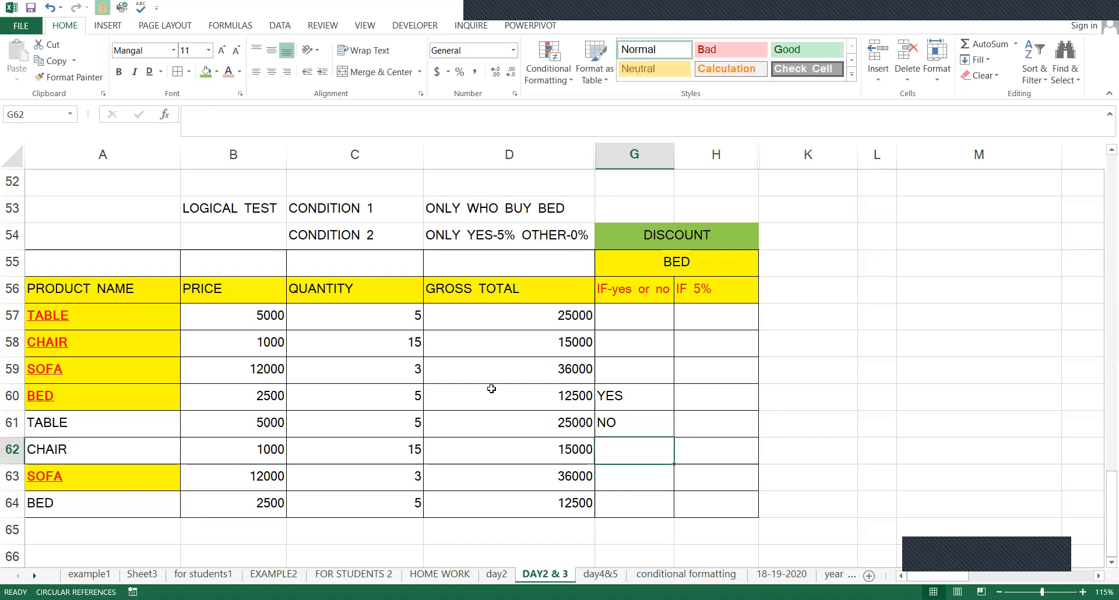
- Enter a 5% discount for BED in H60 and 0% for TABLE in H61
left_click(709, 399)
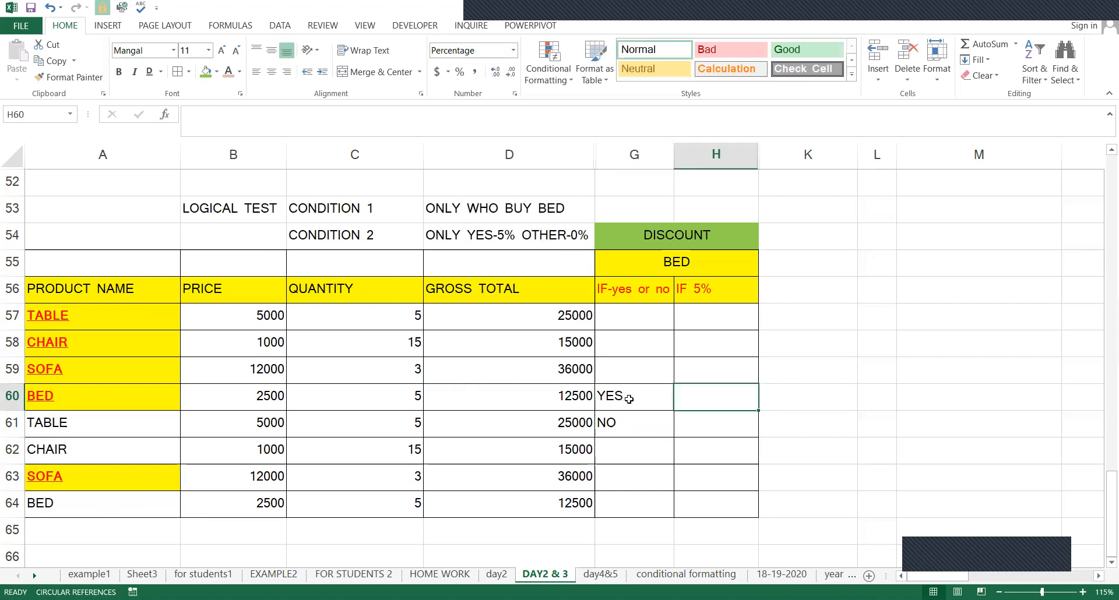
type("5")
key("Return")
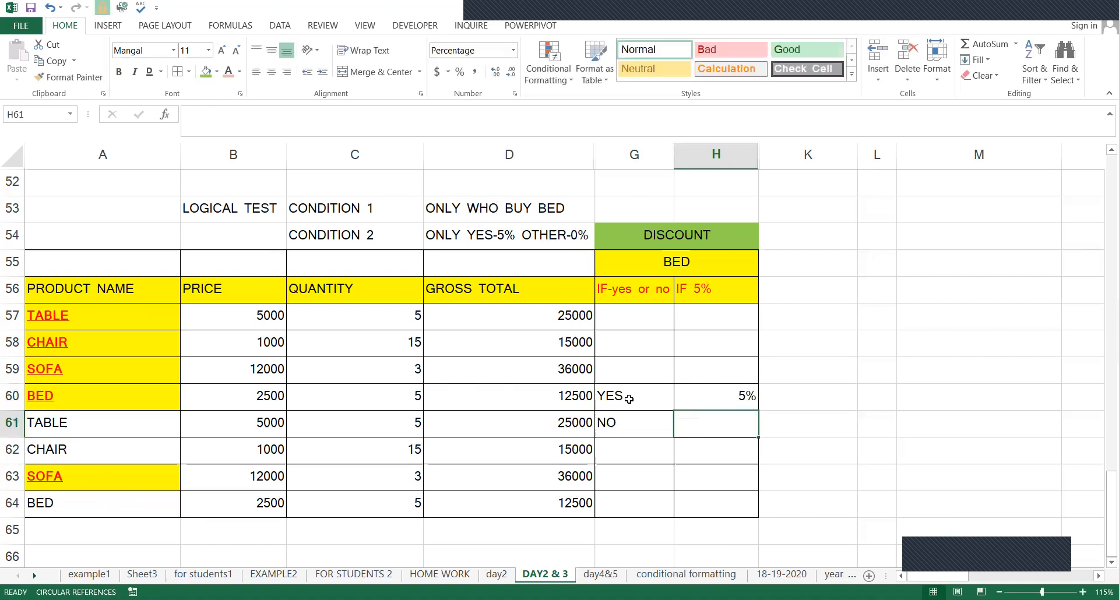
type("0")
key("Return")
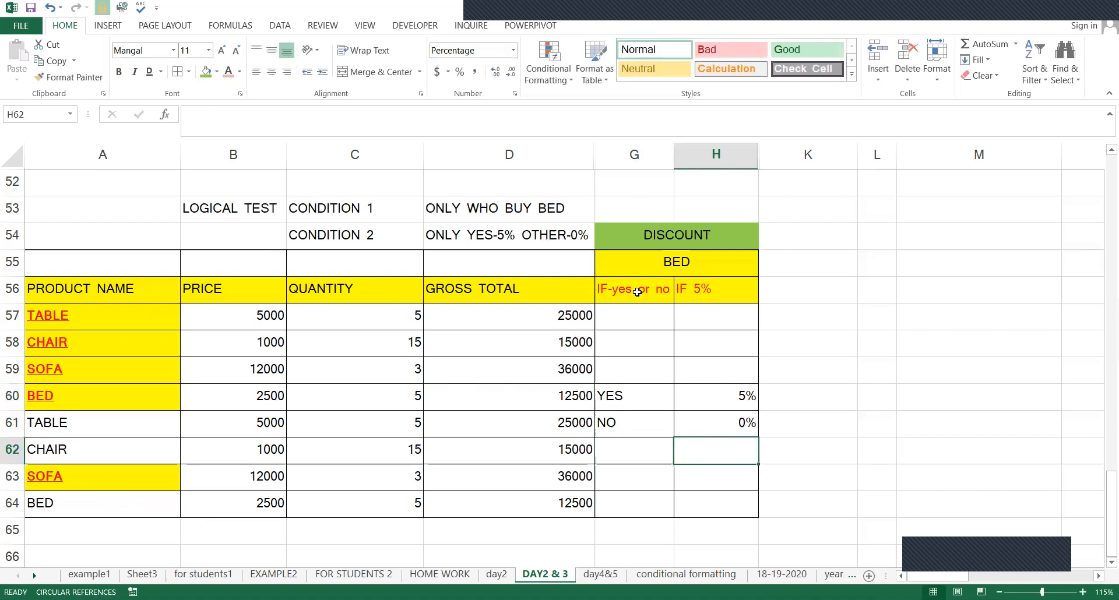
left_click(656, 339)
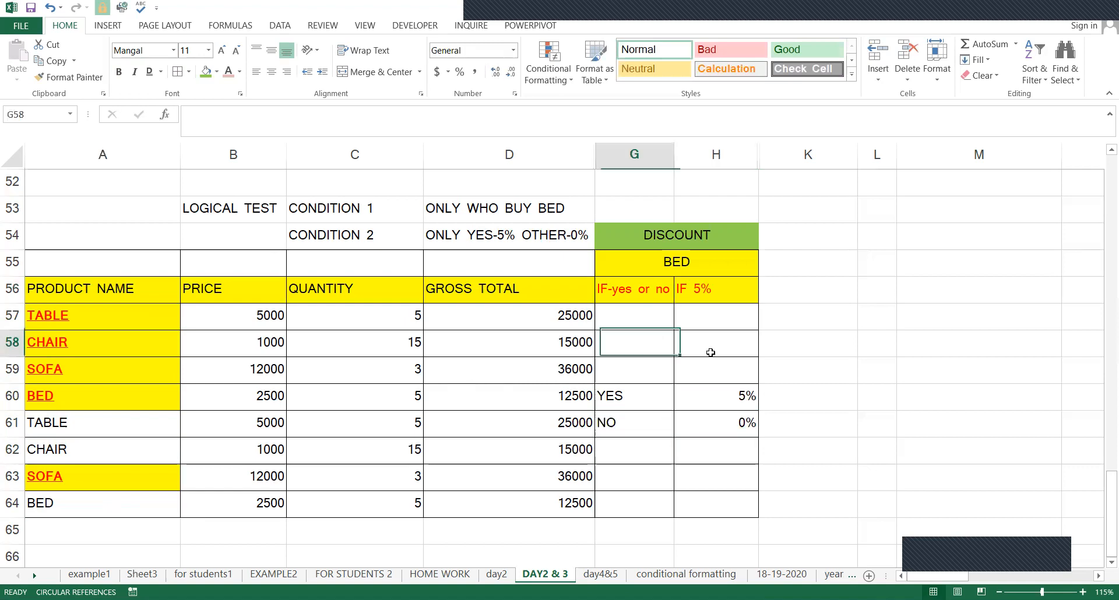
left_click(647, 372)
left_click(650, 409)
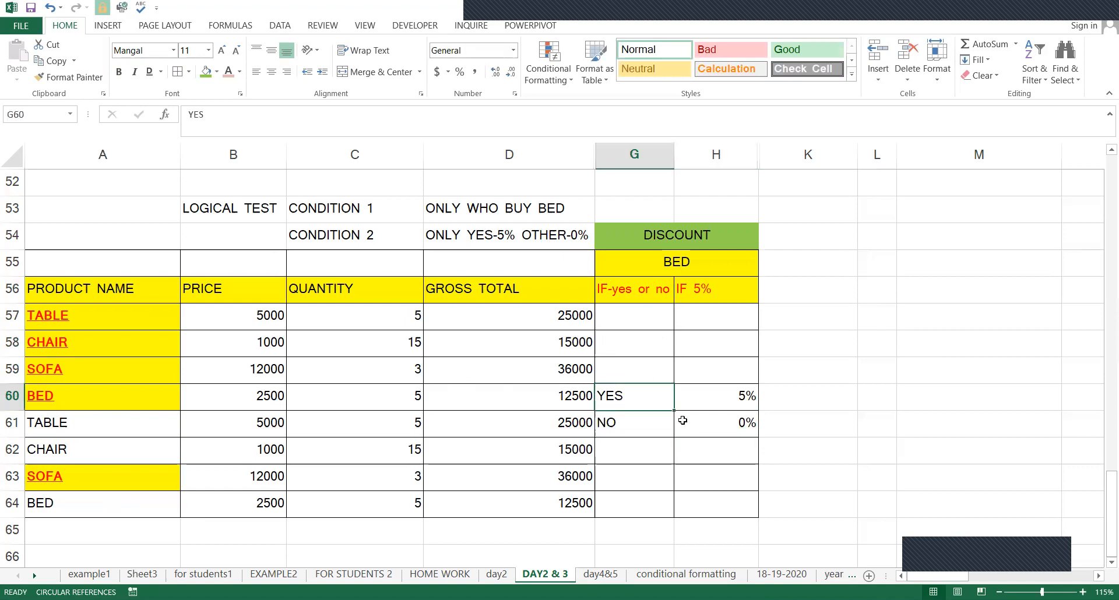
left_click(638, 419)
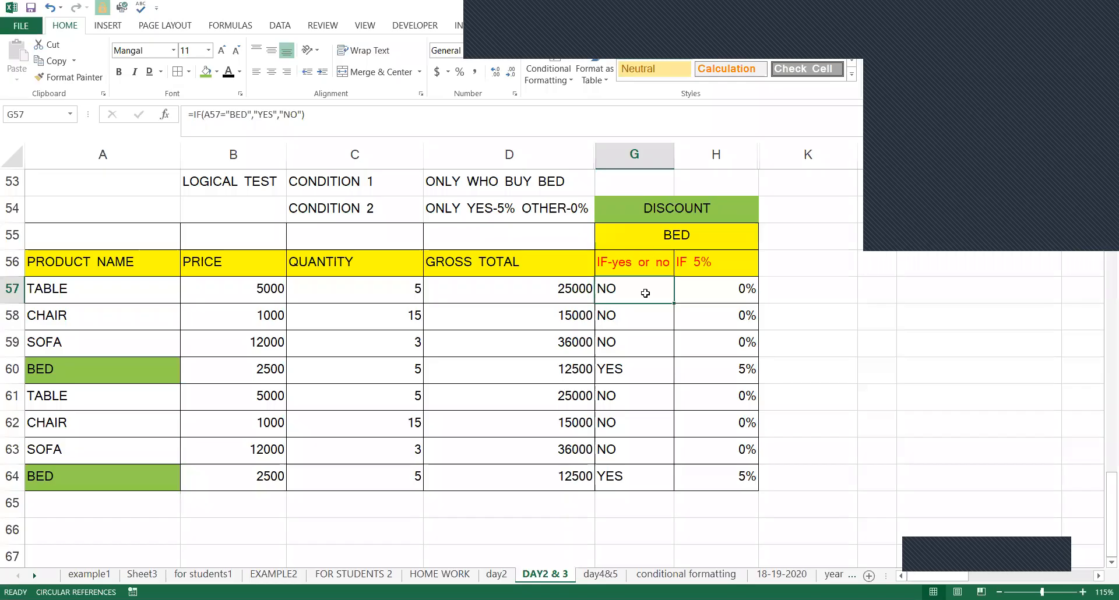
- Clear all YES/NO answers and discount percentages from G57:H64
left_click_drag(645, 293, 707, 479)
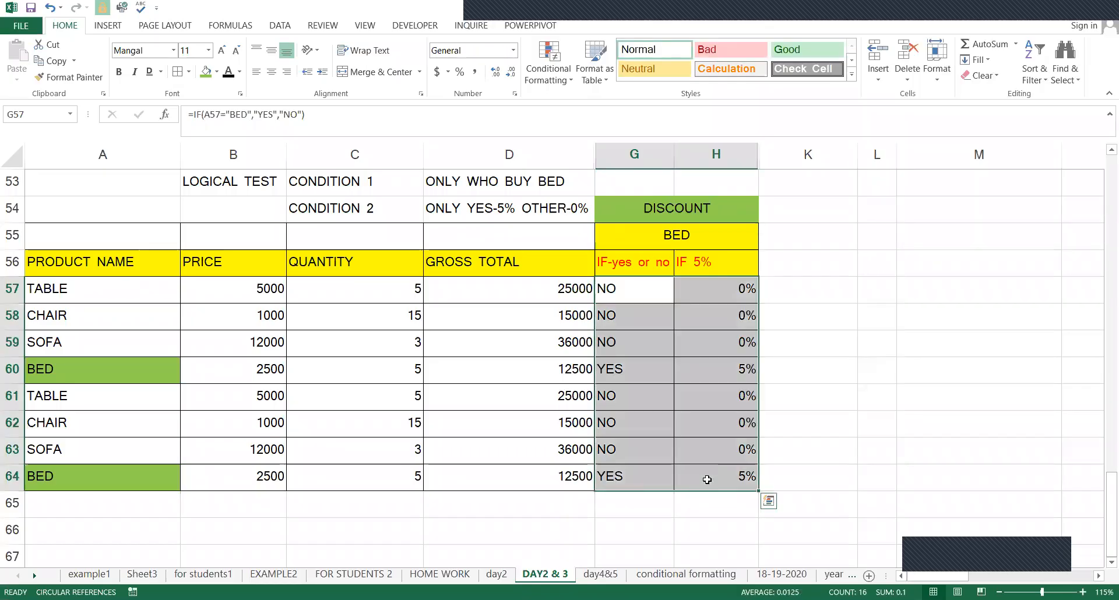
key("Delete")
key("Down")
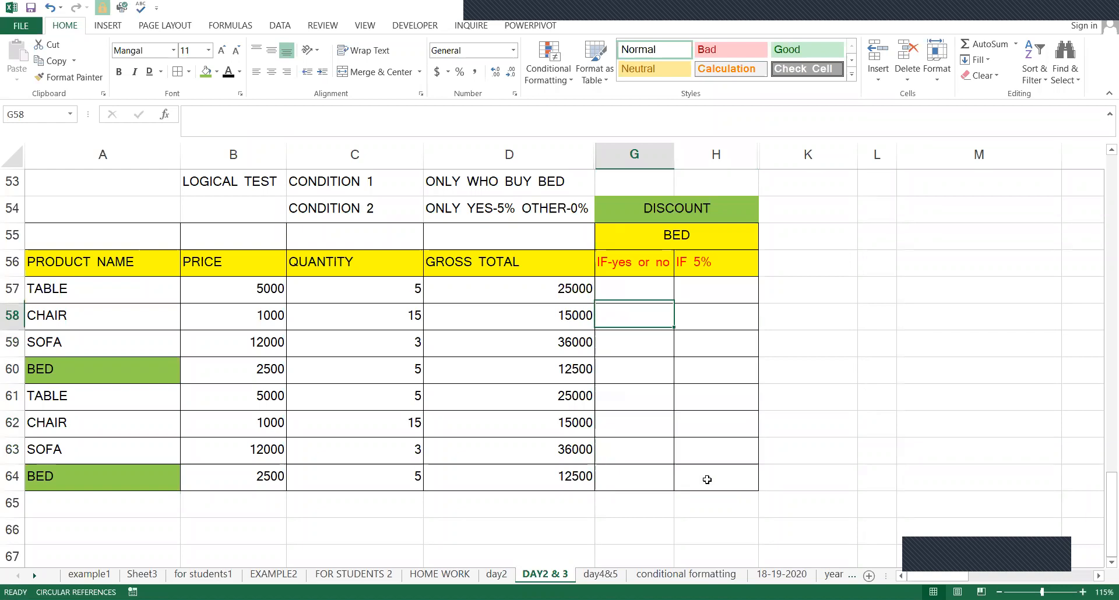
key("Up")
key("Up")
key("Up")
key("Down")
key("Down")
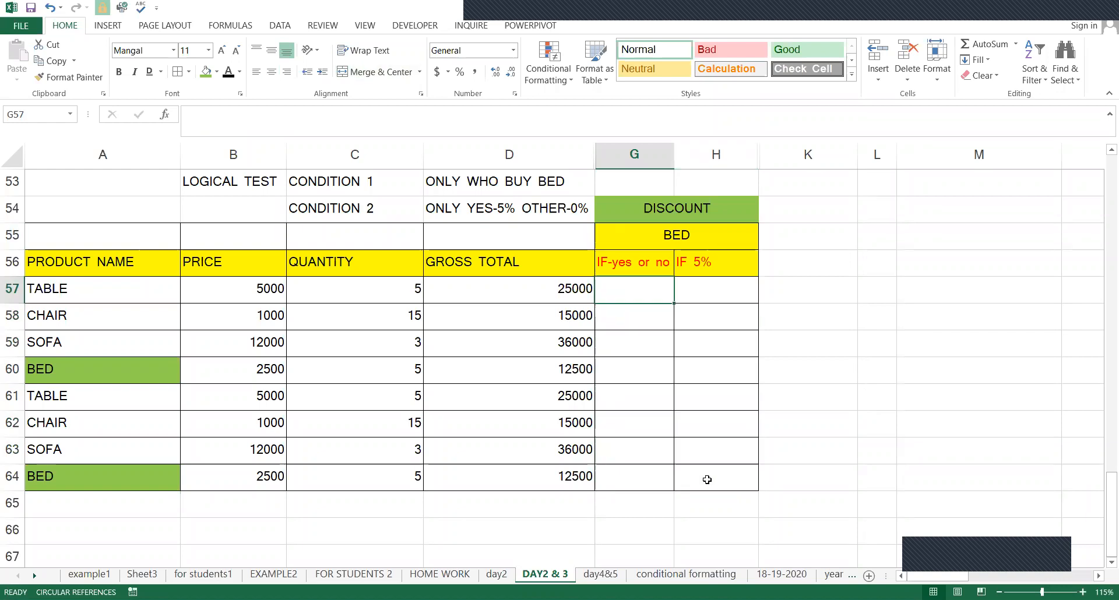
key("Up")
key("Up")
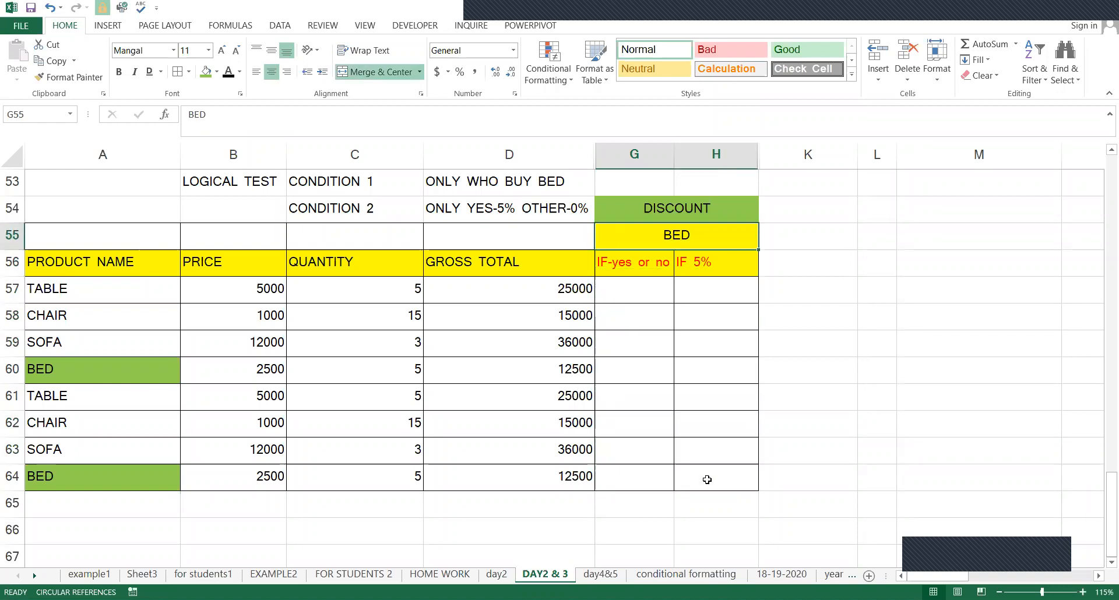
key("Down")
key("Down")
key("Down")
key("Up")
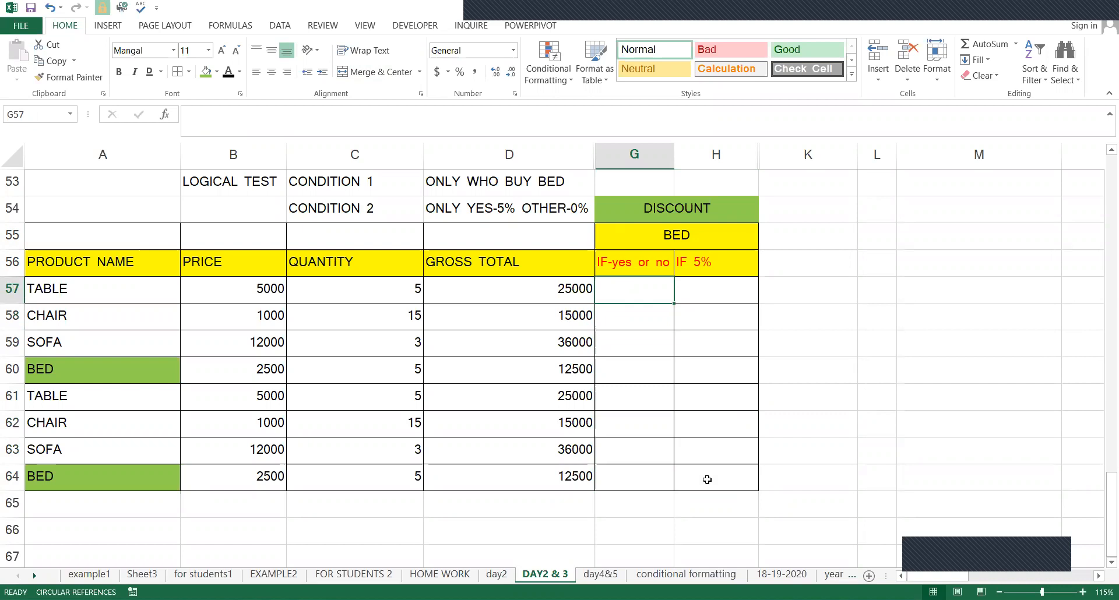
key("Up")
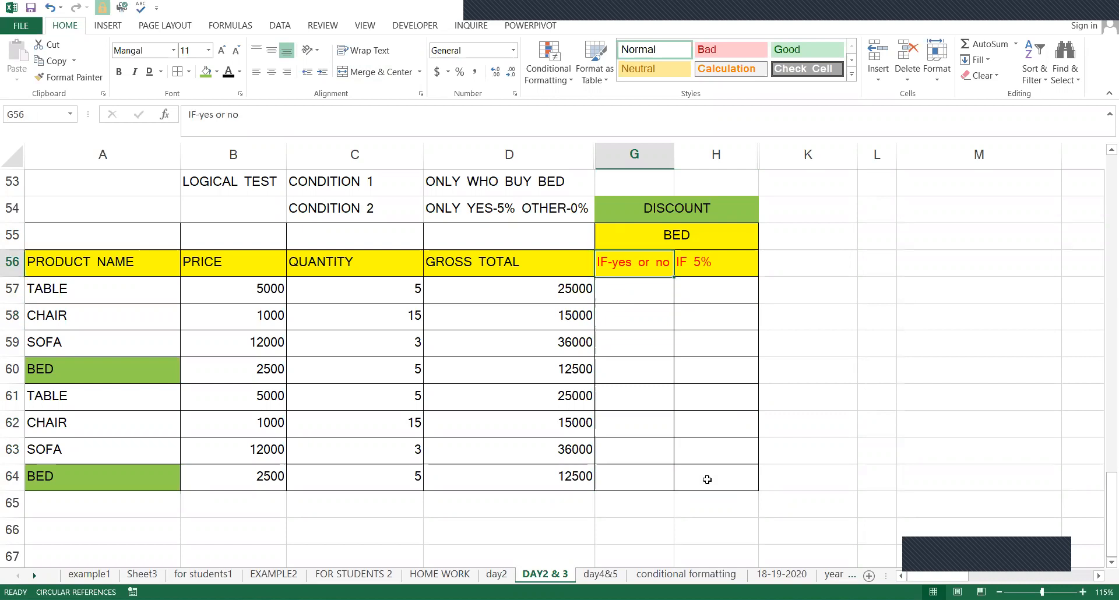
key("Down")
key("Down")
key("Left")
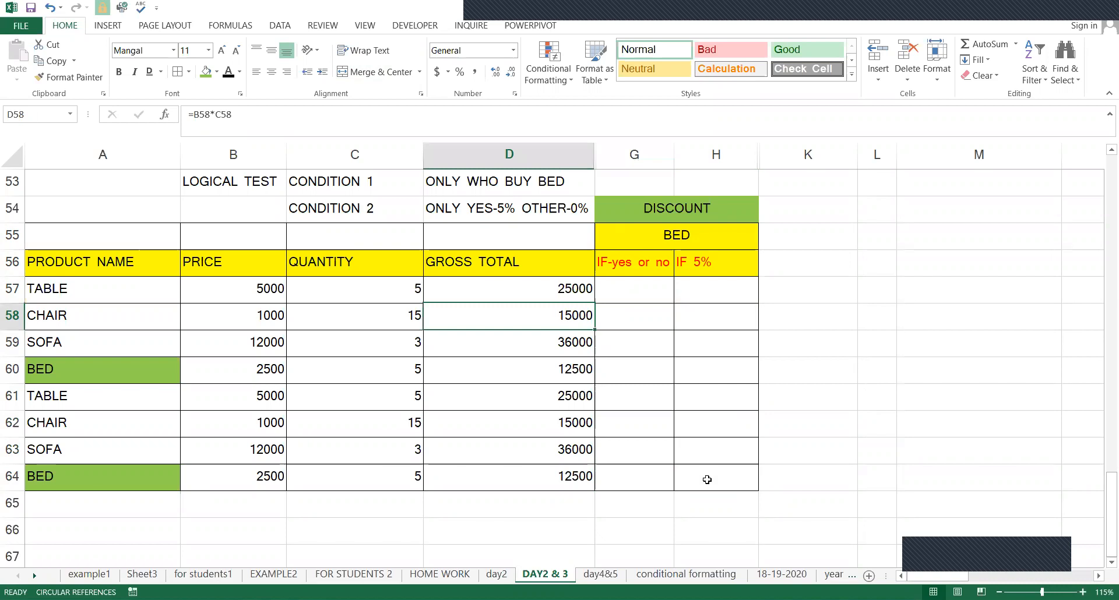
- Begin an IF formula in G57, the first TABLE row under the IF-yes or no heading
key("Up")
key("Right")
type("=")
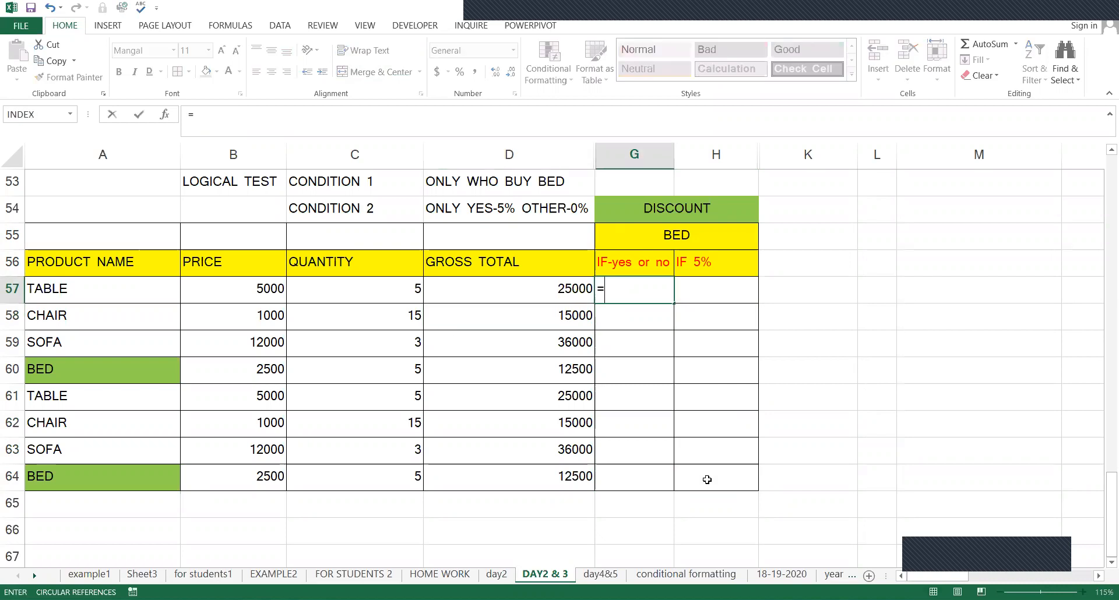
type("IF(")
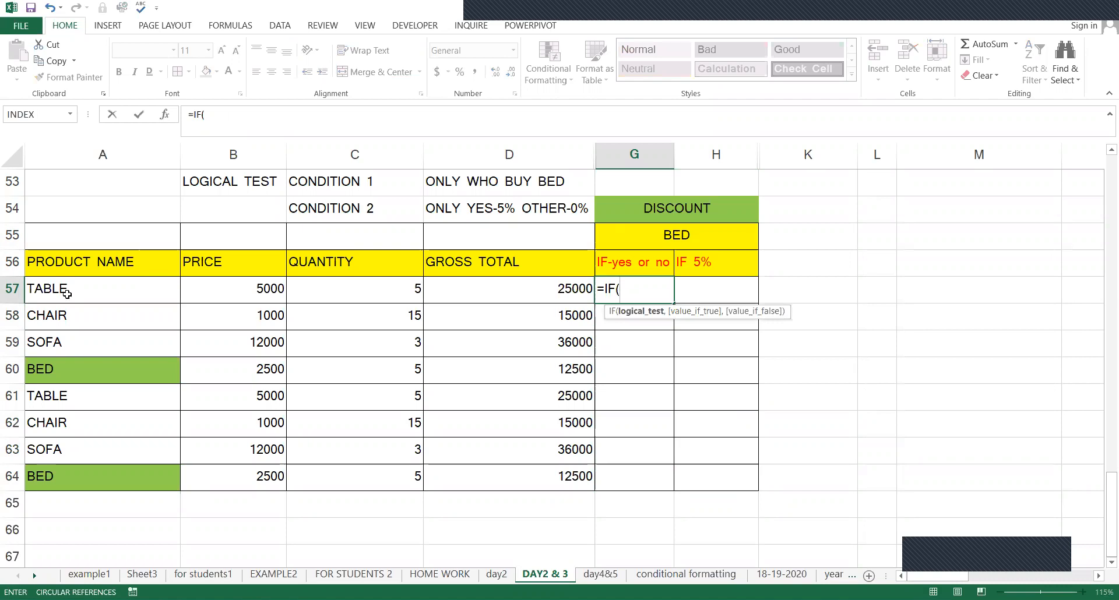
- Complete the IF formula in G57 to test A57="BED", returning "YES" when true and "NO" when false
left_click(67, 295)
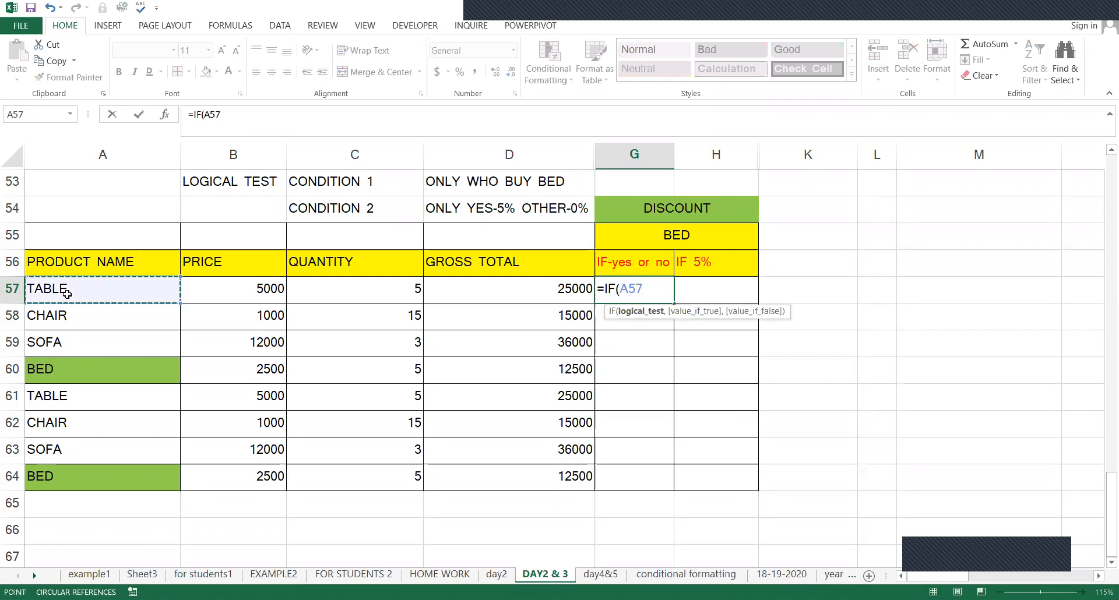
type("=\"BE")
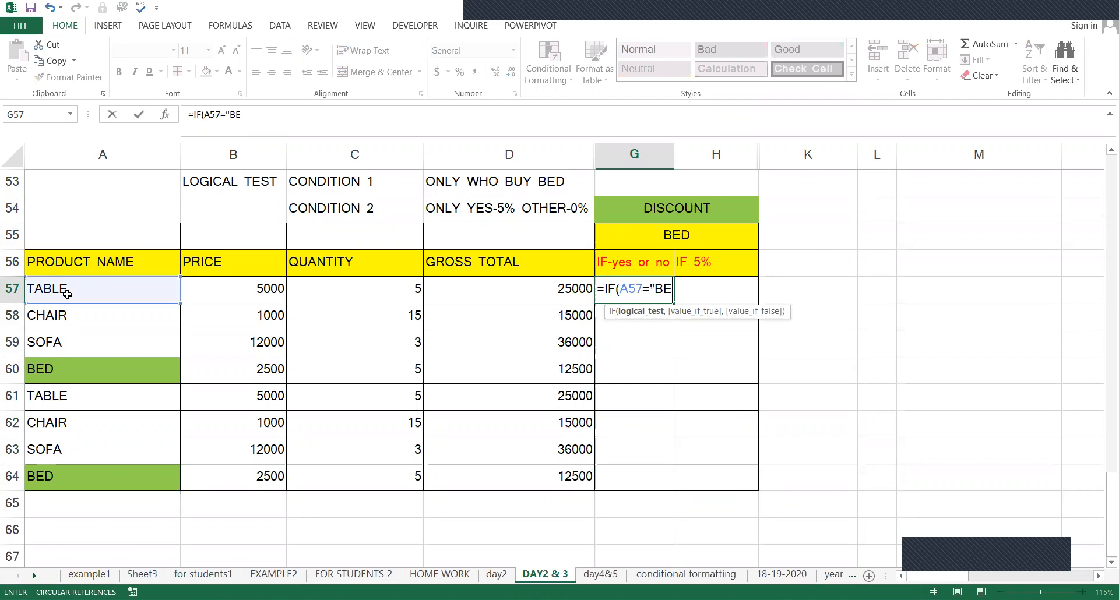
type("D\",\"YES")
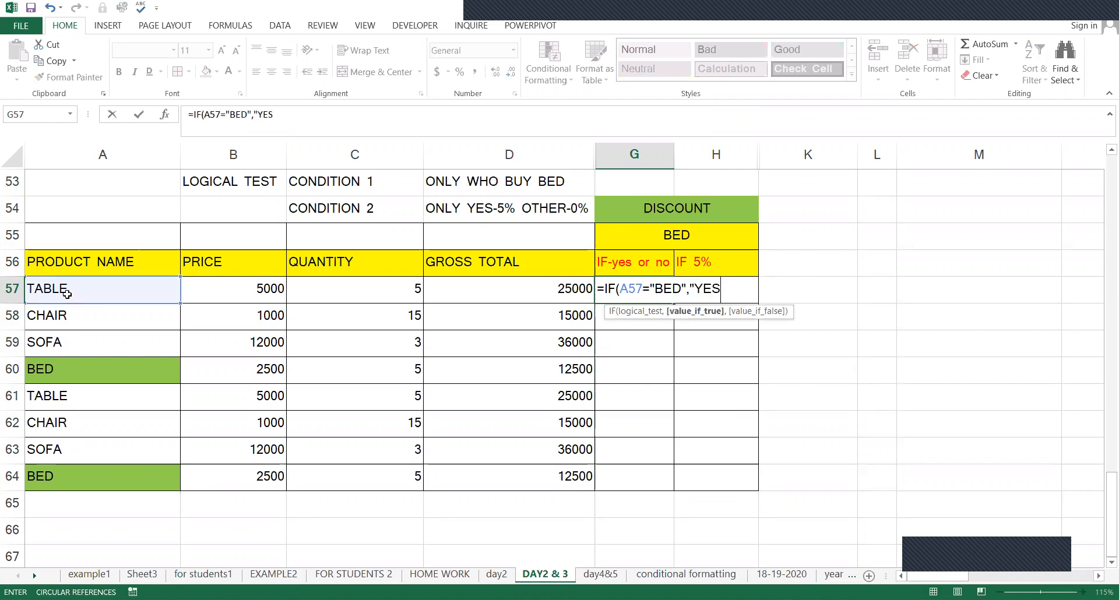
type("\",\"NO")
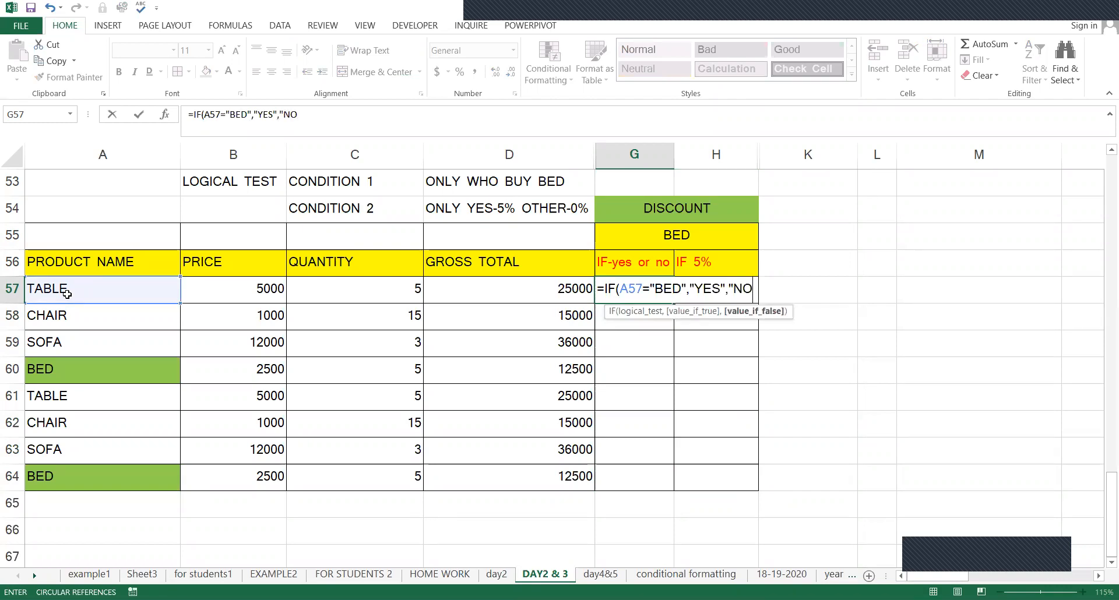
type("\")")
- Fill the yes/no formula from G57 down through G64
key("Left")
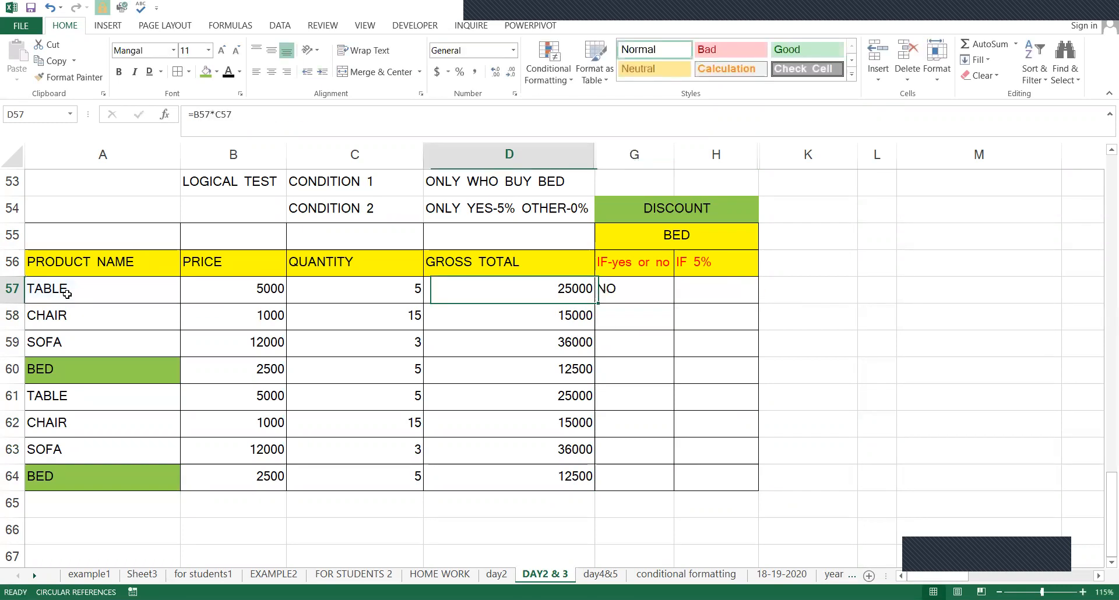
key("ctrl+Down")
key("Right")
key("ctrl+shift+Up")
key("ctrl+d")
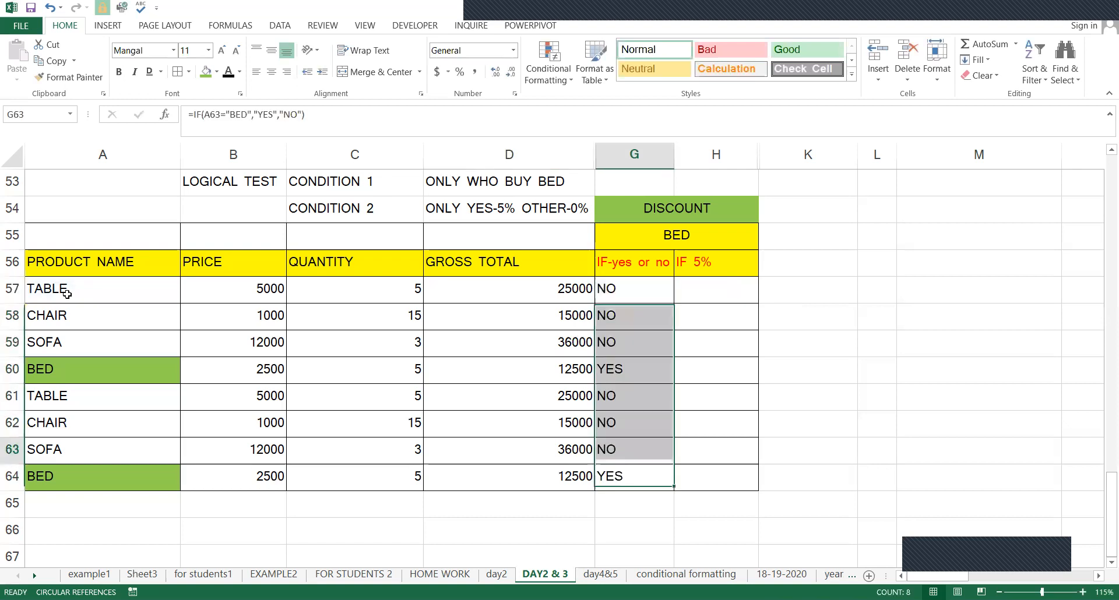
key("Right")
key("Up")
key("Up")
key("Up")
key("Up")
key("Up")
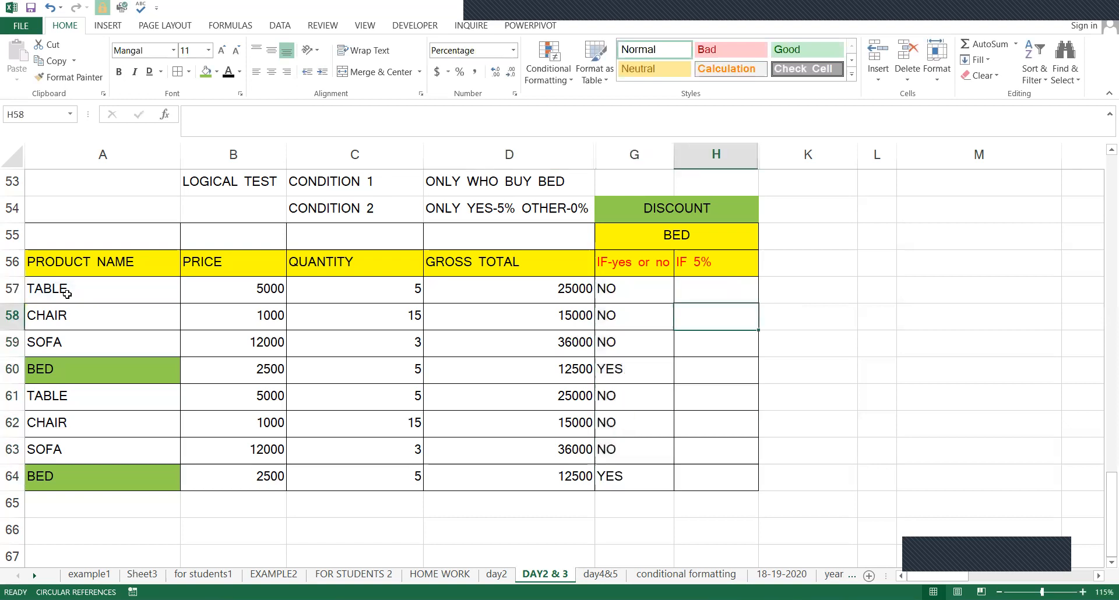
key("Left")
key("Down")
key("Right")
key("Up")
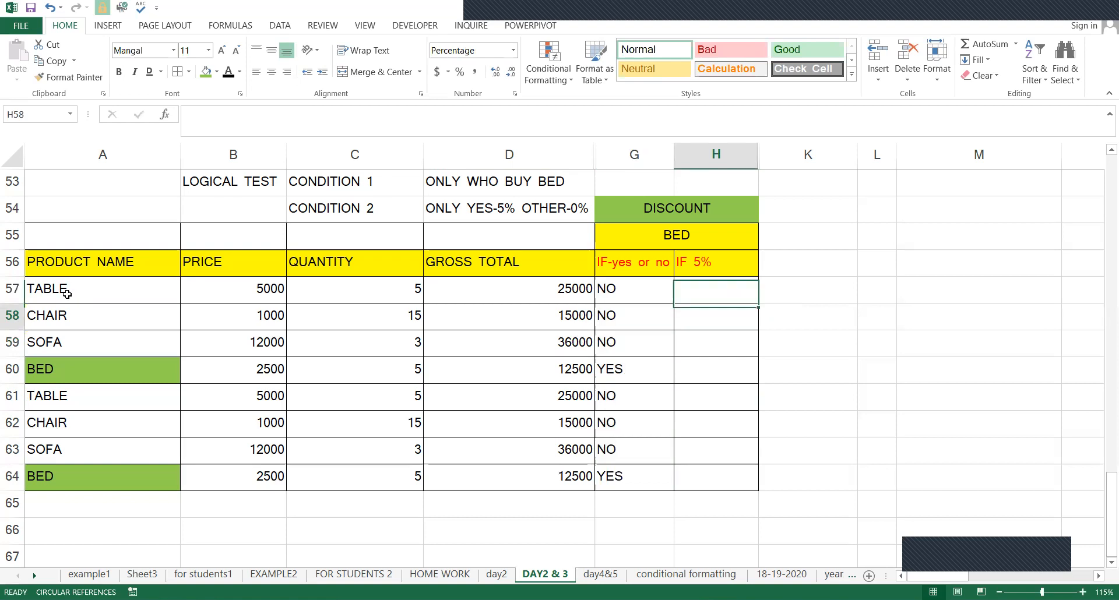
key("Down")
key("Down")
key("Down")
- Enter the formula =IF(G57="YES",5%,0%) in H57 to give the discount rate for the first product
key("Up")
key("Up")
key("Up")
key("Up")
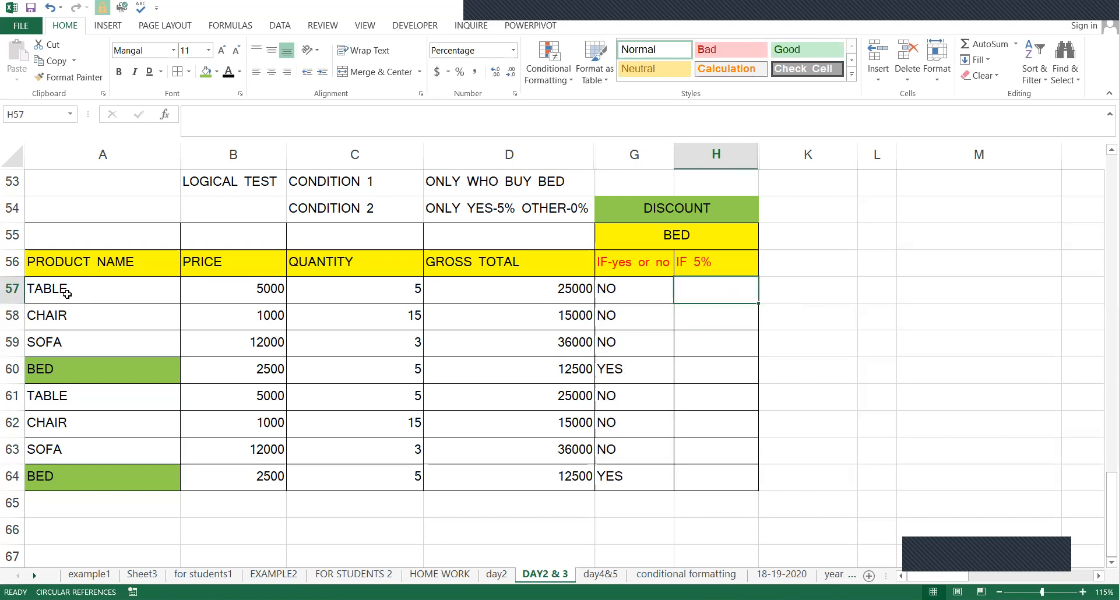
type("=")
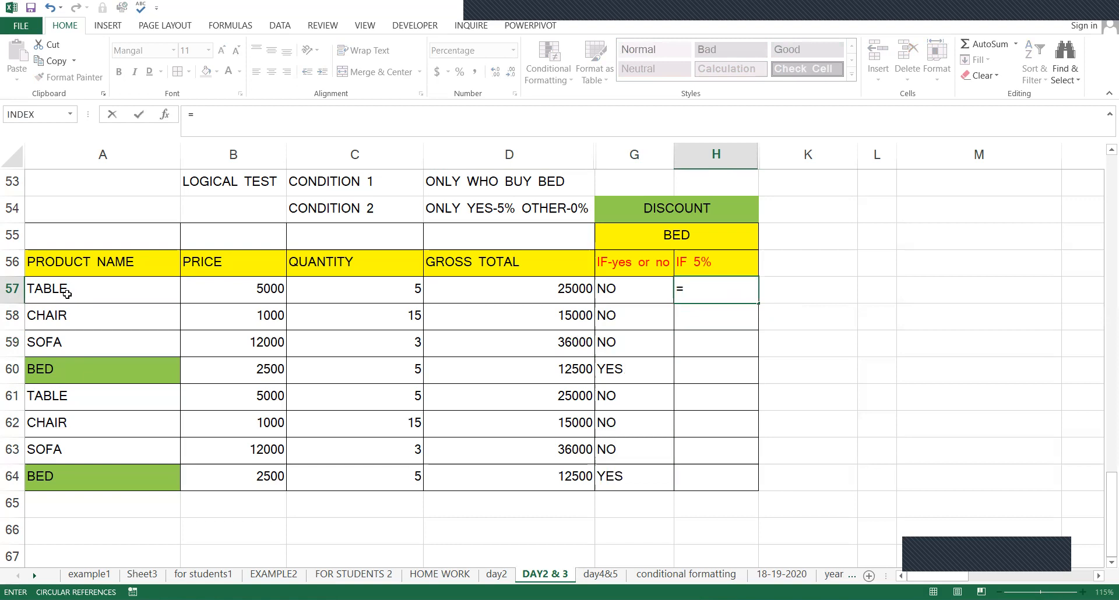
type("IF(")
left_click(636, 284)
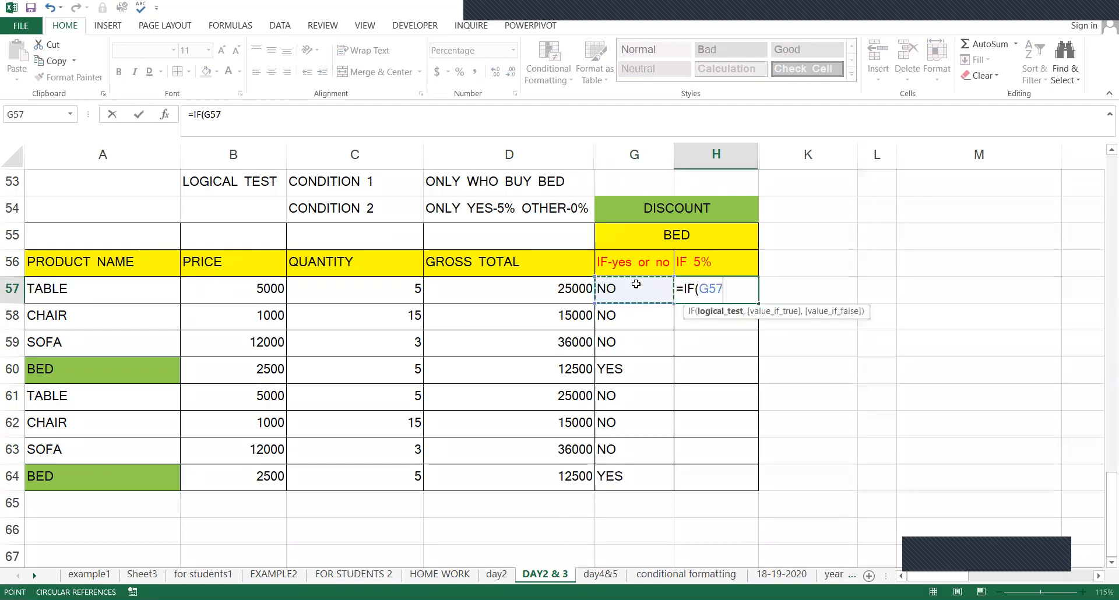
type("=\"")
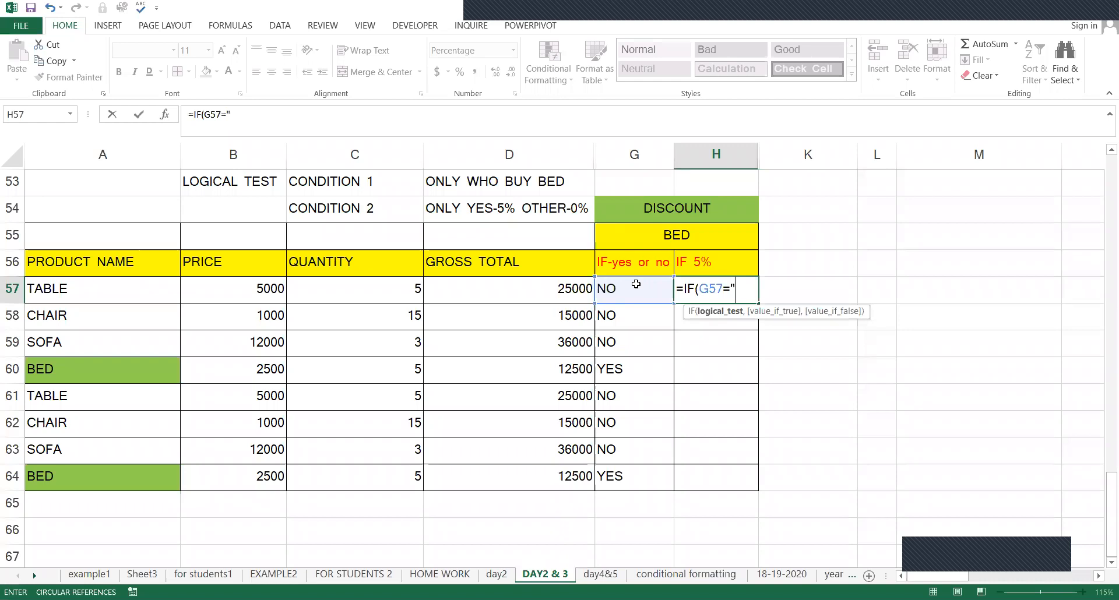
type("YES\",")
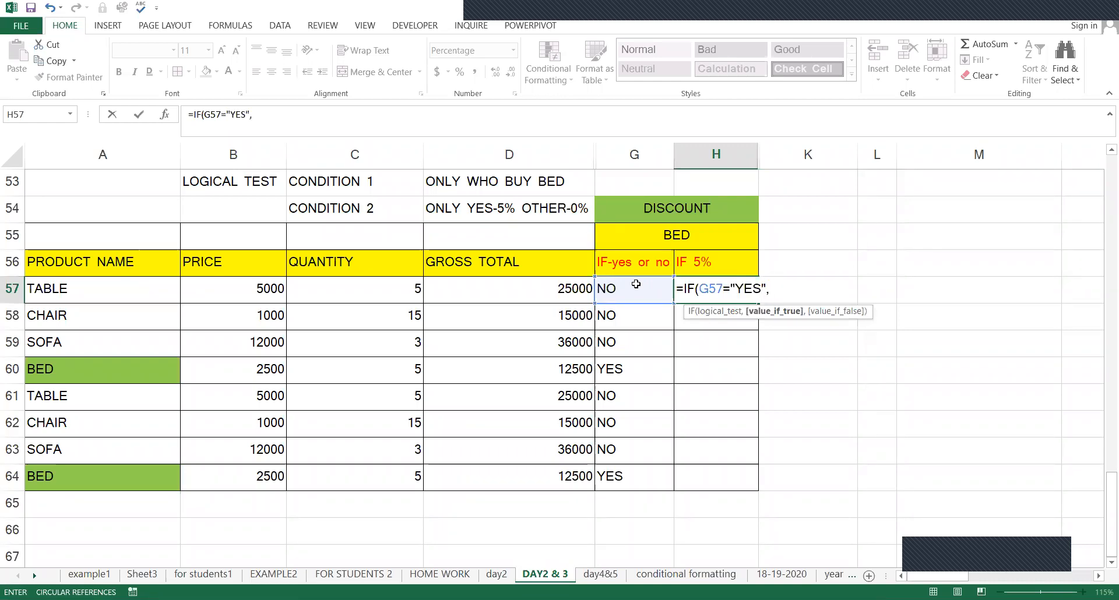
type("5%,0")
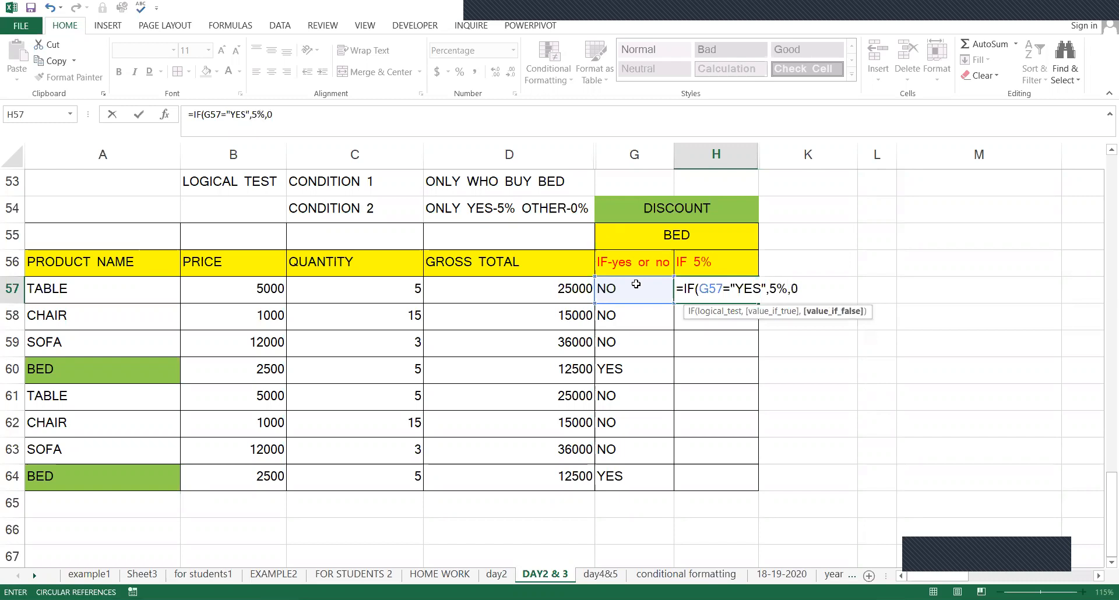
type("%)")
key("ctrl+Return")
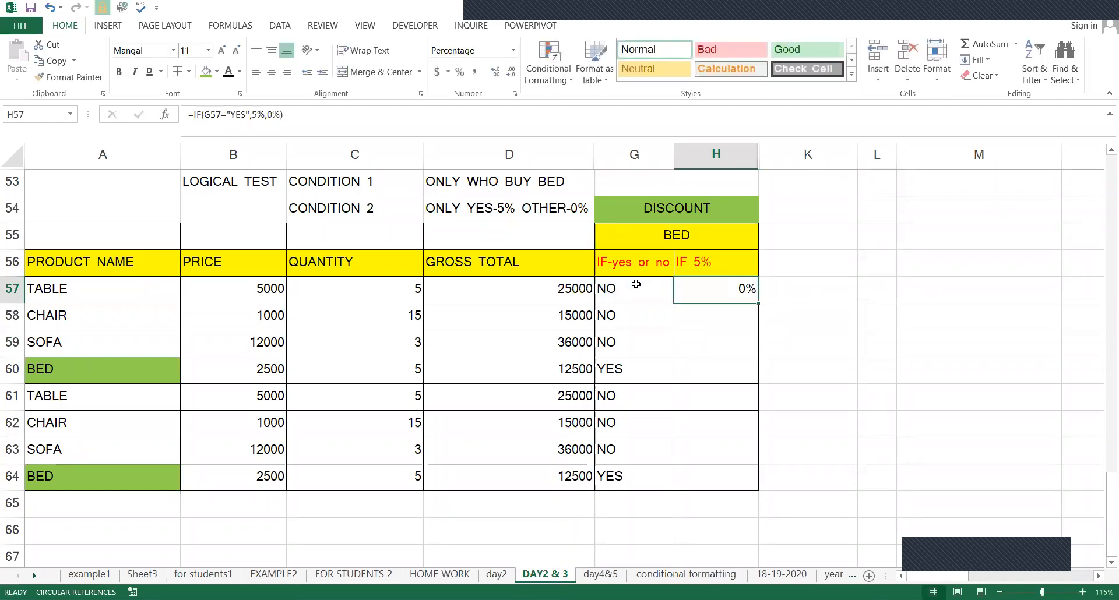
- Fill the discount rate formula from H57 down through H64
key("shift+Down")
key("shift+Down")
key("shift+Down")
key("shift+Down")
key("shift+Down")
key("shift+Down")
key("shift+Down")
key("ctrl+d")
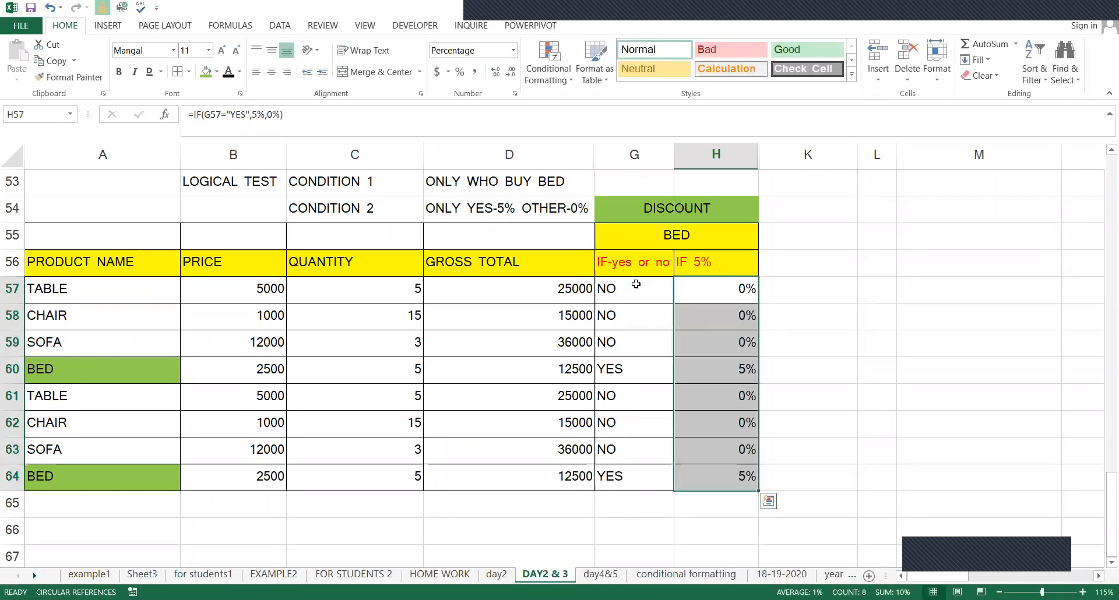
key("Down")
key("Down")
key("Up")
key("Up")
key("Up")
key("Up")
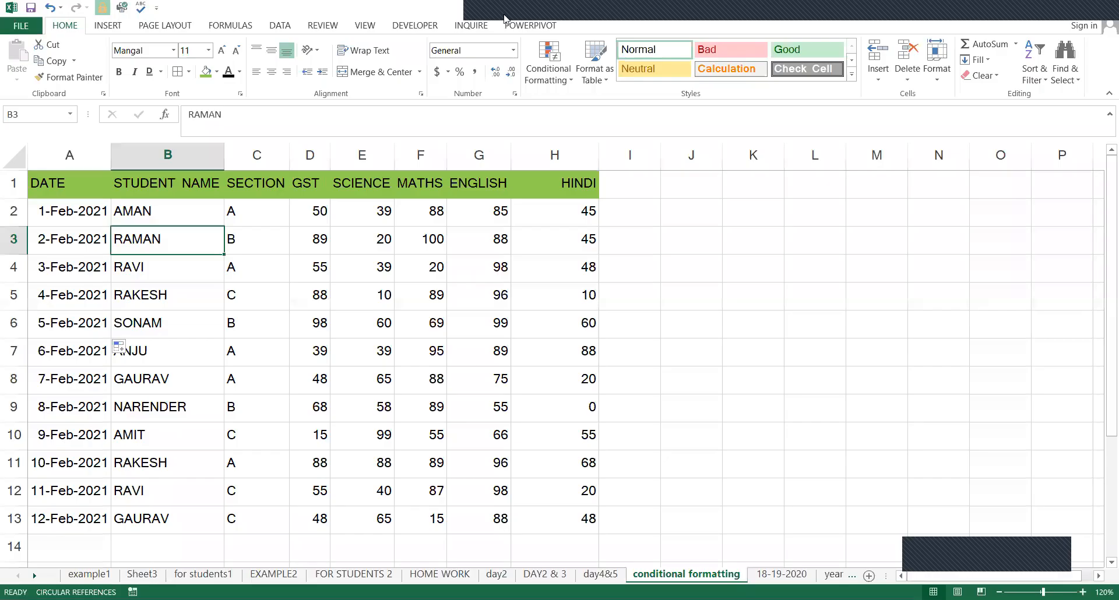
- Copy the SCIENCE header from E1 into K1 on the conditional formatting sheet
left_click(554, 218)
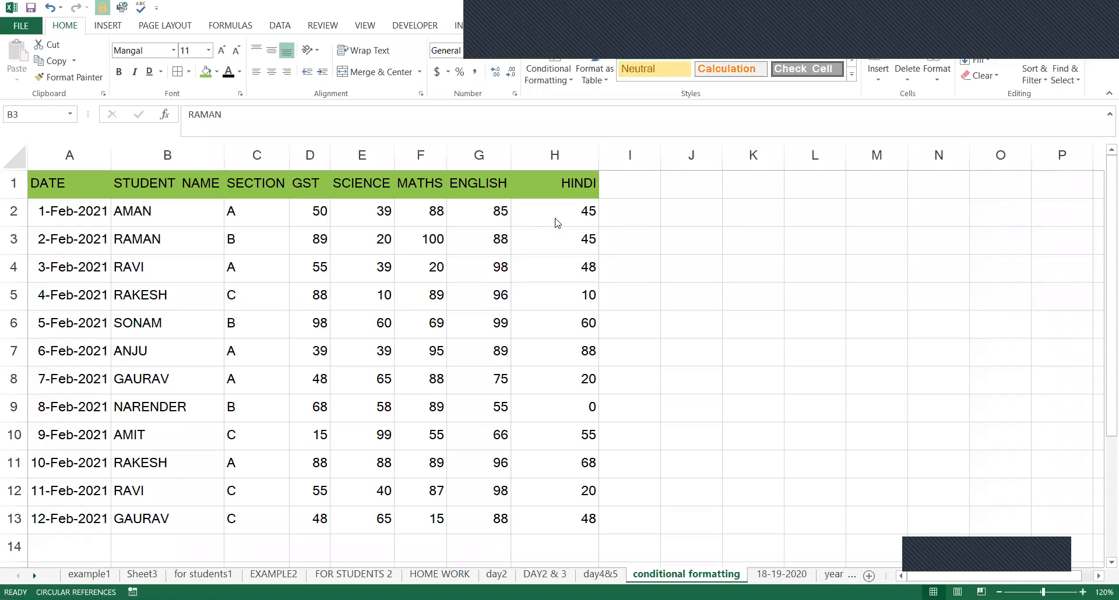
left_click(691, 182)
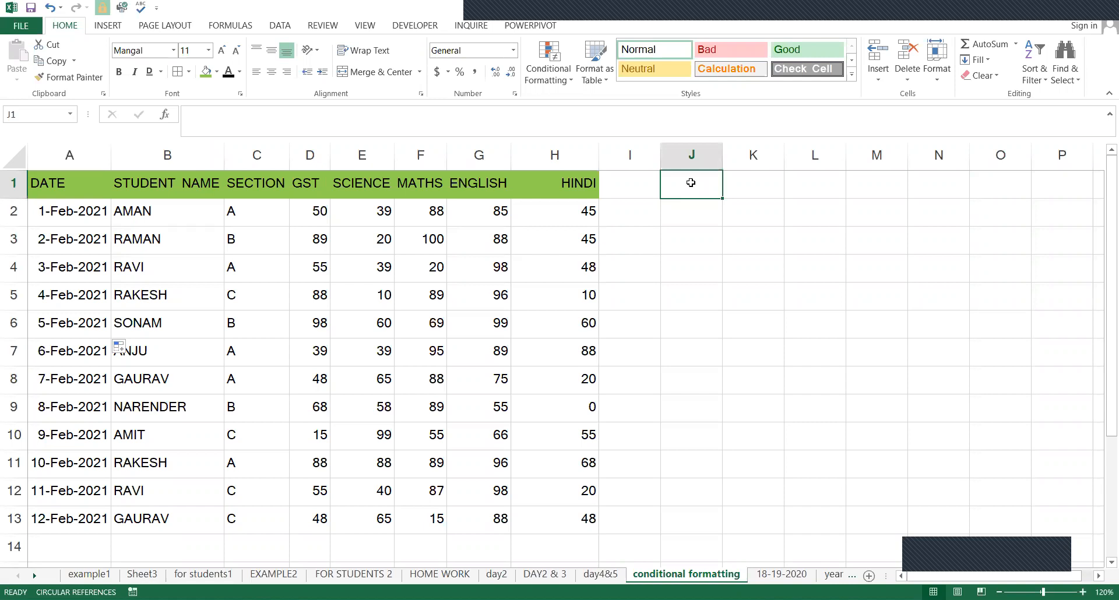
key("Left")
key("Left")
key("Left")
key("Left")
key("Left")
key("Left")
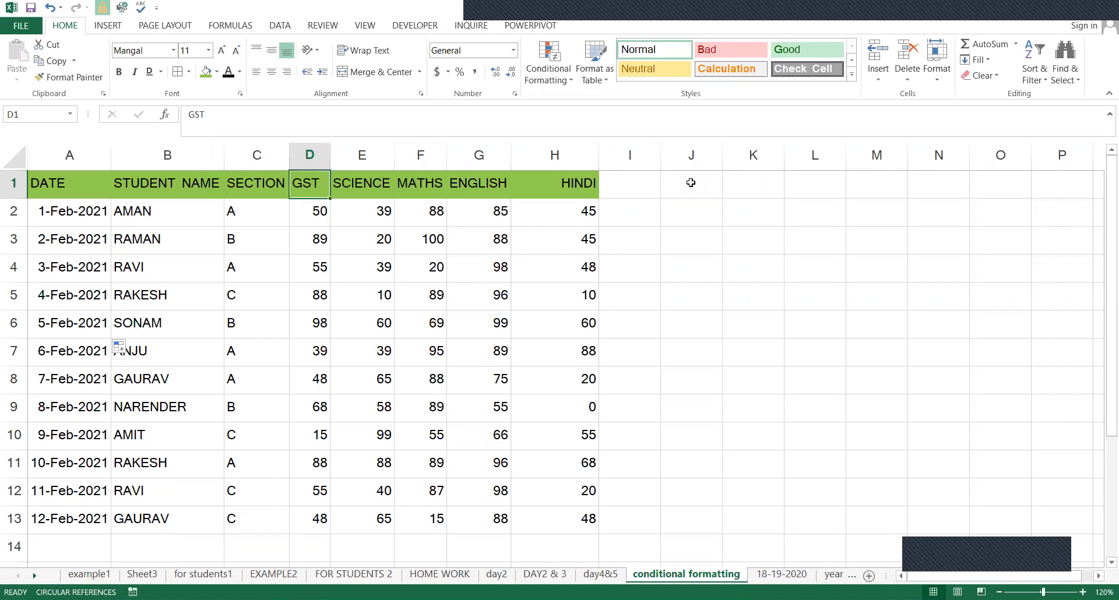
key("Right")
key("ctrl+c")
left_click(690, 182)
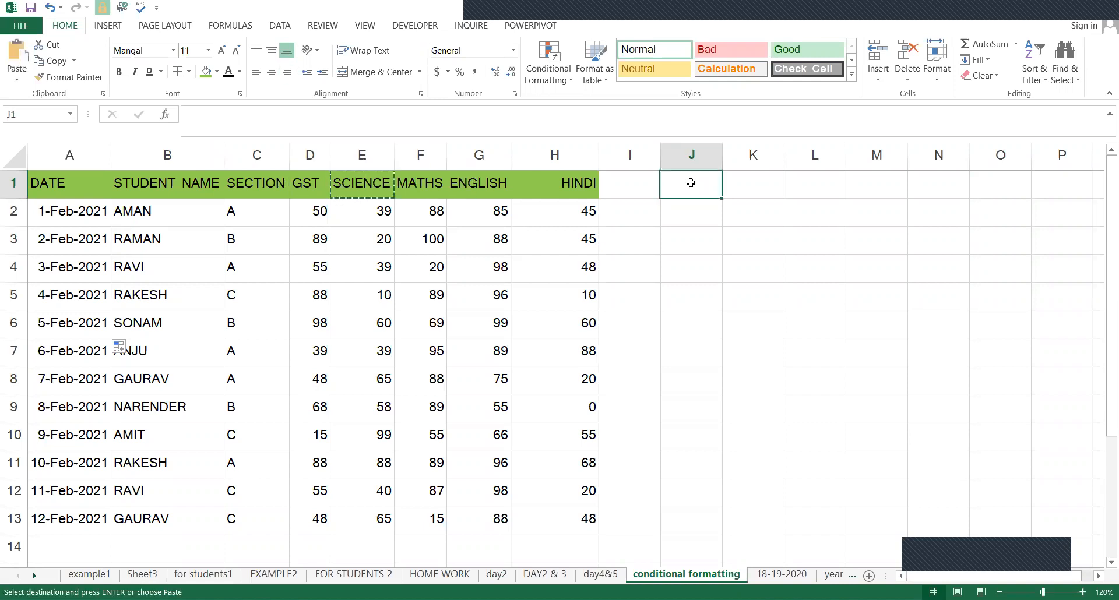
key("Right")
key("Return")
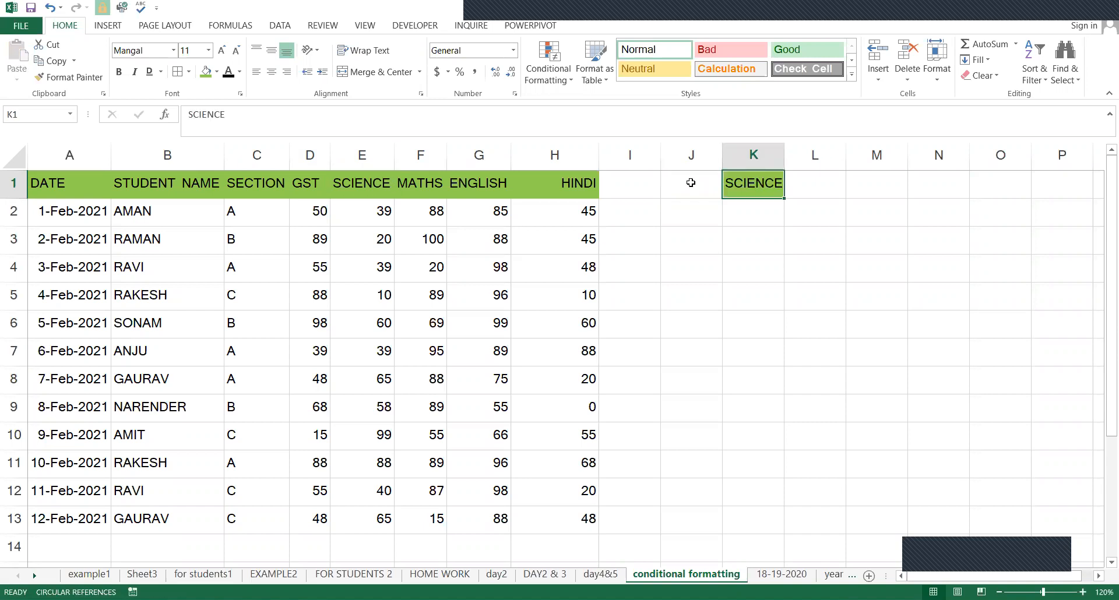
key("Down")
key("Up")
key("Down")
key("Left")
key("Left")
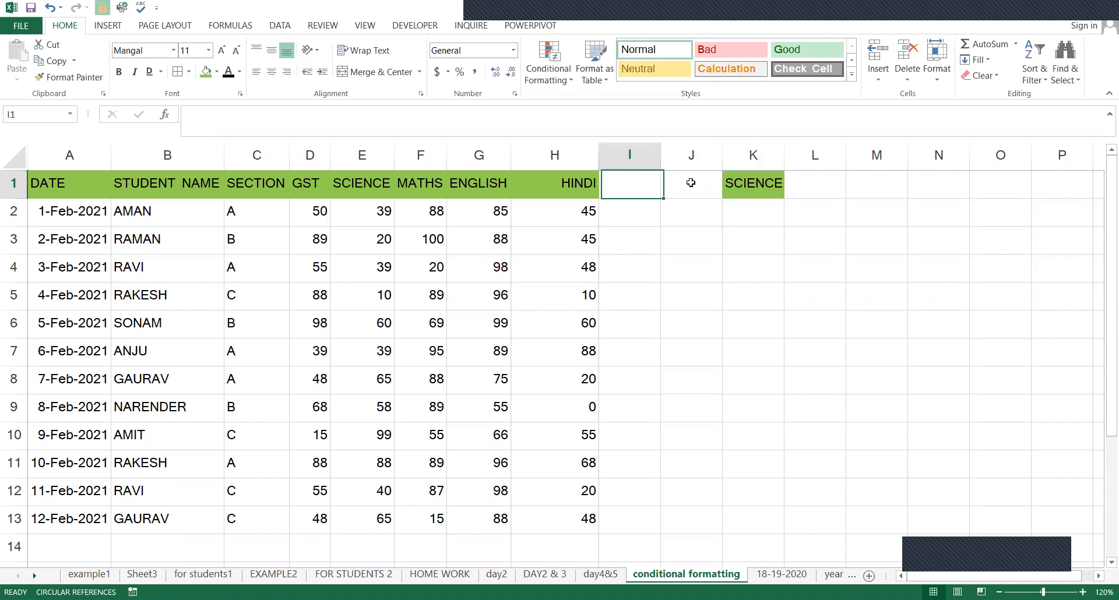
key("Left")
key("Left")
key("Left")
- Enter the pass criterion >=40 in L1, beside the copied SCIENCE header
left_click(691, 183)
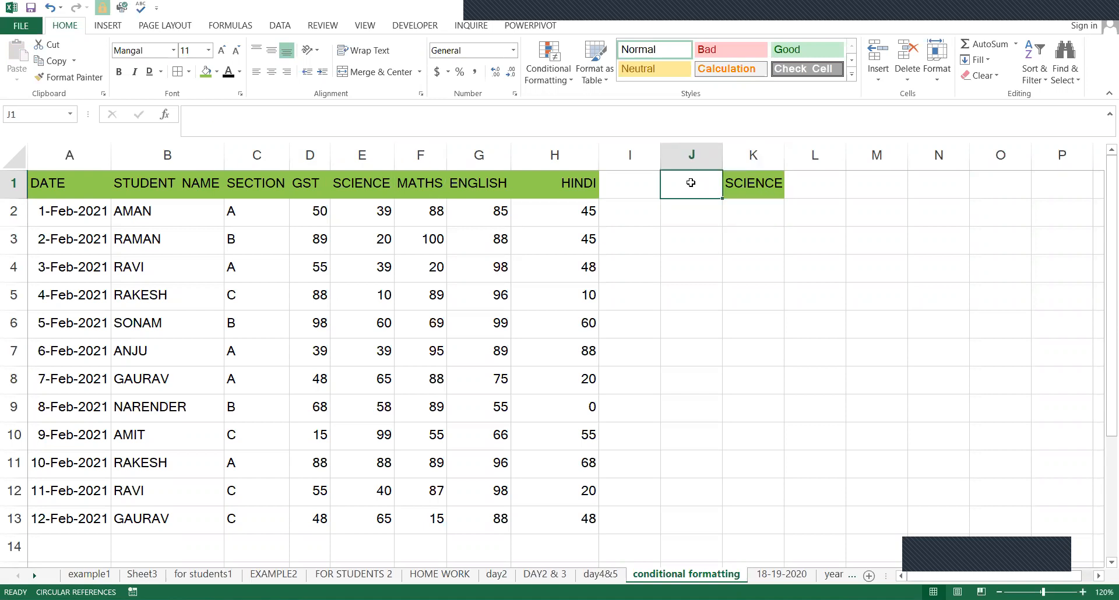
key("Right")
key("Right")
type(">")
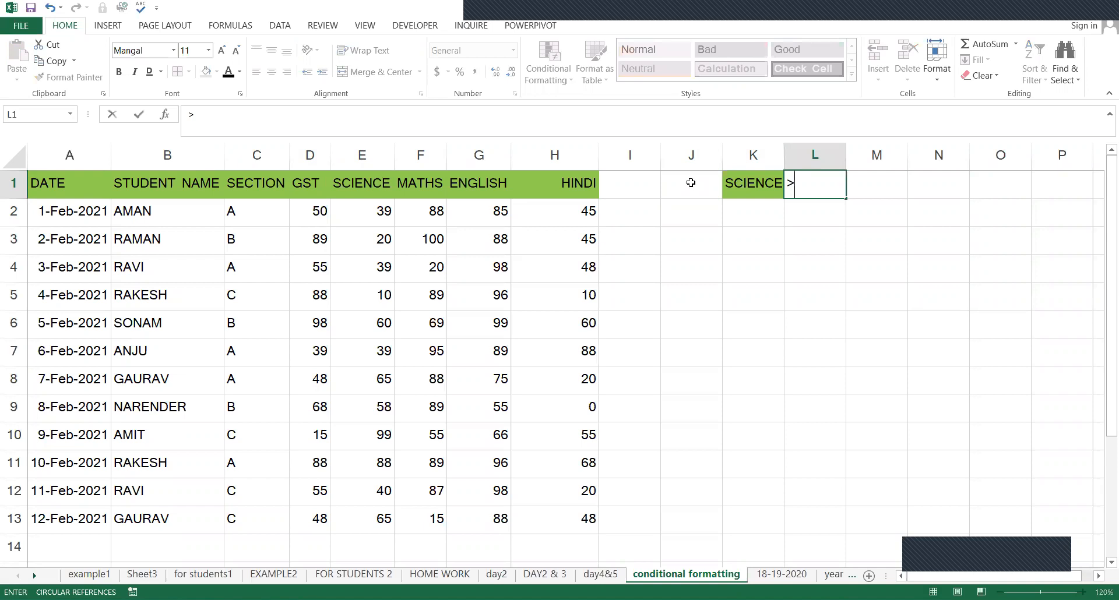
type("=40")
key("Return")
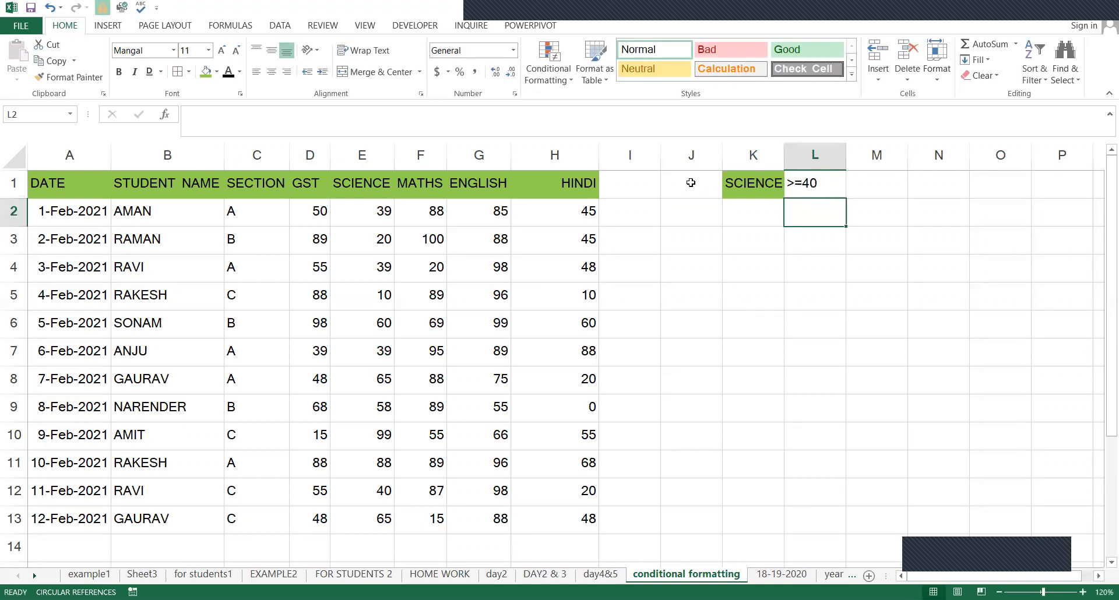
- Enter the formula =IF(E2>=40,"PASS","FAIL") in K2 to grade the first student's science mark
key("Left")
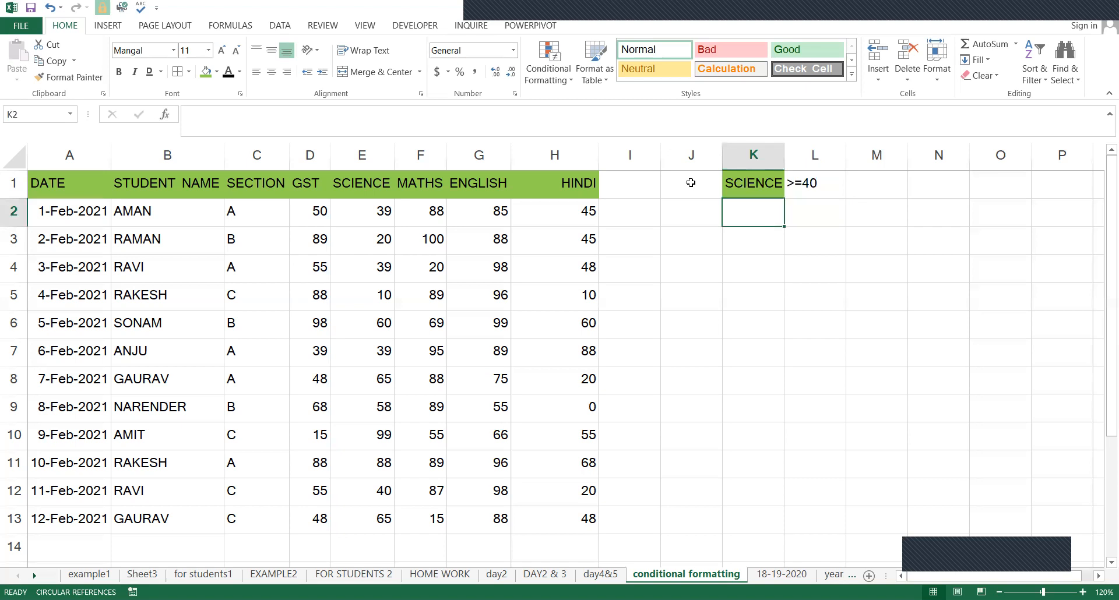
type("=")
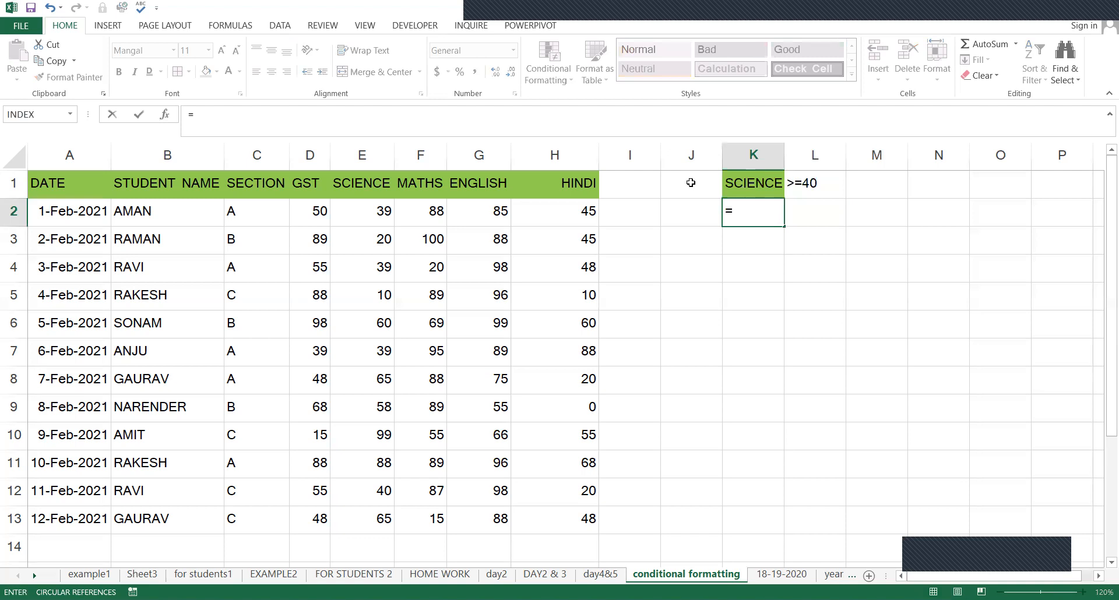
type("IF(")
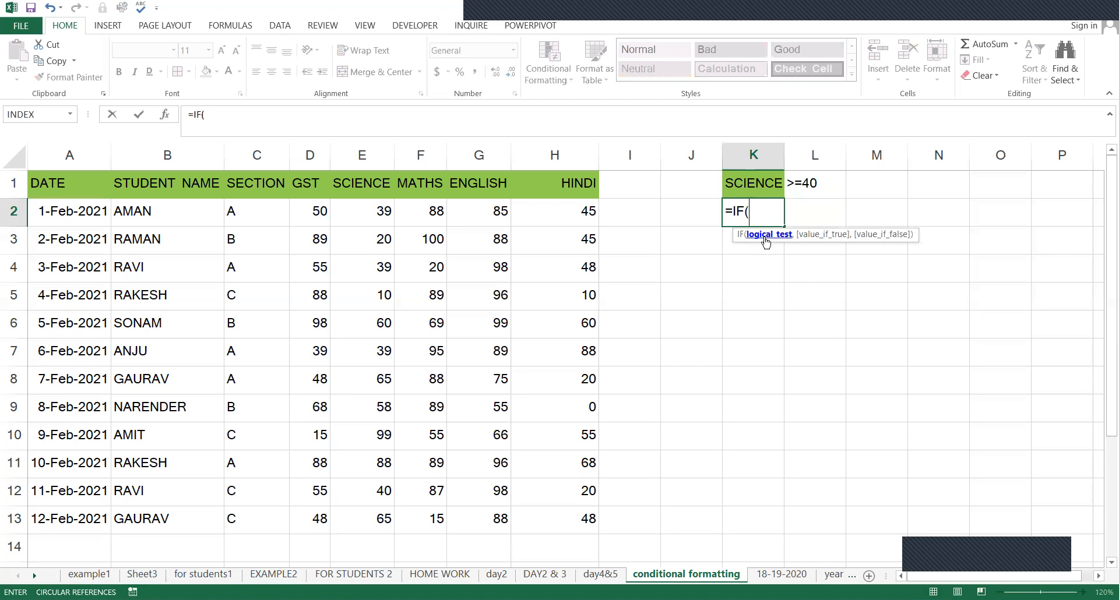
left_click(379, 218)
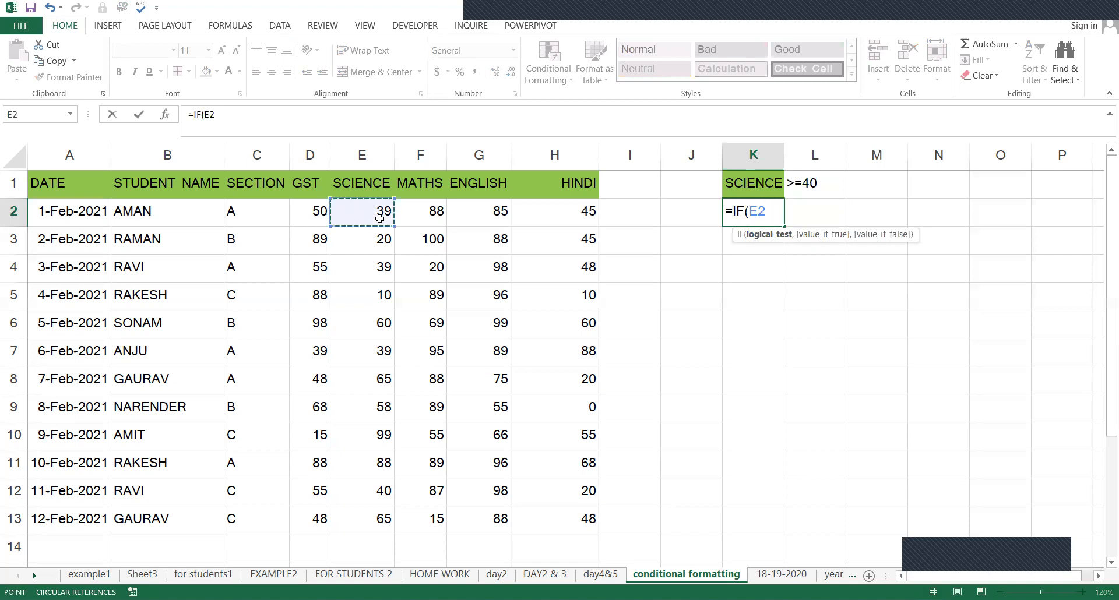
type(">=40")
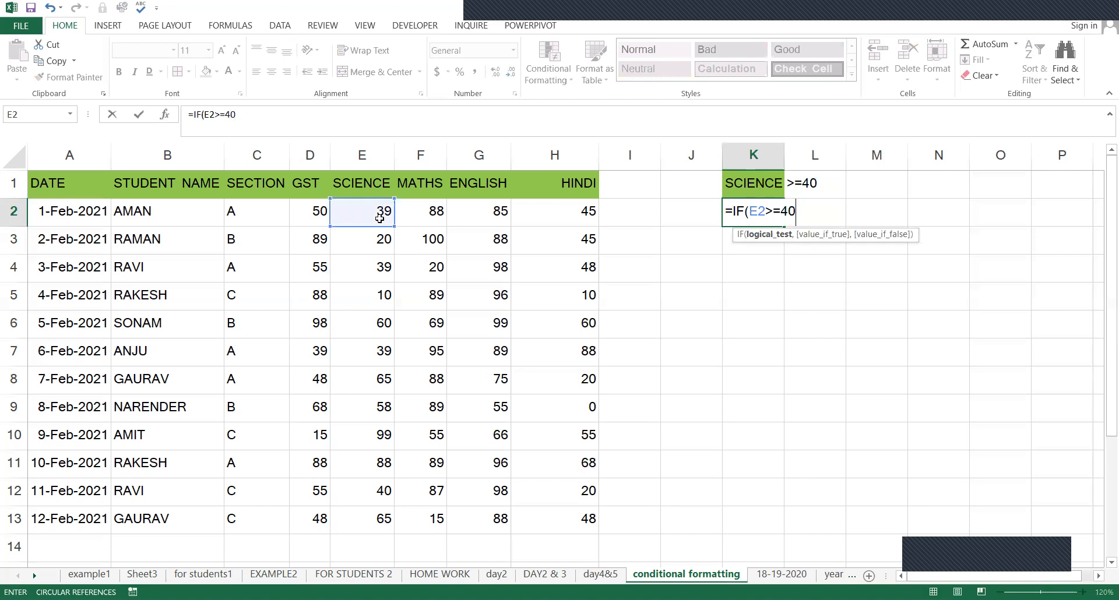
type(",")
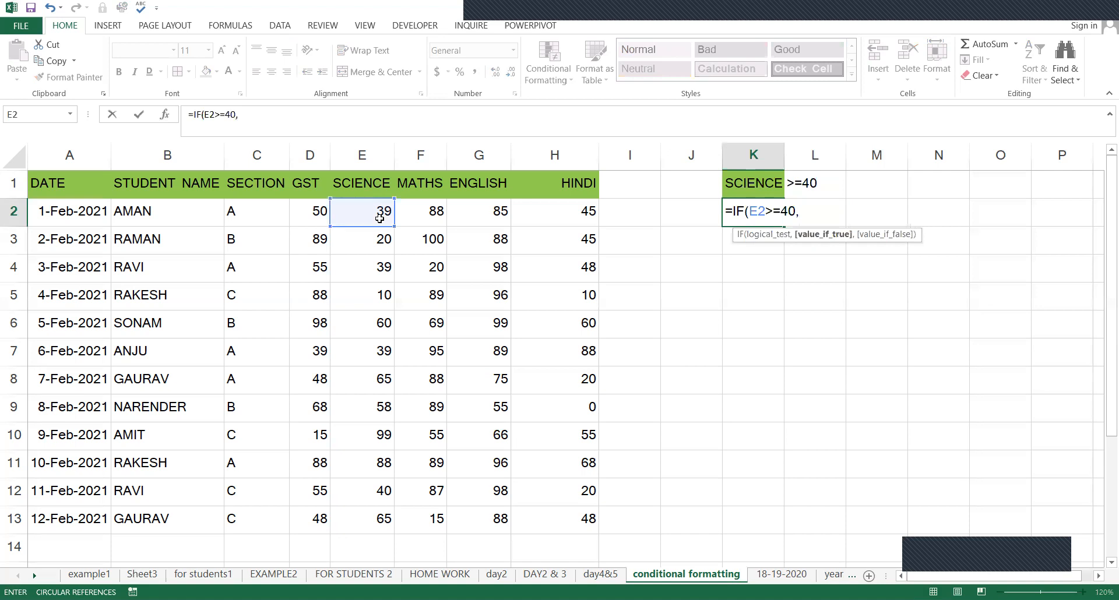
type("\"PASS\",")
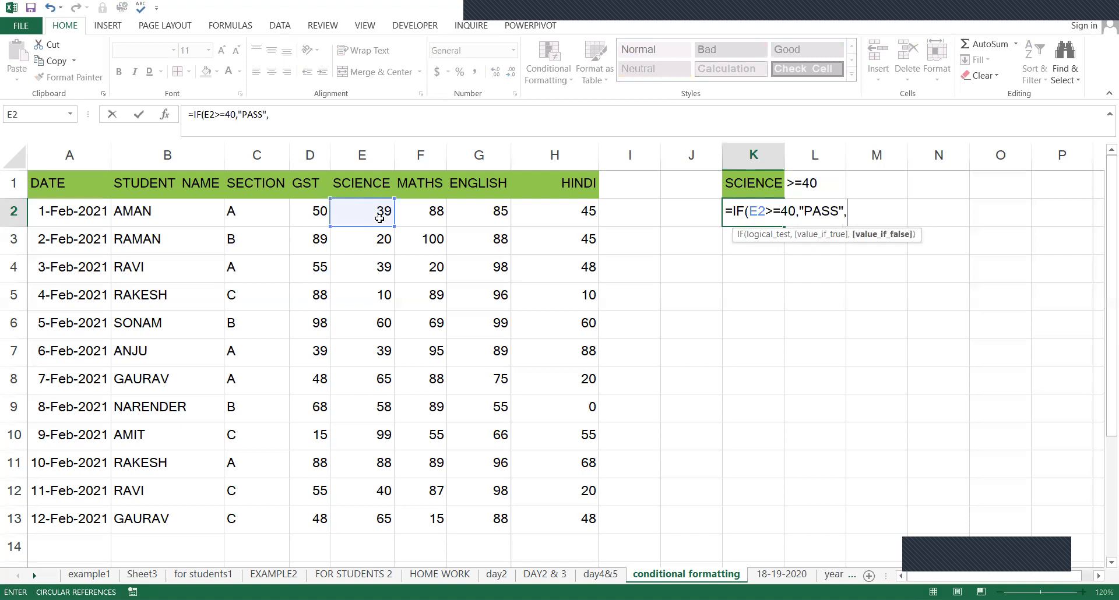
type("\"FAIL\")")
key("ctrl+Return")
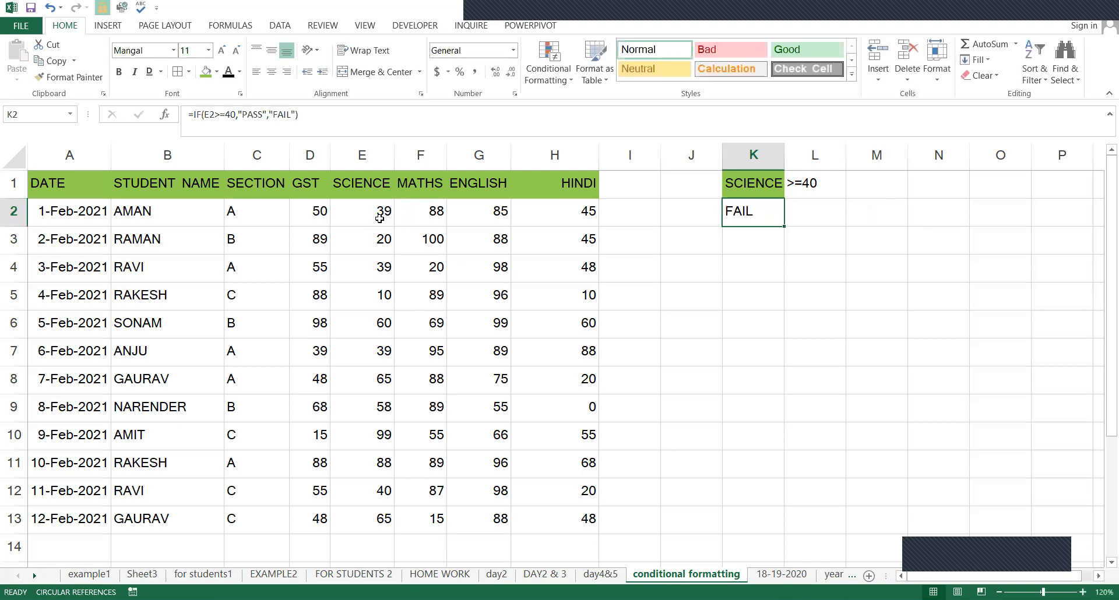
- Fill the PASS/FAIL formula from K2 down through K13 to grade every student's science mark
key("shift+Down")
key("shift+Down")
key("shift+Down")
key("shift+Down")
key("shift+Down")
key("shift+Down")
key("shift+Down")
key("shift+Down")
key("shift+Down")
key("shift+Down")
key("shift+Down")
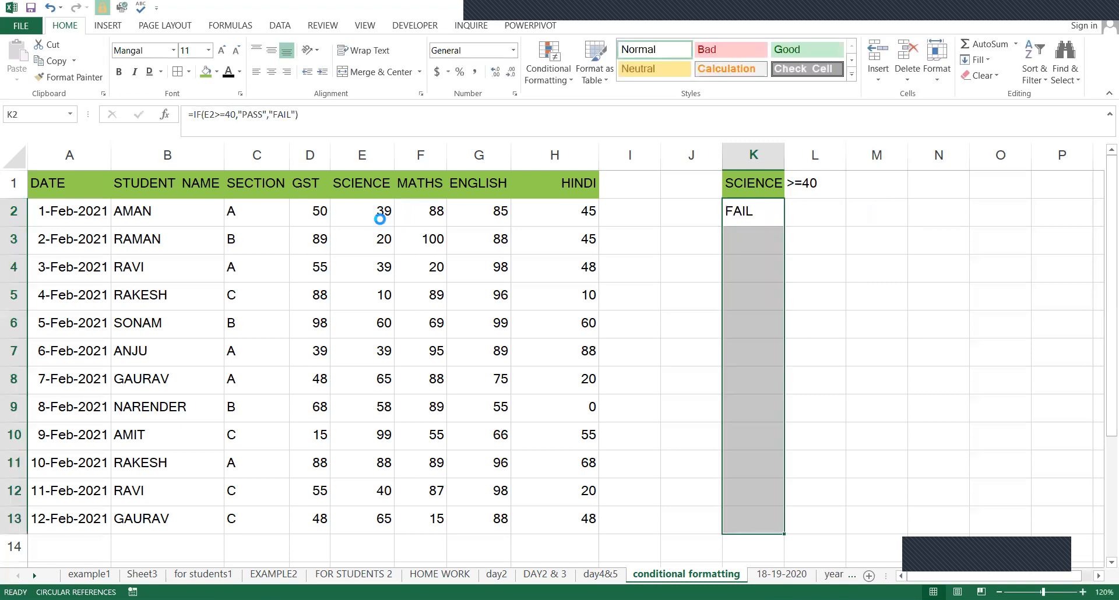
key("ctrl+d")
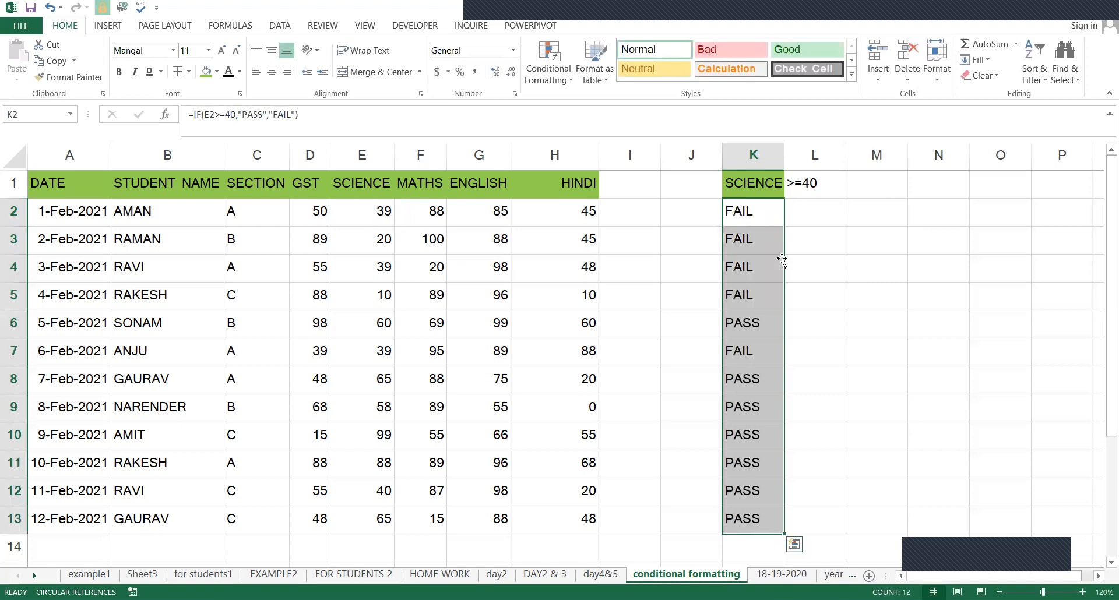
- Apply a red fill to the FAIL results in K2:K5 and K7
left_click(739, 205)
key("shift+Down")
key("shift+Down")
key("shift+Down")
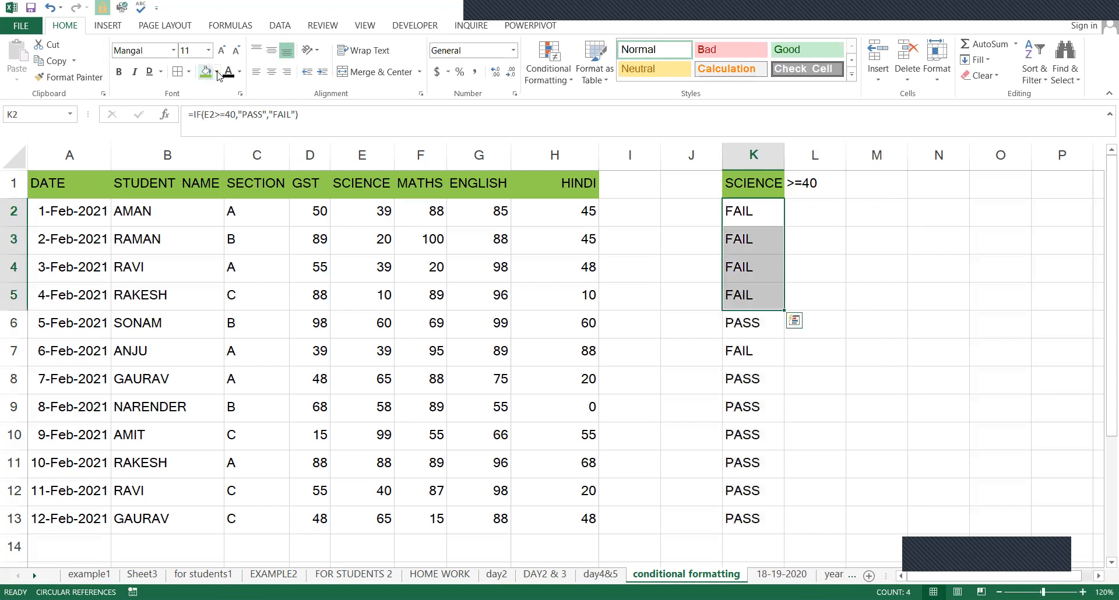
left_click(217, 72)
left_click(217, 181)
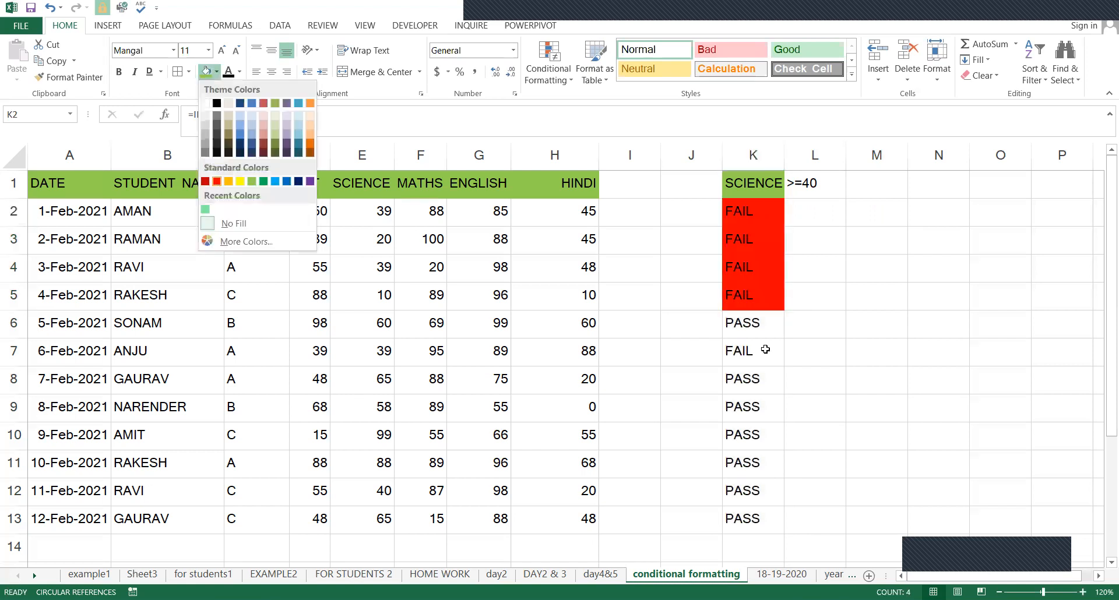
left_click(755, 352)
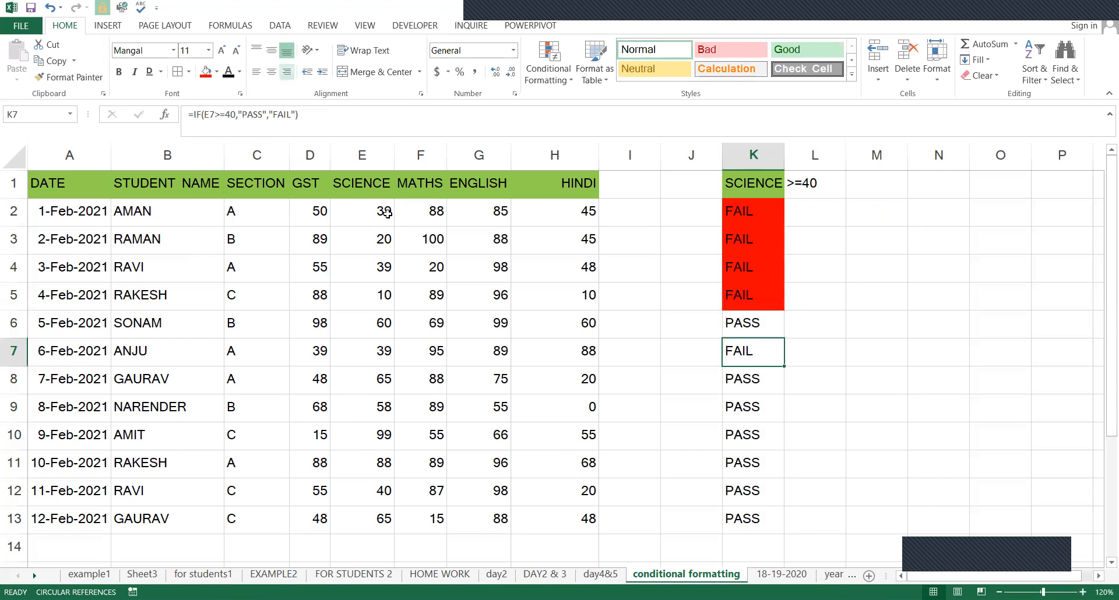
key("F4")
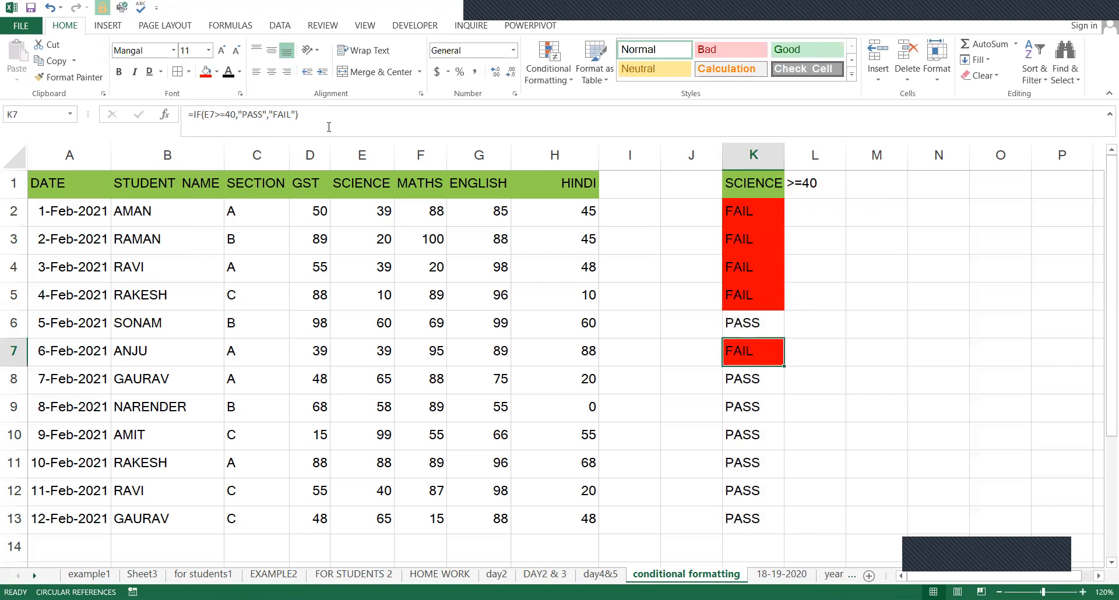
- Apply a green fill to the PASS results in K6 and K8:K13
key("Up")
left_click(217, 72)
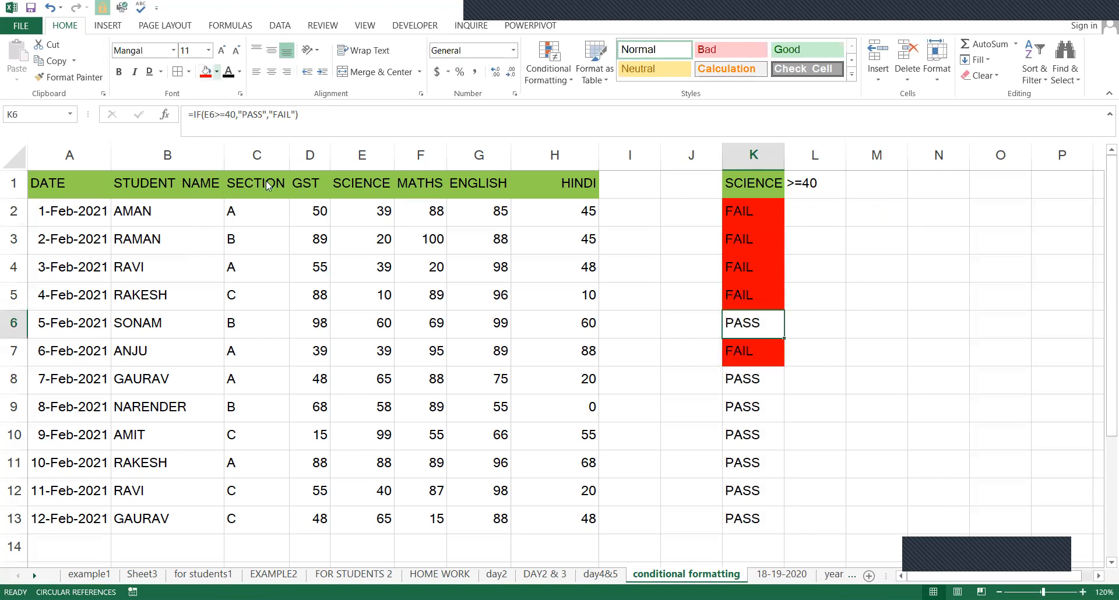
left_click(264, 181)
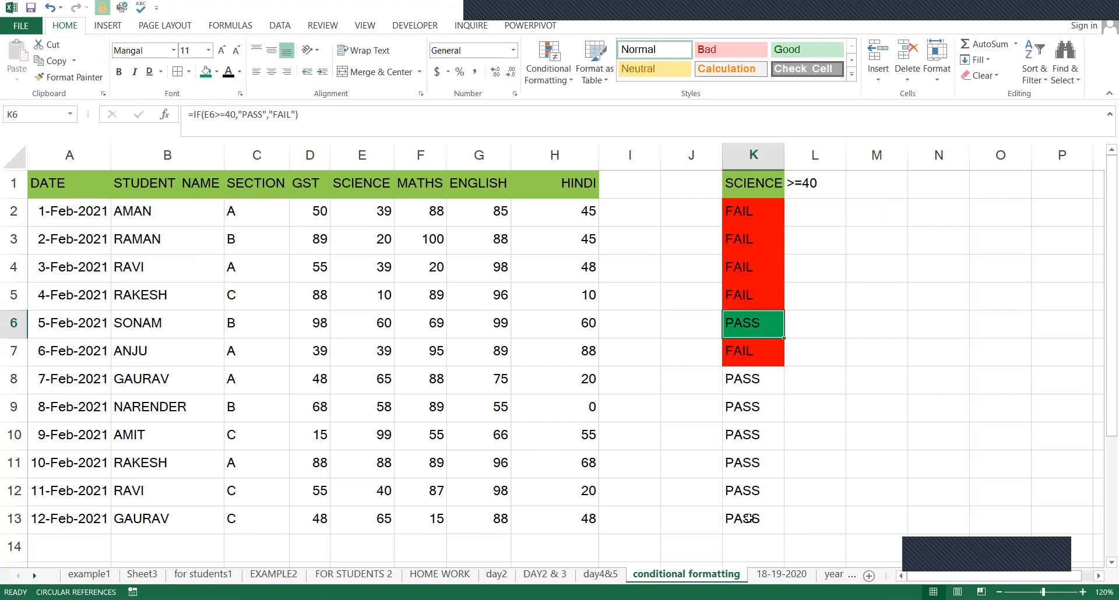
left_click_drag(750, 380, 752, 519)
left_click(208, 78)
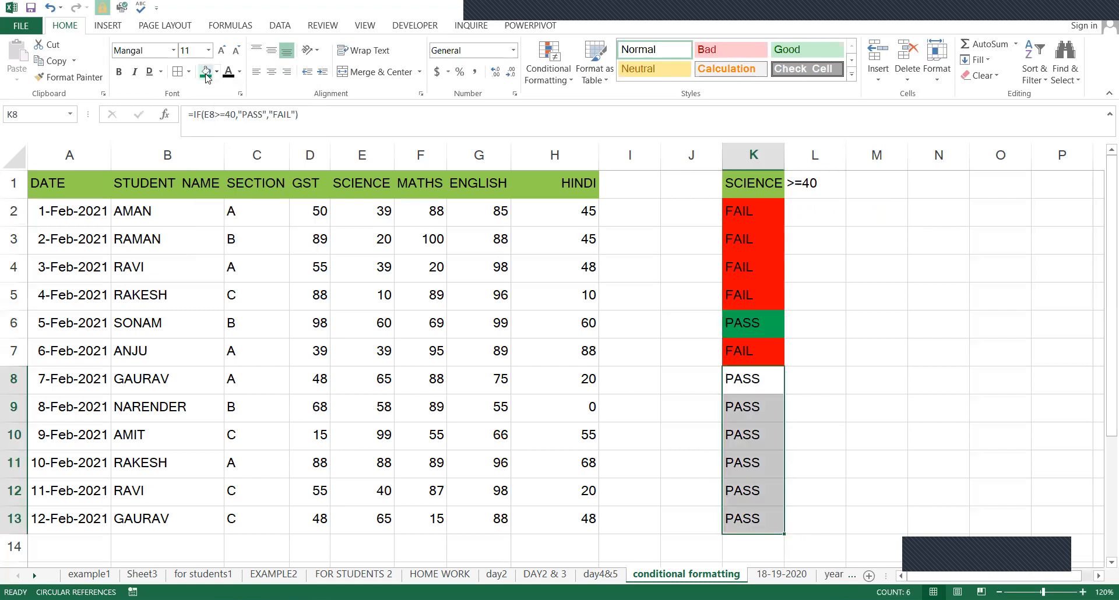
- Hide the GST column D and columns F through I, keeping SCIENCE as the only subject in the marks table
left_click(318, 223)
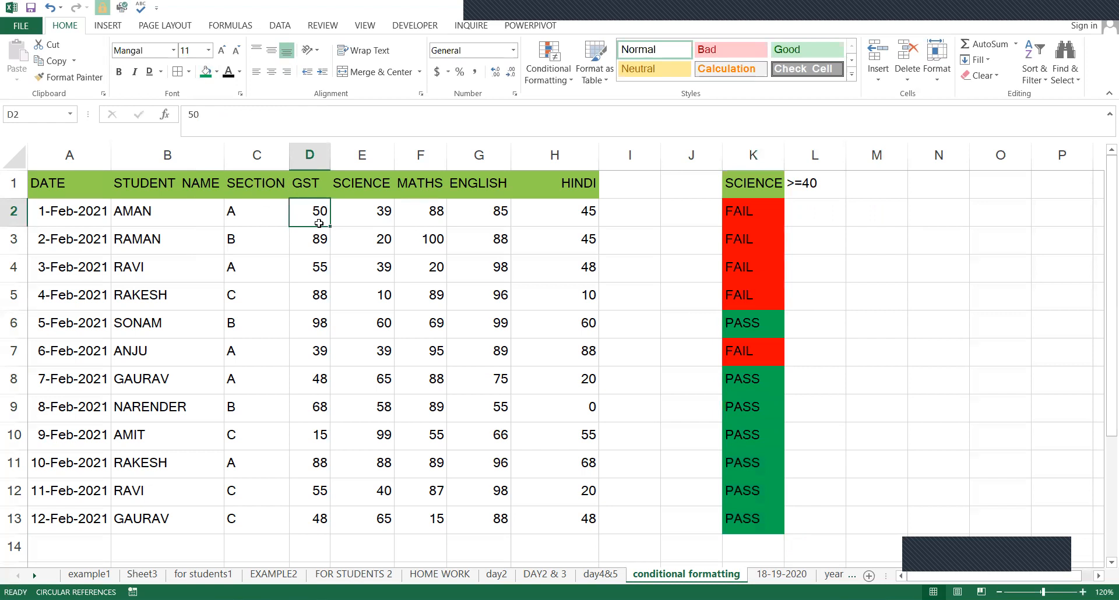
key("ctrl+0")
left_click(319, 224)
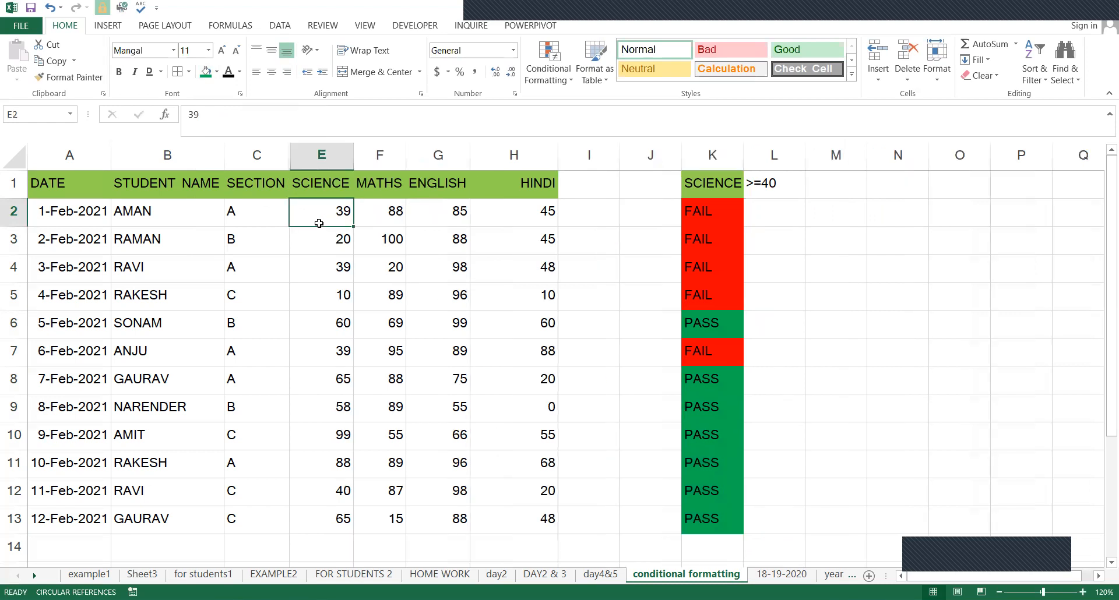
key("Right")
key("shift+Right")
key("shift+Right")
key("shift+Right")
key("ctrl+0")
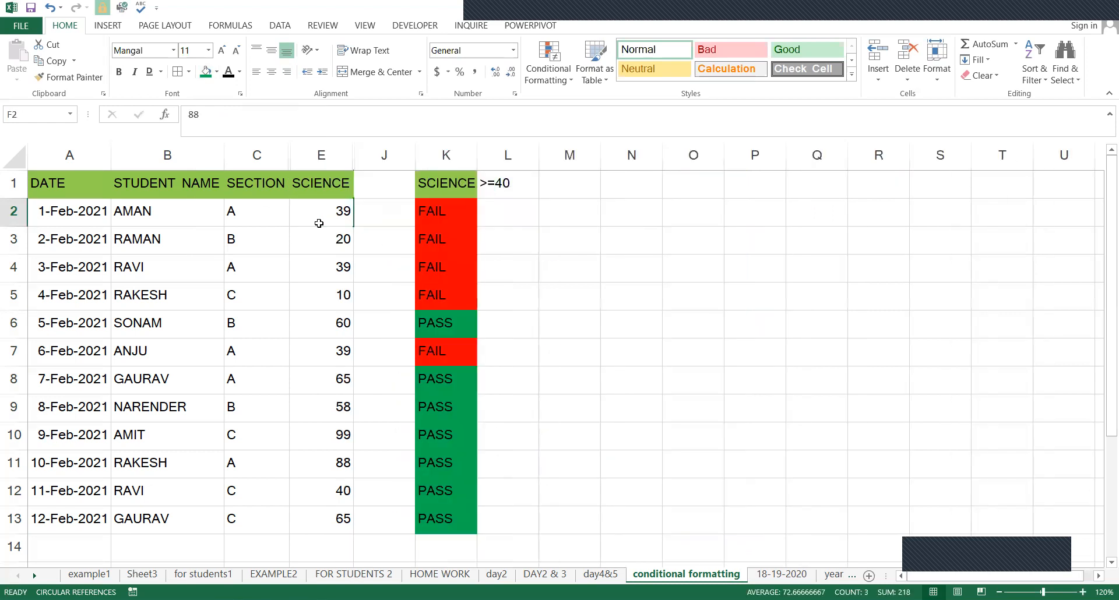
- Apply all borders to the student data in A2:E13
key("Left")
key("Left")
key("Left")
key("ctrl+Home")
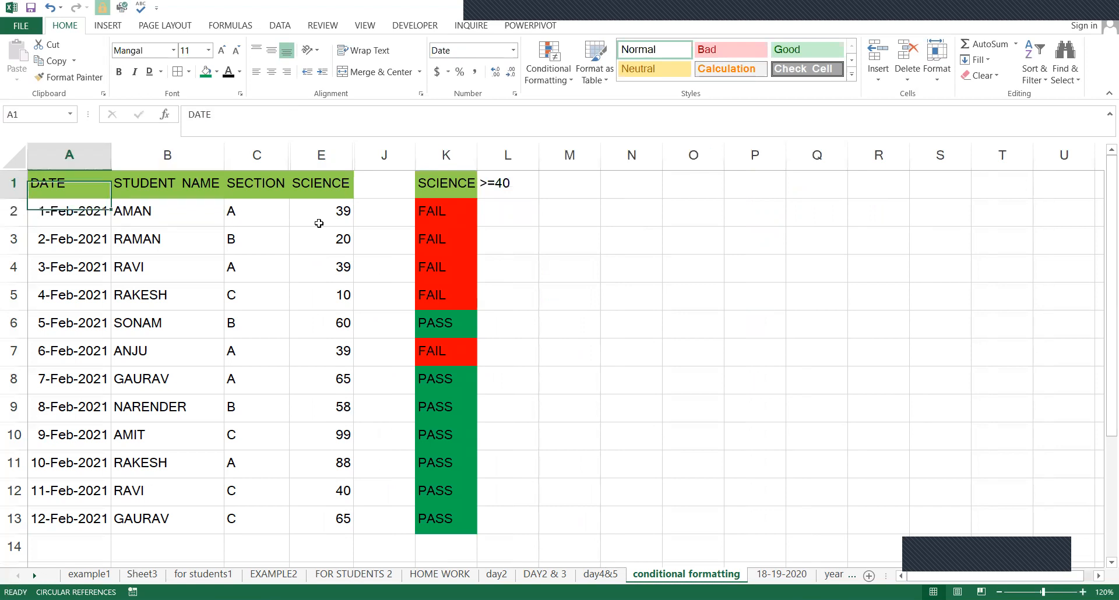
key("Down")
key("shift+Right")
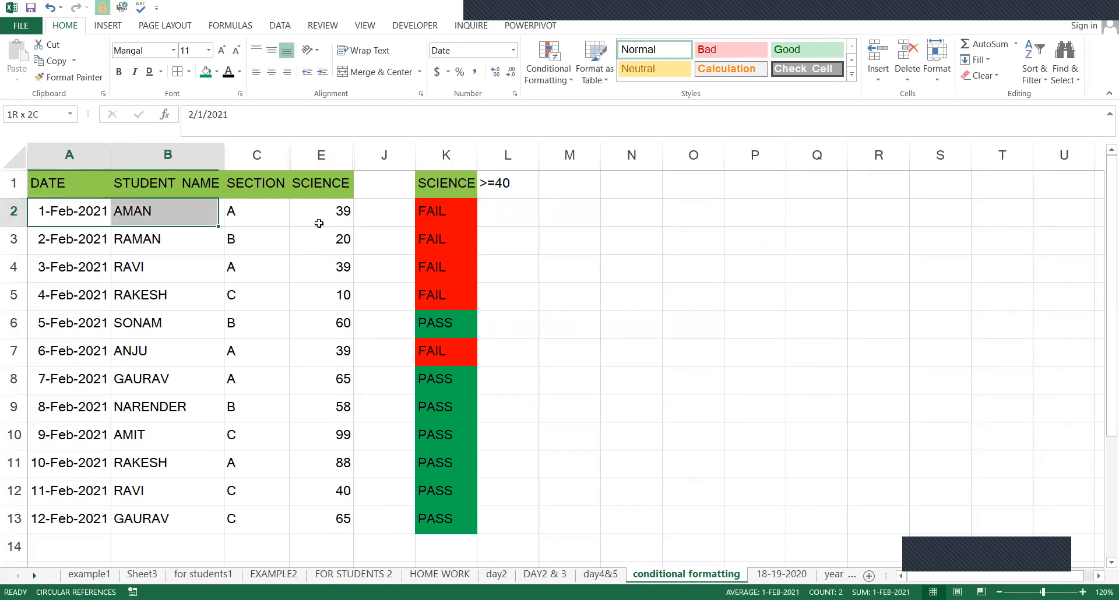
key("ctrl+shift+Right")
key("ctrl+shift+Down")
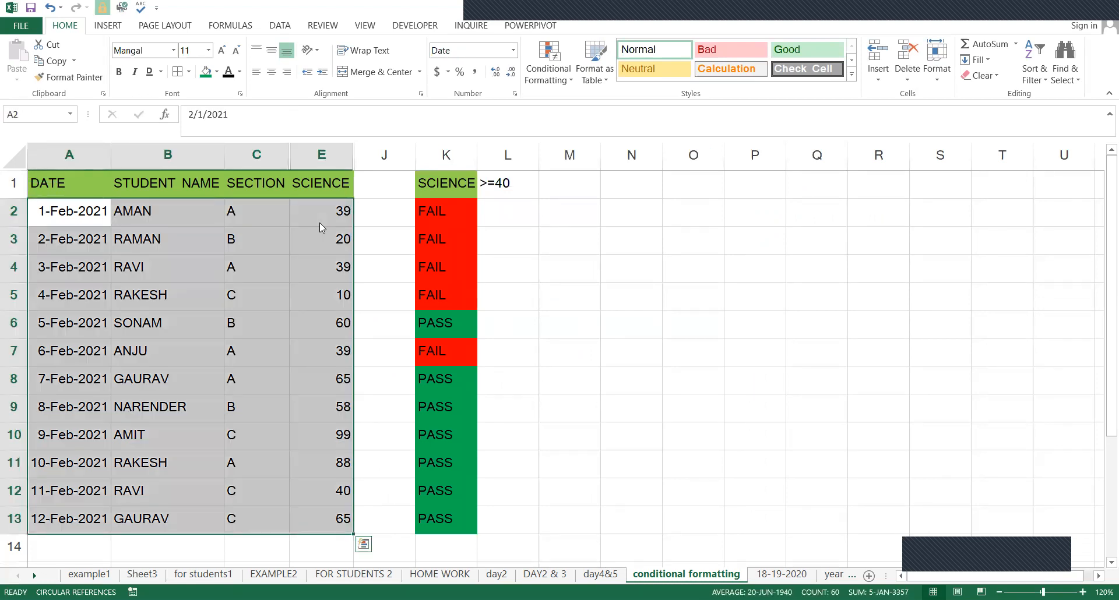
key("alt")
key("b")
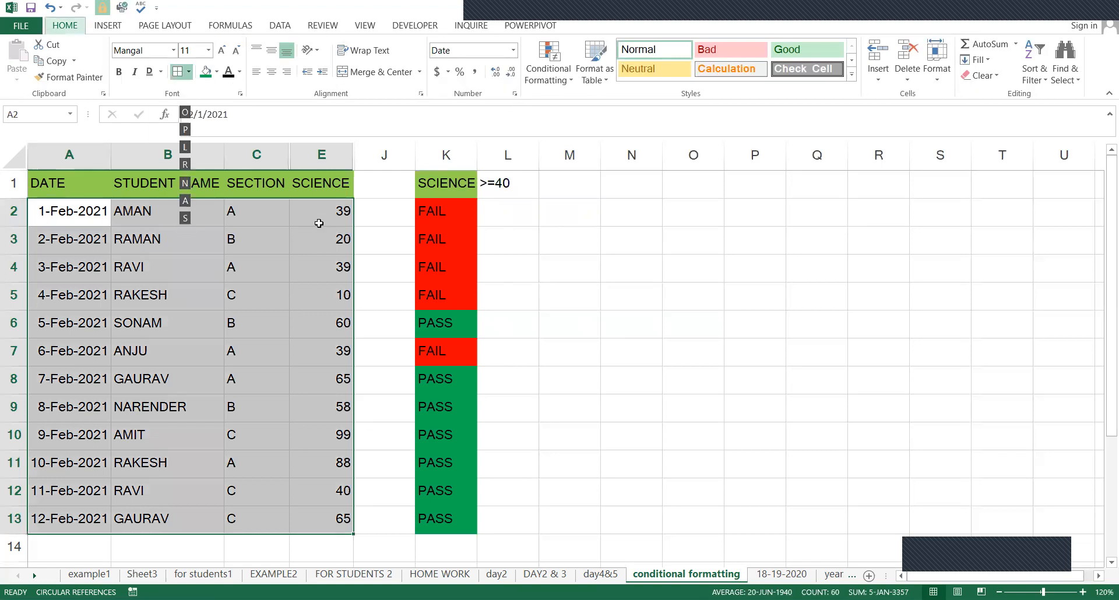
key("a")
- Examine the IF formulas behind the PASS and FAIL results in column K, from K2 to K12
key("ctrl+Right")
key("ctrl+Right")
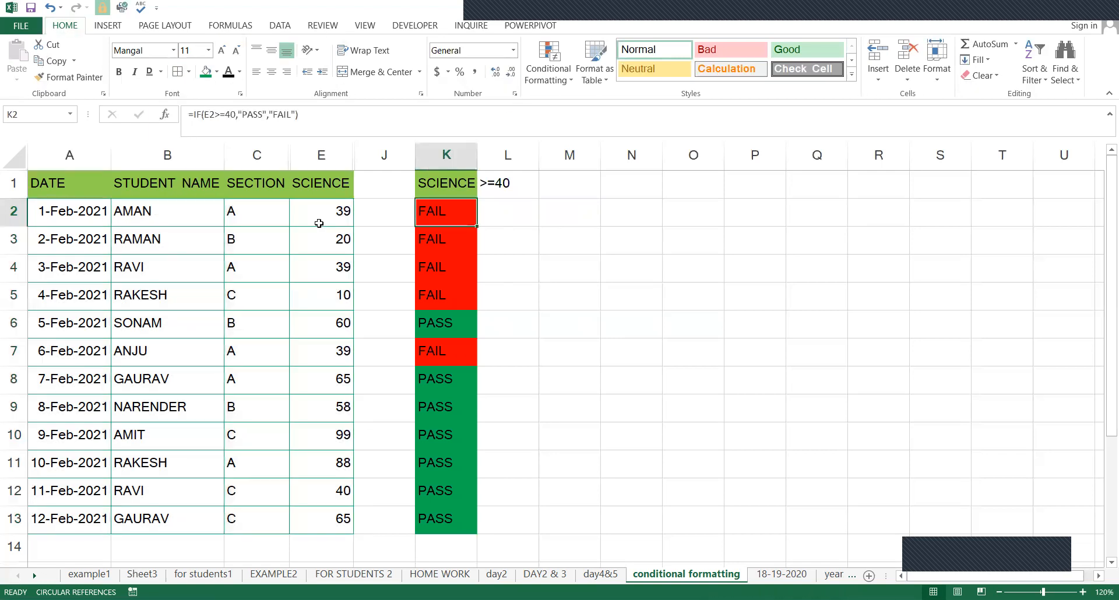
key("Down")
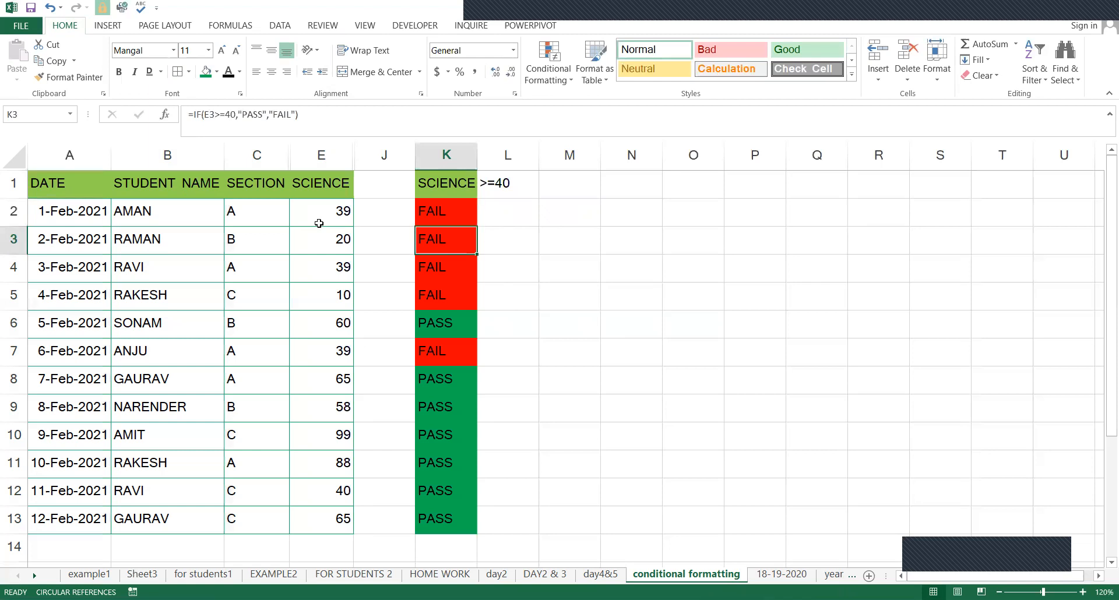
key("Down")
key("Down")
key("Down")
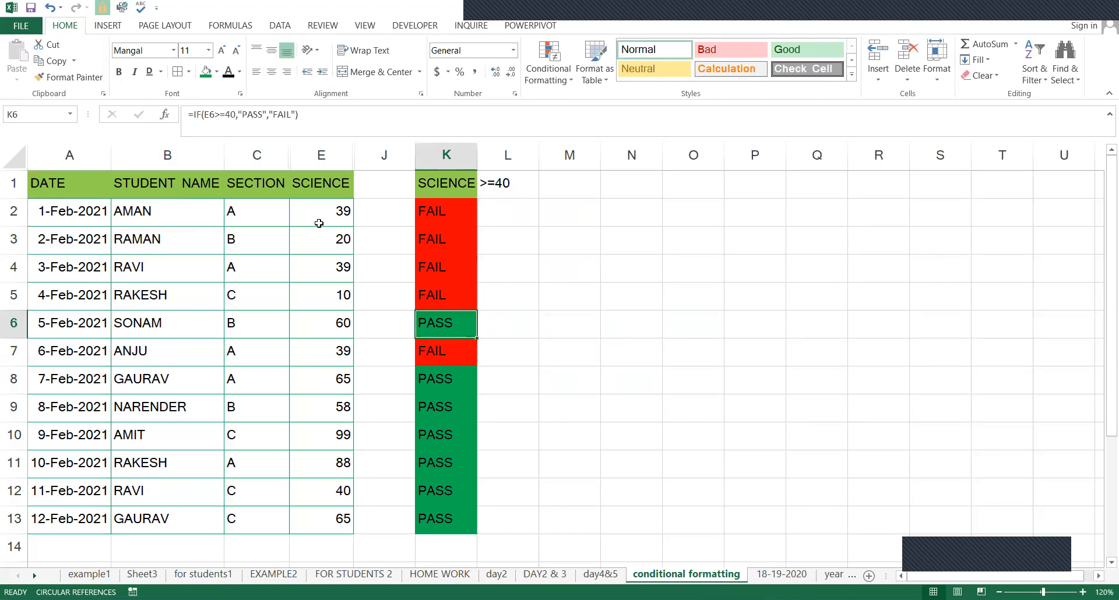
key("Down")
key("Down")
key("Down")
key("Down")
key("Down")
key("Down")
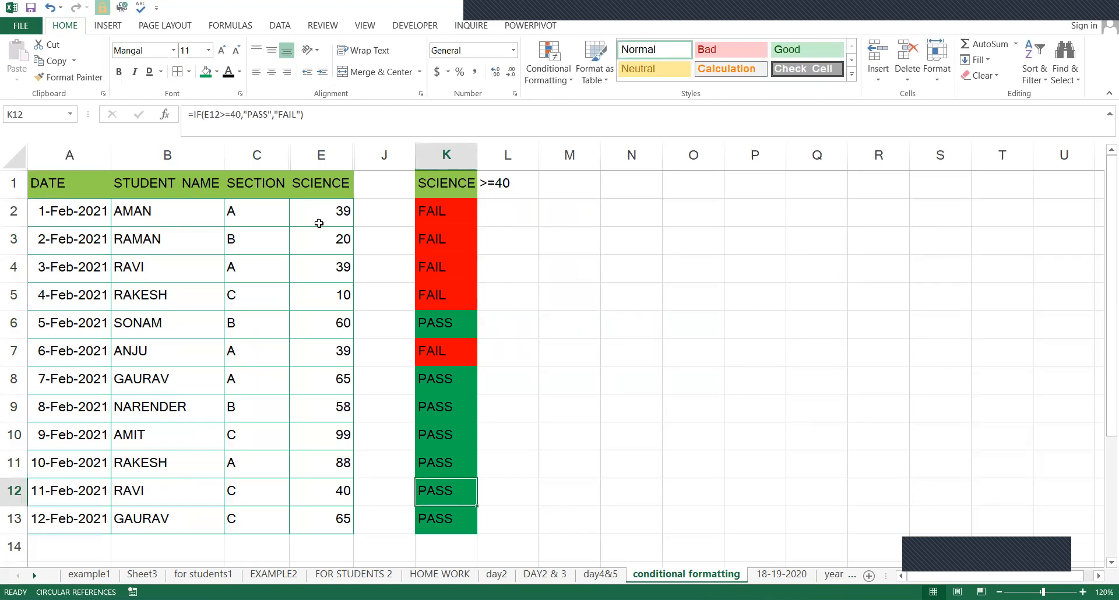
key("Up")
key("Up")
key("Up")
key("Up")
key("Up")
key("Up")
key("Up")
key("Up")
key("Up")
key("Up")
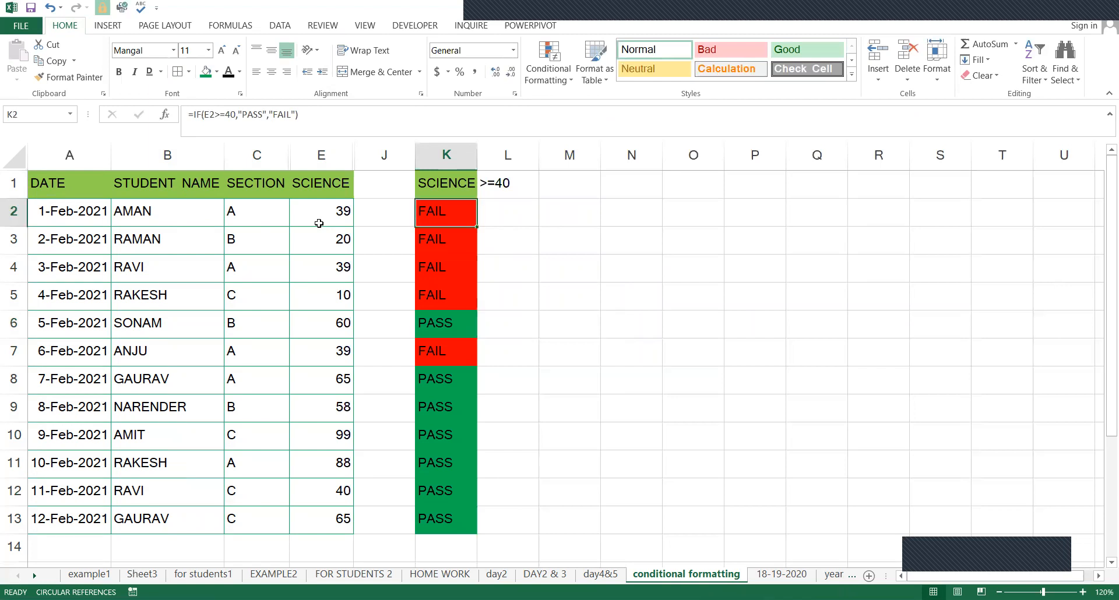
- Compare the science marks in E2:E13 with the red and green PASS/FAIL results in column K
left_click(319, 223)
key("Right")
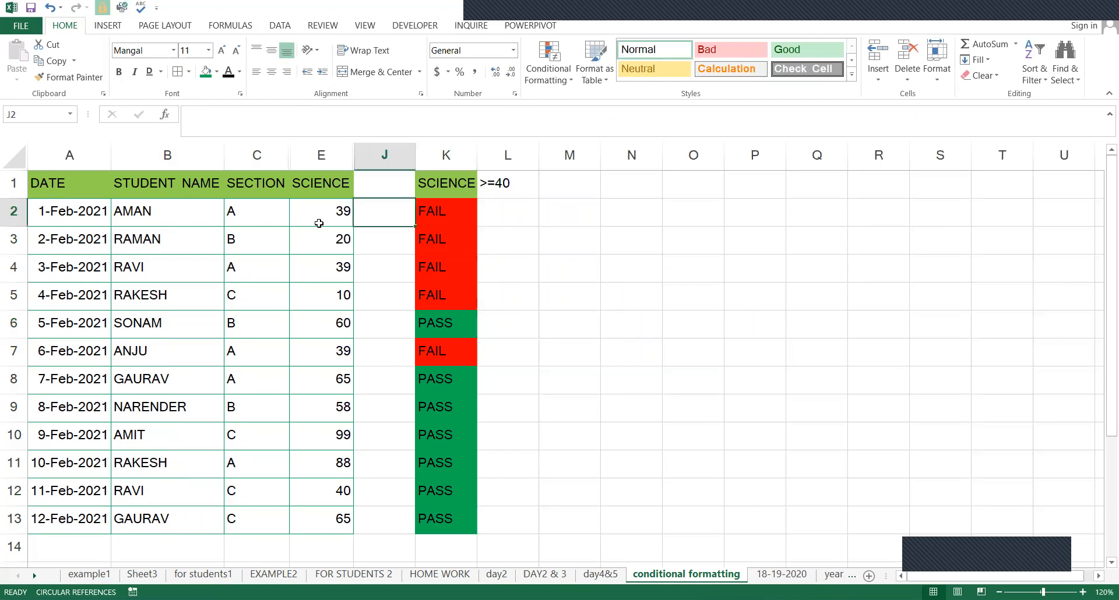
key("Right")
key("Left")
key("Down")
key("Down")
key("Down")
key("Down")
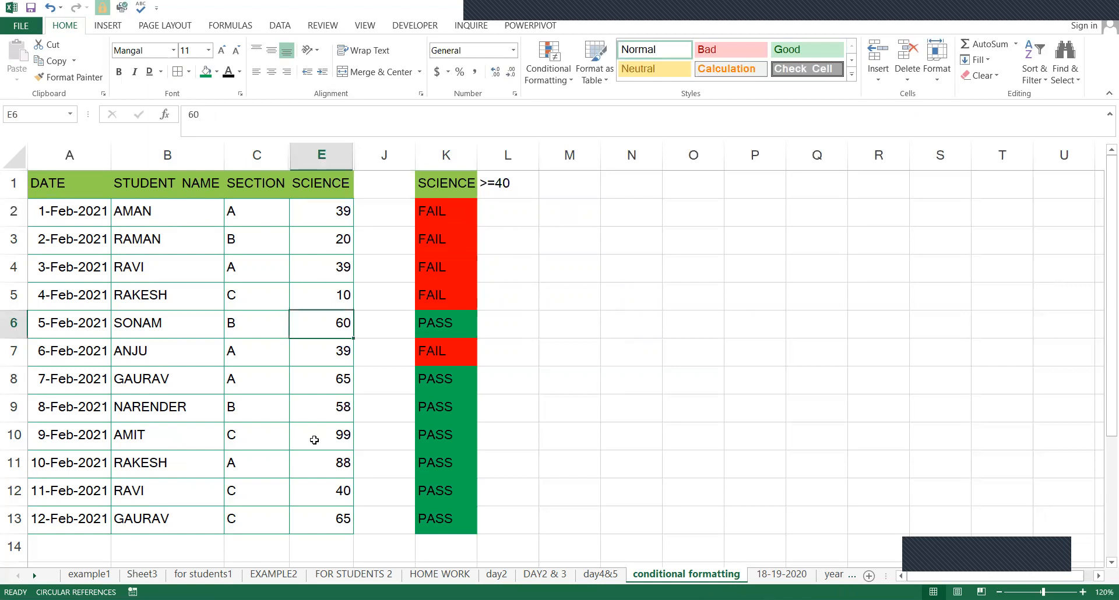
left_click(338, 508)
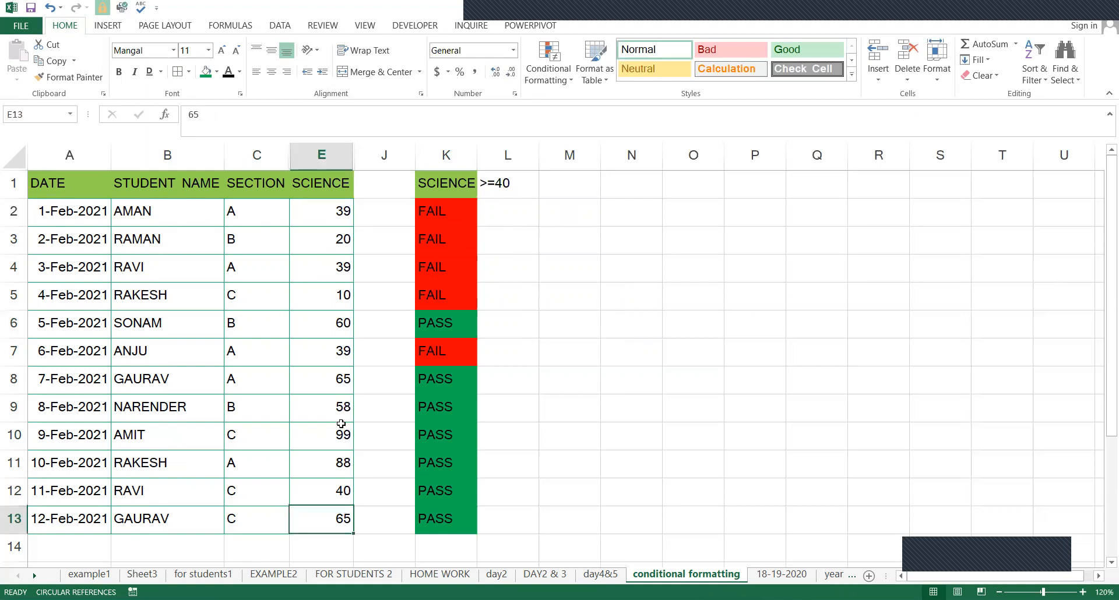
left_click(452, 213)
left_click(446, 306, "shift")
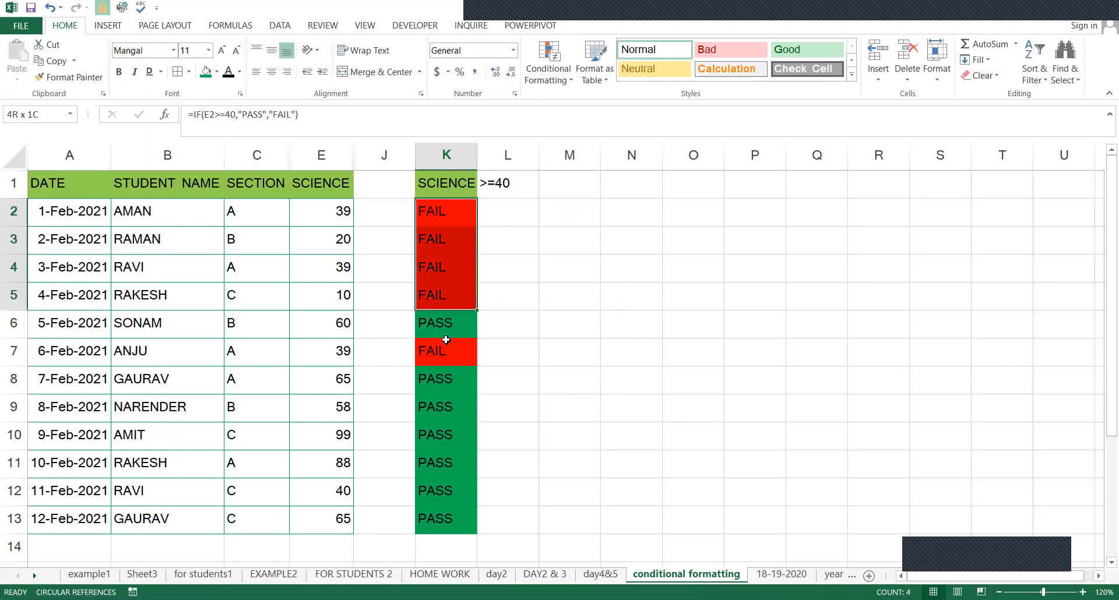
left_click(339, 205)
left_click(342, 522, "shift")
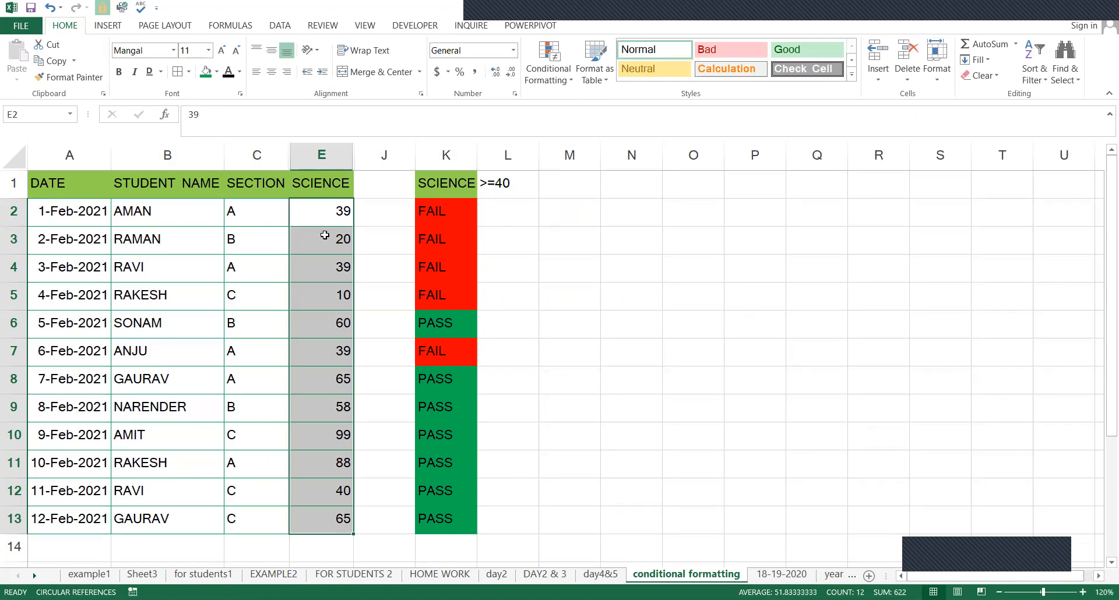
left_click(430, 223)
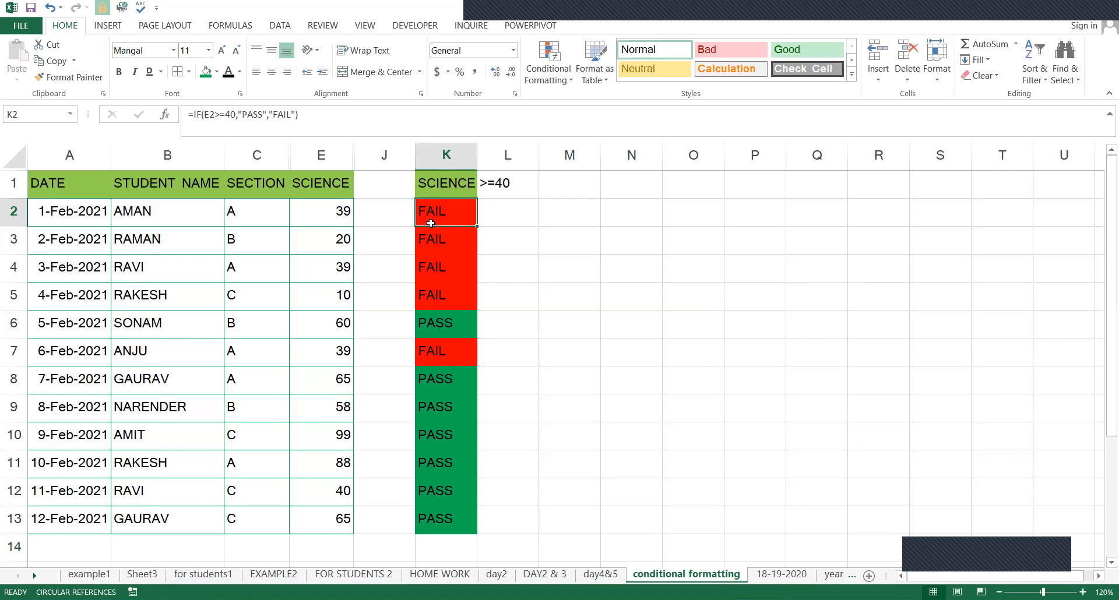
left_click_drag(334, 218, 316, 511)
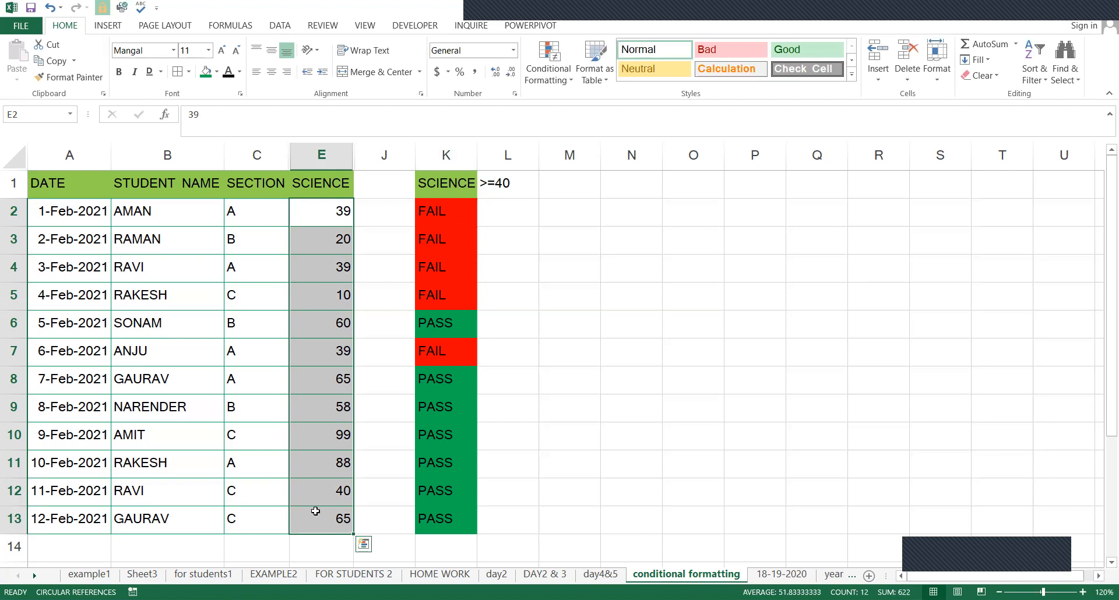
left_click(552, 316)
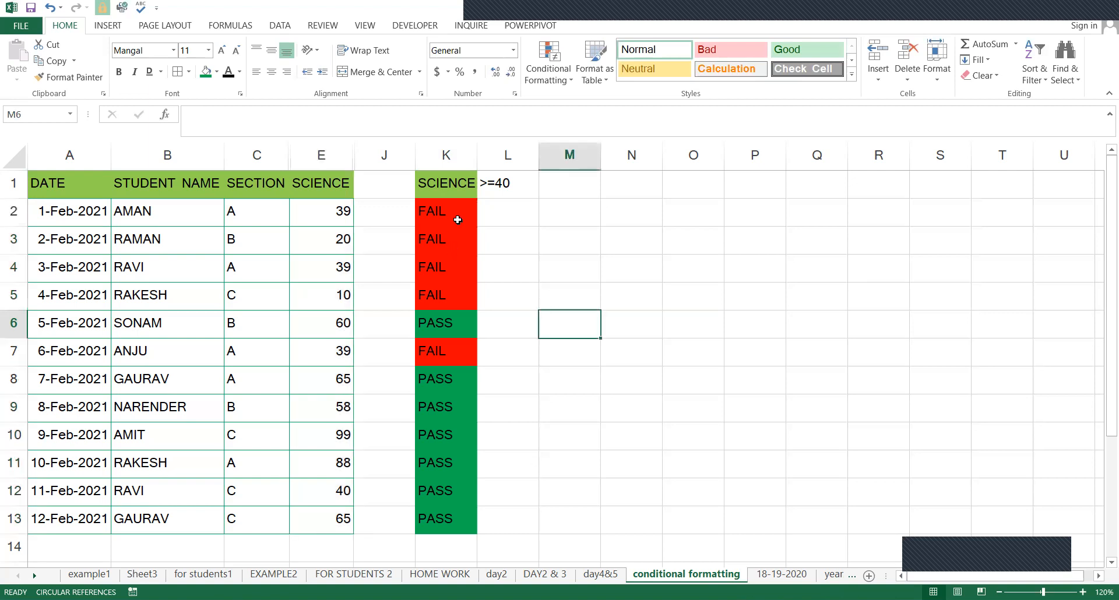
left_click_drag(457, 219, 464, 308)
left_click_drag(341, 211, 342, 294)
left_click(350, 322)
left_click(327, 523)
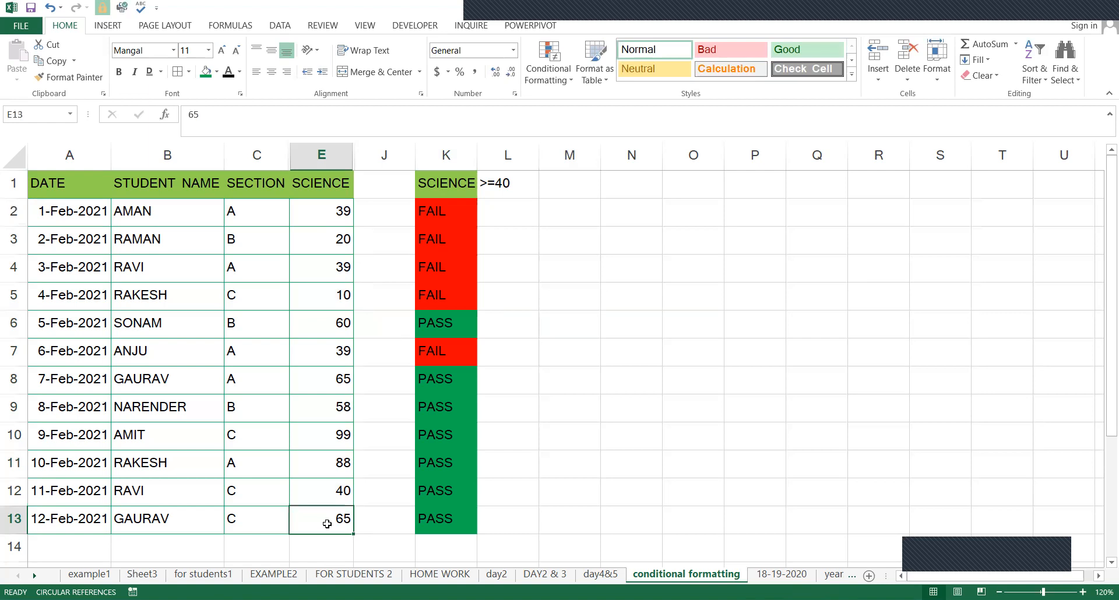
left_click(633, 274)
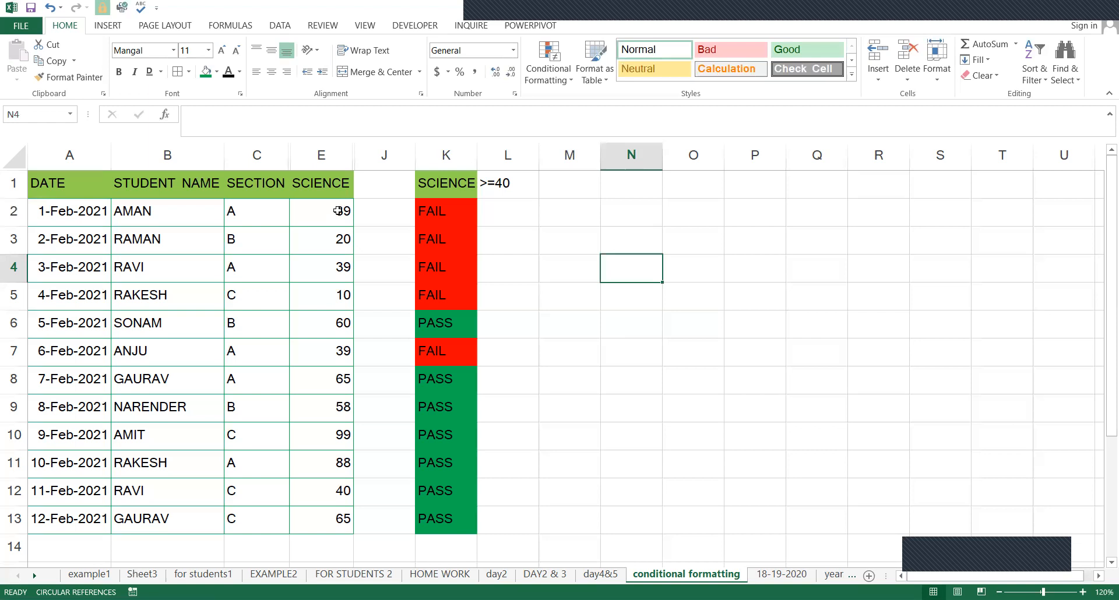
left_click_drag(338, 211, 314, 520)
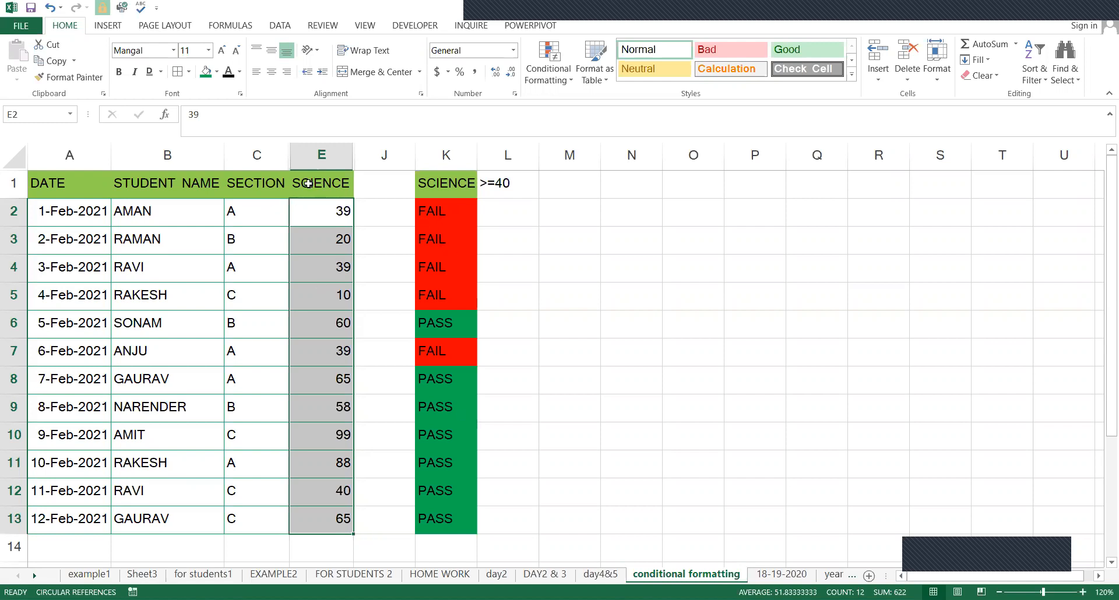
left_click(463, 209)
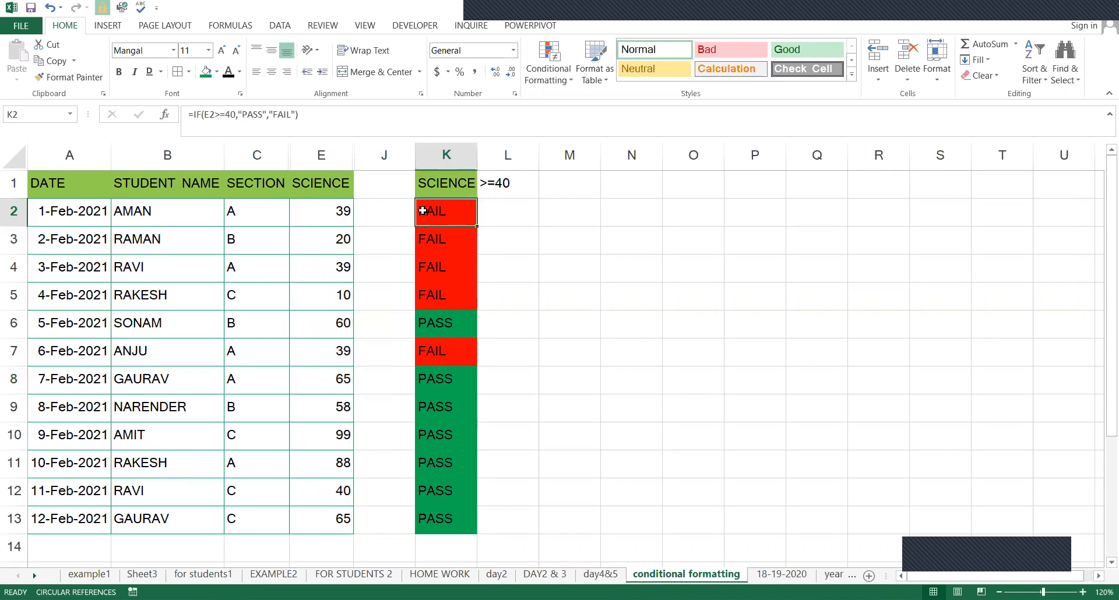
- Start a Greater Than highlight rule on the science marks E2:E13 with 39 as the threshold
left_click_drag(344, 210, 344, 518)
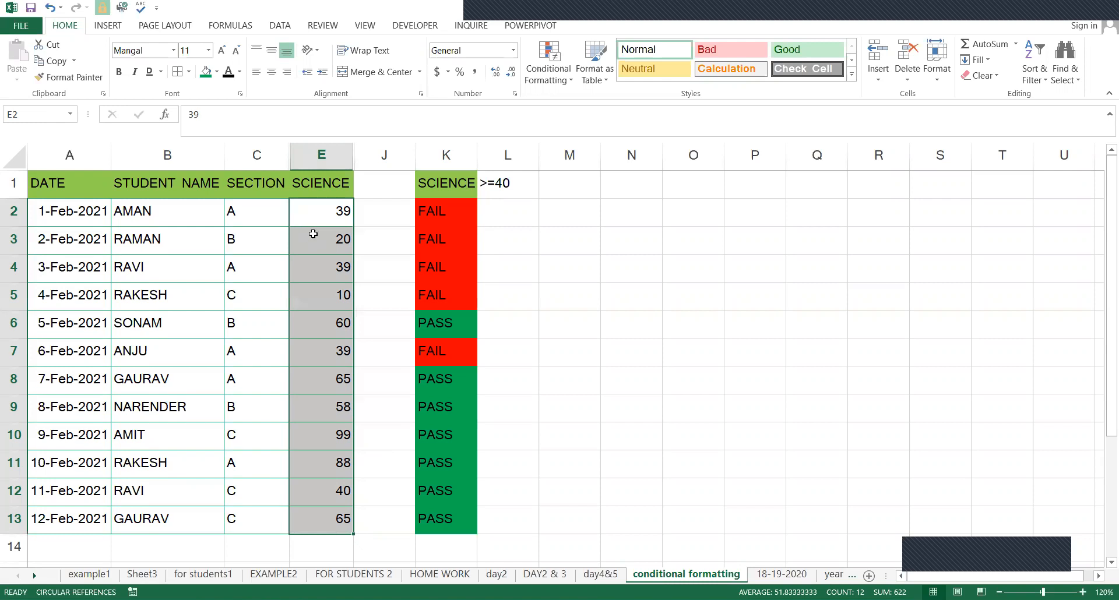
left_click(552, 60)
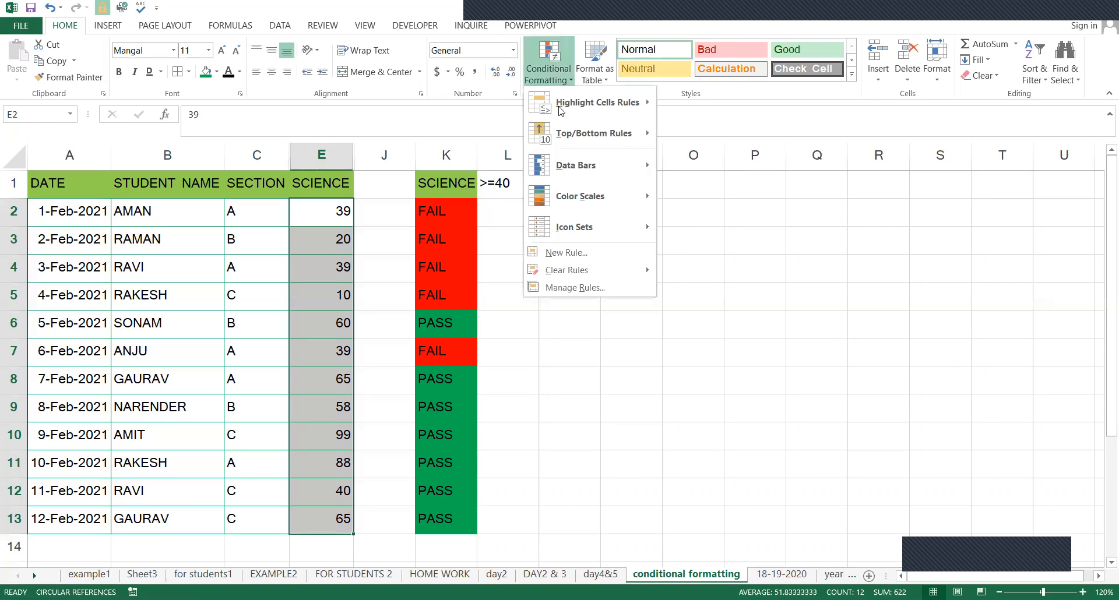
mouse_move(558, 106)
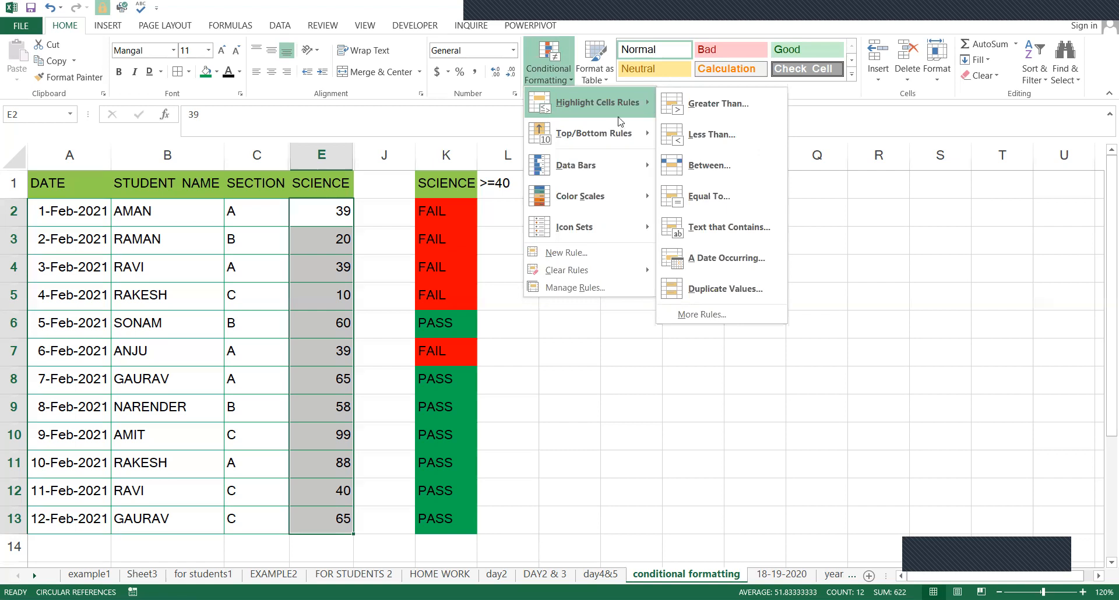
left_click(714, 106)
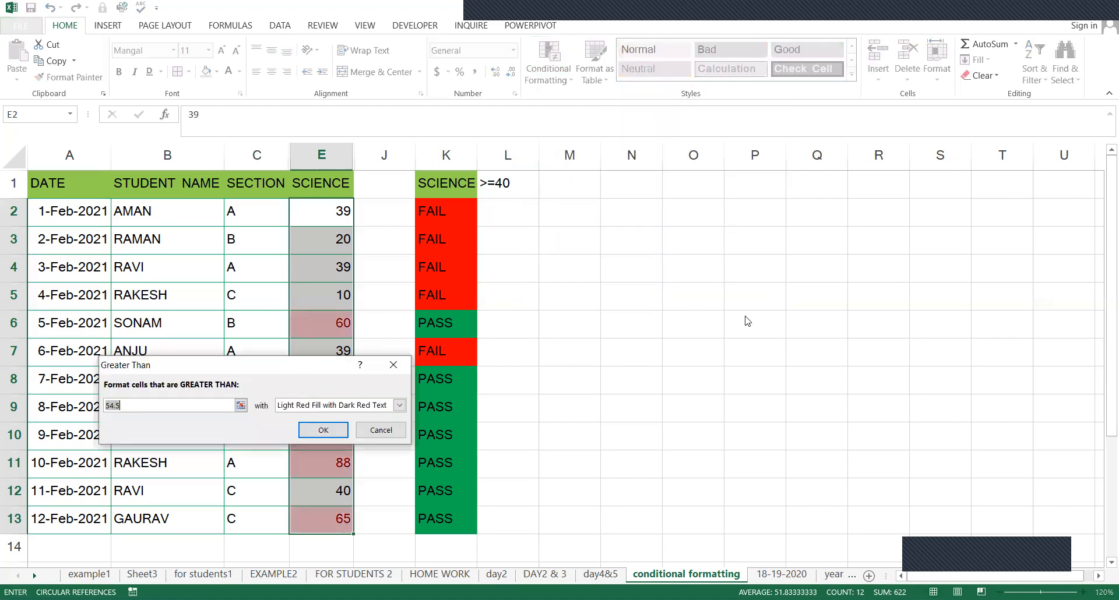
left_click_drag(177, 365, 748, 284)
type("3")
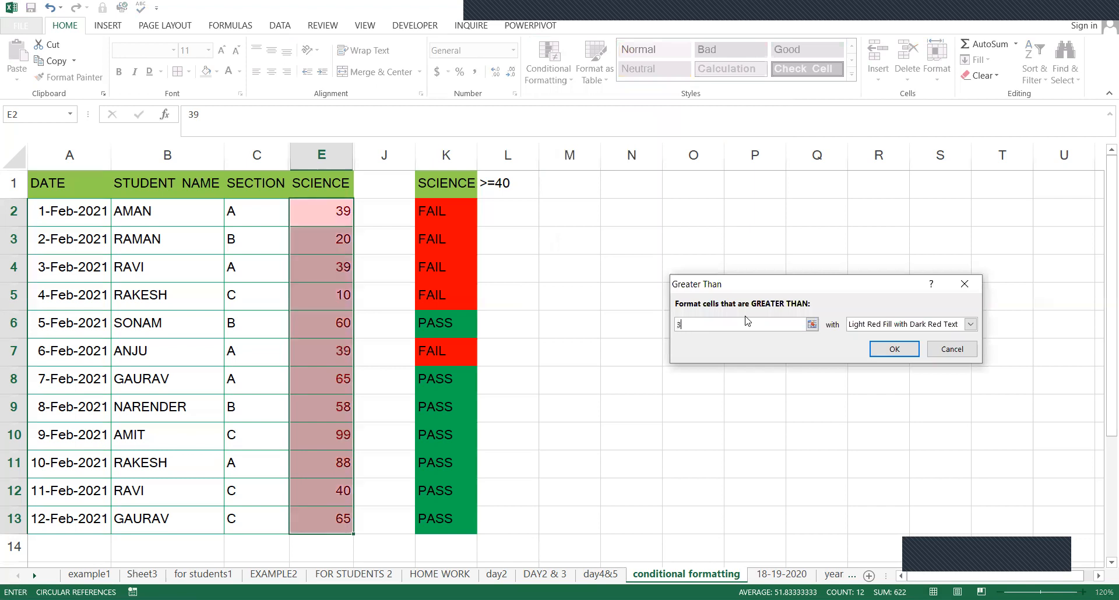
type("9")
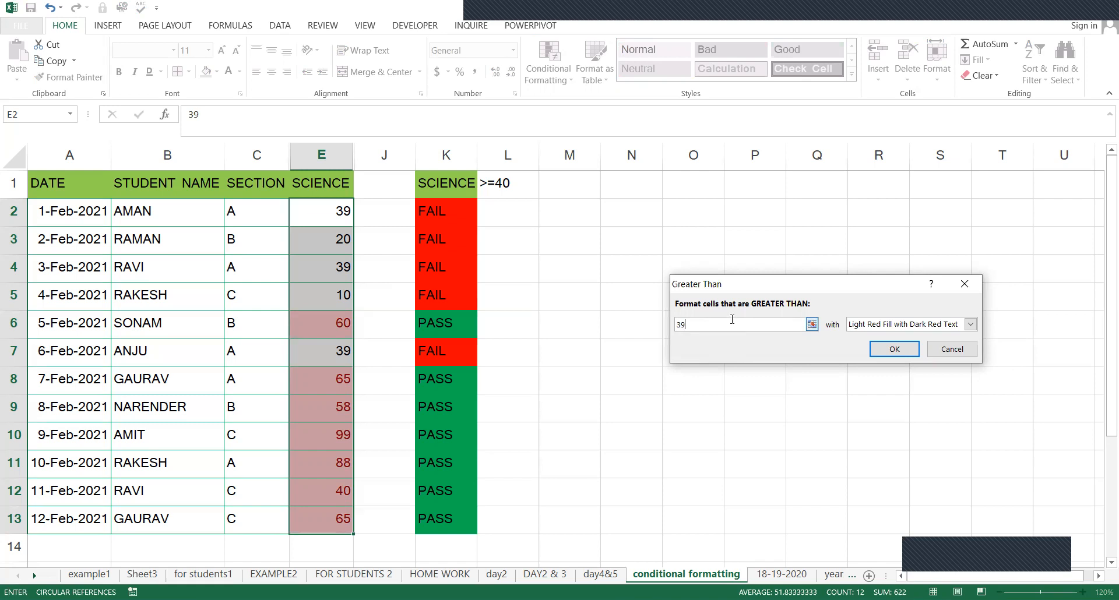
- Give the greater-than-39 rule a custom green fill, apply it, and compare the marks with the results in column K
left_click(969, 325)
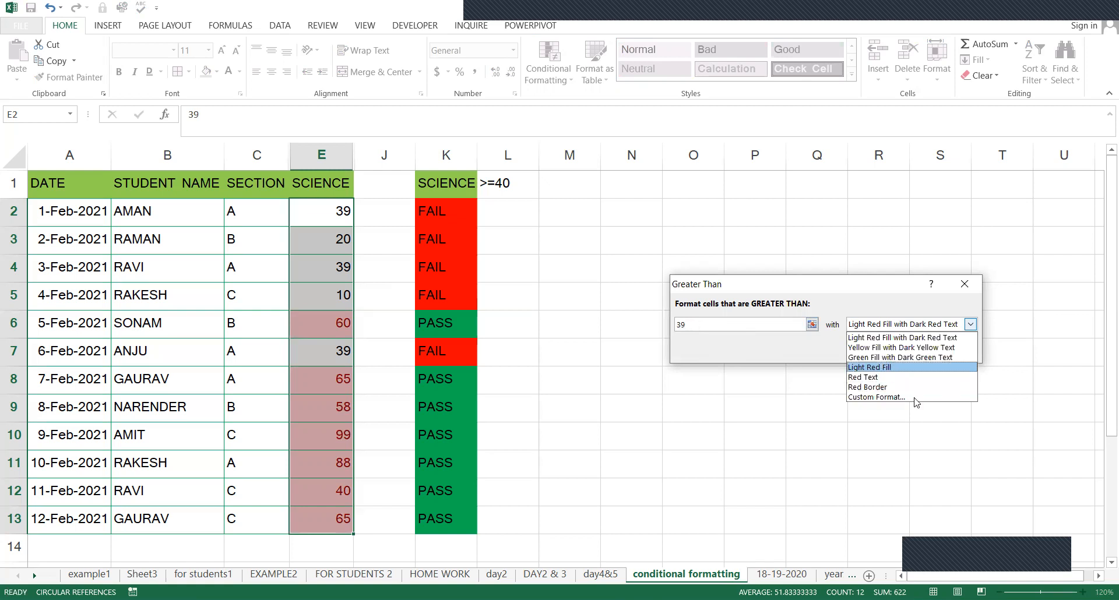
left_click(887, 398)
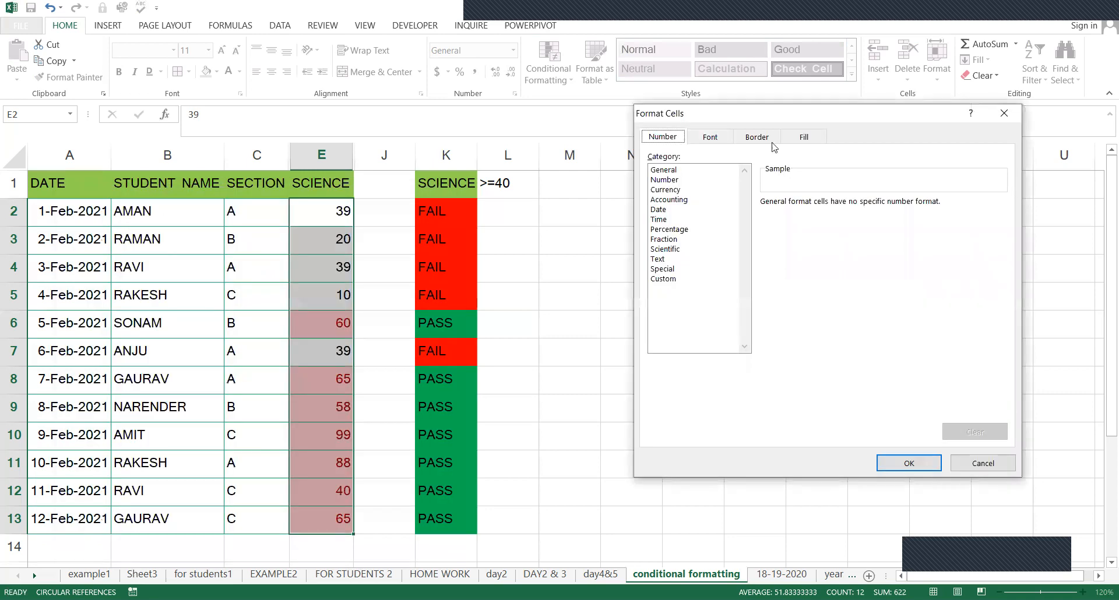
left_click(772, 143)
left_click(806, 134)
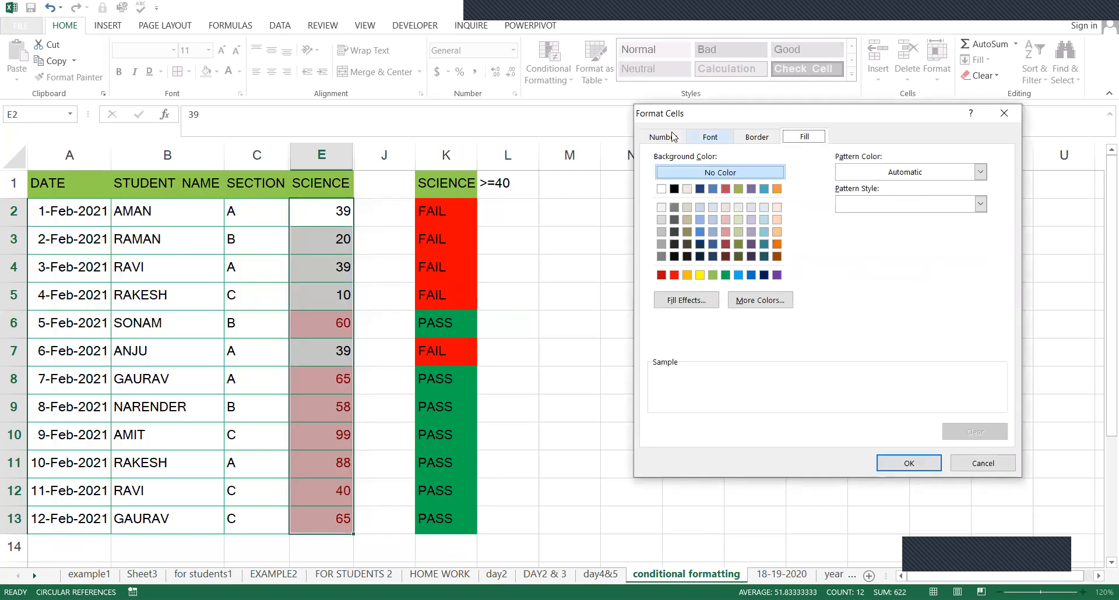
left_click(718, 141)
left_click(791, 143)
left_click(726, 276)
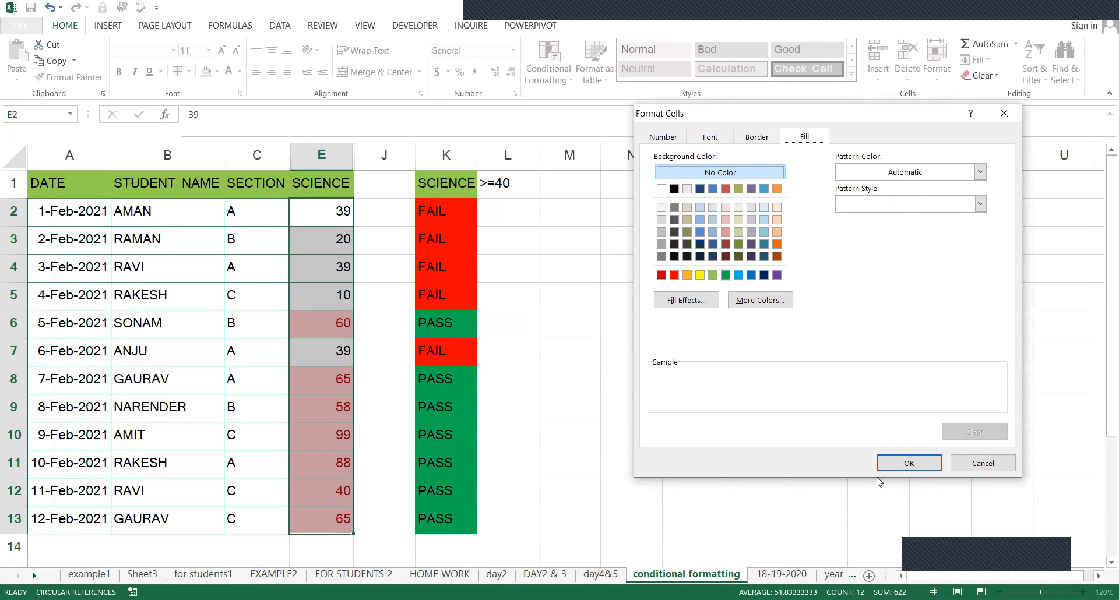
left_click(910, 463)
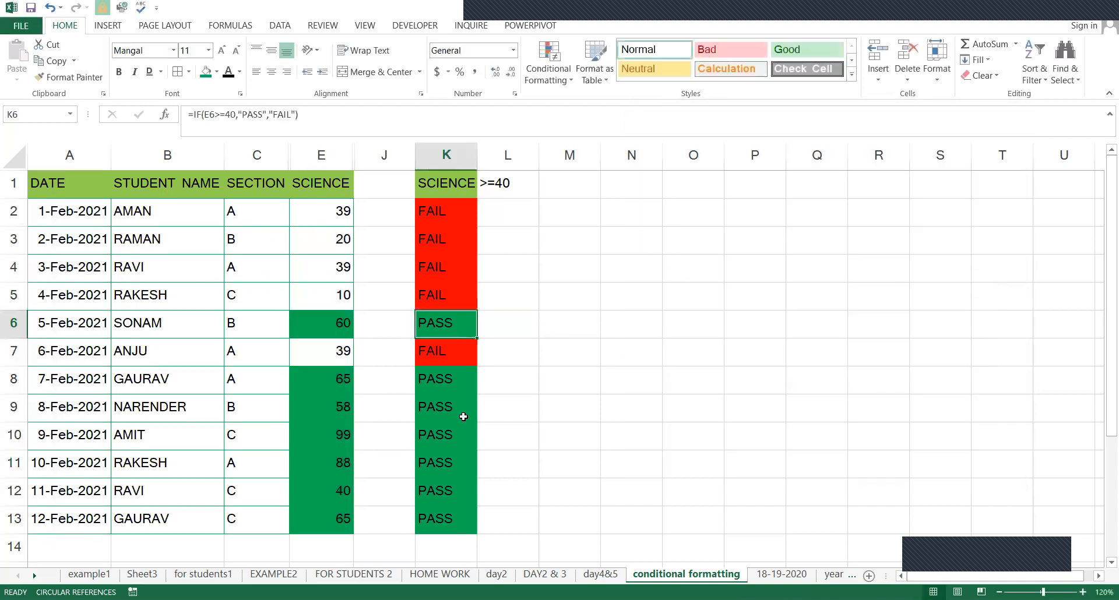
left_click_drag(314, 384, 347, 500)
left_click(428, 384)
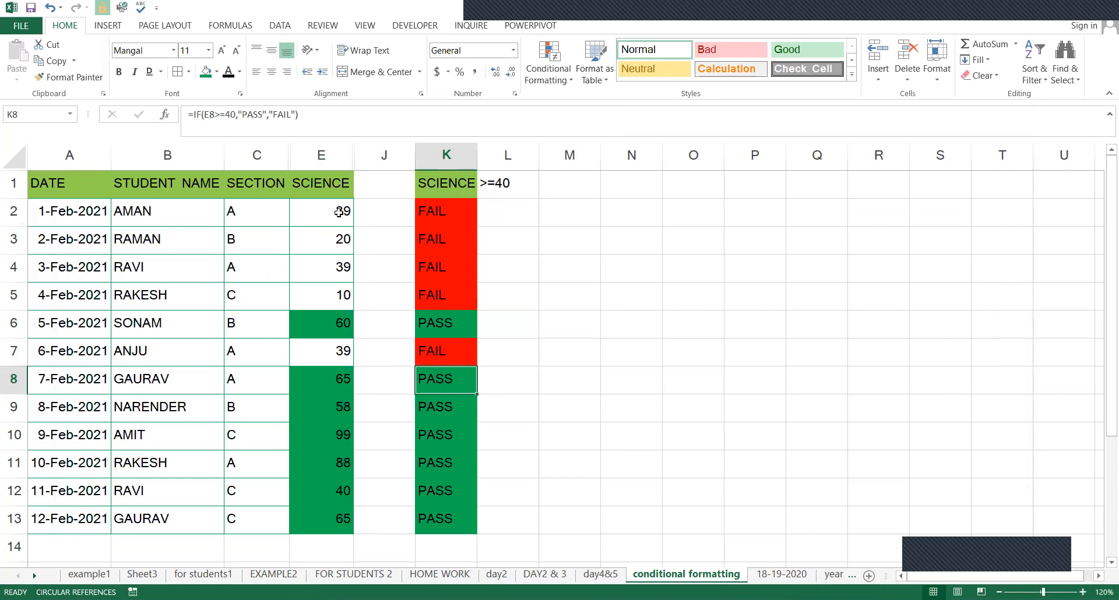
- Start a Less Than highlight rule on the science marks E2:E13 with 40 as the threshold
left_click_drag(339, 212, 343, 519)
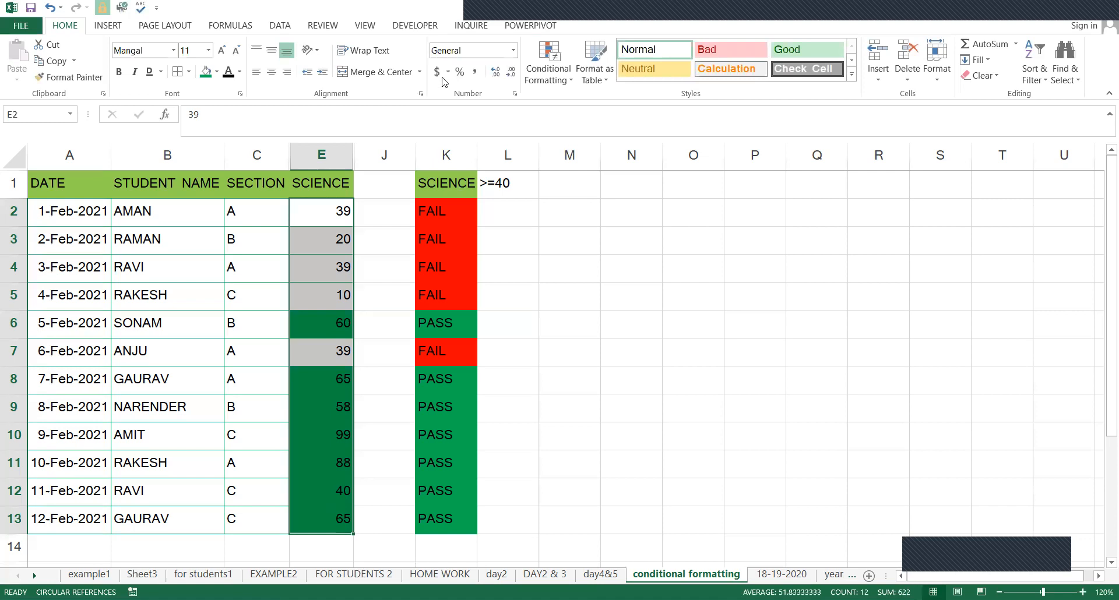
left_click(565, 64)
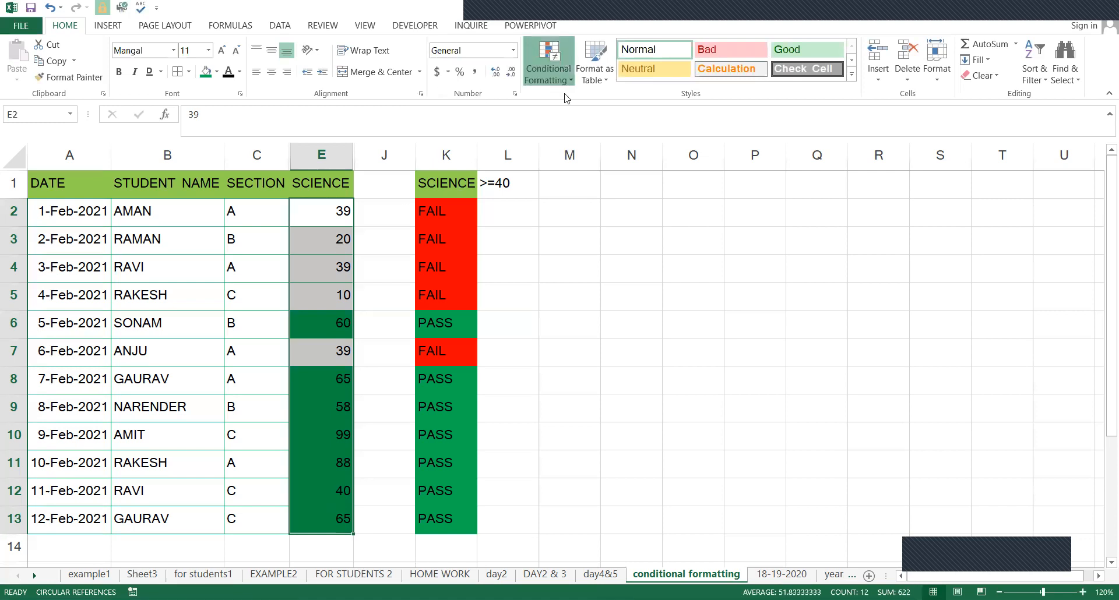
mouse_move(565, 100)
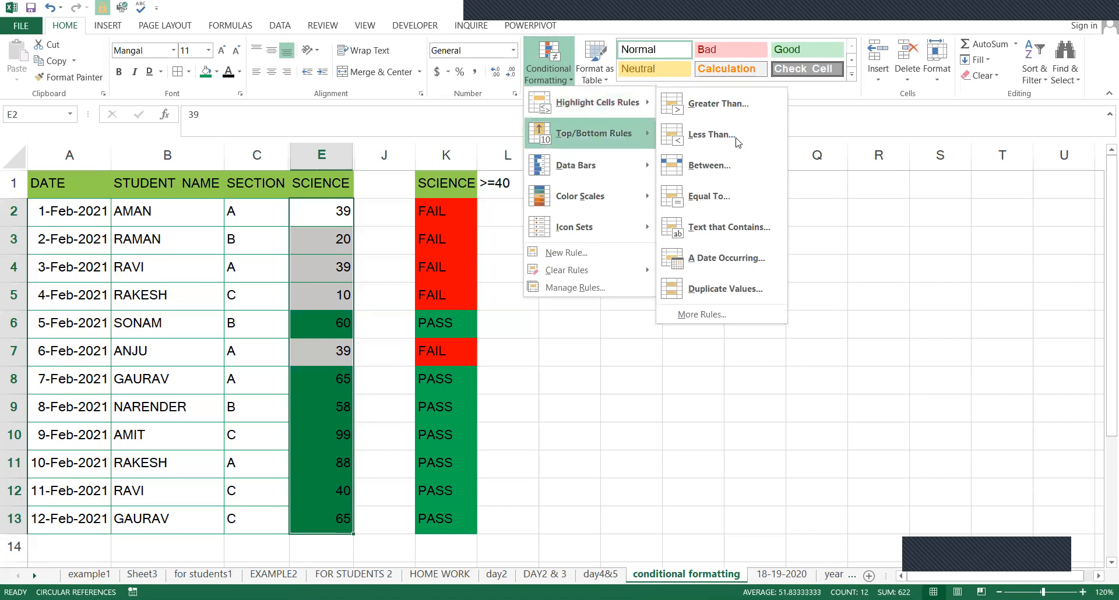
left_click(711, 134)
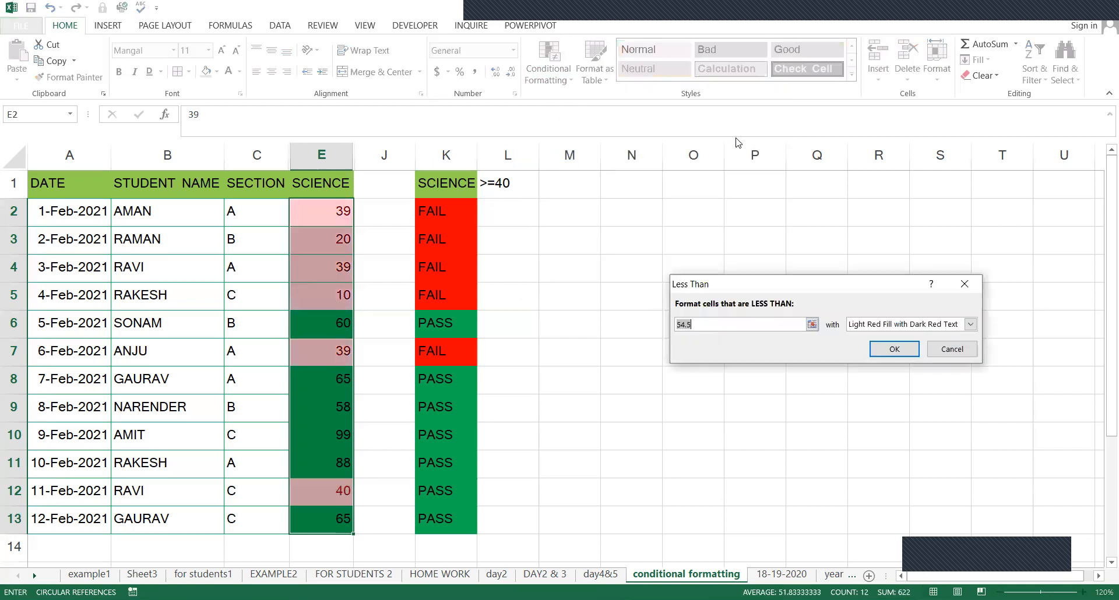
type("40")
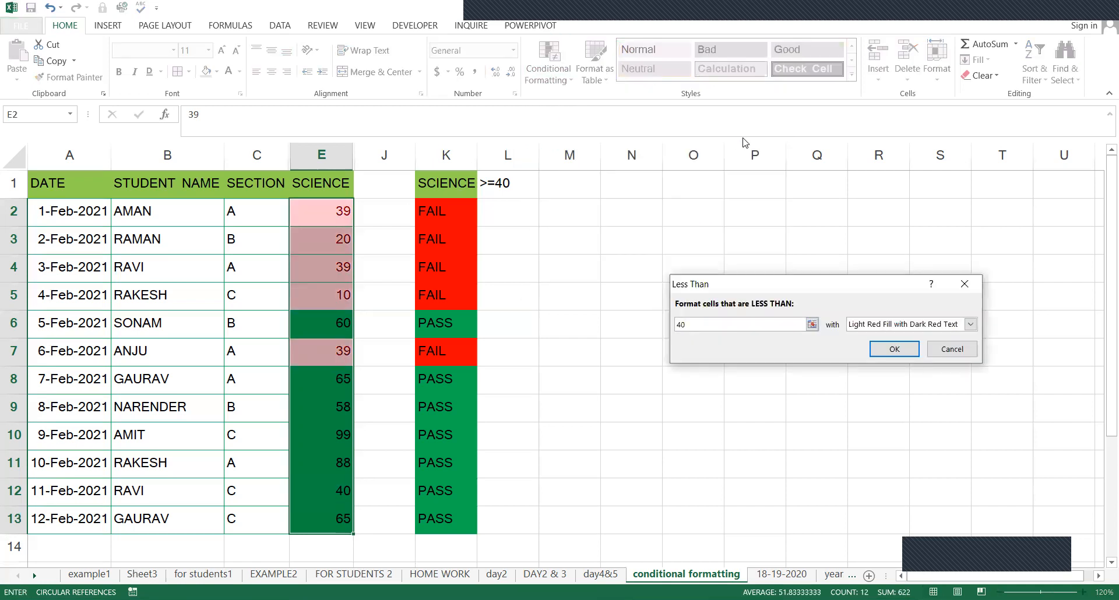
- Apply the less-than-40 rule with a custom red fill and compare E2:E13 with the results in column K
left_click(970, 324)
left_click(923, 397)
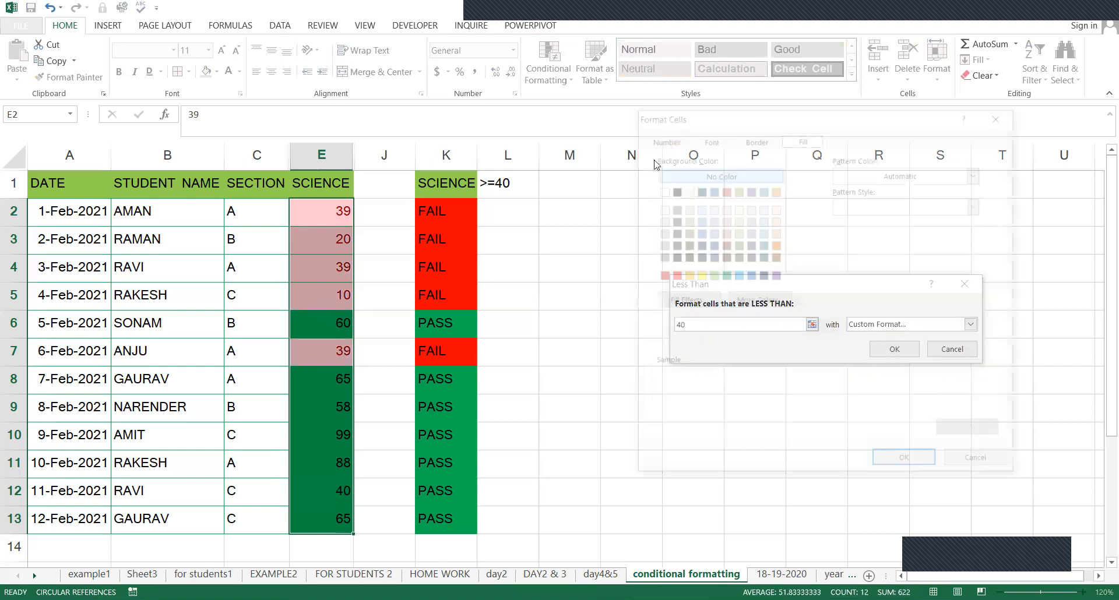
left_click(671, 275)
left_click(912, 464)
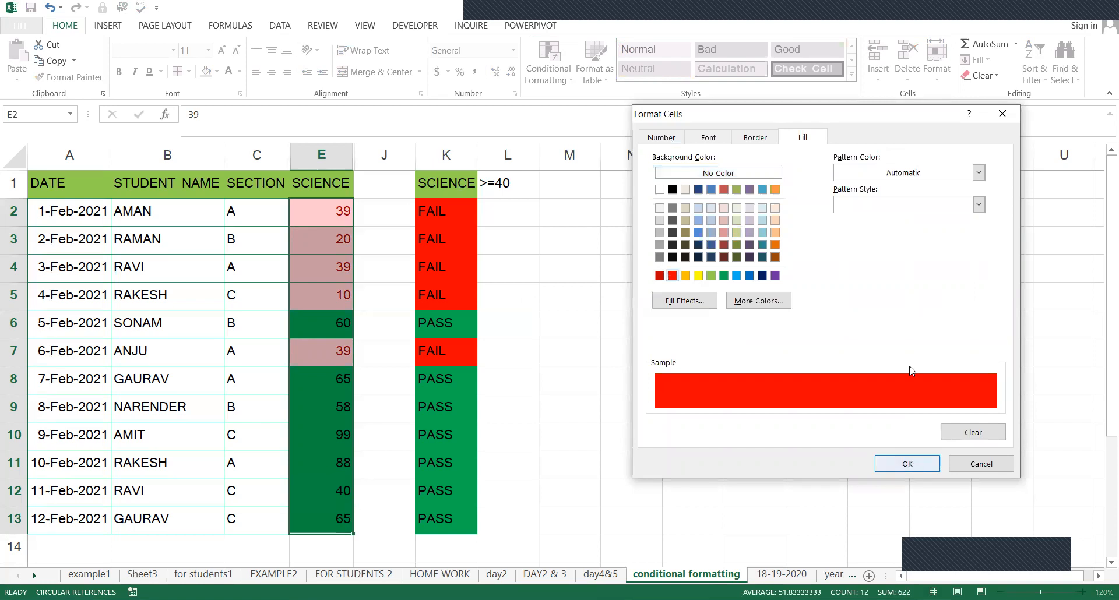
key("Return")
left_click(421, 224)
left_click(422, 537, "shift")
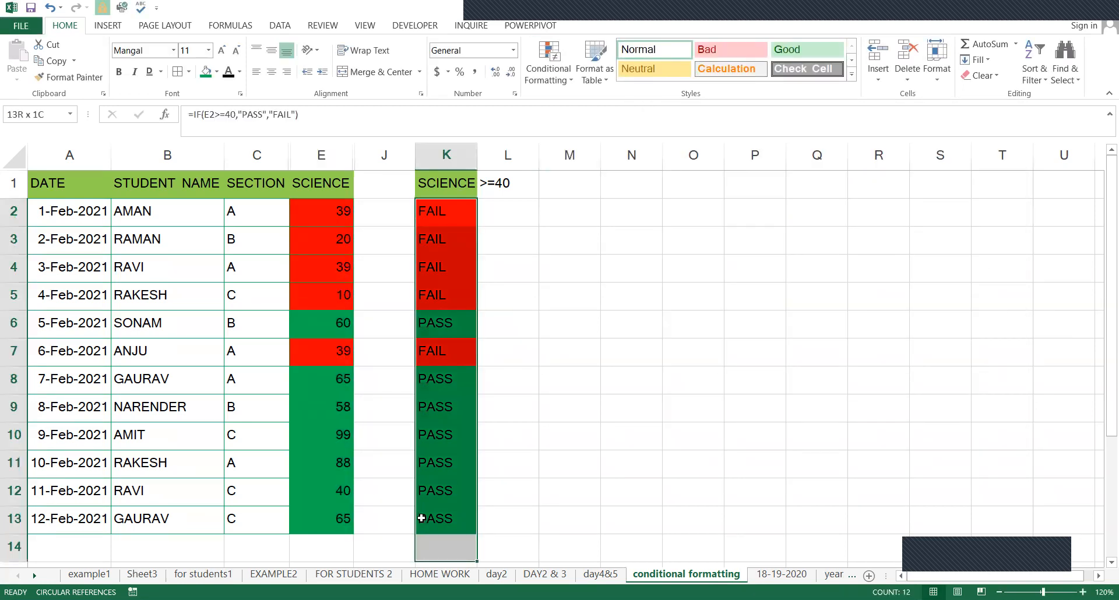
key("shift+Up")
left_click_drag(320, 211, 319, 518)
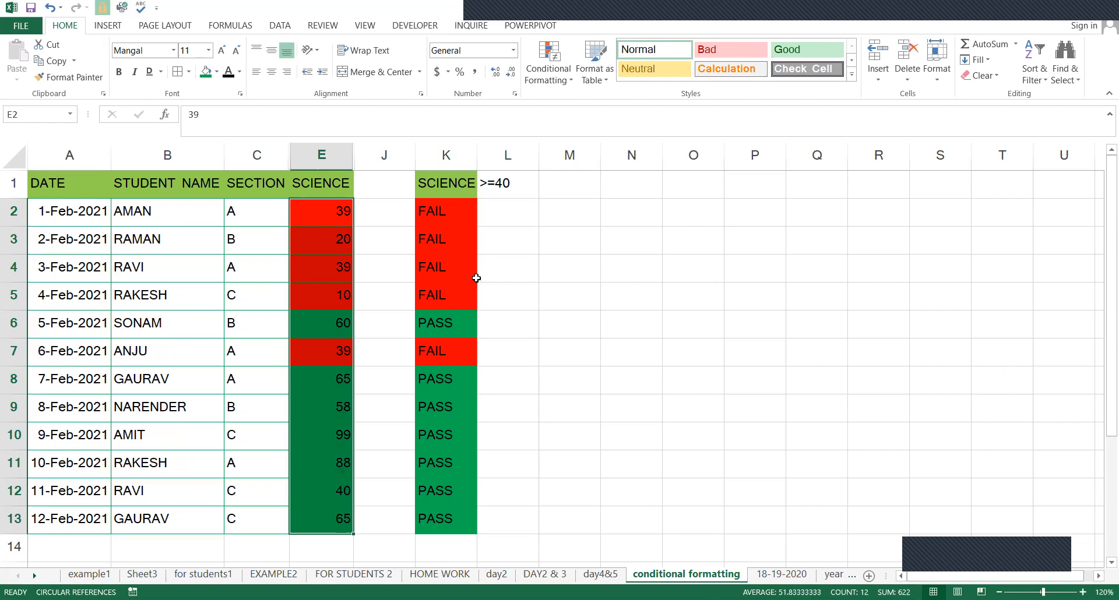
- Change the science mark in E4 to 40 and check the matching result in K4
left_click(339, 317)
left_click(339, 290)
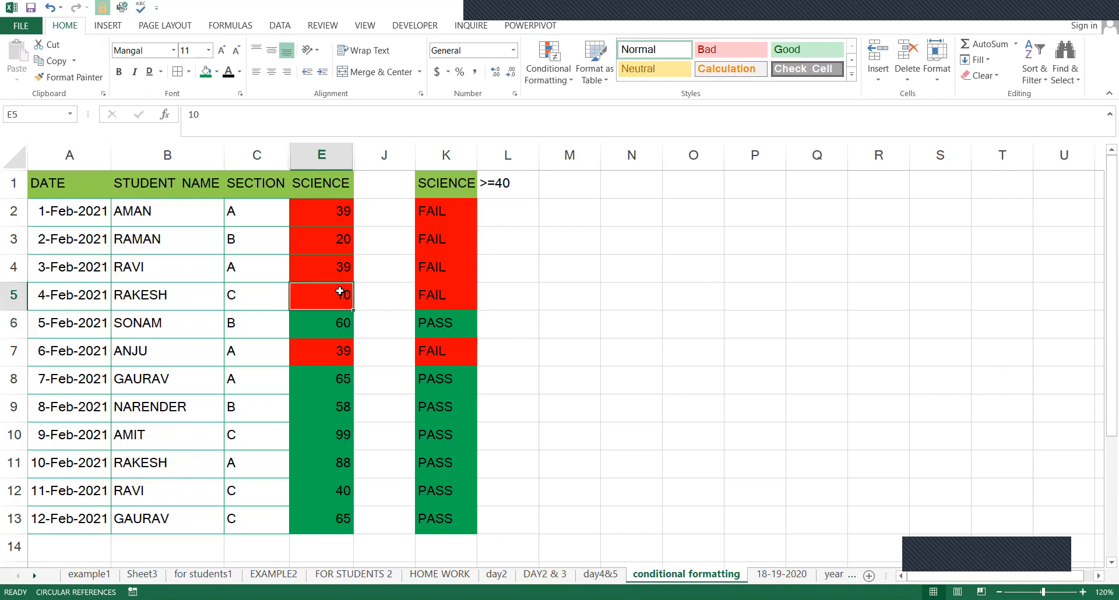
key("Up")
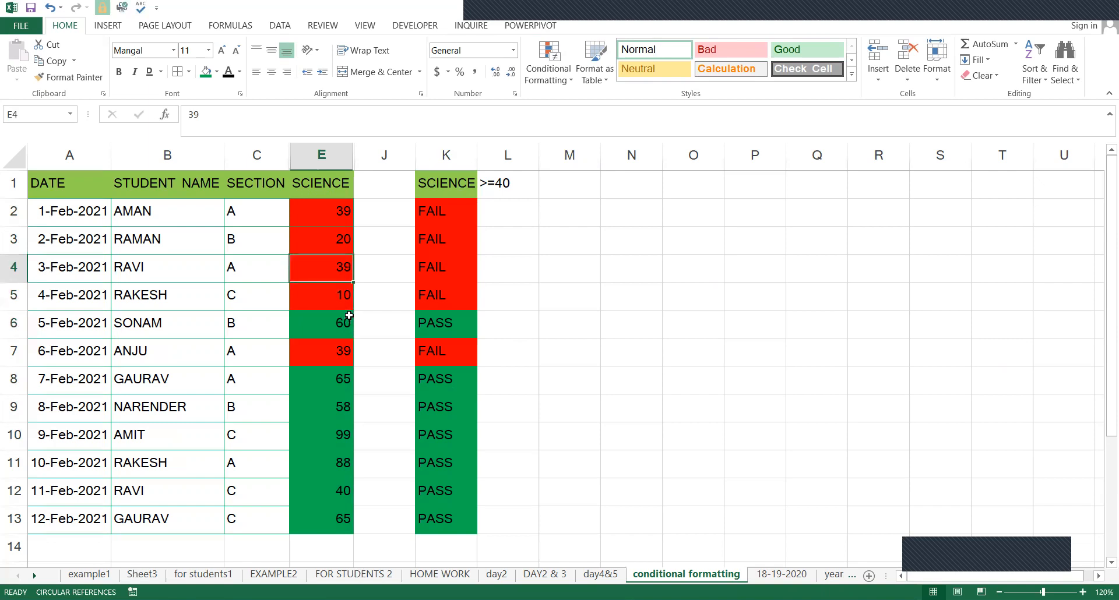
type("40")
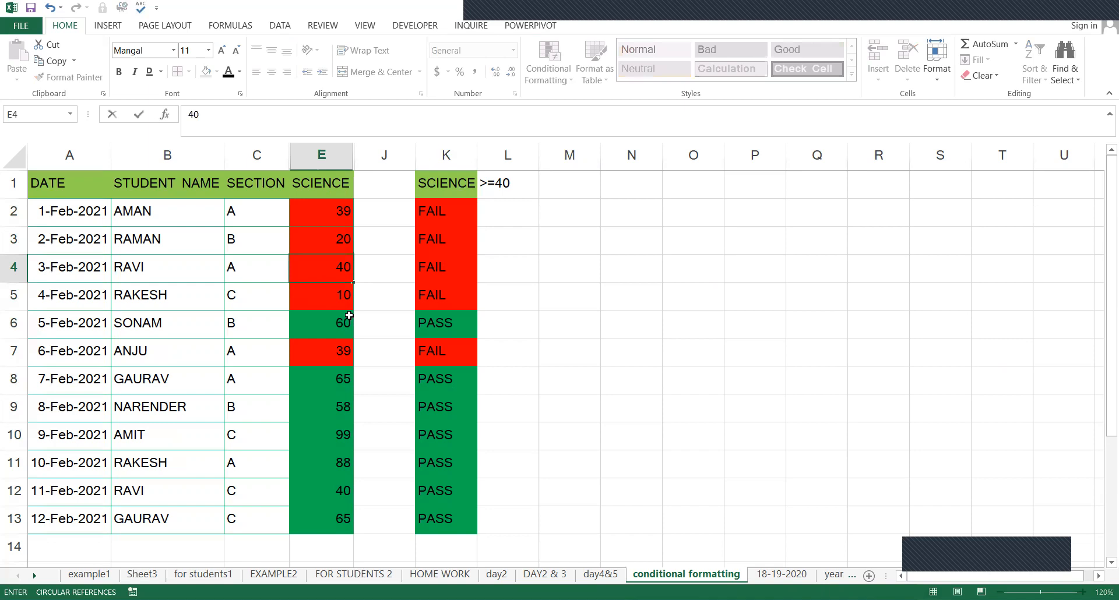
key("Return")
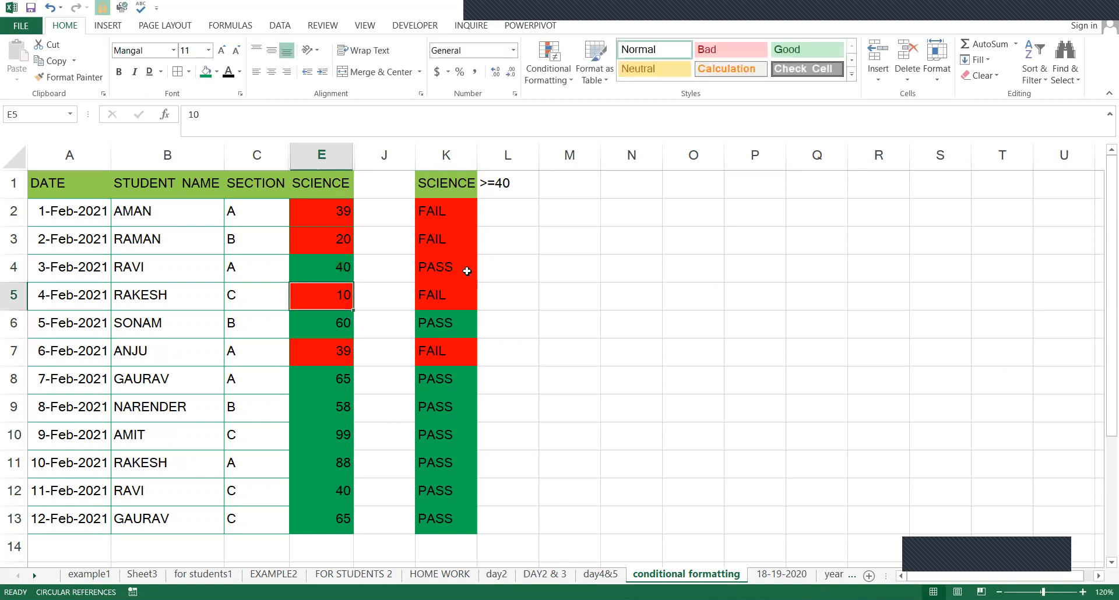
left_click(426, 256)
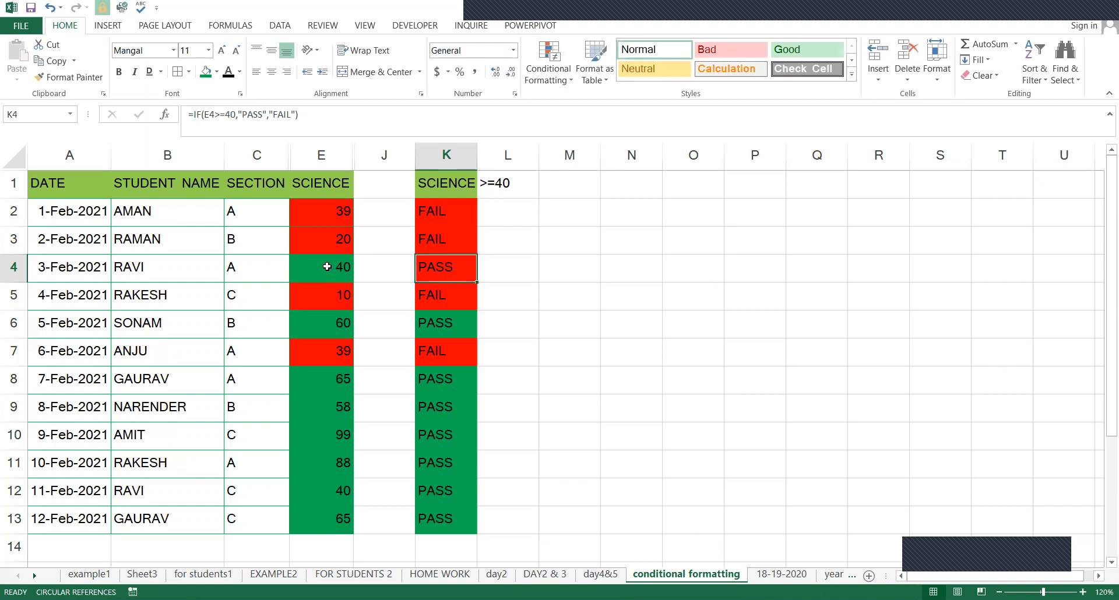
- Change the science mark in E6 to 39 and check the matching result in K6
left_click(327, 327)
type("39")
key("Return")
left_click(328, 324)
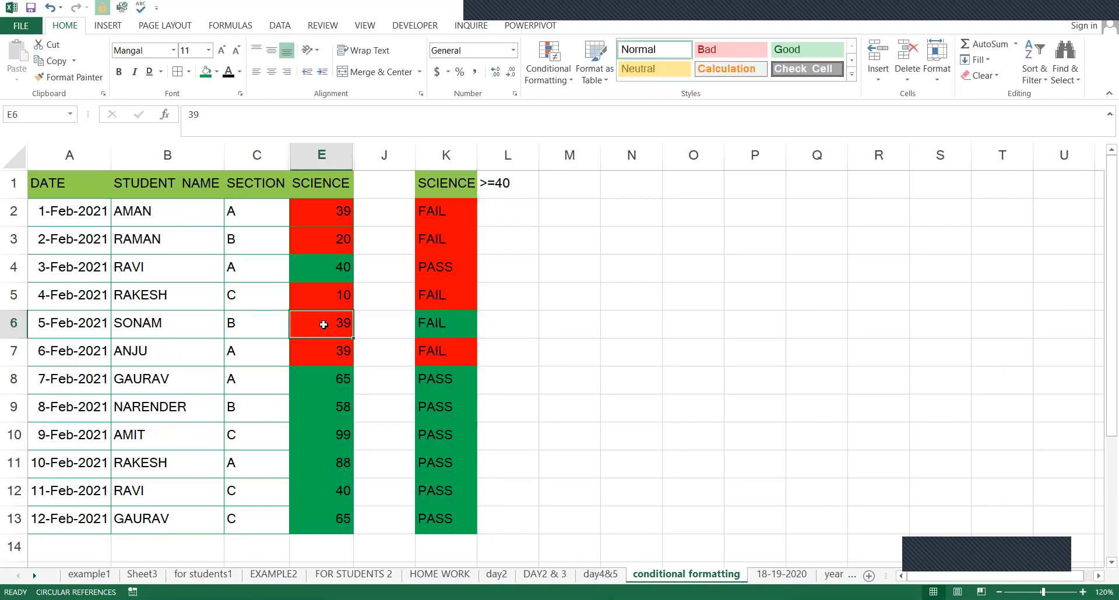
left_click(435, 326)
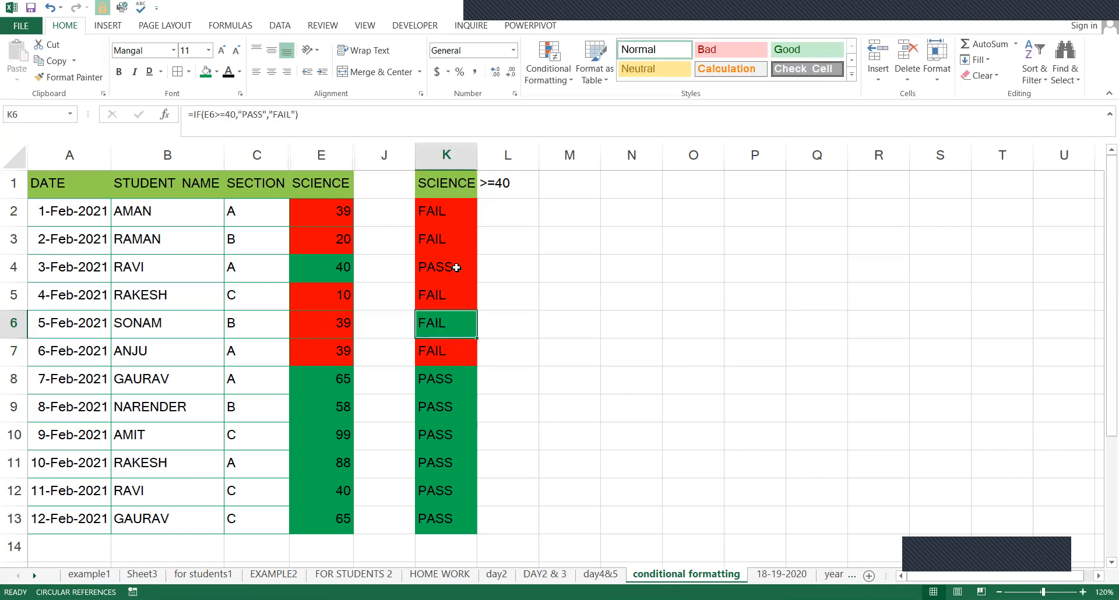
- Try to delete column K while the cells K2:K6 are also selected
left_click_drag(451, 215, 451, 322)
left_click(451, 143)
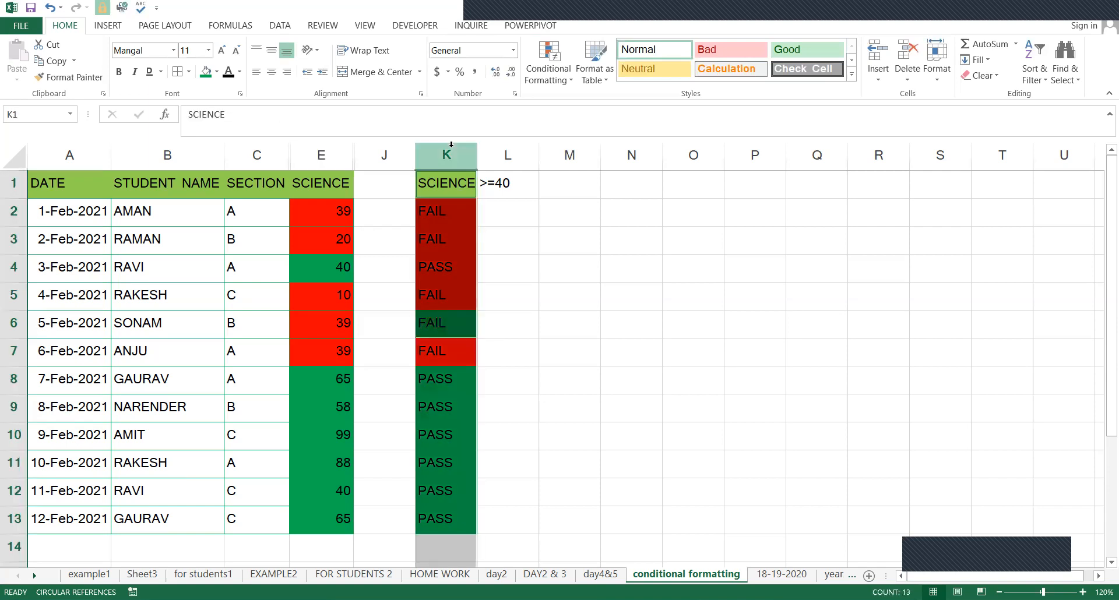
right_click(452, 147)
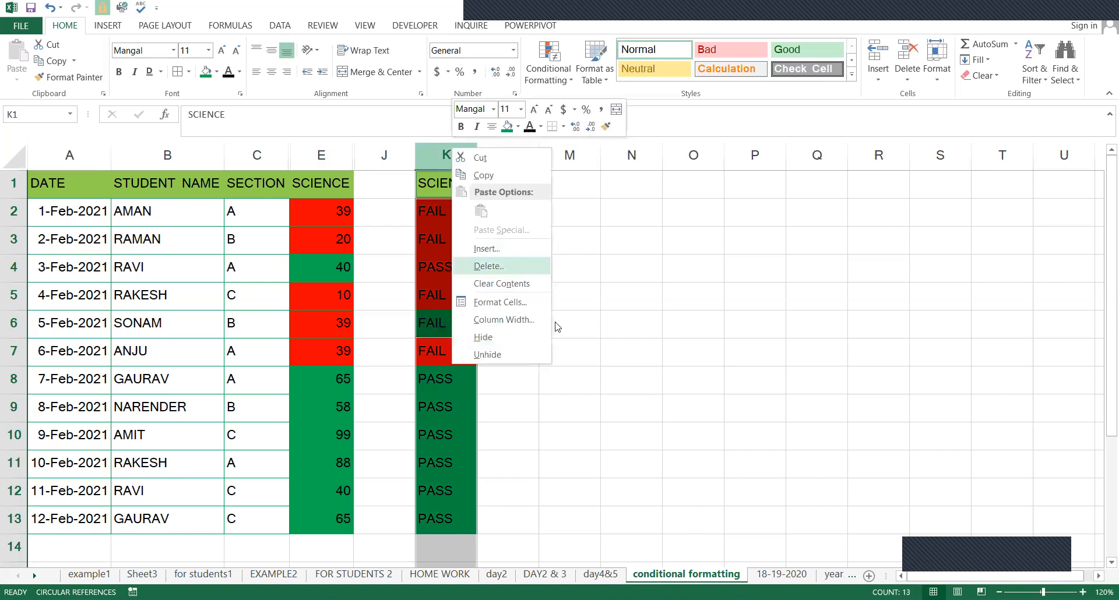
key("Return")
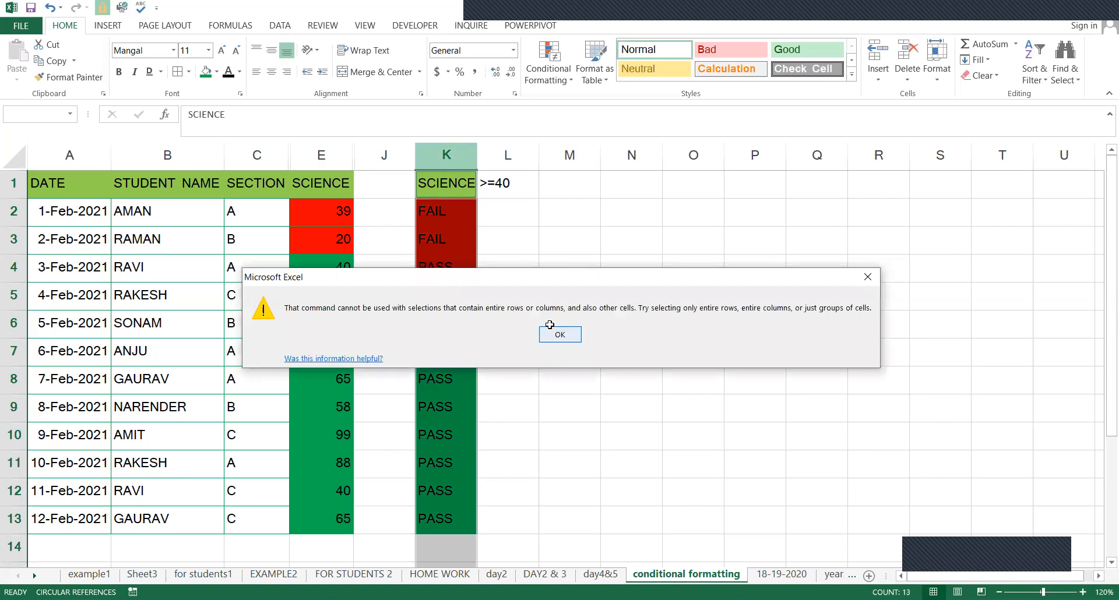
key("Return")
- Delete the PASS/FAIL column K and the neighbouring column with the >=40 criterion, and return to the science marks
left_click(446, 279)
key("ctrl+space")
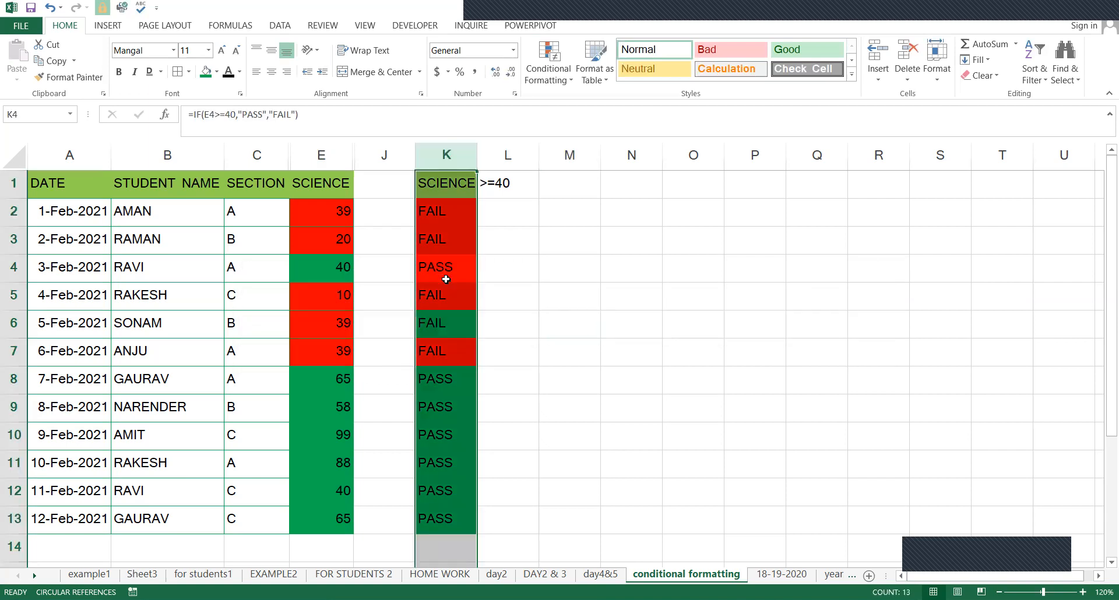
key("ctrl+minus")
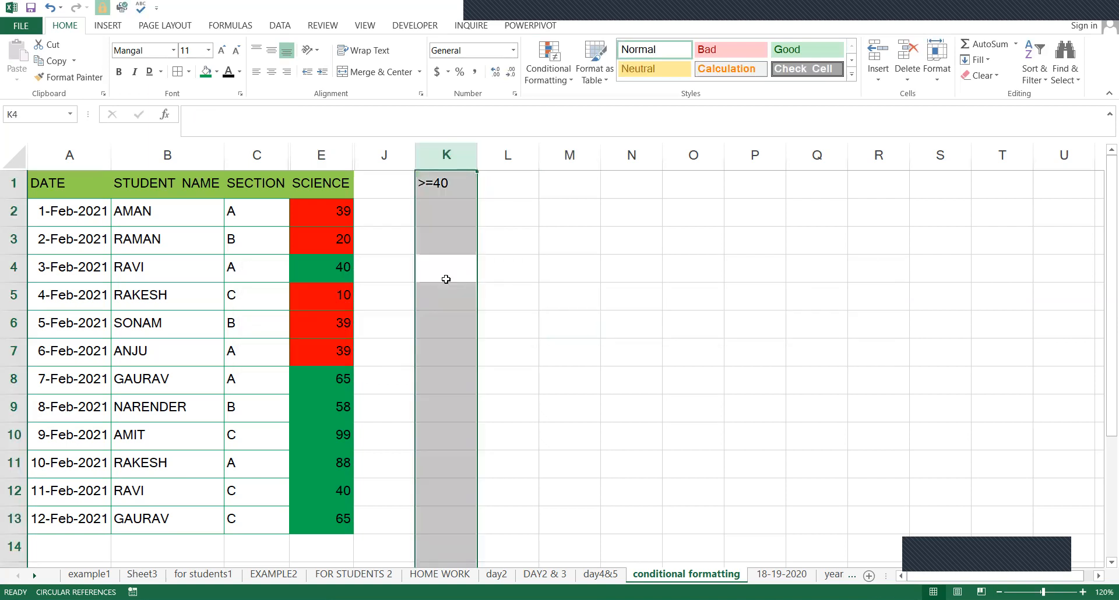
key("ctrl+minus")
key("Left")
key("Down")
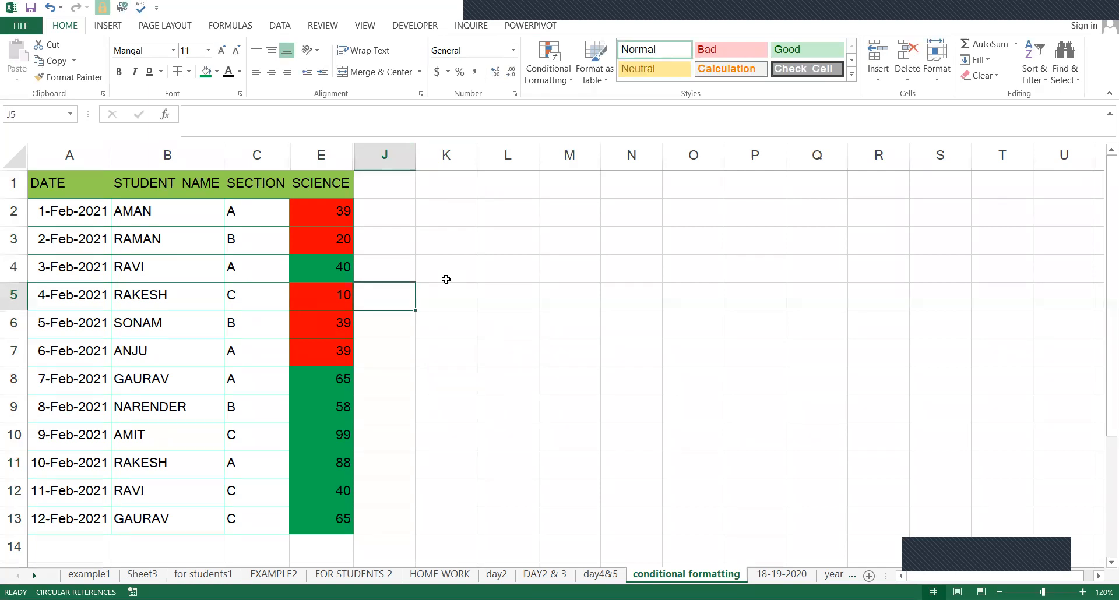
key("Left")
key("Up")
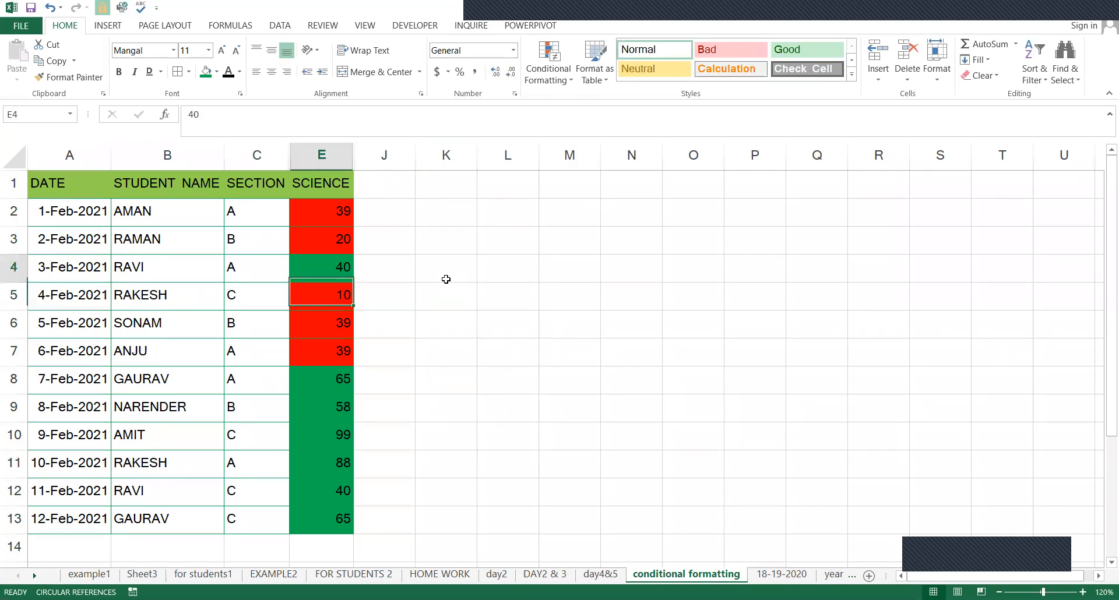
- Unhide the hidden columns between the SECTION column C and column J
key("Down")
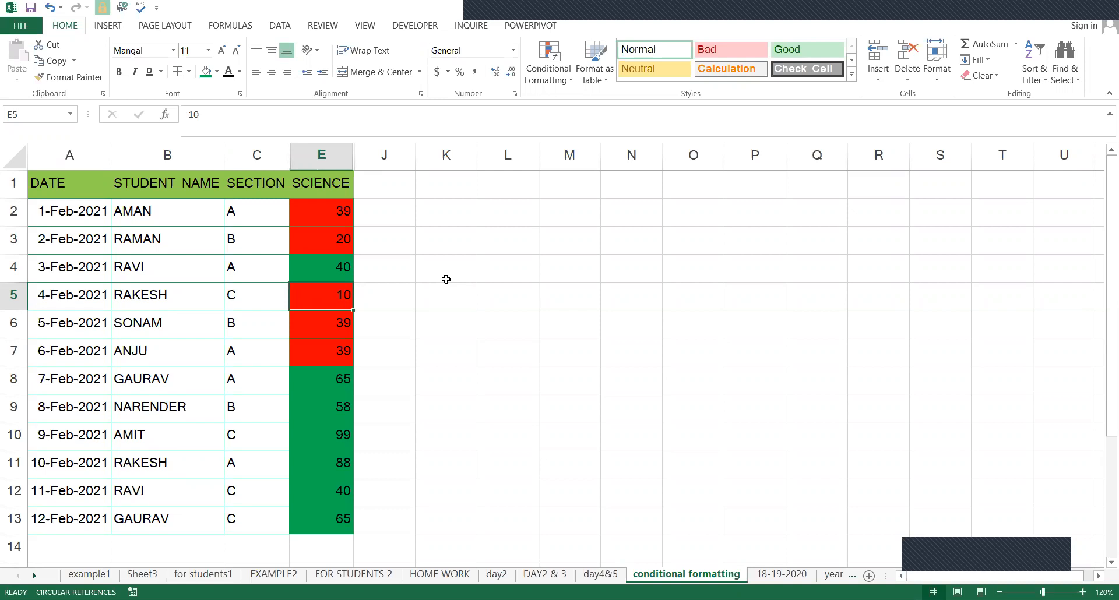
key("Down")
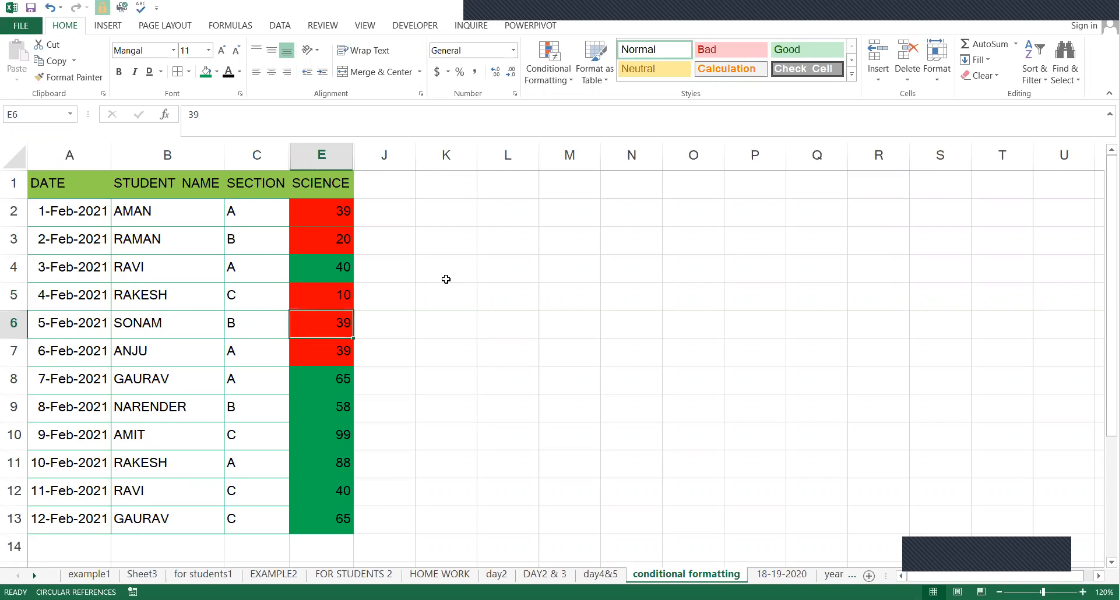
key("ctrl+Up")
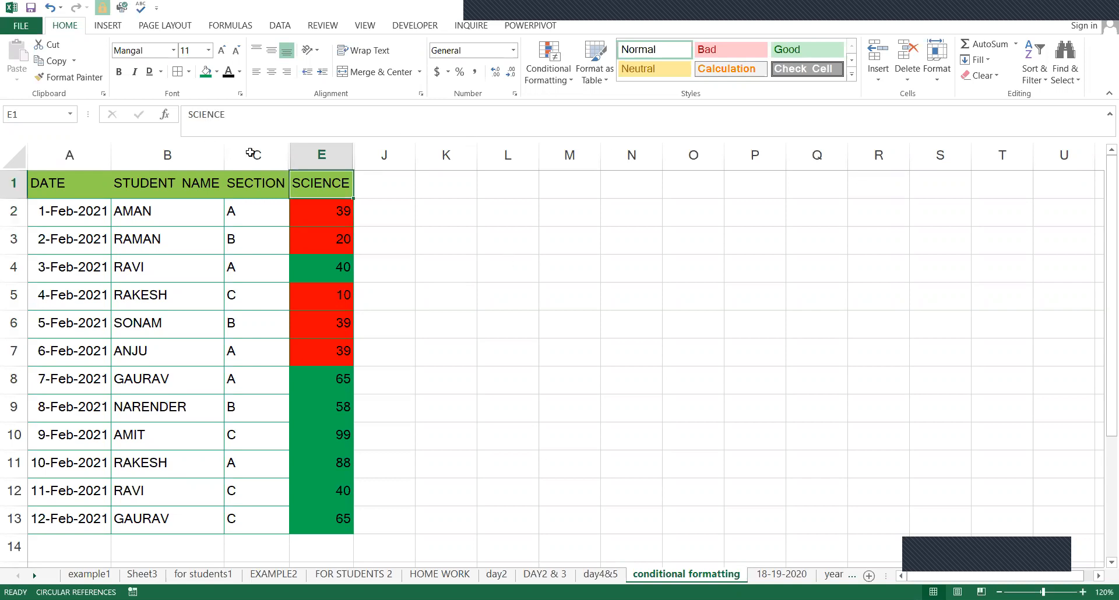
left_click_drag(256, 155, 373, 156)
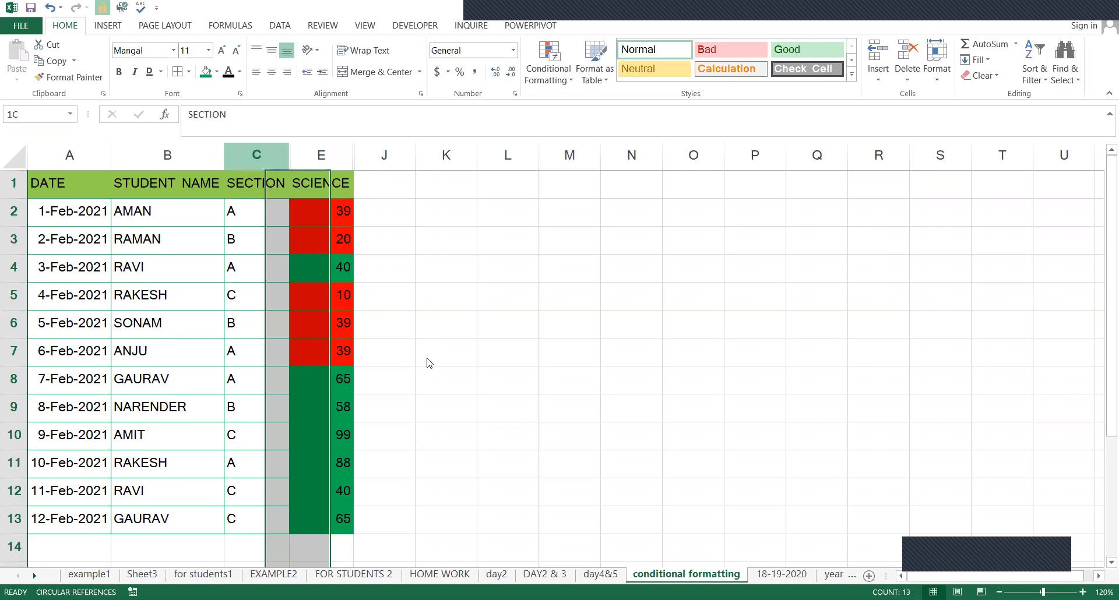
right_click(373, 156)
left_click(430, 362)
left_click(615, 298)
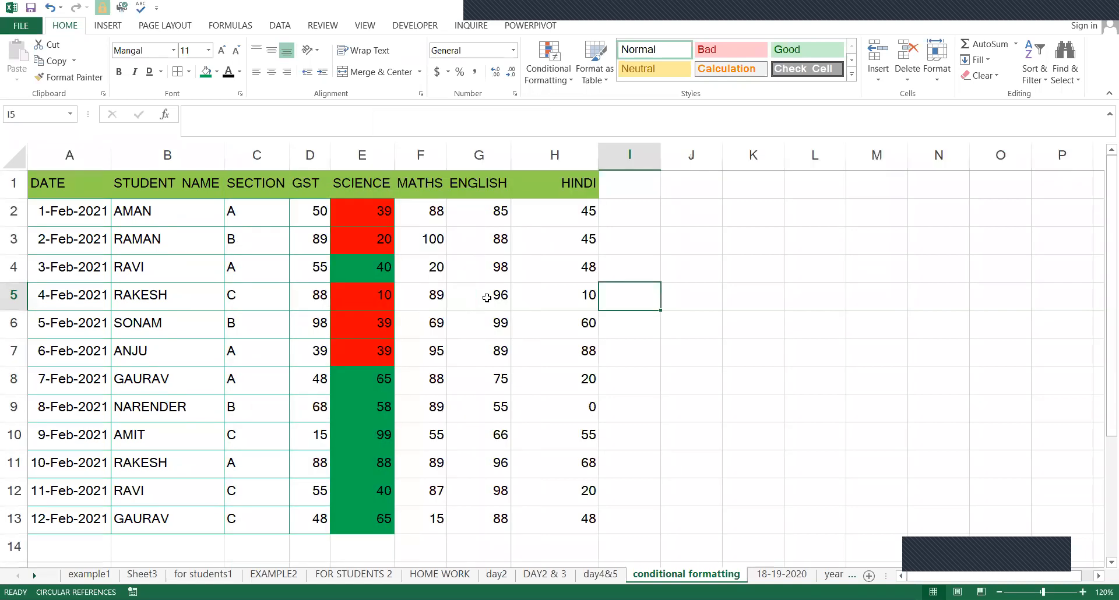
- Clear the conditional formatting rules from the science marks in E2:E13
left_click_drag(370, 223, 349, 526)
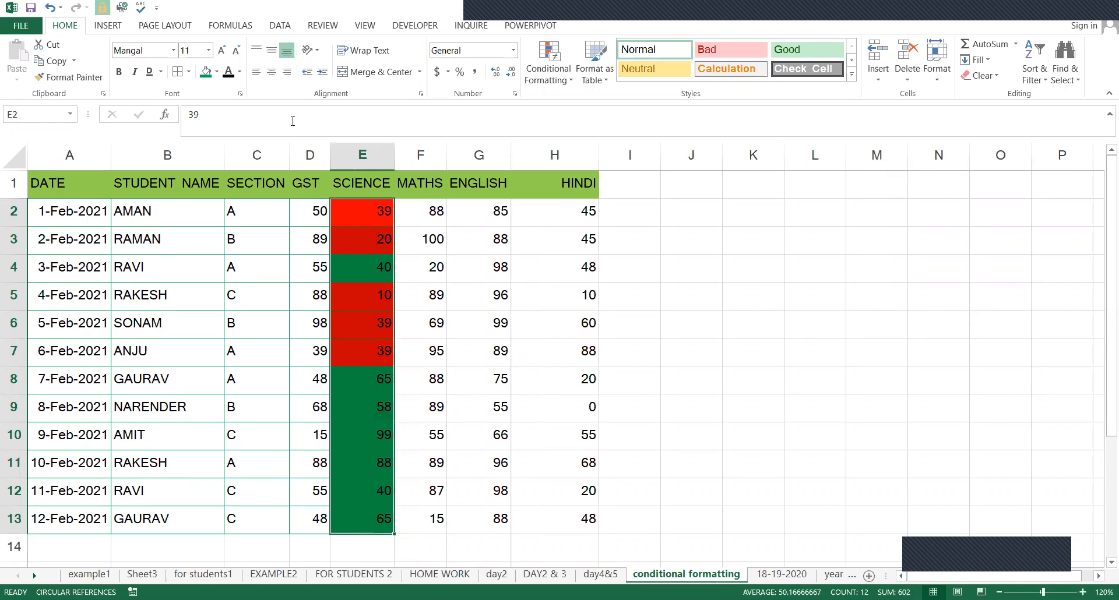
left_click(561, 80)
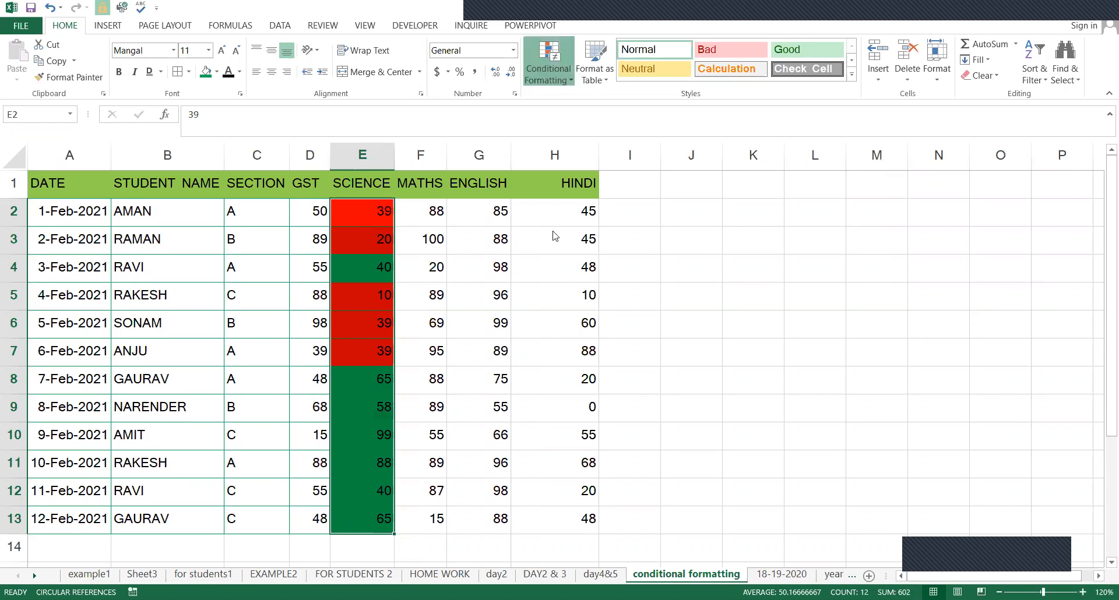
mouse_move(694, 282)
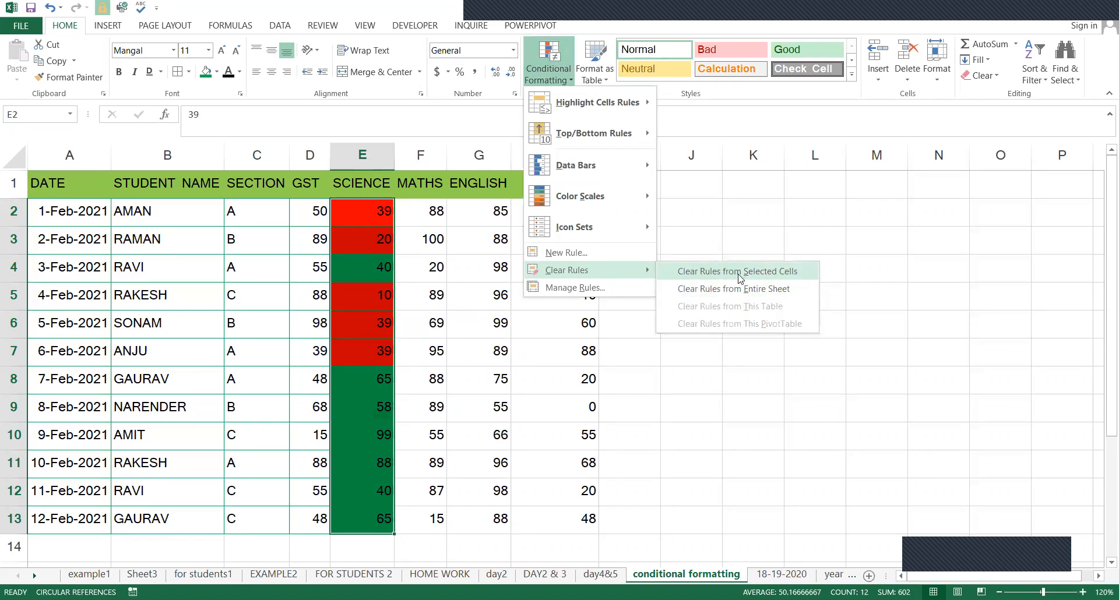
left_click(738, 271)
left_click(368, 228)
- Change the science mark in E2 to 40
left_click(374, 212)
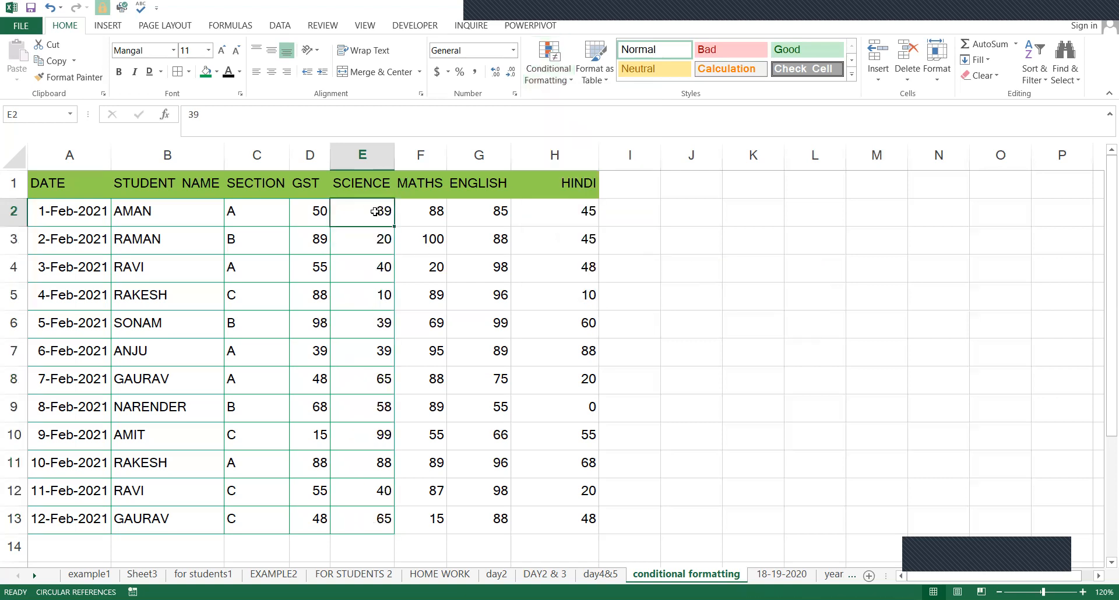
type("40")
key("Return")
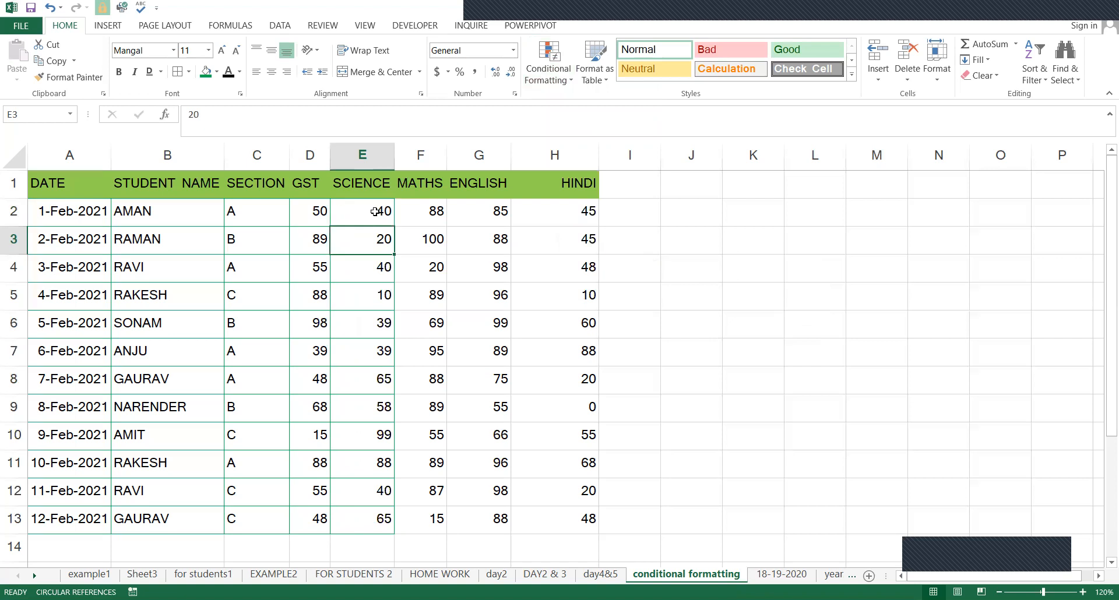
left_click(375, 212)
type("39")
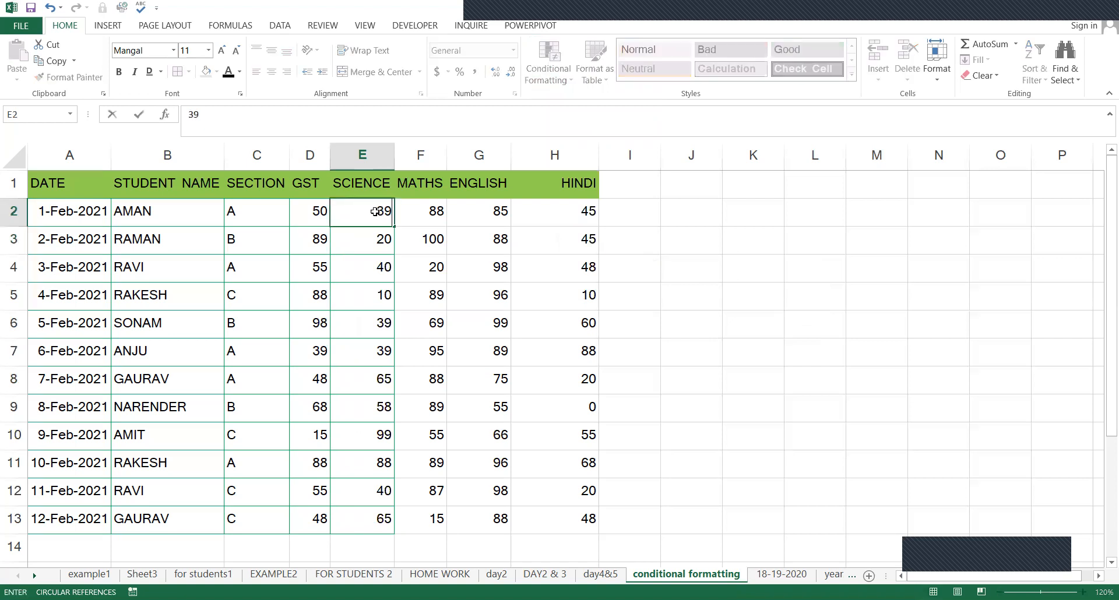
key("Escape")
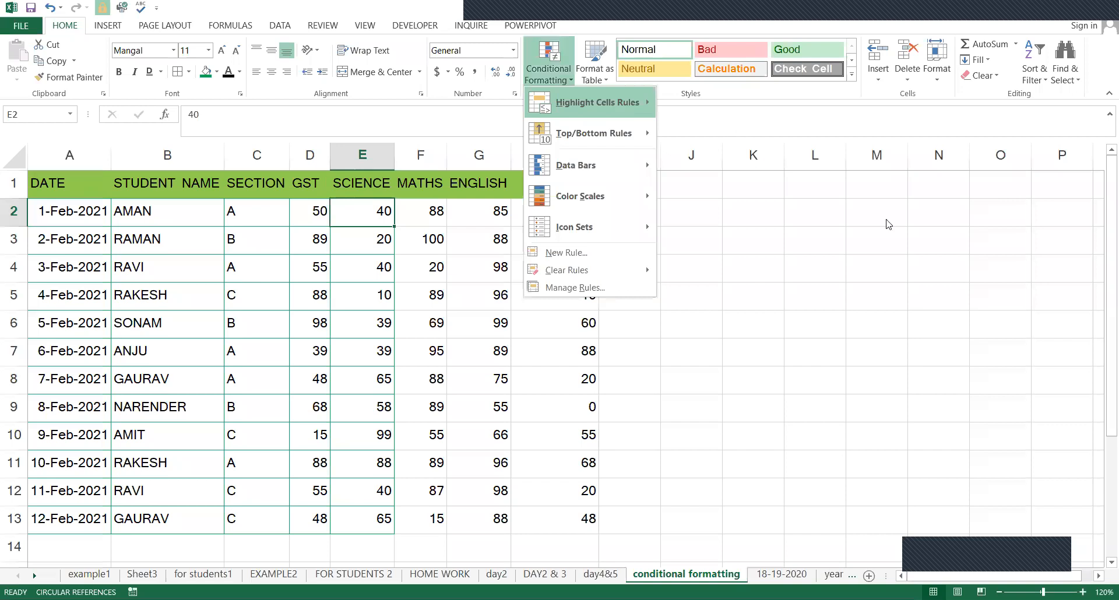
- Set up a Between highlighting rule for the GST marks in D2:D13 with the limits 80 and 100
left_click(315, 226)
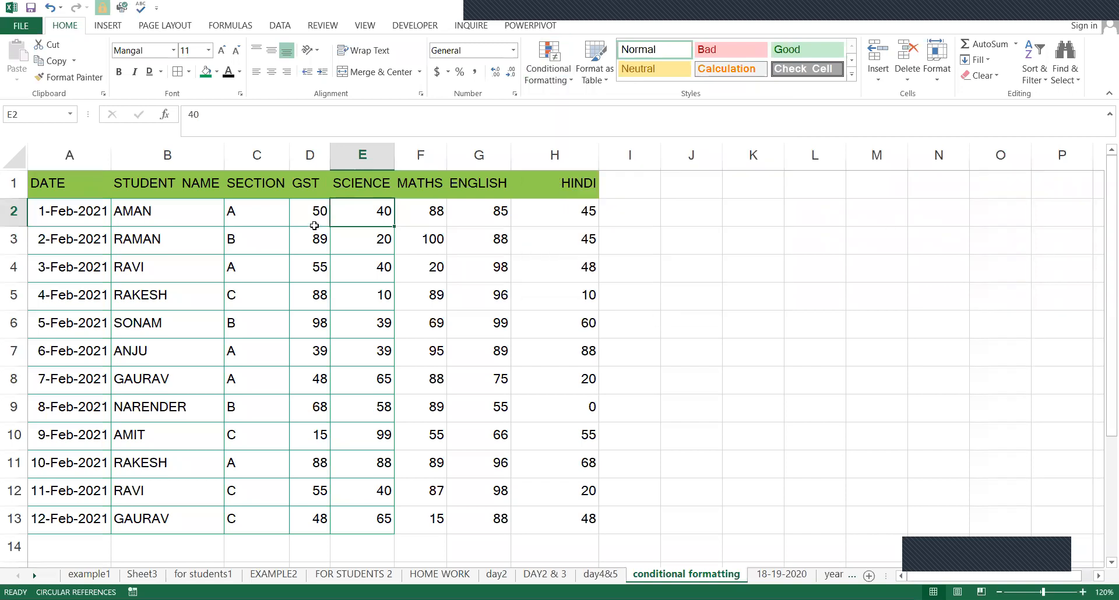
left_click_drag(315, 216, 315, 483)
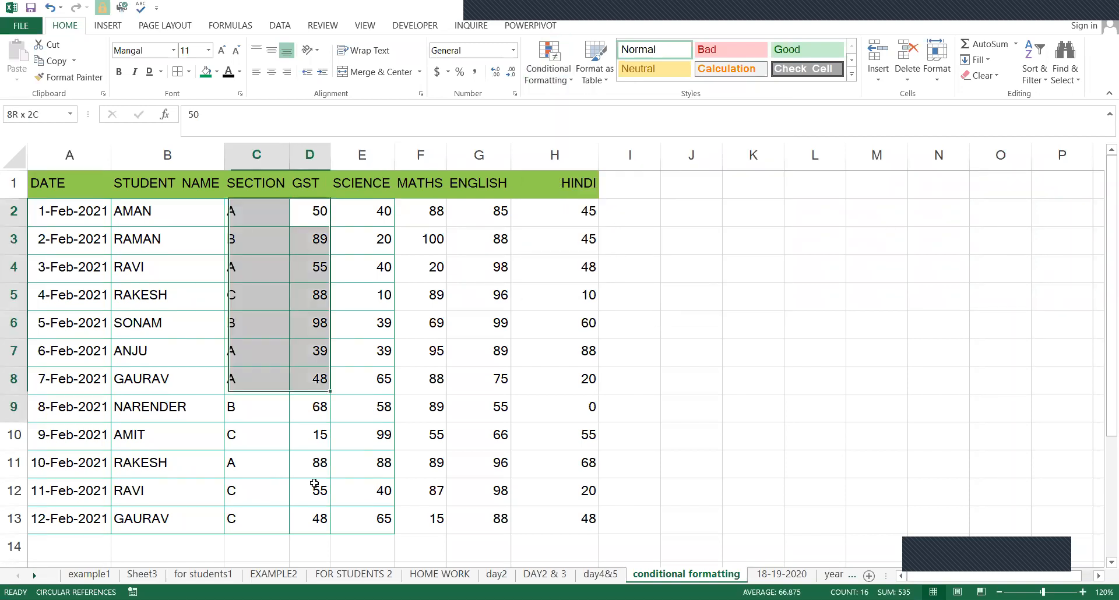
mouse_move(313, 215)
left_mouse_down()
mouse_move(305, 546)
mouse_move(311, 531)
left_mouse_up()
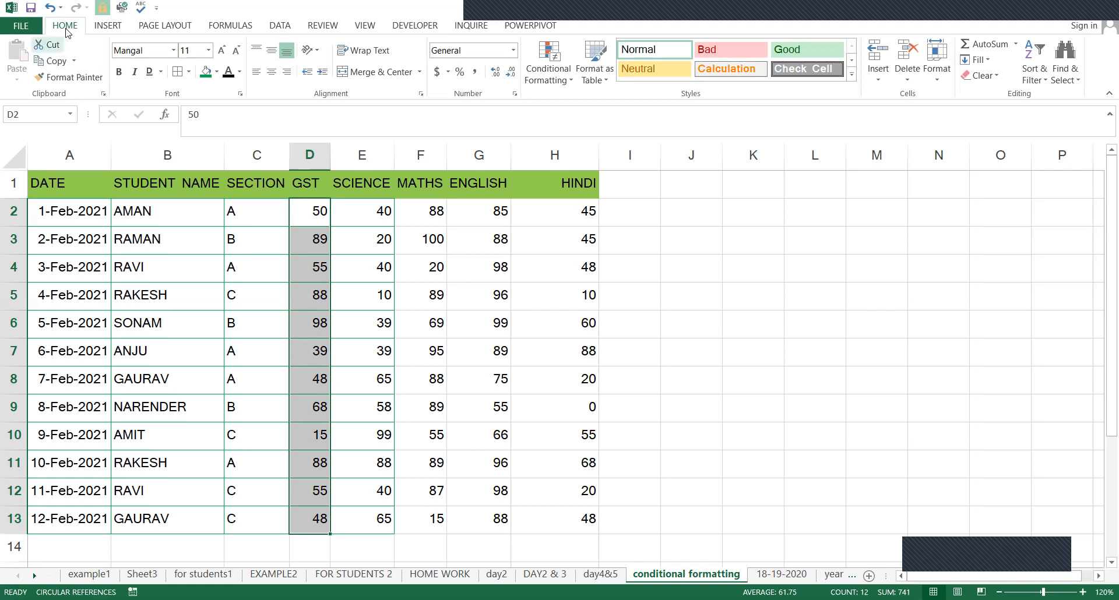
left_click(551, 90)
mouse_move(551, 96)
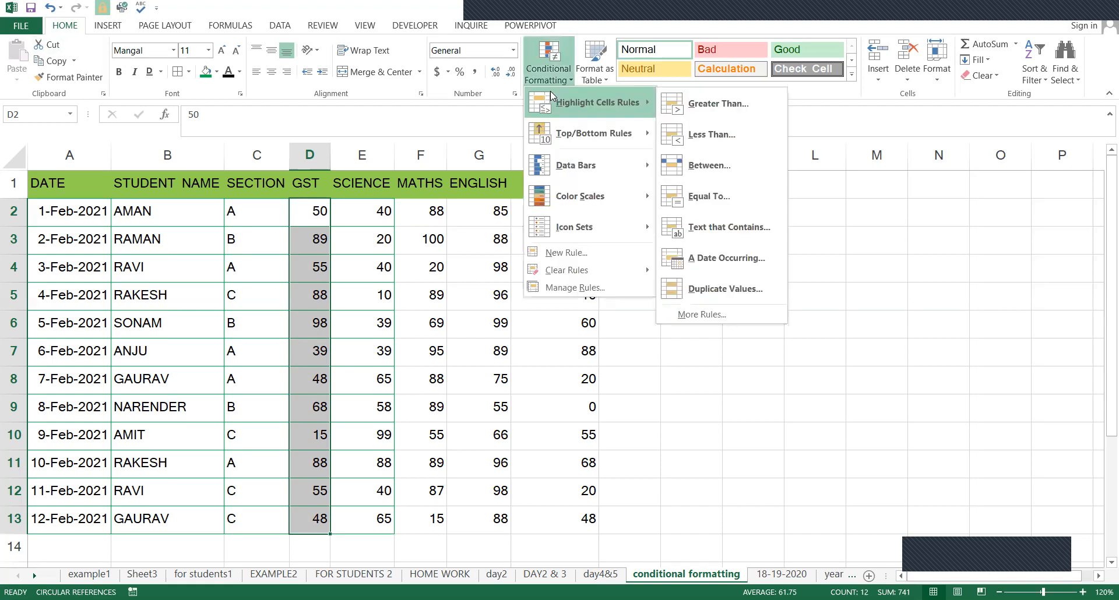
left_click(703, 166)
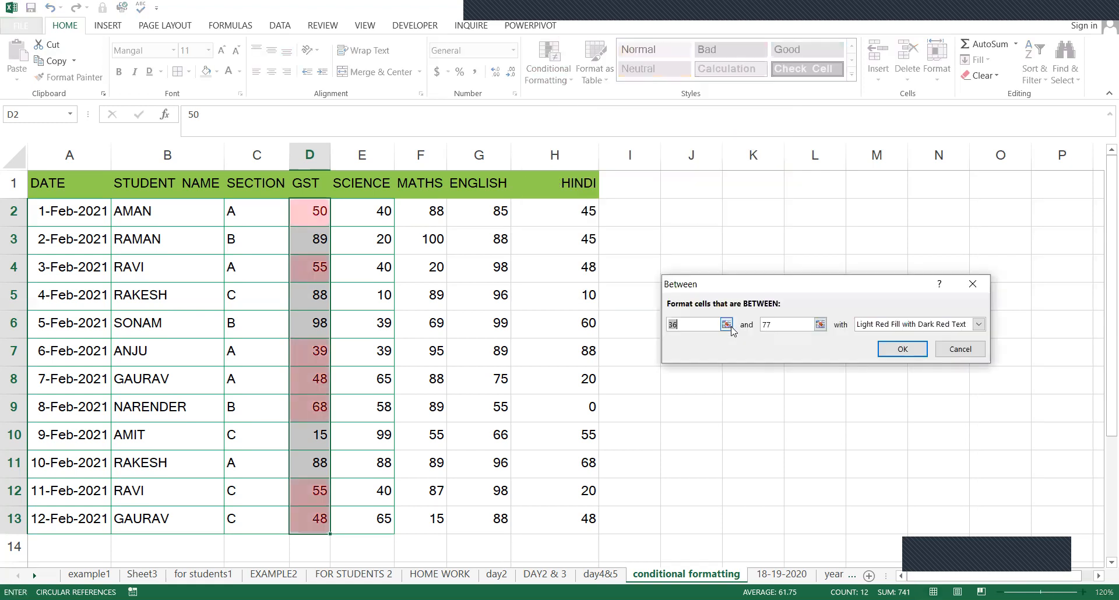
type("80")
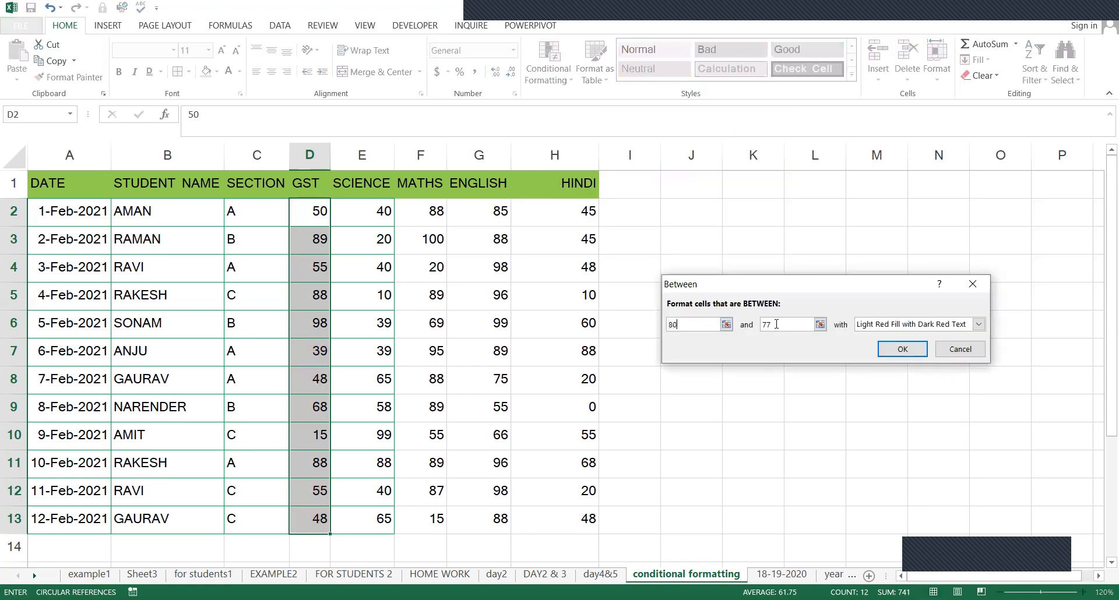
left_click(776, 324)
key("BackSpace")
key("BackSpace")
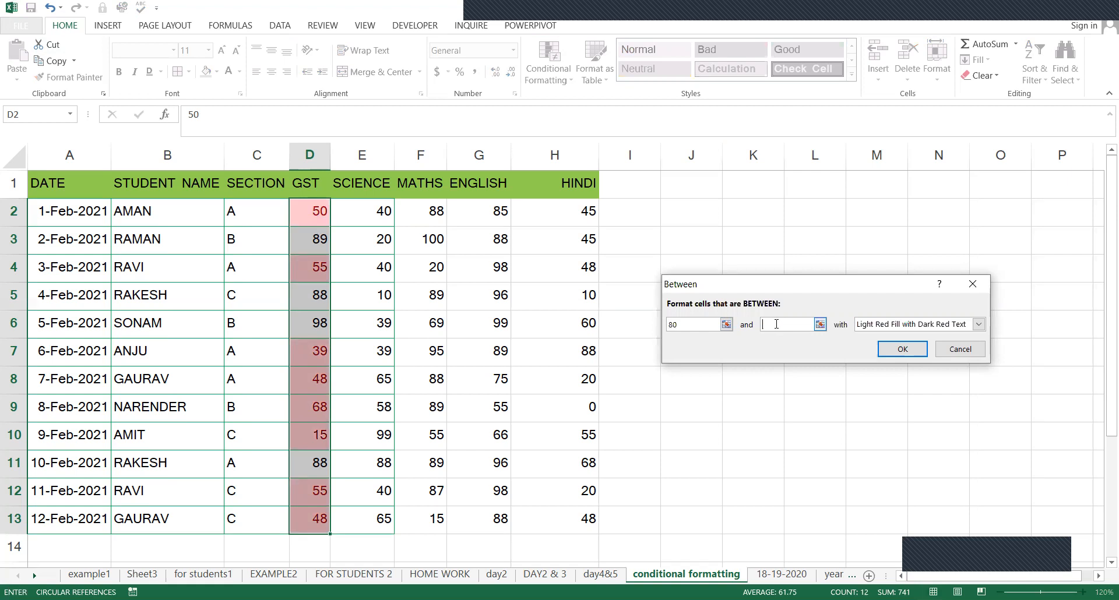
type("88")
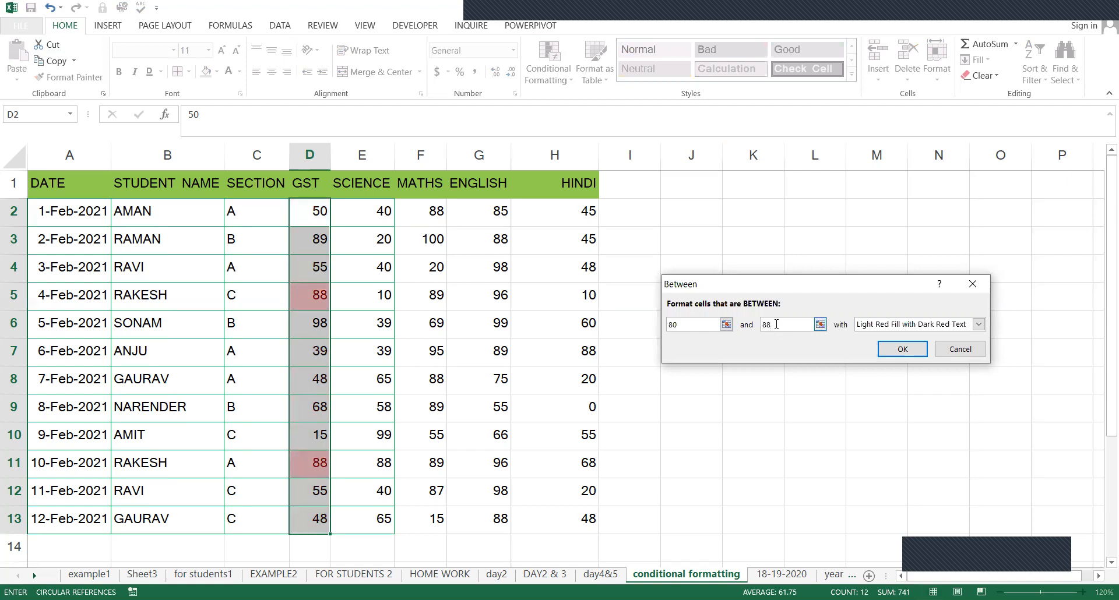
key("BackSpace")
key("BackSpace")
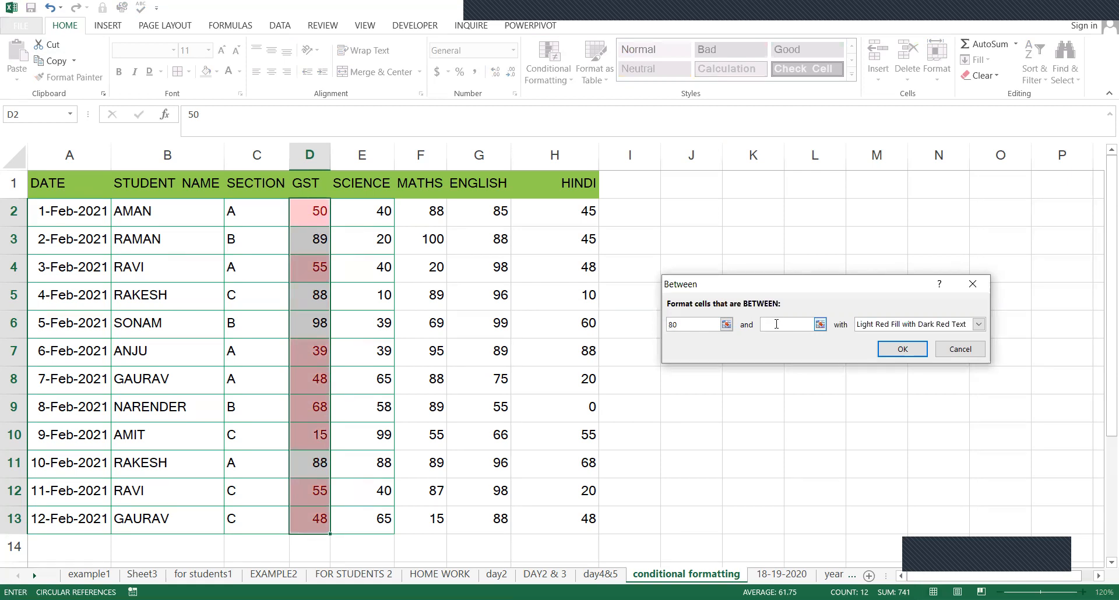
type("100")
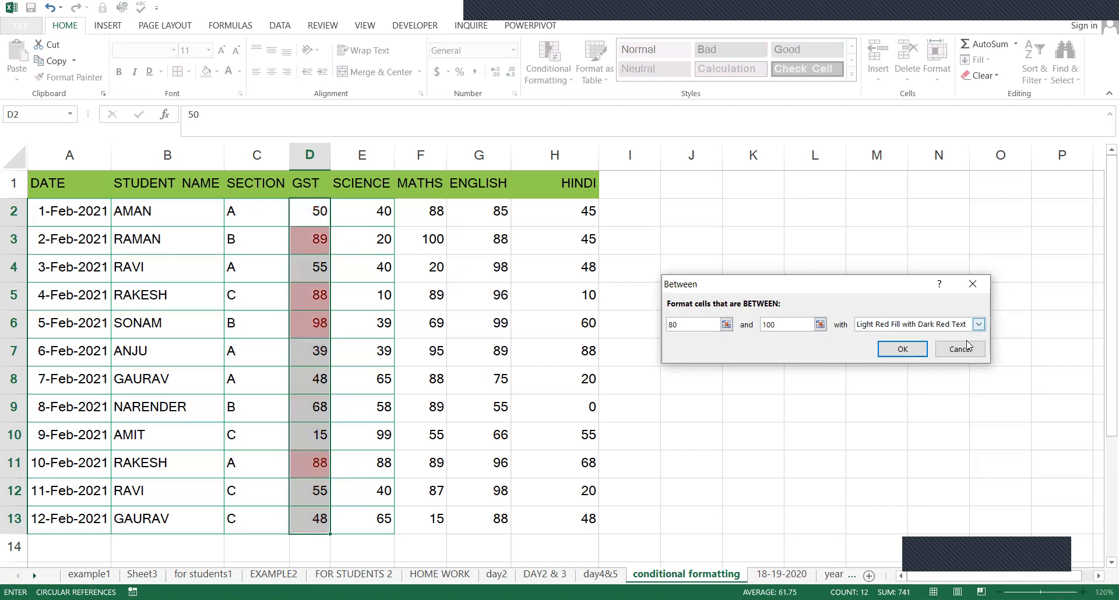
- Give the Between rule a custom yellow fill and apply it to the GST marks
left_click(972, 325)
left_click(884, 396)
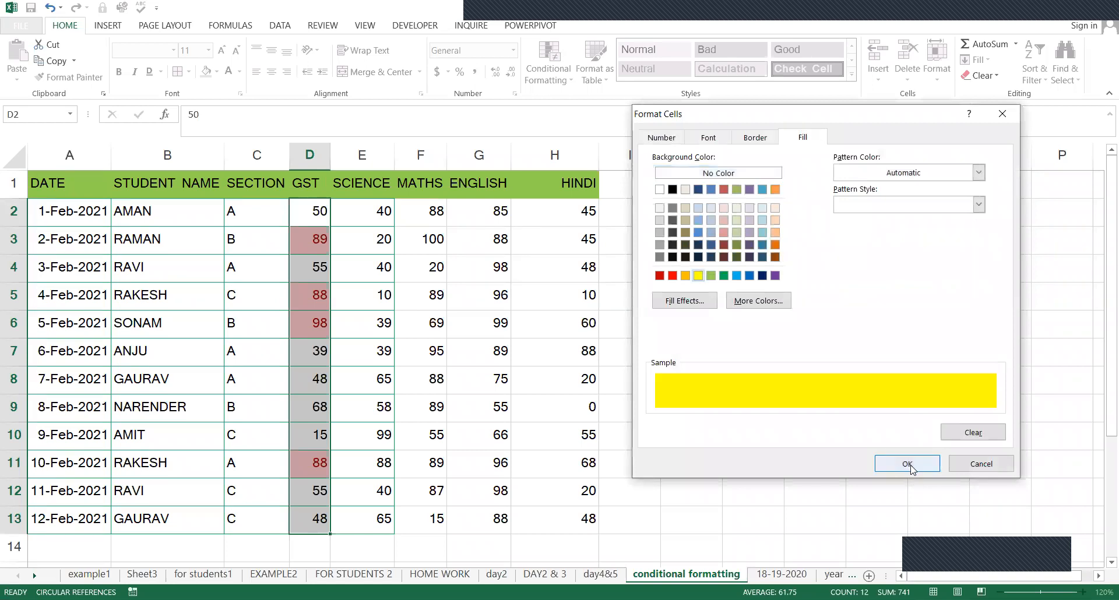
left_click(902, 352)
- Clear the conditional formatting rules from the entire sheet
left_click(383, 301)
left_click_drag(322, 214, 310, 507)
left_click_drag(410, 104, 420, 93)
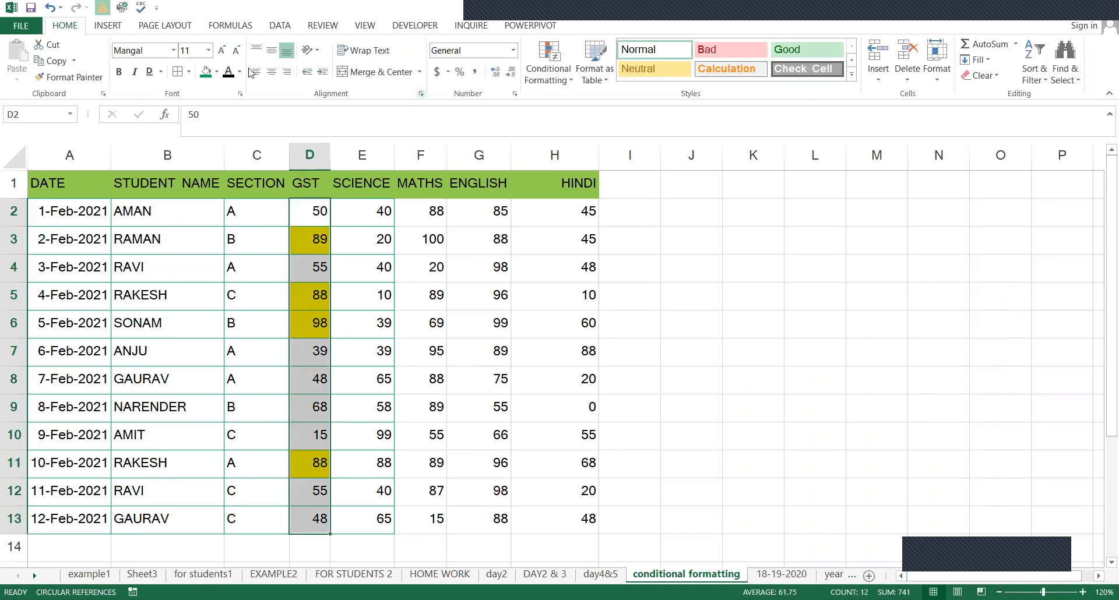
left_click(559, 80)
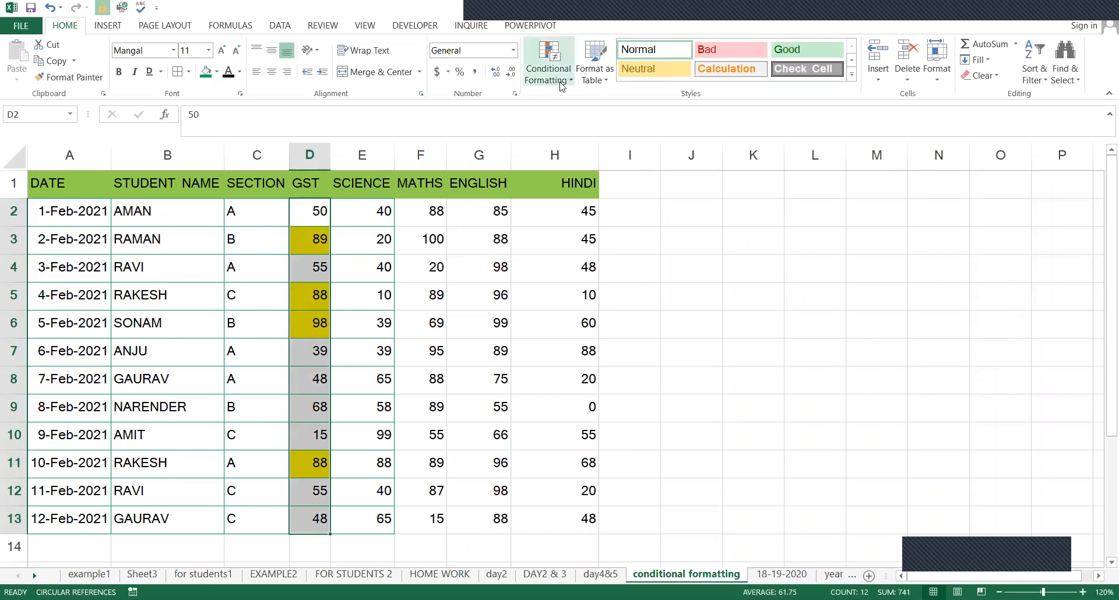
left_click(732, 287)
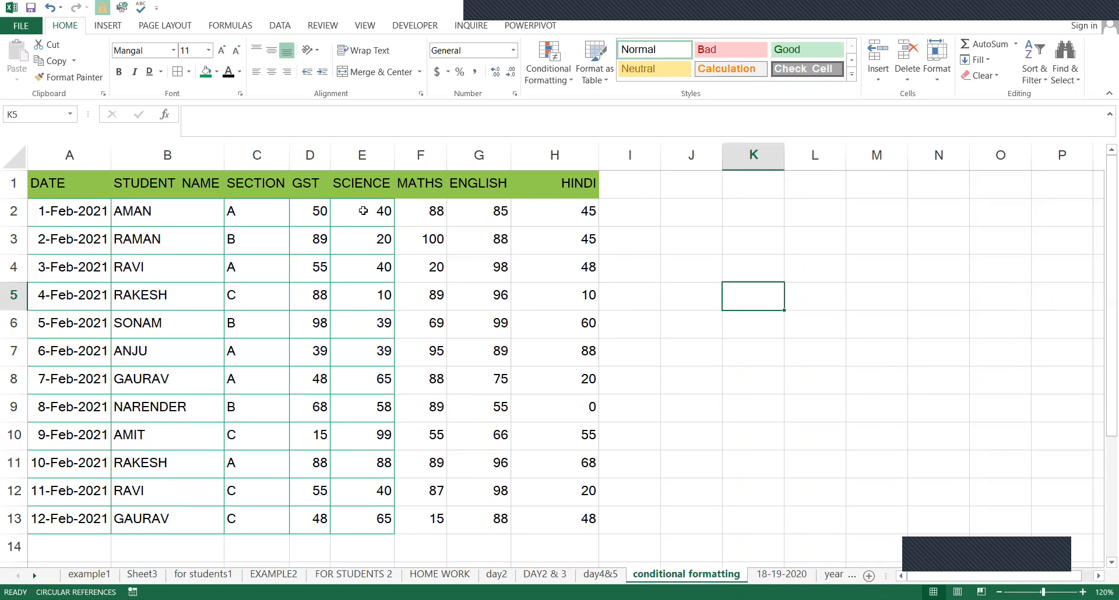
- Set up an Equal To highlighting rule for the GST marks in D2:D13 with the value 88
left_click(371, 208)
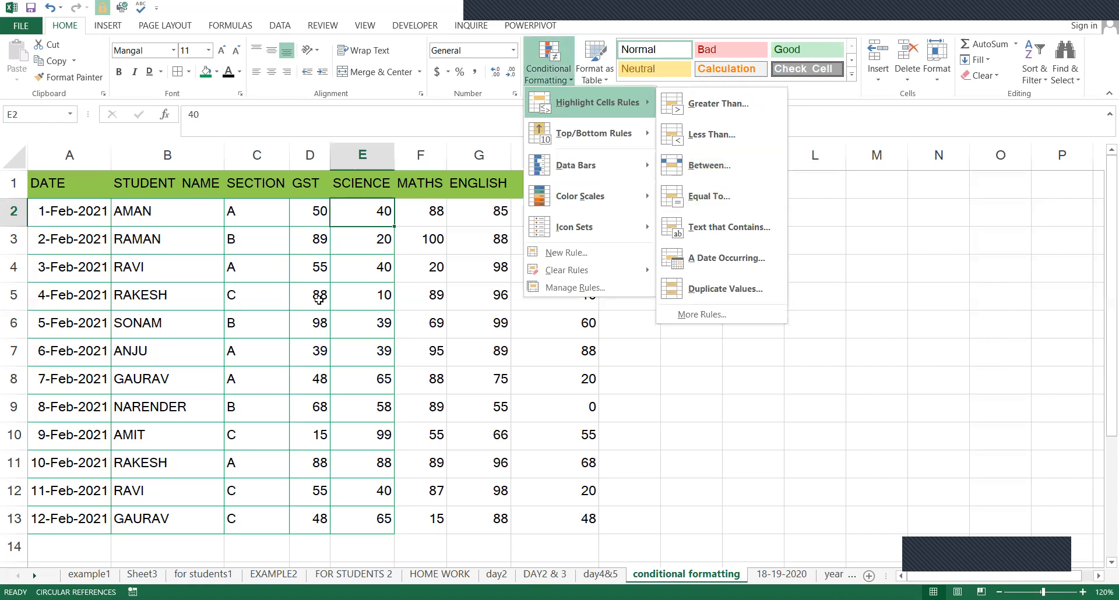
left_click_drag(316, 426, 303, 509)
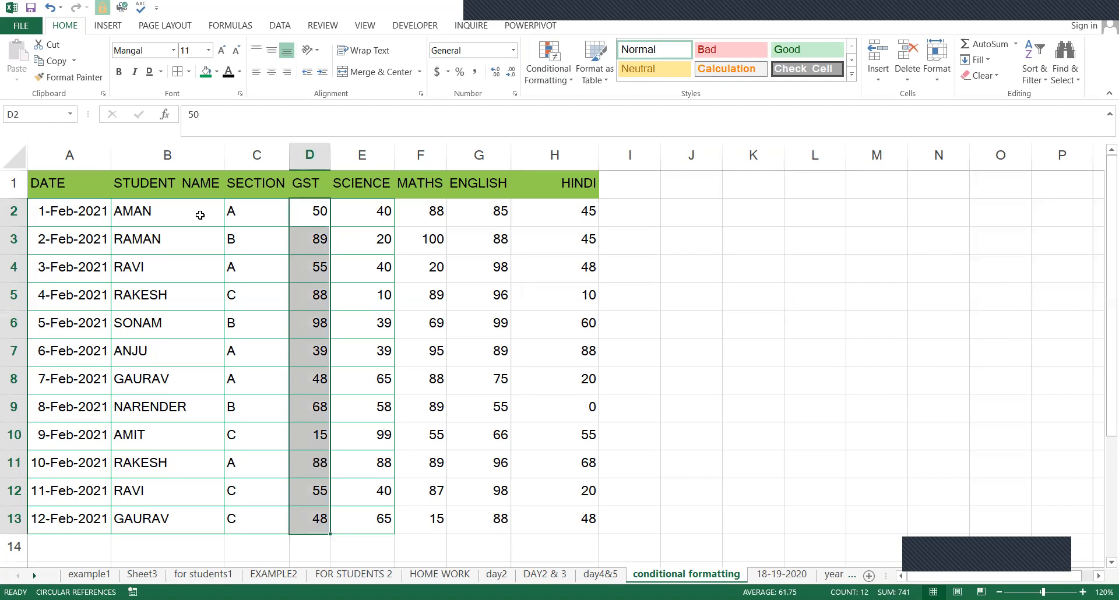
left_click(555, 76)
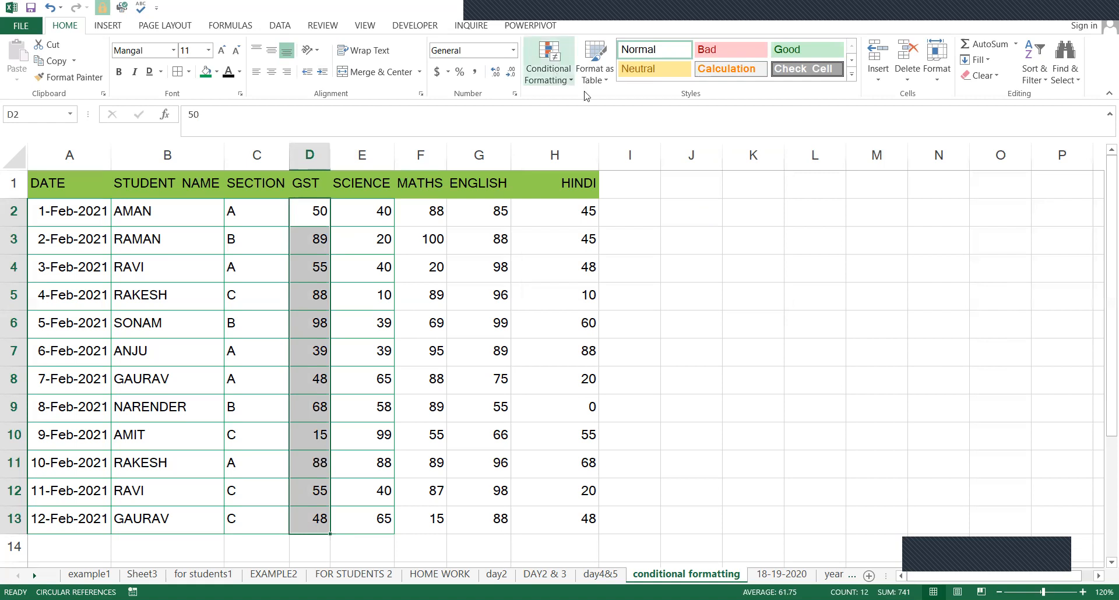
left_click(721, 201)
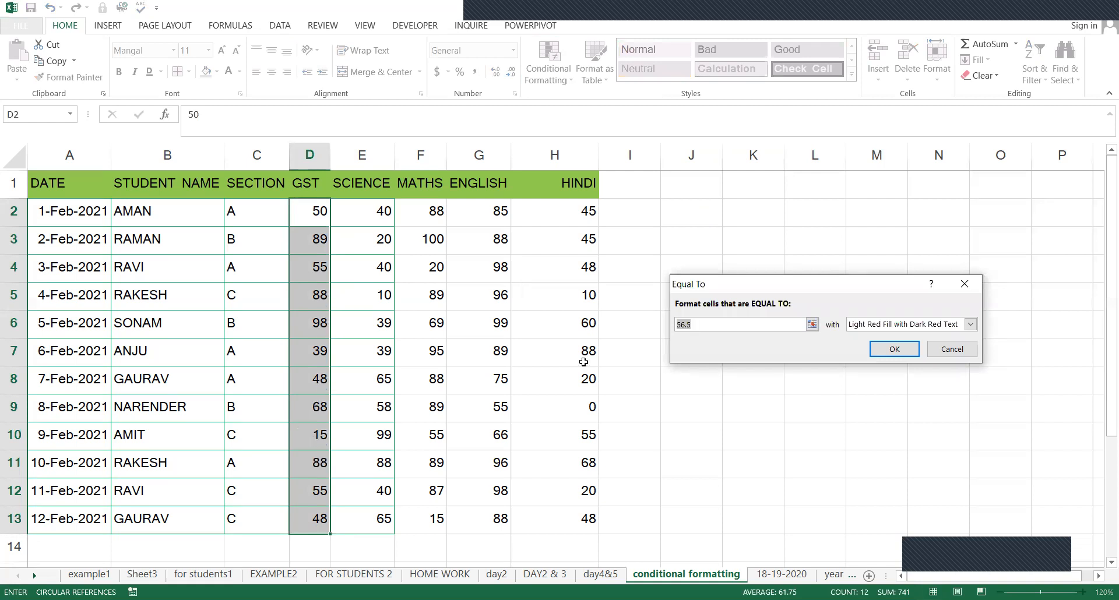
left_click(705, 328)
key("BackSpace")
key("BackSpace")
key("BackSpace")
key("BackSpace")
type("88")
- Give the Equal To rule a custom light blue fill, apply it and check the GST mark in D5
left_click(970, 324)
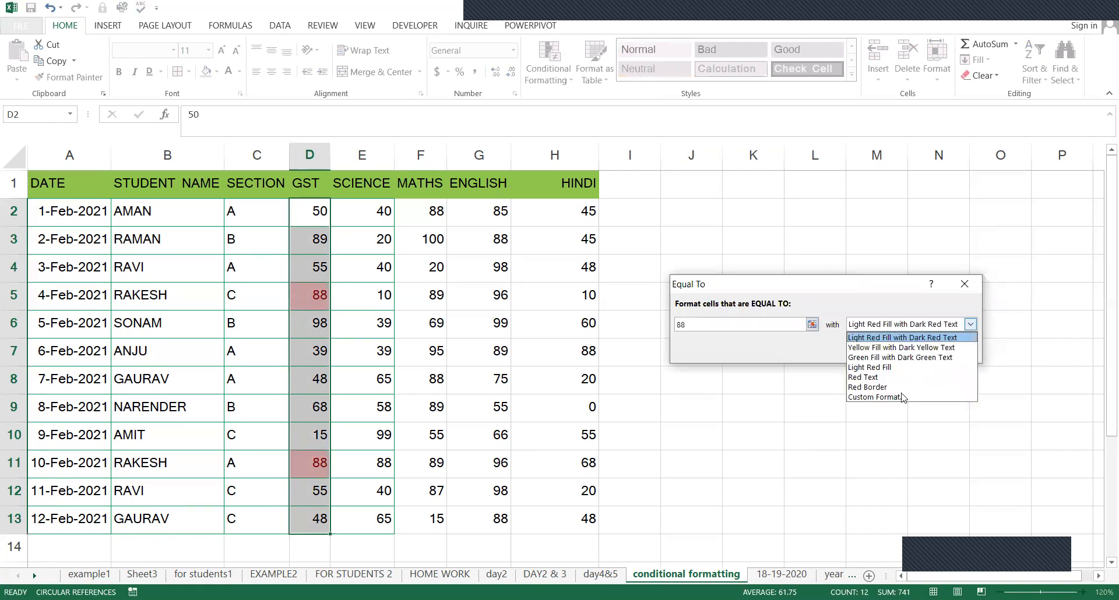
left_click(901, 398)
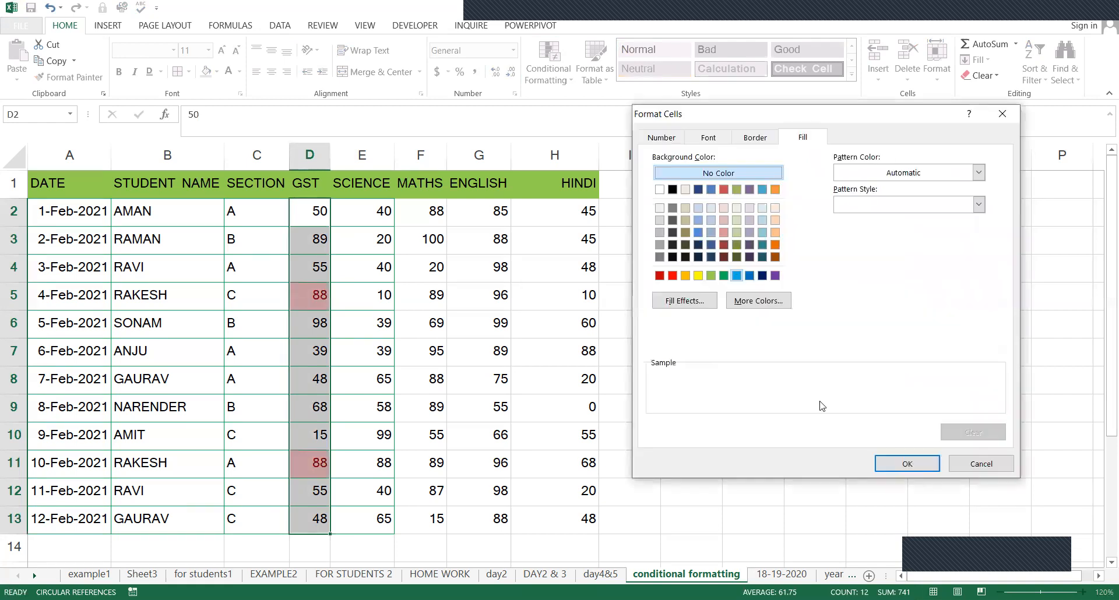
left_click(883, 353)
left_click(310, 297)
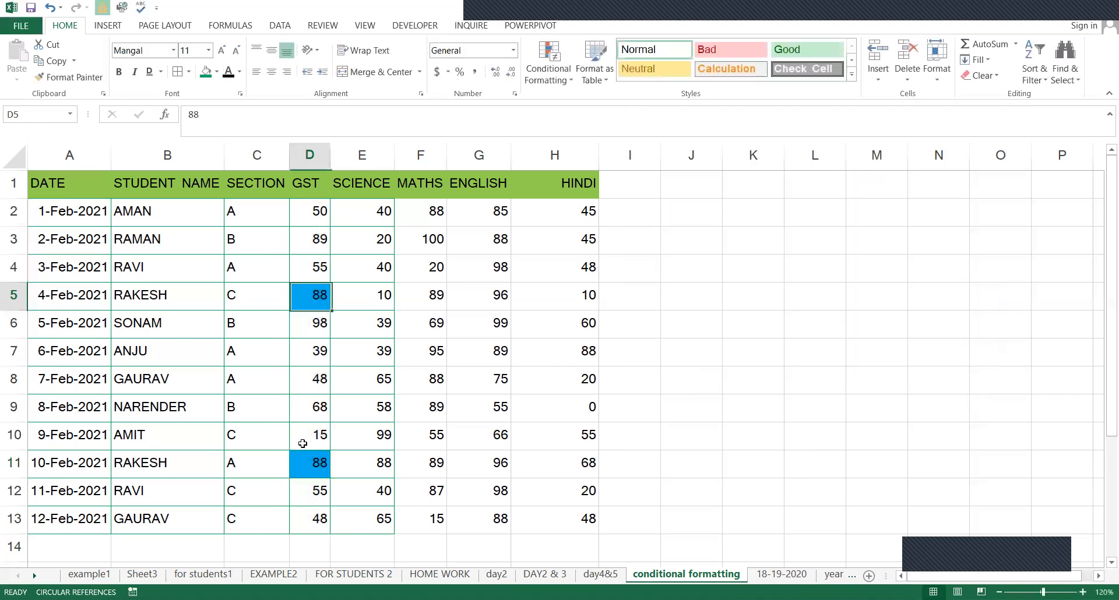
- Change the GST mark in D2 to 88 and check its highlighting
left_click(321, 211)
type("88")
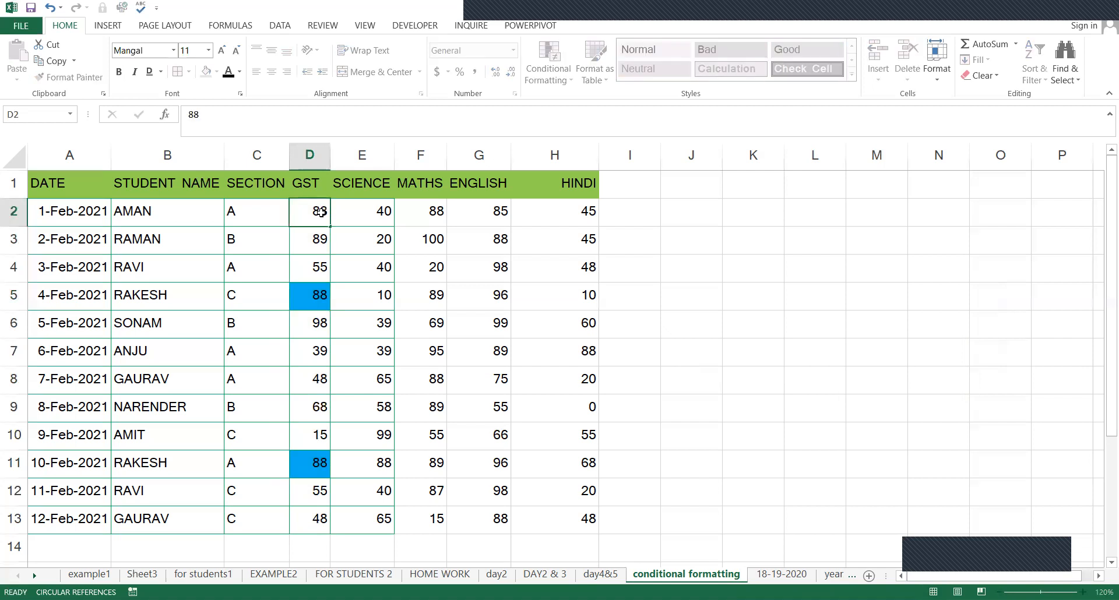
key("Return")
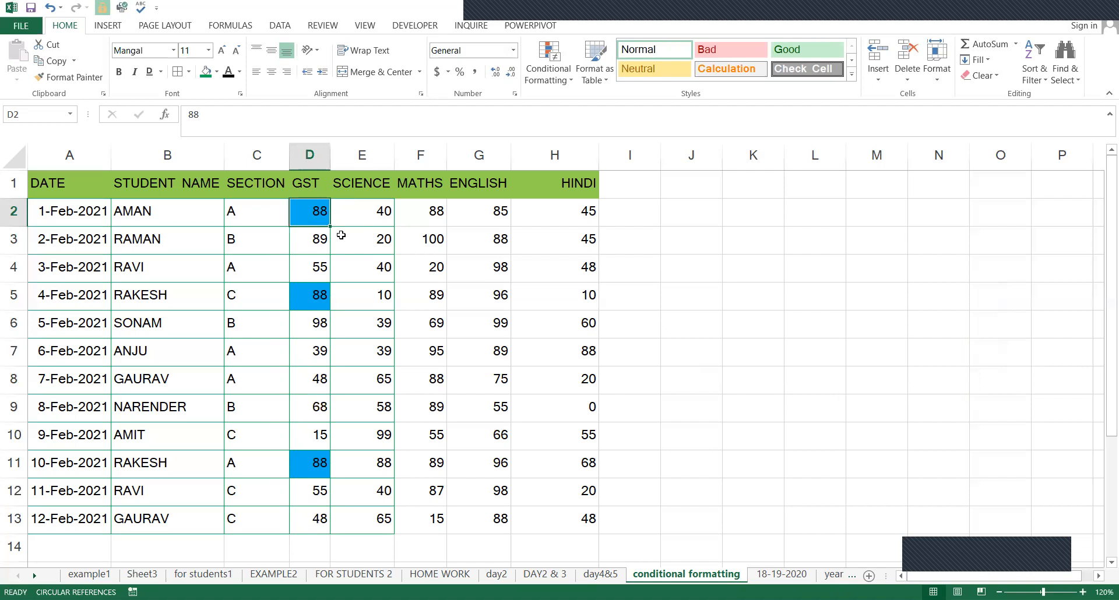
- Undo the GST mark change in D2 and clear the conditional formatting rules from the entire sheet
key("ctrl+z")
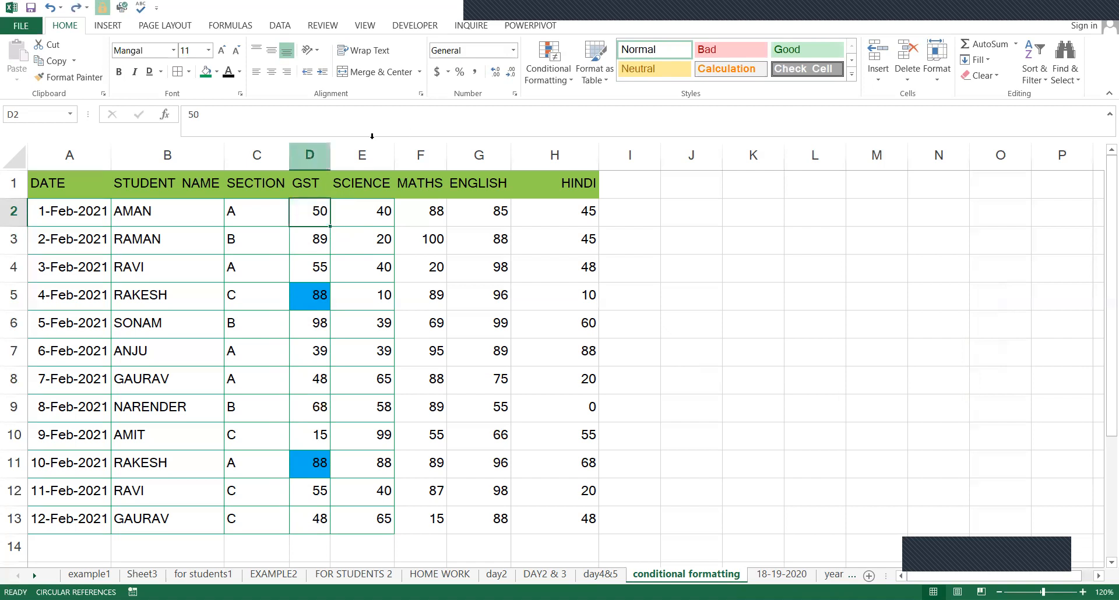
left_click(309, 155)
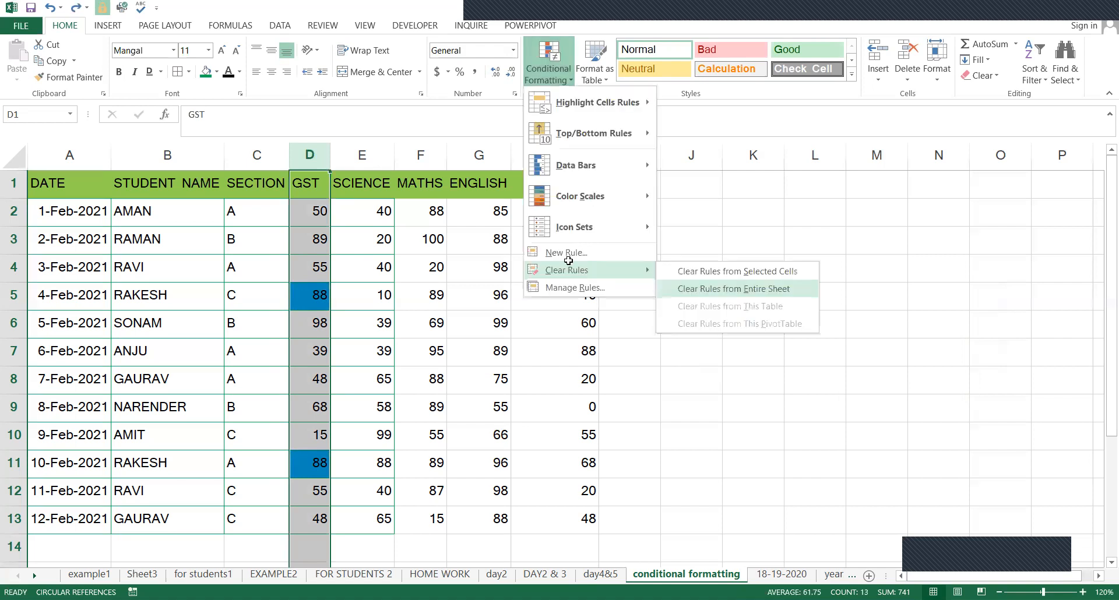
left_click(726, 285)
left_click(558, 241)
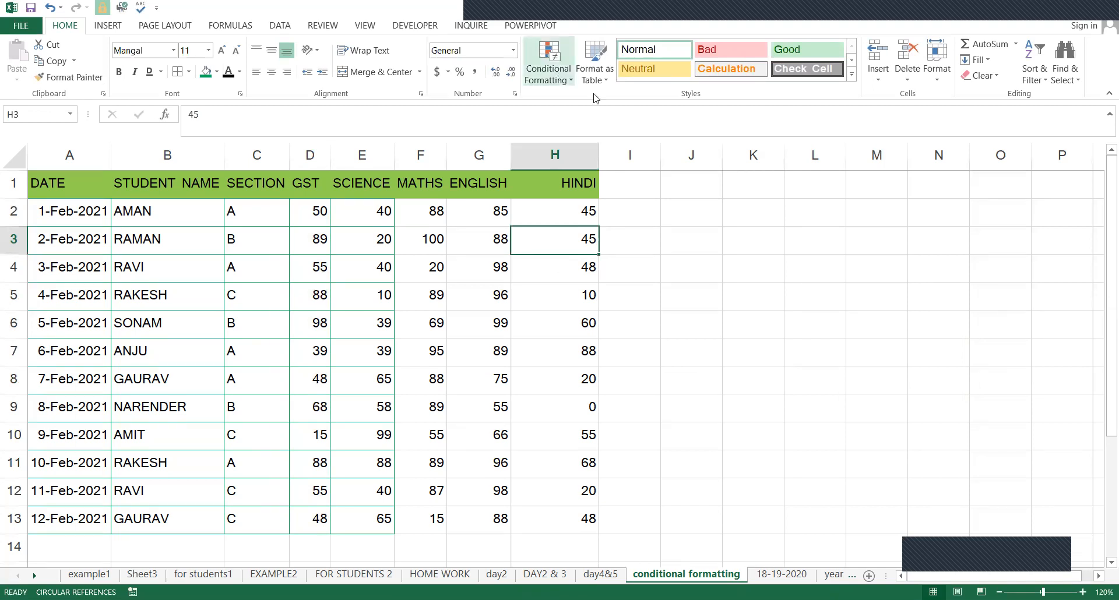
left_click(549, 71)
mouse_move(611, 101)
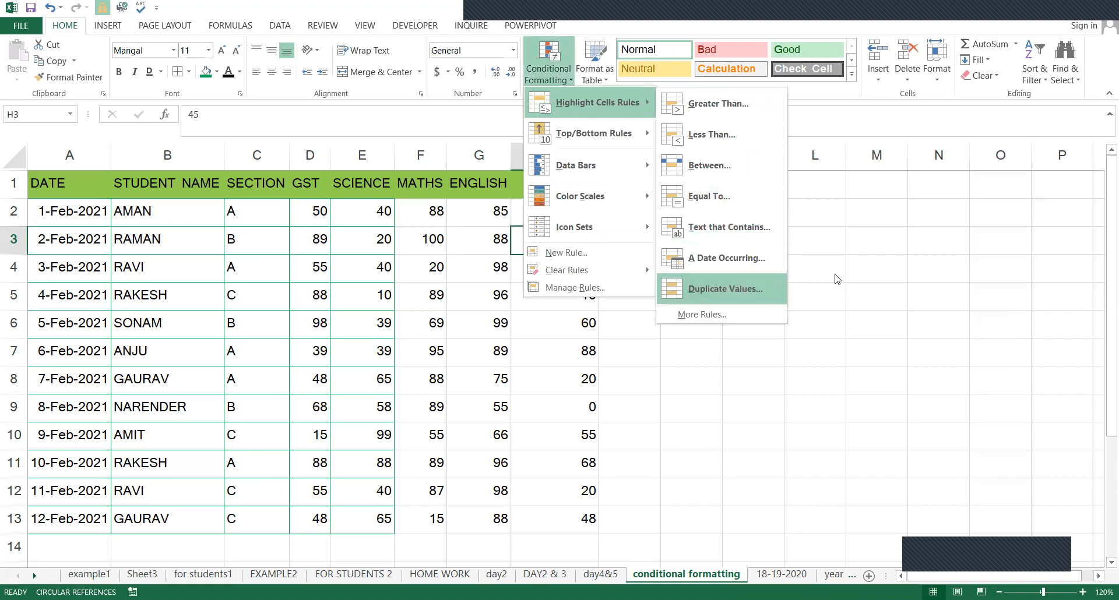
left_click(481, 407)
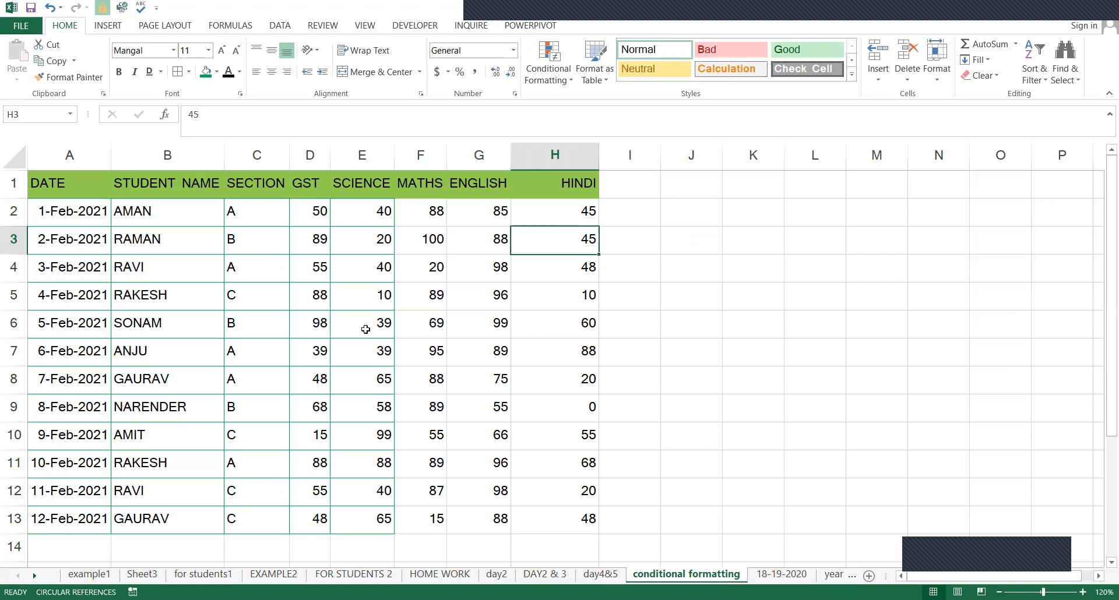
left_click(274, 219)
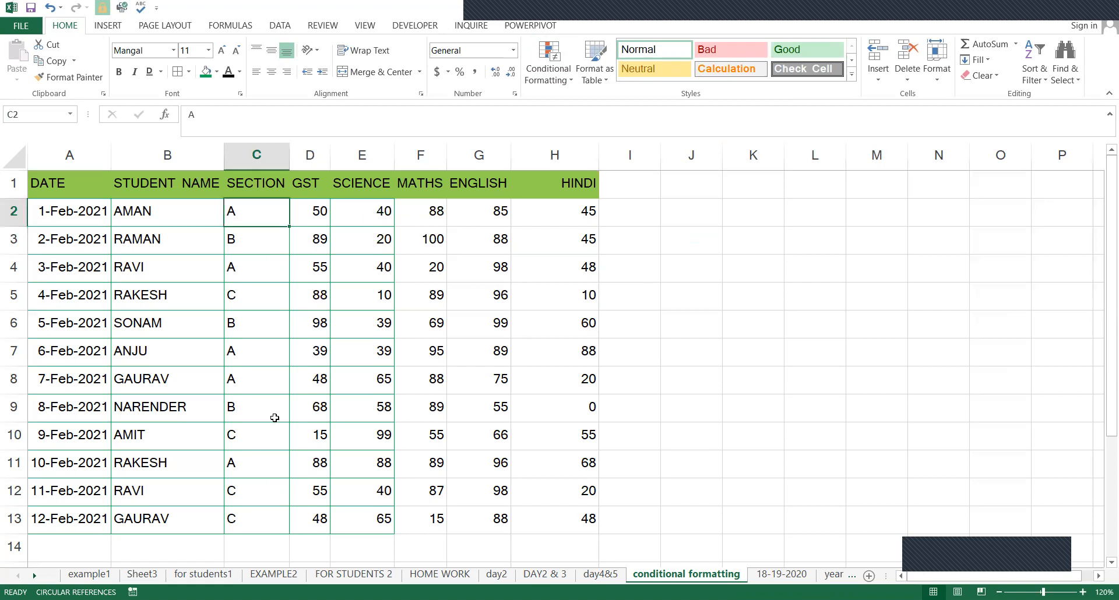
left_click(279, 523, "shift")
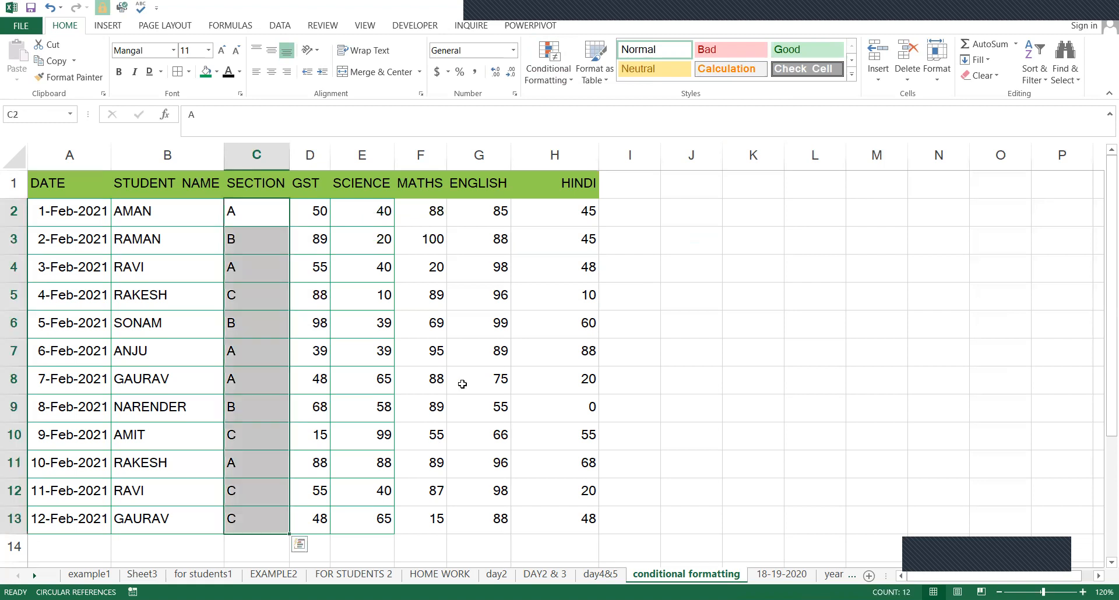
left_click(847, 373)
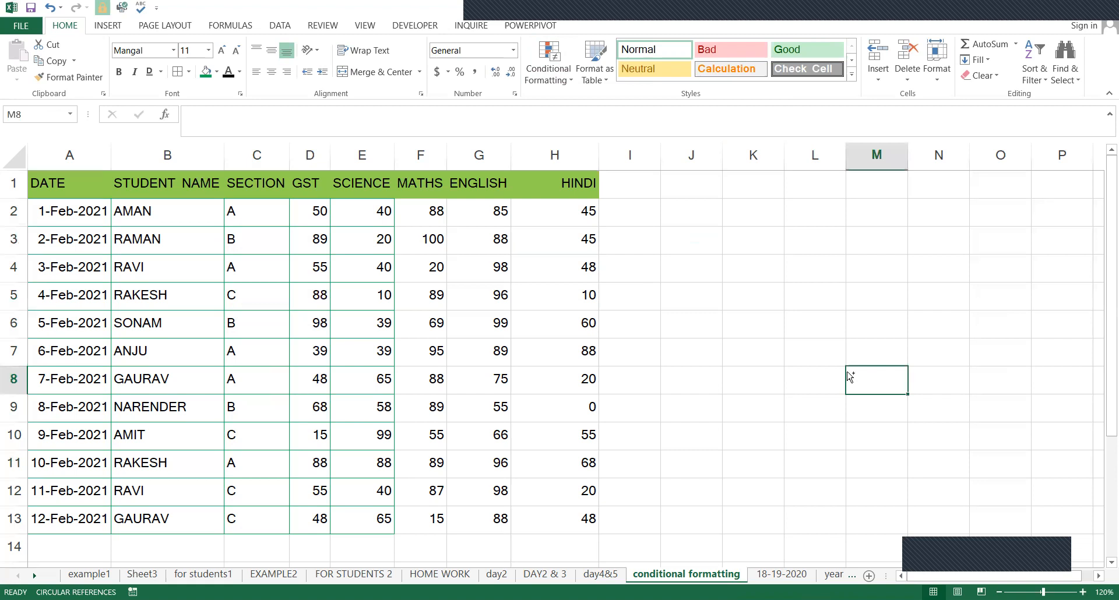
- Search the sheet for the text C and go through the matching cells one after another
key("ctrl+f")
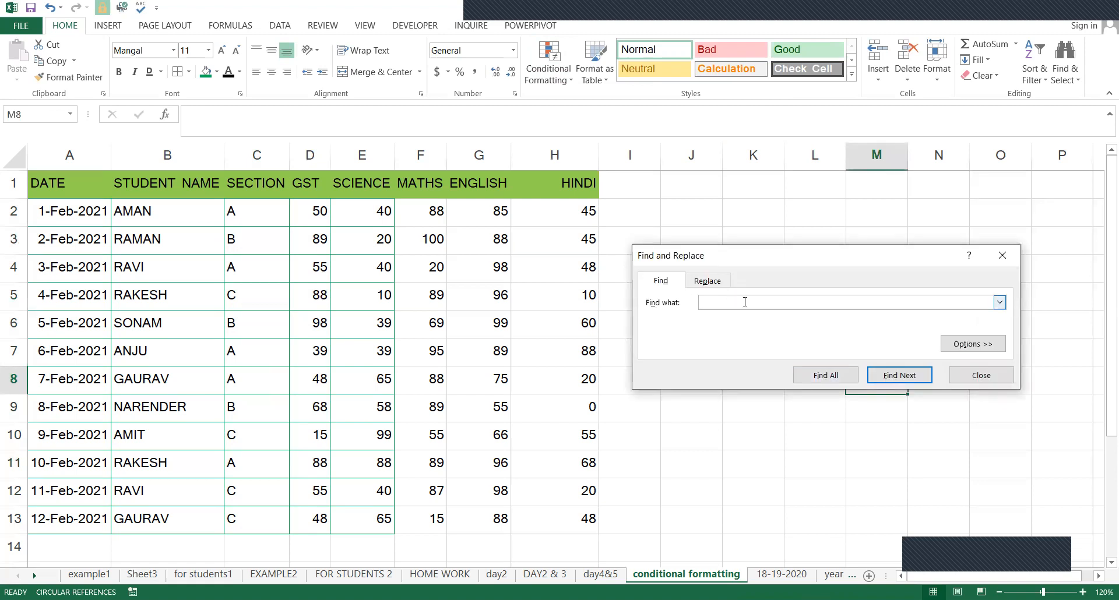
type("C")
left_click(884, 378)
left_click(884, 379)
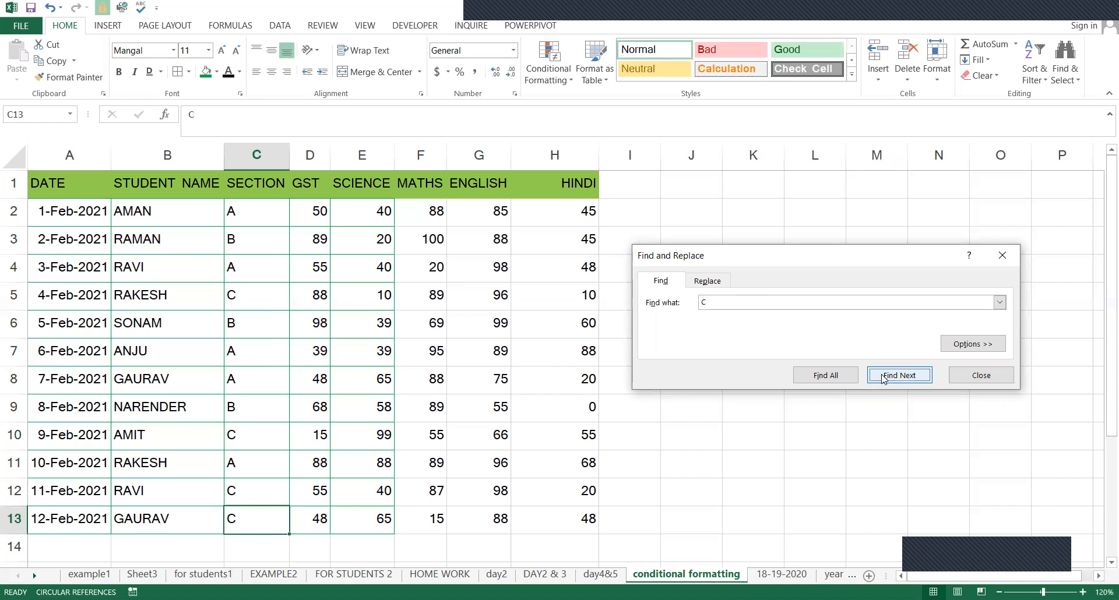
left_click(894, 377)
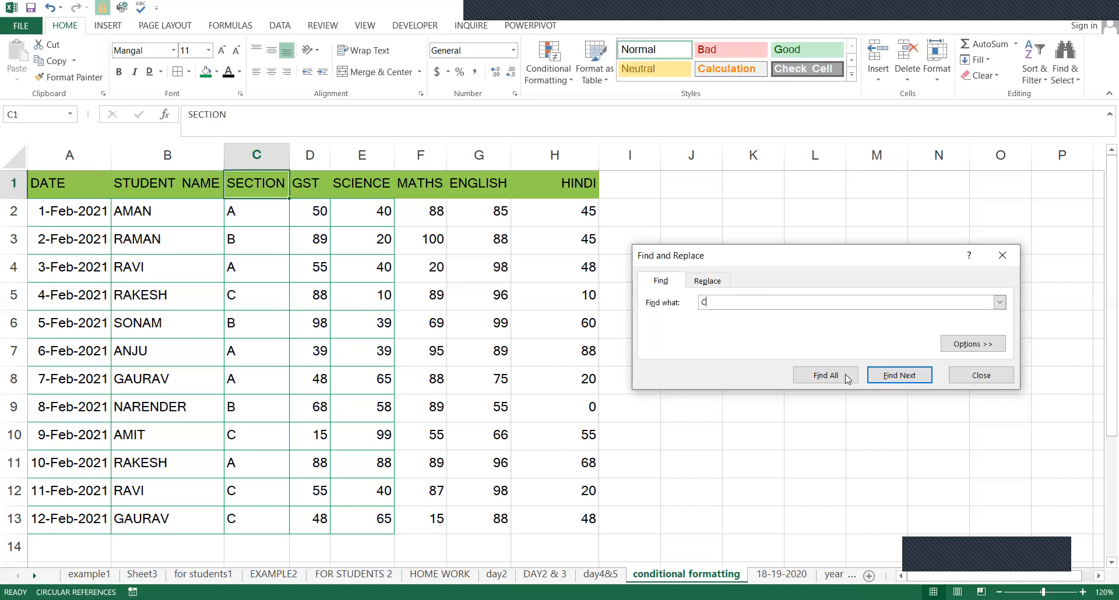
left_click(904, 379)
key("Return")
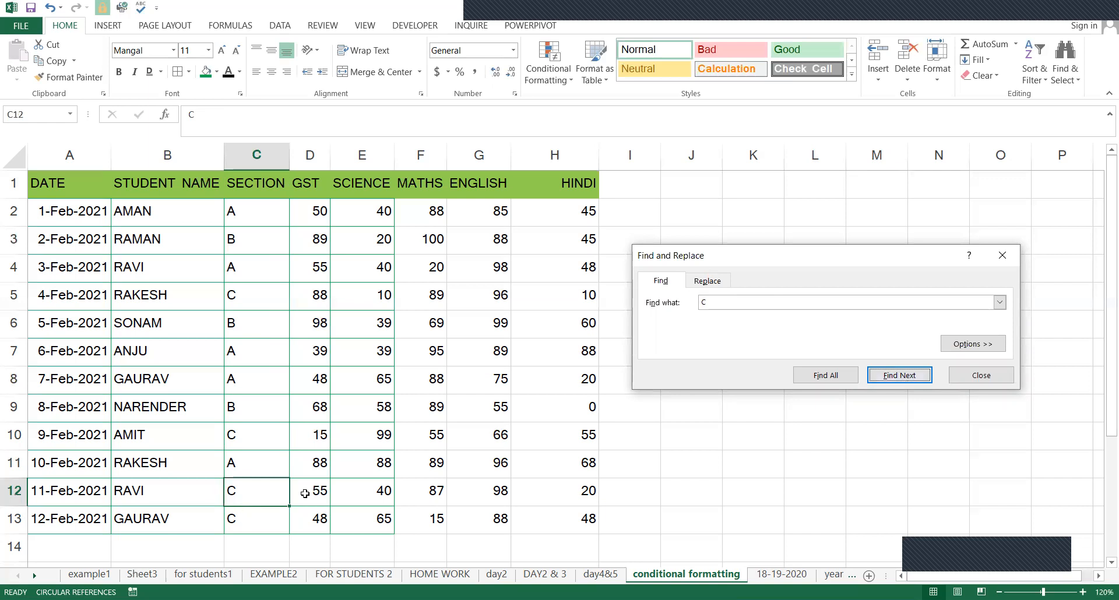
left_click(891, 377)
left_click(892, 376)
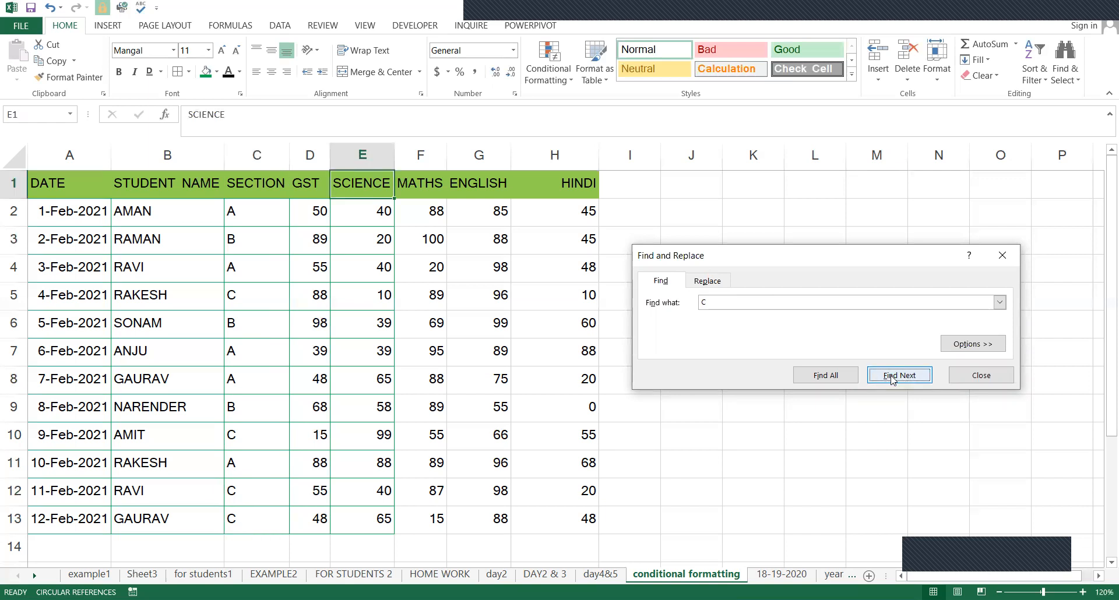
left_click(891, 376)
left_click(892, 377)
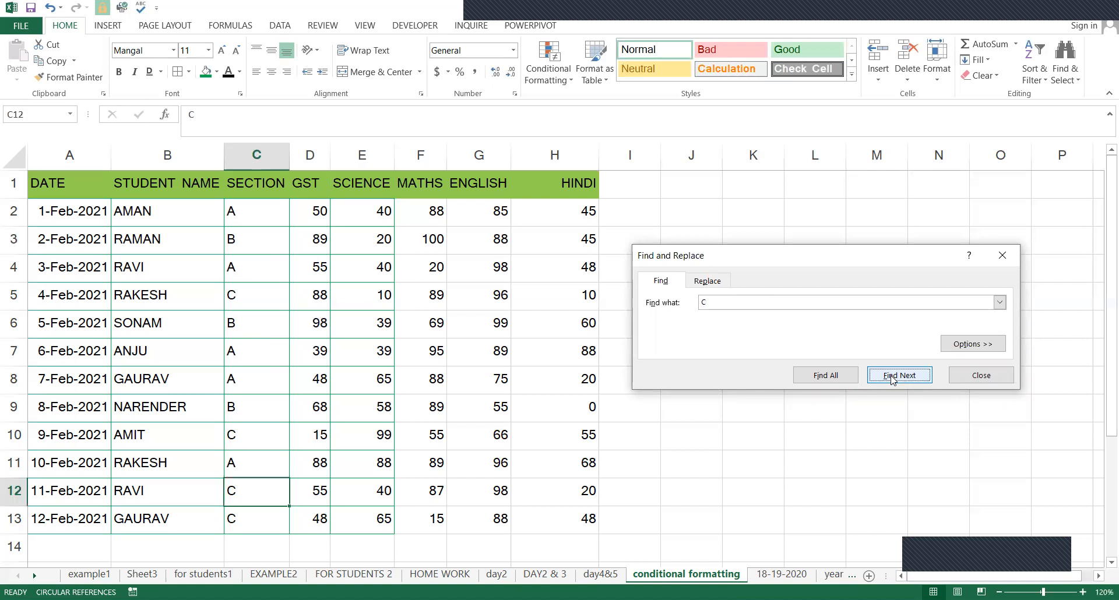
left_click(891, 376)
left_click(891, 376)
- Search the sheet for a student's name, go through its matches and close the search
left_click(749, 308)
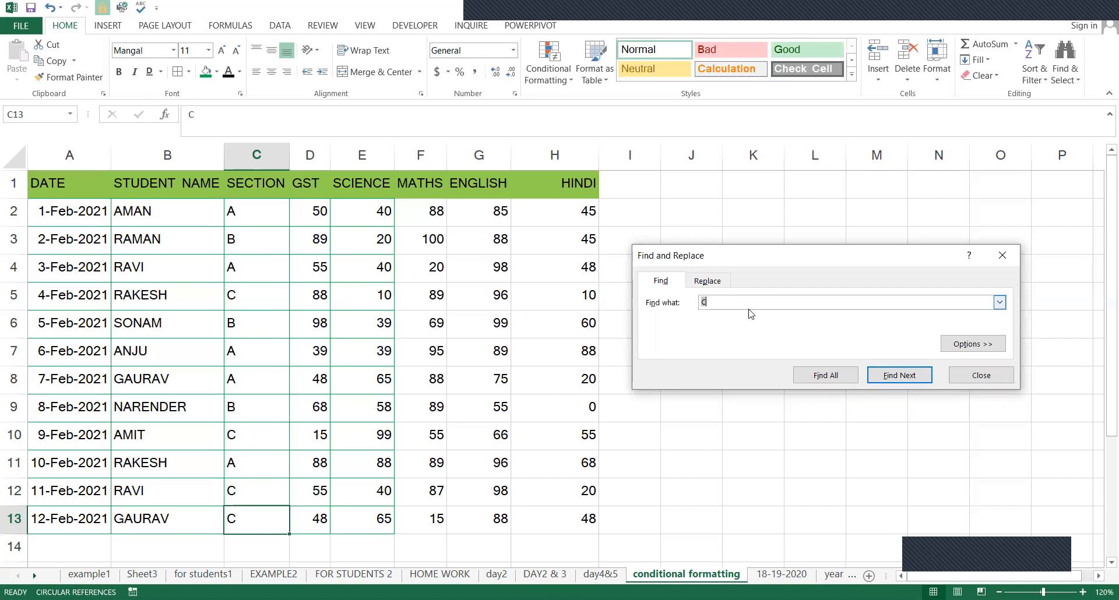
type("RAKESH")
left_click(895, 376)
left_click(895, 376)
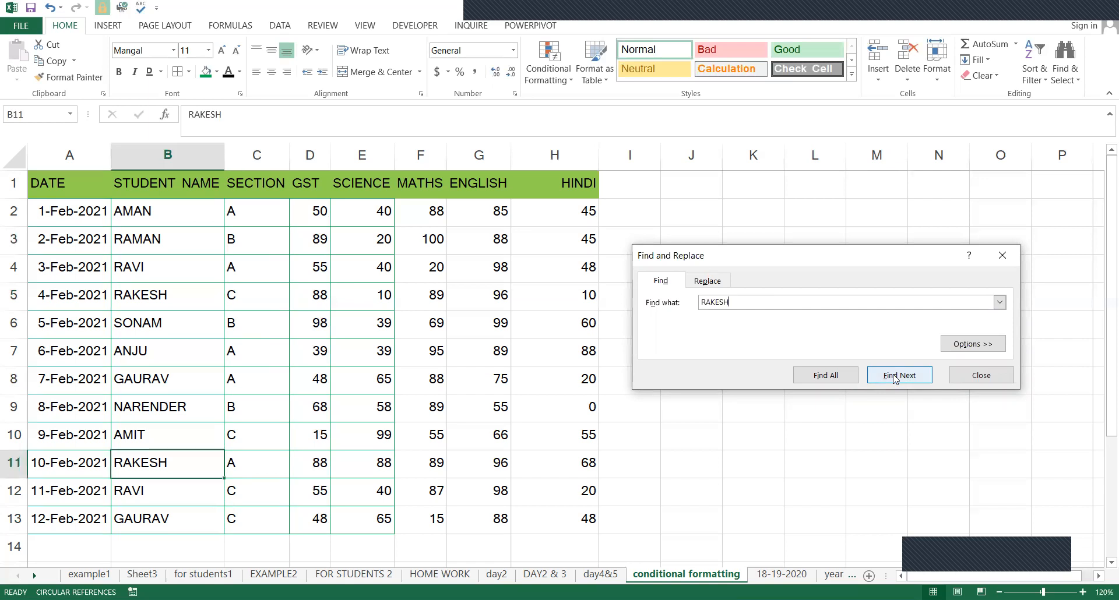
left_click(895, 378)
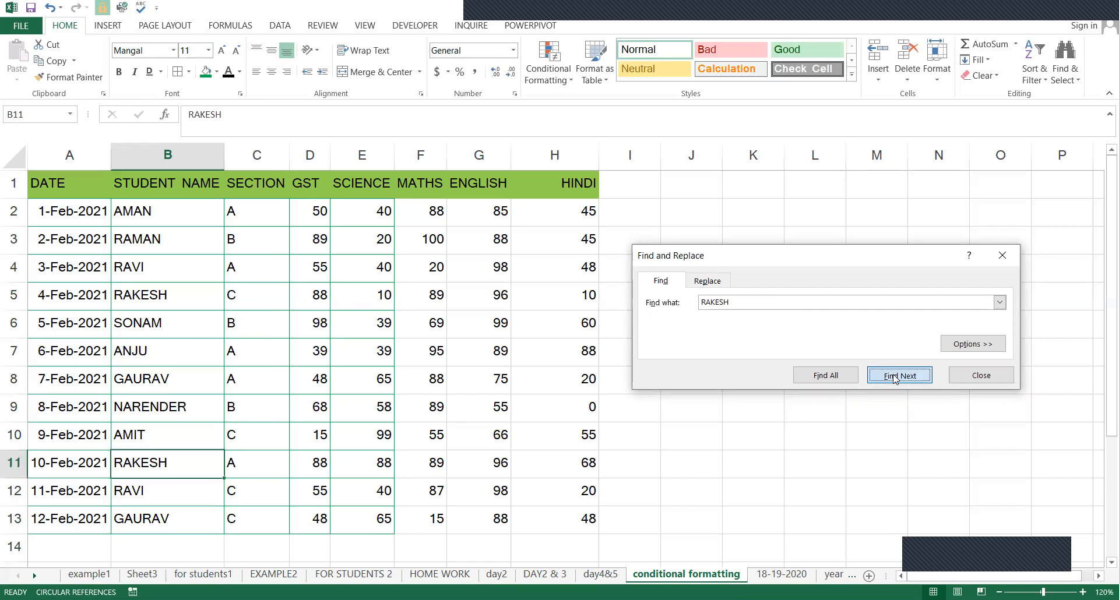
left_click(896, 377)
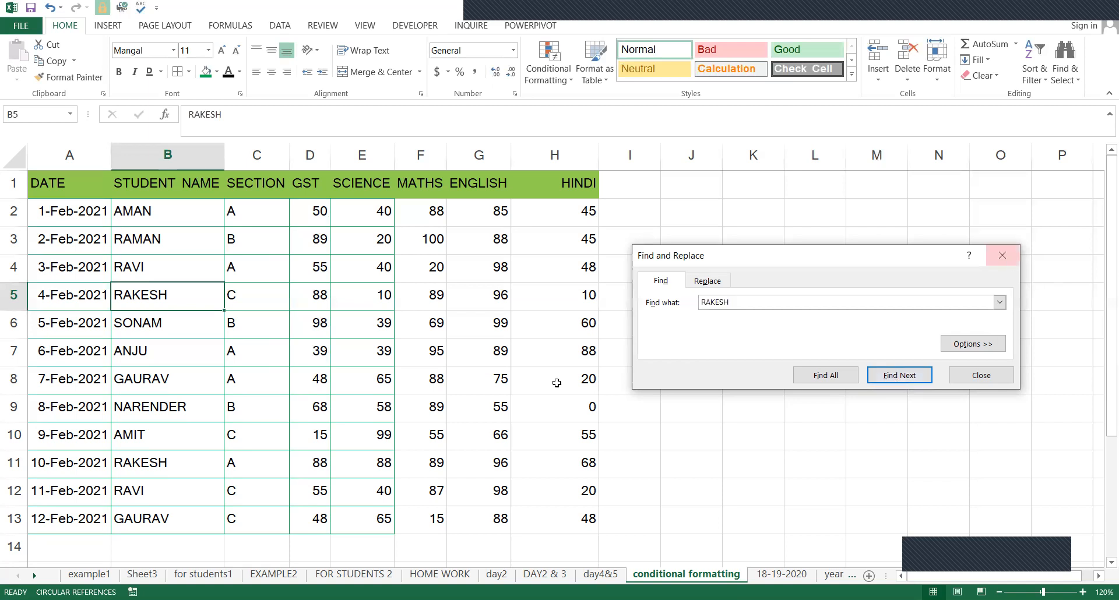
key("Escape")
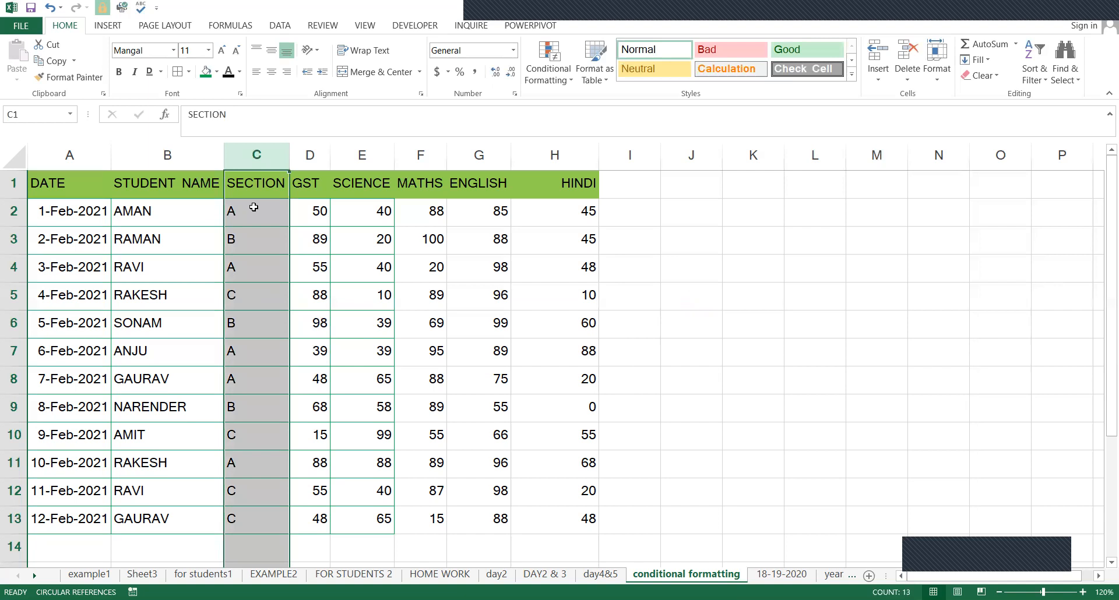
- Set up a Text That Contains highlighting rule for the SECTION column with the text C
left_click(555, 84)
mouse_move(580, 102)
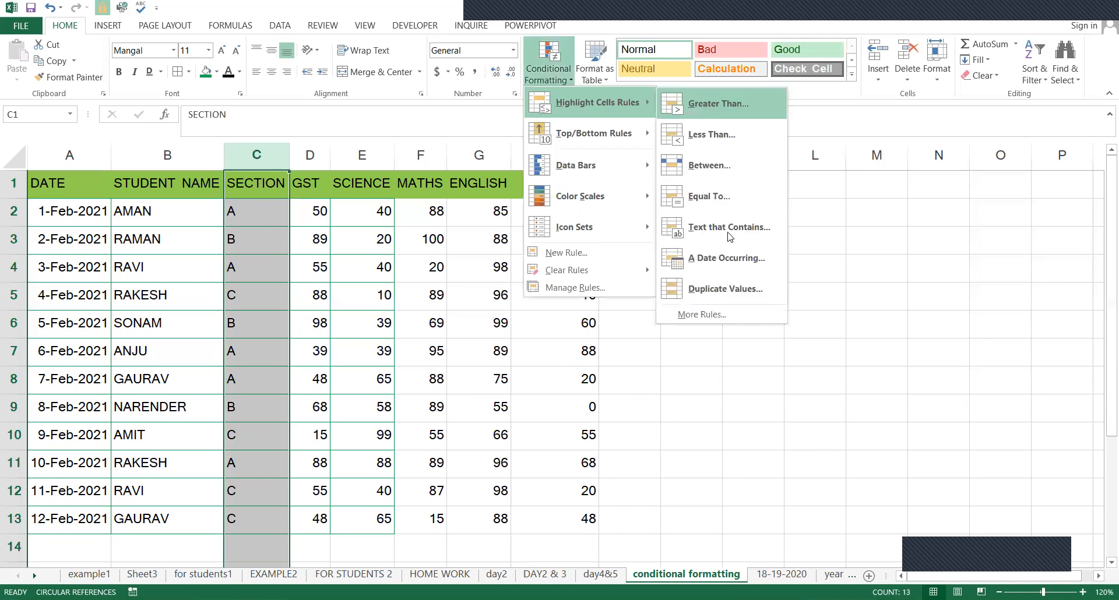
left_click(728, 322)
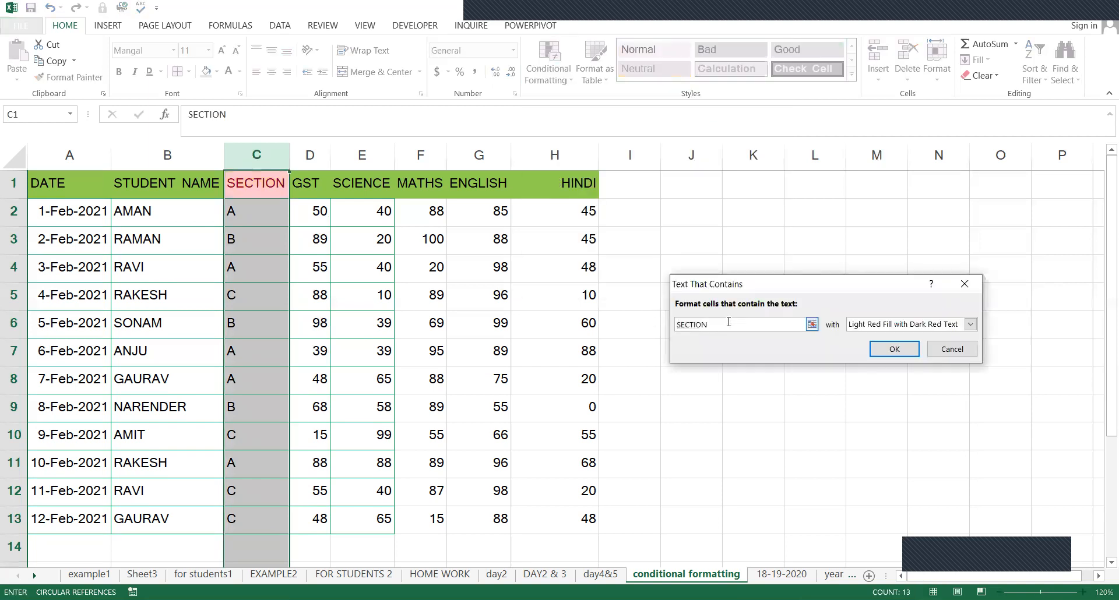
key("ctrl+a")
type("S")
key("BackSpace")
type("C")
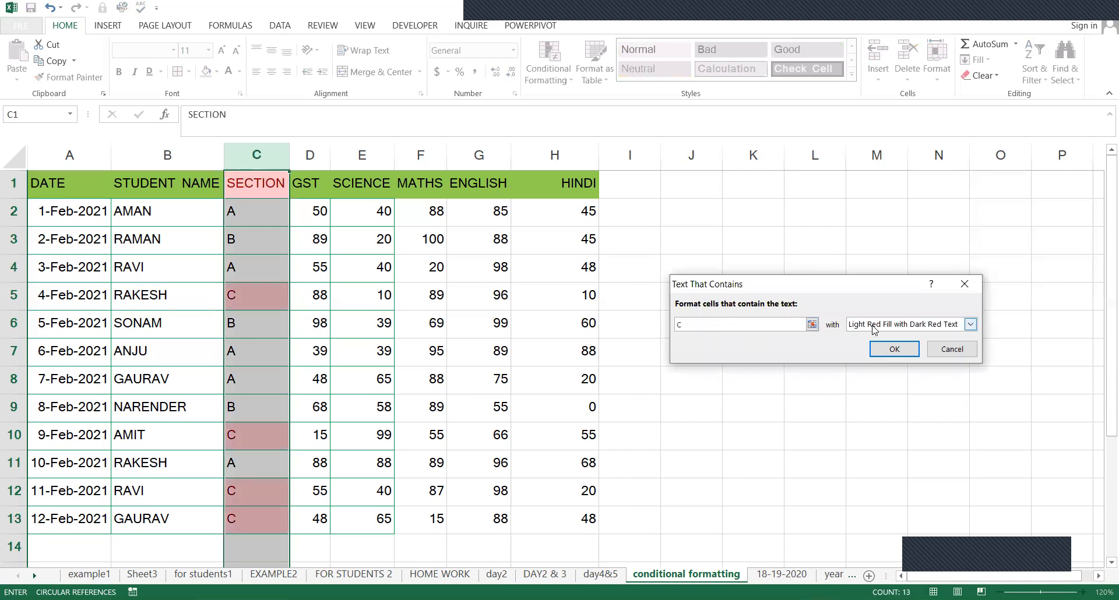
- Give the Text That Contains rule a custom orange fill, apply it and check the SECTION header in C1
left_click(866, 398)
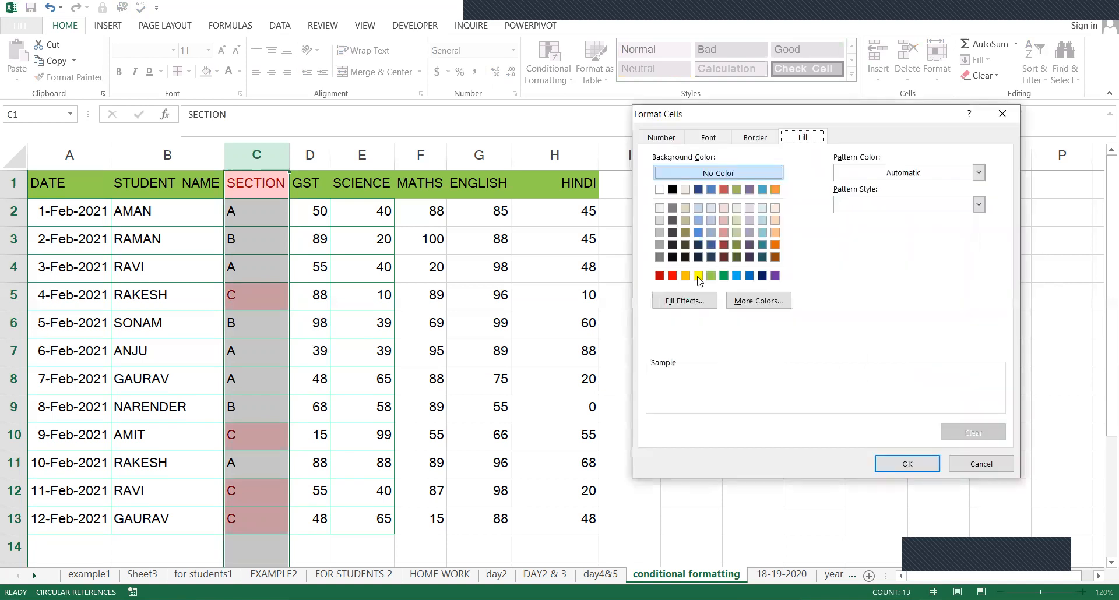
left_click(775, 247)
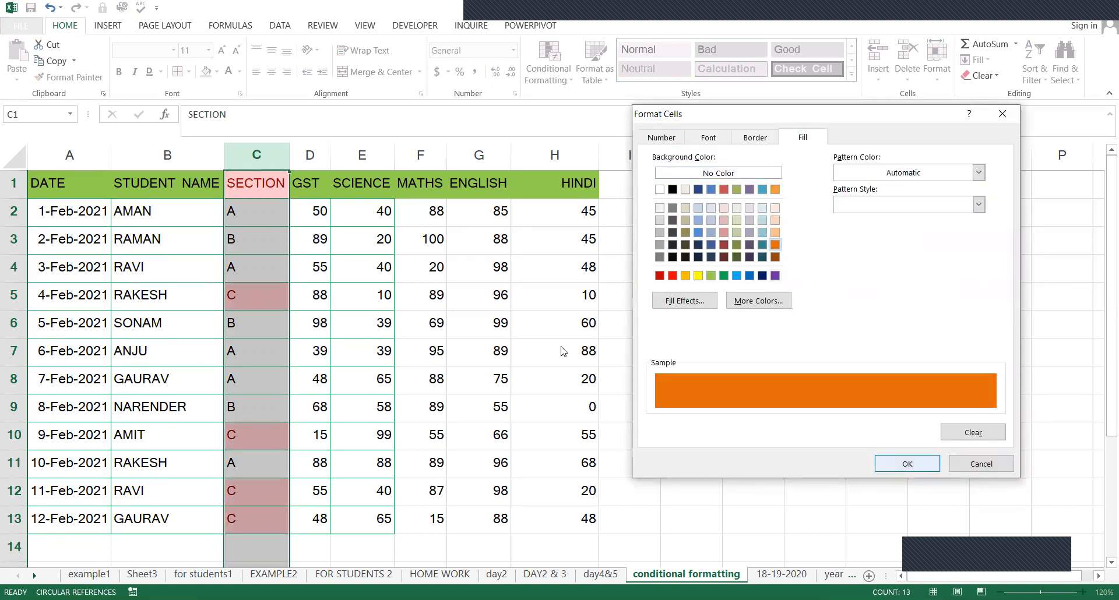
left_click(907, 464)
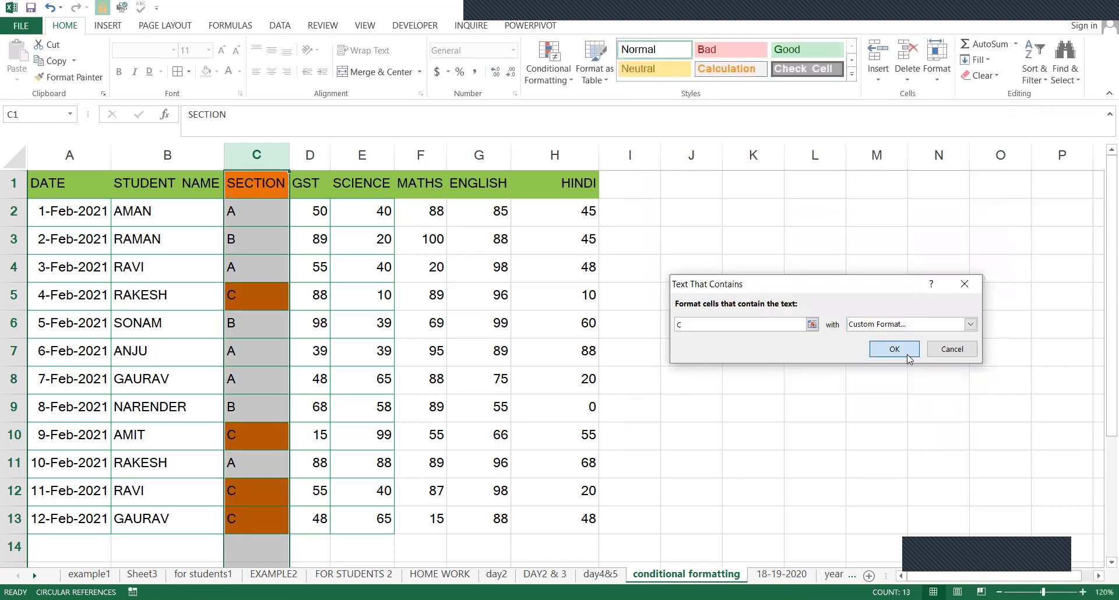
left_click(339, 230)
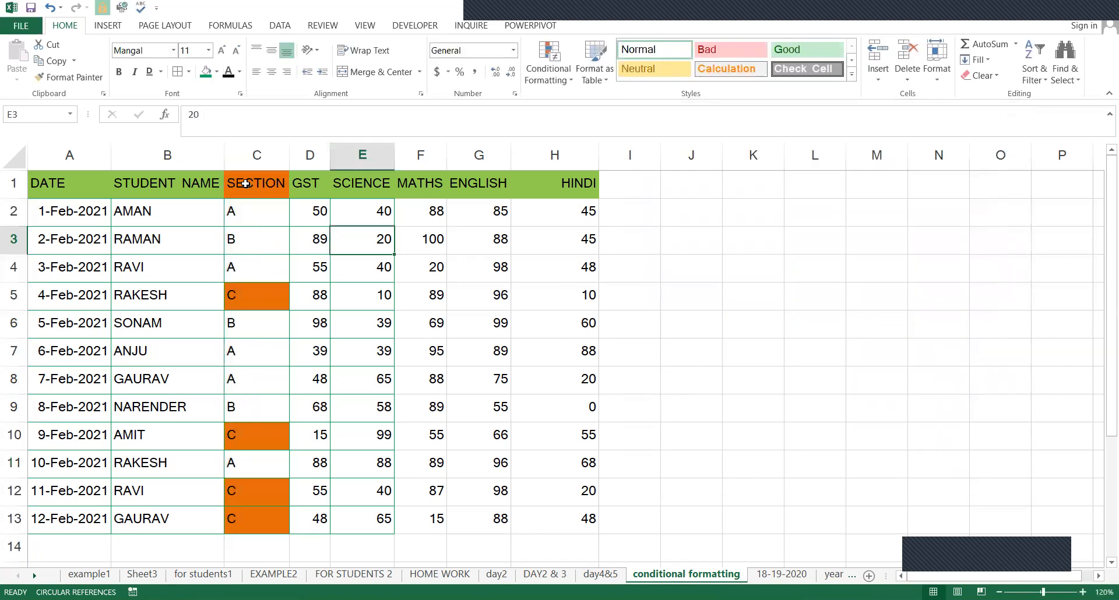
double_click(257, 183)
left_click(334, 208)
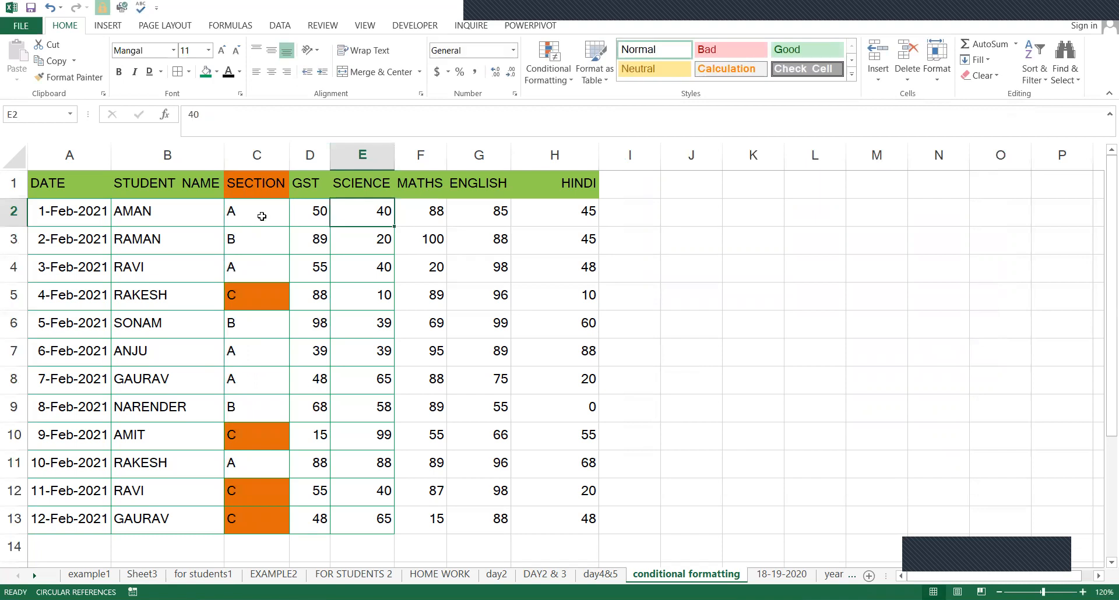
- Check the SECTION column and clear the conditional formatting rules from the entire sheet again
left_click(262, 216)
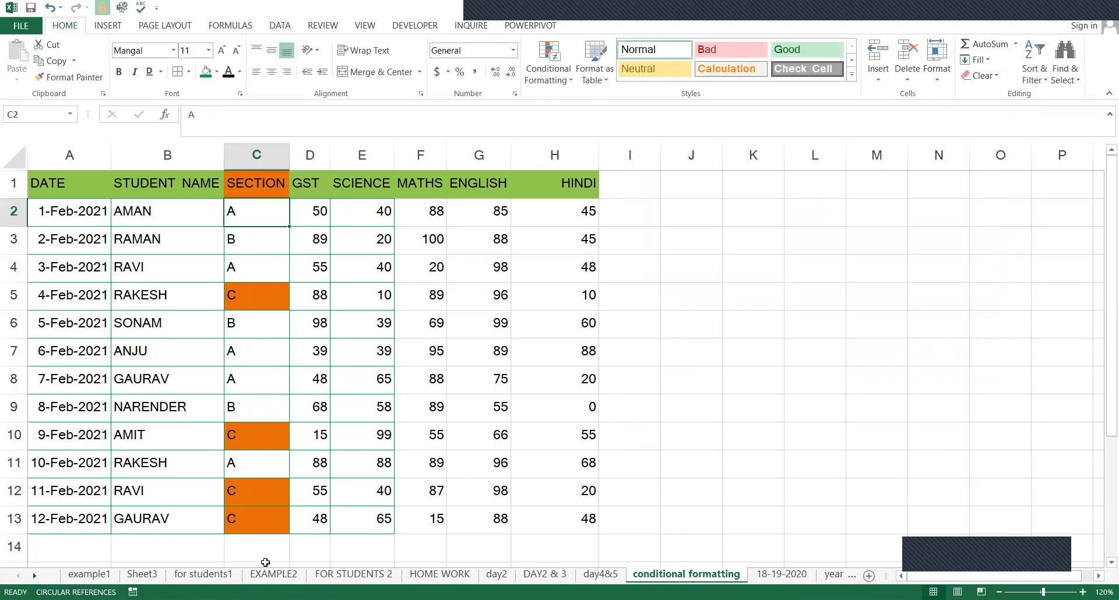
left_click_drag(270, 536, 270, 563)
left_click(271, 154)
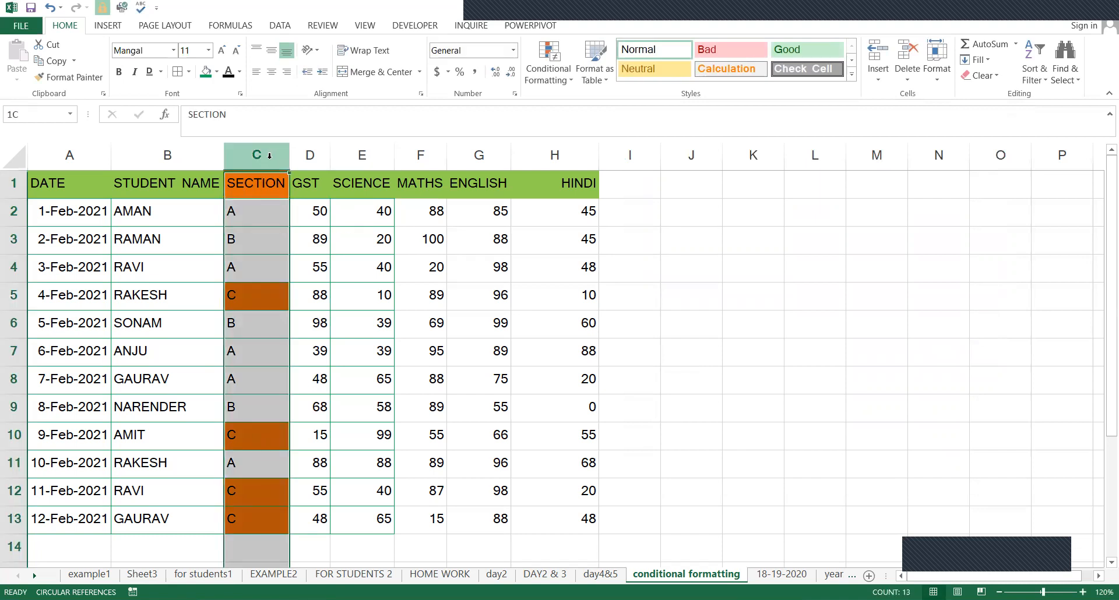
left_click(417, 249)
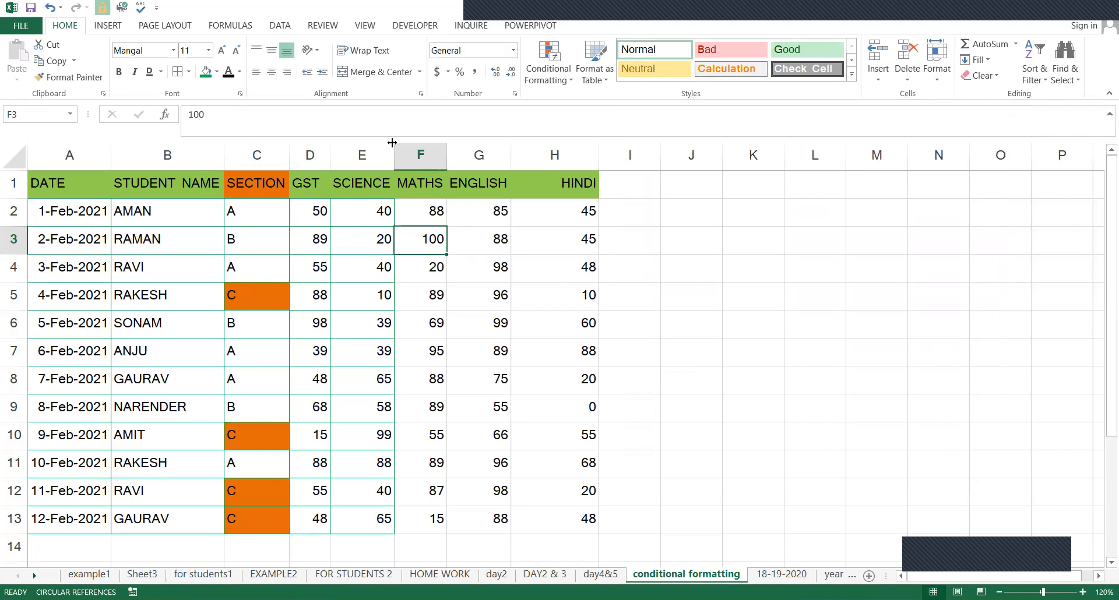
left_click(550, 88)
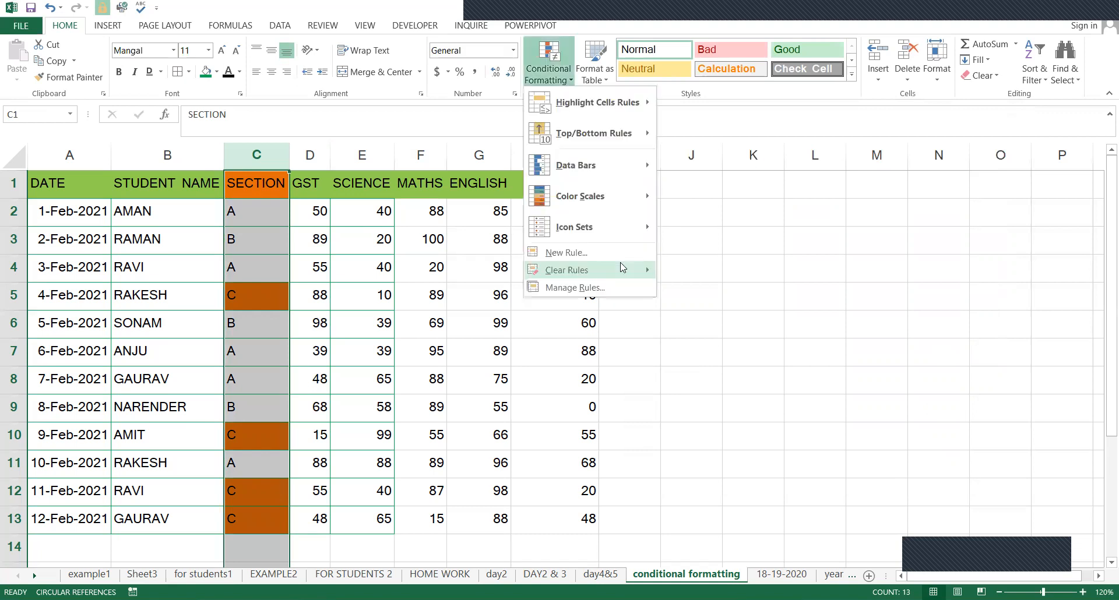
mouse_move(594, 270)
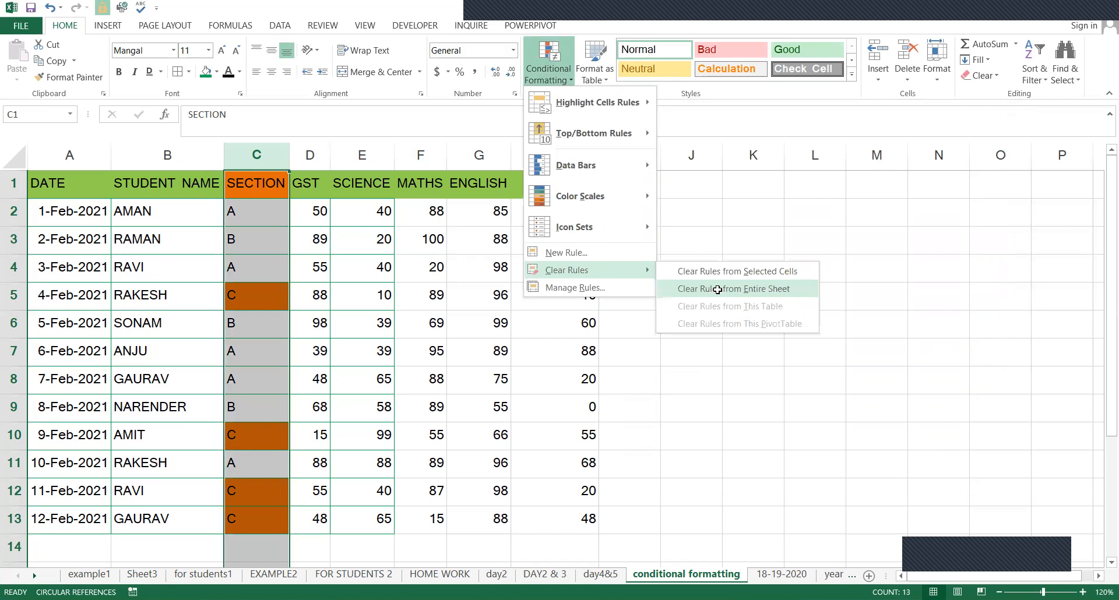
left_click(717, 290)
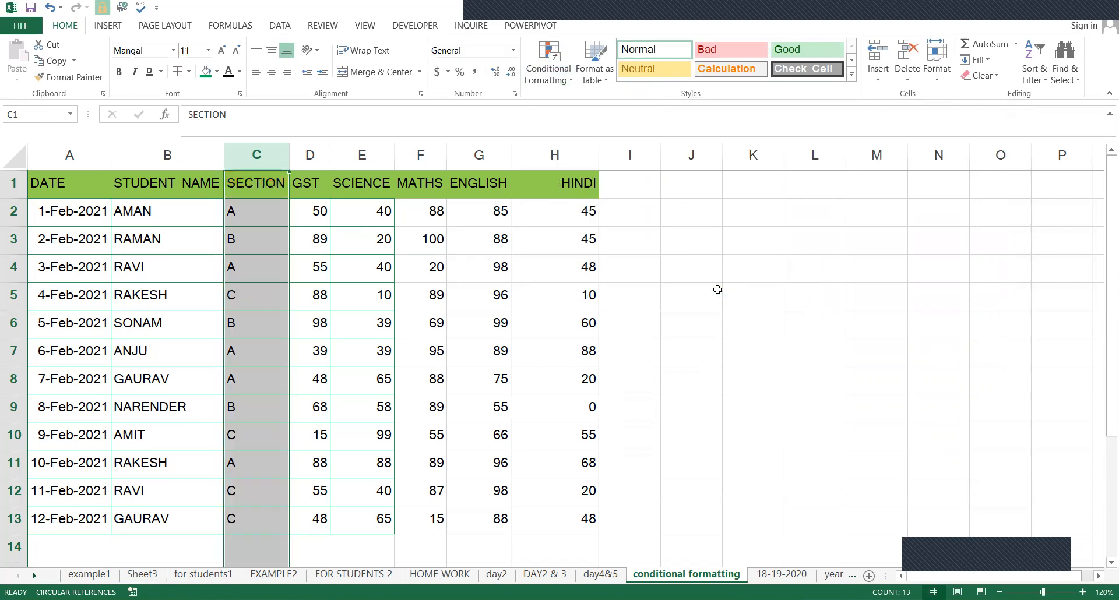
left_click(643, 288)
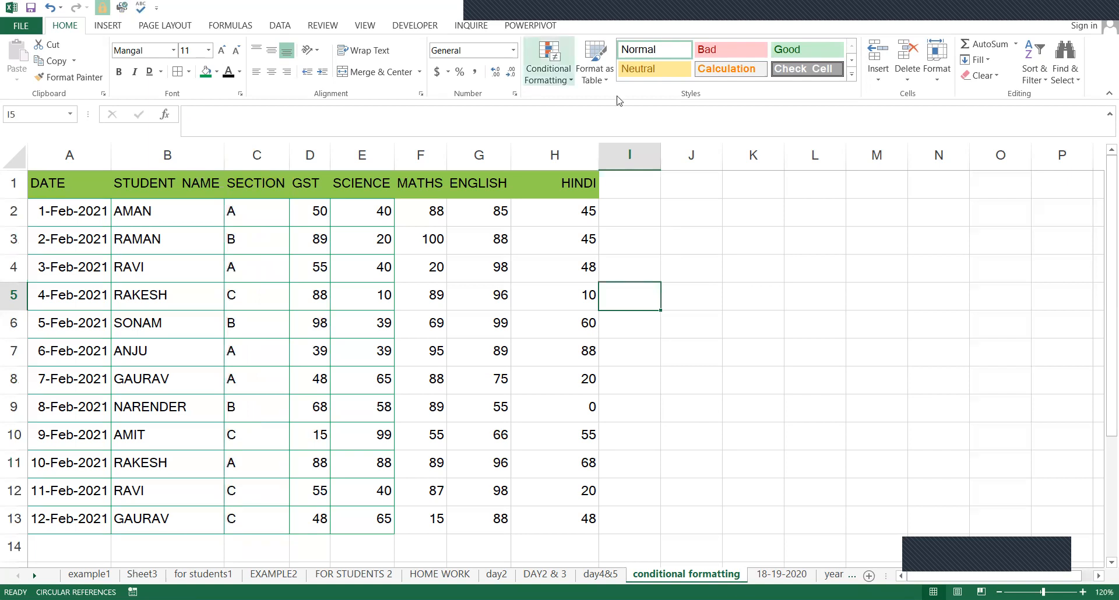
left_click(548, 61)
mouse_move(597, 102)
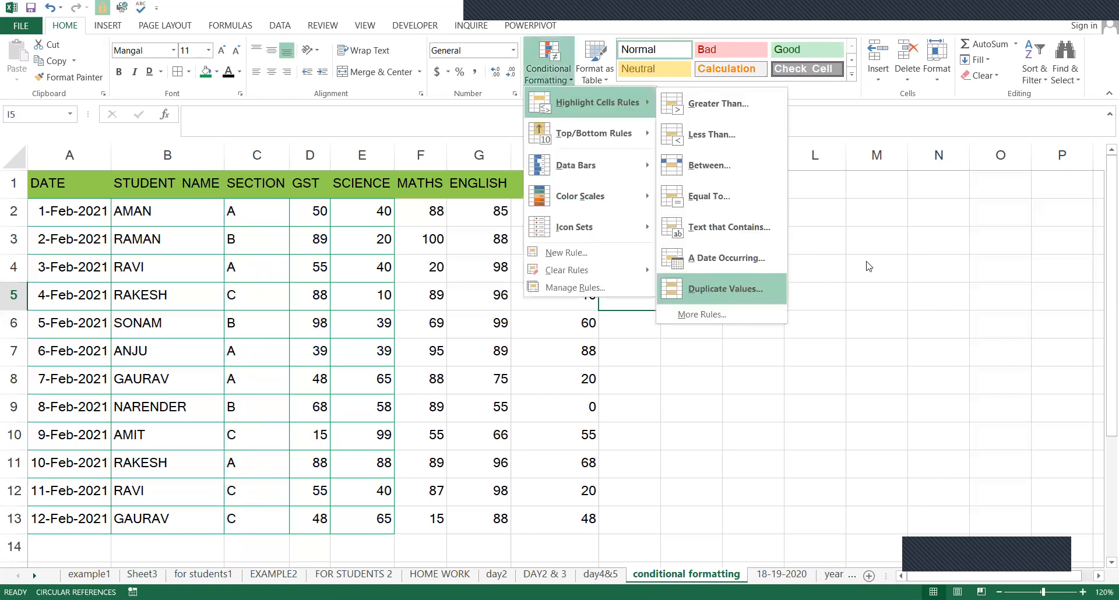
left_click(178, 174)
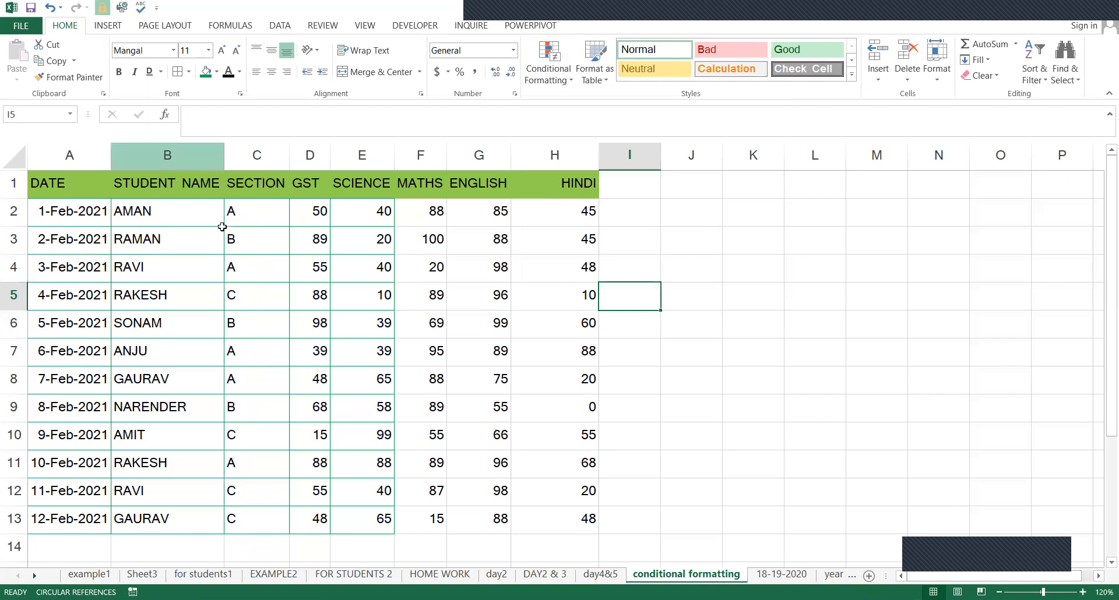
- Add a Duplicate Values highlighting rule to the STUDENT NAME column with a custom red fill
left_click(180, 157)
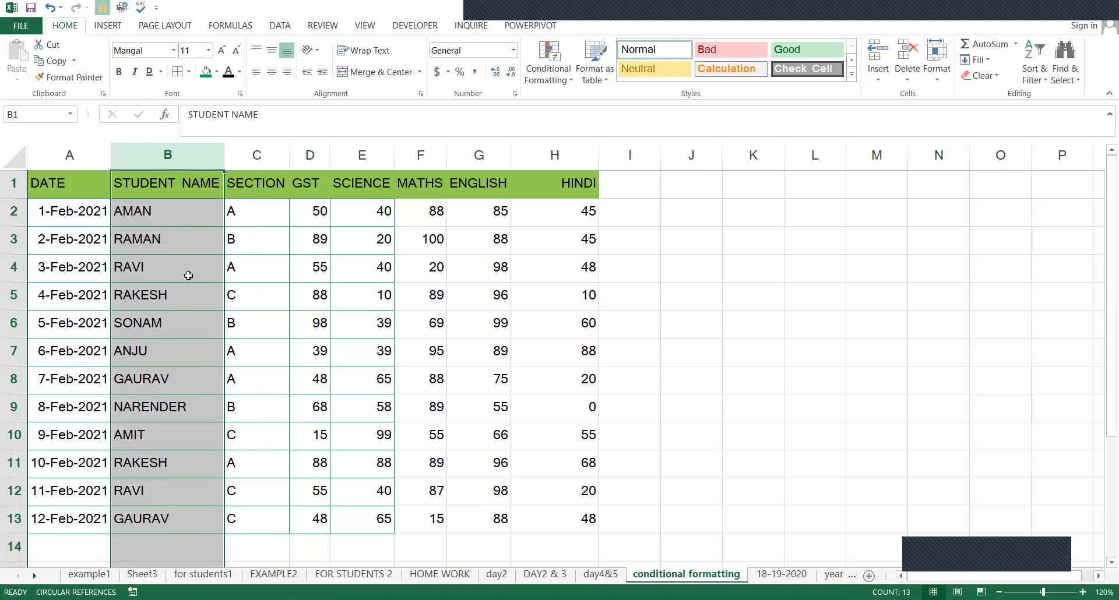
left_click(558, 82)
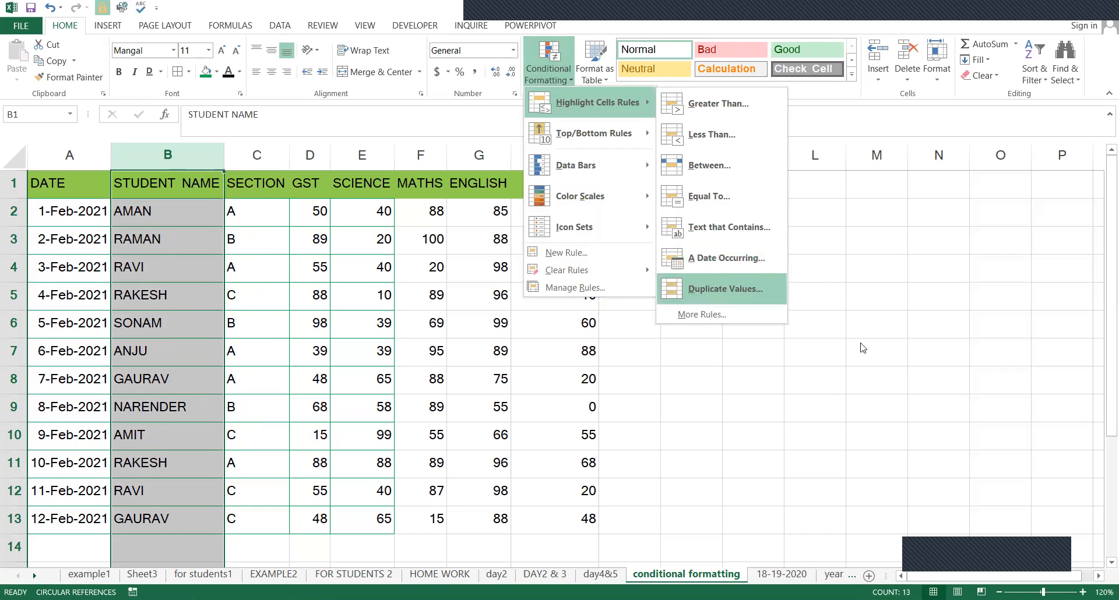
left_click(848, 377)
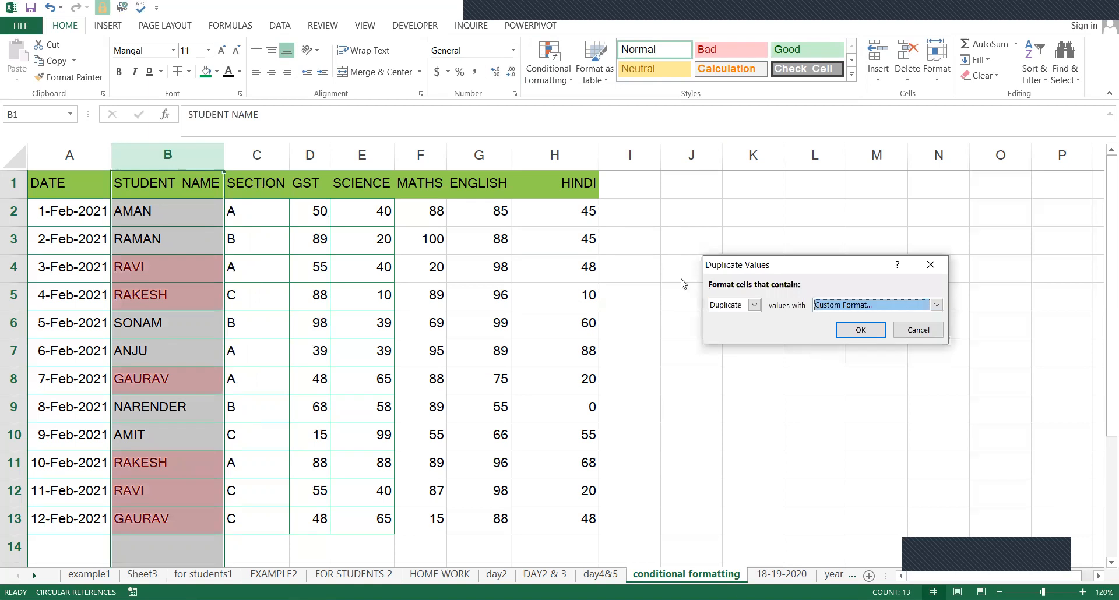
left_click(928, 463)
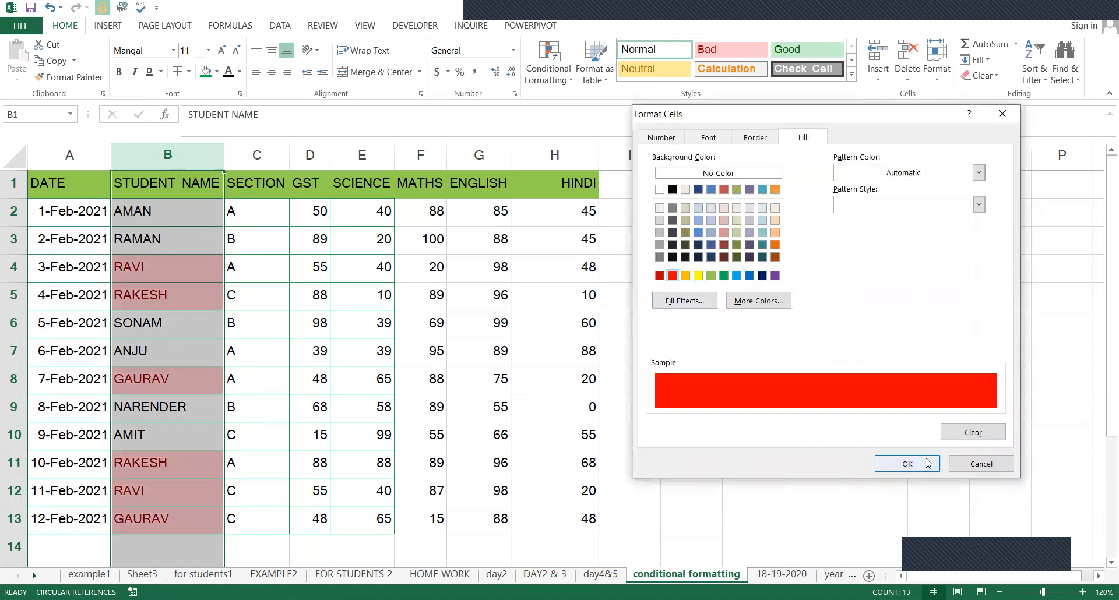
left_click(860, 330)
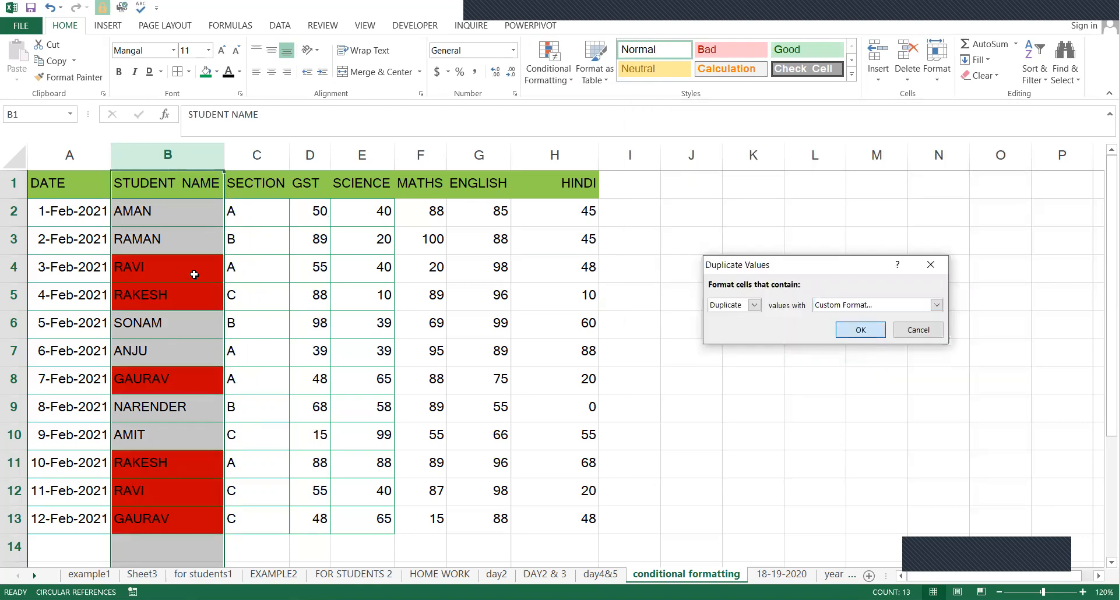
- Compare the highlighted repeated entries in the STUDENT NAME column
left_click(187, 296)
left_click(185, 373)
left_click(182, 280)
left_click(185, 491)
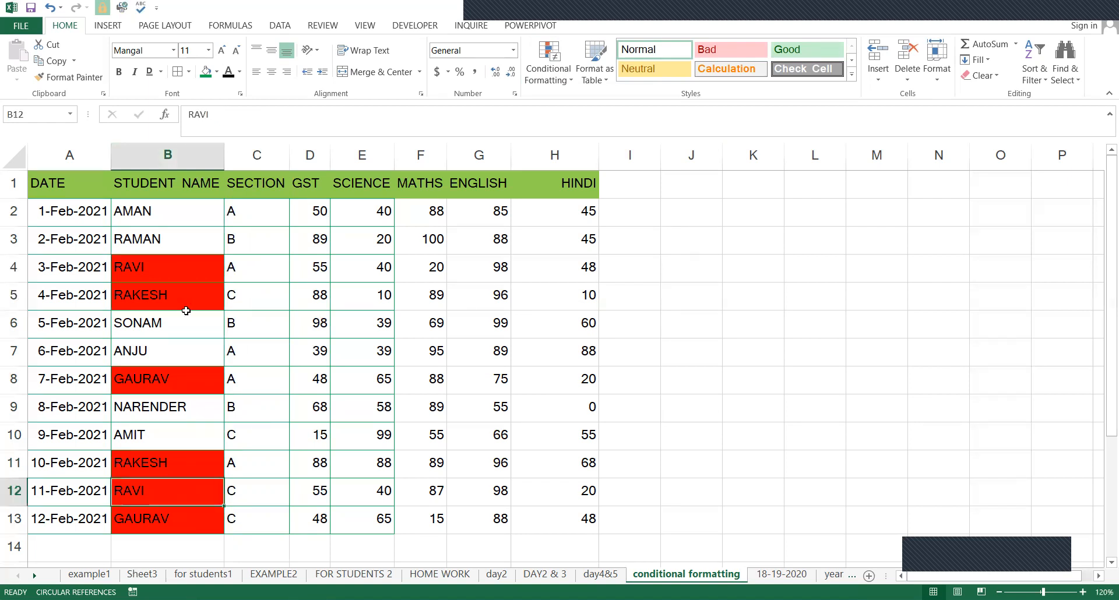
left_click(186, 302)
left_click(186, 463)
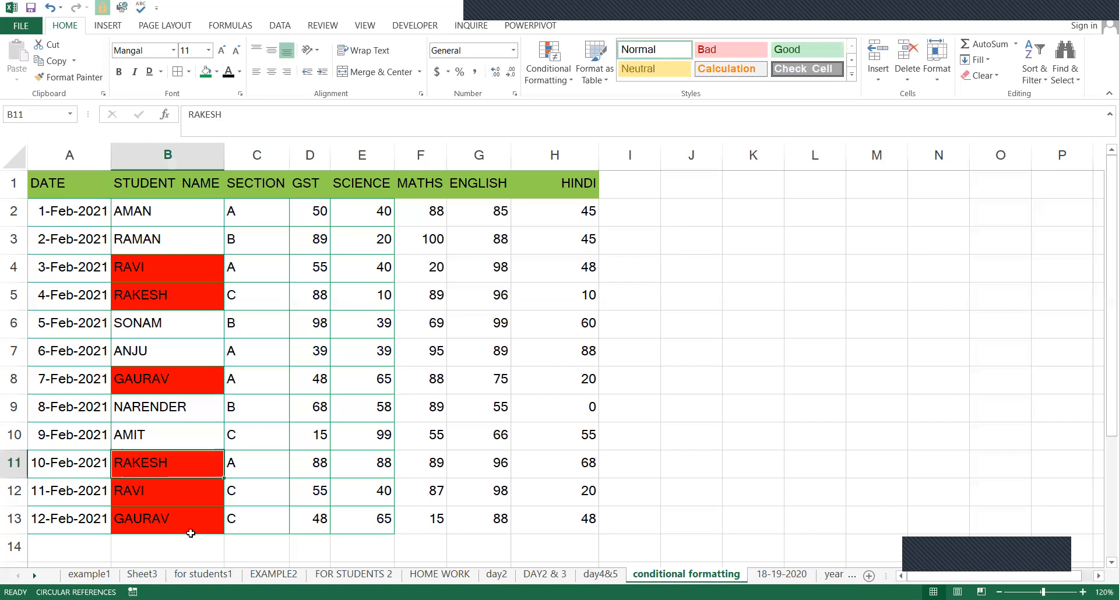
left_click(190, 521)
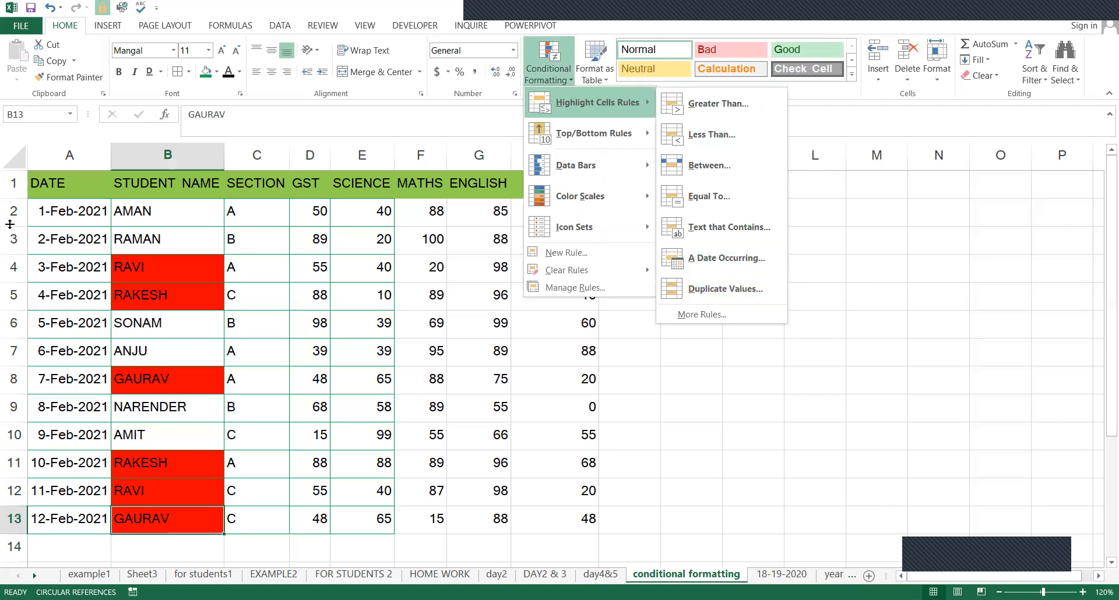
- Start an A Date Occurring highlighting rule for the dates in A2:A13
left_click(62, 209)
left_click(63, 211)
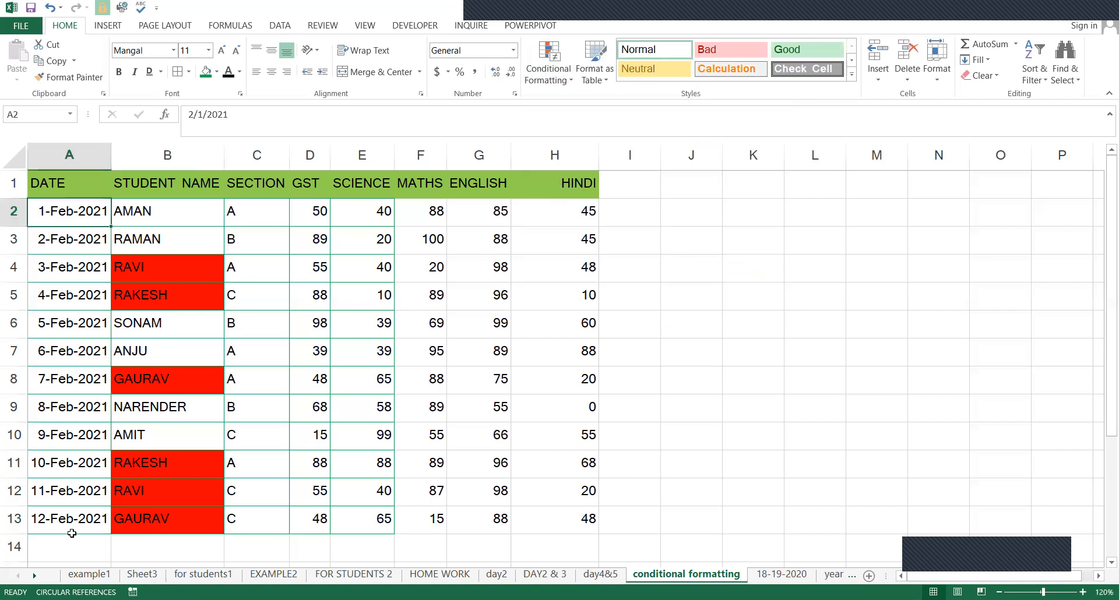
left_click(70, 529, "shift")
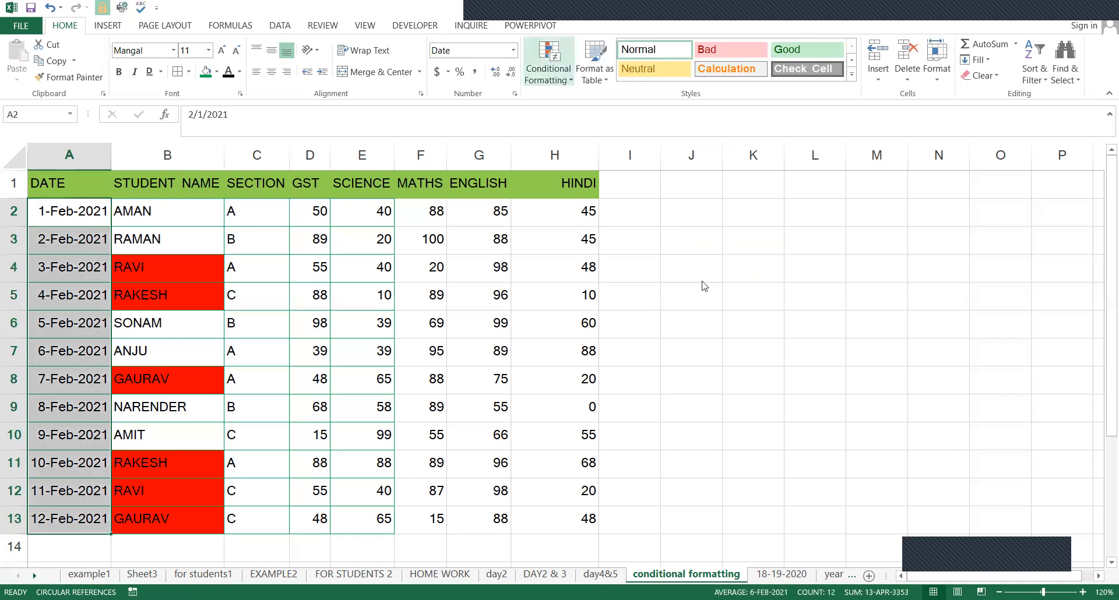
left_click(548, 64)
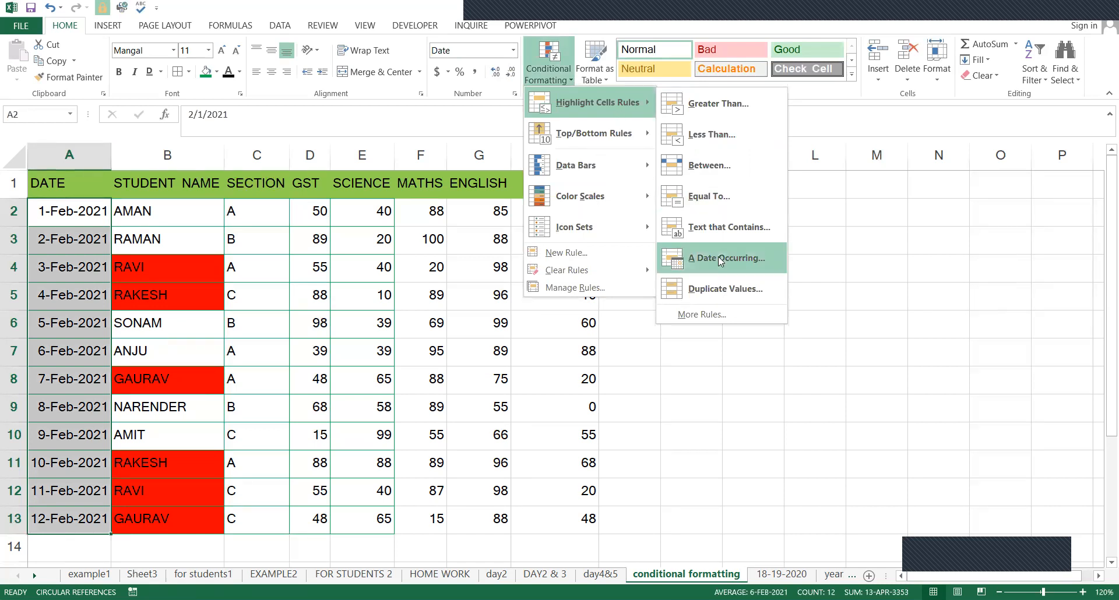
key("Return")
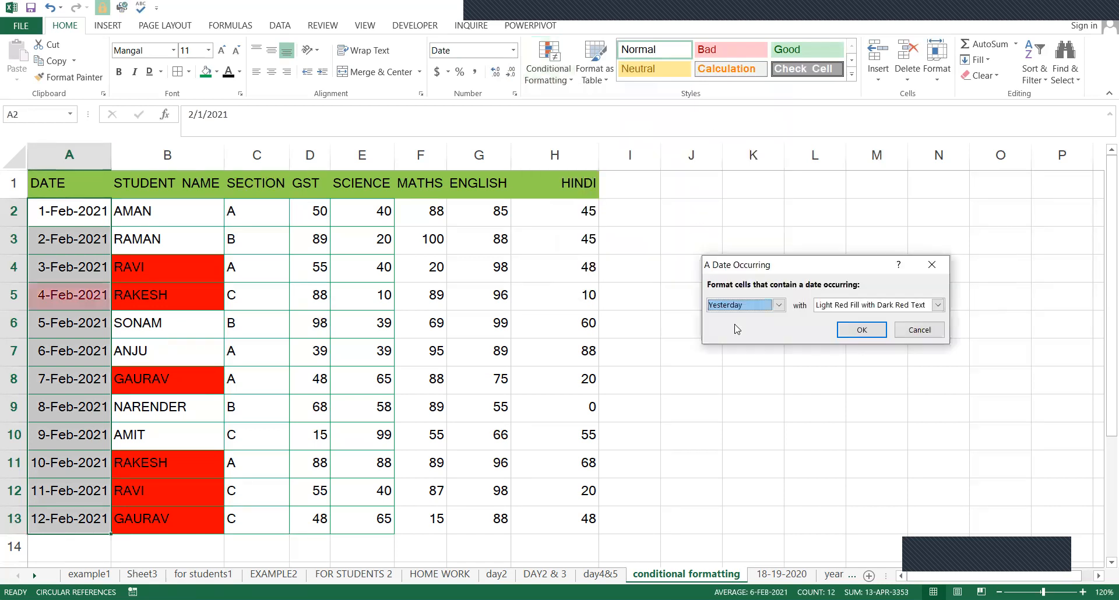
- Preview the date rule with the periods Yesterday, Today, Tomorrow and In the last 7 days
left_click(746, 306)
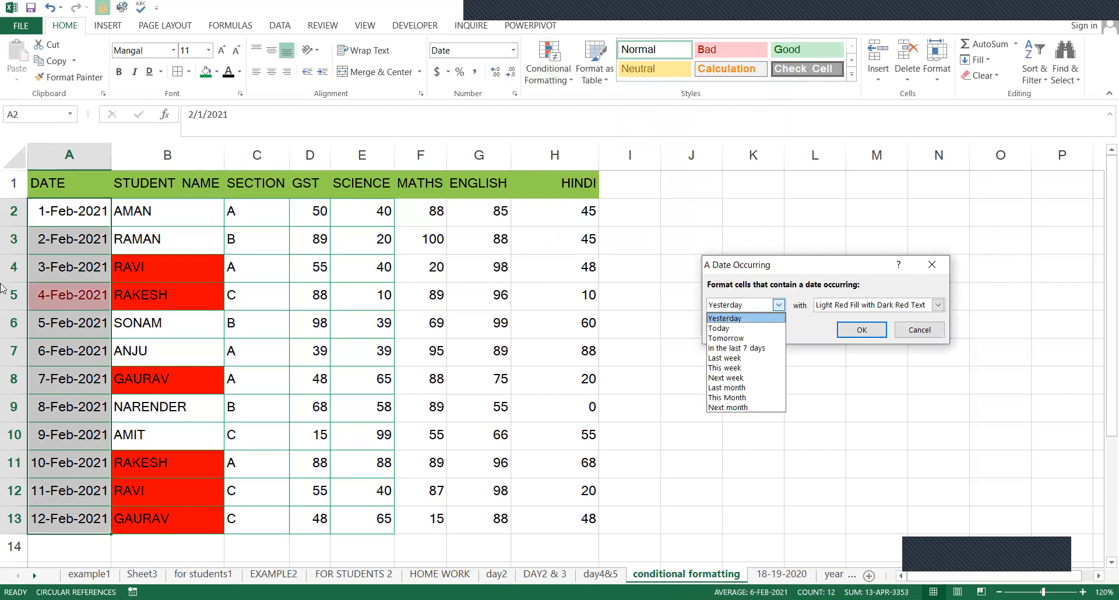
left_click(725, 318)
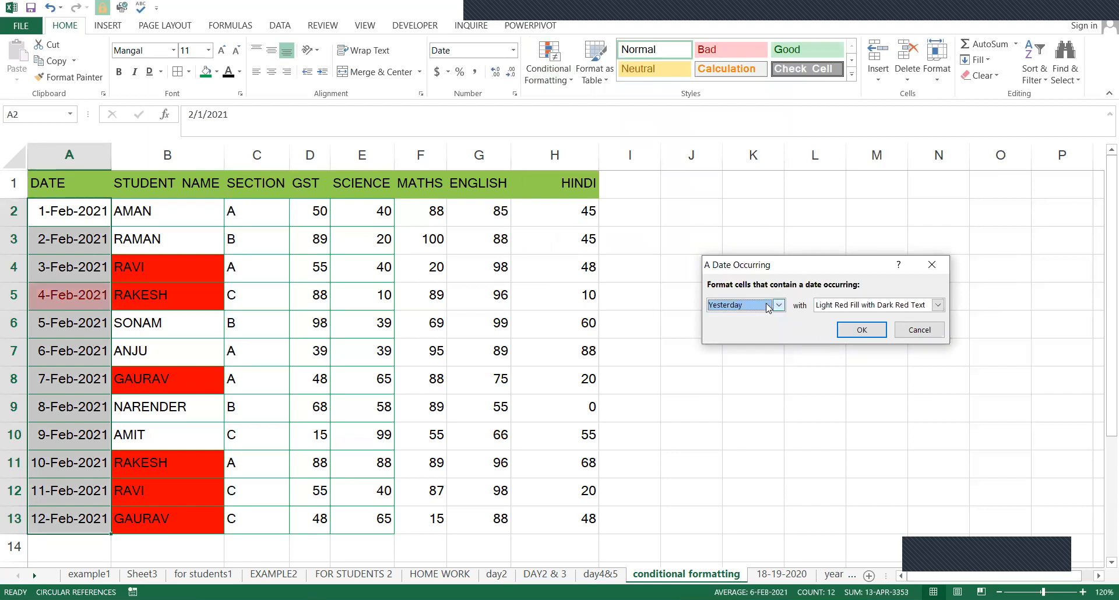
left_click(758, 306)
left_click(718, 328)
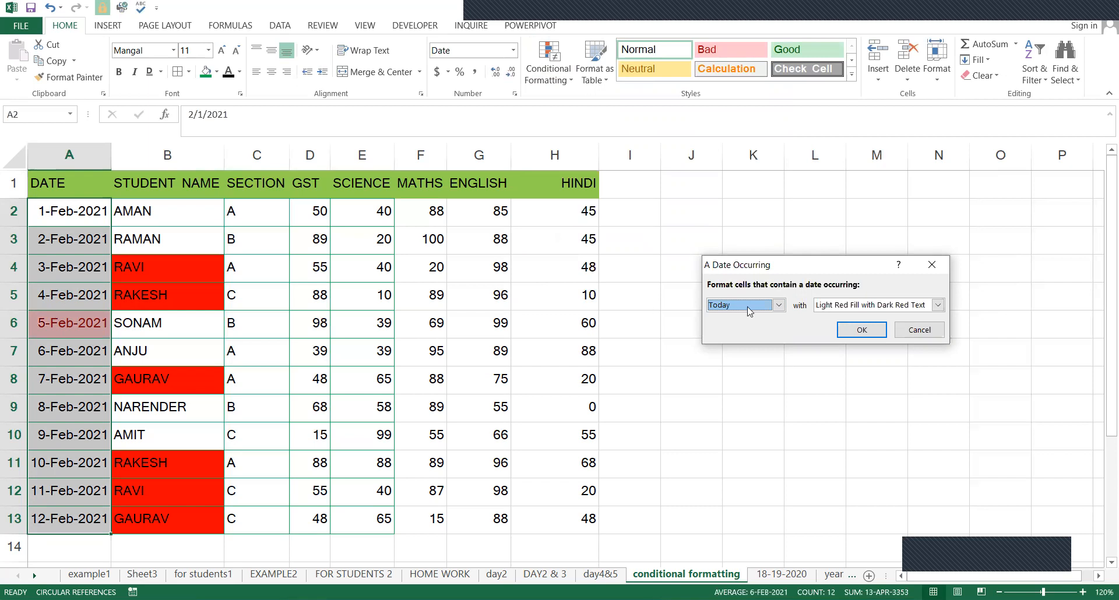
left_click(751, 306)
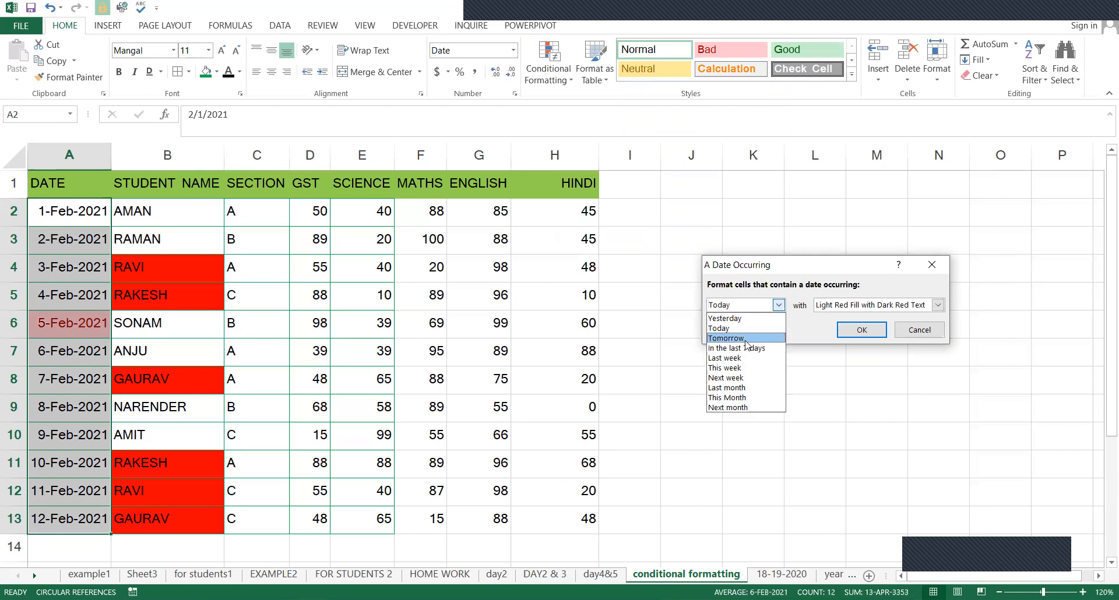
left_click(748, 338)
left_click(757, 306)
left_click(767, 347)
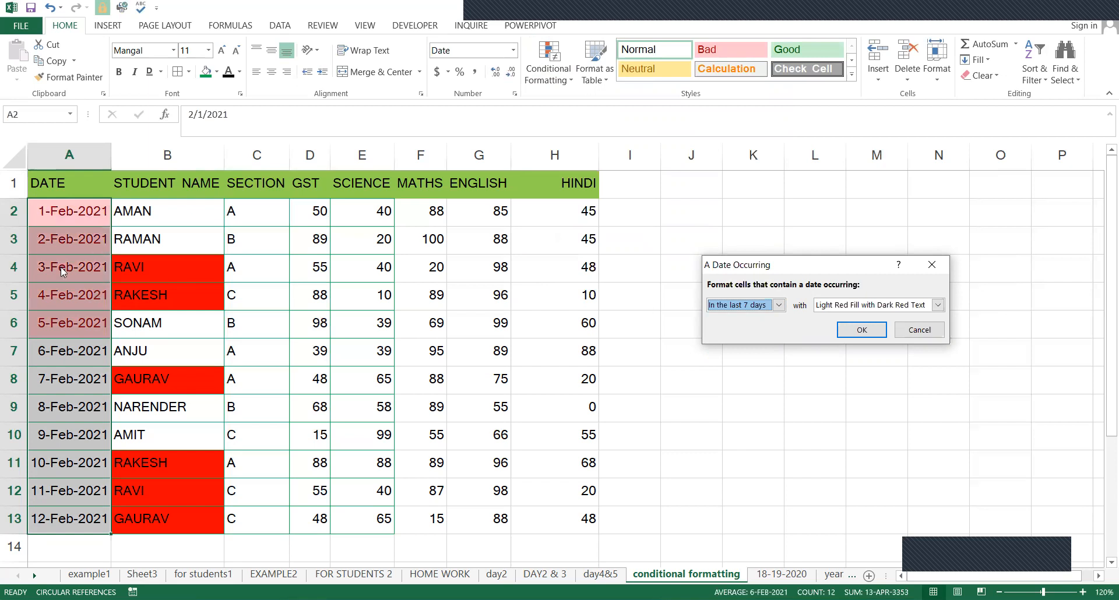
- Set the date rule's period to Next week and apply it with Light Red Fill with Dark Red Text
left_click(741, 305)
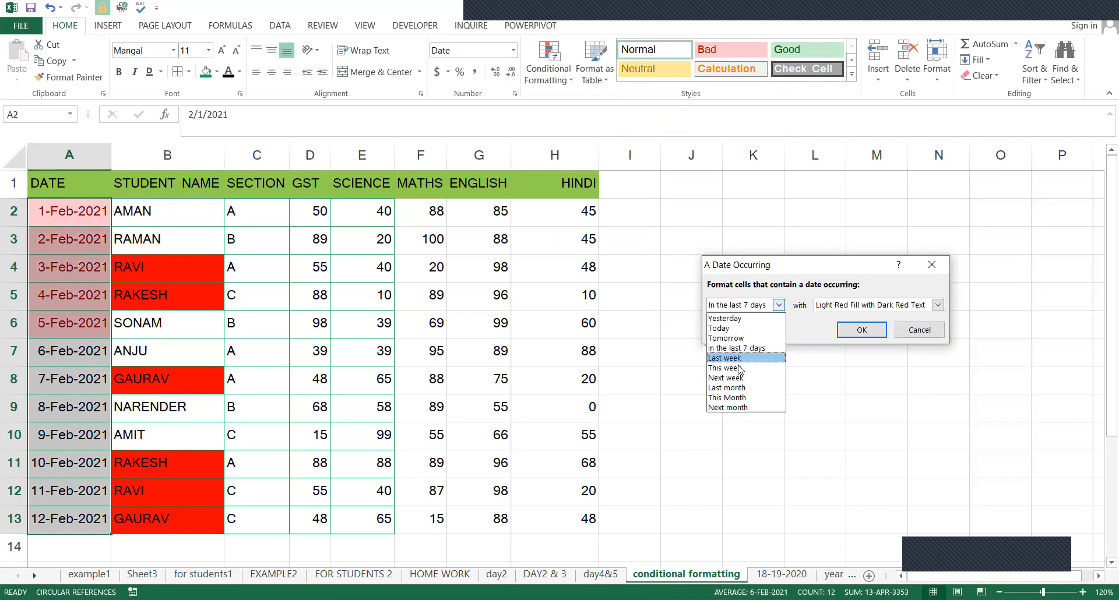
left_click(735, 378)
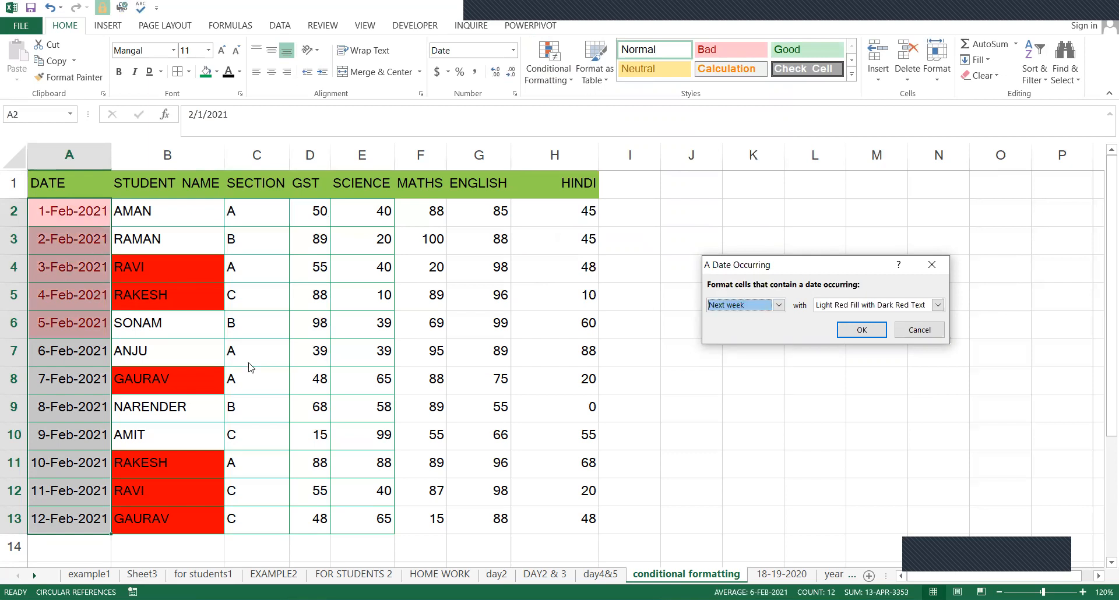
left_click(870, 331)
left_click(273, 317)
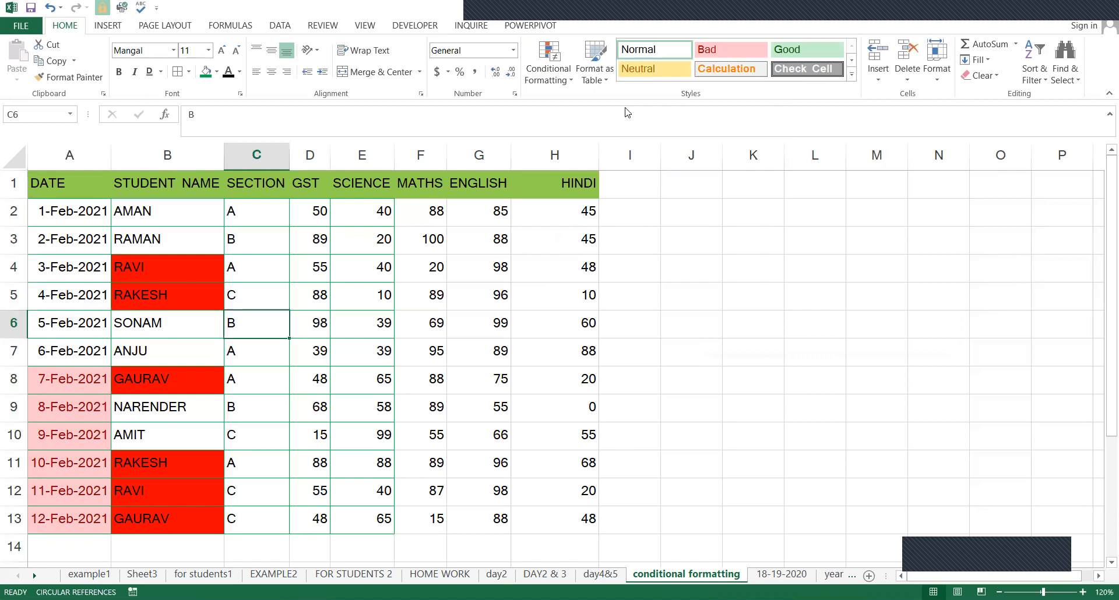
- Look through the Highlight Cells and Top/Bottom conditional formatting rules, and examine the student marks table on the DAY2 & 3 sheet
left_click(548, 69)
mouse_move(627, 110)
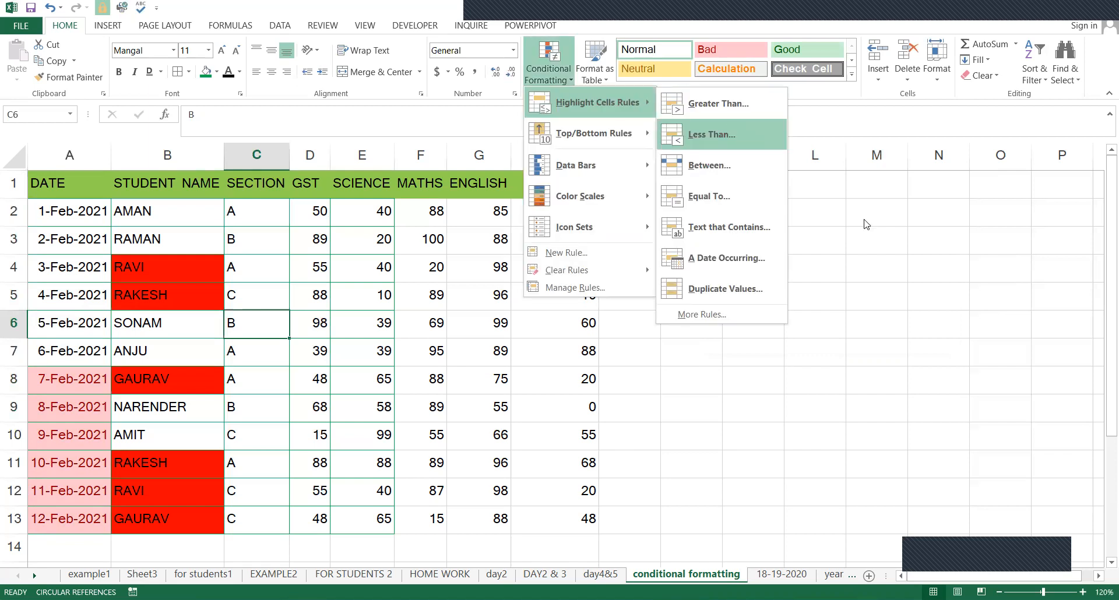
key("Escape")
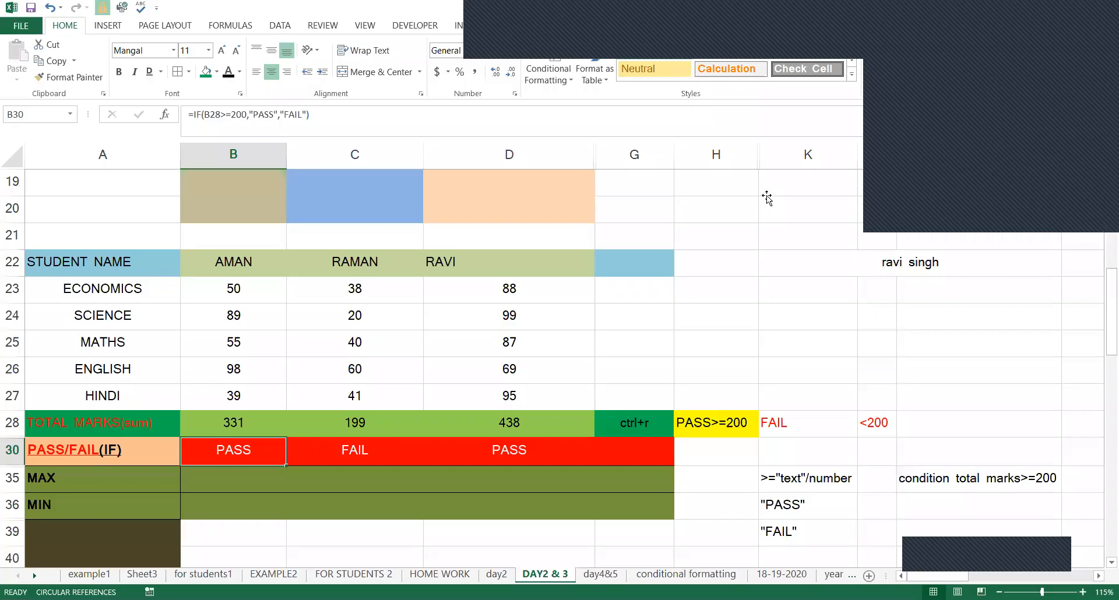
left_click(767, 194)
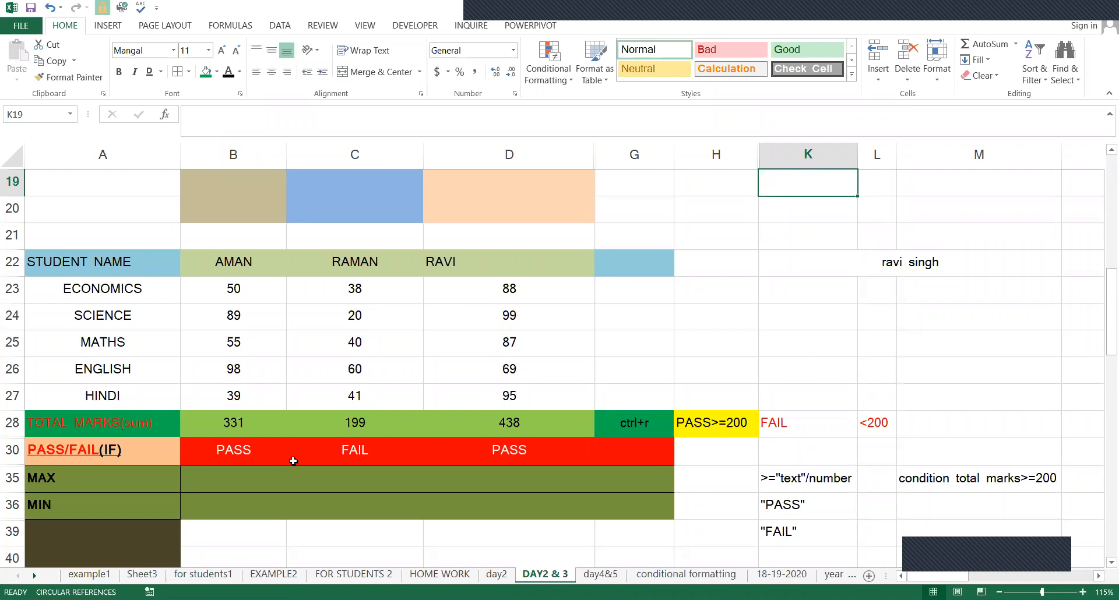
left_click(235, 478)
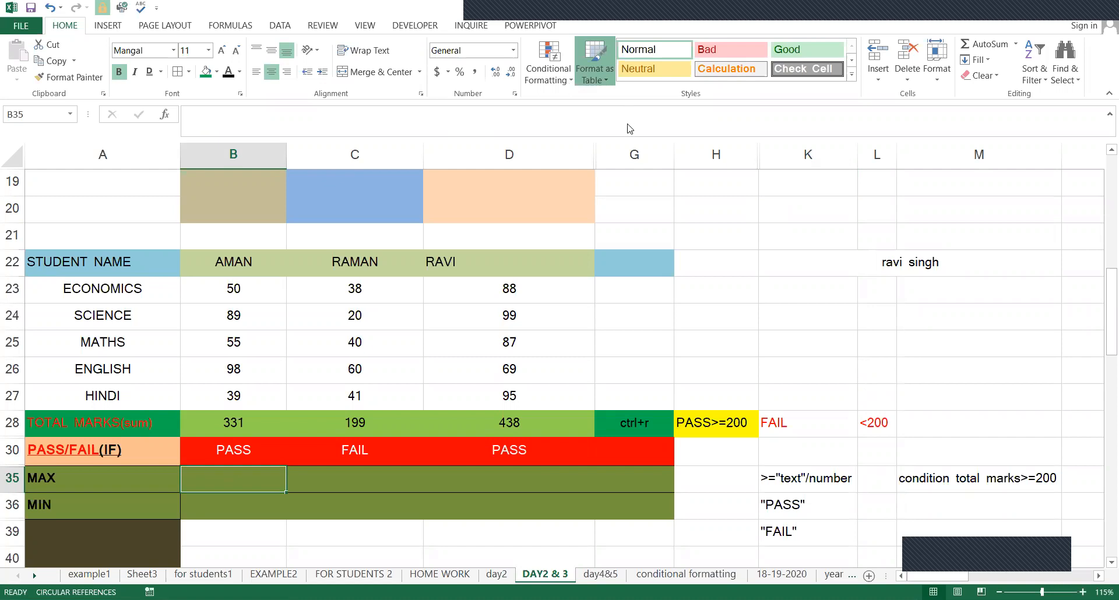
left_click(549, 69)
mouse_move(628, 124)
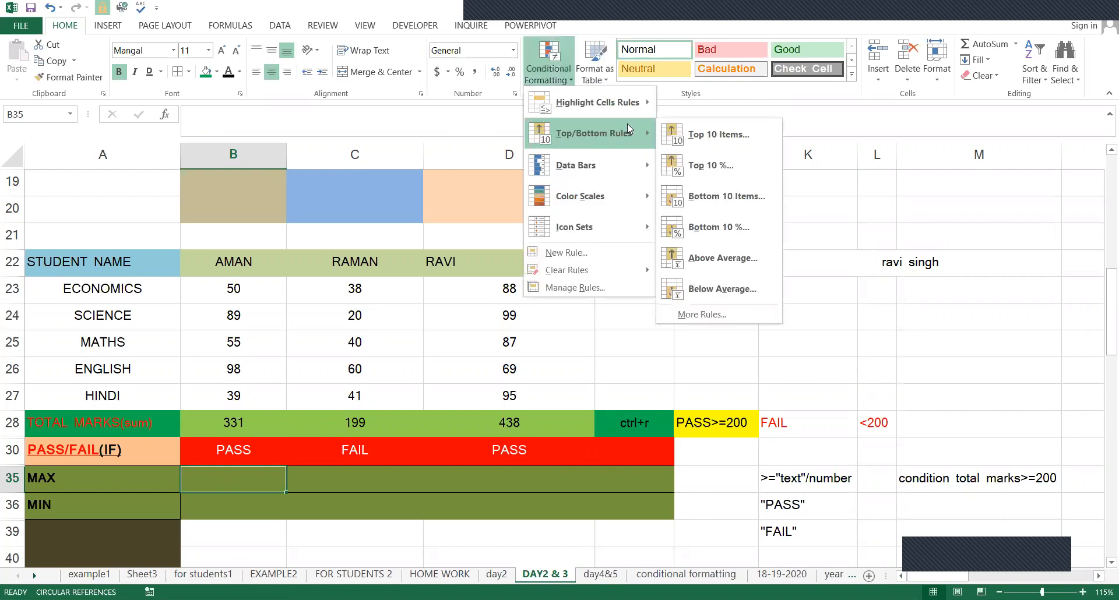
left_click(293, 450)
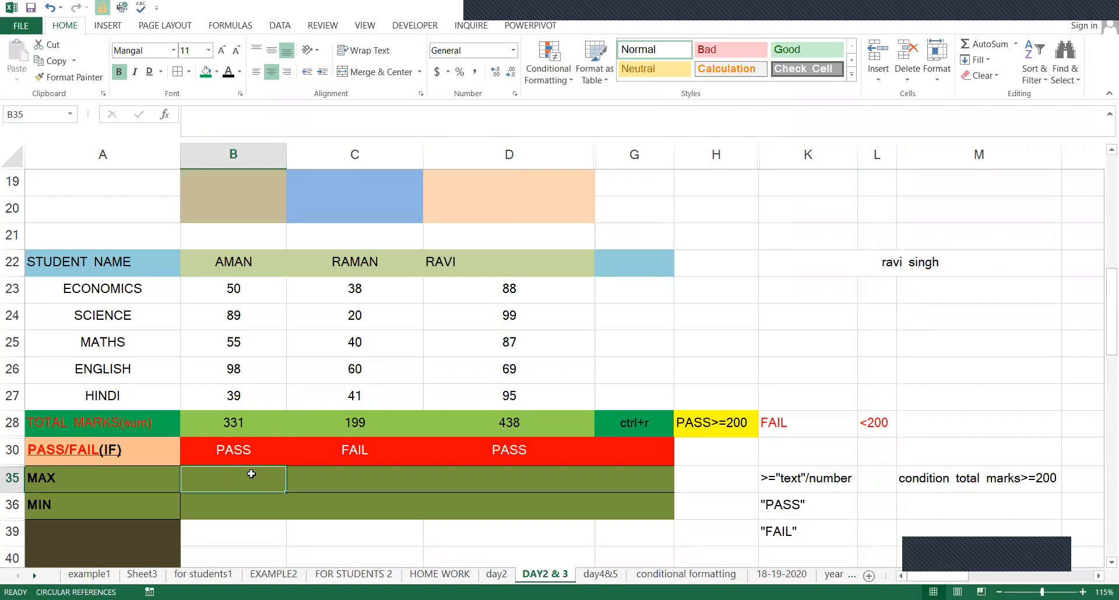
- Delete the MAX and MIN labels in A35:A36 and enter the label AVERAGE in A35
left_click(116, 483)
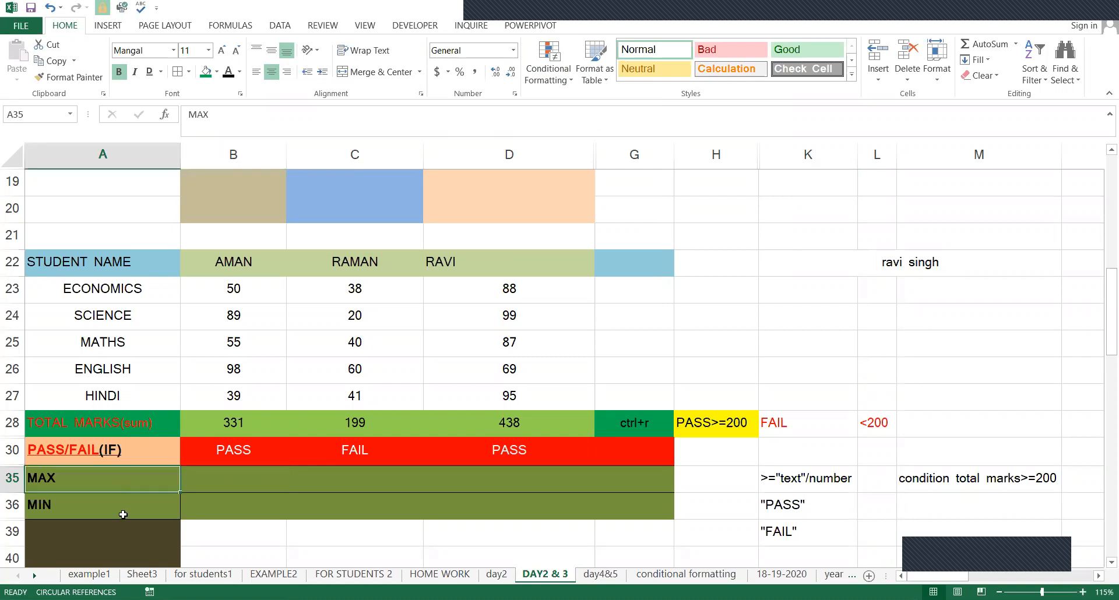
left_click(120, 514, "shift")
key("Delete")
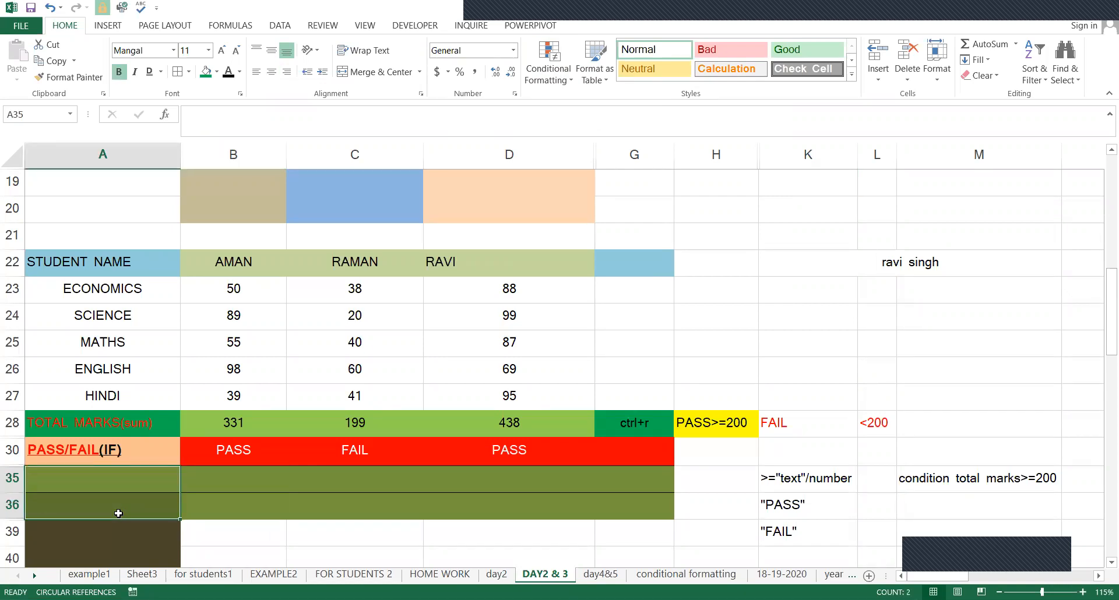
key("shift+Up")
type("AV")
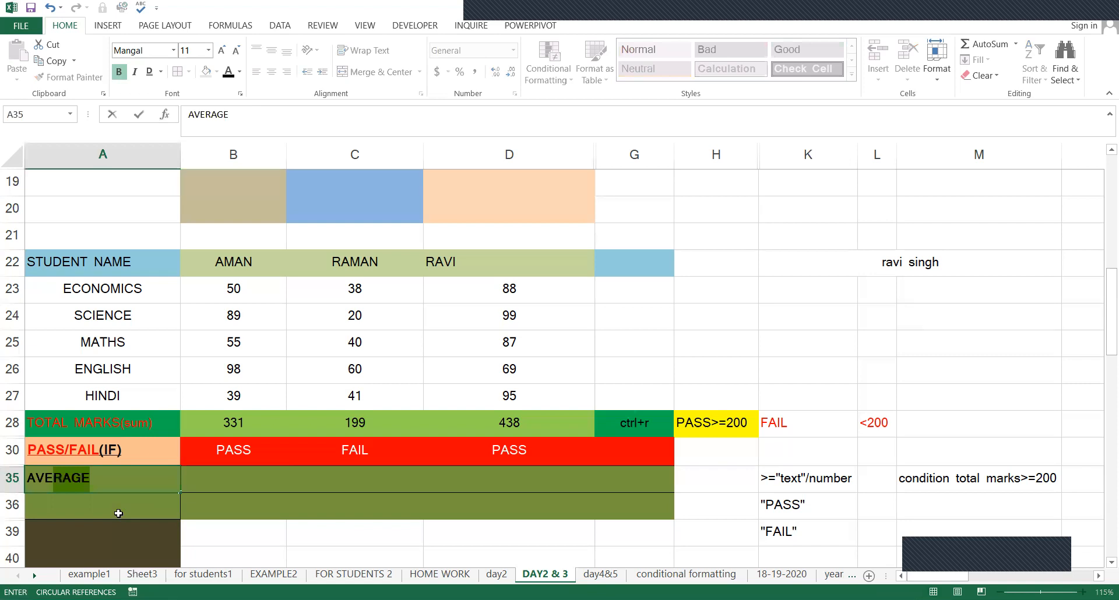
key("Return")
- Enter a SUM formula over the marks B23:B27 in B35 of the AVERAGE row
key("Up")
key("Right")
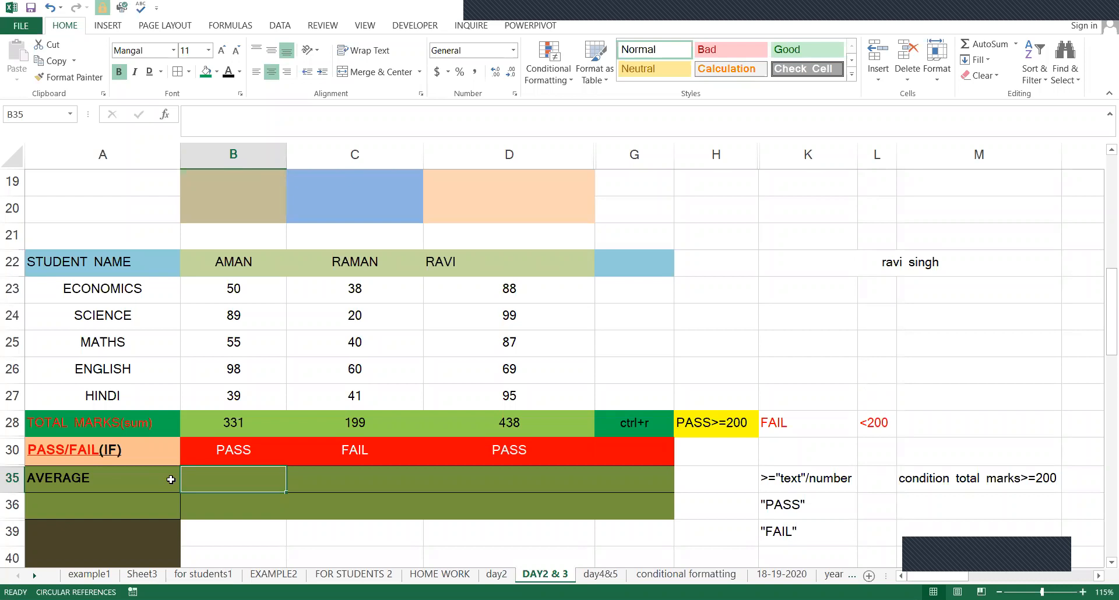
type("=")
key("Escape")
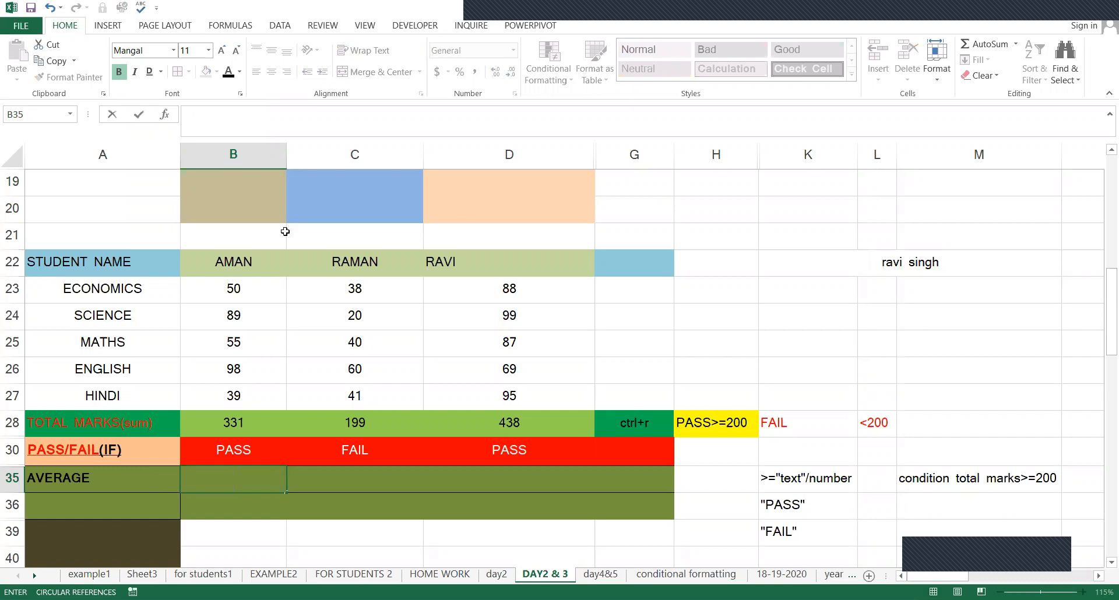
type("=SUM(")
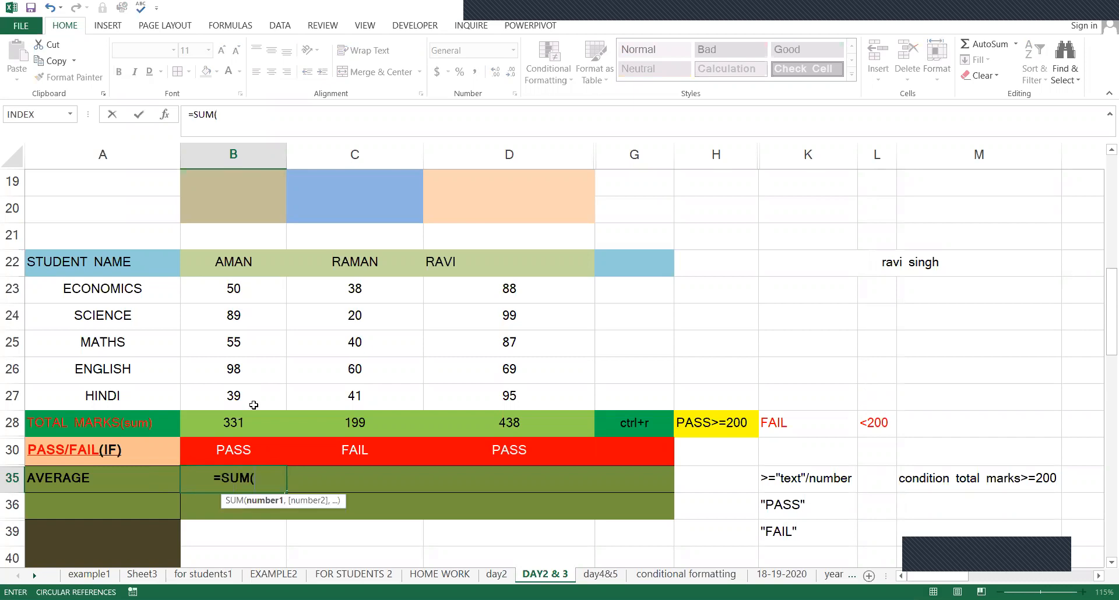
left_click(249, 283)
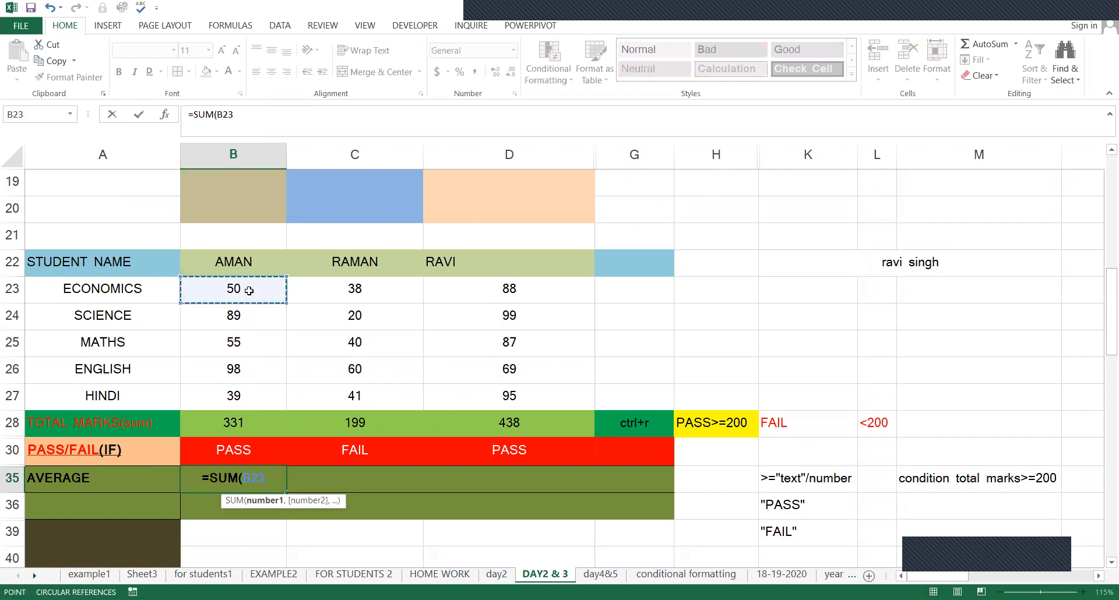
left_click(250, 391, "shift")
key("Return")
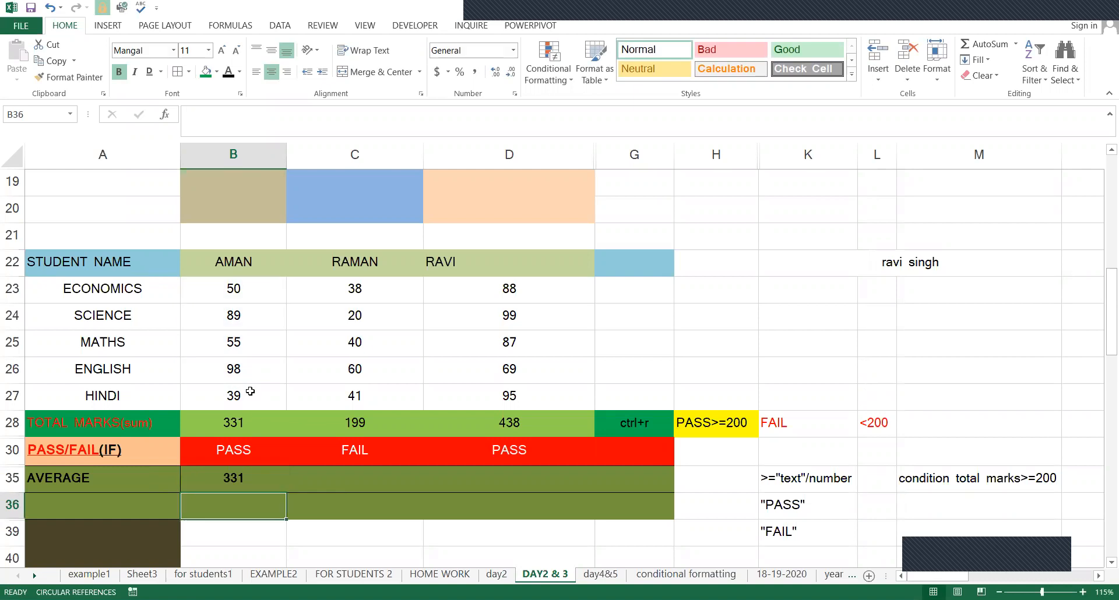
- Replace the formula in B35 with =AVERAGE(B23:B27)
key("Up")
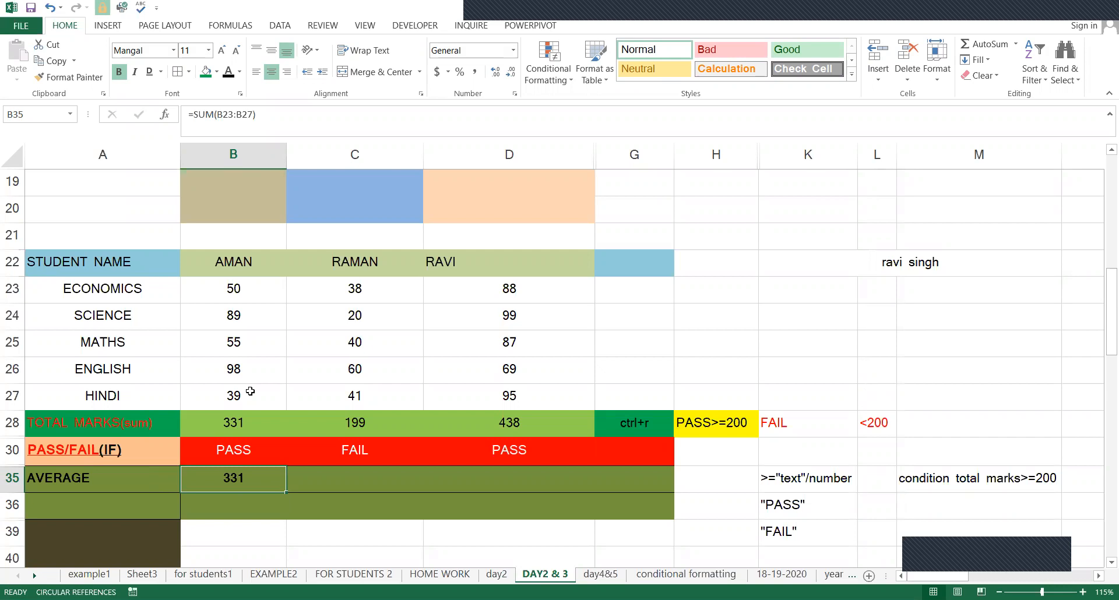
key("F2")
key("Escape")
type("=A")
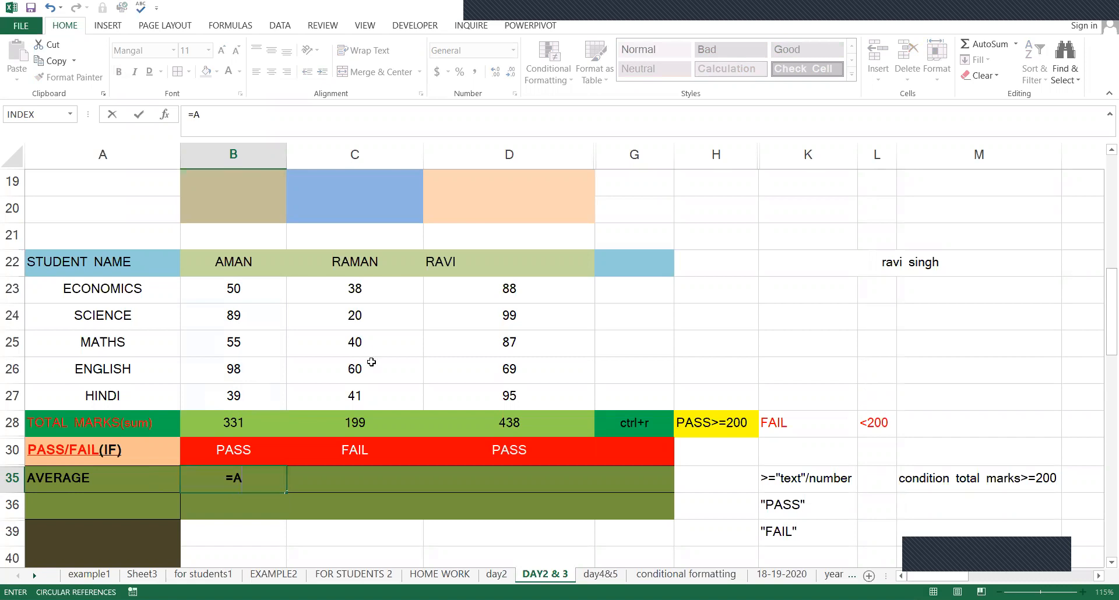
type("VERAGE(")
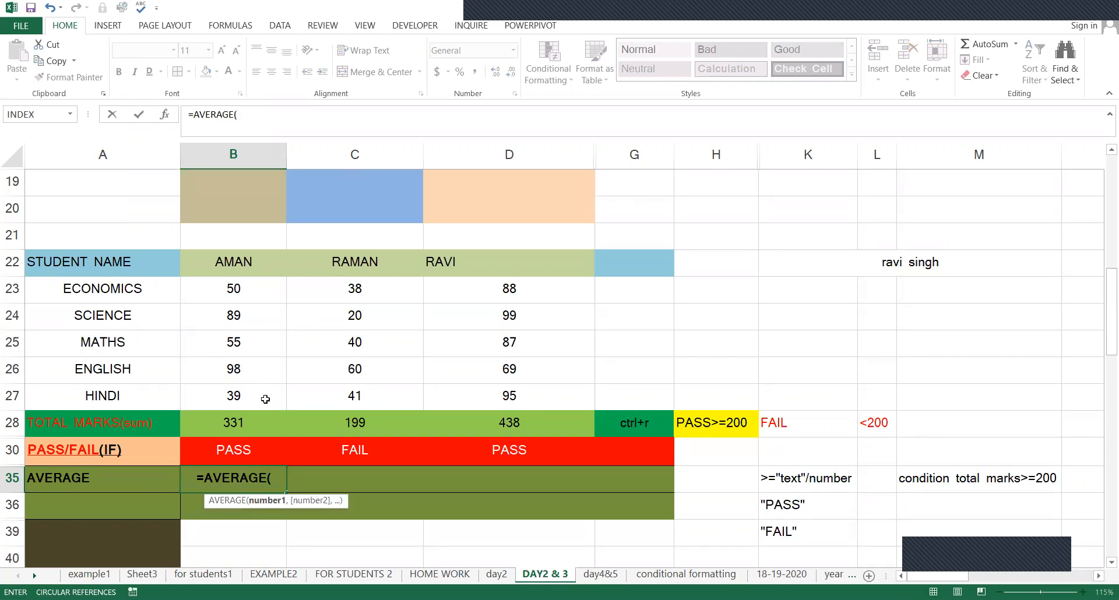
left_click_drag(233, 289, 266, 399)
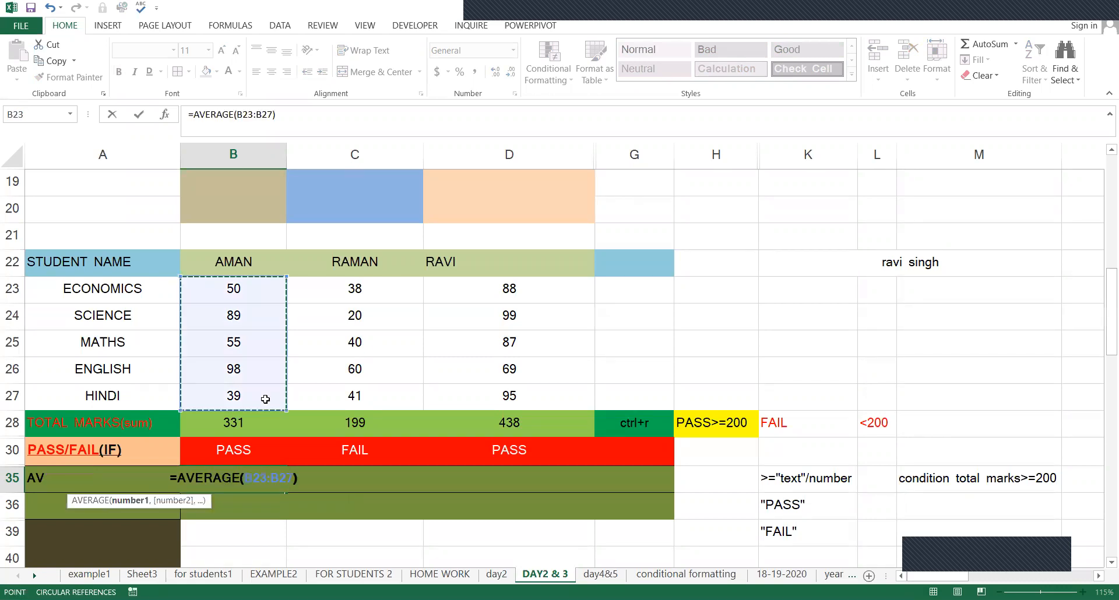
key("Return")
- Fill the average formula from B35 across to D35
left_click(259, 477)
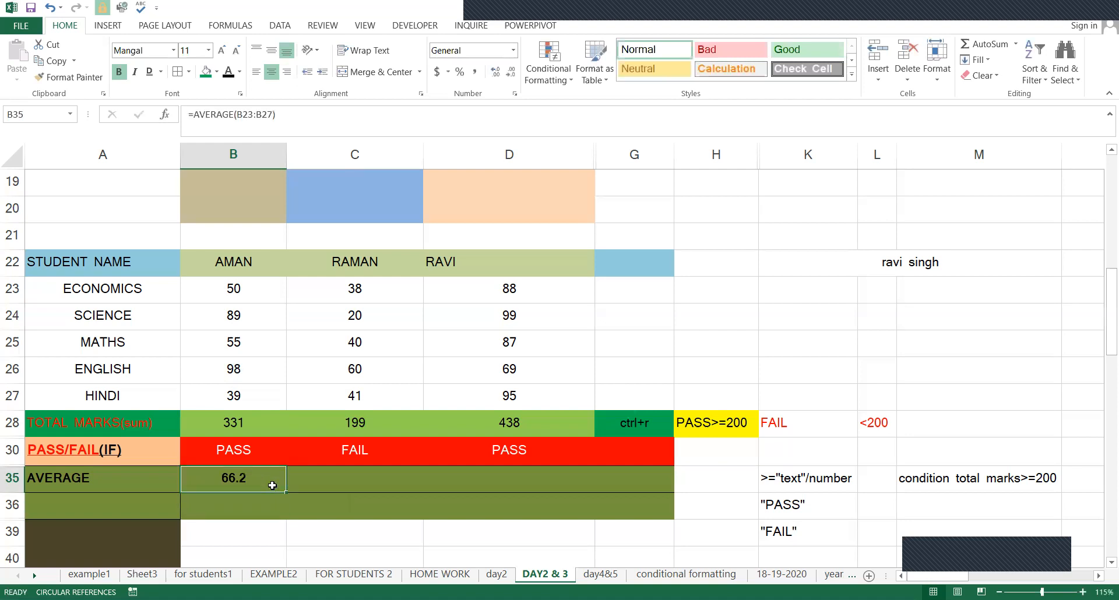
left_click_drag(285, 492, 526, 489)
left_click(396, 502)
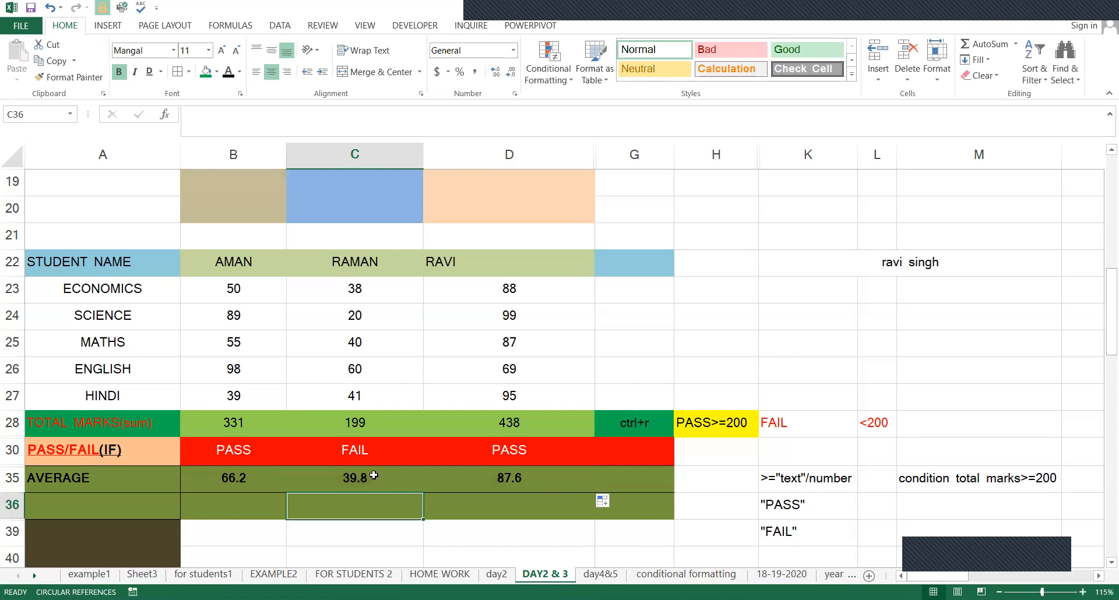
- Clear C35 and re-enter the formula =AVERAGE(C23:C27) manually
left_click(374, 475)
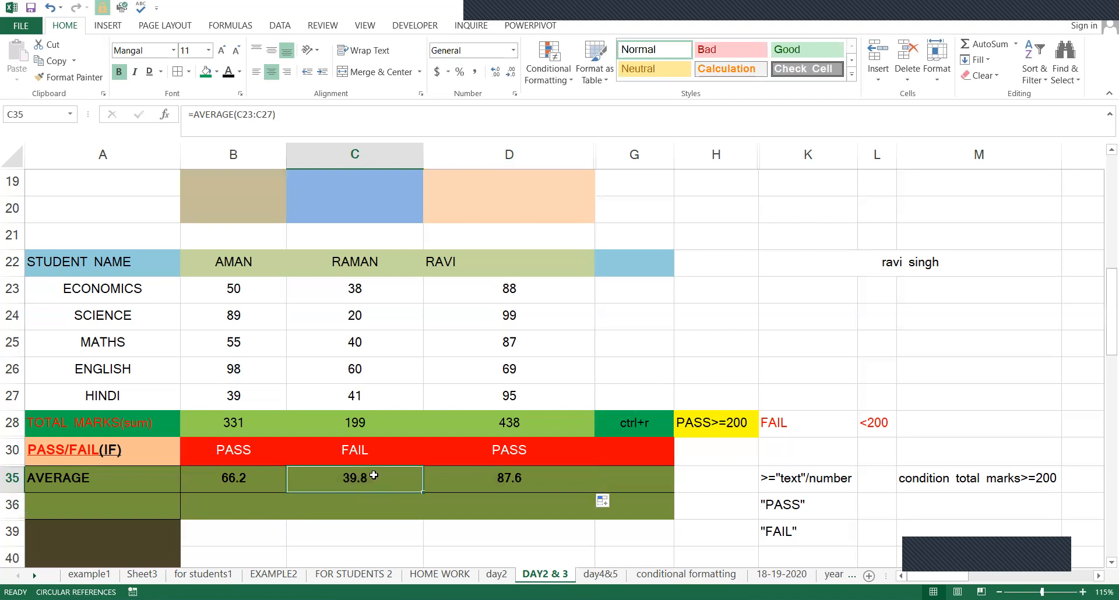
key("Delete")
key("Right")
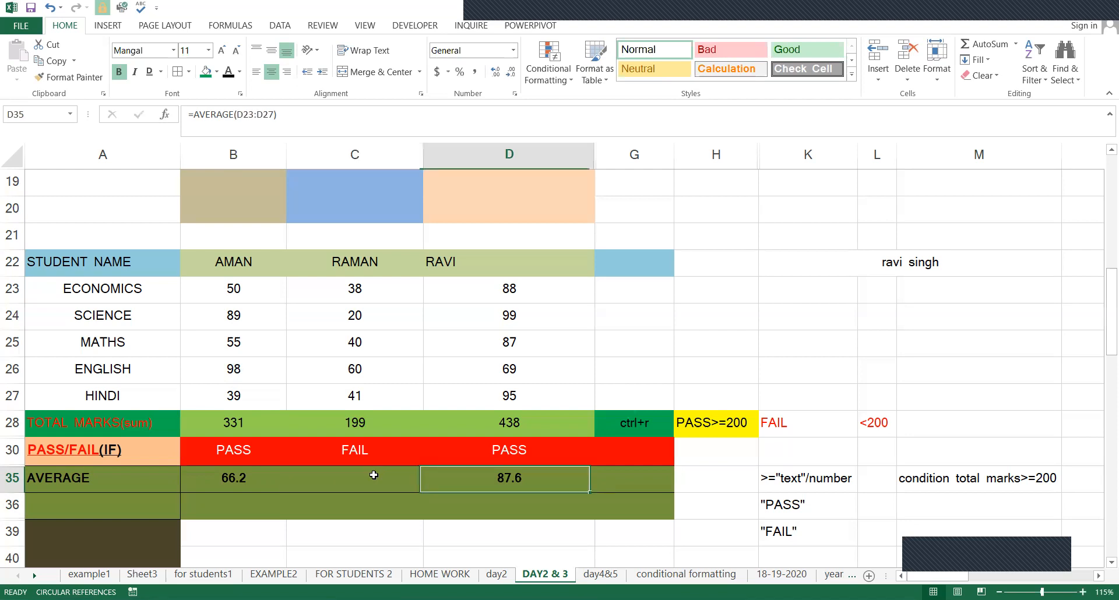
key("Left")
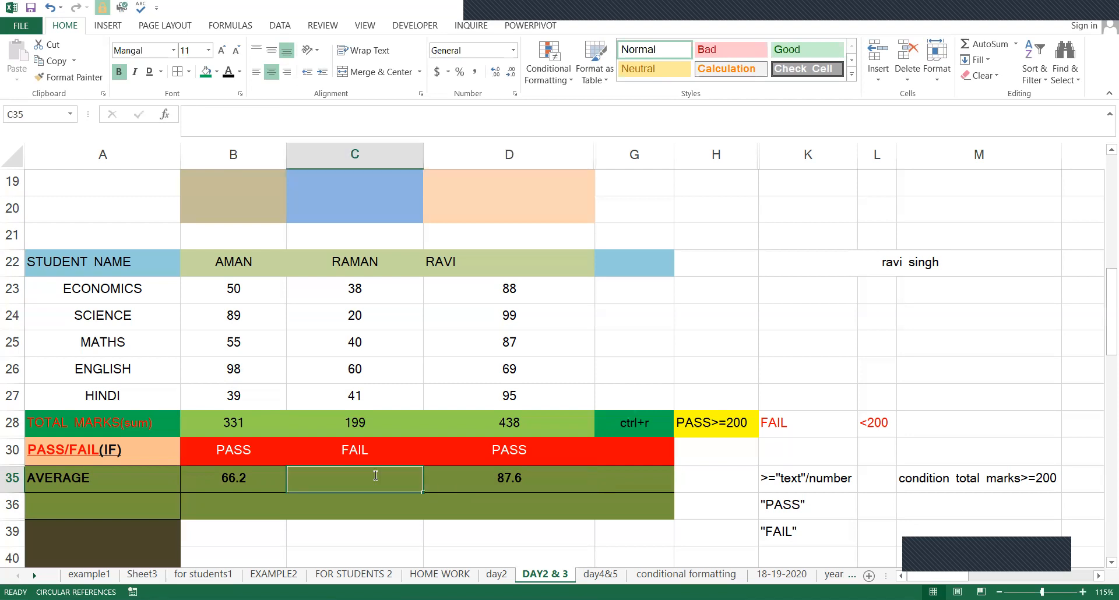
type("=")
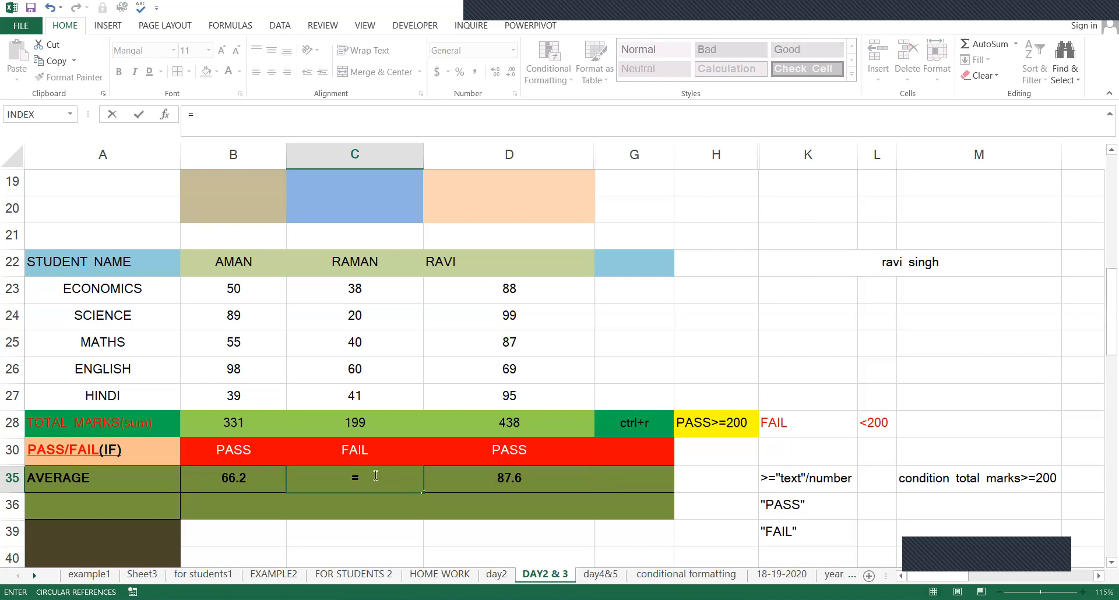
type("A")
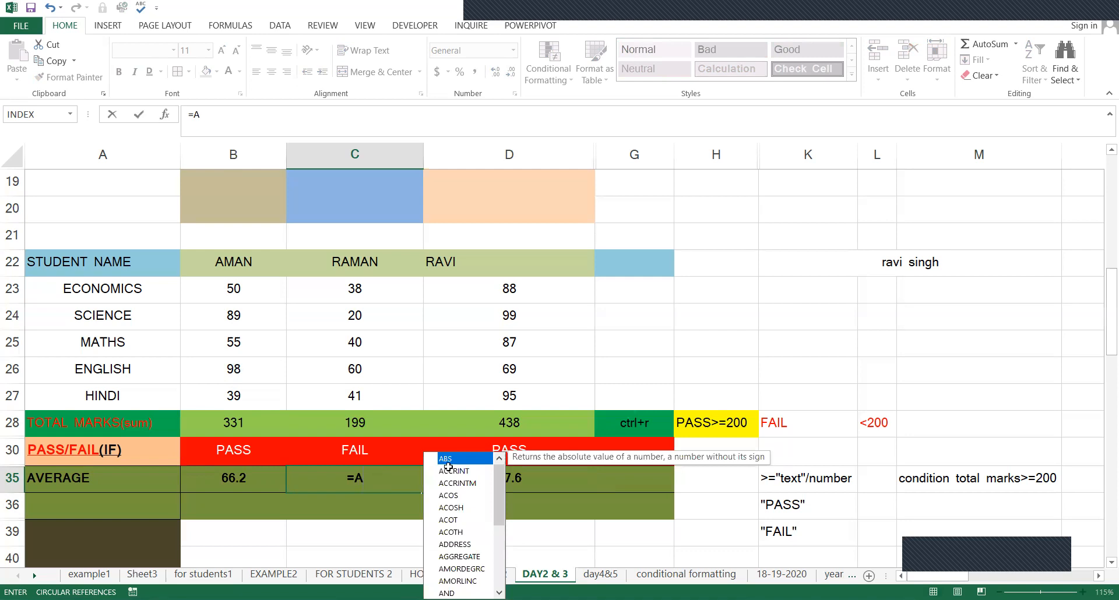
type("VERAGE(")
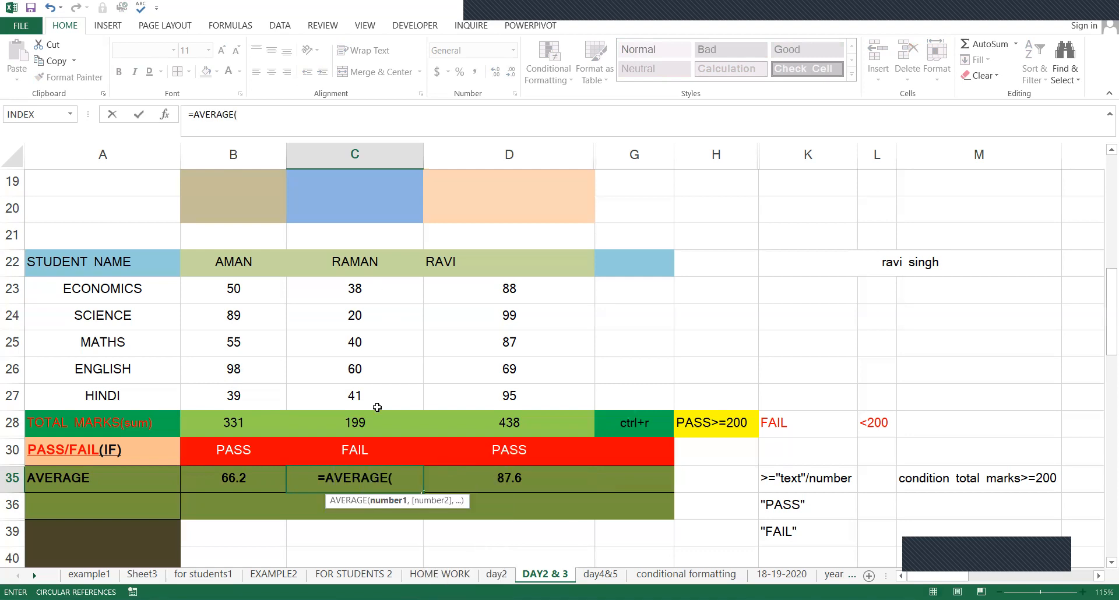
left_click_drag(354, 288, 377, 409)
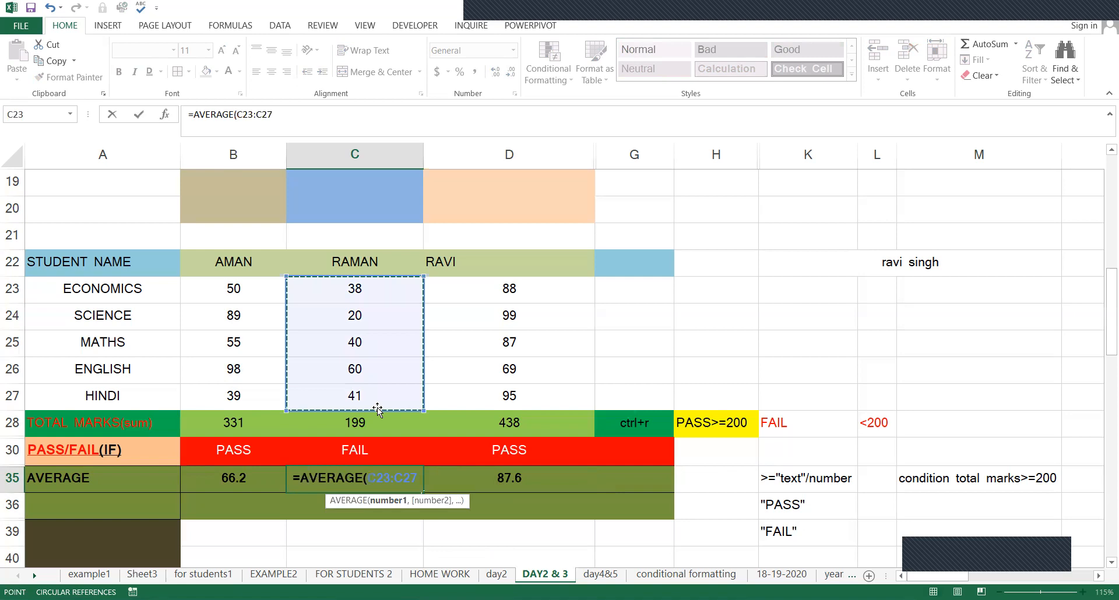
type(")")
key("Return")
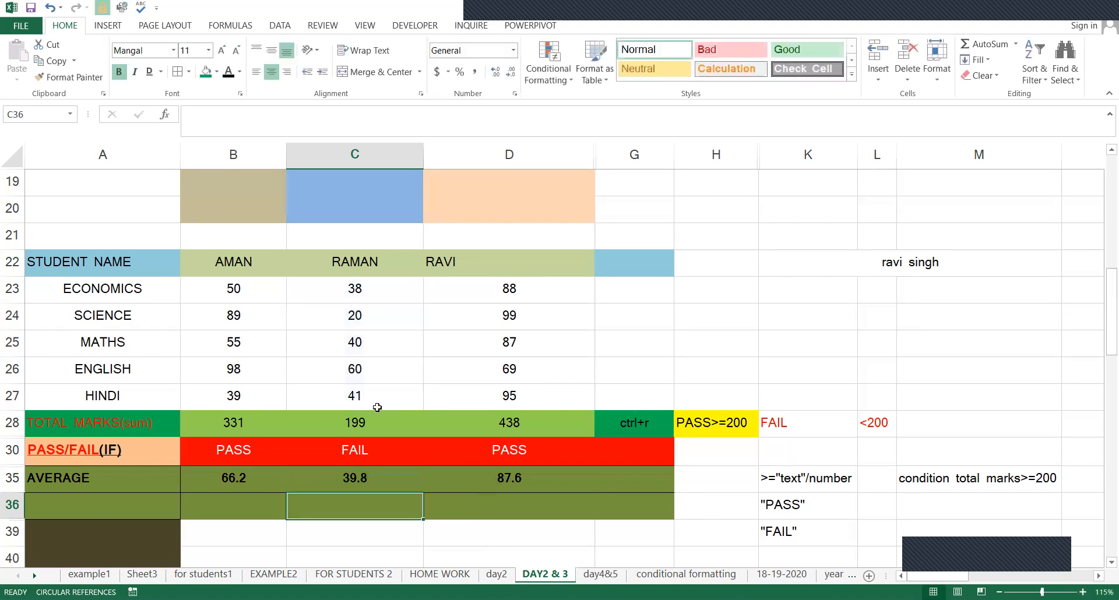
key("Up")
key("Left")
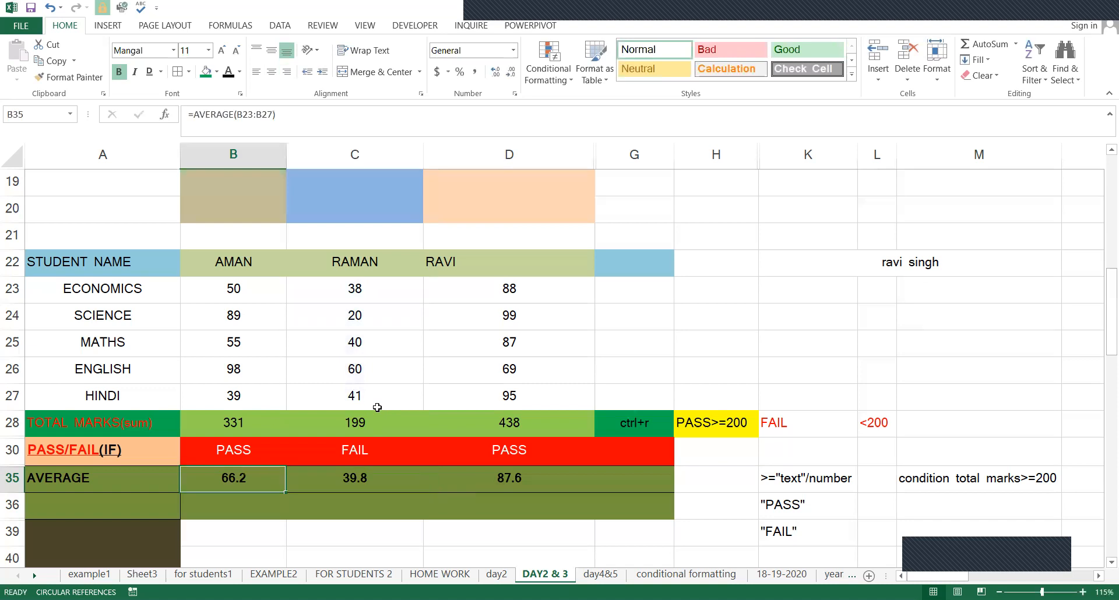
key("Right")
key("Left")
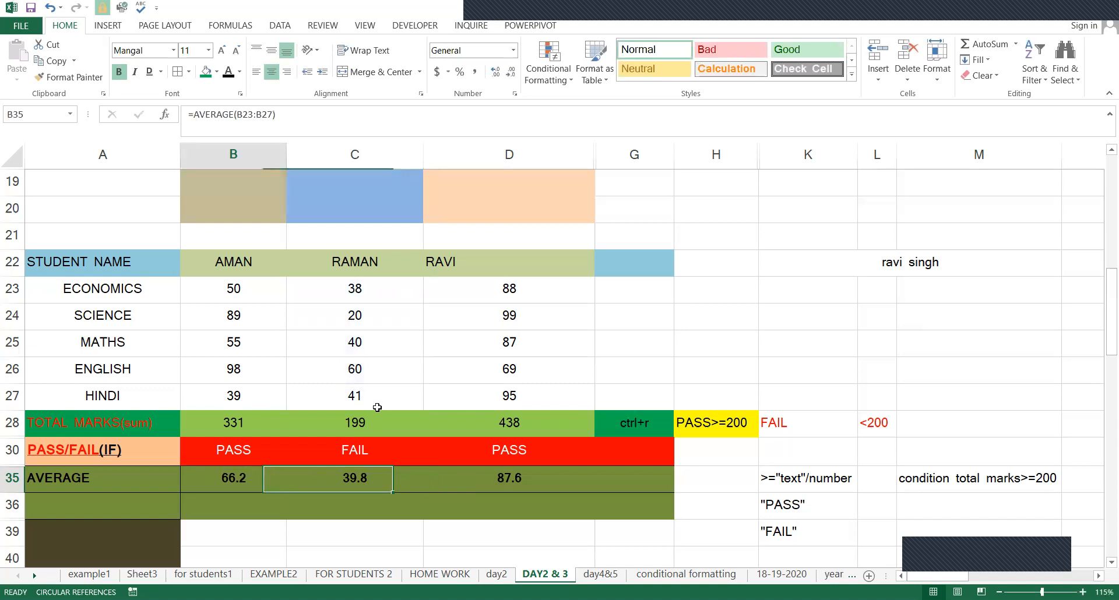
key("Right")
key("Right")
key("Left")
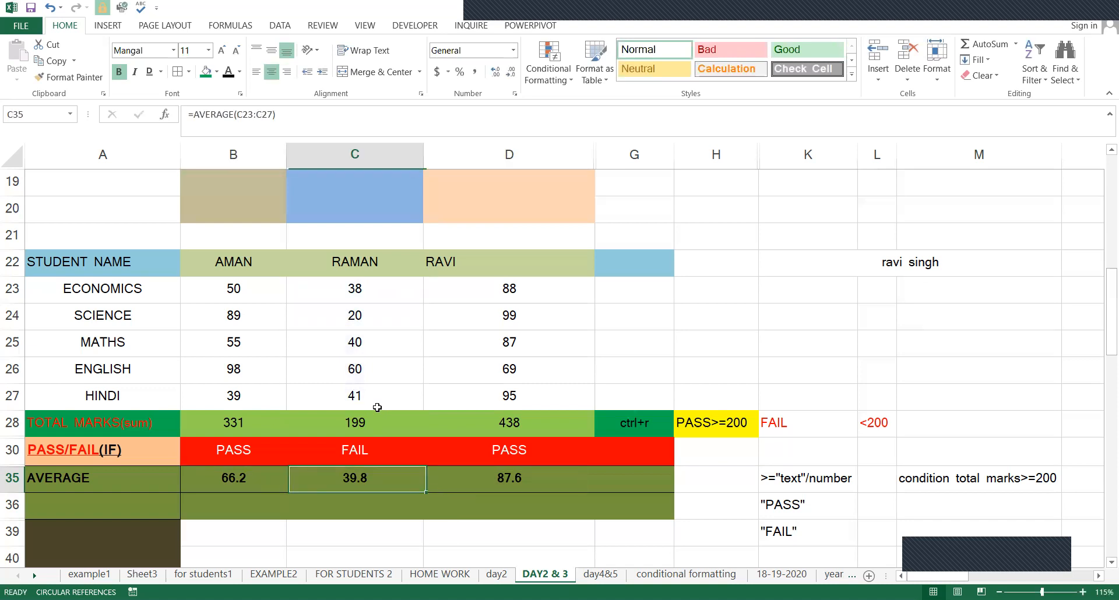
- Clear all conditional formatting rules from the entire conditional formatting sheet
left_click(711, 575)
left_click(724, 371)
left_click_drag(62, 207, 572, 516)
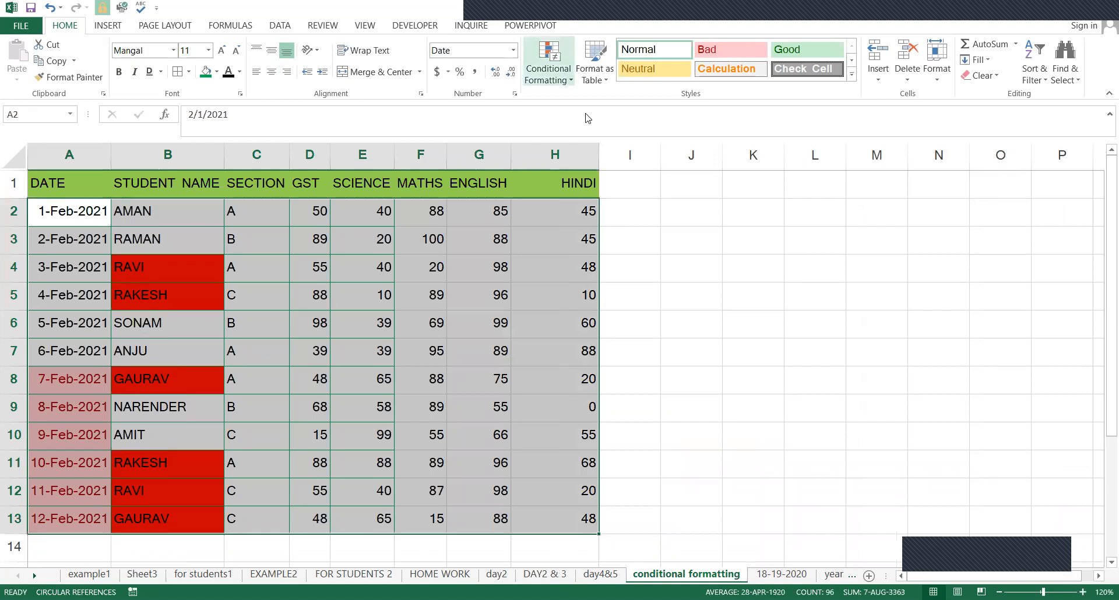
left_click(548, 68)
mouse_move(597, 102)
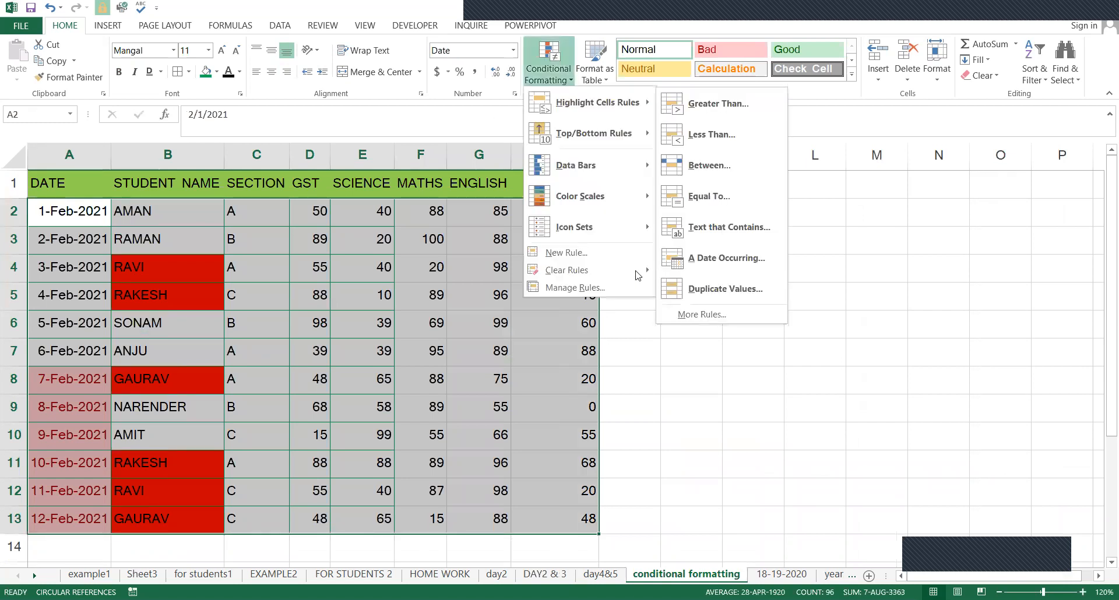
mouse_move(567, 270)
left_click(718, 290)
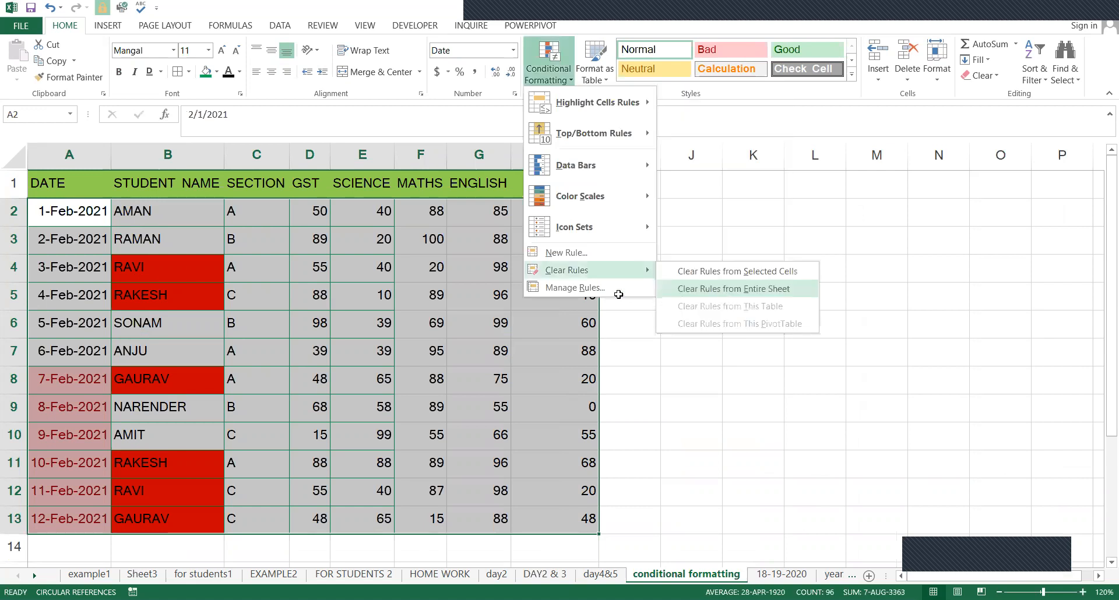
left_click(619, 294)
left_click(95, 224)
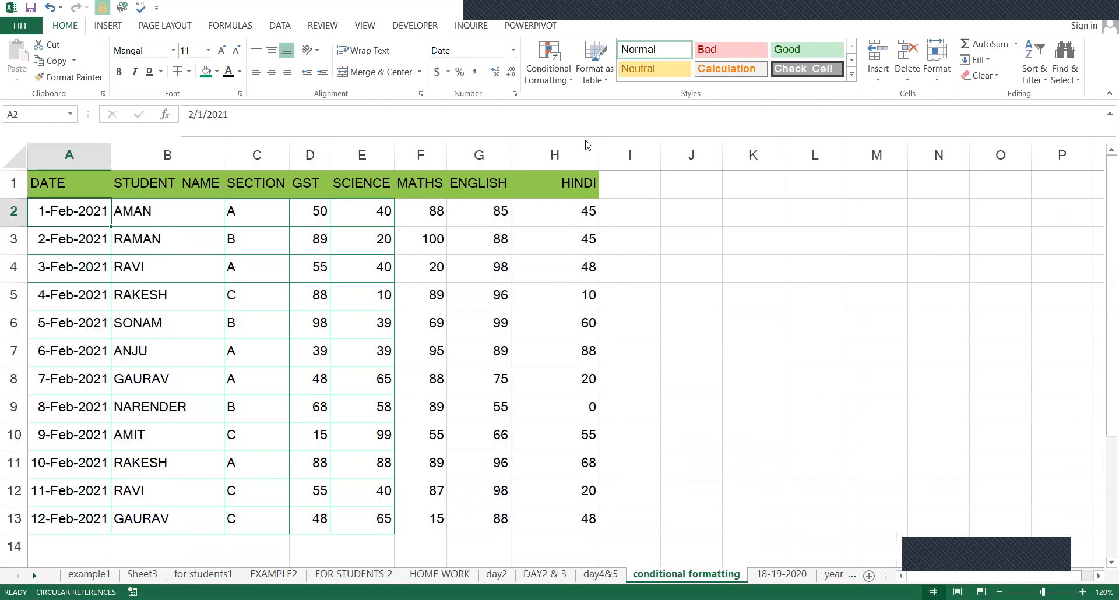
left_click(548, 69)
mouse_move(588, 141)
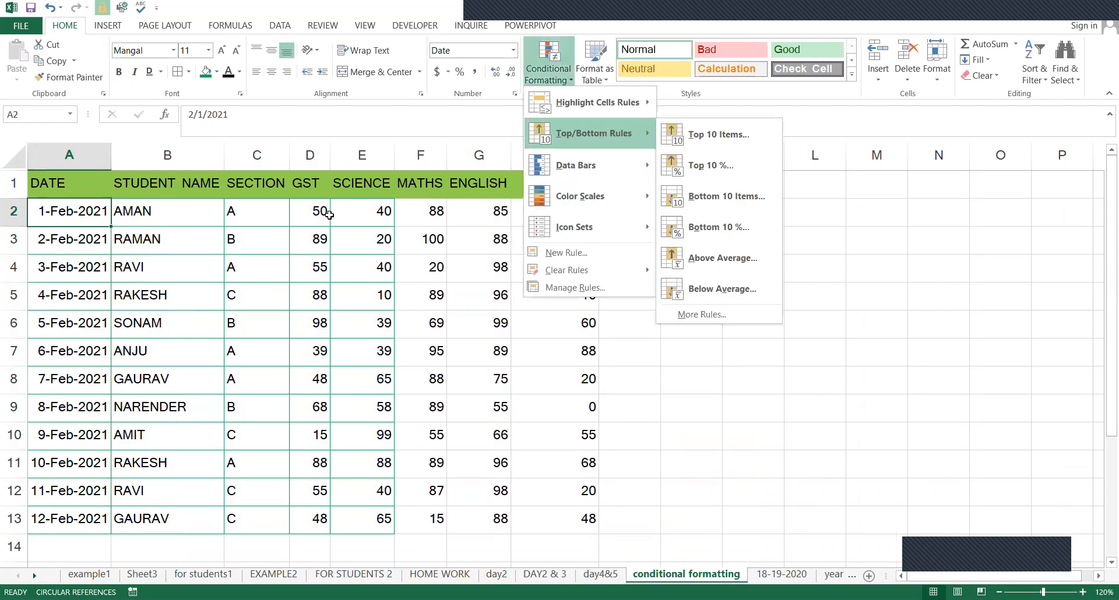
left_click(330, 215)
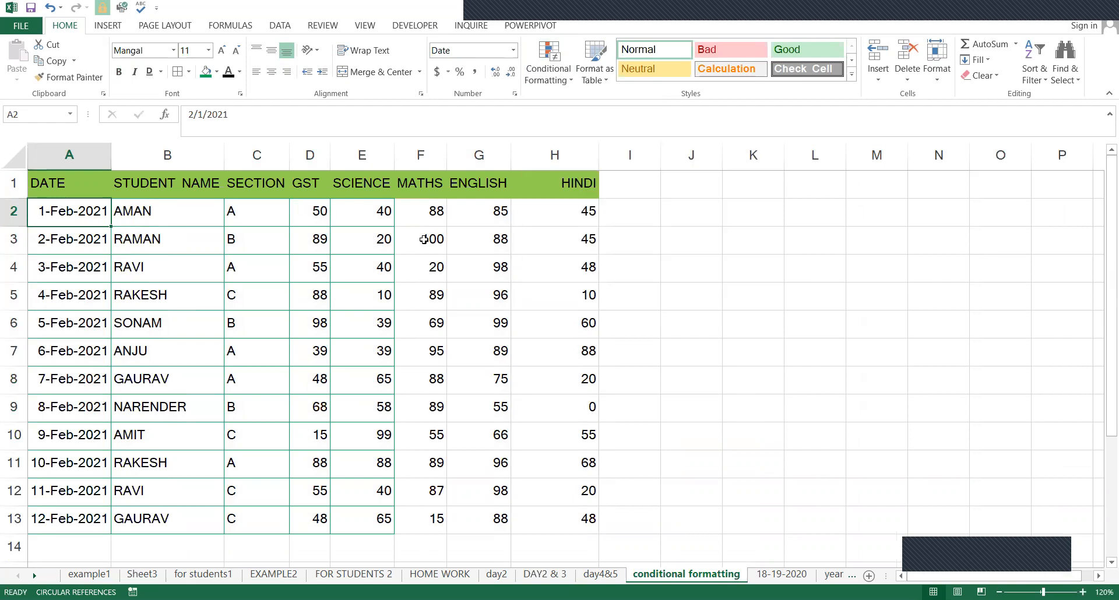
left_click_drag(361, 240, 424, 239)
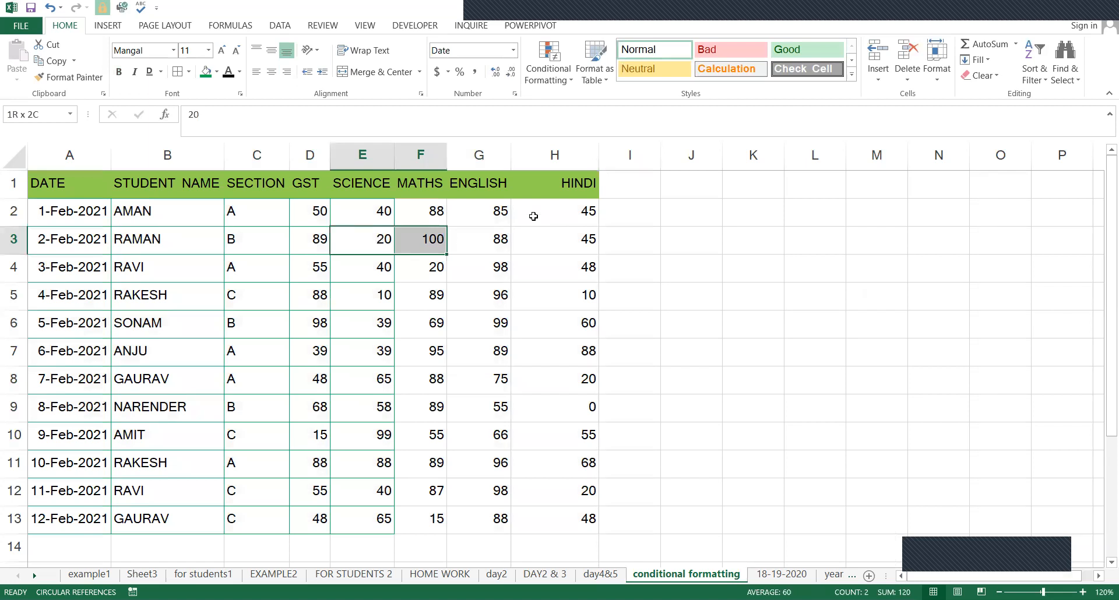
left_click(533, 216)
left_click(546, 528, "shift")
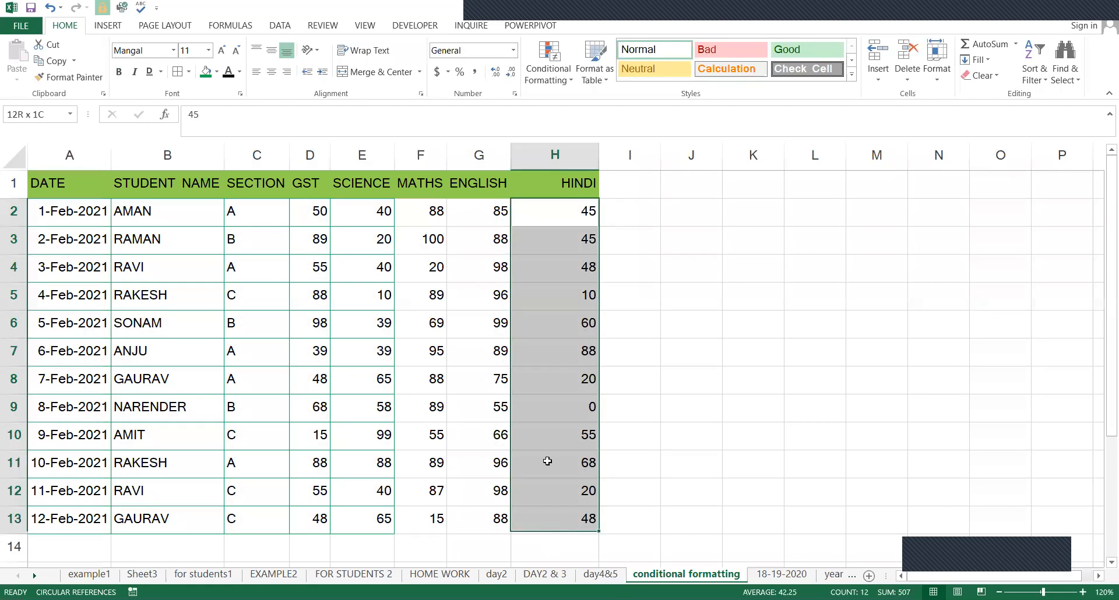
left_click(624, 451)
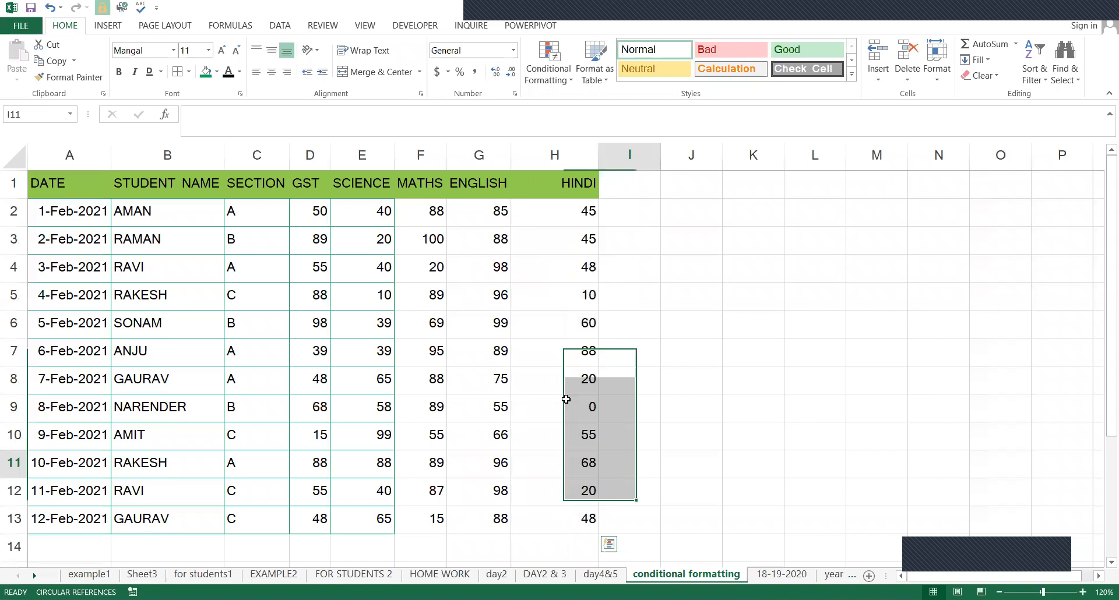
- Set the Hindi mark in H9 to 25
left_click(566, 399)
type("25")
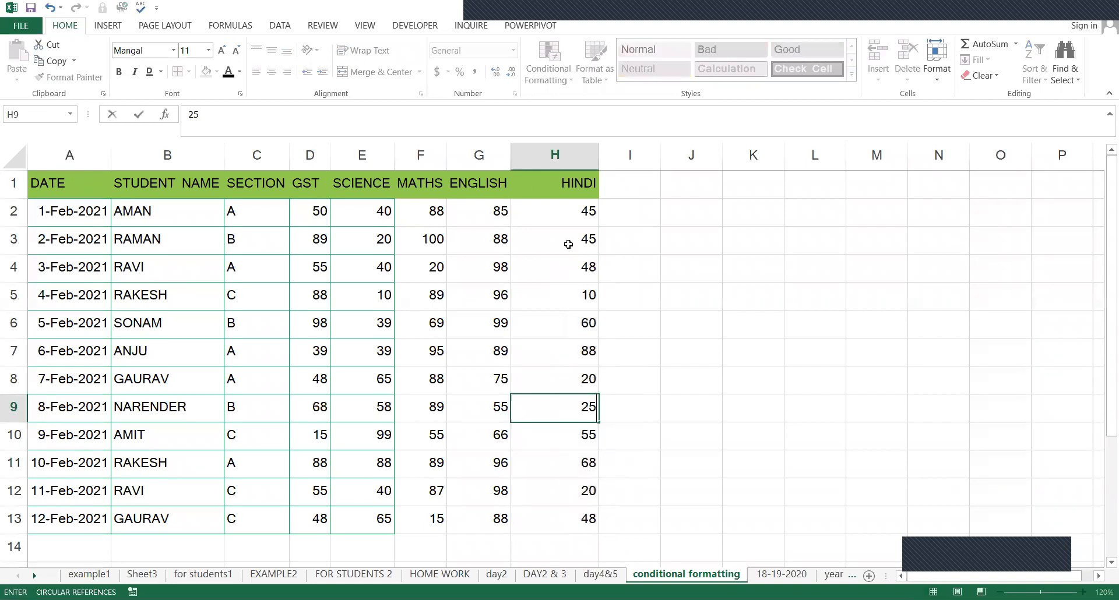
key("Return")
- Start a Top 10 Items conditional formatting rule on the Hindi marks H2:H13 and set it to the top 3
left_click_drag(574, 211, 596, 519)
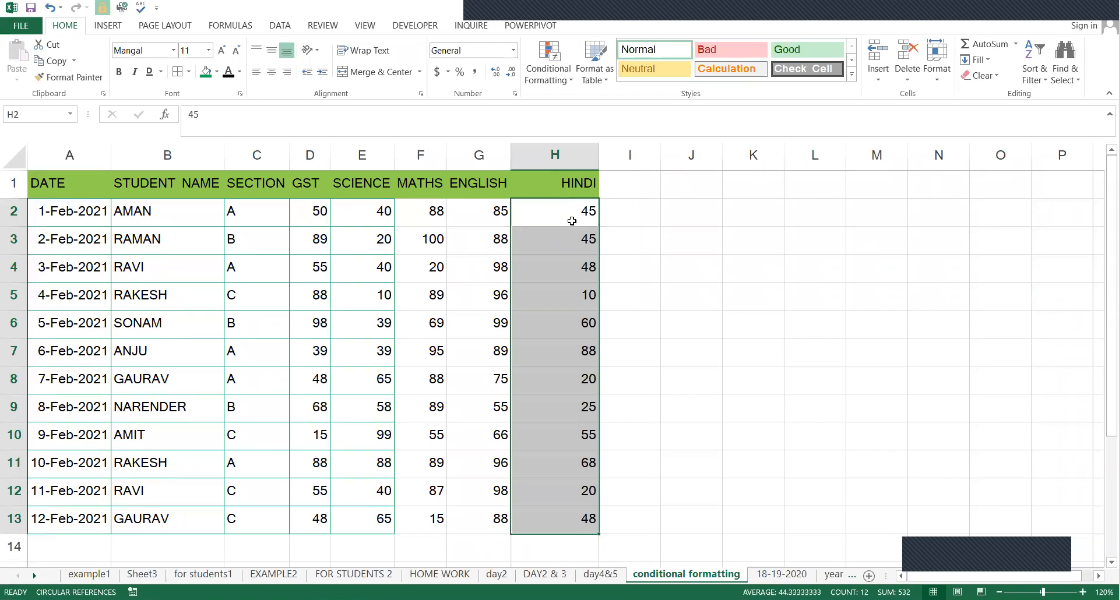
left_click(558, 90)
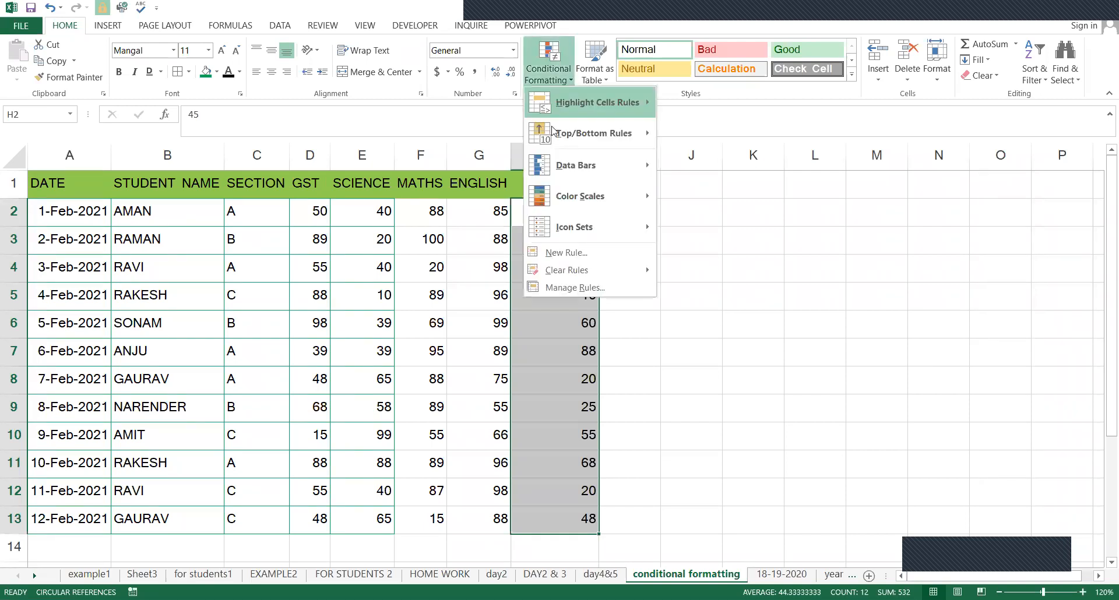
mouse_move(552, 132)
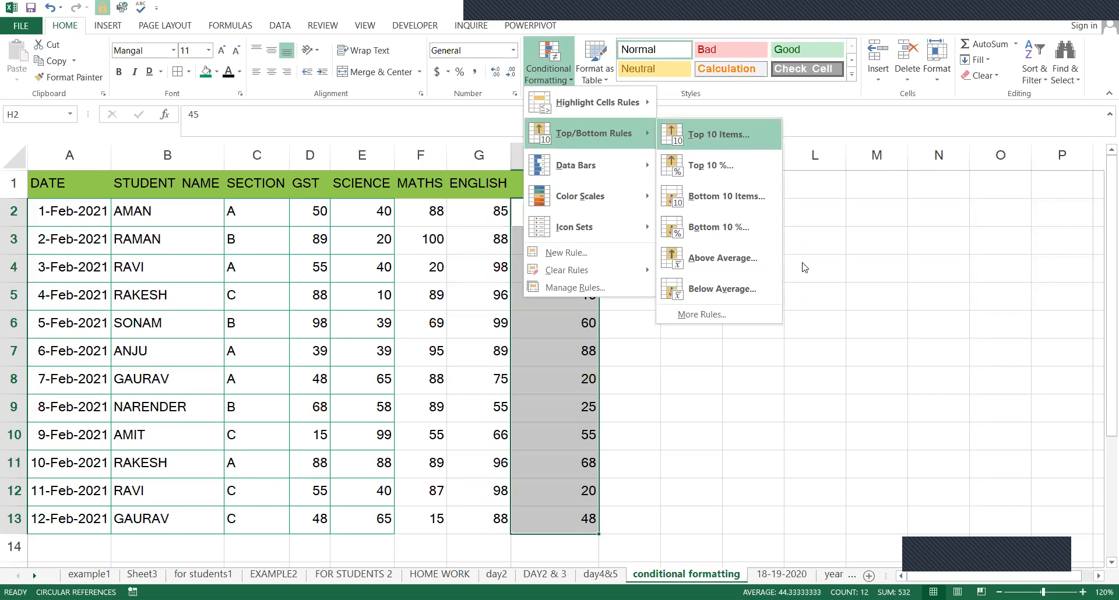
key("Return")
left_click_drag(741, 306, 711, 309)
key("BackSpace")
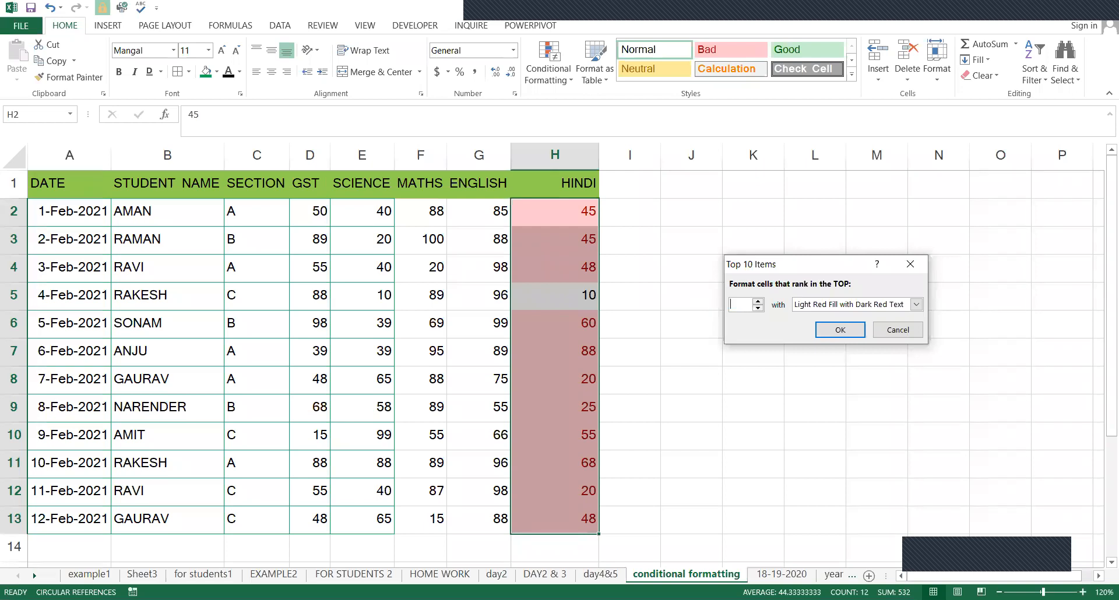
type("3")
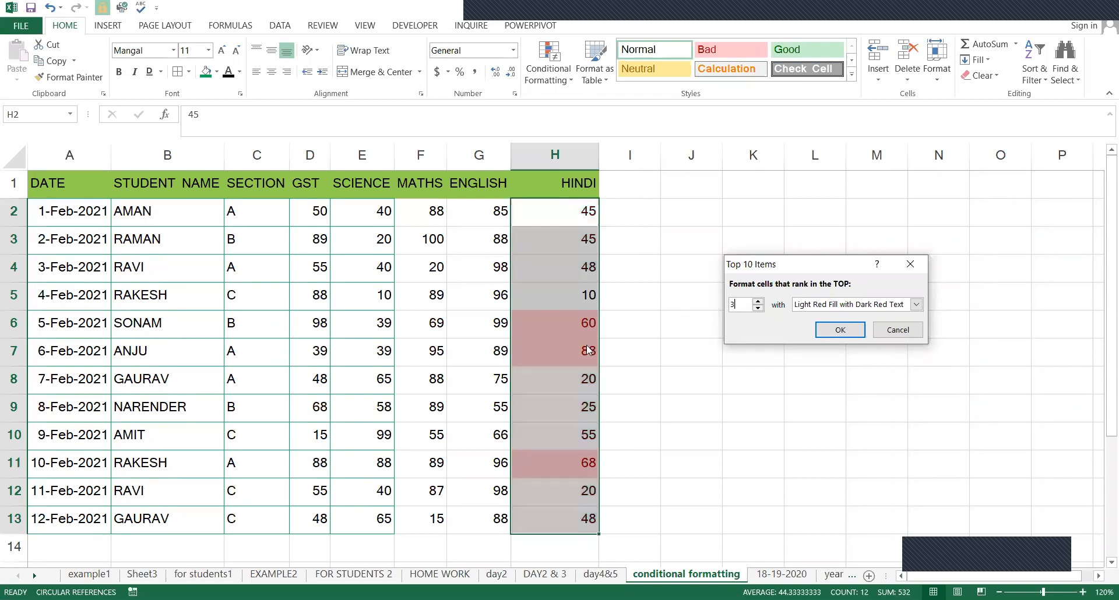
- Give the top 3 rule on the Hindi marks a custom format with a blue fill and apply it
left_click(913, 305)
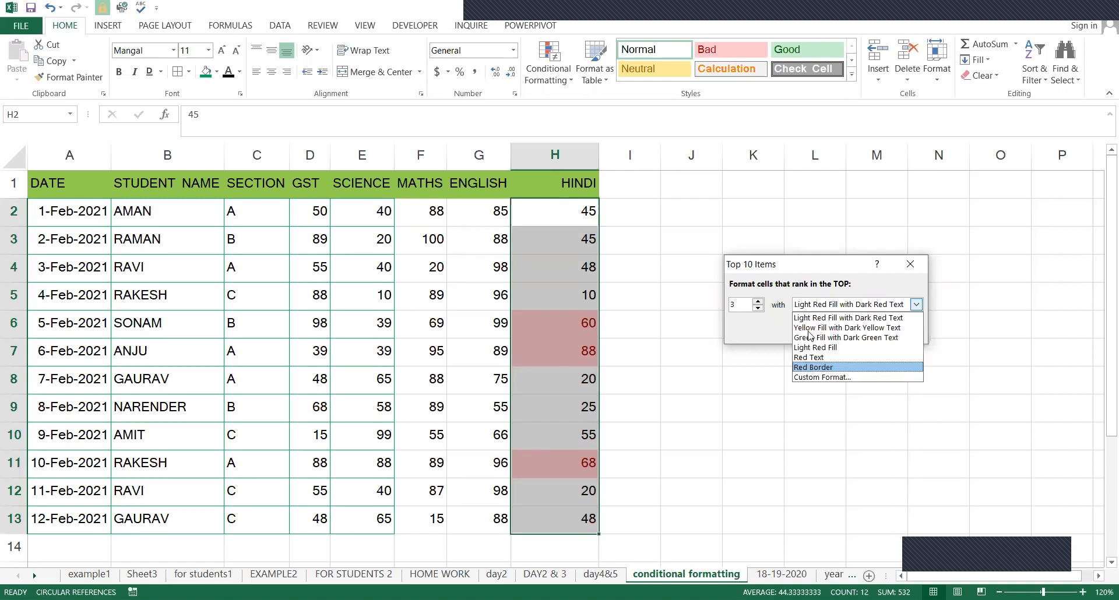
key("Down")
key("Return")
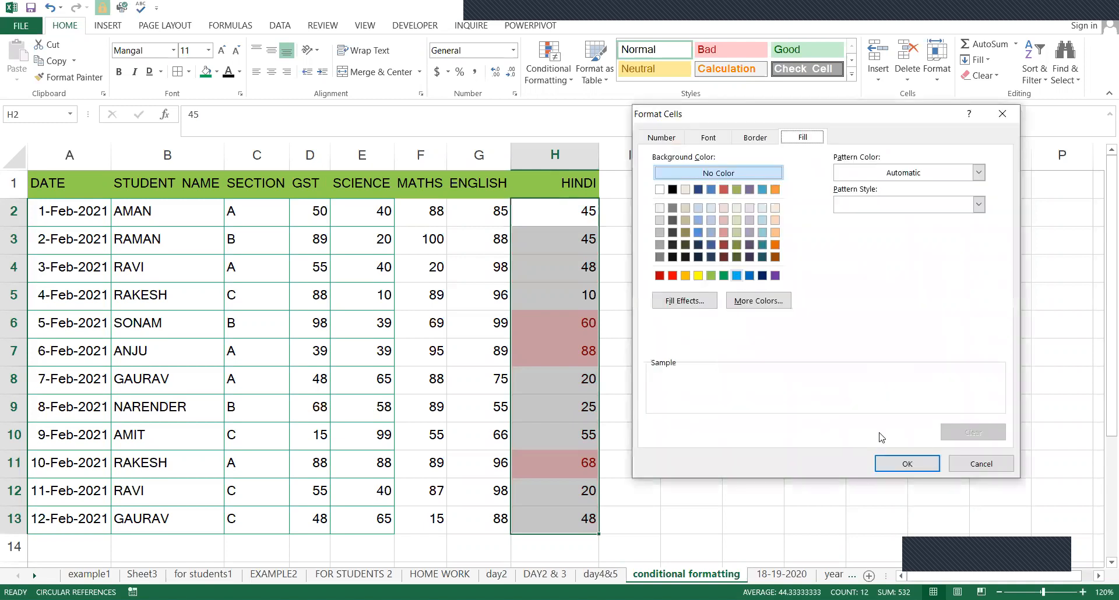
left_click(852, 334)
left_click(683, 321)
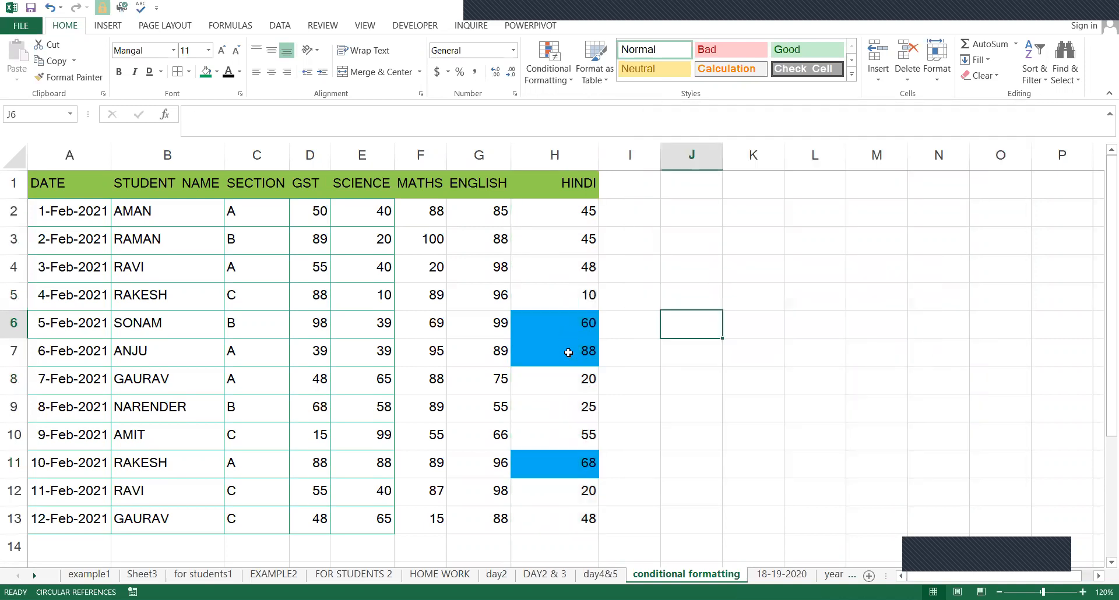
left_click(586, 488)
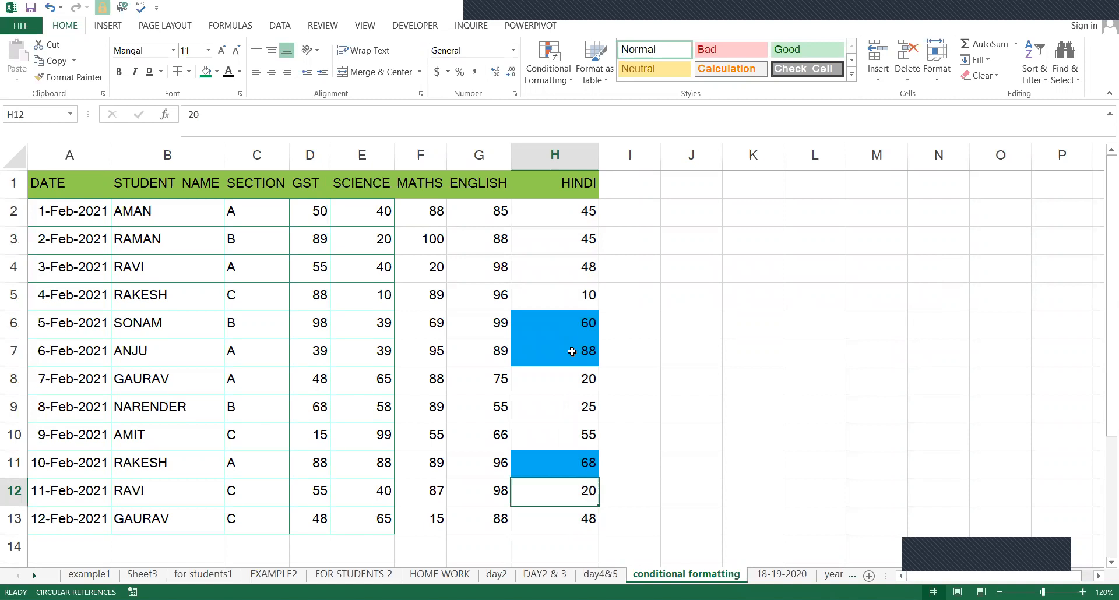
left_click(586, 349)
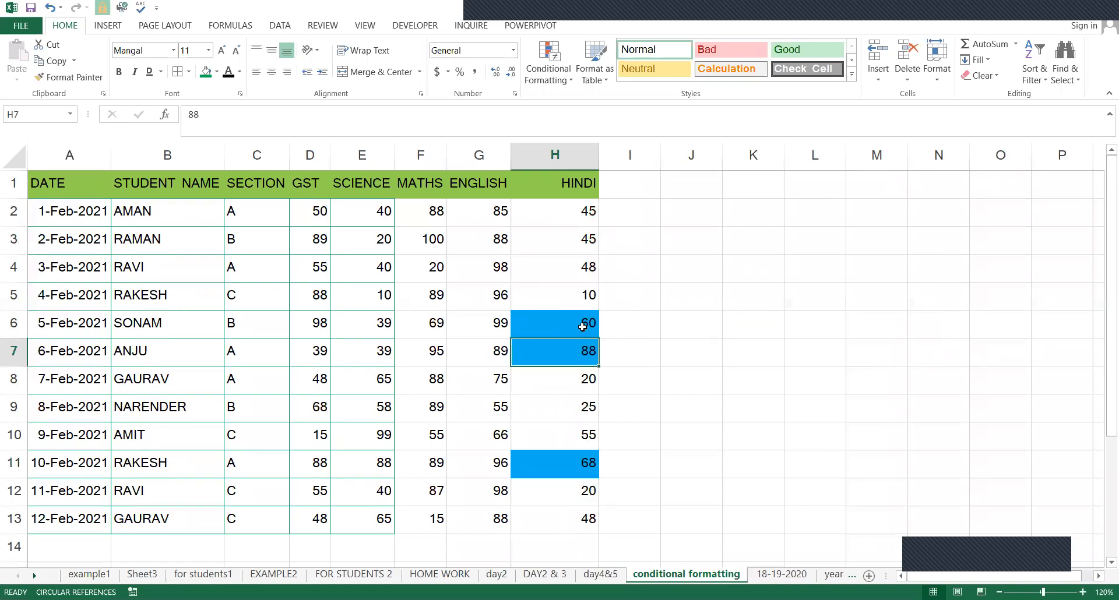
left_click_drag(570, 210, 558, 246)
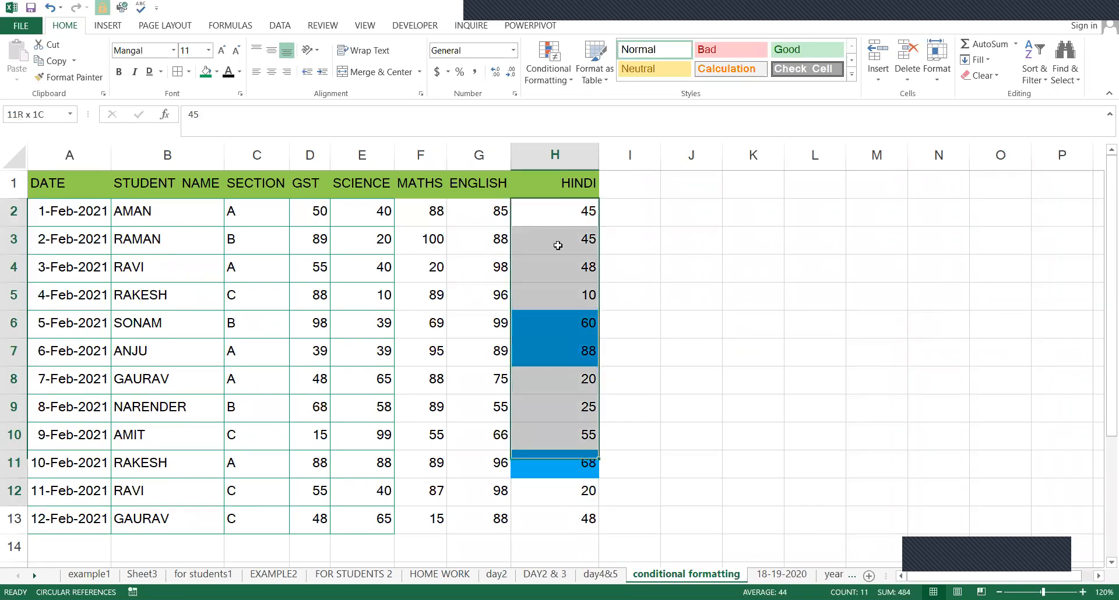
key("shift+Down")
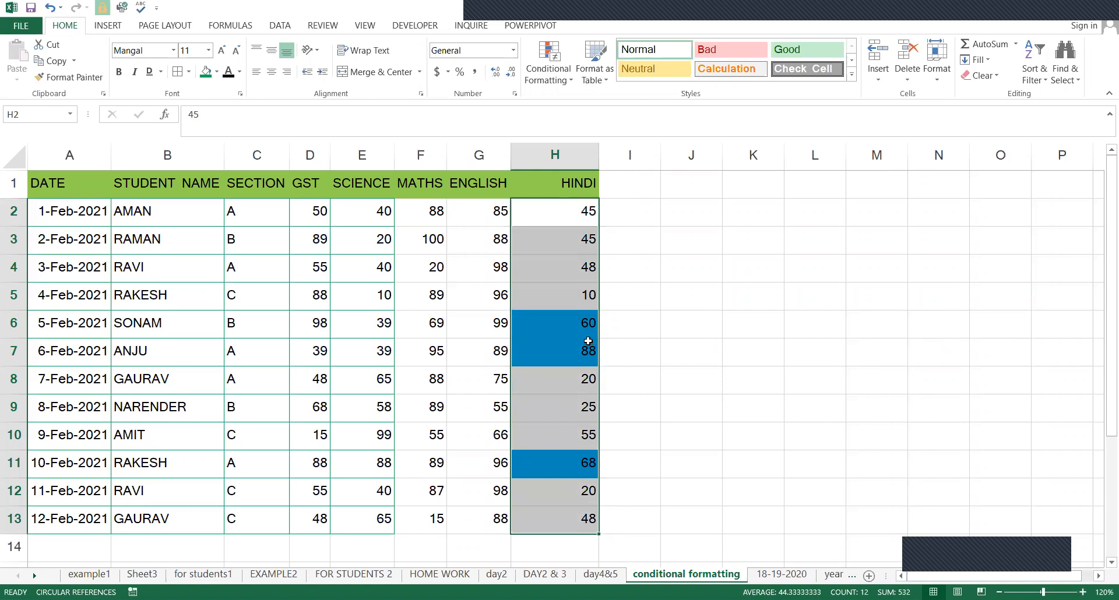
left_click(631, 307)
left_click_drag(561, 213, 578, 473)
left_click_drag(579, 518, 580, 519)
- Start a Bottom 10 Items conditional formatting rule on the English marks G2:G13 and set it to the bottom 3
left_click_drag(493, 213, 499, 522)
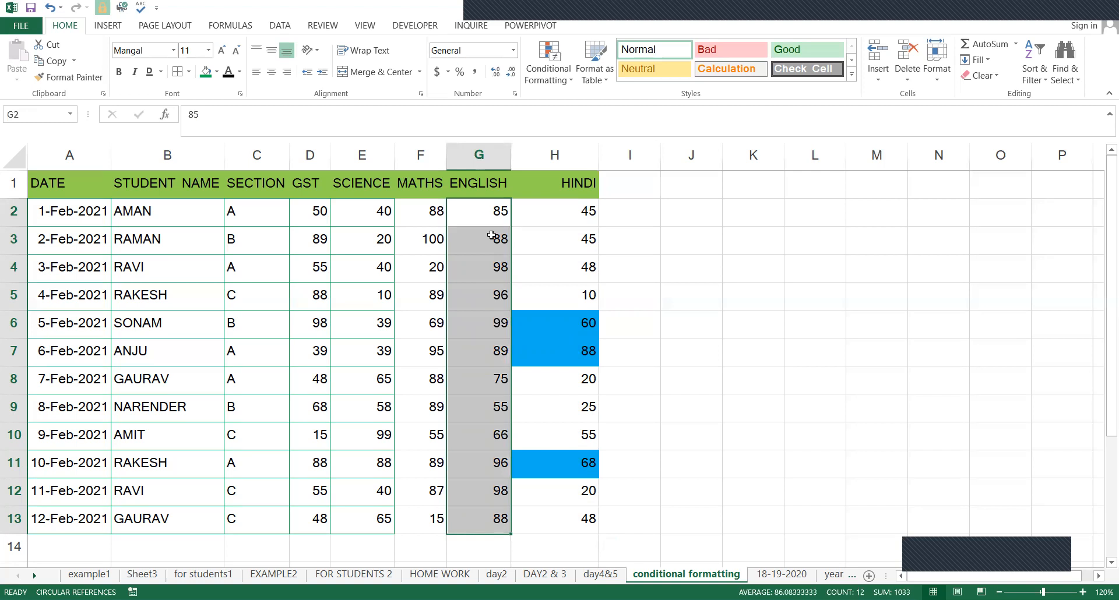
left_click(557, 81)
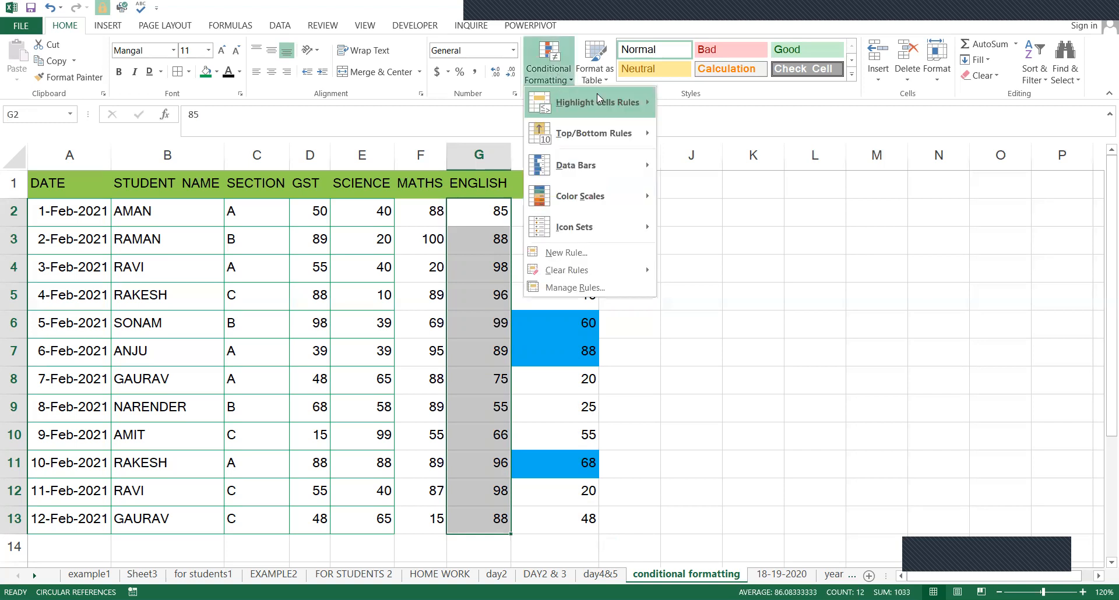
mouse_move(618, 142)
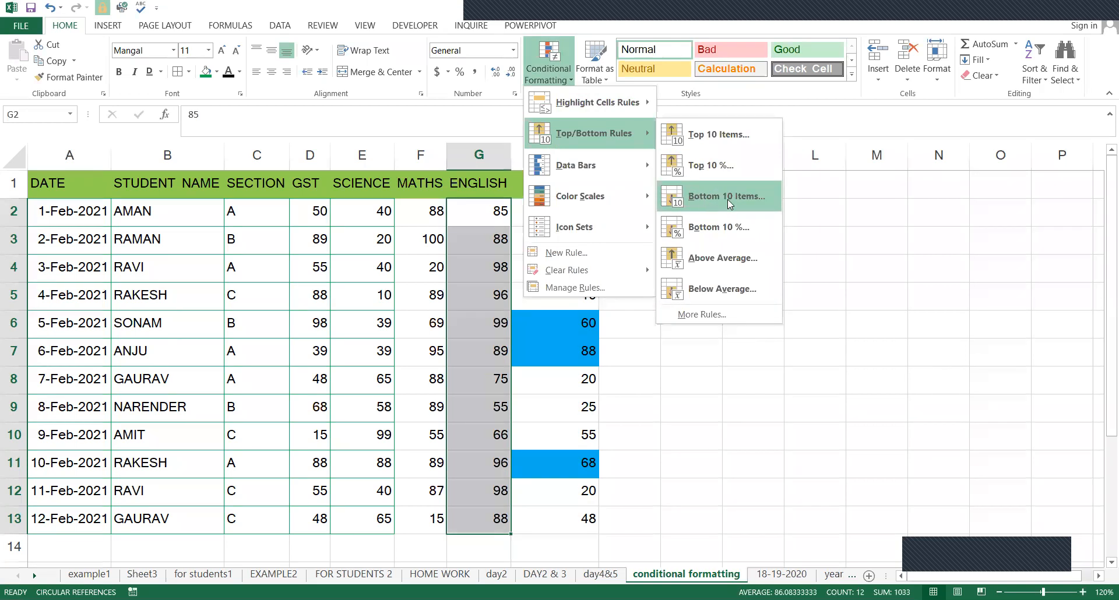
left_click(727, 199)
double_click(732, 304)
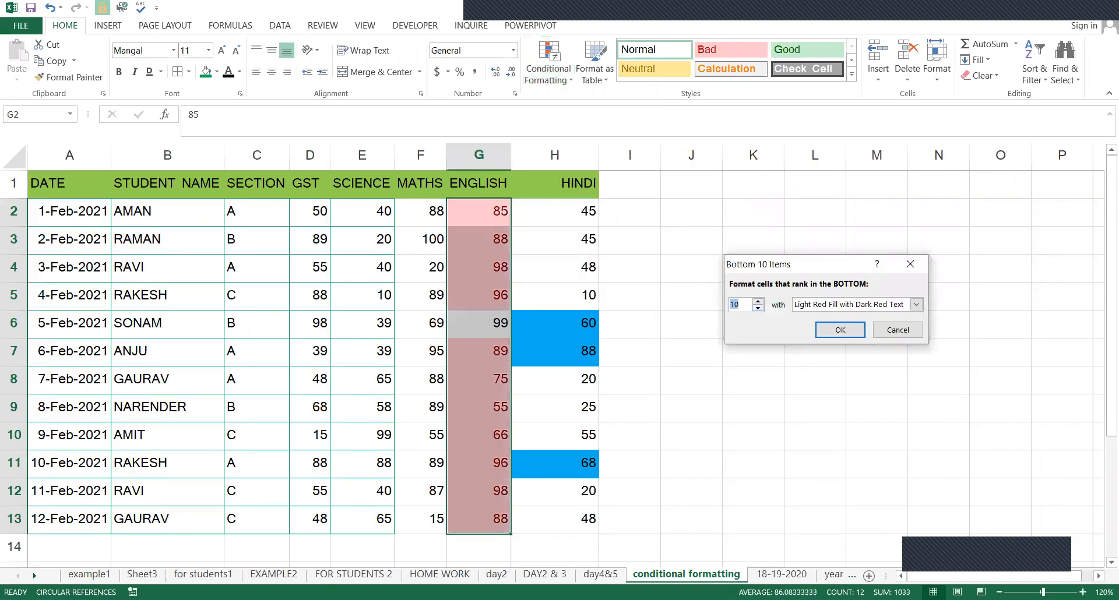
type("3")
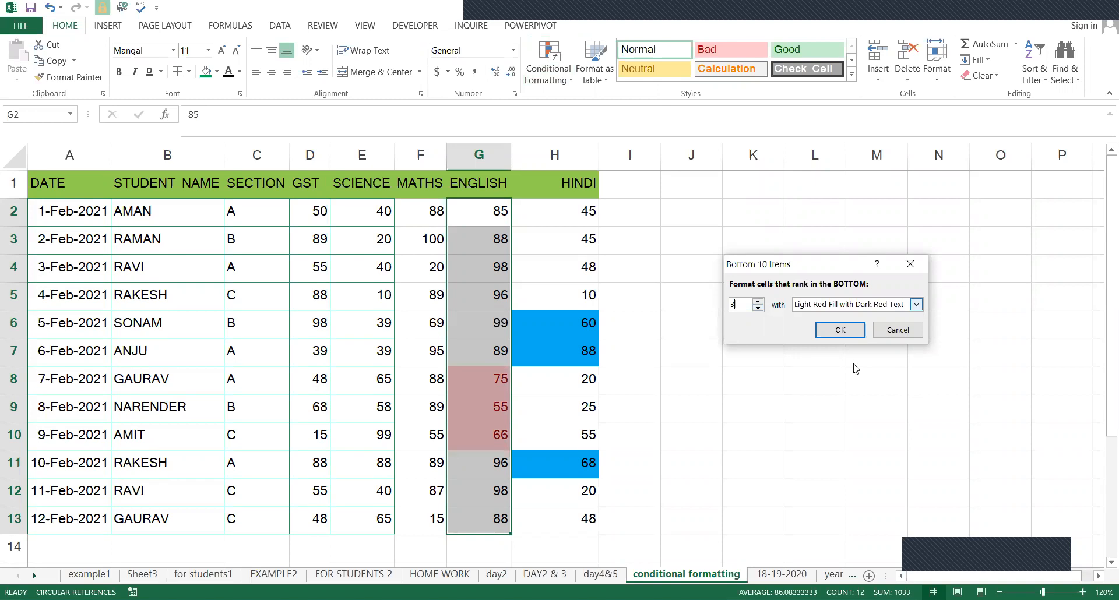
- Give the bottom 3 rule on the English marks a custom format with a red fill and apply it
left_click(916, 304)
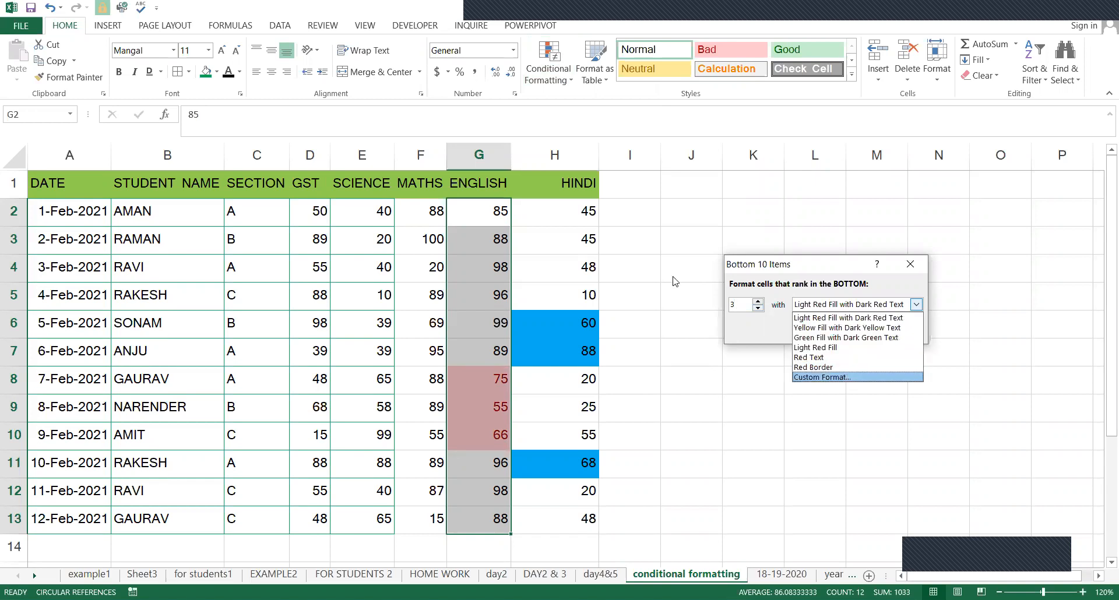
left_click(821, 377)
left_click(897, 466)
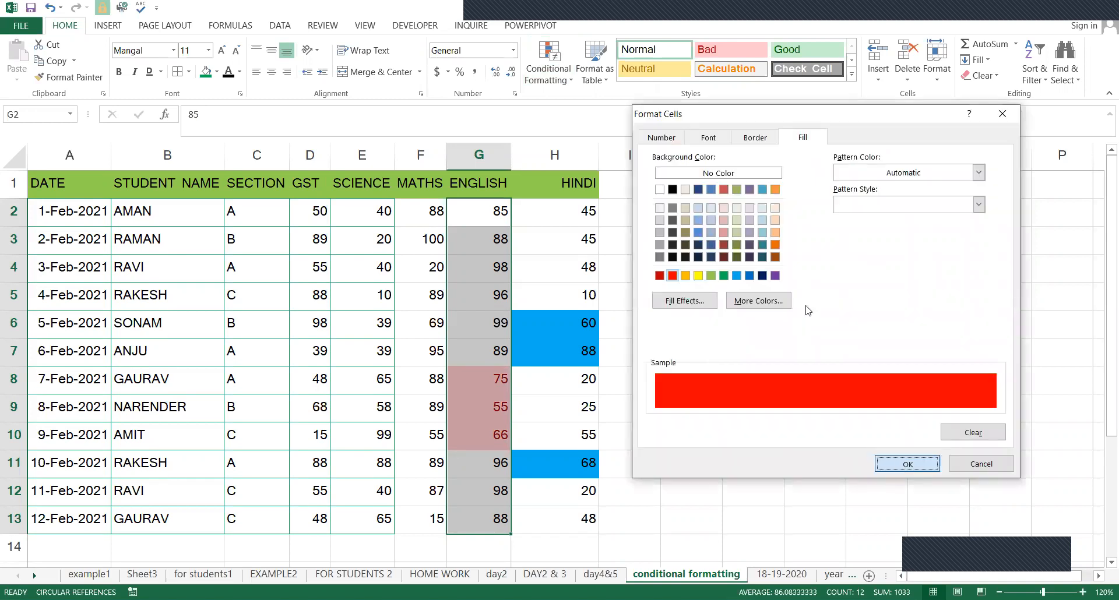
left_click(839, 333)
left_click(754, 360)
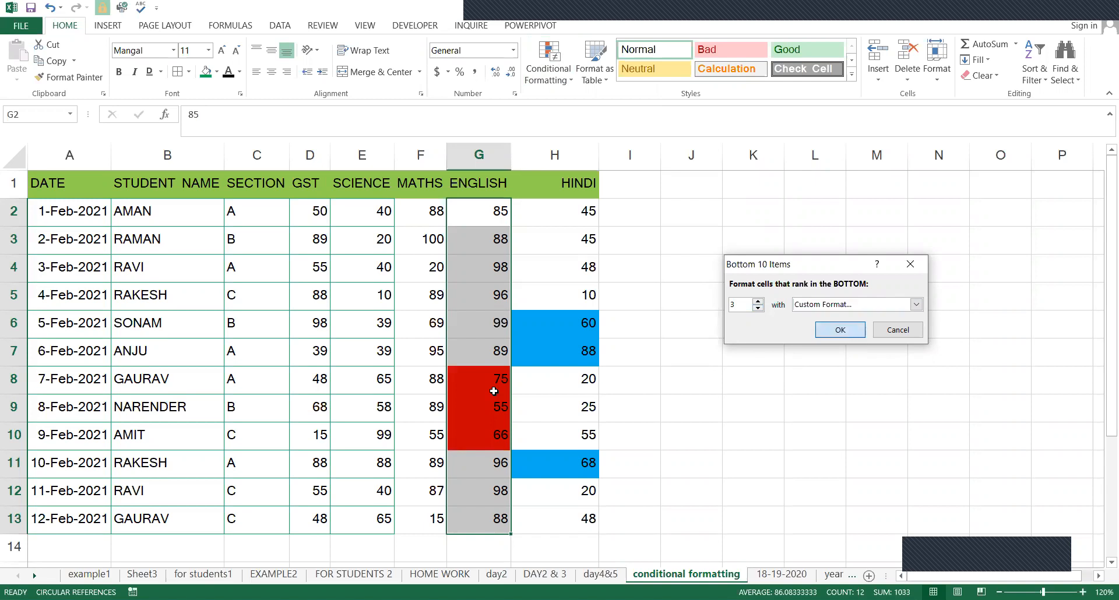
left_click(500, 430)
left_click_drag(494, 381, 497, 440)
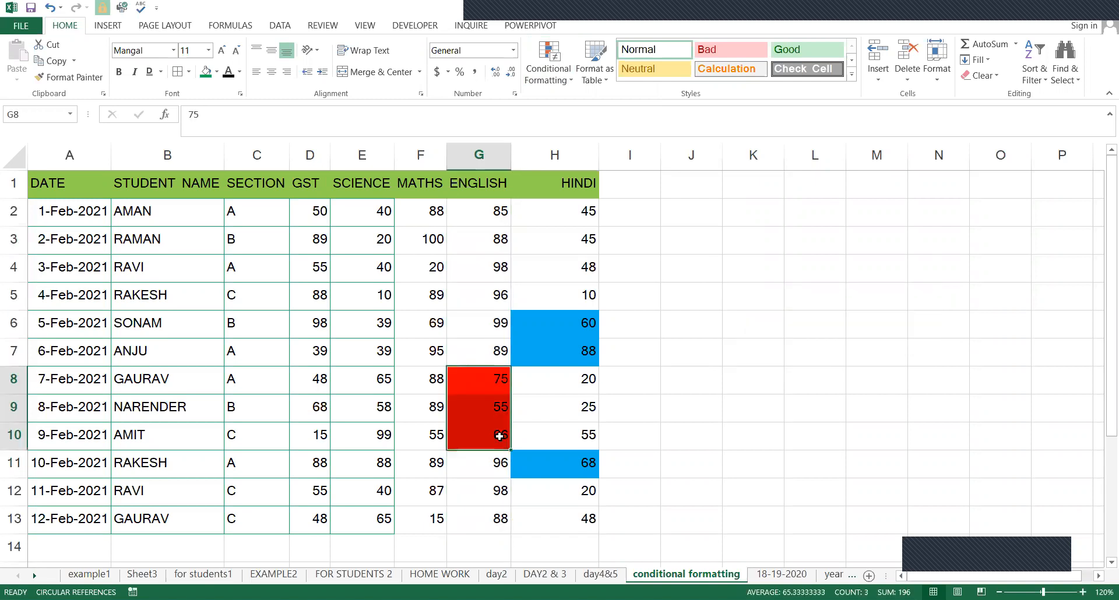
left_click_drag(506, 385, 499, 444)
left_click_drag(544, 326, 544, 348)
left_click(550, 83)
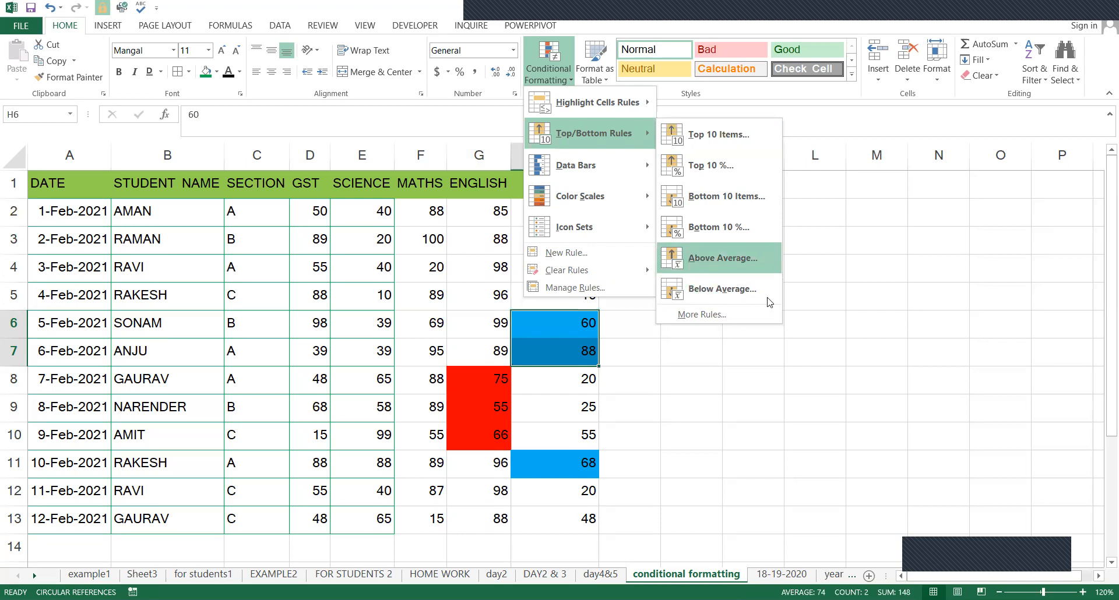
left_click(654, 291)
scroll(617, 314, "down", 1)
scroll(617, 315, "up", 1)
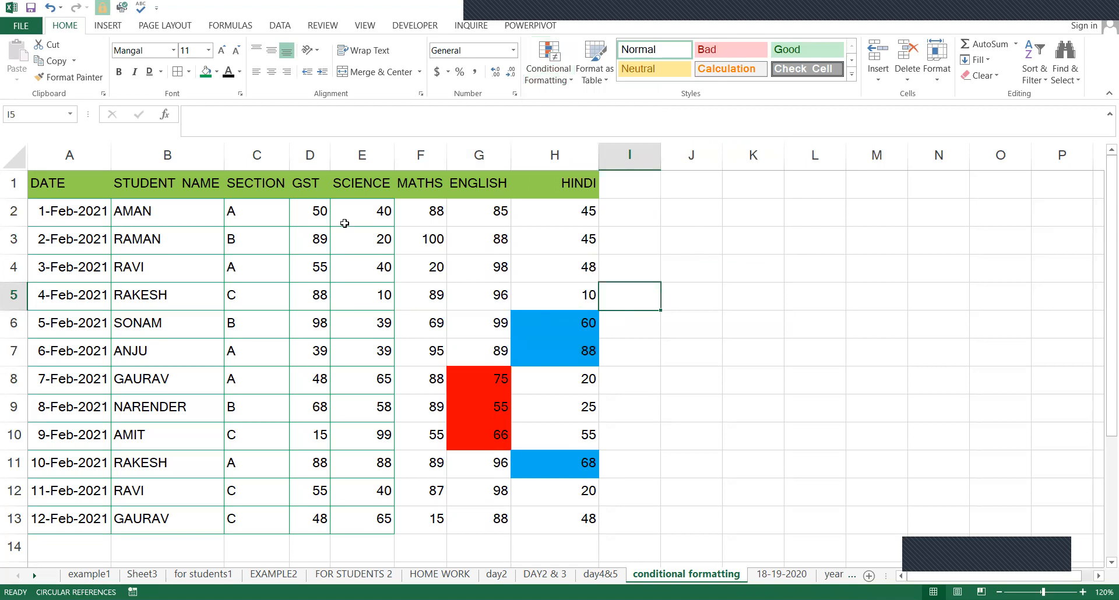
- Enter =AVERAGE(D2:D13) in D14 to calculate the average of the GST marks
left_click_drag(322, 210, 327, 525)
scroll(326, 473, "down", 1)
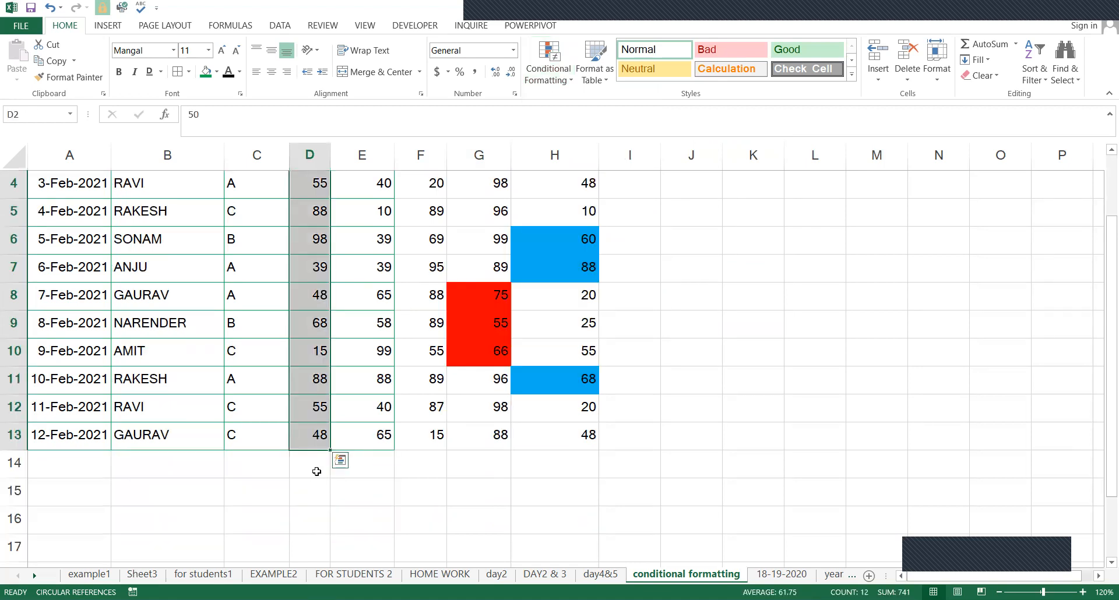
left_click(317, 472)
type("=")
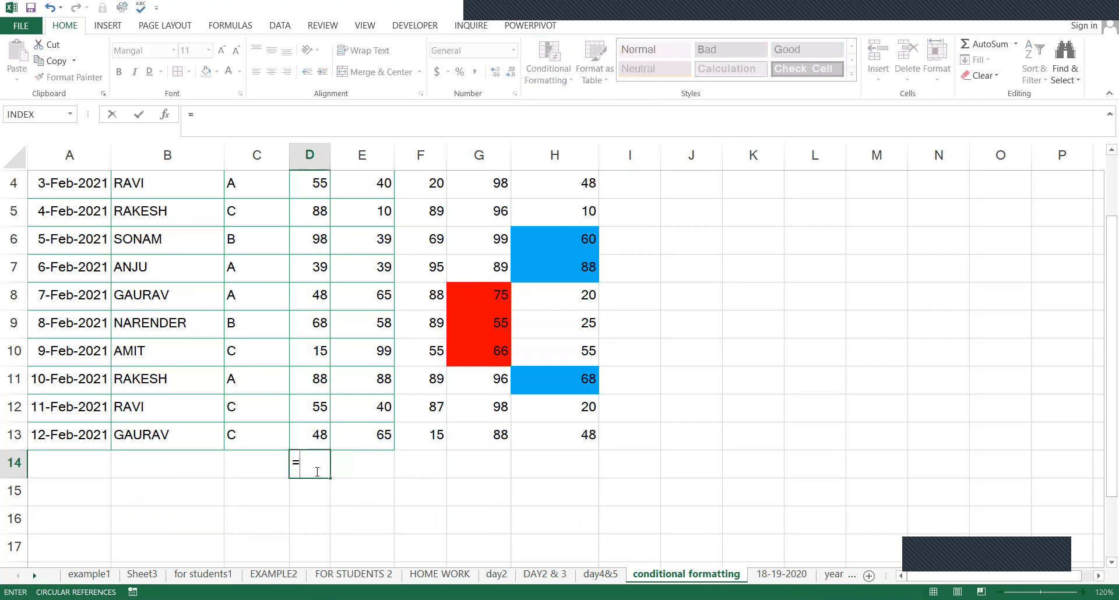
type("AVER")
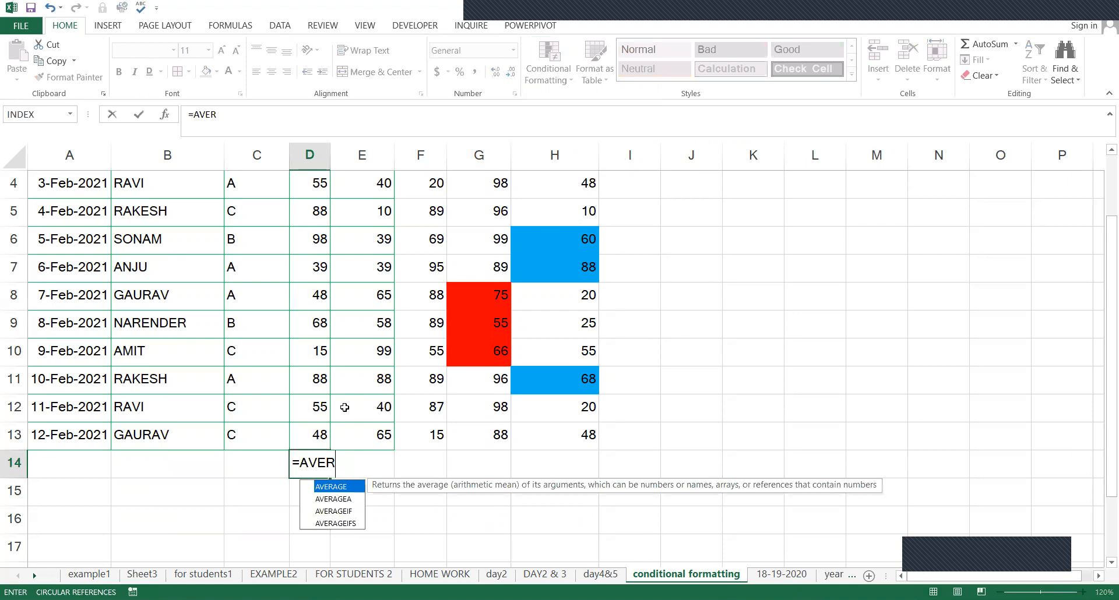
key("Tab")
scroll(344, 408, "up", 1)
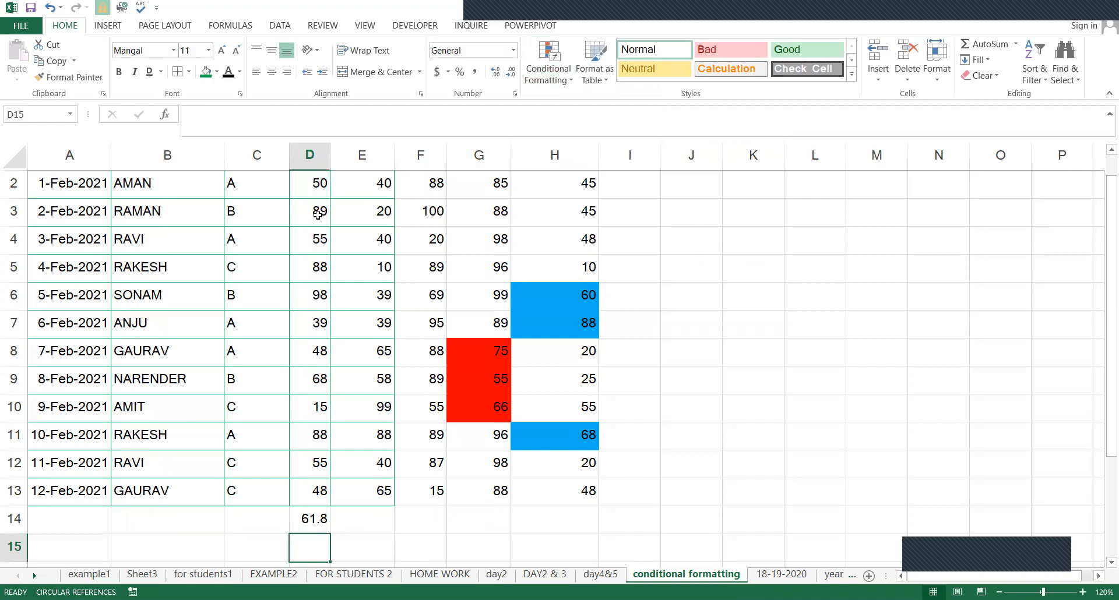
- Move the GST average formula from D14 to L3, keeping its reference to D2:D13
scroll(318, 214, "up", 1)
left_click_drag(318, 214, 313, 552)
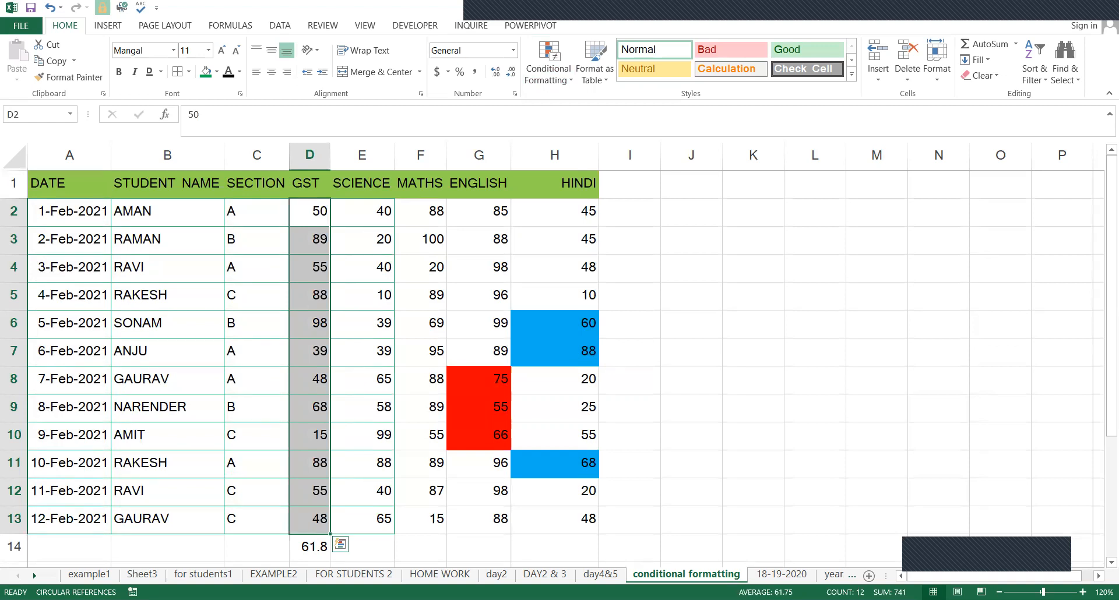
left_click(308, 548)
key("ctrl+c")
left_click(841, 237)
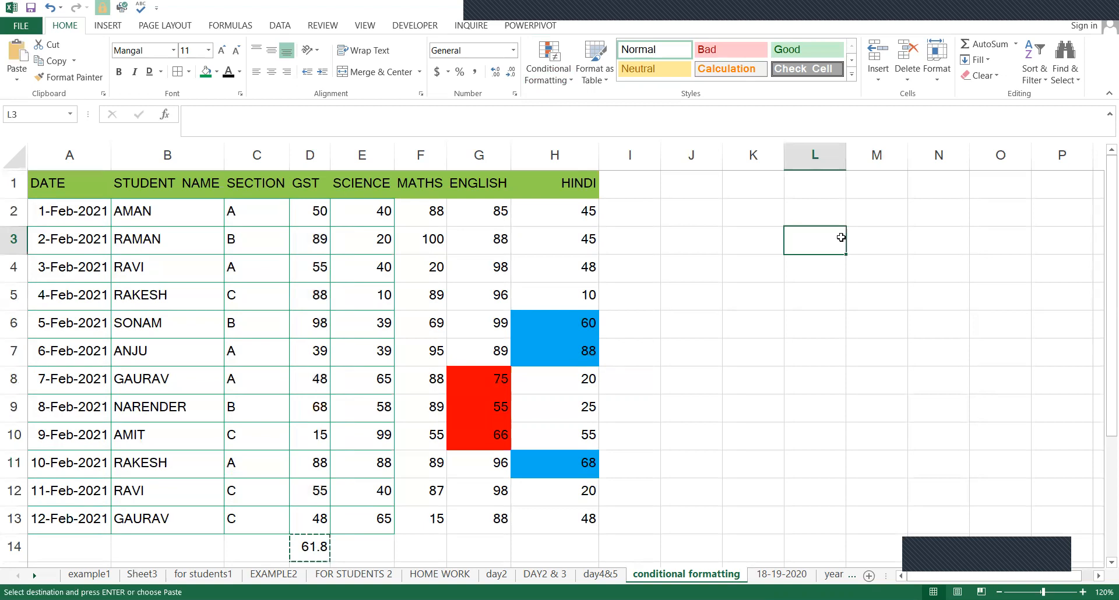
key("Return")
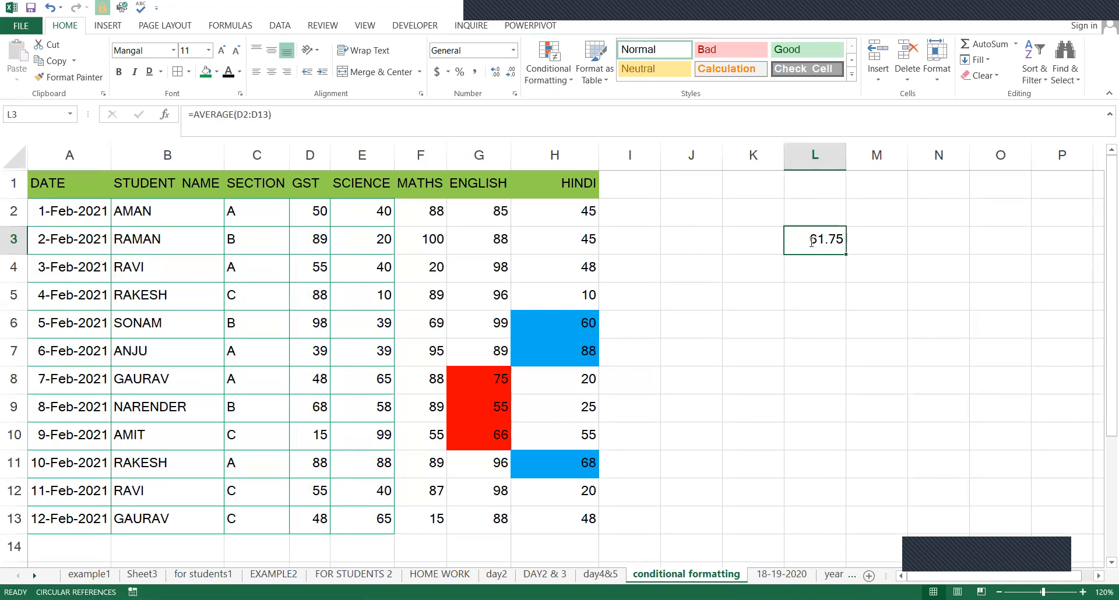
- Check the average formula in L3 without changing it and fill the cell with green
double_click(811, 241)
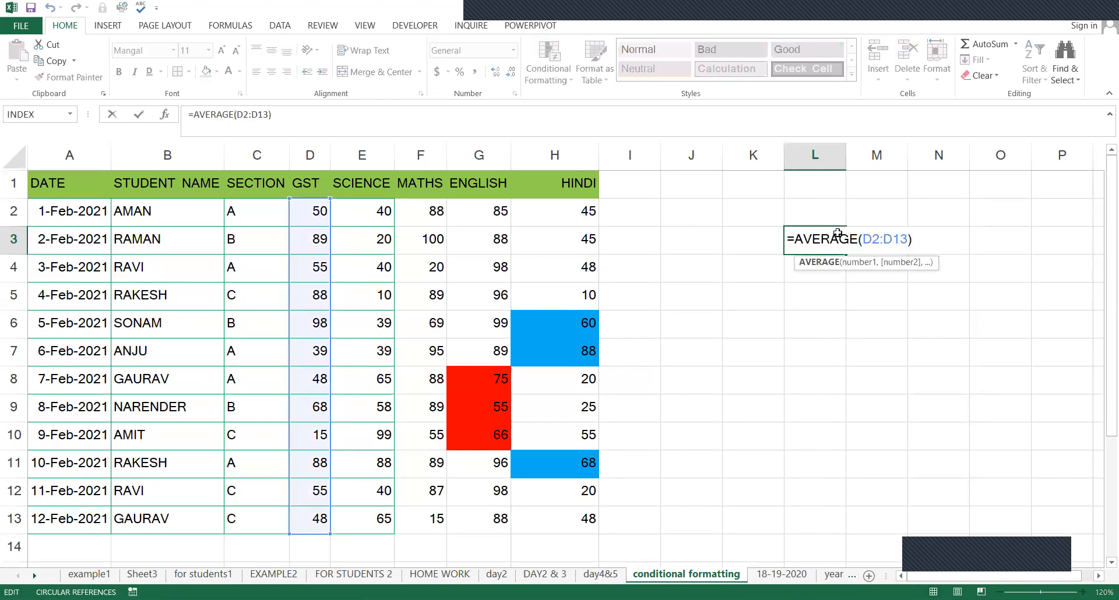
key("Escape")
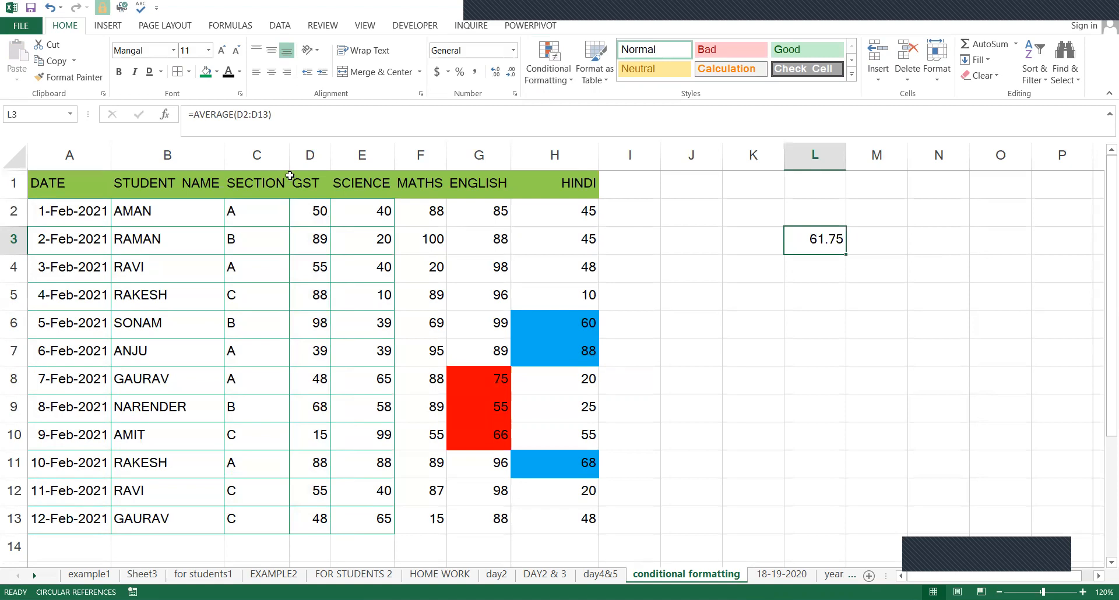
left_click(206, 71)
- Enter =AVERAGE(D2:D13) in D14 to average the GST marks again below their column
left_click_drag(320, 212, 347, 448)
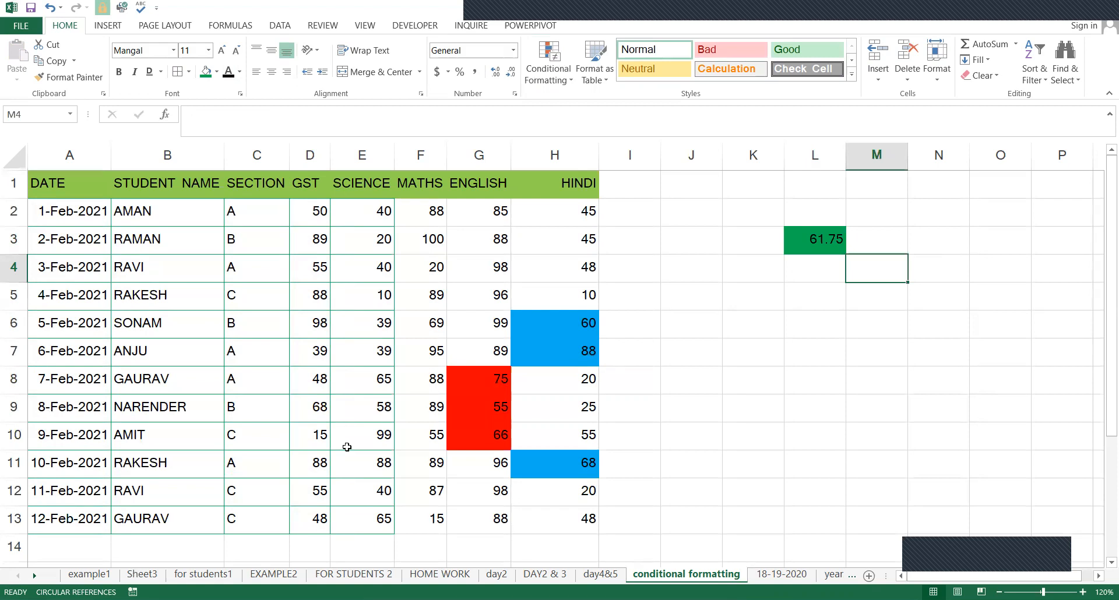
left_click_drag(319, 518, 321, 561)
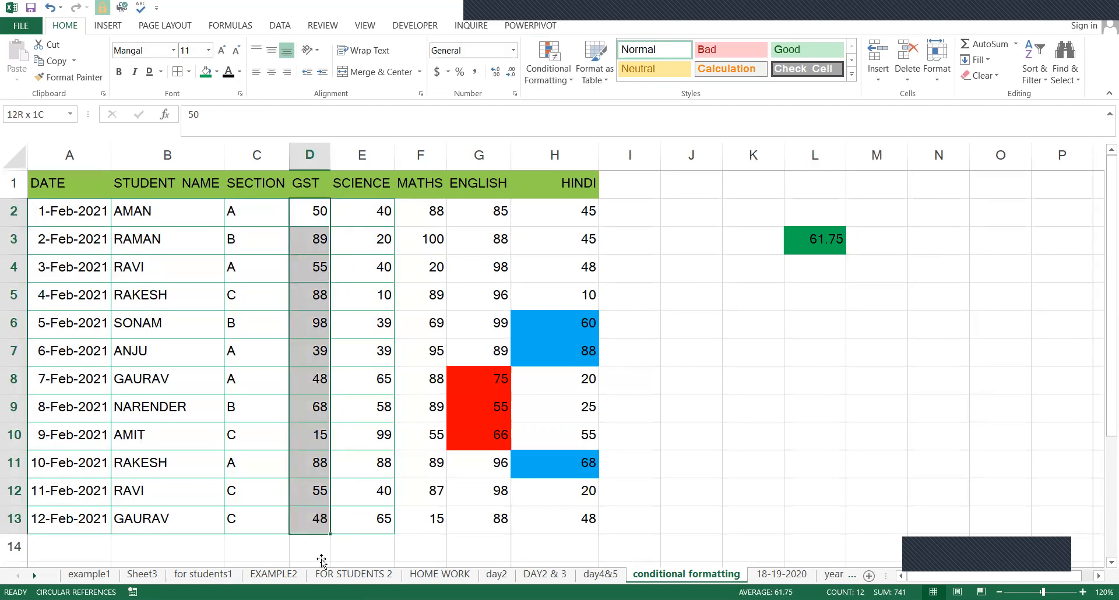
left_click(321, 560)
type("=")
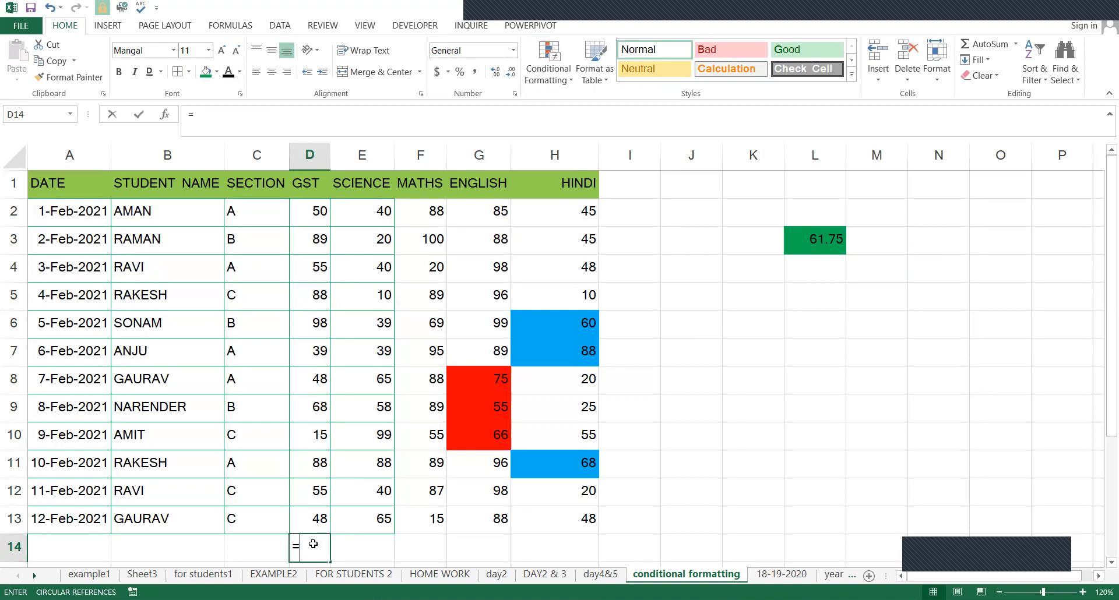
type("AVERAGE(1)")
key("Up")
double_click(314, 544)
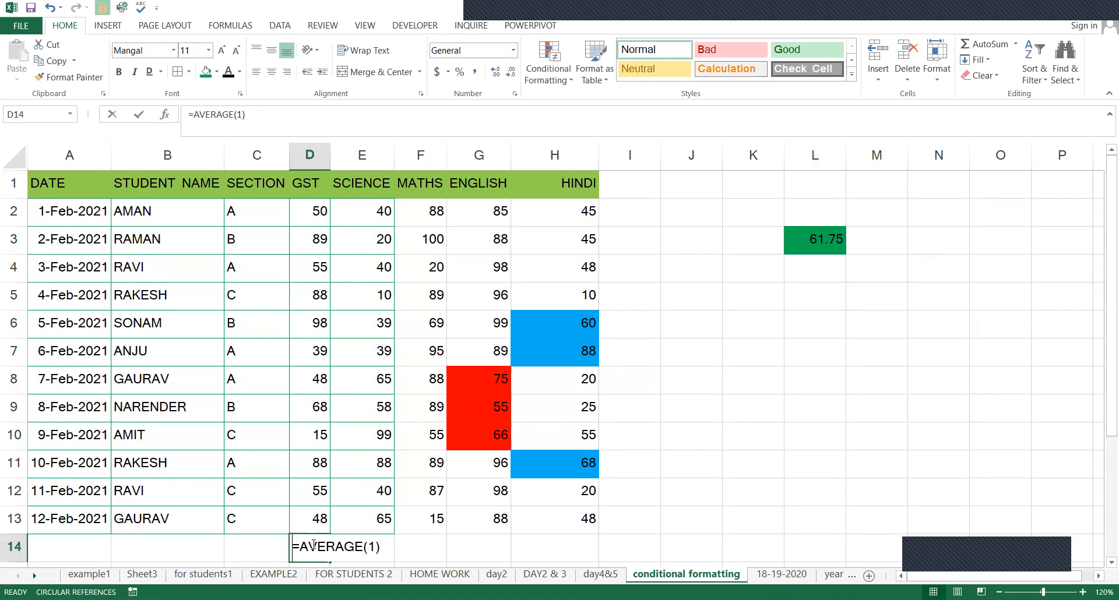
key("BackSpace")
key("BackSpace")
left_click(315, 523)
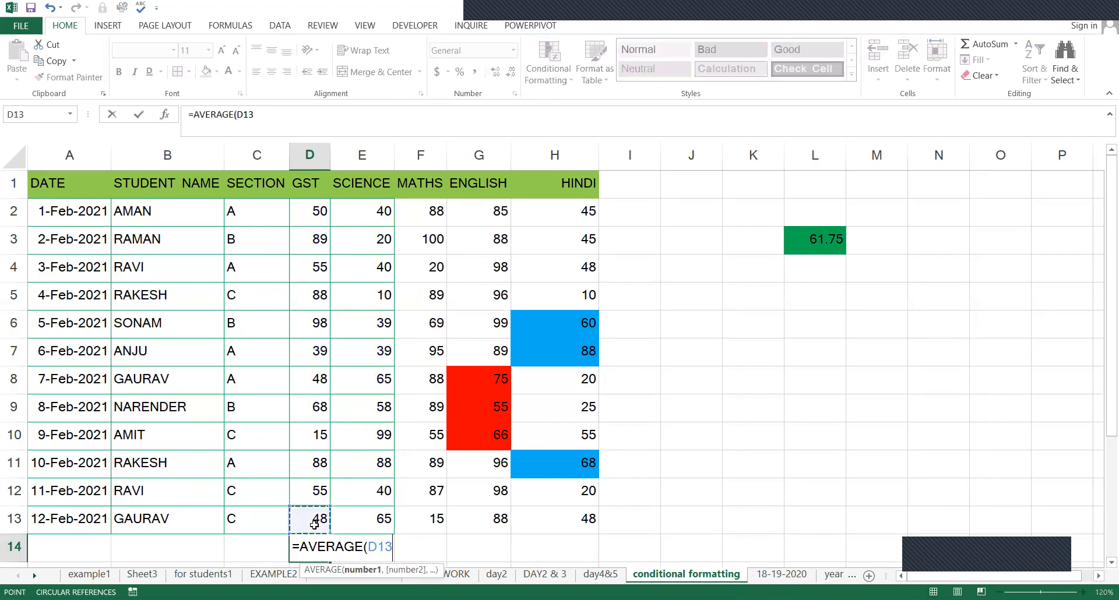
key("ctrl+shift+Up")
key("shift+Down")
key("Return")
key("Up")
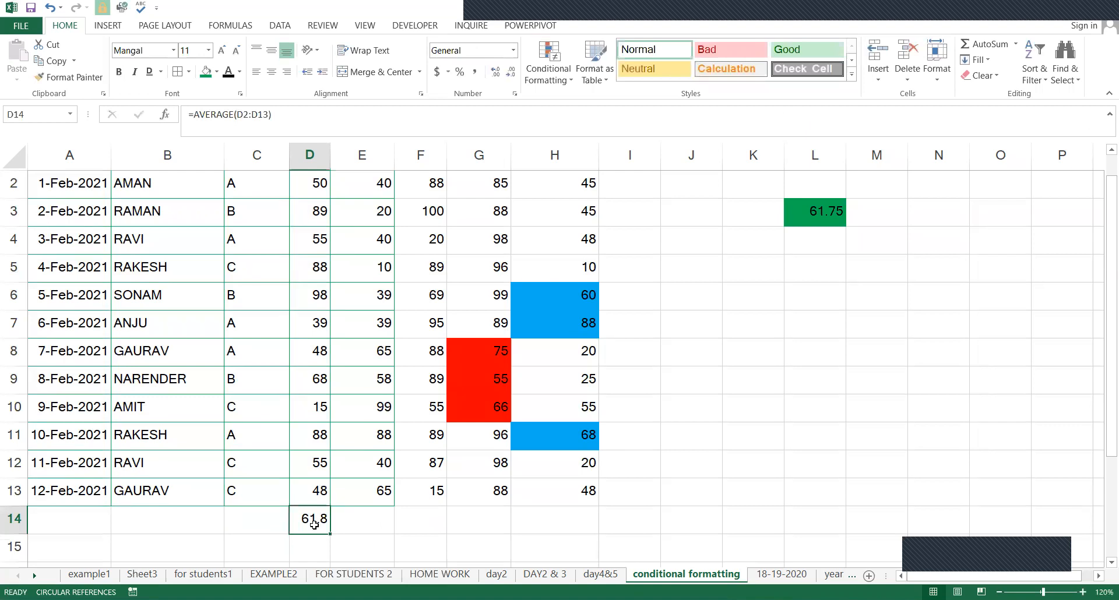
- Try to copy the GST average formula from D14 into L5, and undo the paste
key("ctrl+c")
key("Right")
key("Right")
key("Right")
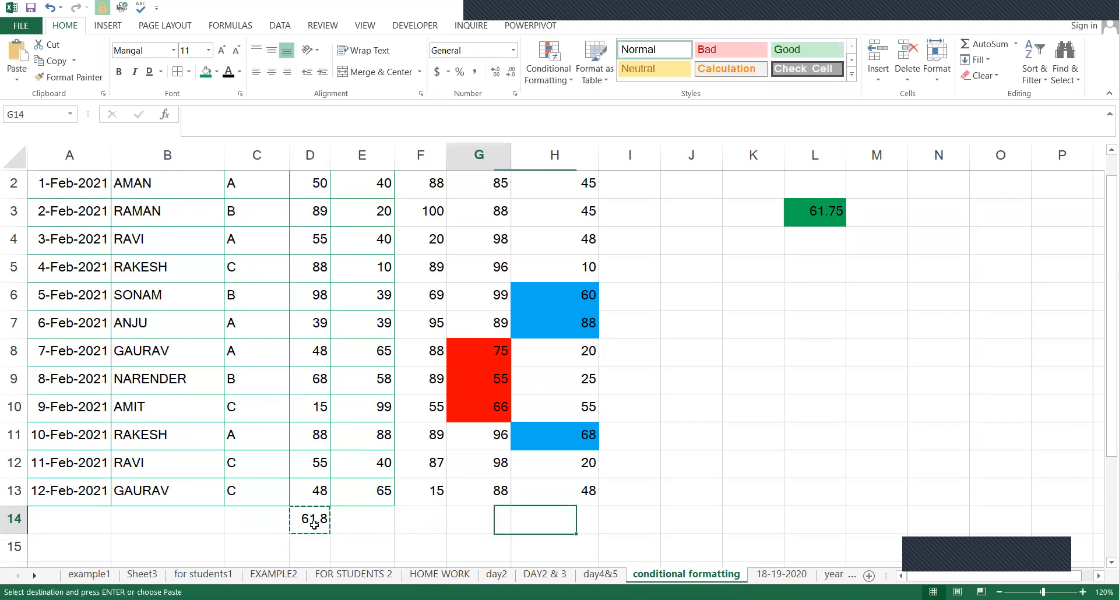
key("Left")
key("Left")
key("Left")
key("Up")
key("Up")
key("Right")
key("Right")
key("Right")
key("Right")
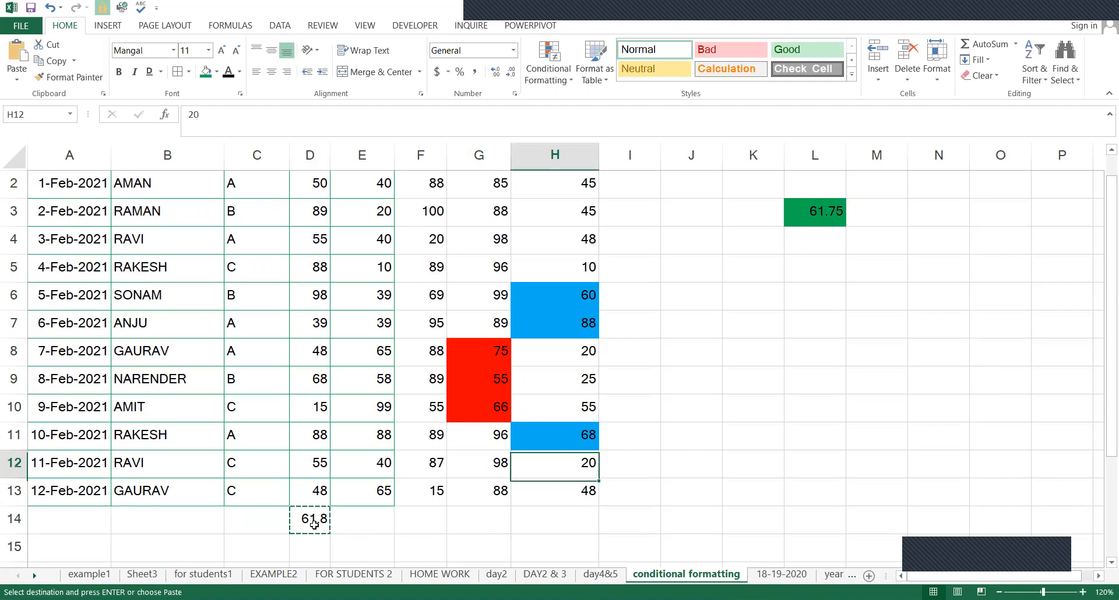
key("Up")
key("Up")
key("Up")
key("Up")
key("Up")
key("Up")
key("Up")
key("Right")
key("Right")
key("Right")
key("Right")
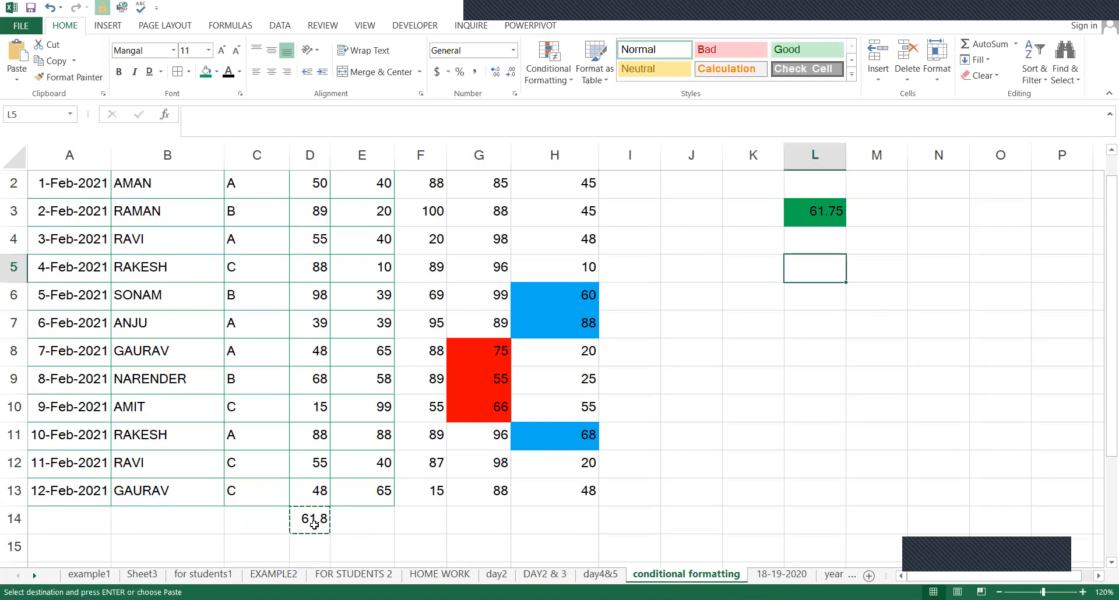
key("ctrl+v")
key("ctrl+z")
key("Escape")
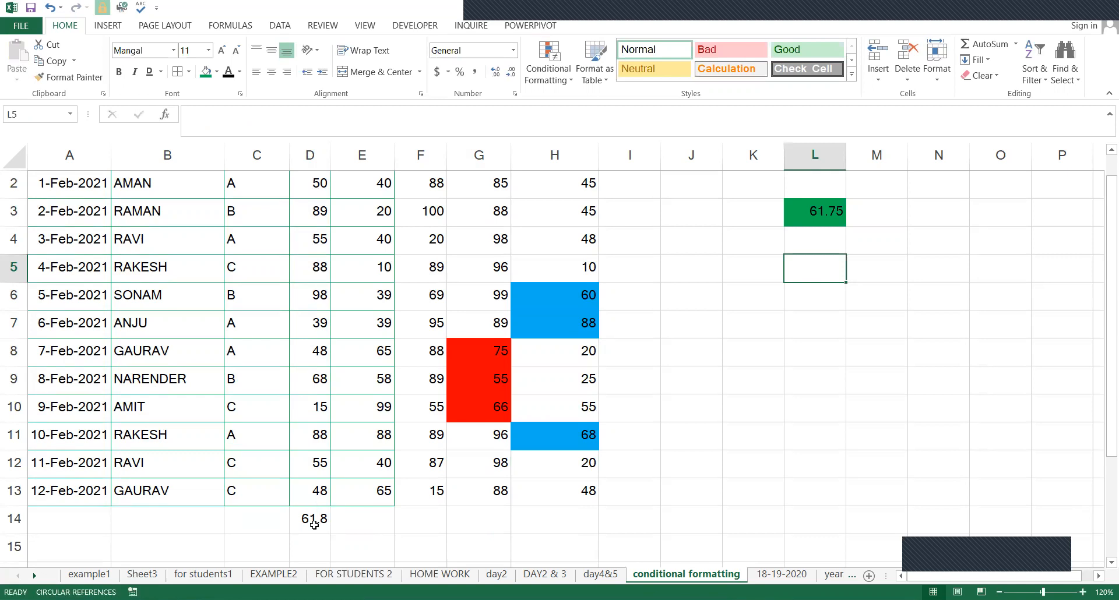
- Compare the GST average formulas in L3 and D14
left_click(807, 221)
scroll(701, 243, "up", 1)
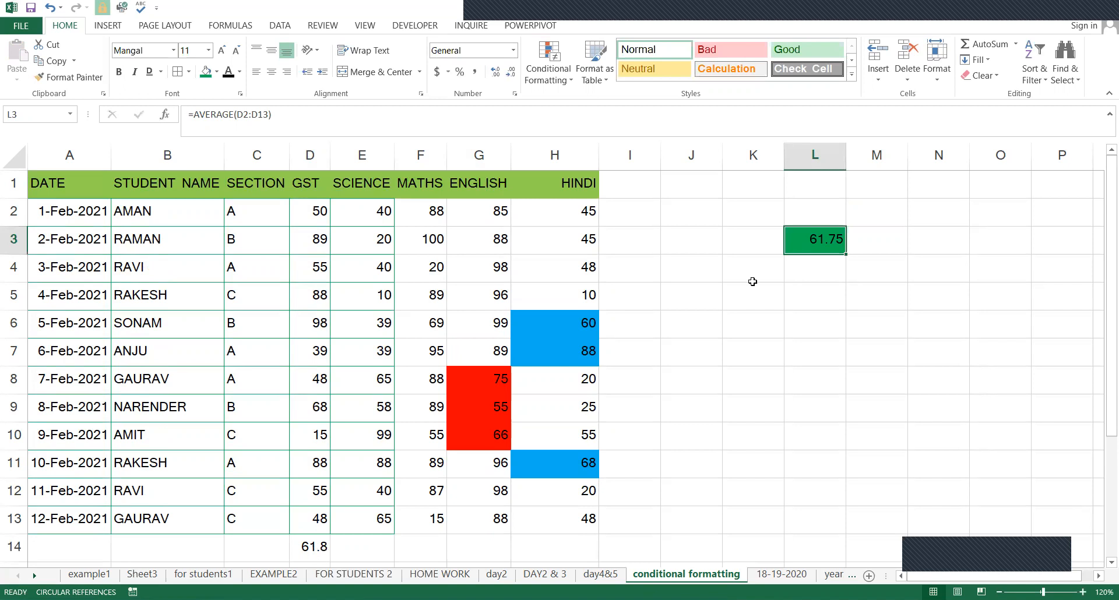
left_click(310, 548)
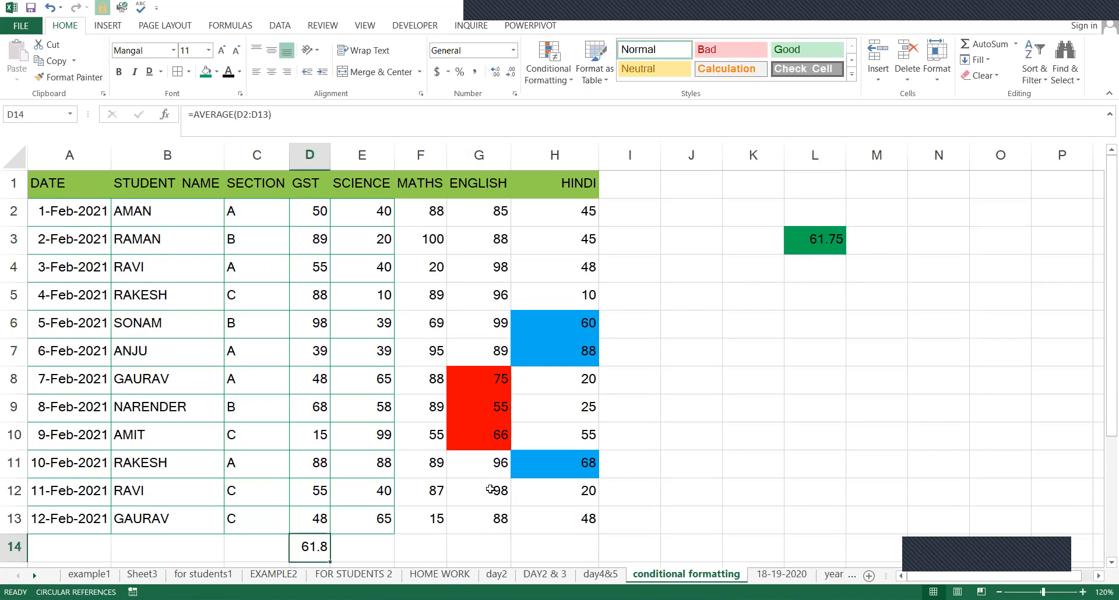
left_click(824, 244)
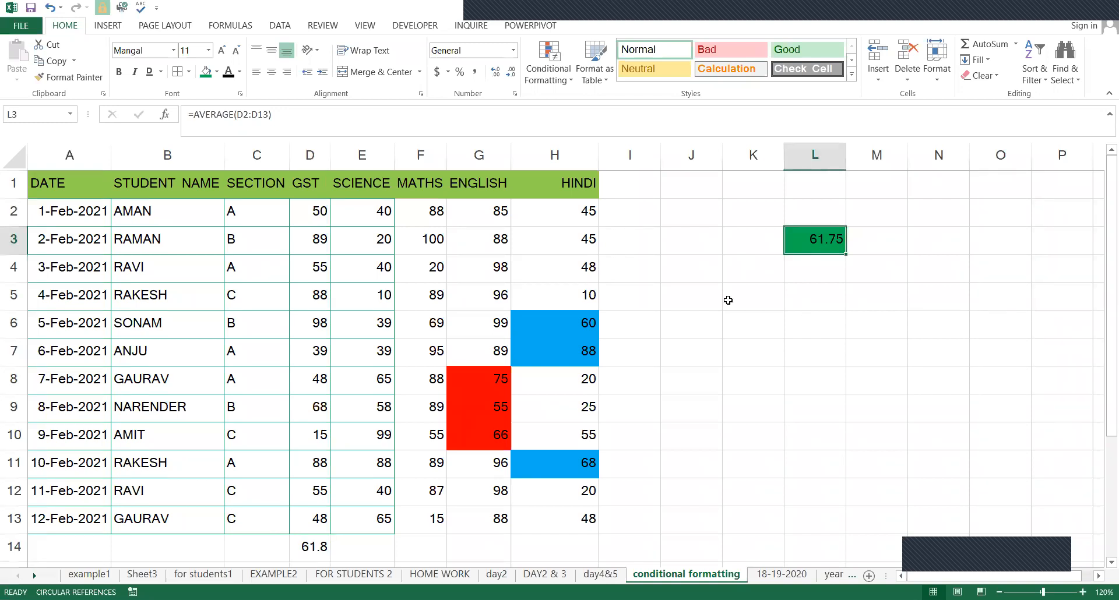
left_click(314, 554)
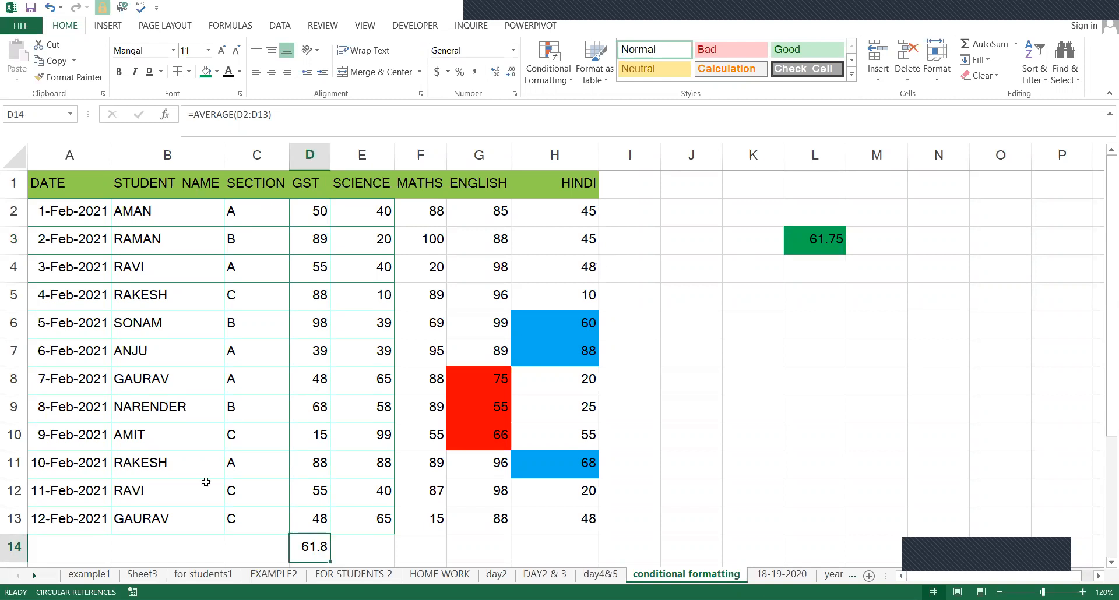
left_click(794, 243)
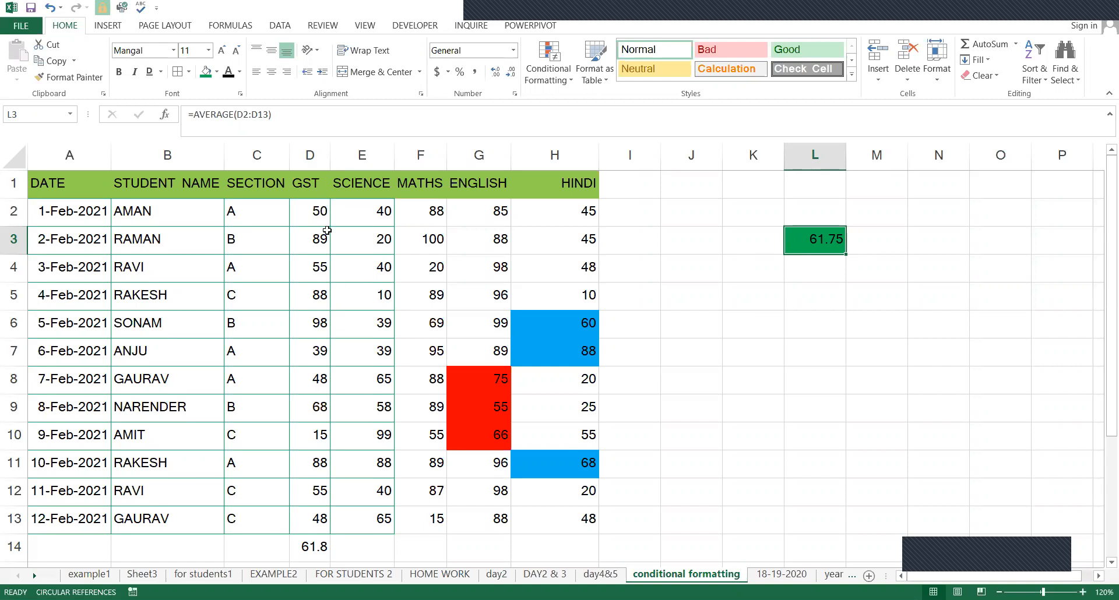
- Apply an Above Average conditional formatting rule to the GST marks D2:D13 with a custom green fill
left_click_drag(320, 213, 320, 295)
left_click_drag(296, 537, 309, 519)
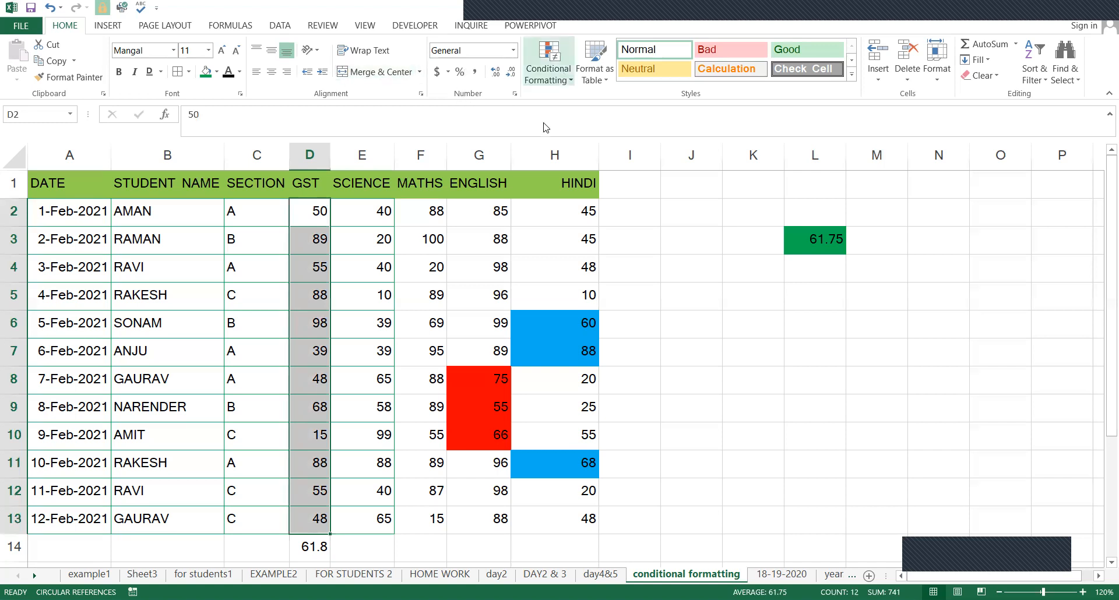
left_click(563, 78)
mouse_move(618, 137)
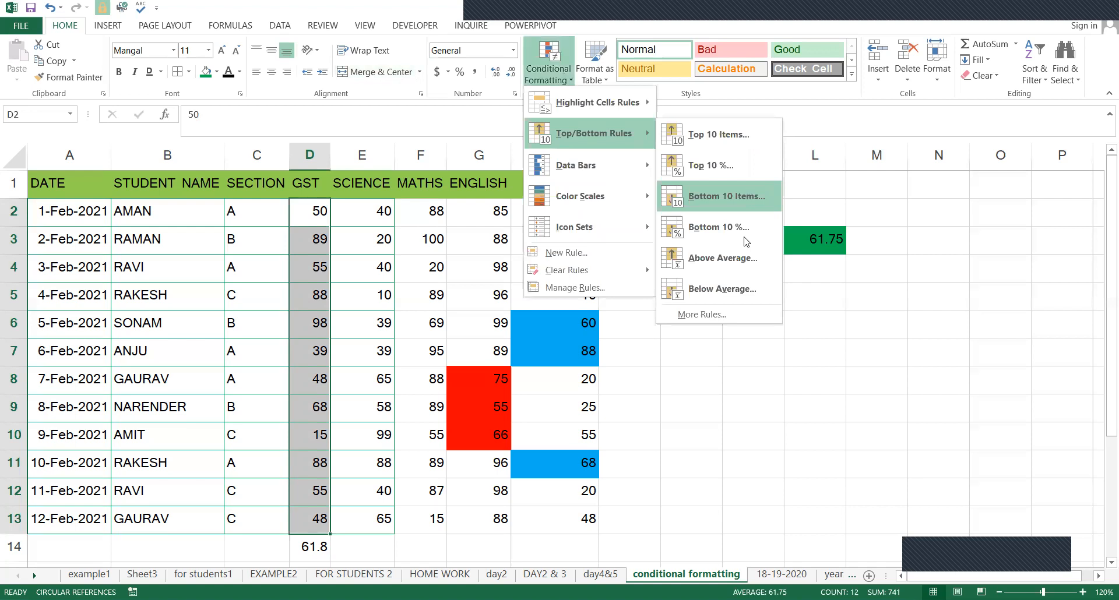
left_click(705, 263)
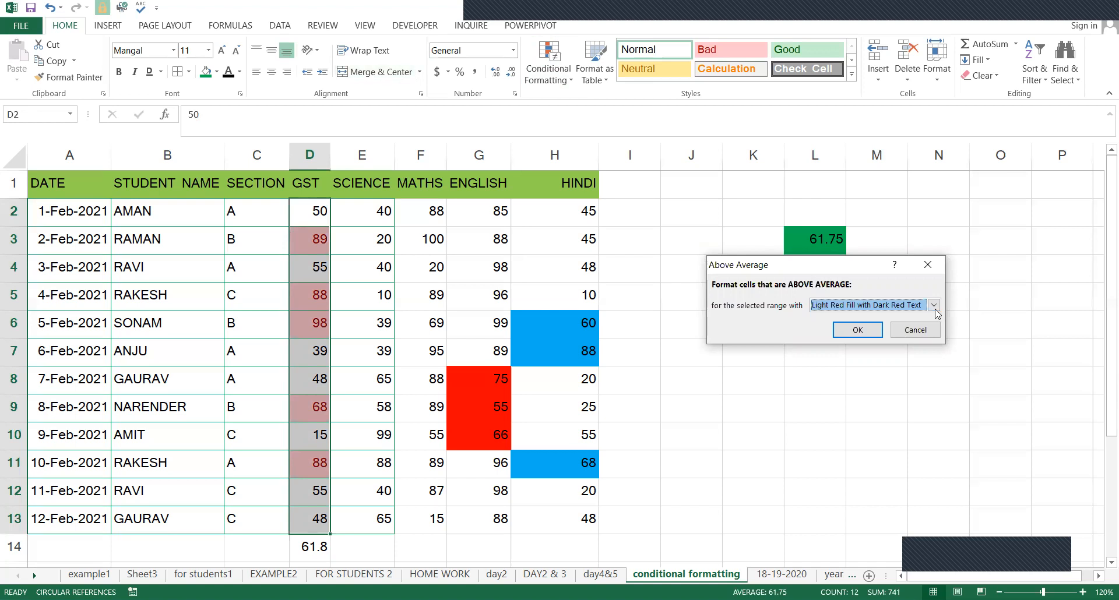
key("alt+Down")
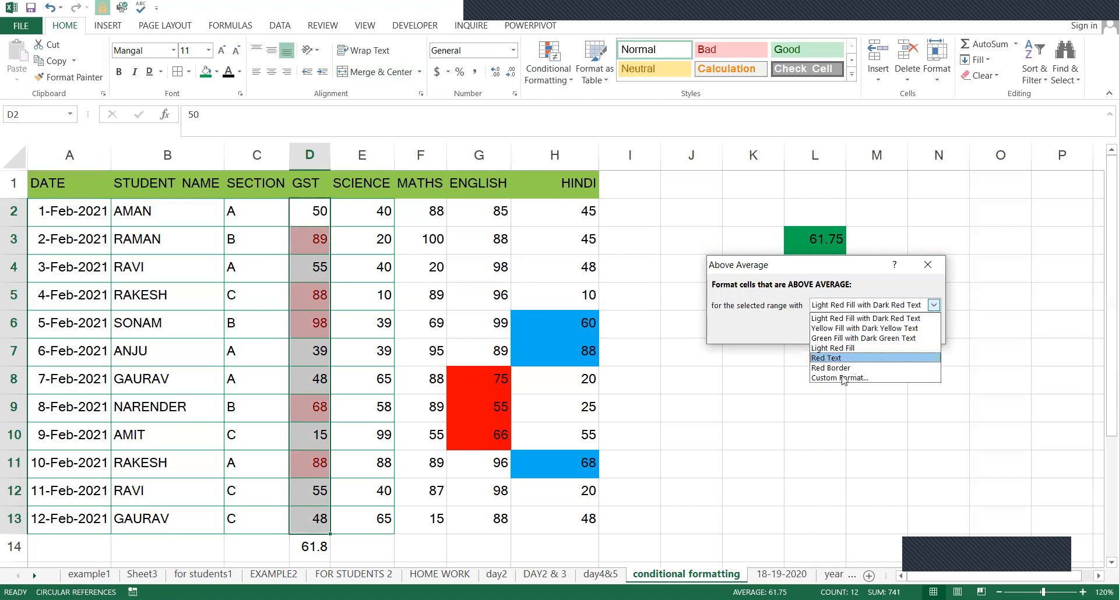
key("Return")
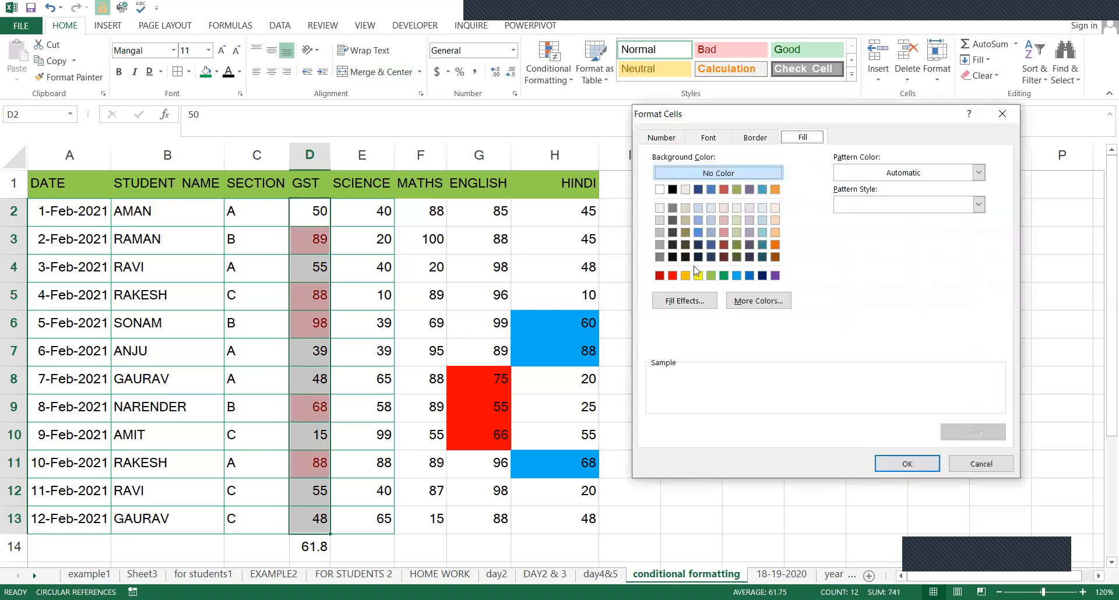
left_click(906, 464)
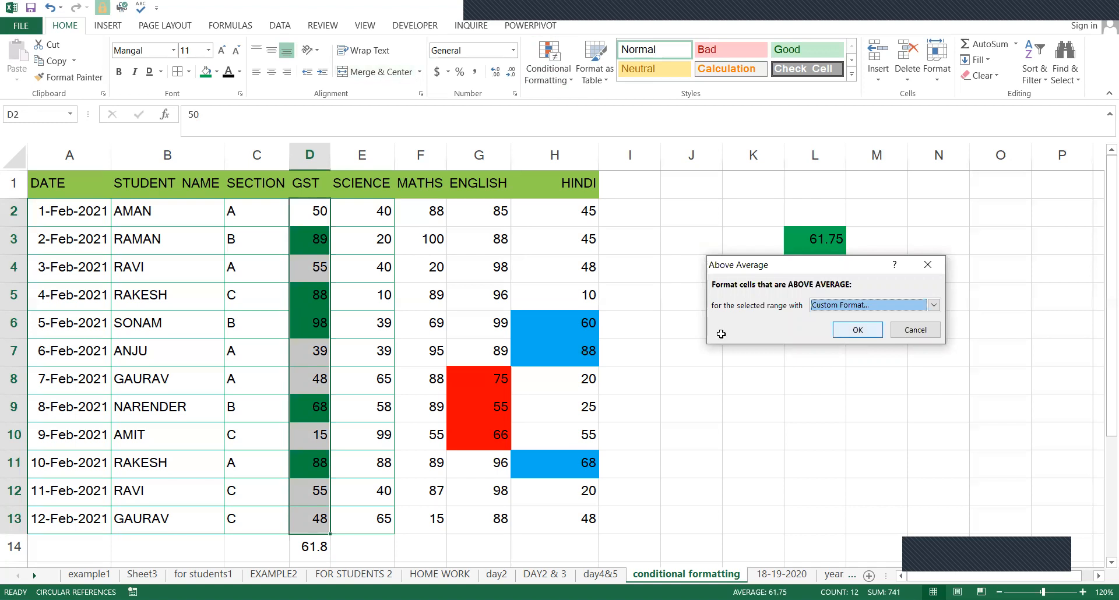
key("Return")
left_click(721, 333)
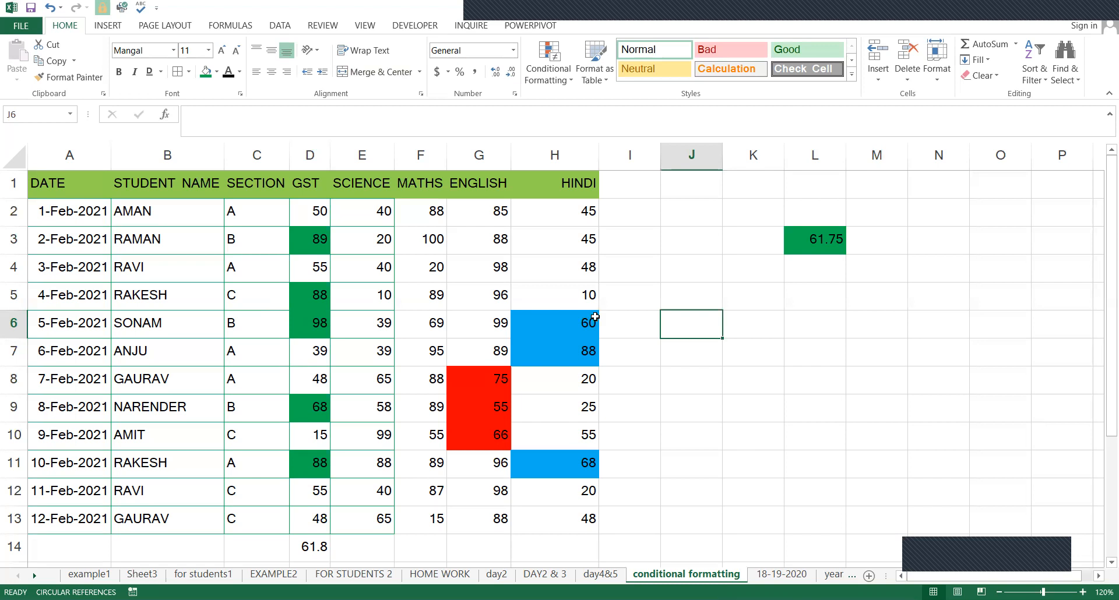
- Apply a Below Average conditional formatting rule to the GST marks D2:D13 with a custom red fill
left_click_drag(309, 211, 302, 515)
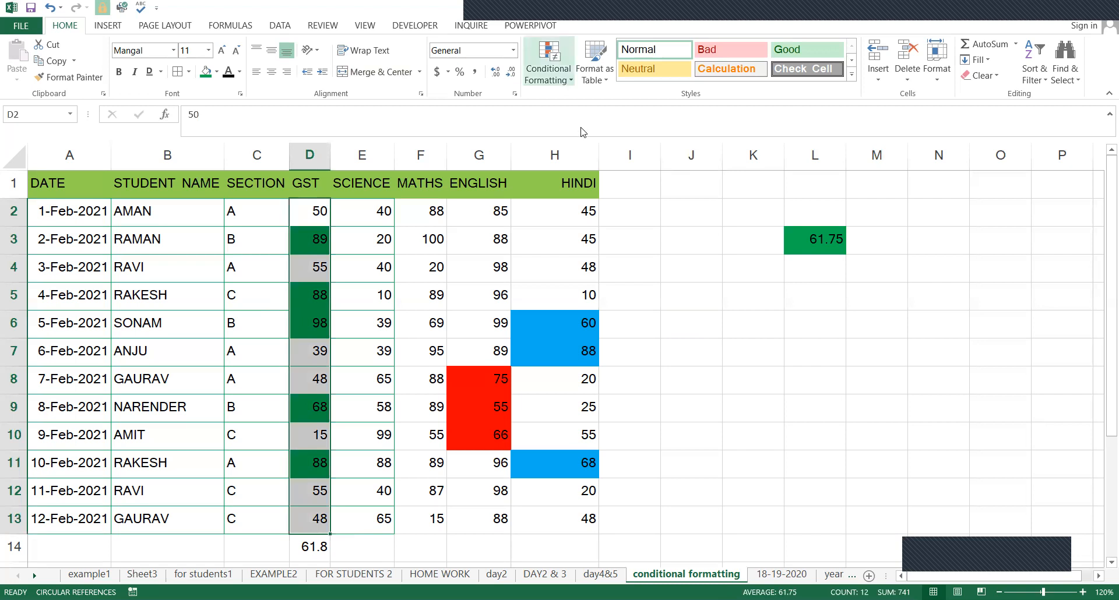
left_click(563, 78)
mouse_move(590, 133)
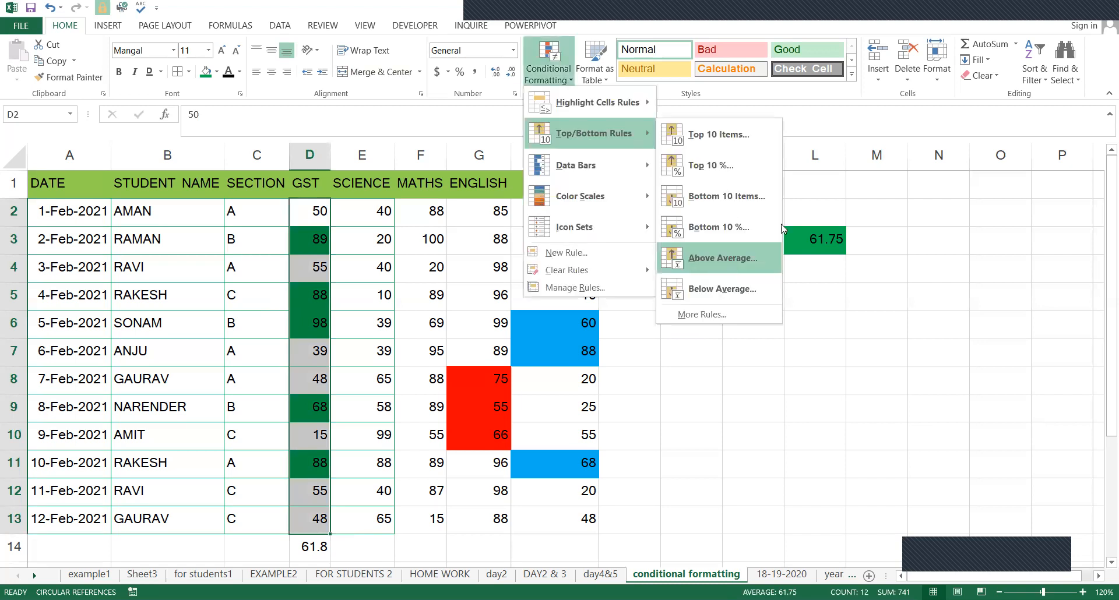
left_click(722, 289)
left_click(934, 305)
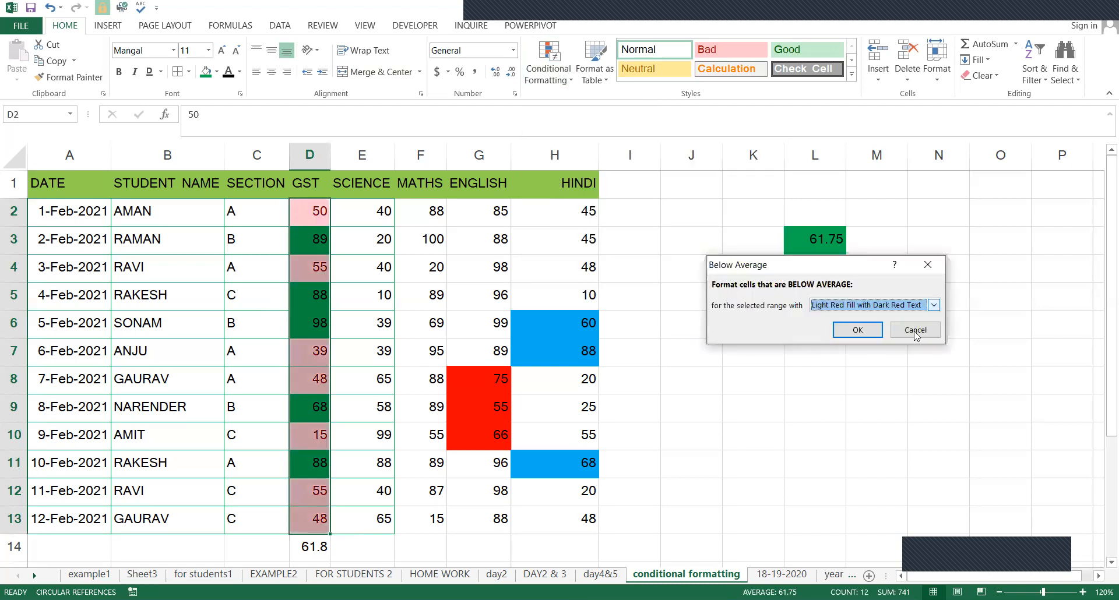
left_click(852, 377)
left_click(907, 464)
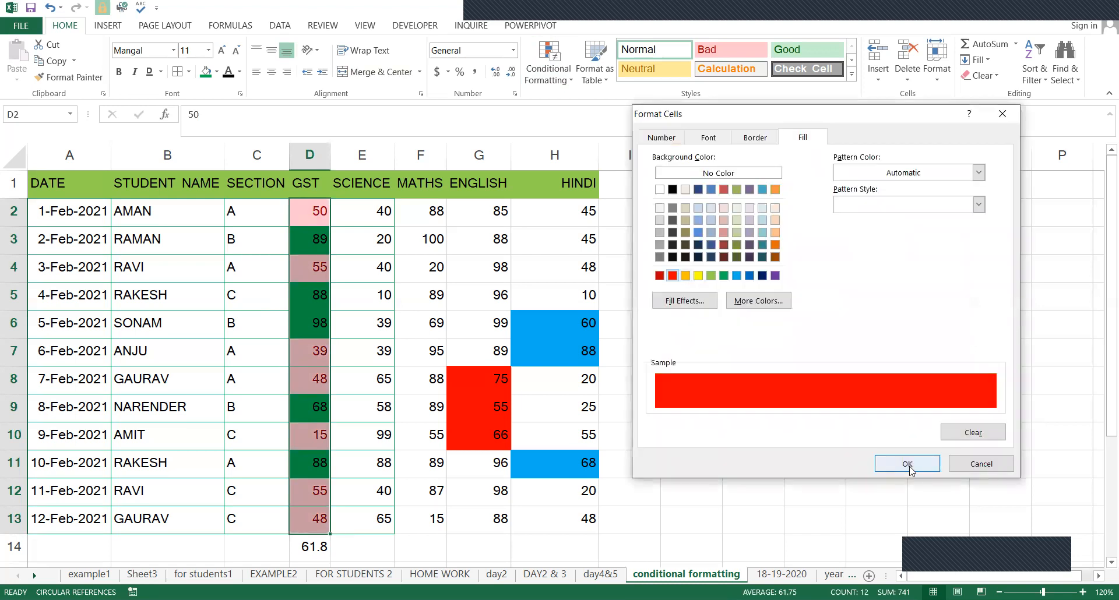
left_click(857, 330)
left_click(324, 213)
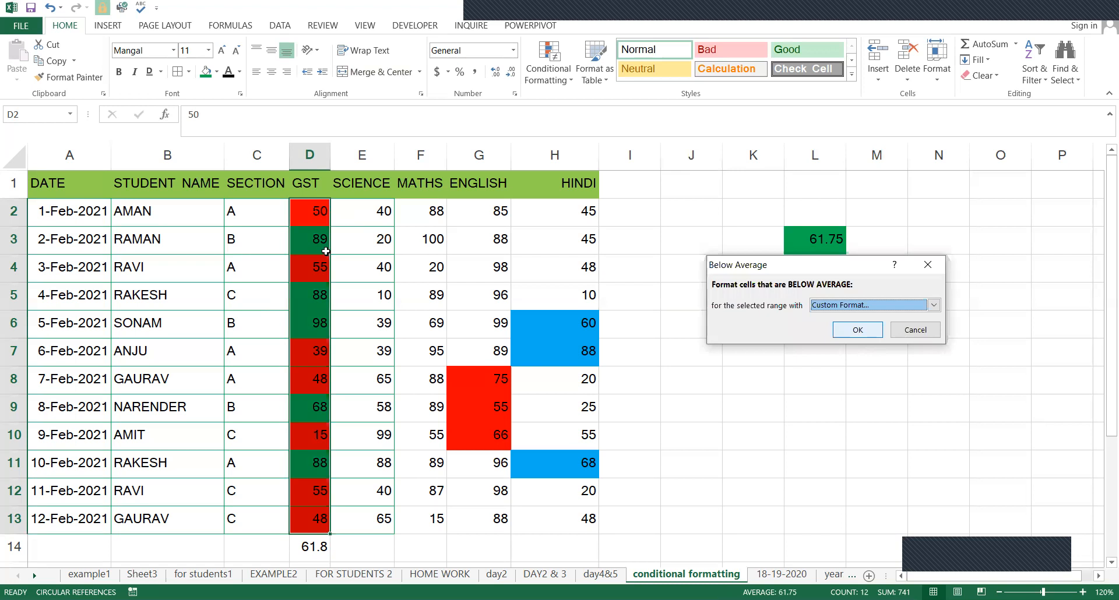
left_click(338, 268)
left_click(320, 380)
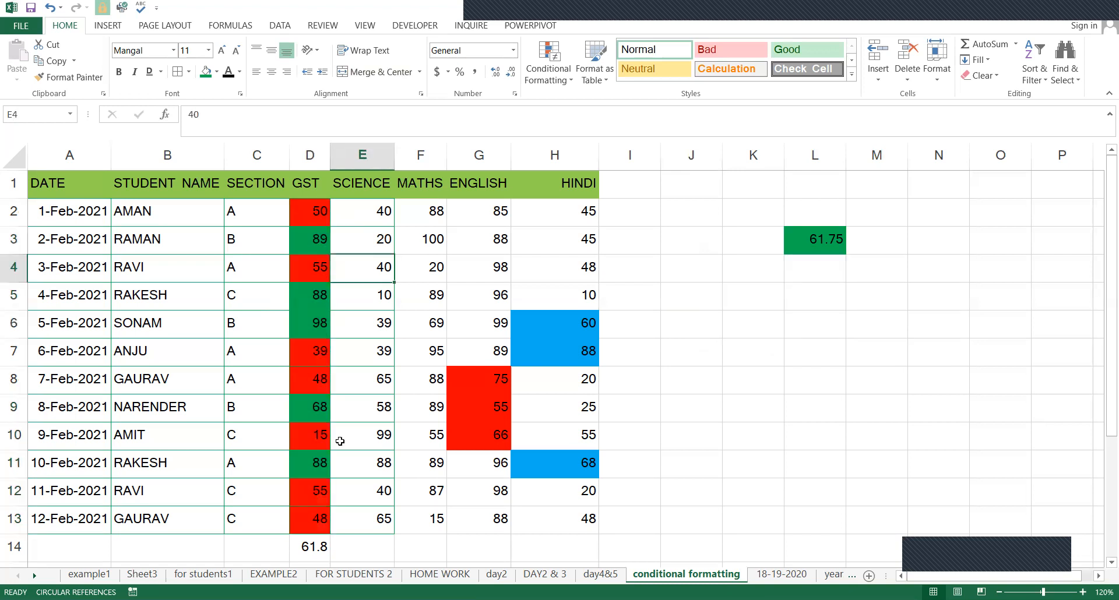
left_click(315, 514)
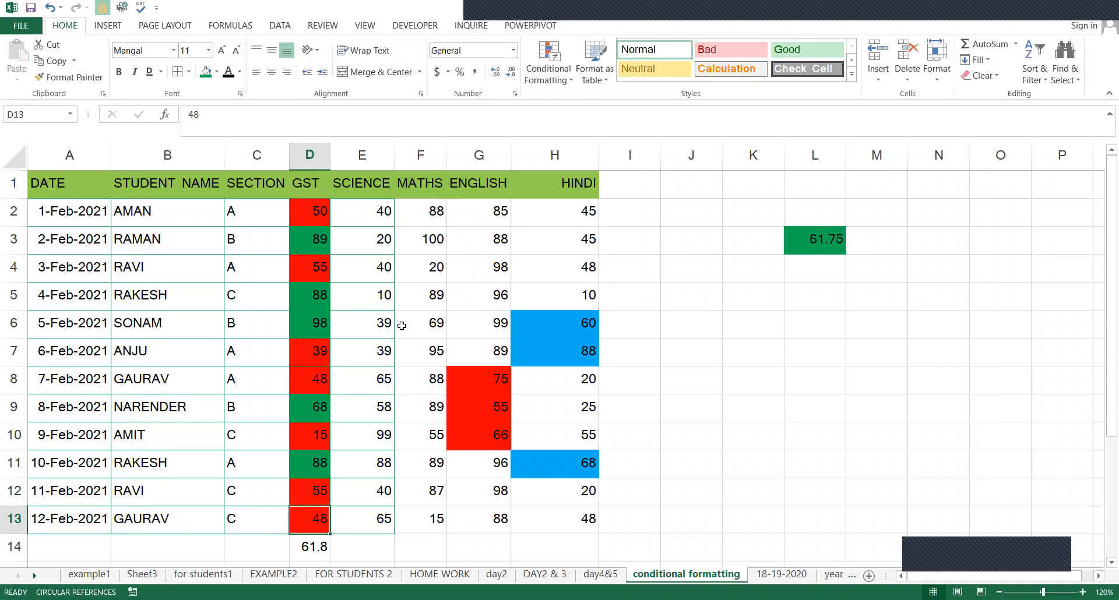
- Delete the GST average formulas from L3 and D14, leaving the green fill in L3
left_click(814, 237)
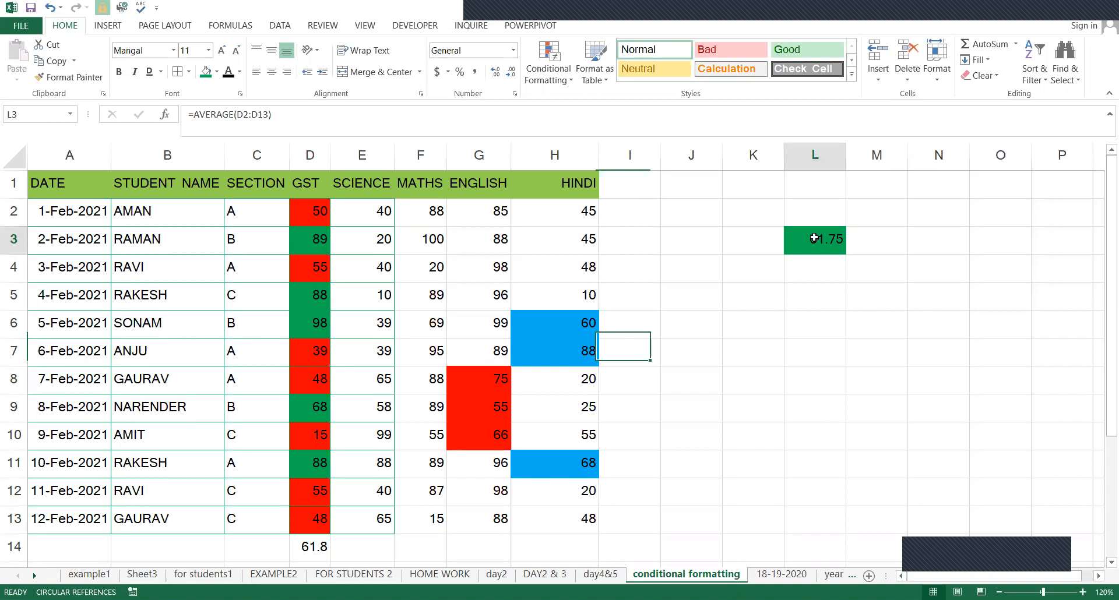
key("Delete")
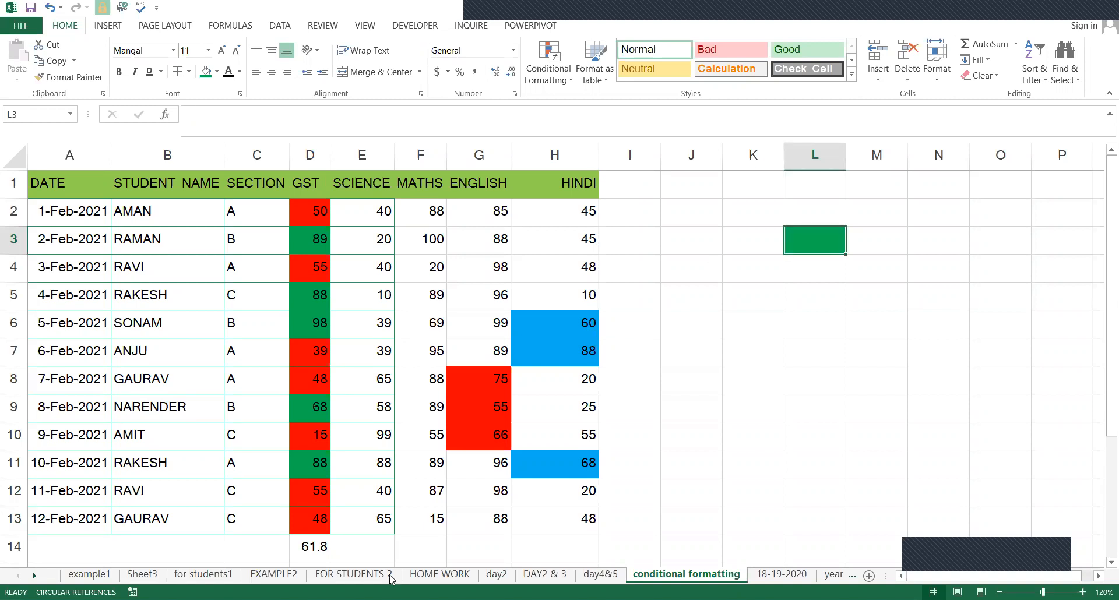
left_click(325, 548)
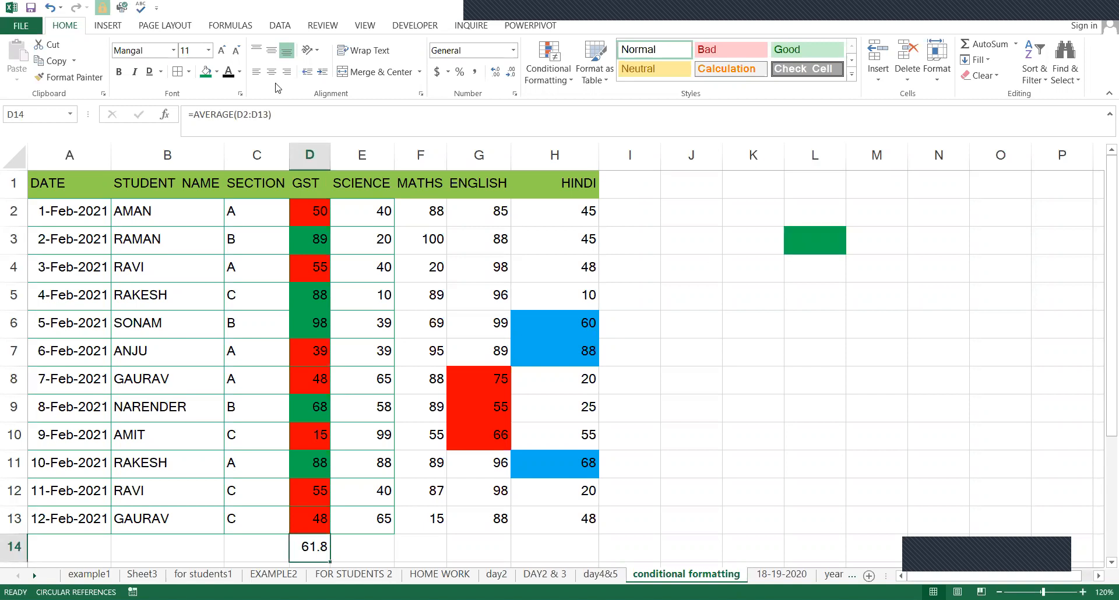
key("Delete")
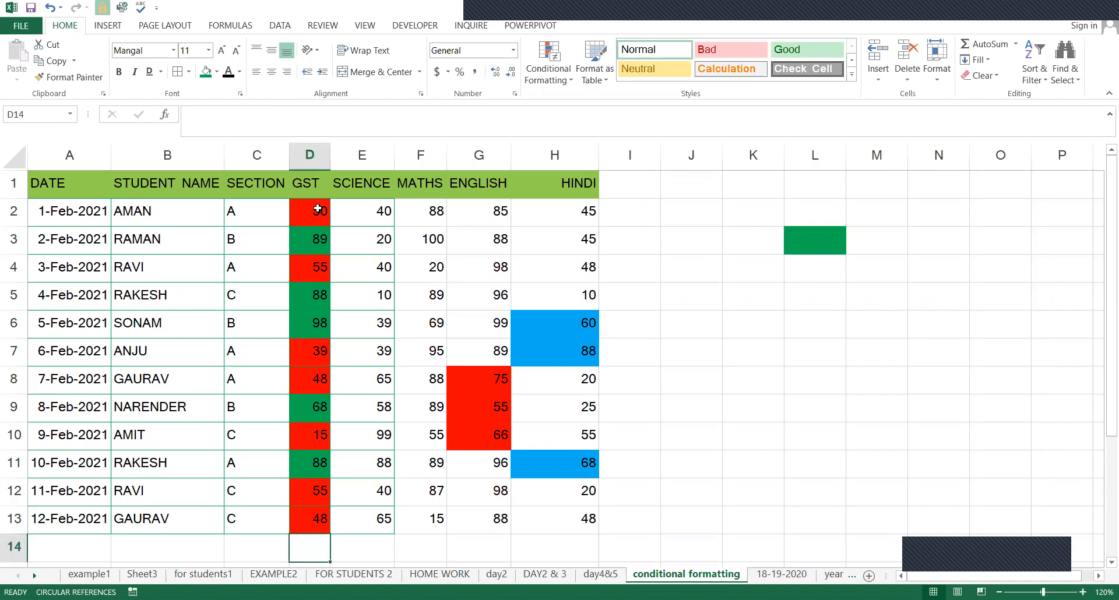
left_click(821, 244)
left_click_drag(311, 212, 309, 515)
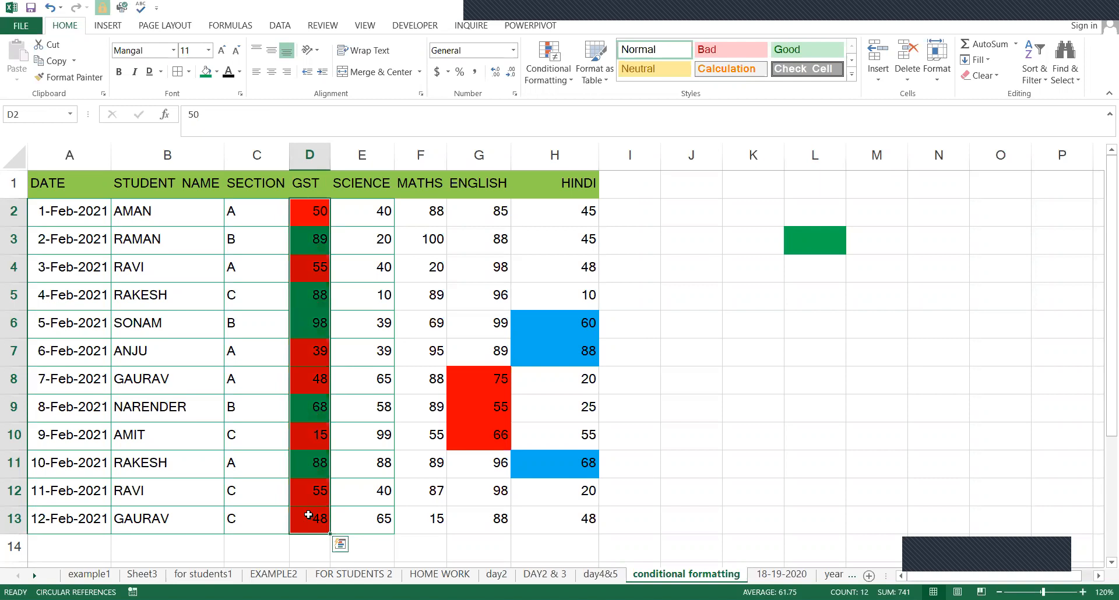
left_click(363, 475)
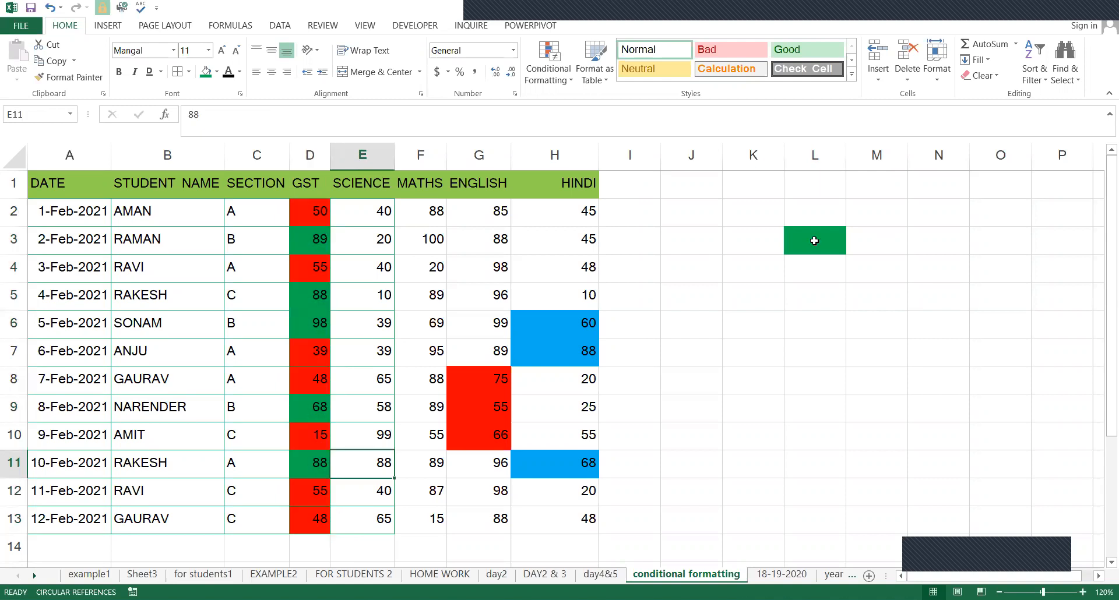
- Clear the conditional formatting rules from the marks D2:H13 and remove the green fill from cell L3
left_click_drag(308, 224, 535, 529)
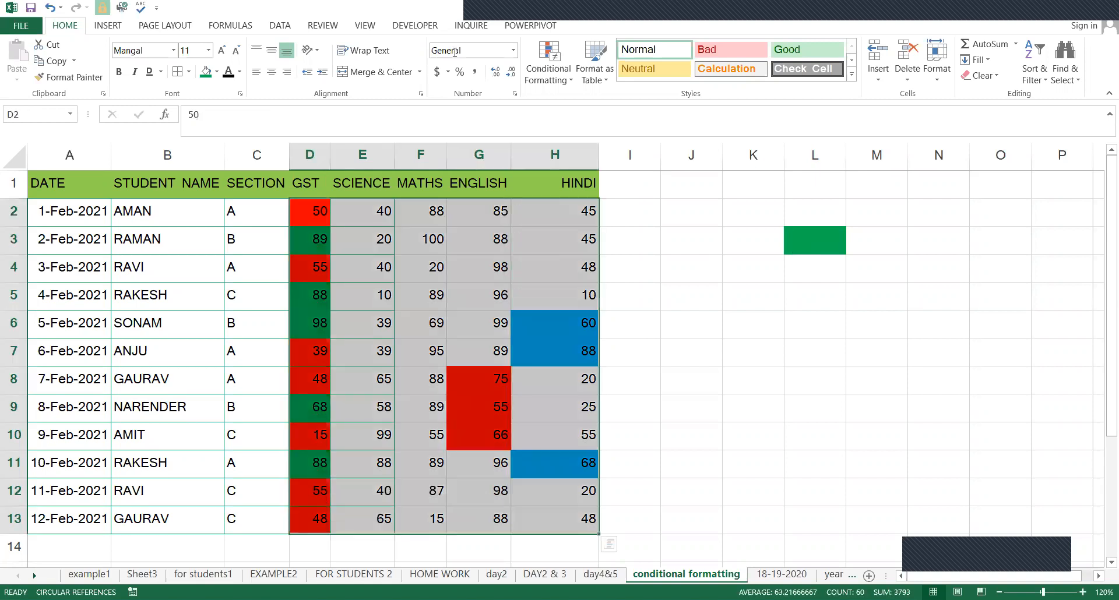
left_click(564, 85)
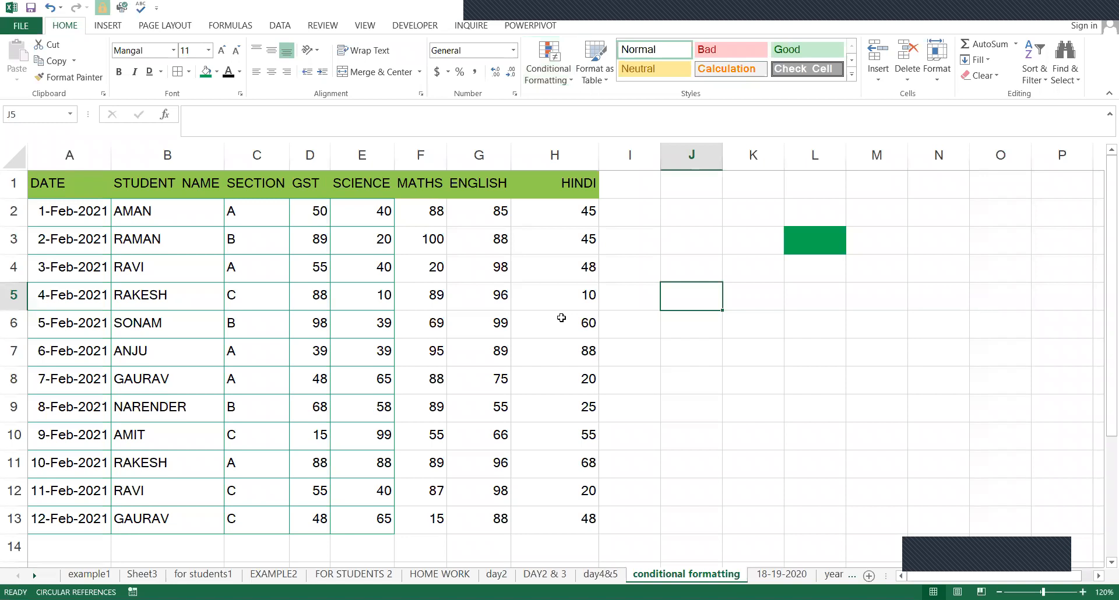
left_click(791, 245)
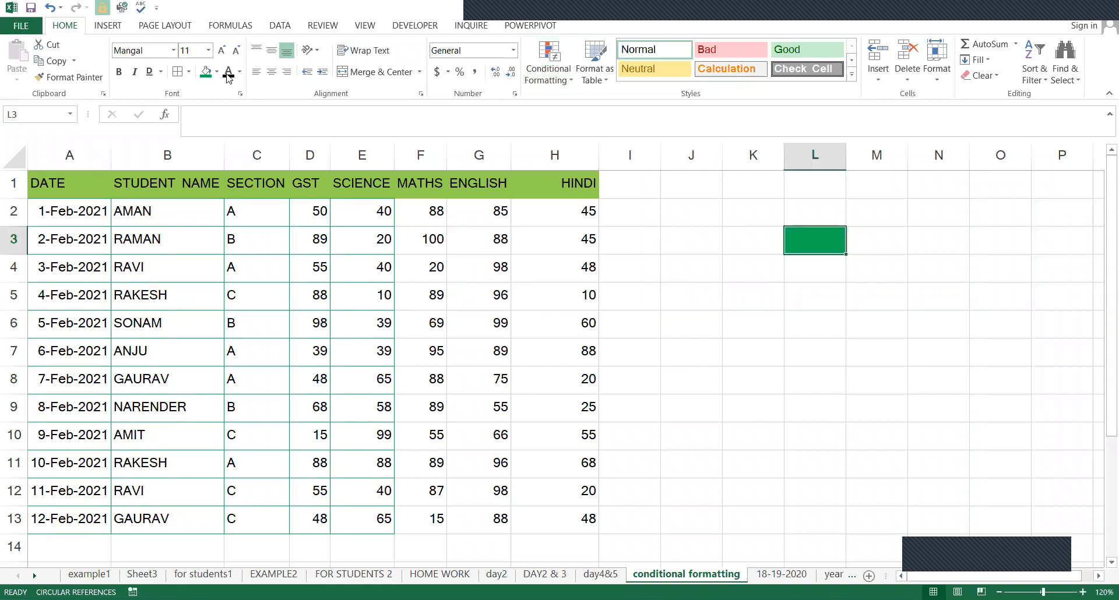
left_click(236, 226)
- Check the number of marks in the GST column D2:D13 and in the full marks range D2:H13
left_click_drag(305, 208, 300, 520)
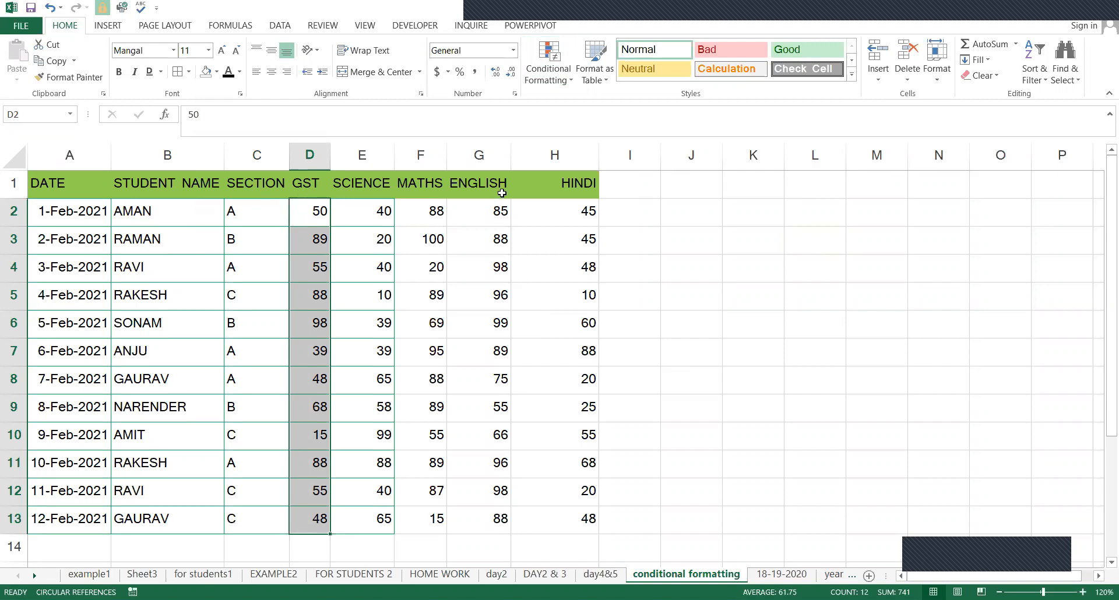
left_click(861, 372)
left_click_drag(311, 210, 361, 239)
left_click_drag(549, 481, 546, 510)
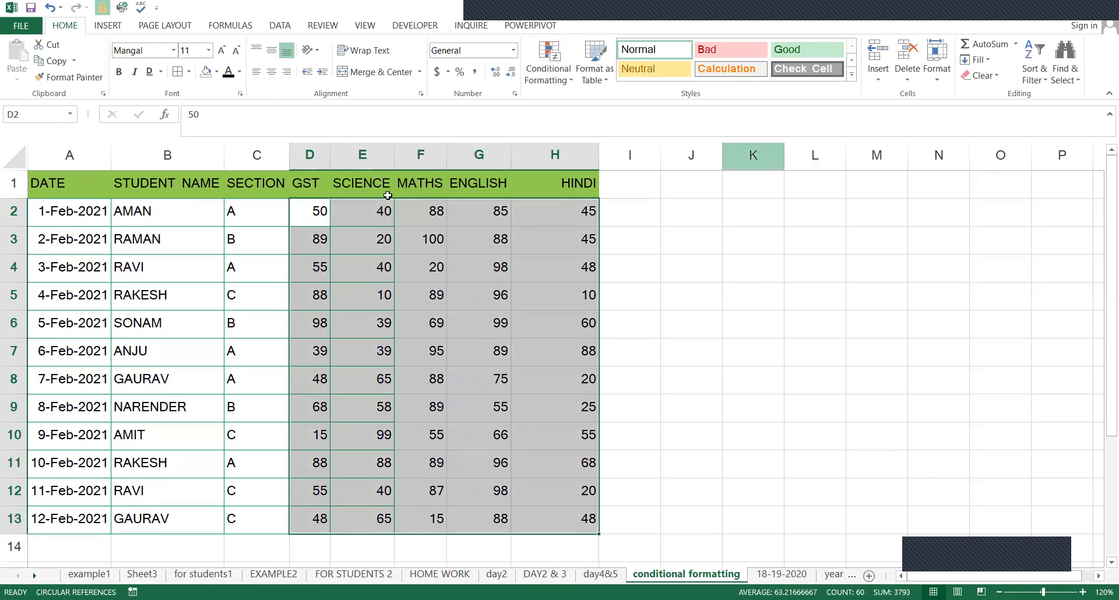
left_click(753, 156)
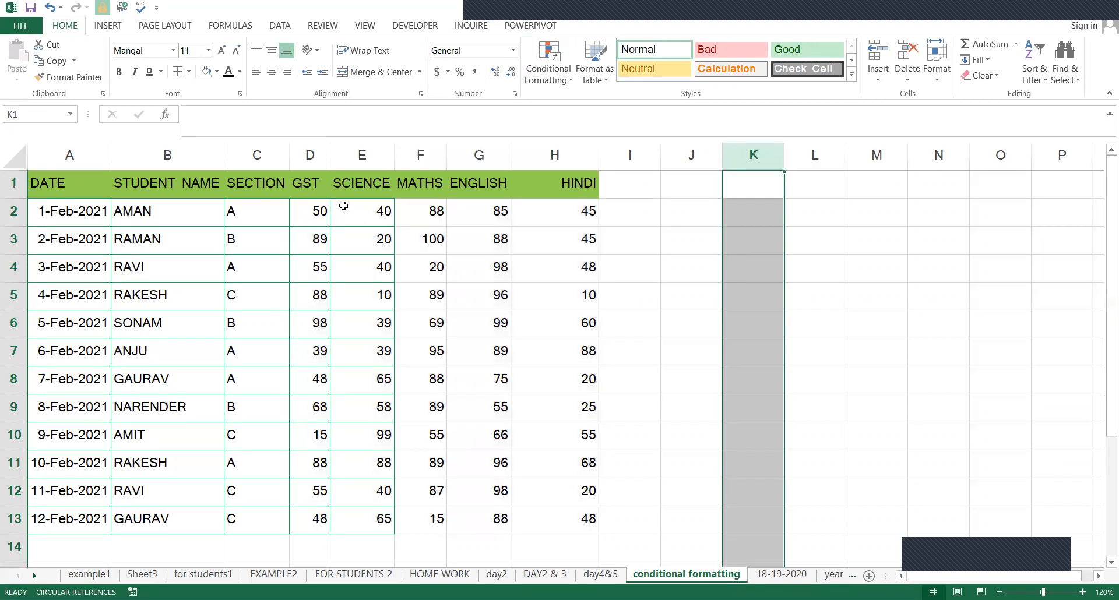
- Enter 60 in cell L2 and 6 in cell L3
left_click(792, 214)
type("60")
key("Return")
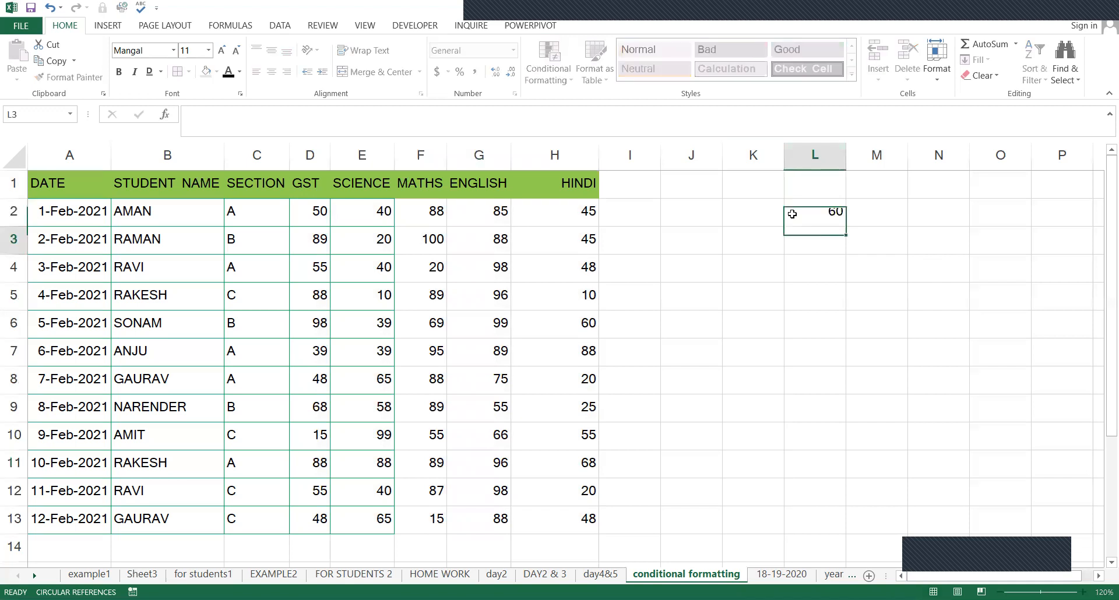
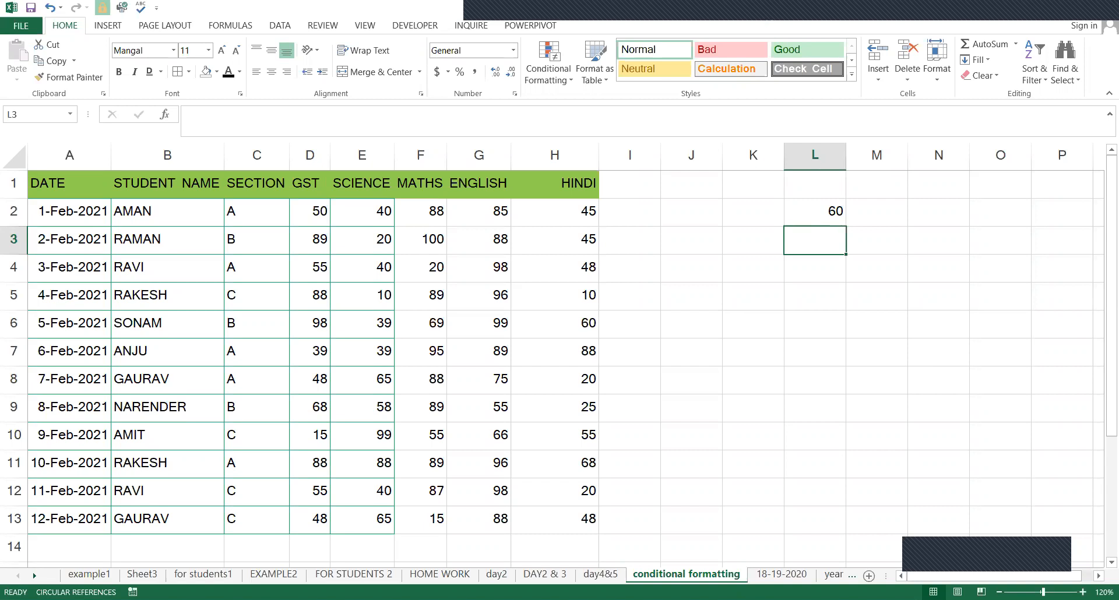
left_click(833, 208)
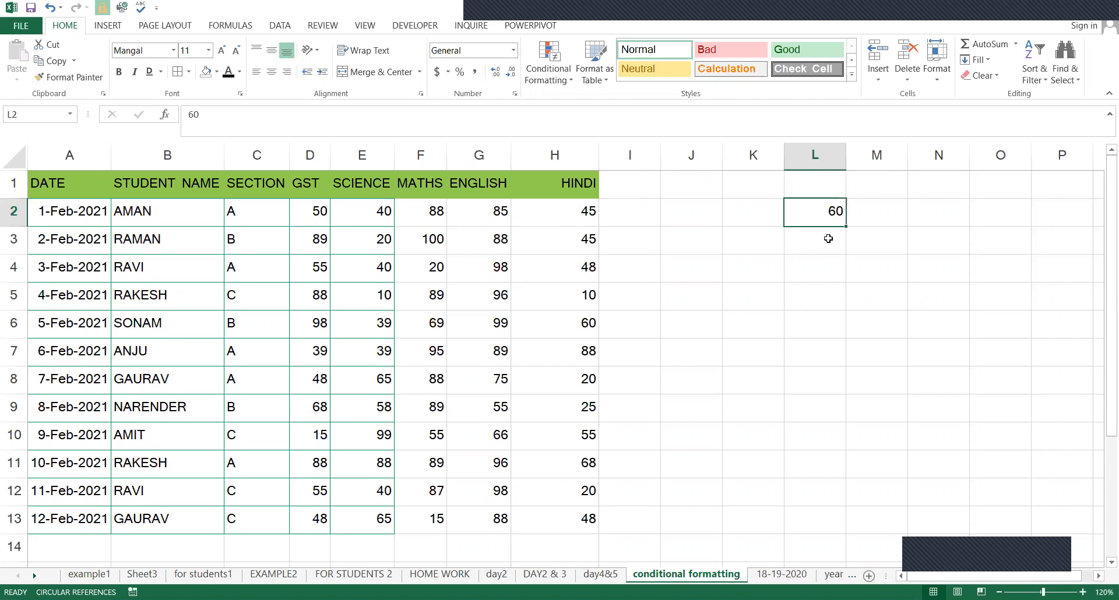
left_click(828, 238)
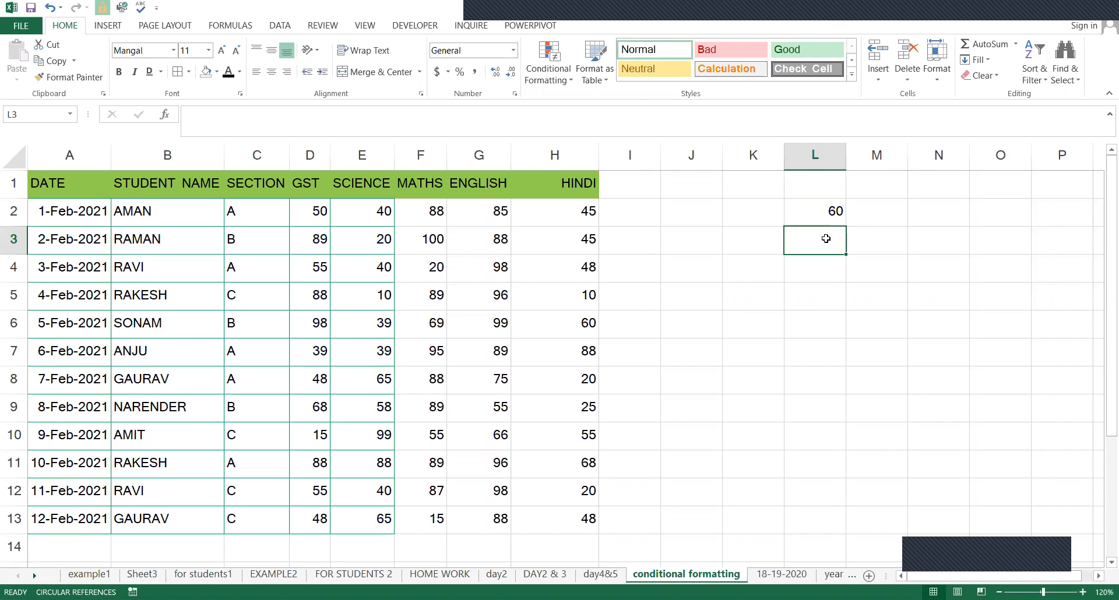
type("6")
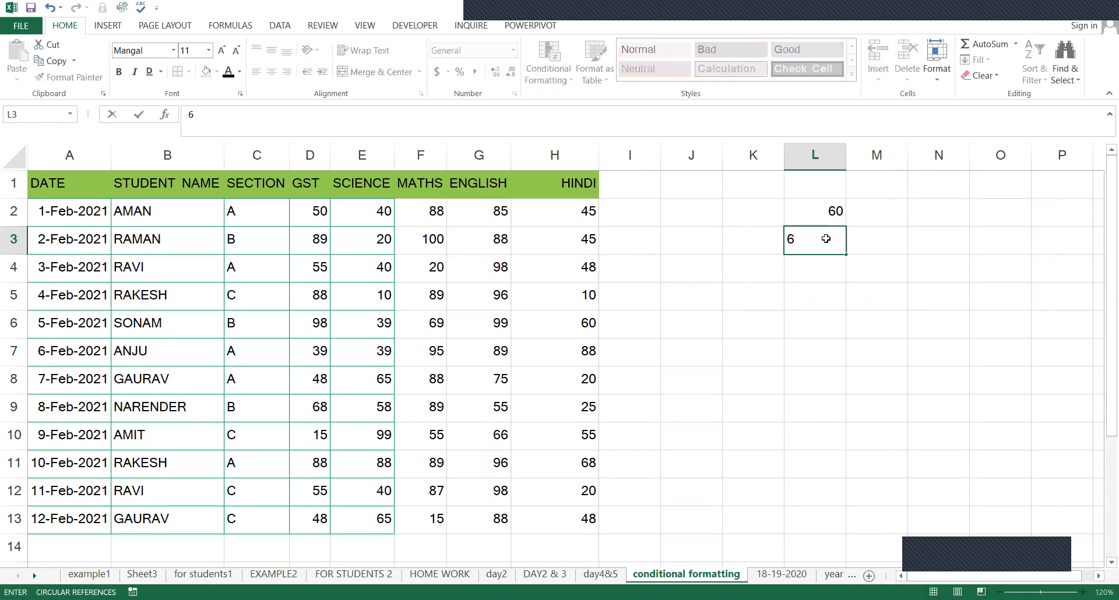
key("Return")
- Apply a Top 10% conditional formatting rule to the marks D2:H13 with a custom light green fill
left_click_drag(297, 211, 551, 524)
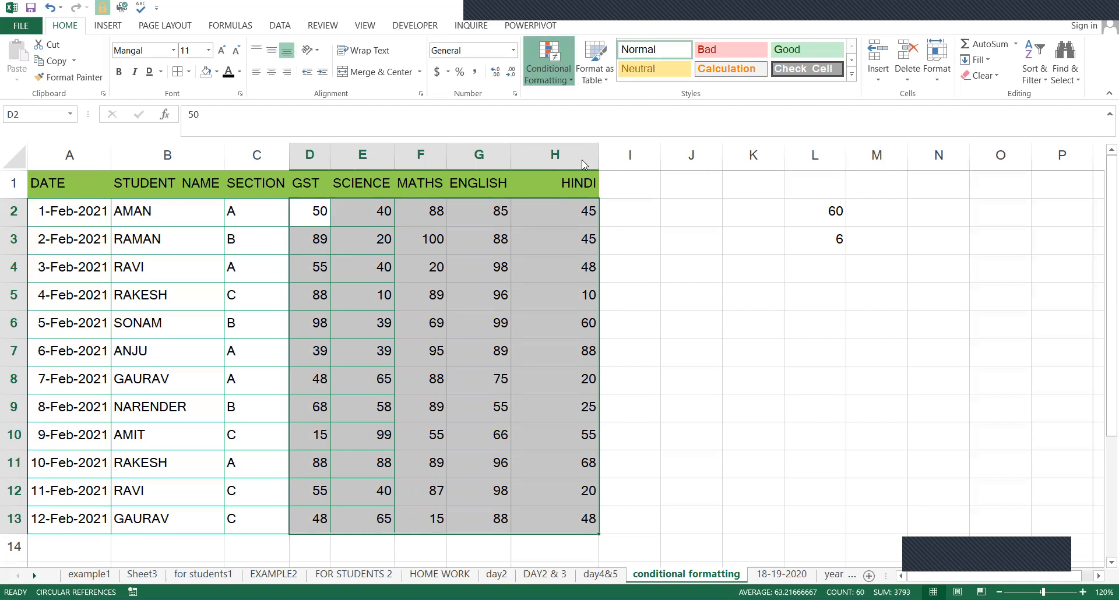
left_click(558, 83)
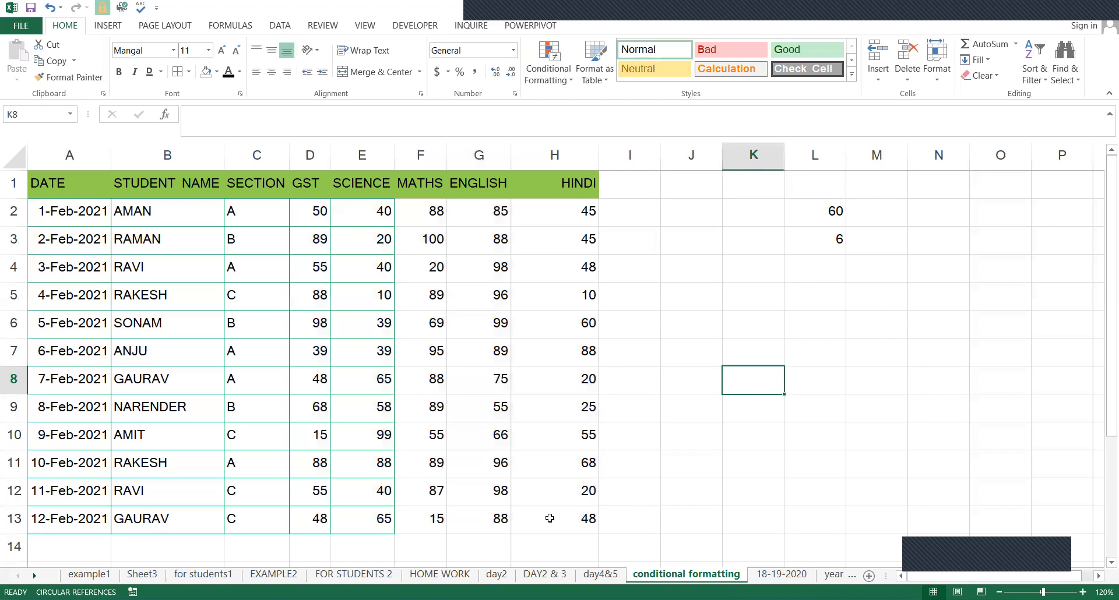
left_click_drag(309, 211, 585, 530)
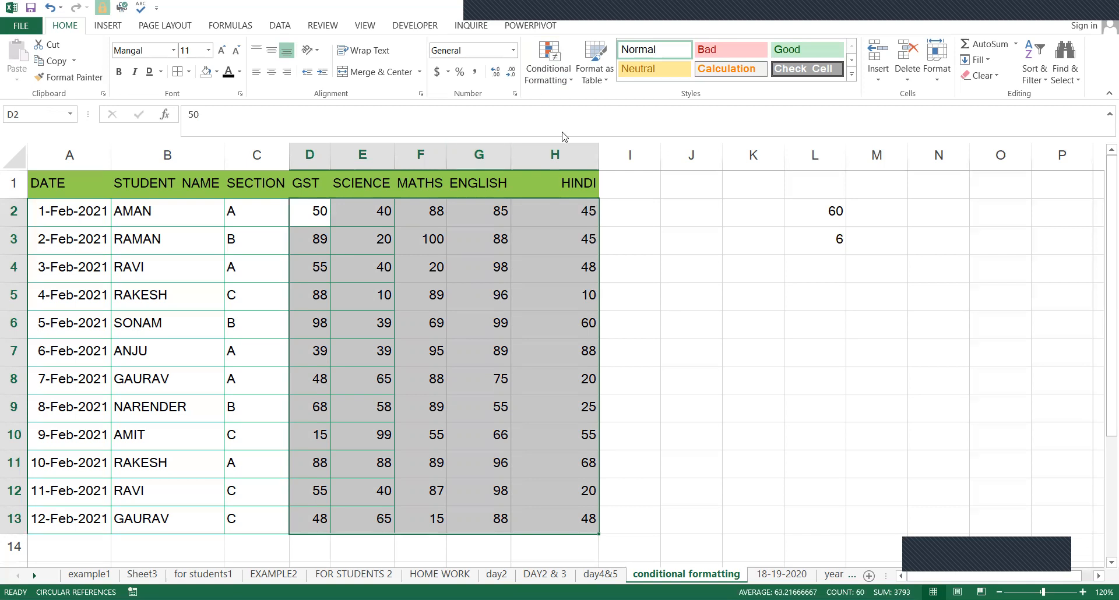
left_click(548, 75)
mouse_move(565, 134)
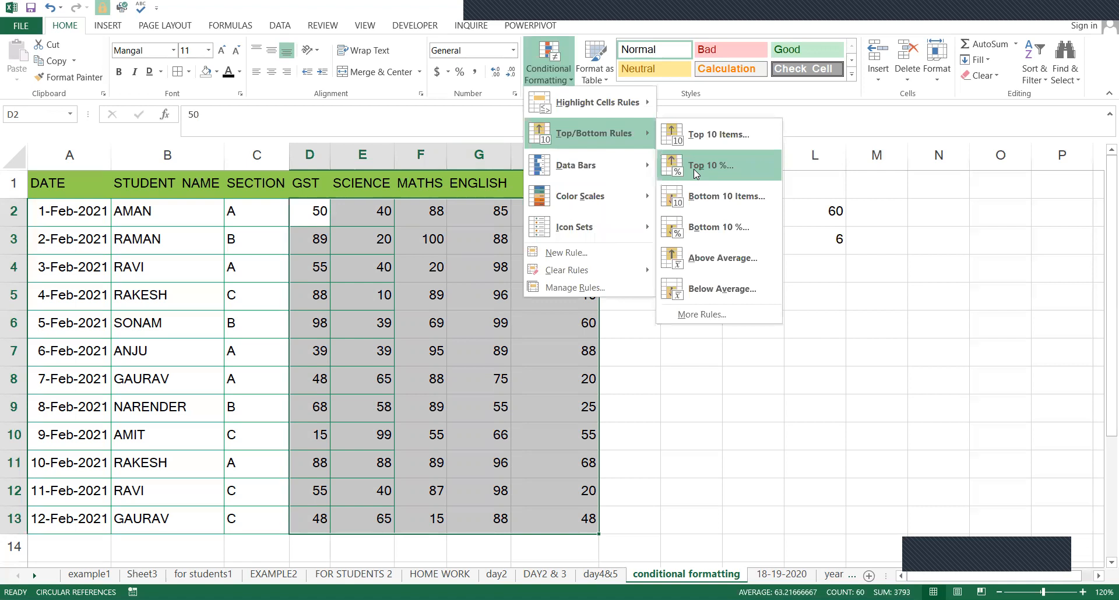
left_click(693, 169)
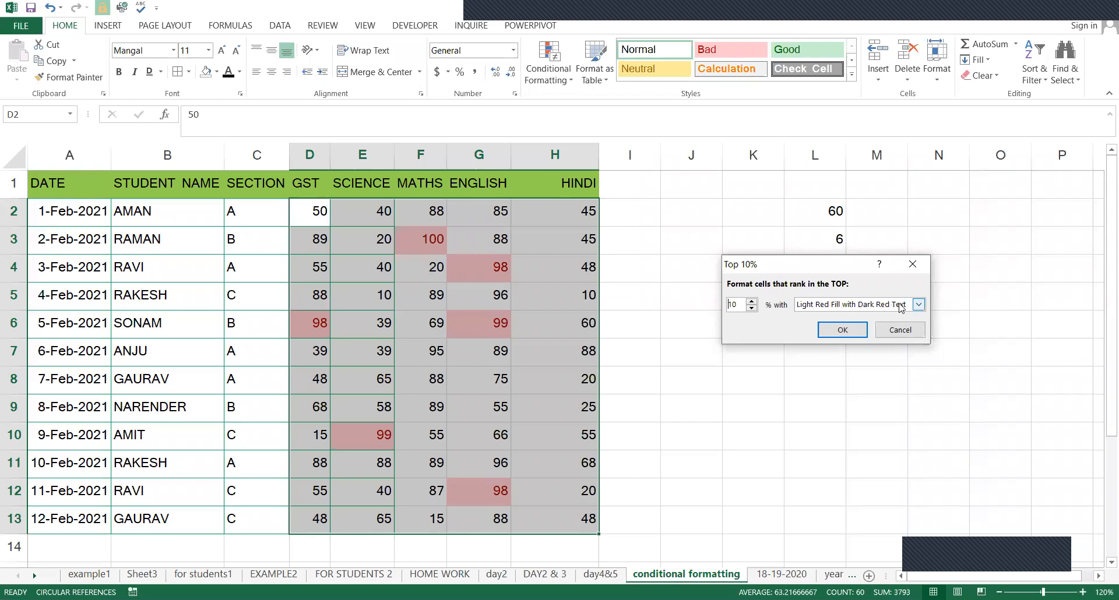
left_click(917, 305)
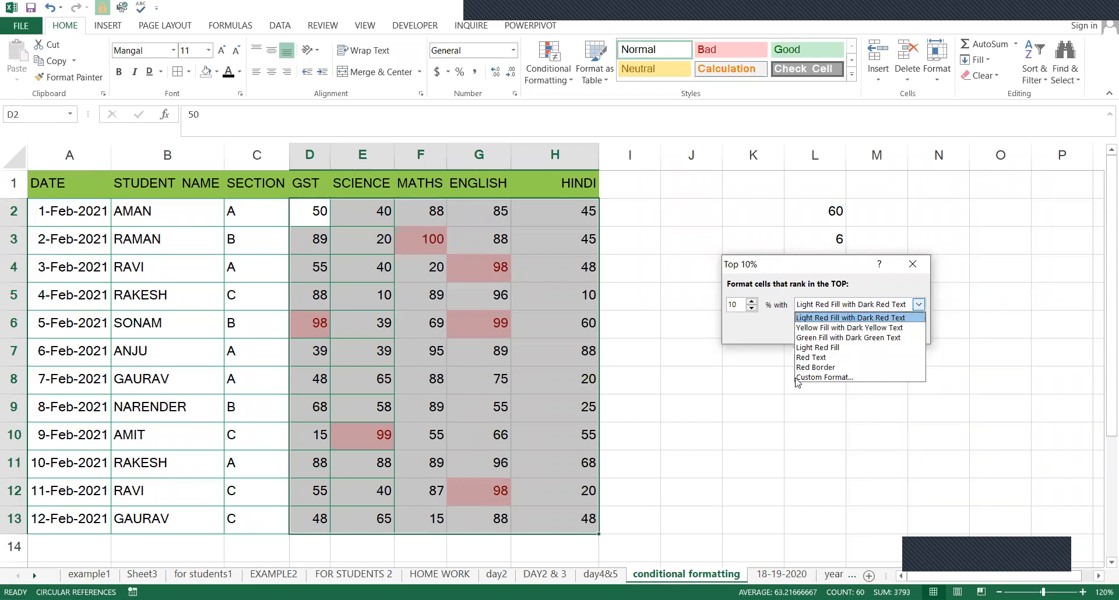
left_click(816, 377)
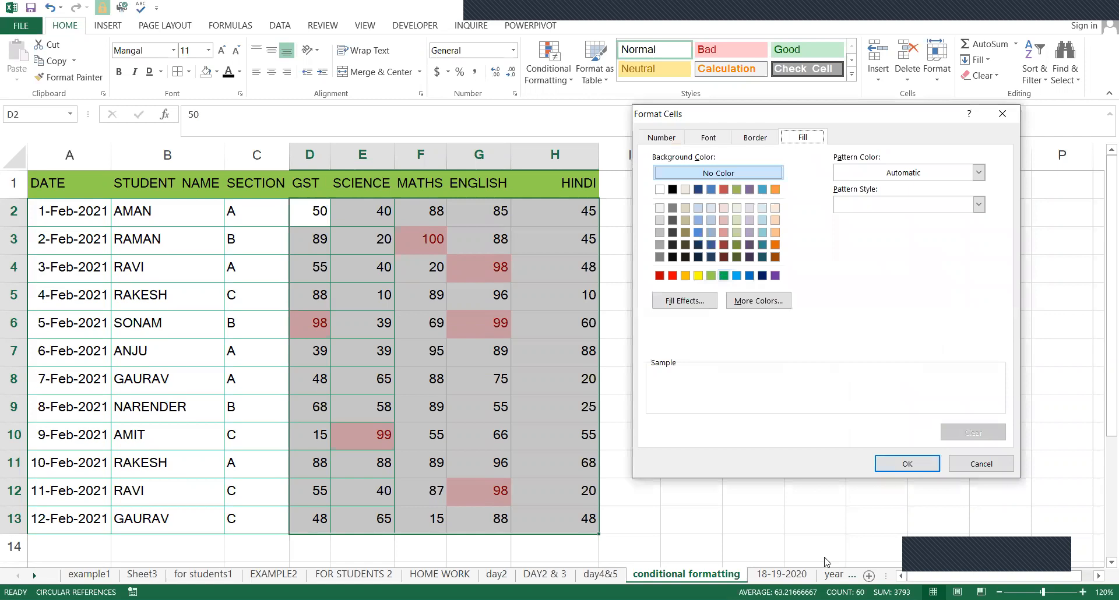
left_click(711, 276)
left_click(905, 464)
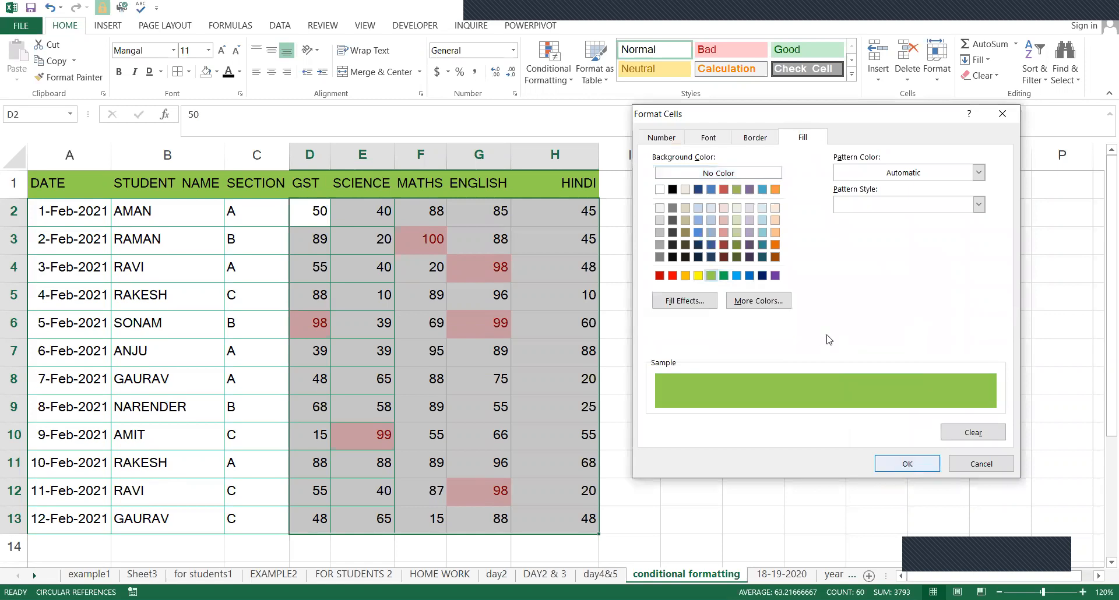
key("Return")
left_click(583, 307)
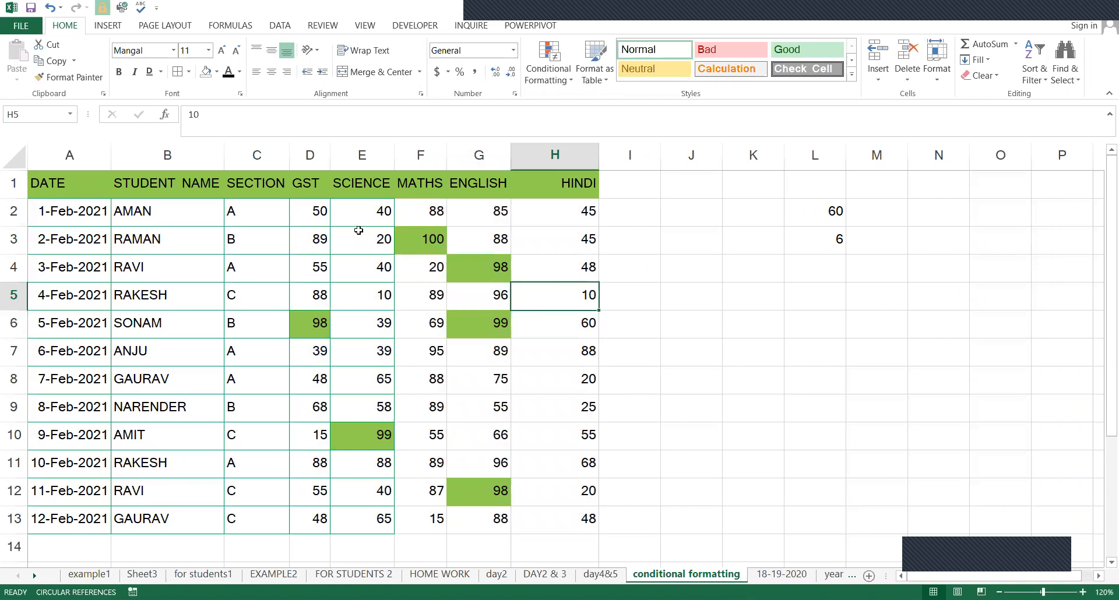
- Examine the marks highlighted green by the top-percentage rule in D2:H13
left_click_drag(320, 211, 588, 540)
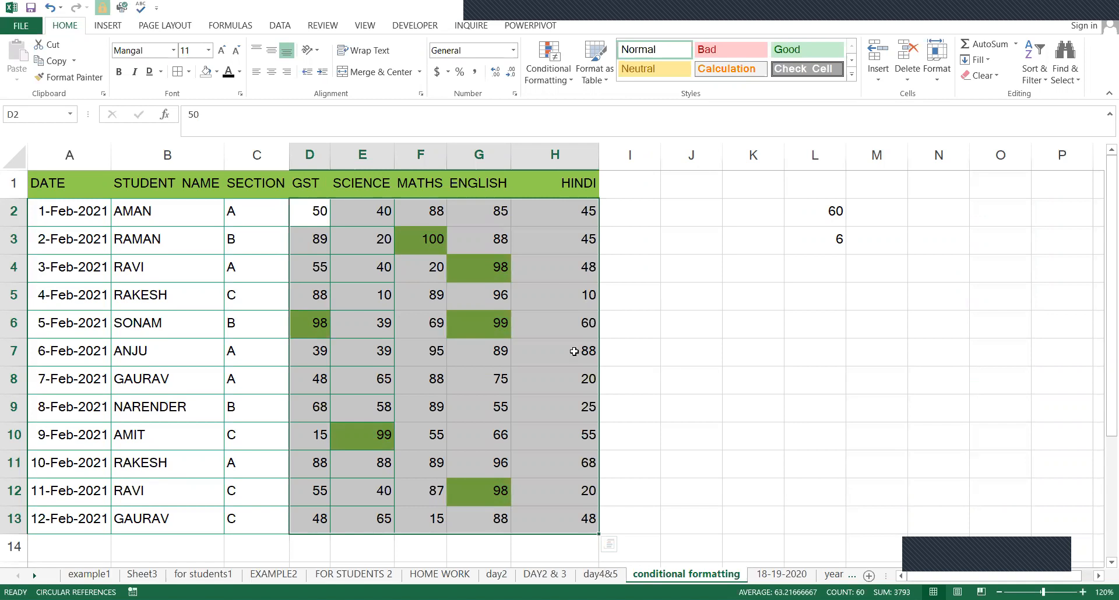
left_click(434, 252)
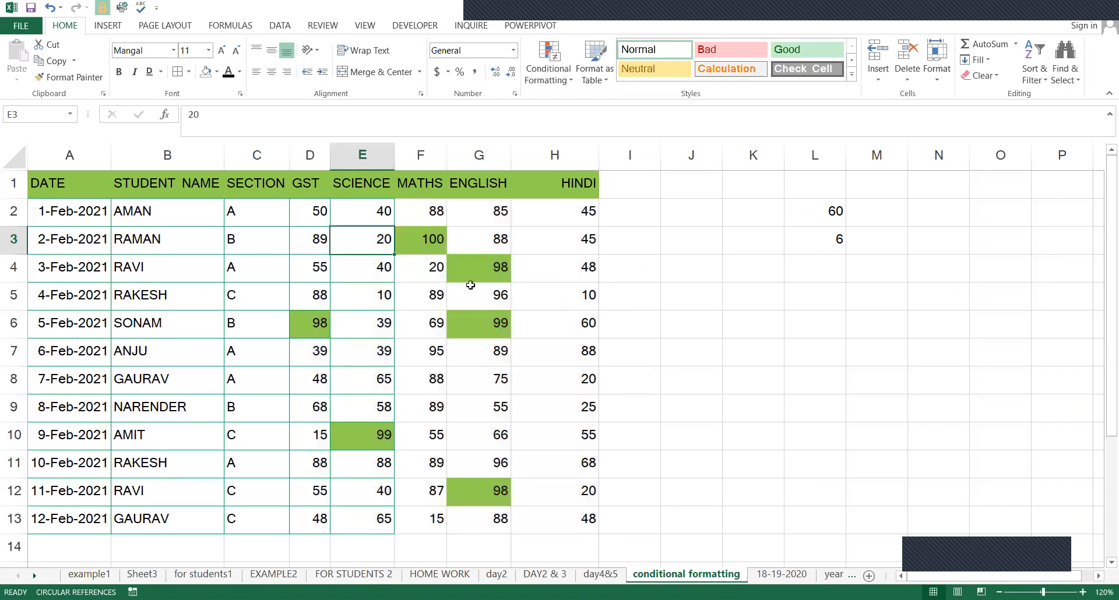
left_click(472, 318)
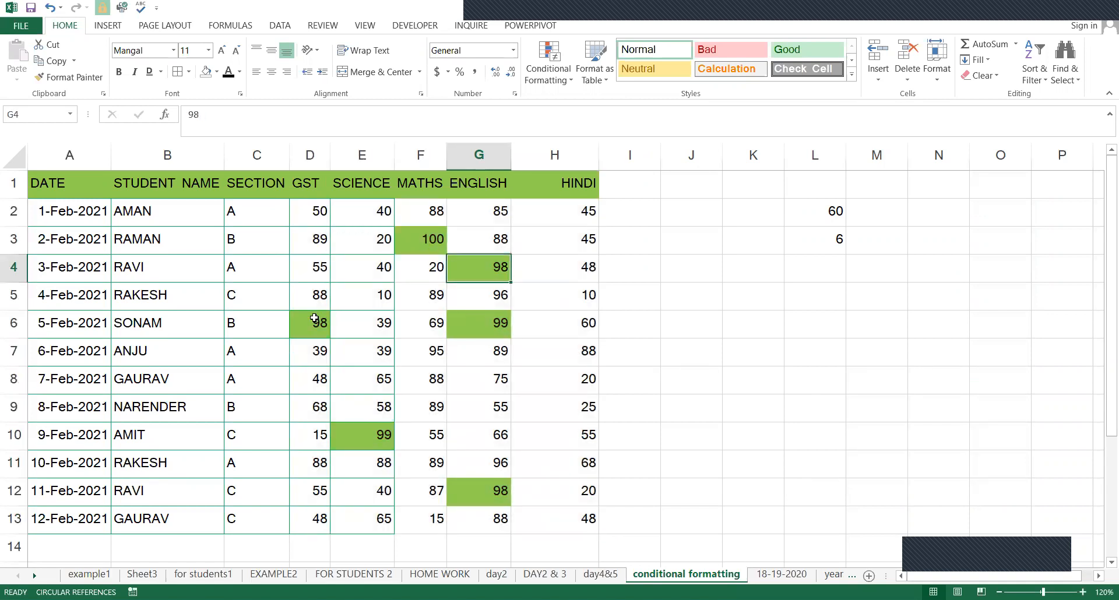
left_click(313, 318)
left_click(363, 441)
left_click(466, 497)
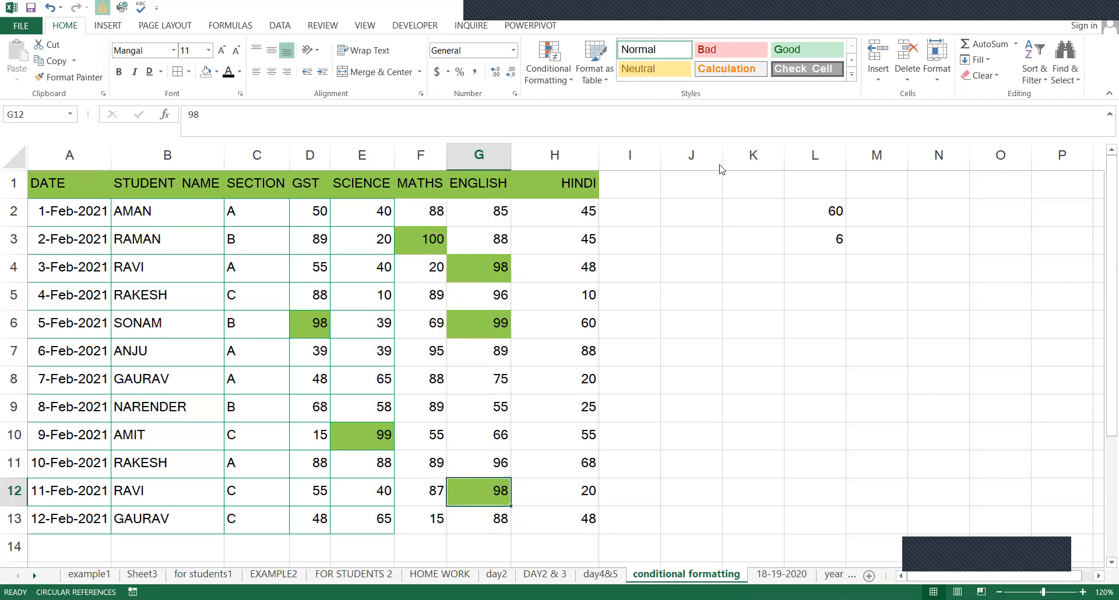
- Apply a Bottom 10% conditional formatting rule to the marks D2:H13, set to 9% with a custom red fill
left_click_drag(315, 207, 532, 525)
left_click_drag(302, 213, 536, 523)
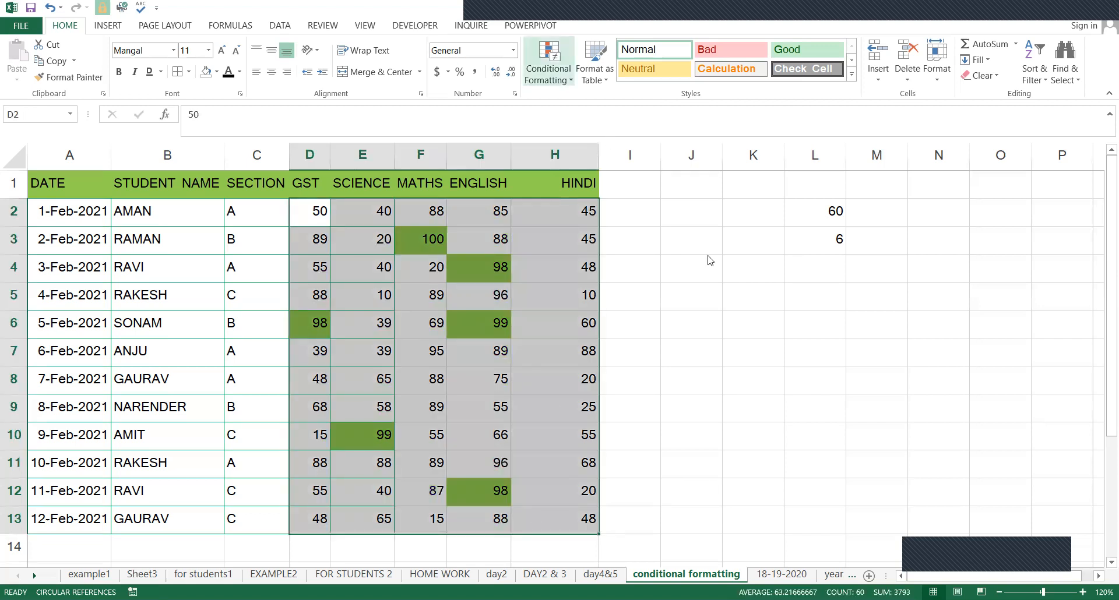
left_click(717, 237)
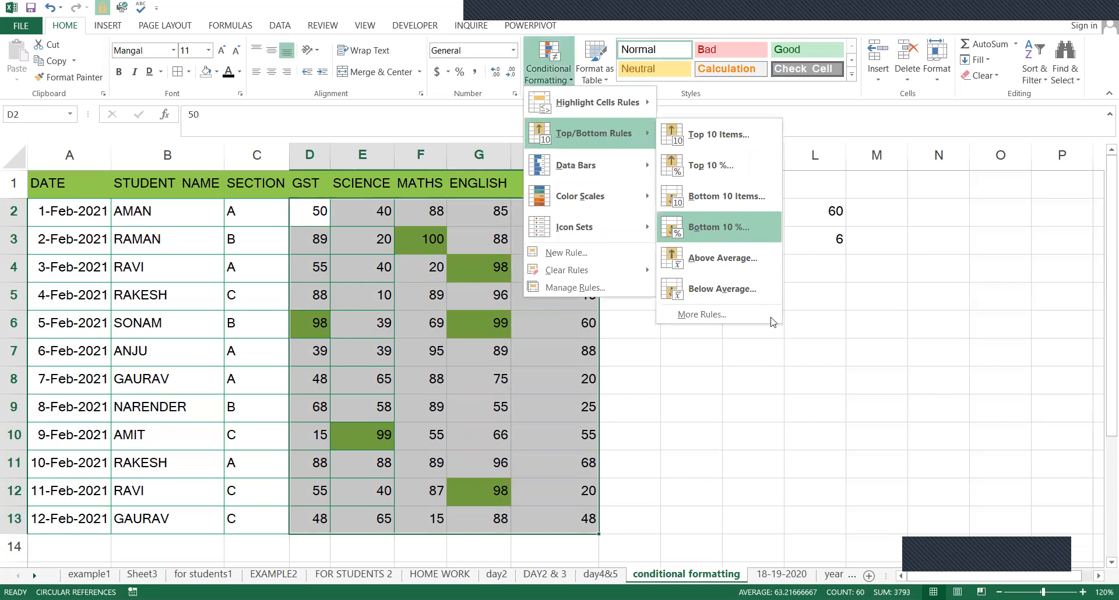
left_click(751, 309)
left_click(751, 308)
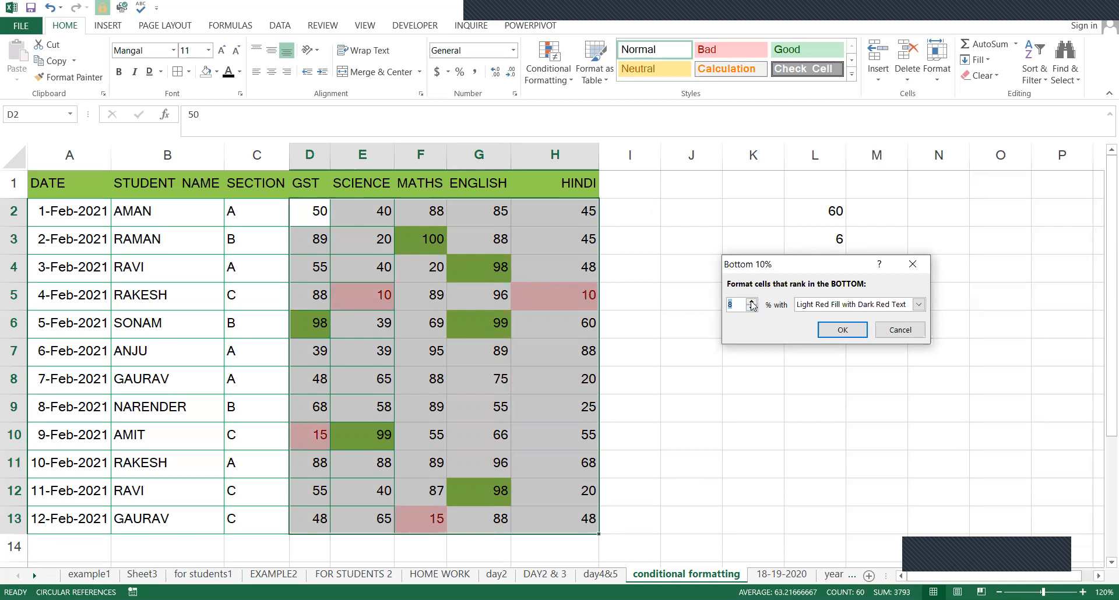
left_click(751, 302)
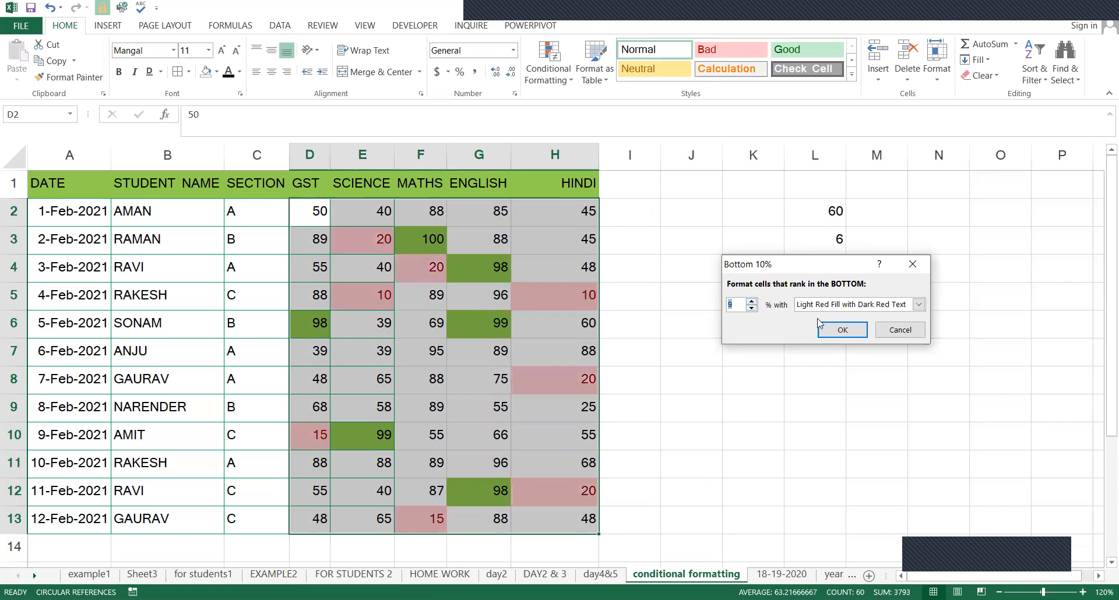
left_click(822, 378)
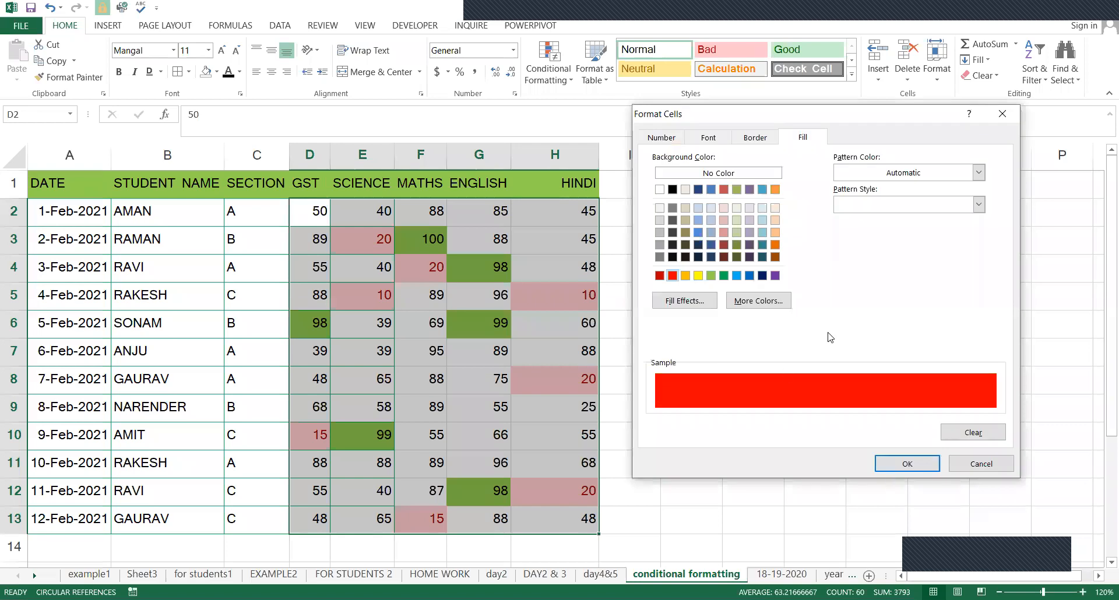
left_click(829, 334)
left_click(757, 342)
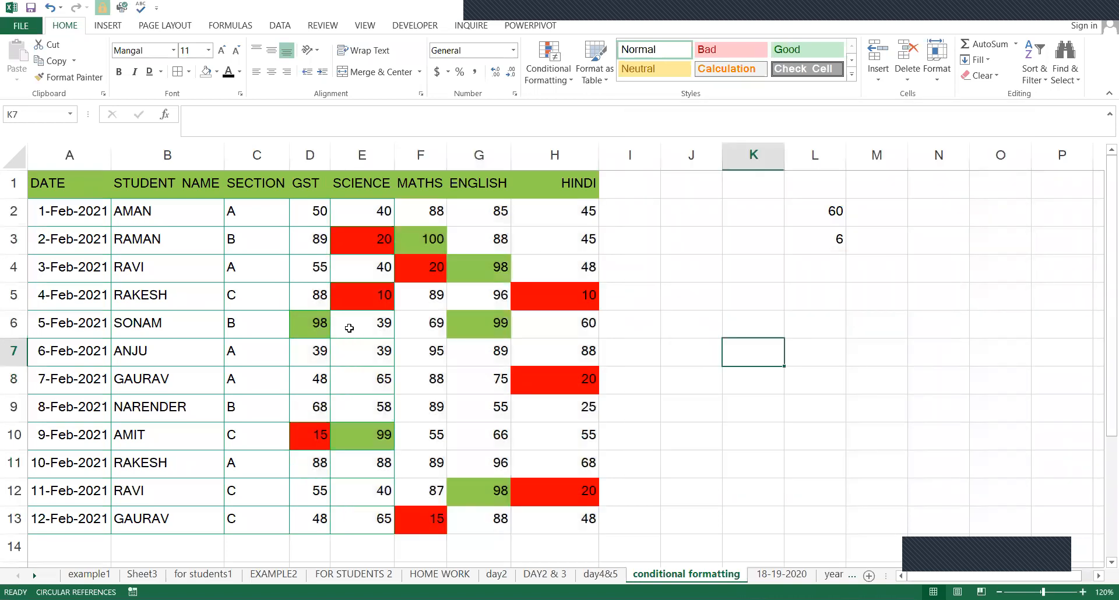
- Examine the marks highlighted red by the bottom-percentage rule across the subject columns
left_click(563, 417)
left_click(412, 516)
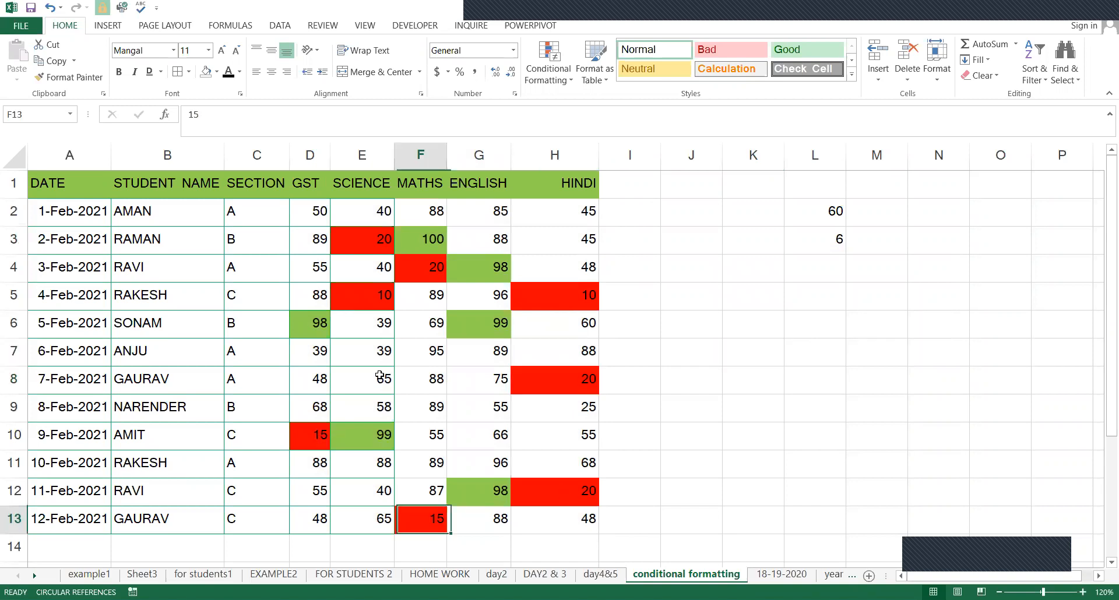
left_click(312, 434)
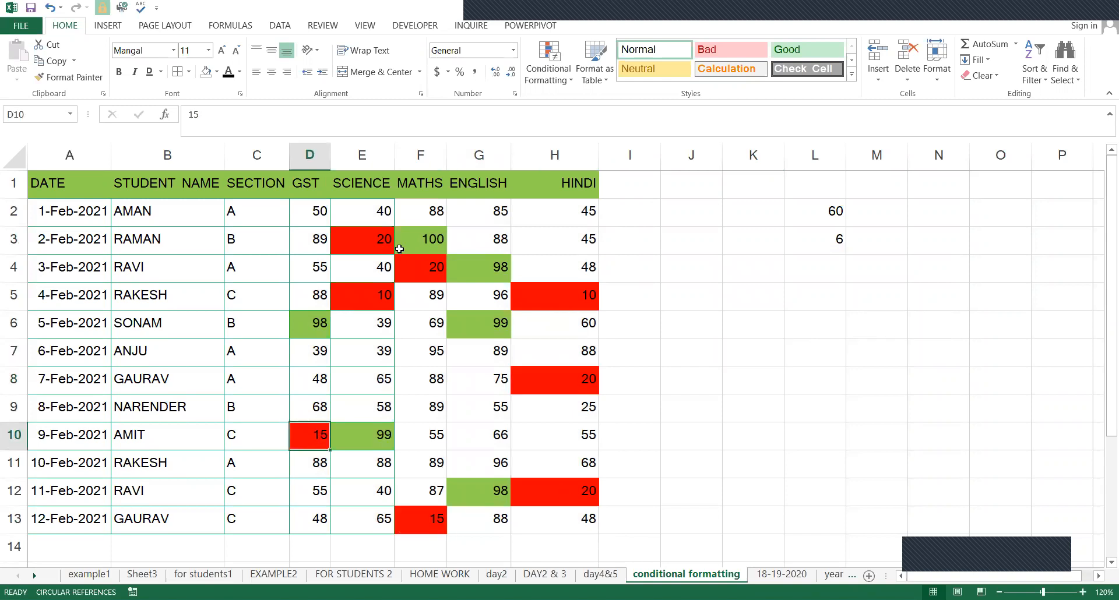
left_click_drag(381, 244, 400, 262)
left_click(402, 264)
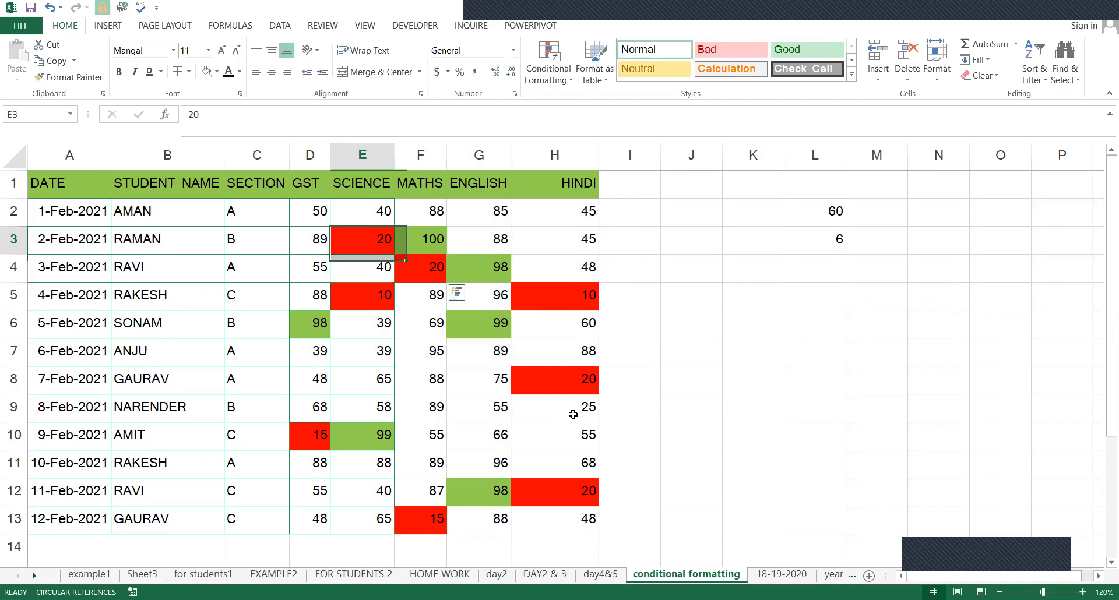
left_click(560, 285)
left_click(364, 303)
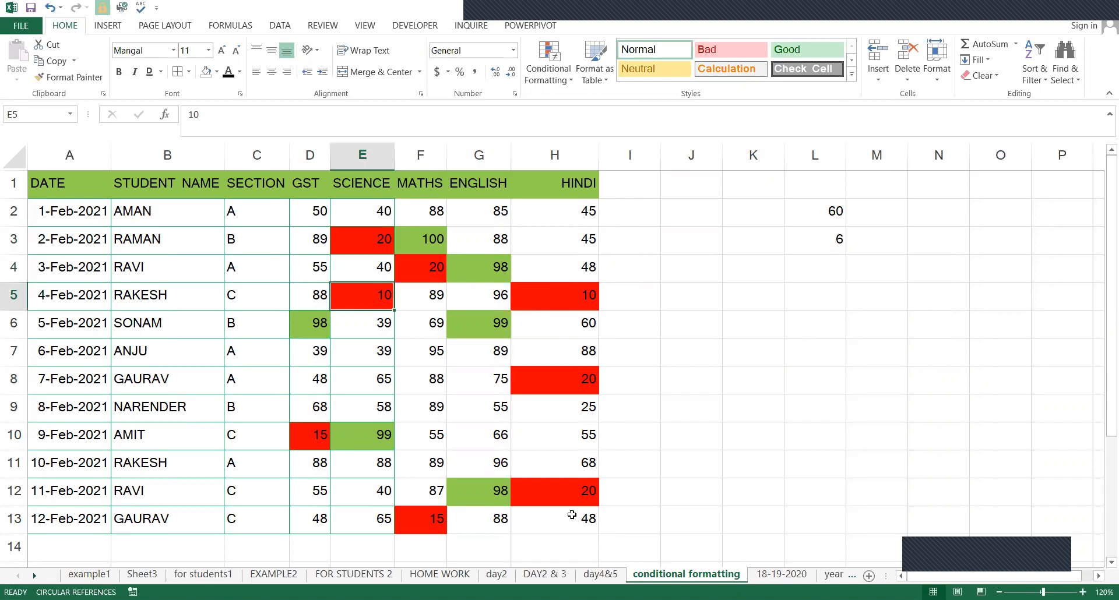
left_click(579, 493)
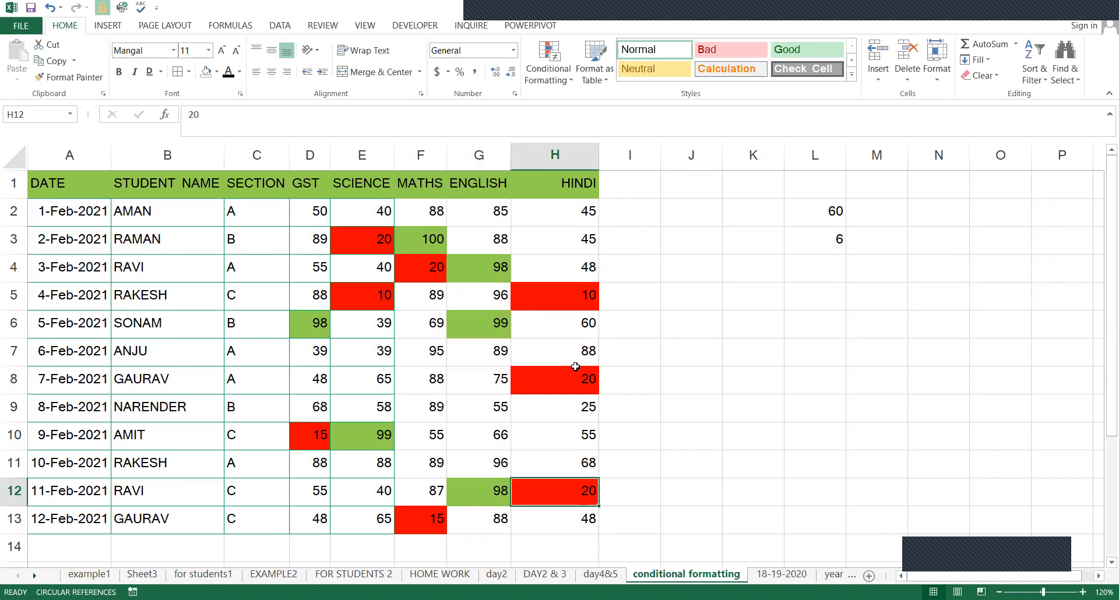
- Clear all conditional formatting rules from the entire sheet
left_click(549, 70)
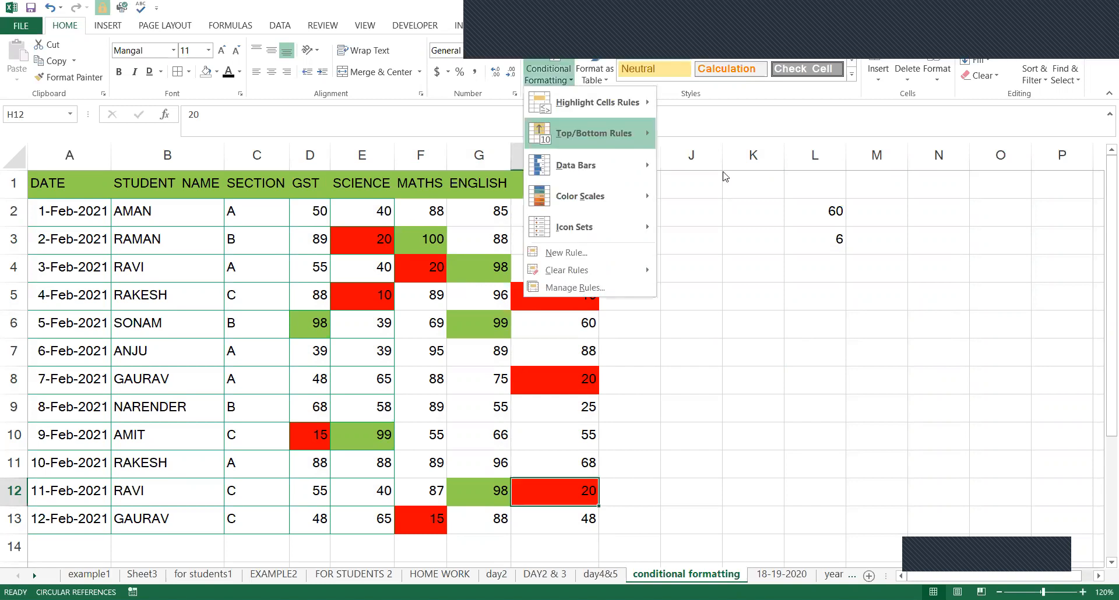
mouse_move(624, 134)
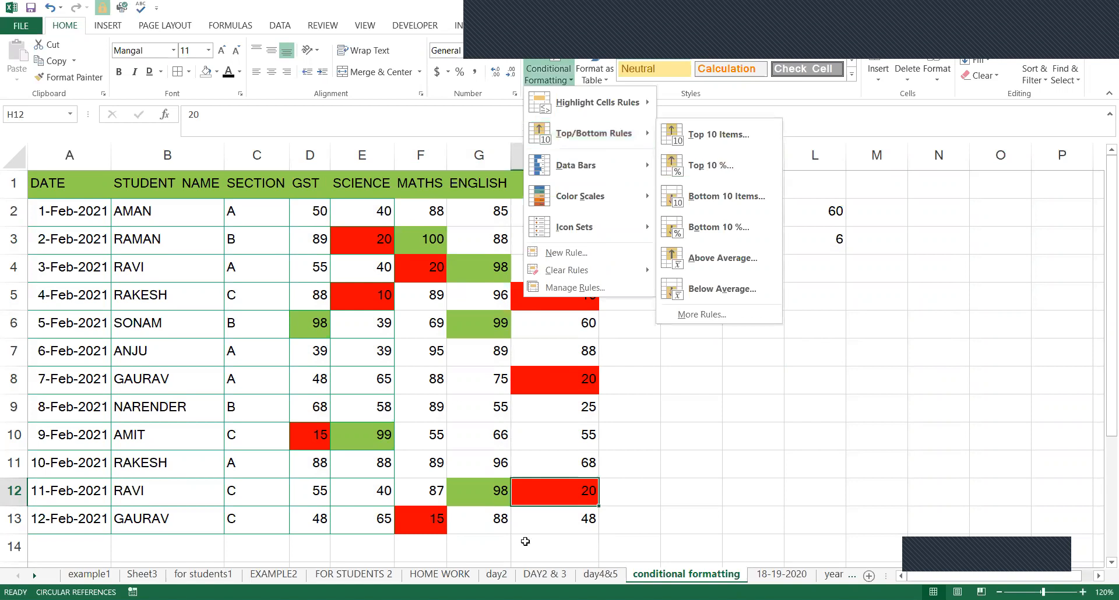
left_click_drag(309, 212, 527, 513)
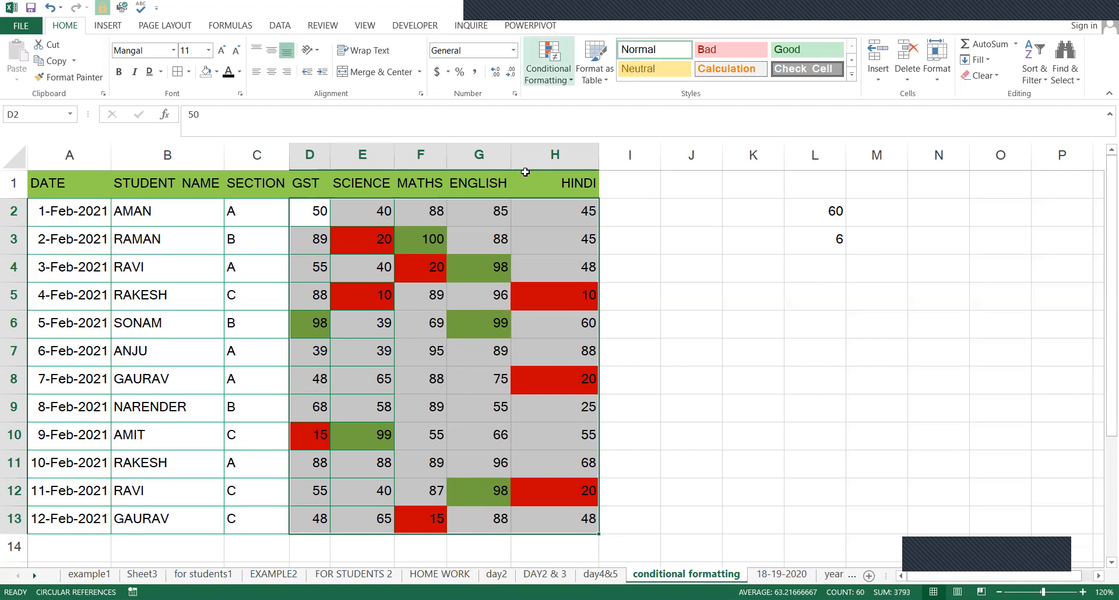
left_click(535, 80)
mouse_move(679, 283)
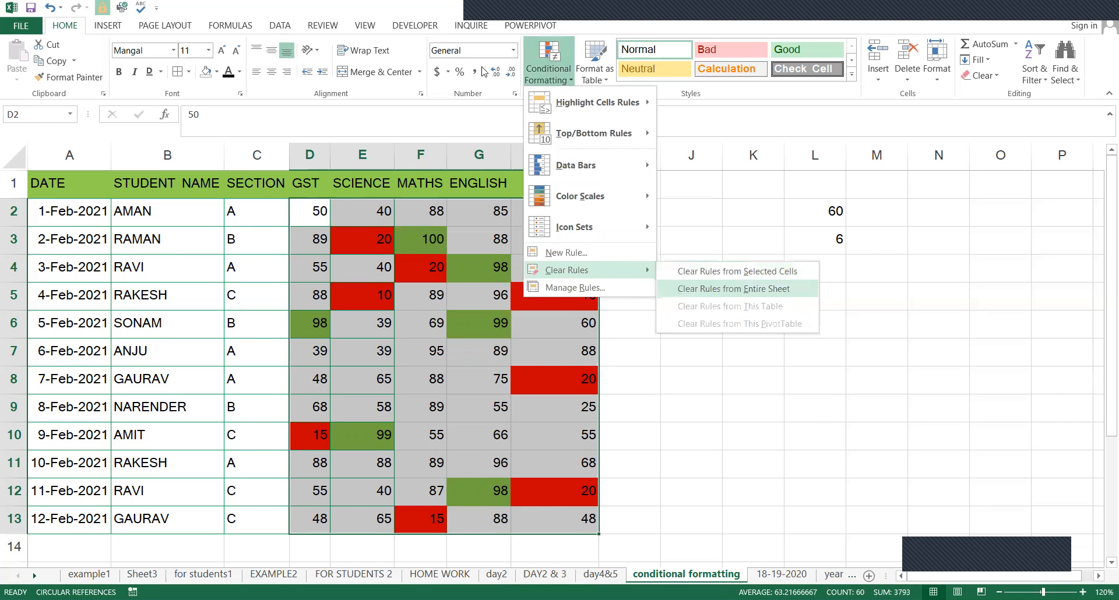
left_click(679, 289)
left_click(647, 296)
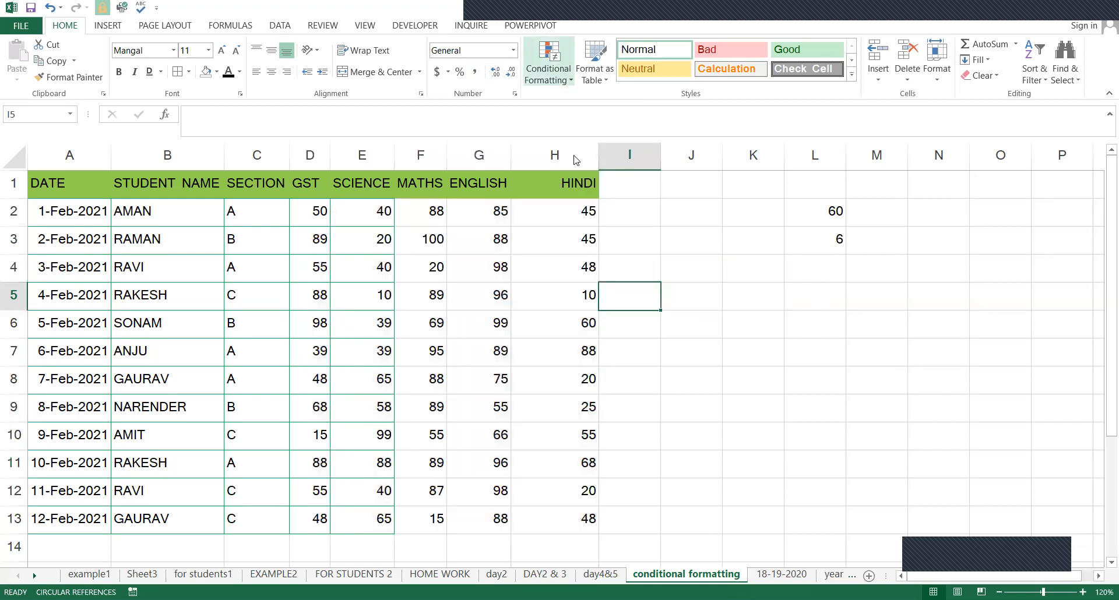
- Apply orange gradient-fill data bars to the GST marks in D2:D13
left_click(549, 71)
mouse_move(579, 171)
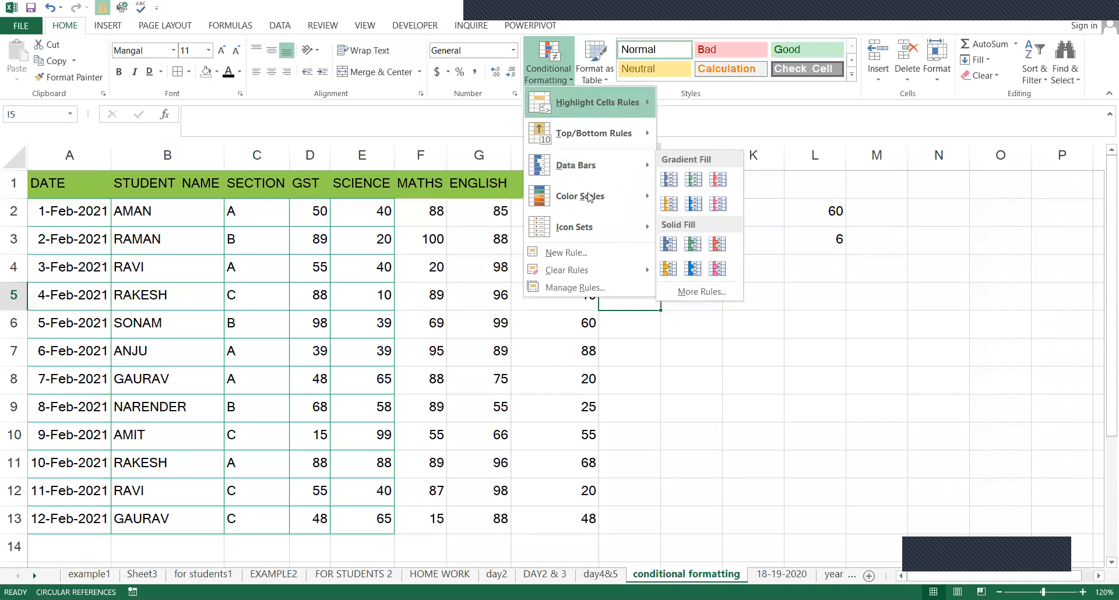
mouse_move(590, 197)
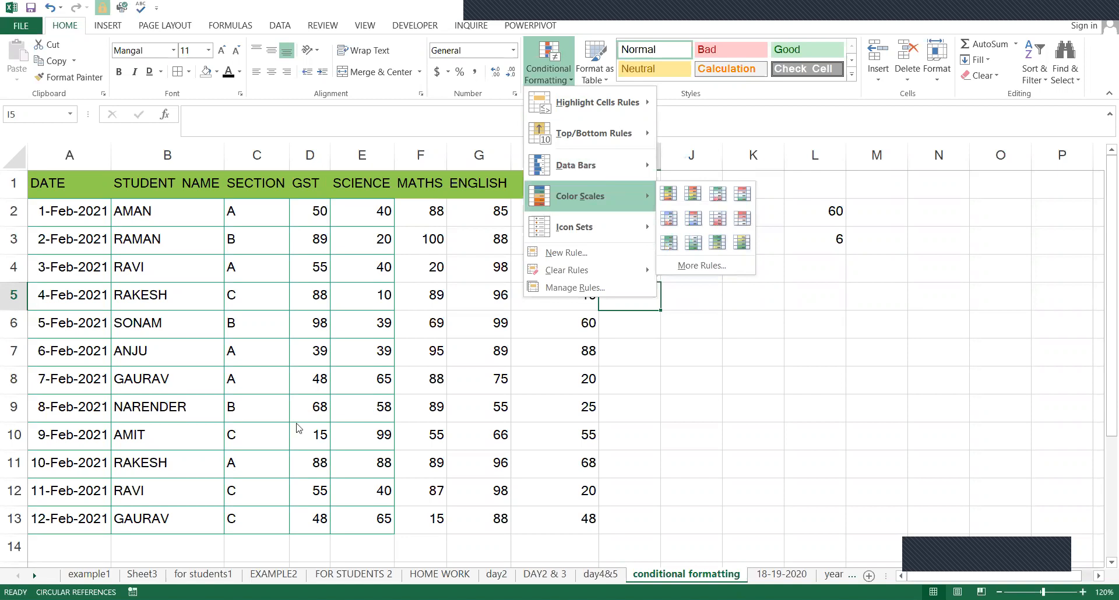
left_click_drag(306, 214, 316, 515)
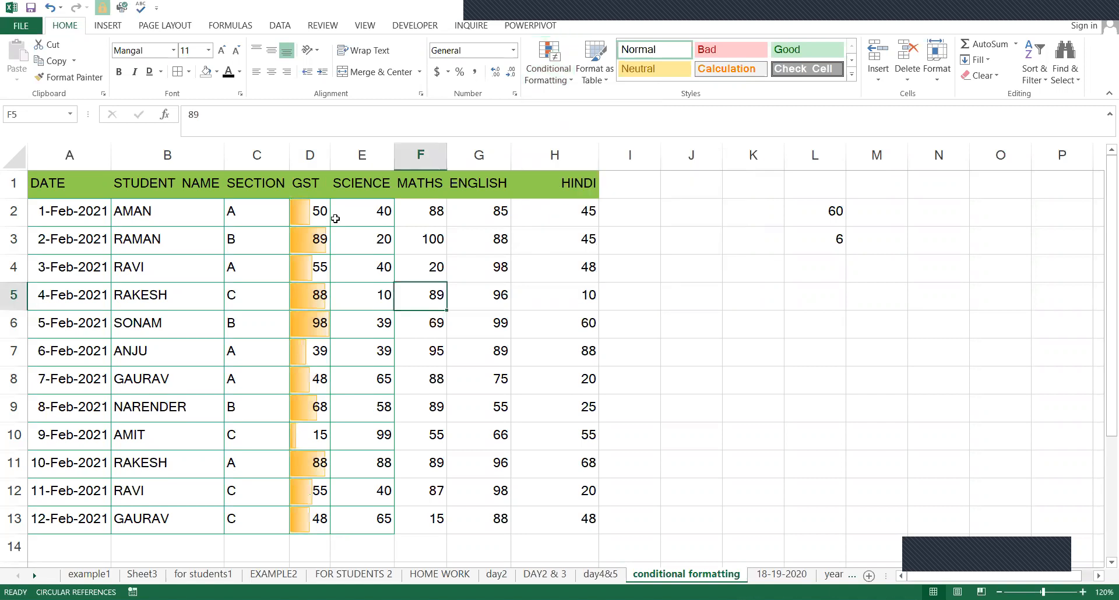
- Change the GST marks to 10 in D2 and 100 in D3 to test the data bars
left_click(320, 218)
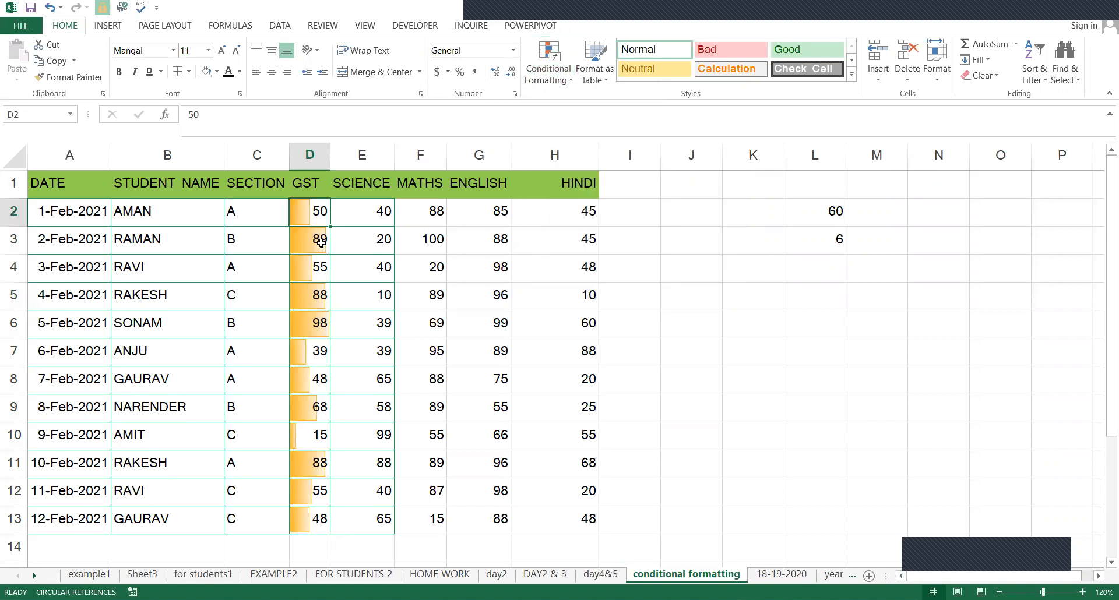
left_click(321, 242)
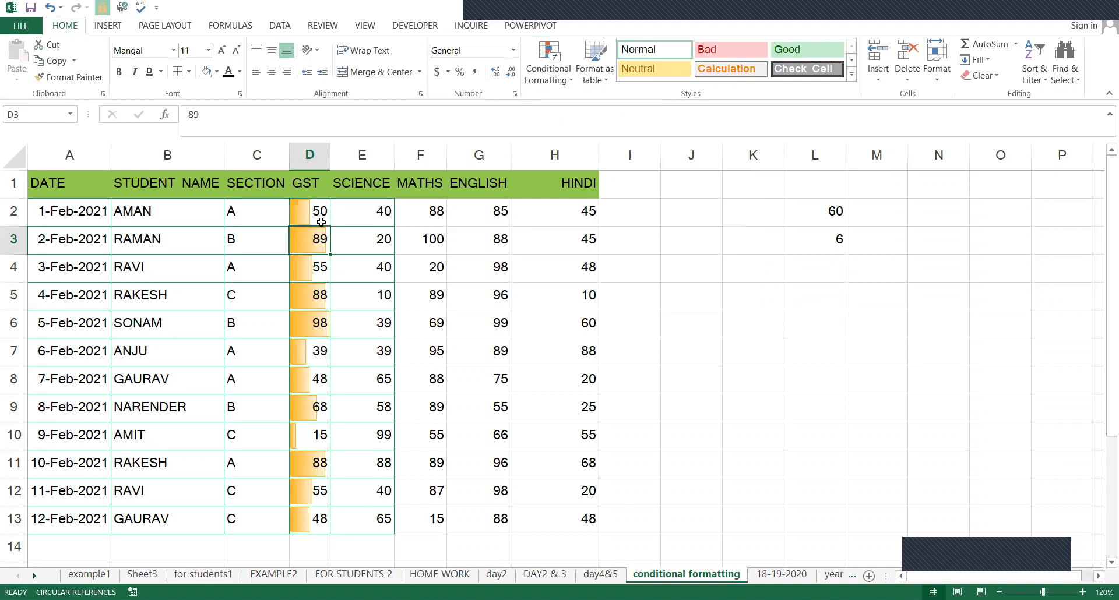
left_click(322, 221)
type("10")
key("Return")
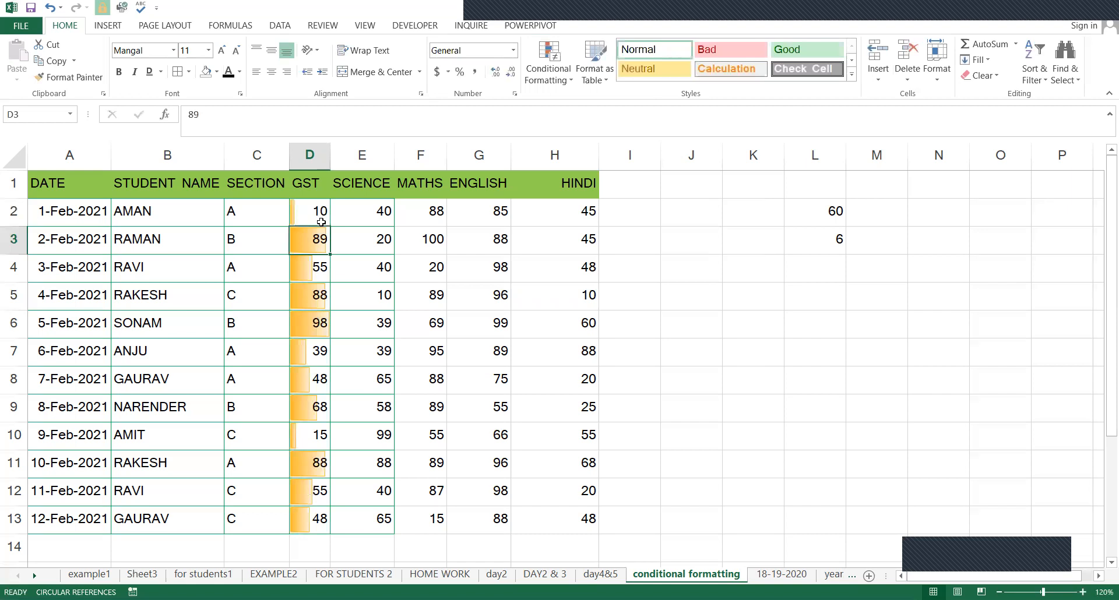
type("100")
key("Return")
- Switch the data bars on the GST marks D2:D13 to the red gradient fill
left_click_drag(300, 212, 295, 505)
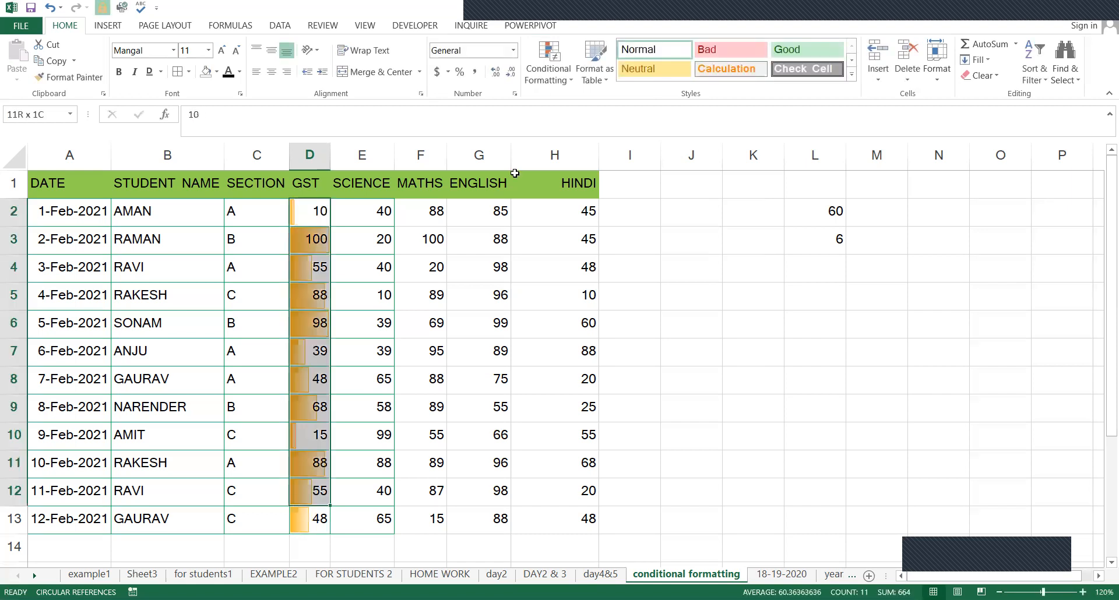
key("shift+Down")
left_click(537, 83)
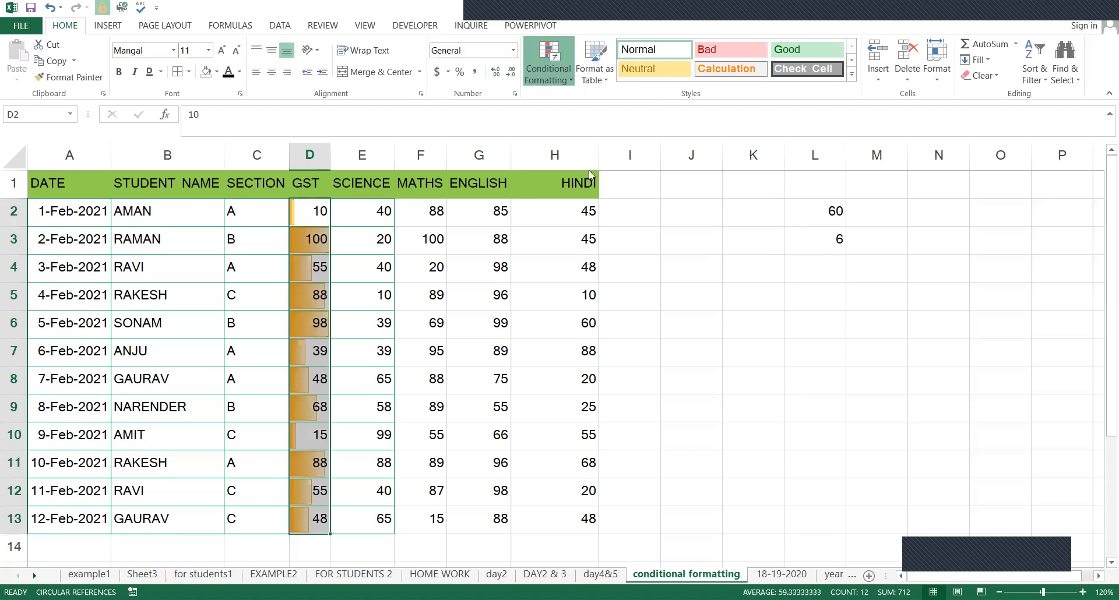
left_click(343, 220)
left_click_drag(299, 495, 297, 519)
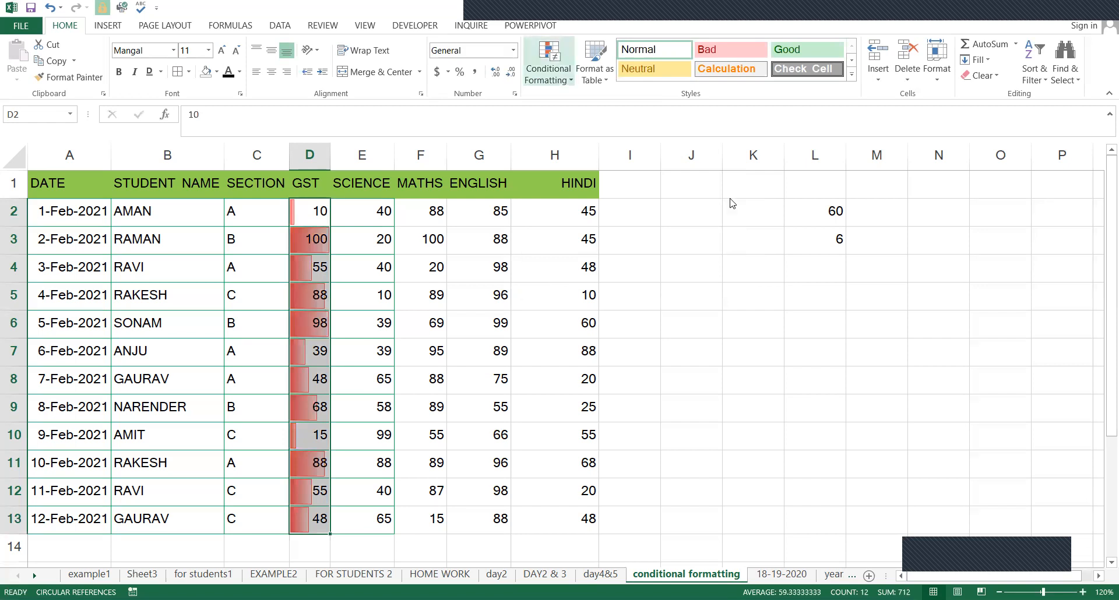
- Start a custom color scale rule for the Science marks E2:E13 using the 3-Color Scale format style
left_click_drag(369, 212, 347, 513)
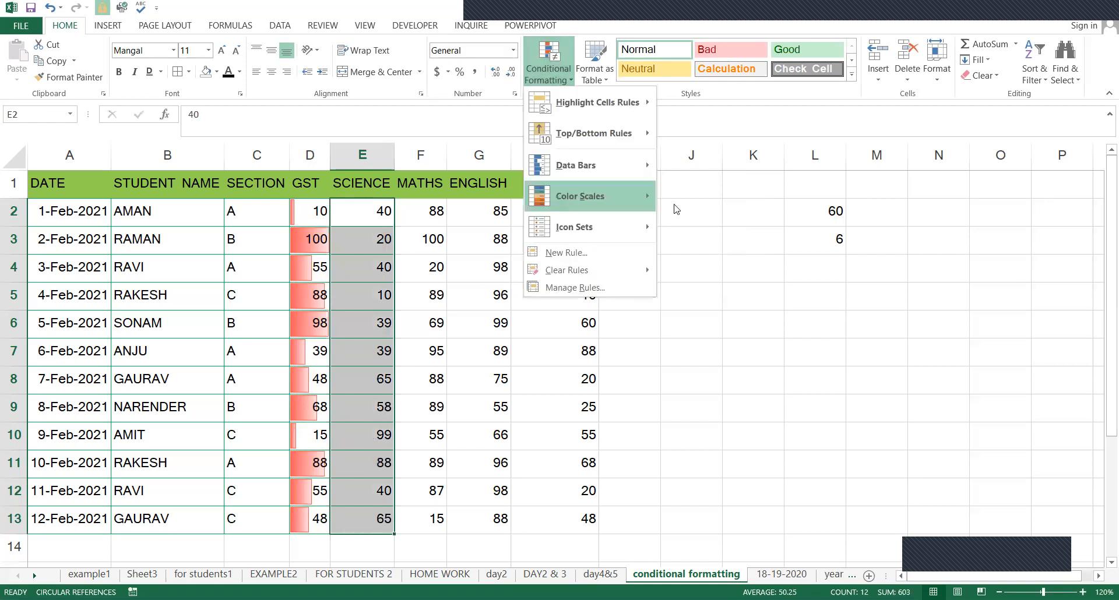
mouse_move(641, 199)
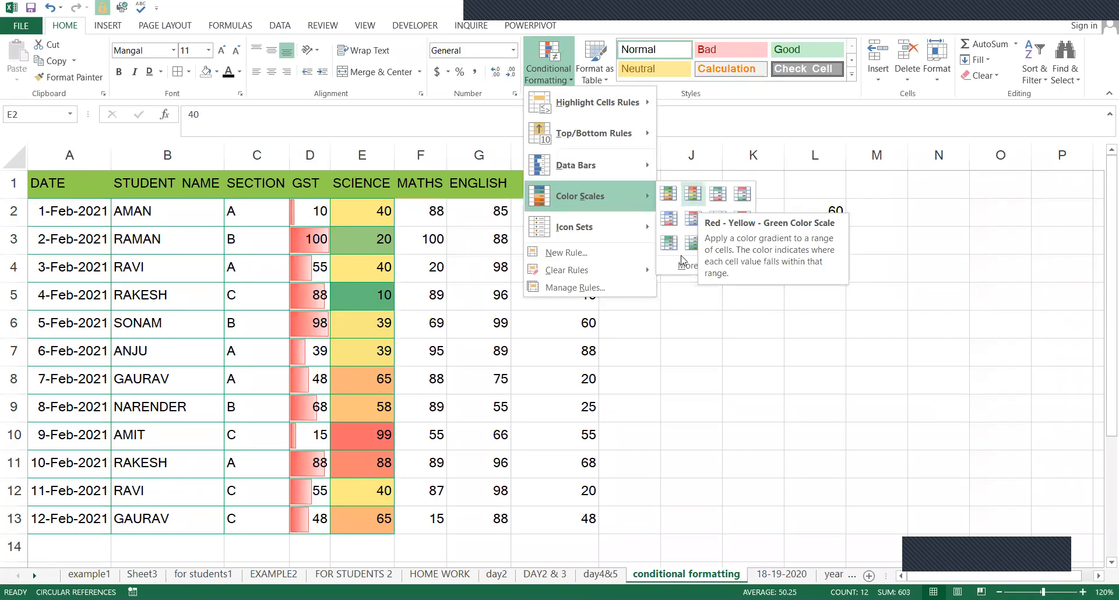
left_click(702, 269)
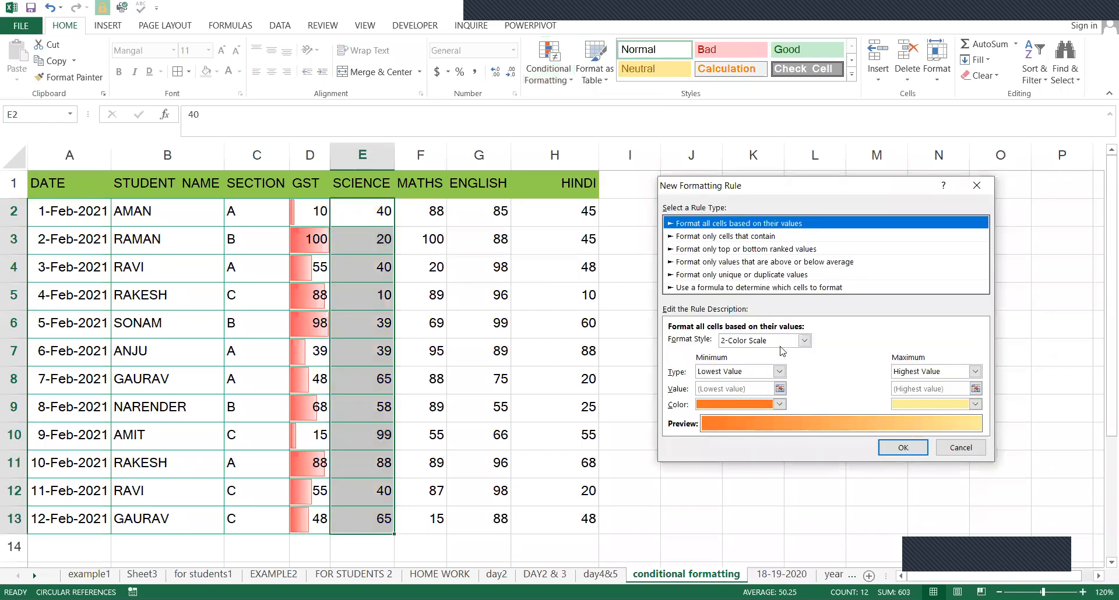
left_click(780, 344)
left_click(758, 363)
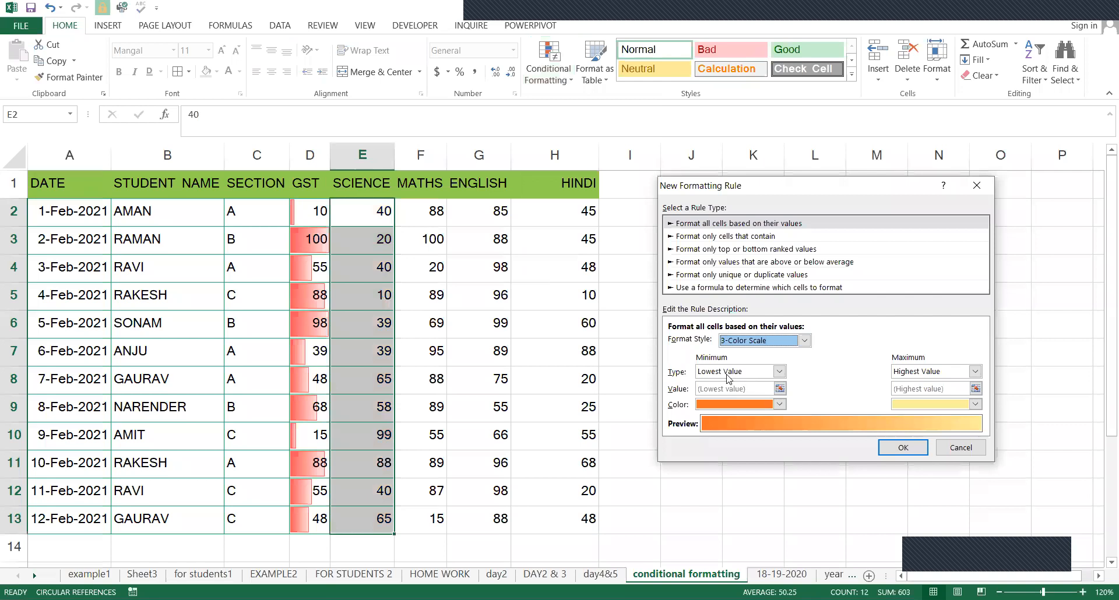
- Set the Science scale's colors to red for the lowest value, light green for the midpoint and light blue for the highest, and apply it
left_click(727, 372)
left_click(728, 382)
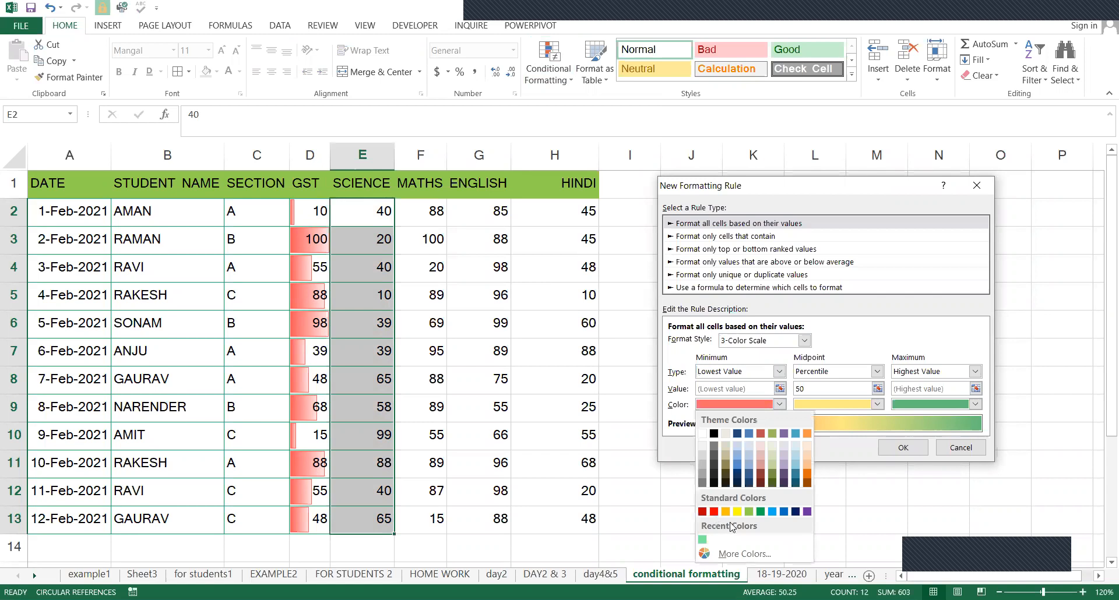
left_click(716, 514)
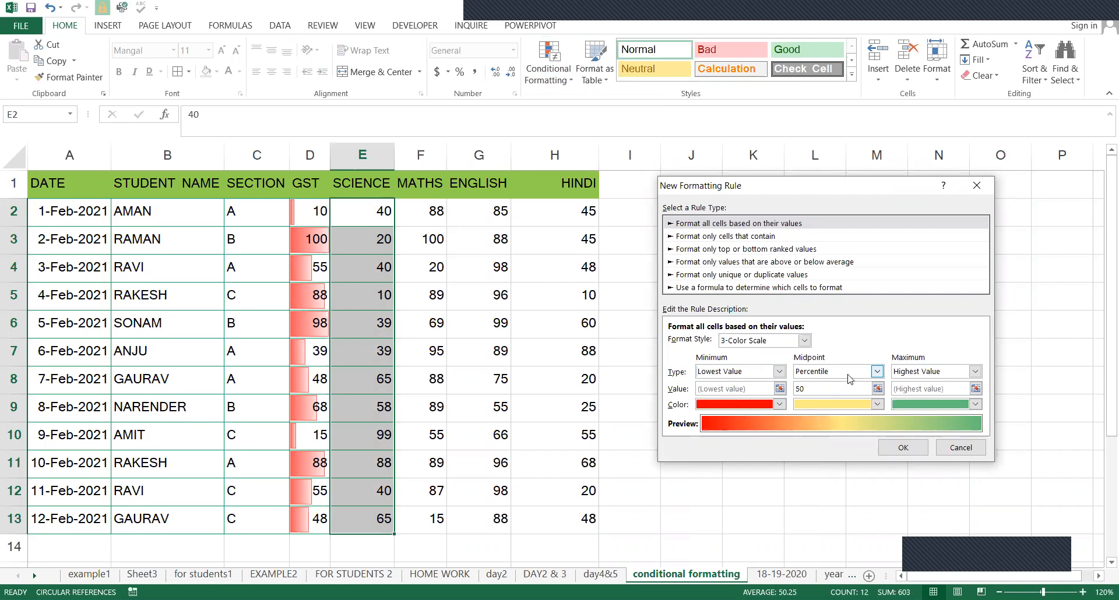
left_click(850, 373)
left_click(870, 411)
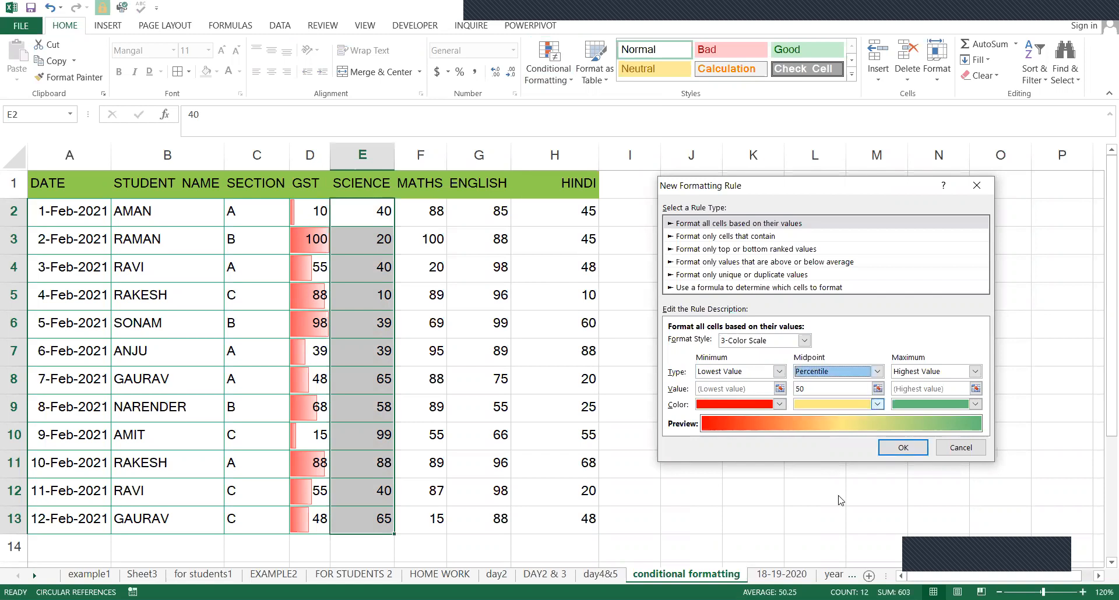
left_click(847, 512)
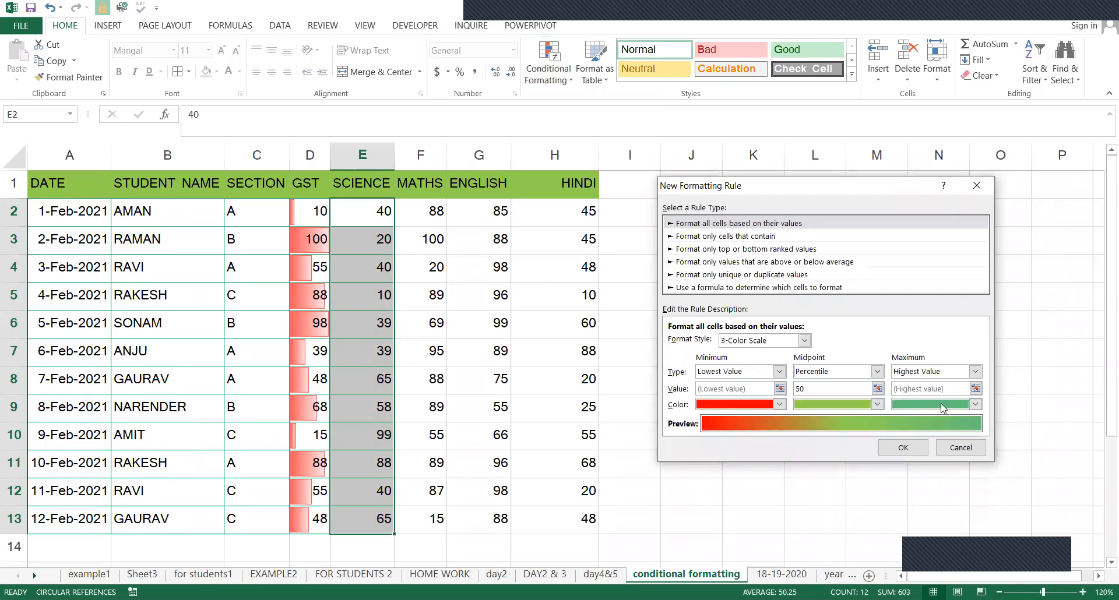
left_click(975, 404)
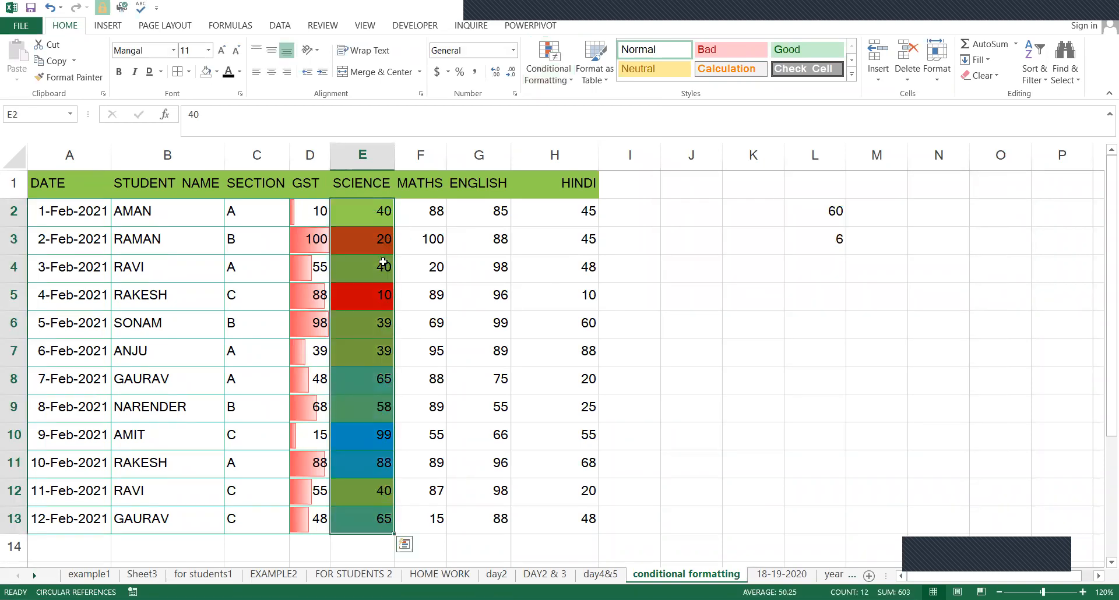
left_click(378, 290)
left_click(378, 235)
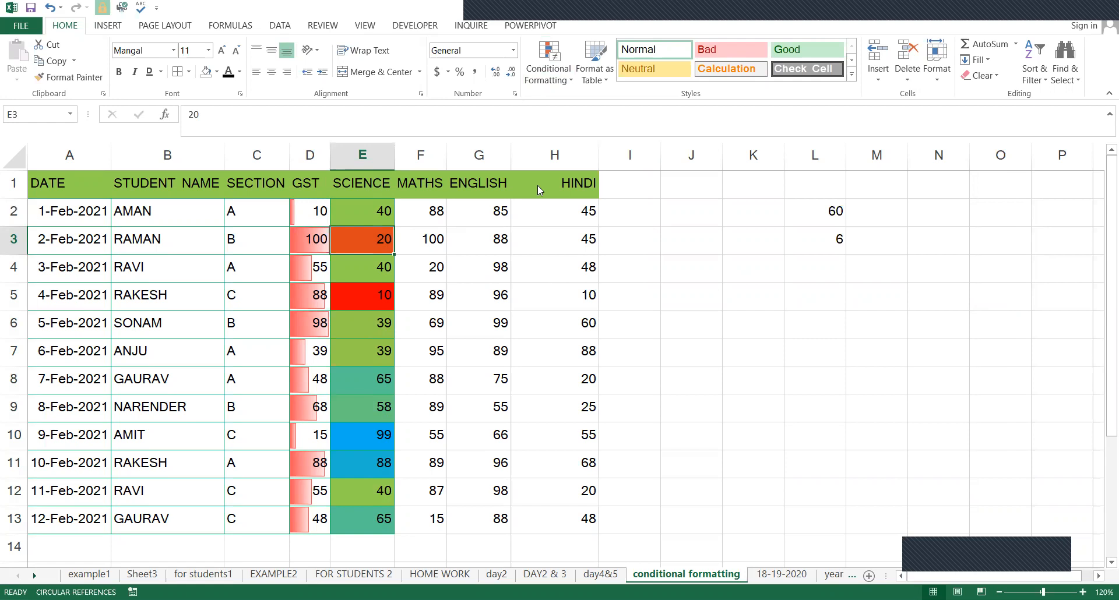
- Start a custom color scale rule for the English marks G2:G13 using the 3-Color Scale format style
mouse_move(537, 185)
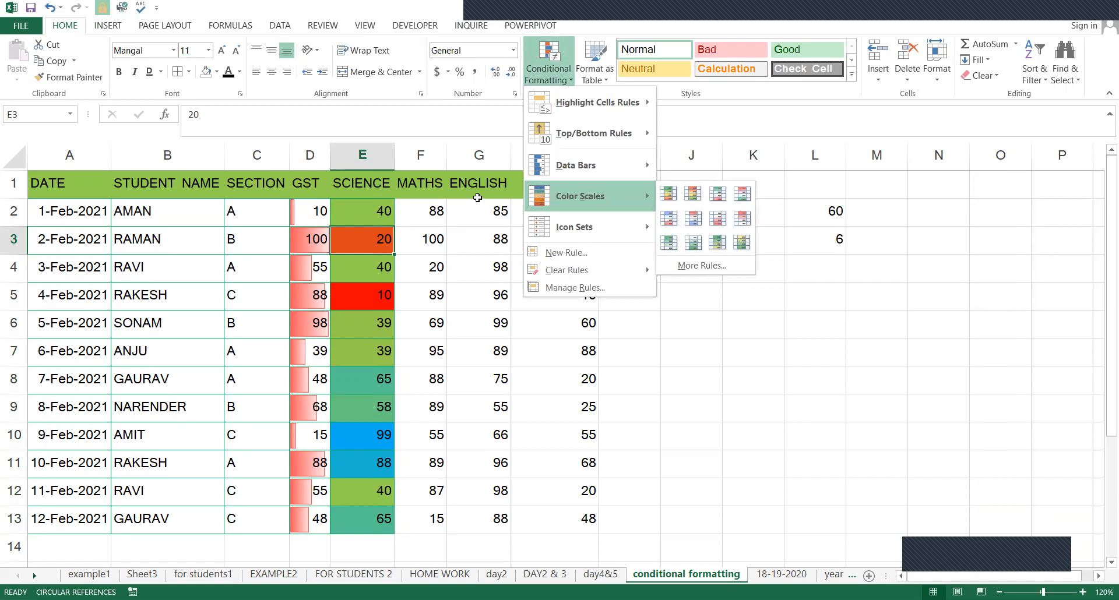
left_click(477, 198)
left_click(474, 499, "shift")
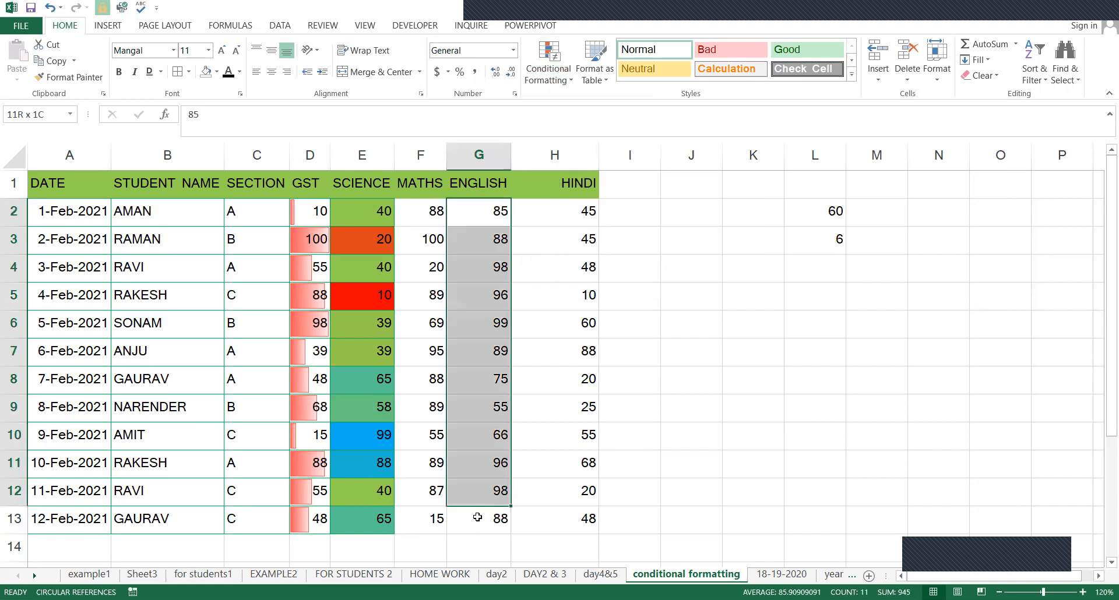
left_click_drag(477, 517, 478, 522)
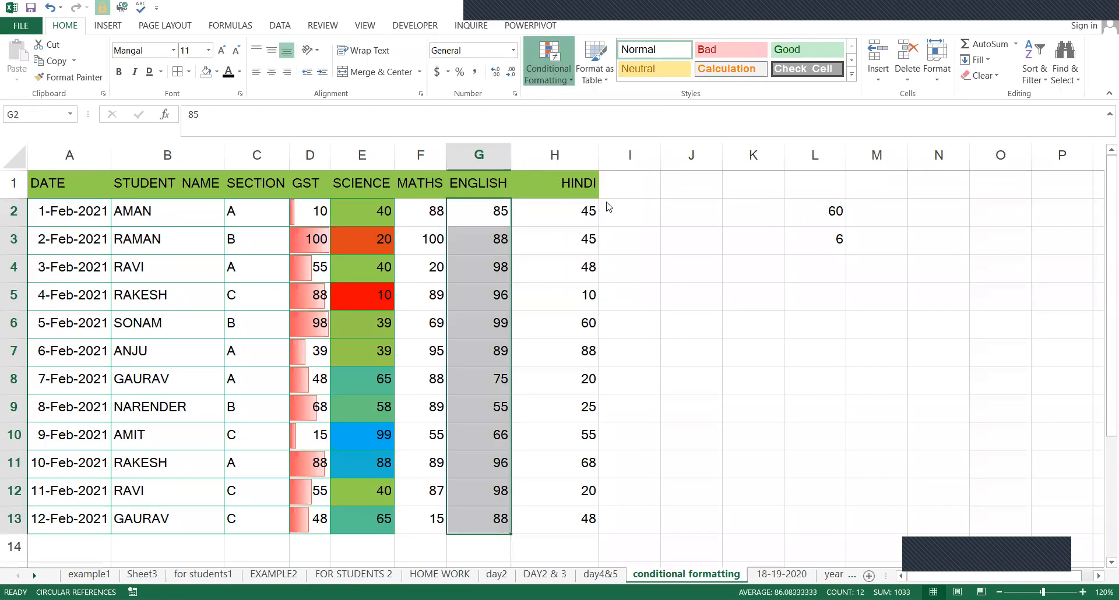
left_click(703, 269)
left_click(805, 341)
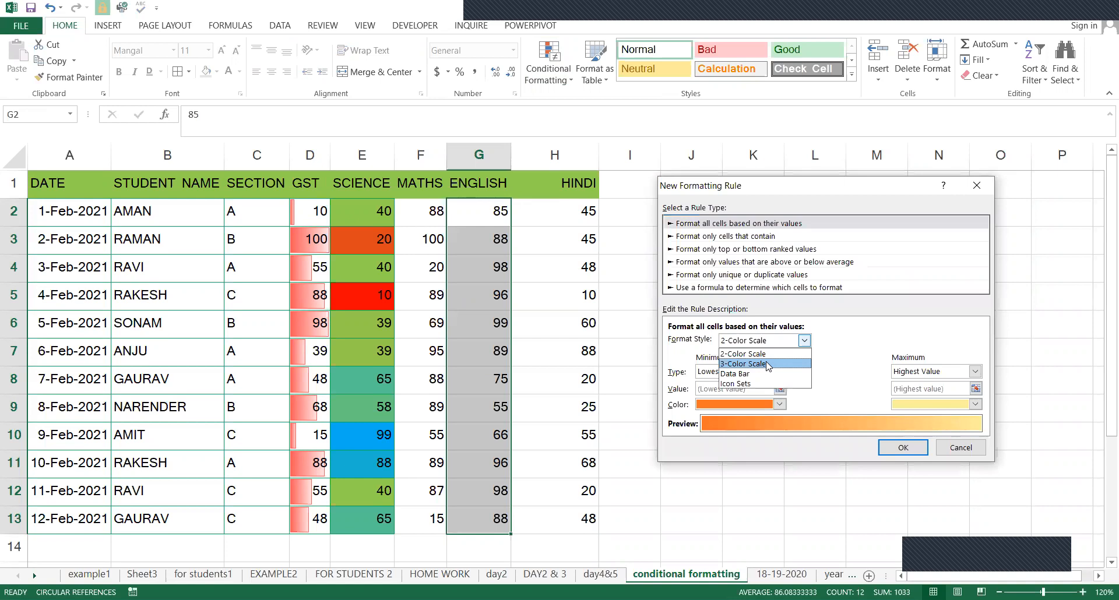
left_click(767, 364)
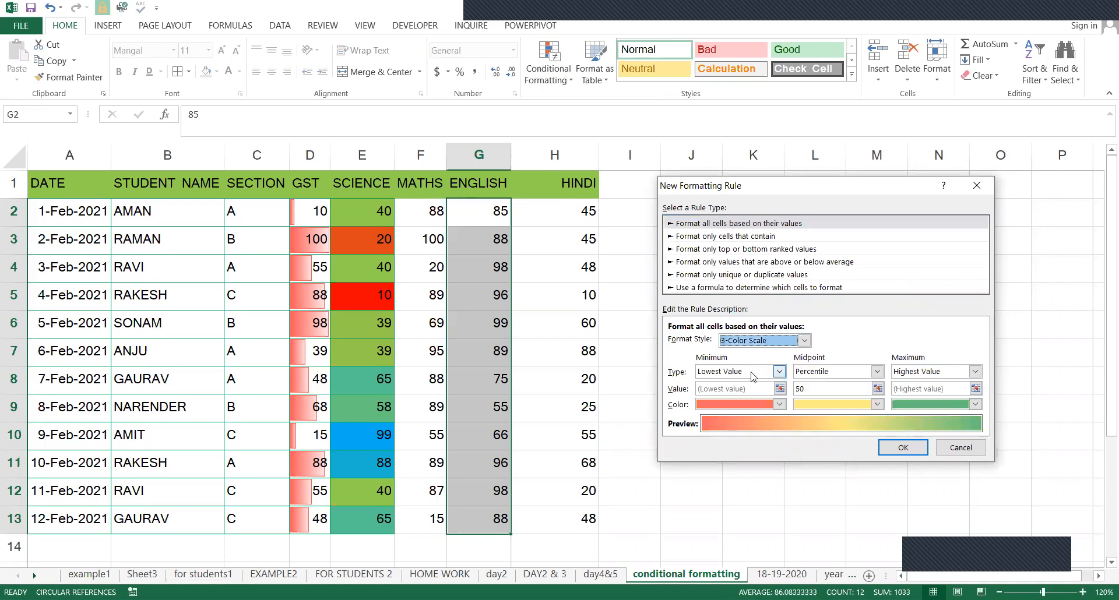
- Set the English scale's colors to yellow for the lowest value, red for the midpoint and green for the highest, and apply it
left_click(752, 374)
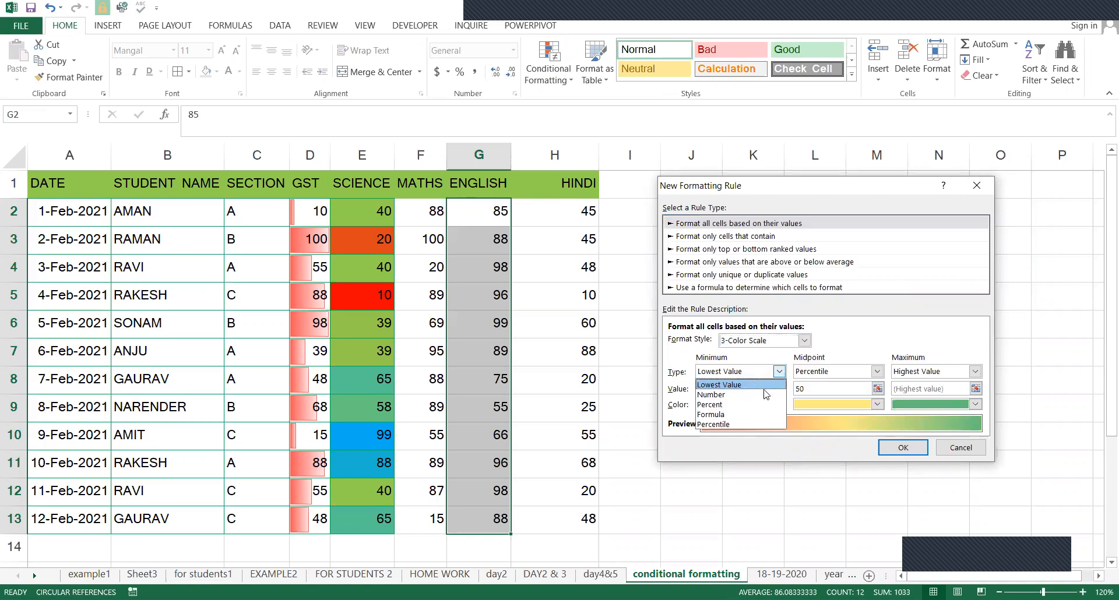
left_click(763, 386)
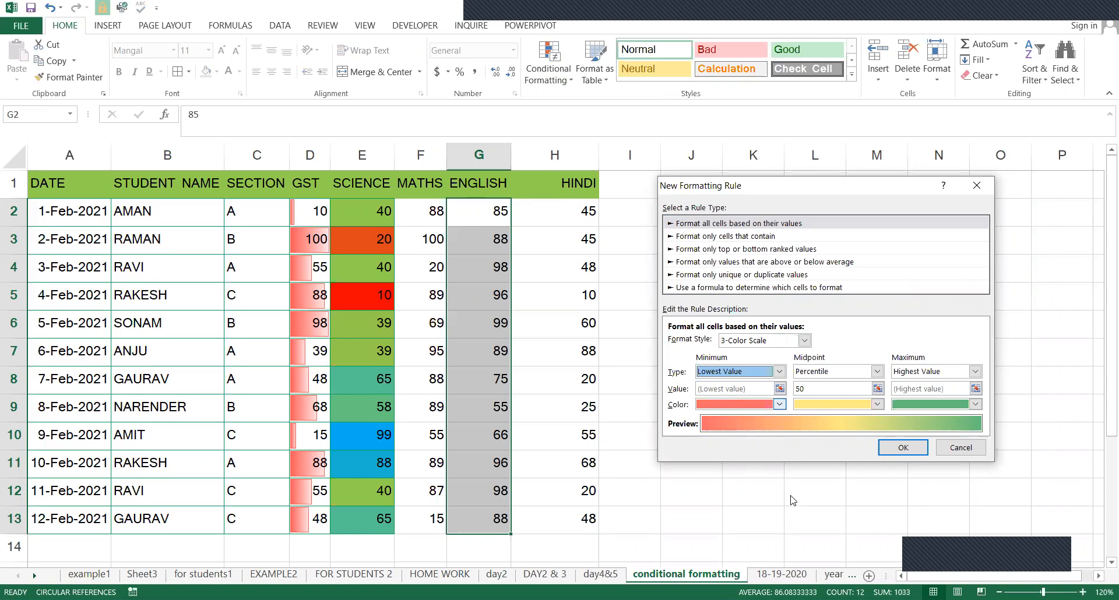
left_click(779, 404)
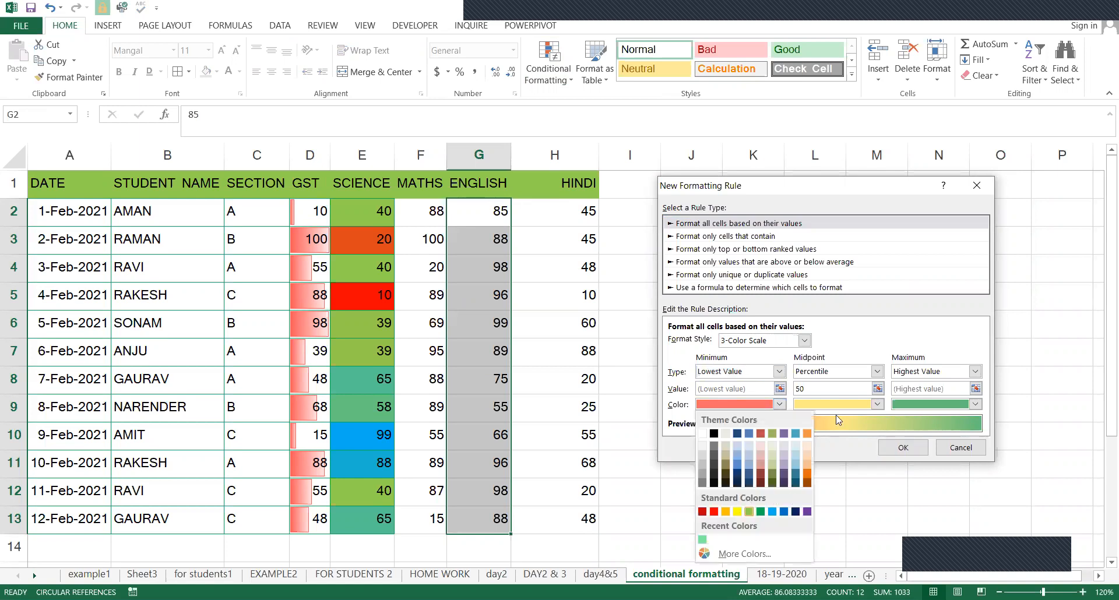
left_click(737, 511)
left_click(813, 405)
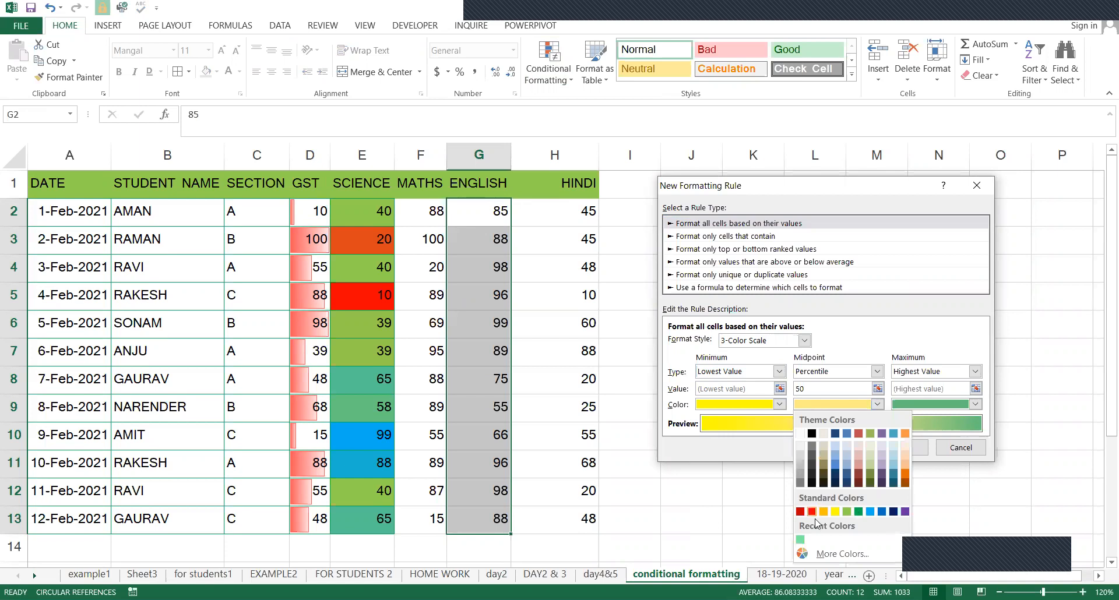
left_click(812, 511)
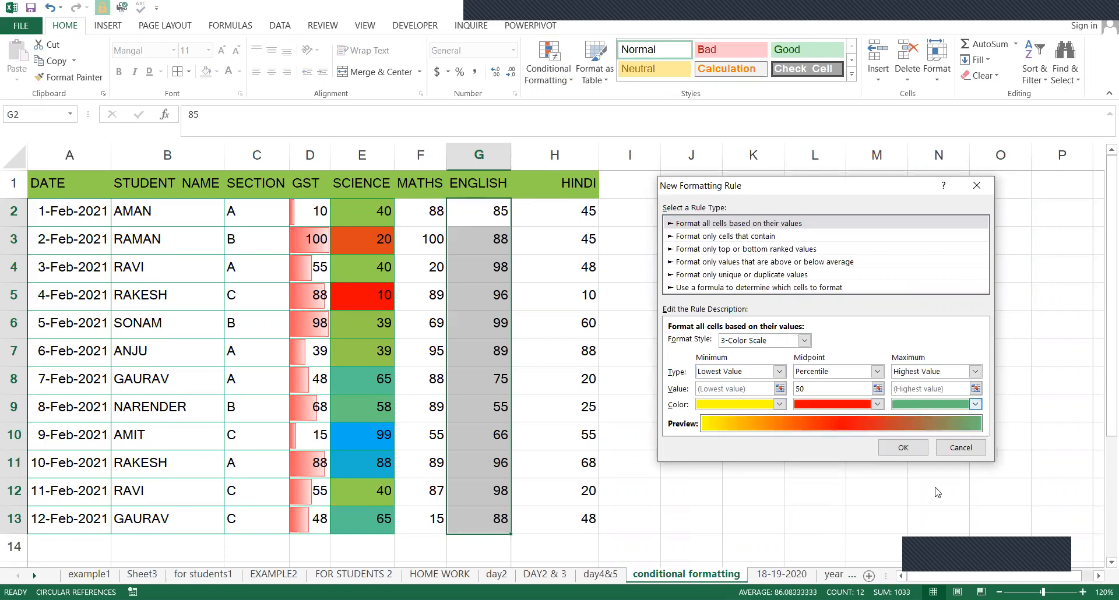
left_click(955, 514)
left_click(907, 444)
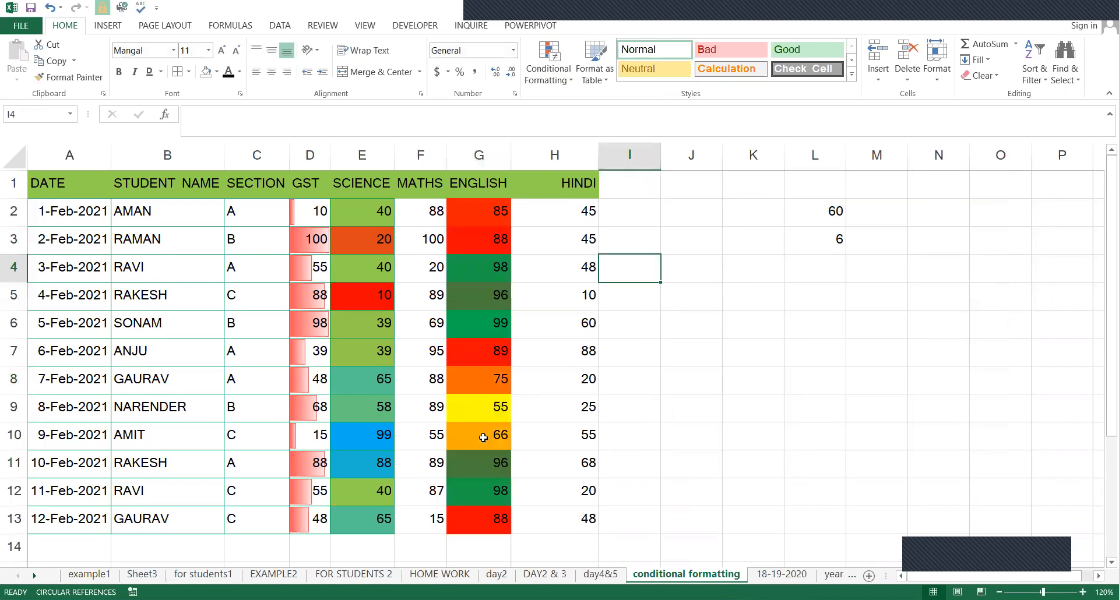
- Examine how the color scale shades the English marks in G2:G13, checking individual cells from lowest to highest
left_click(485, 406)
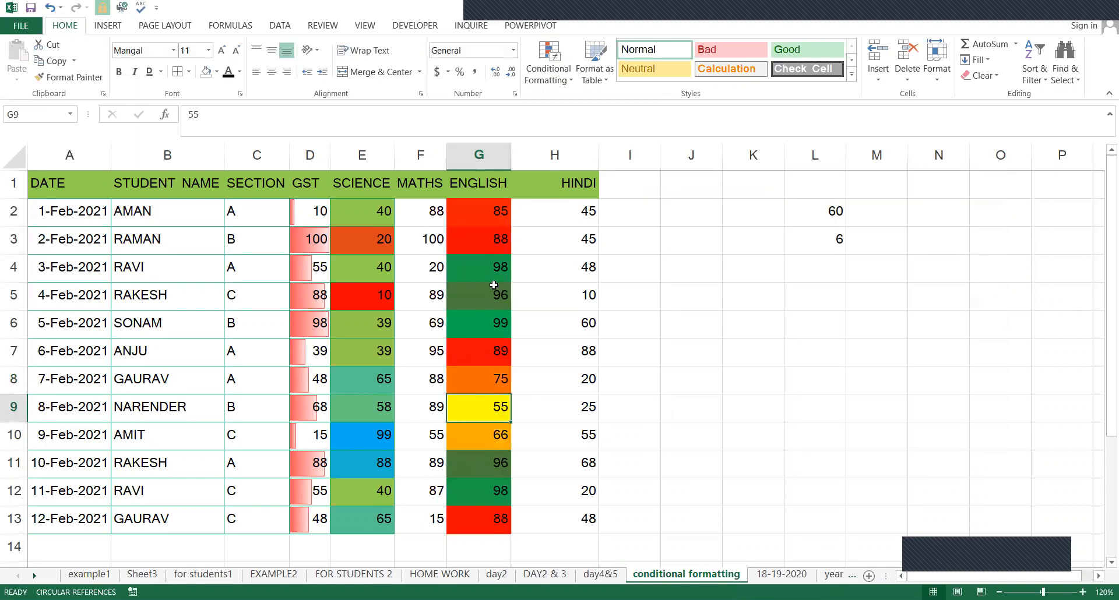
left_click(499, 214)
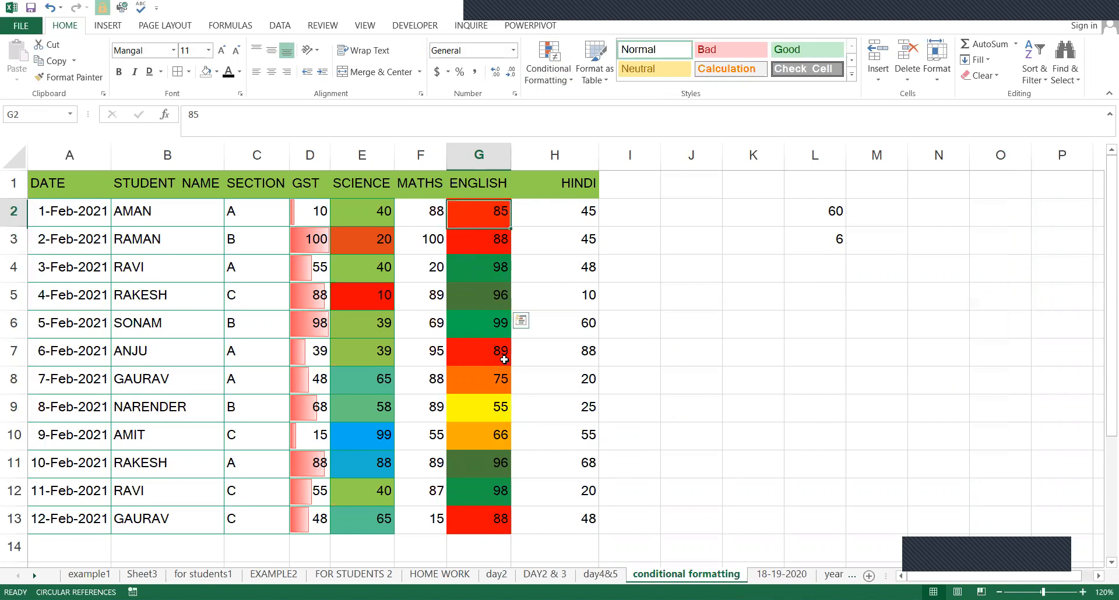
left_click(499, 355)
left_click(499, 456)
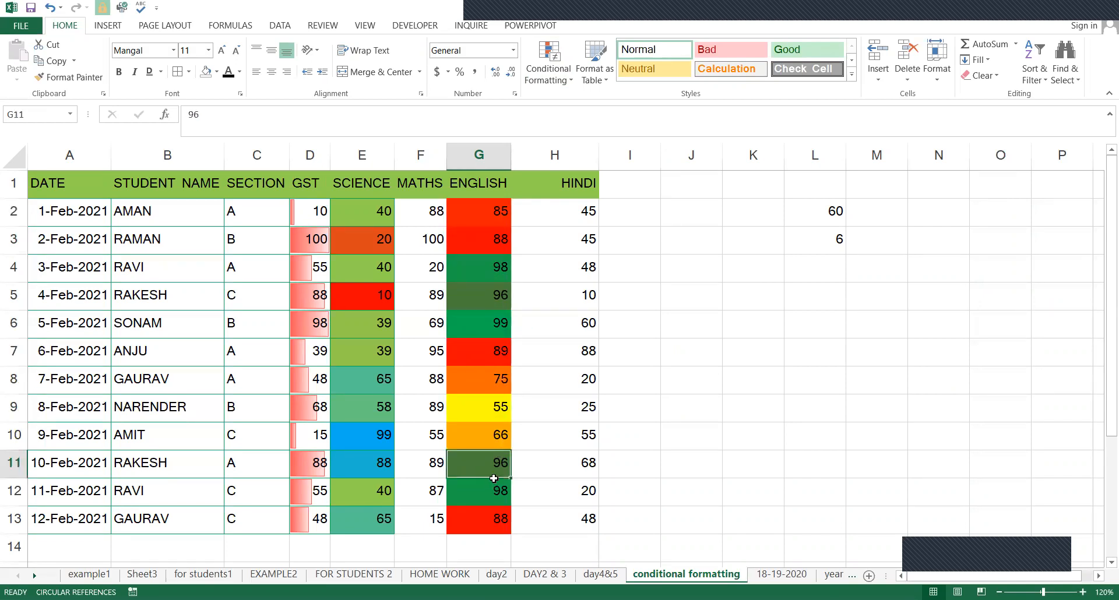
left_click(496, 527)
left_click(498, 216)
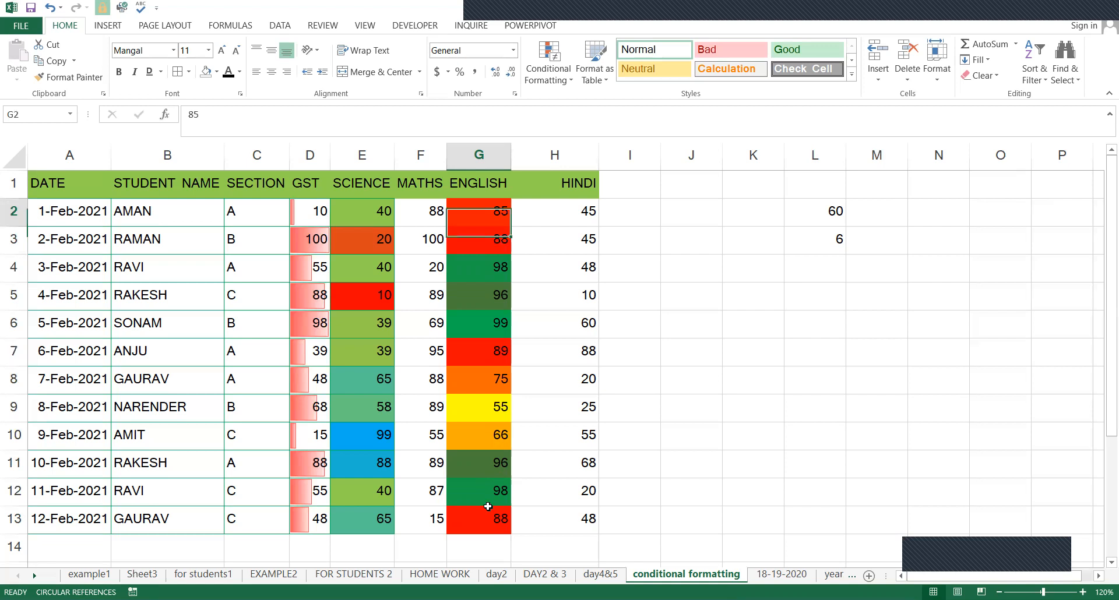
left_click(487, 508, "shift")
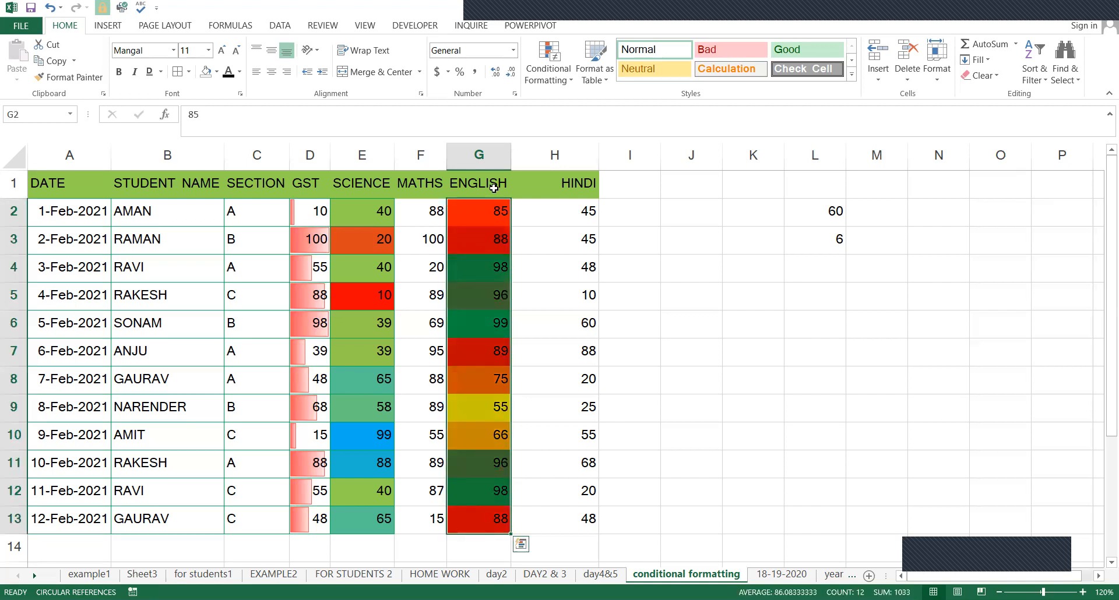
- Apply the four-level signal-bar ratings icon set to the Hindi marks in H2:H13
left_click_drag(588, 217, 582, 508)
left_click(559, 84)
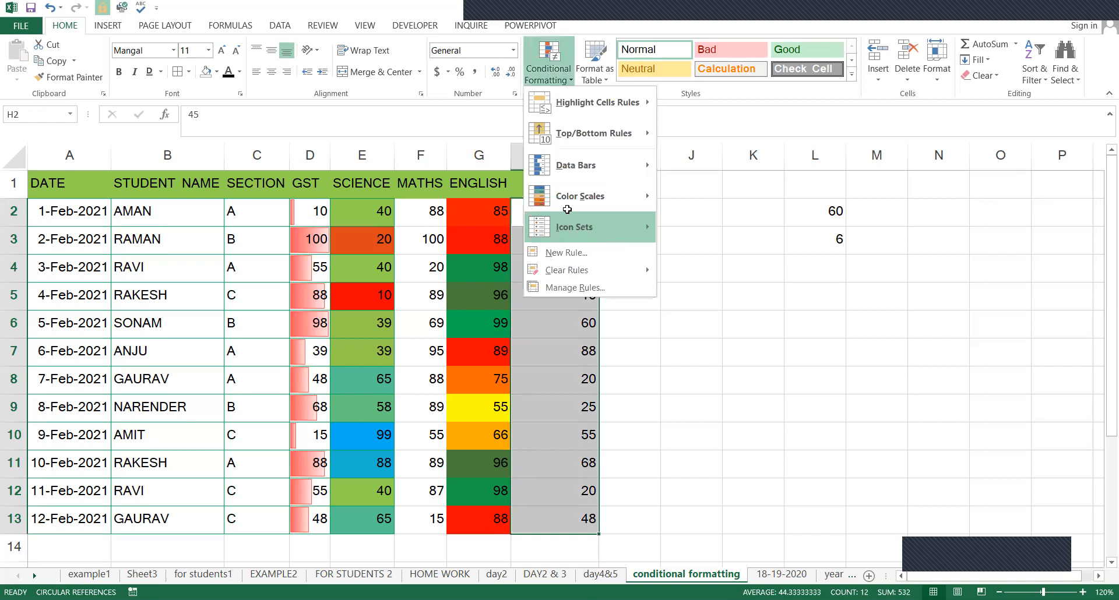
left_click(396, 238)
left_click_drag(595, 216, 598, 510)
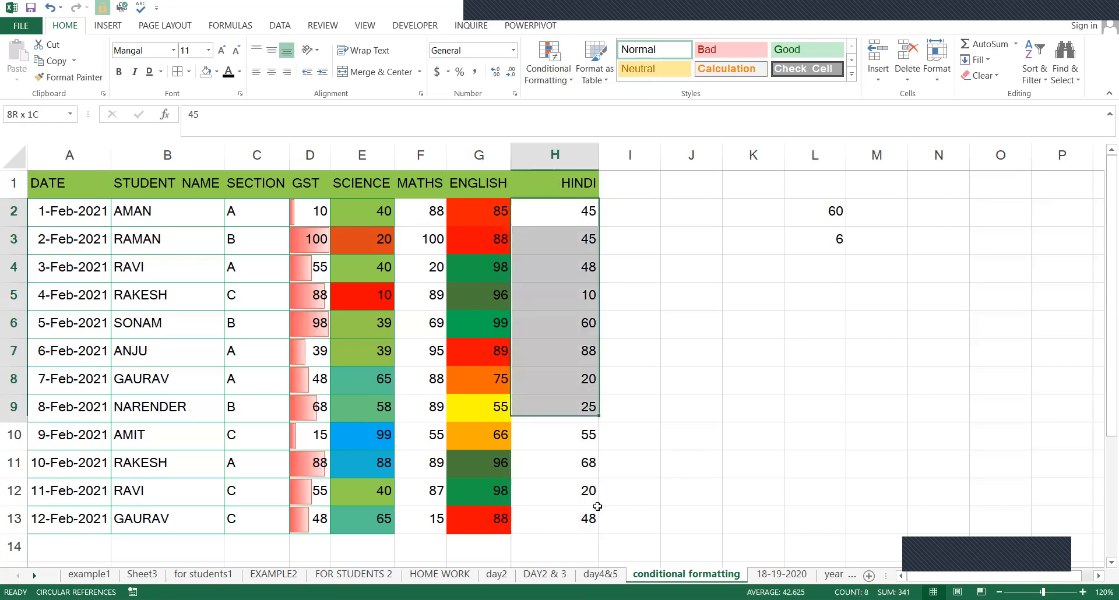
left_click(563, 83)
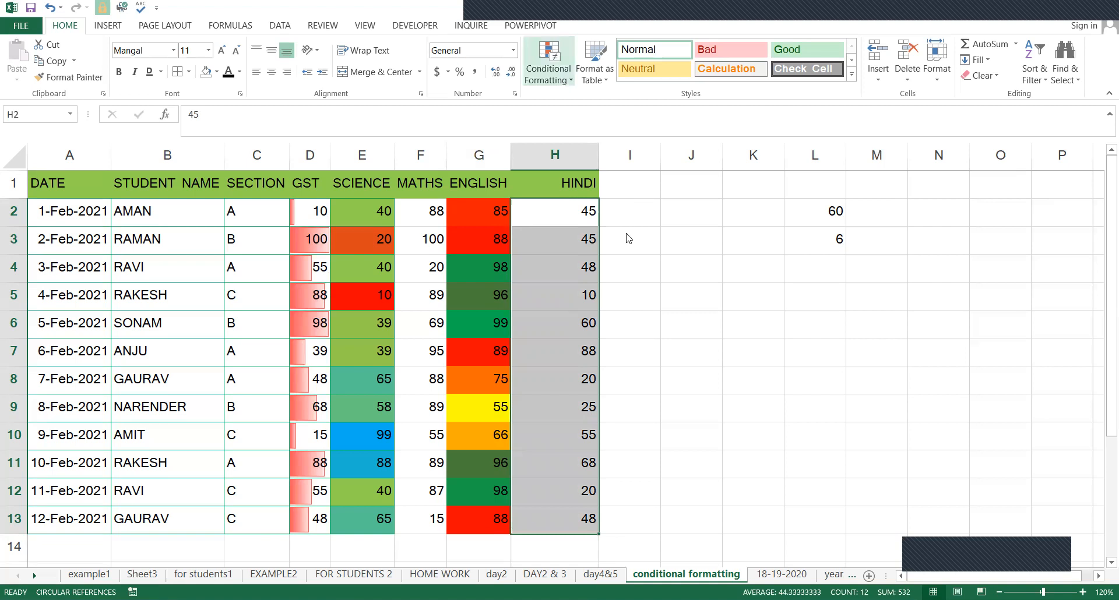
mouse_move(628, 238)
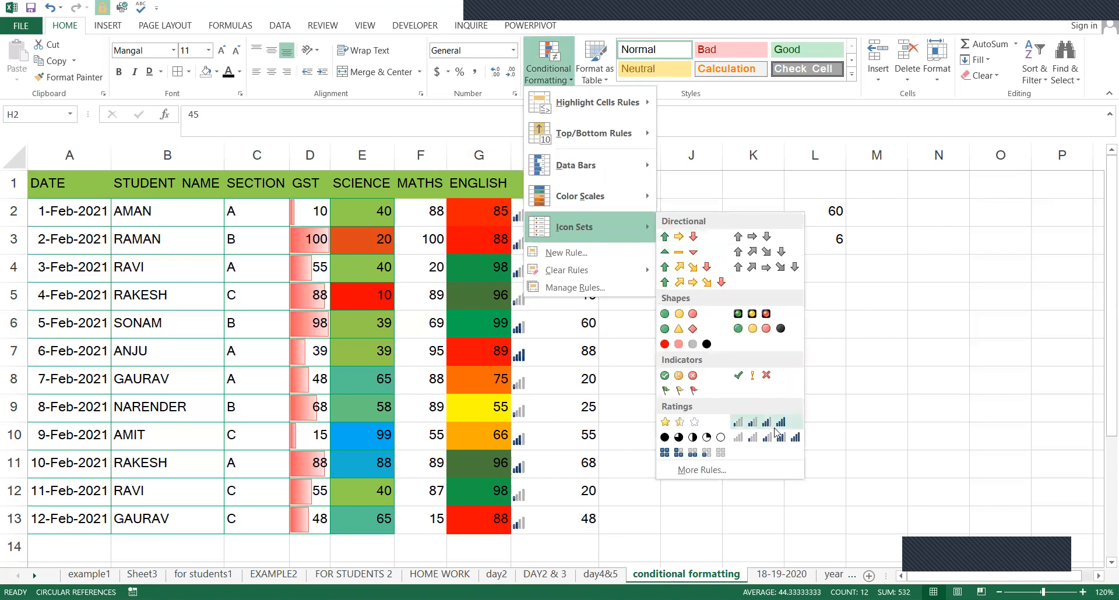
- Apply the three colored arrows directional icon set to the Maths marks in F2:F13 and check the low and middle marks
left_click(416, 222)
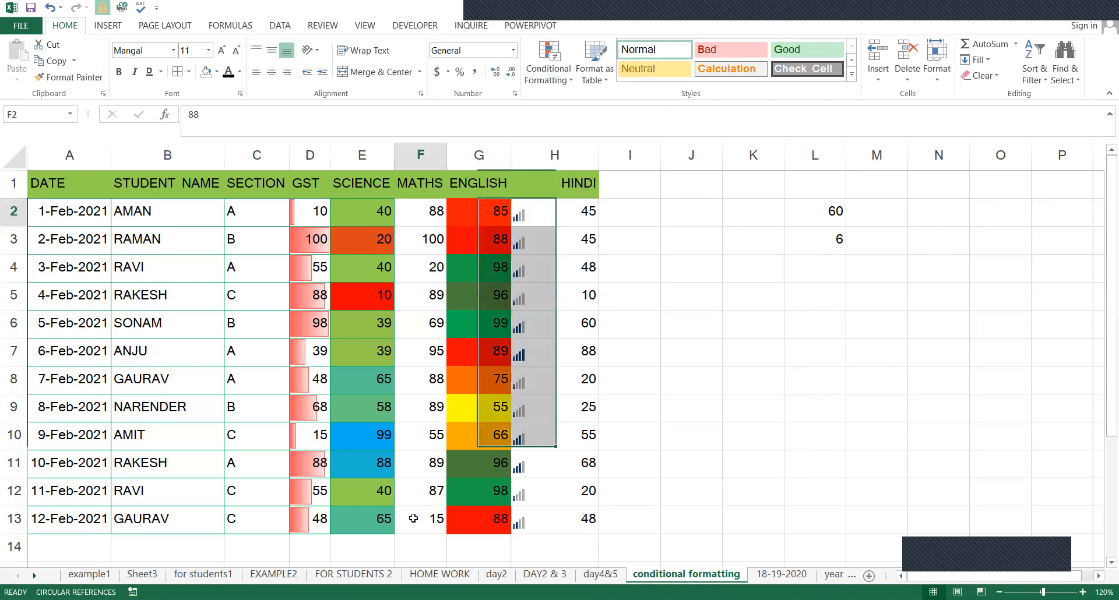
left_click_drag(413, 518, 413, 519)
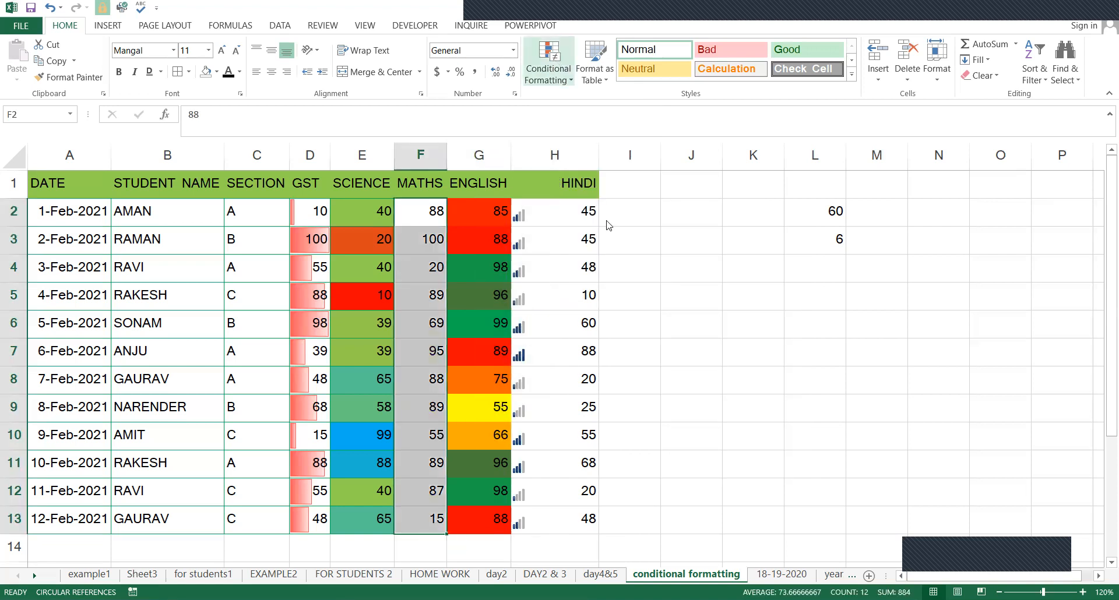
key("alt+h")
key("l")
key("i")
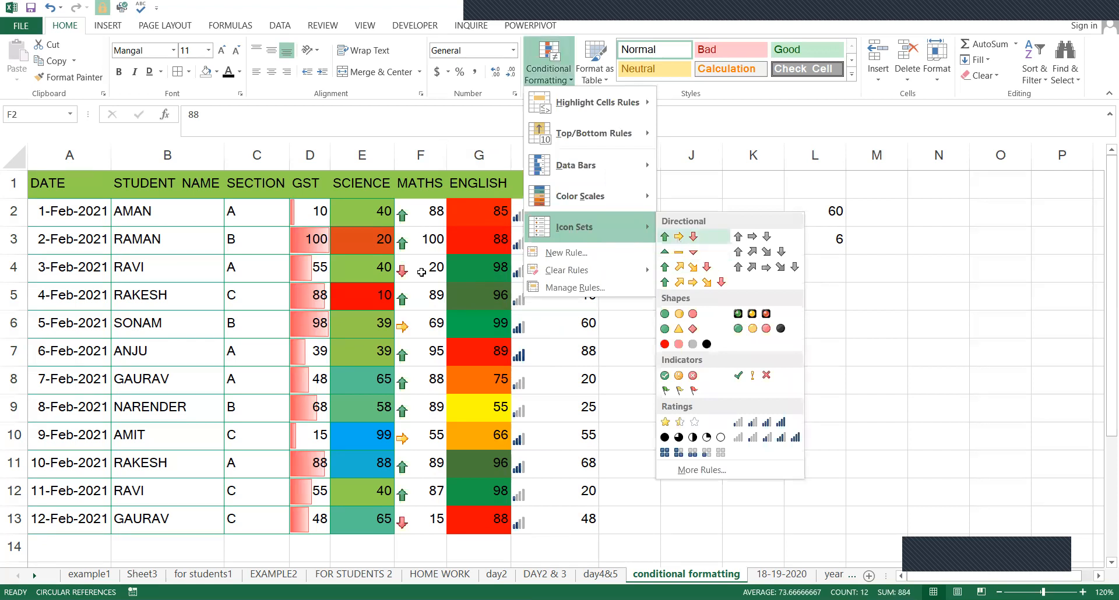
key("Return")
key("Return")
left_click(440, 276)
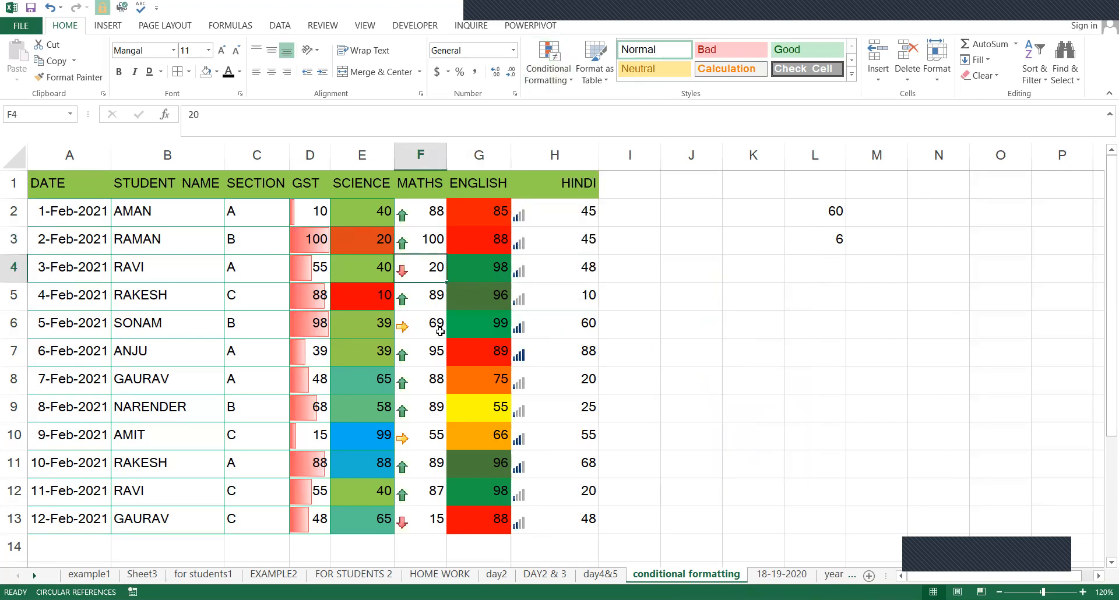
left_click(438, 333)
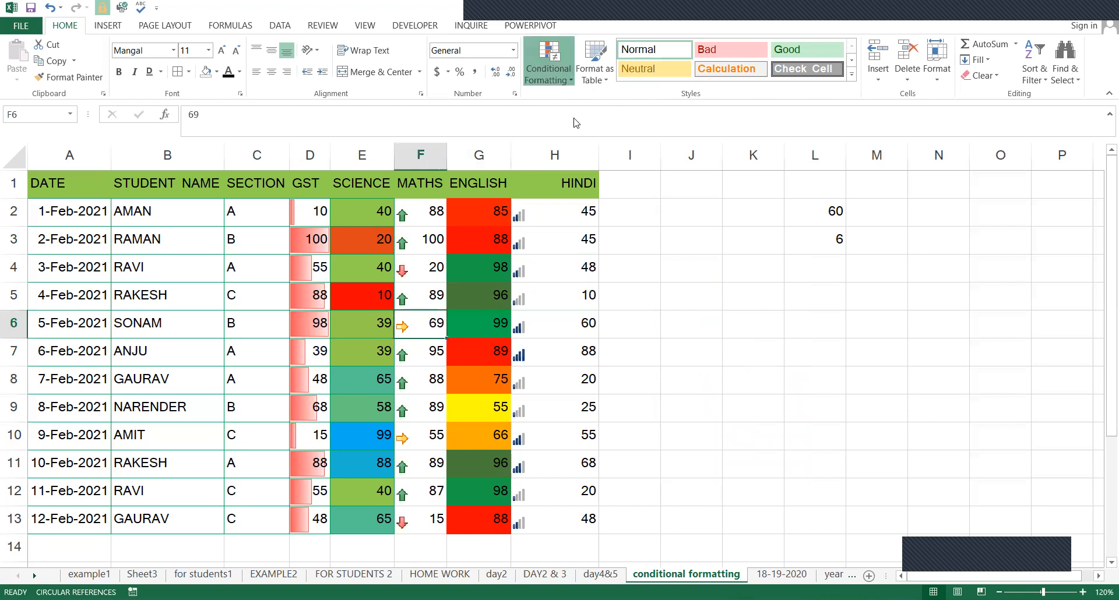
- View the formula-based rule type in the New Formatting Rule dialog and close it without creating a rule
left_click(564, 82)
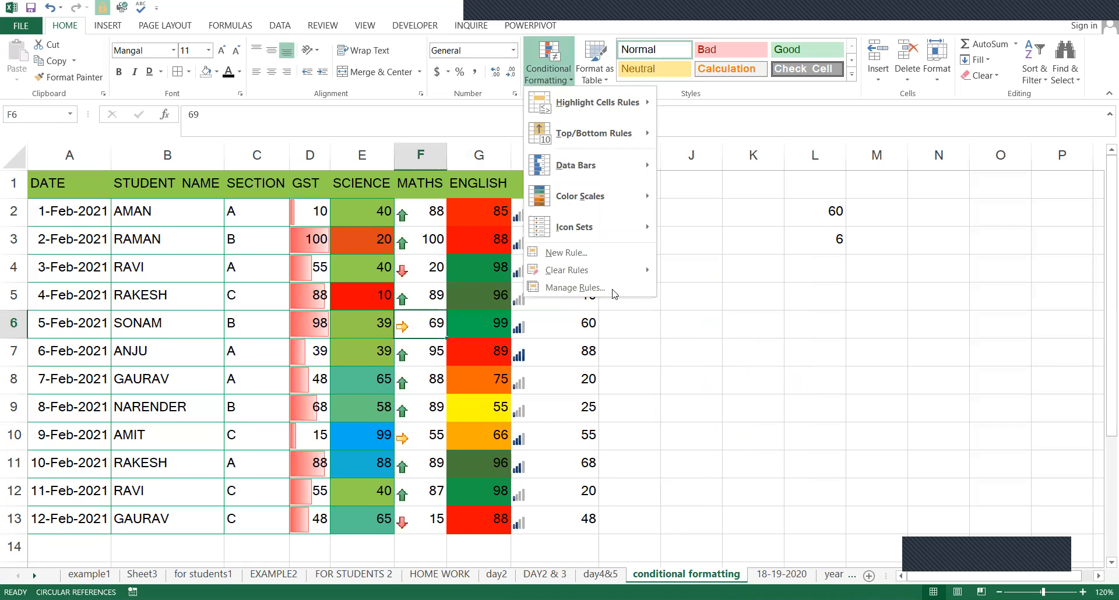
left_click(734, 153)
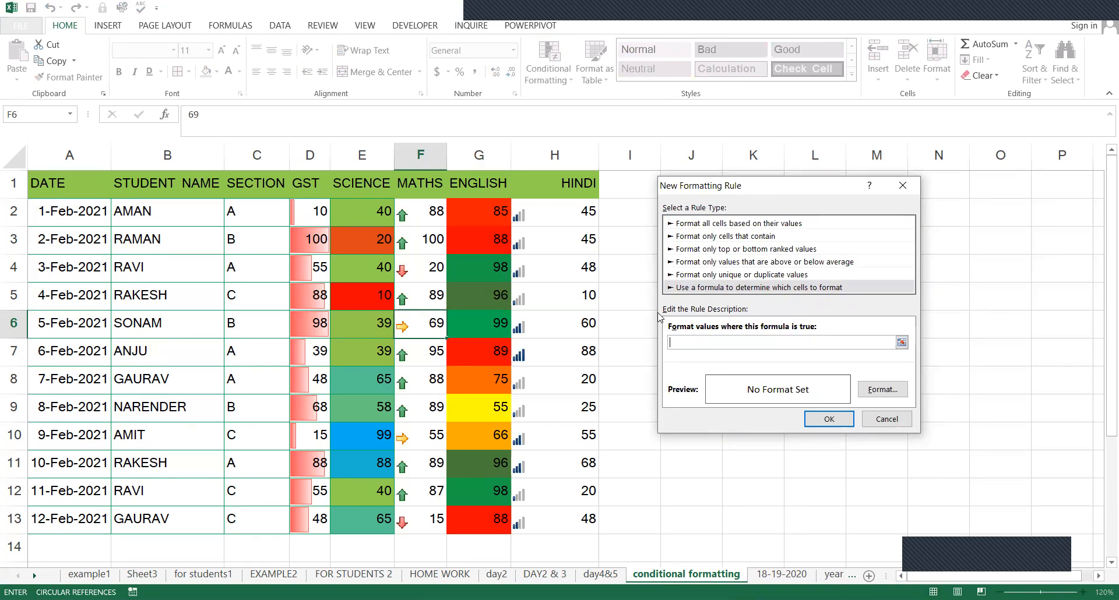
left_click(889, 187)
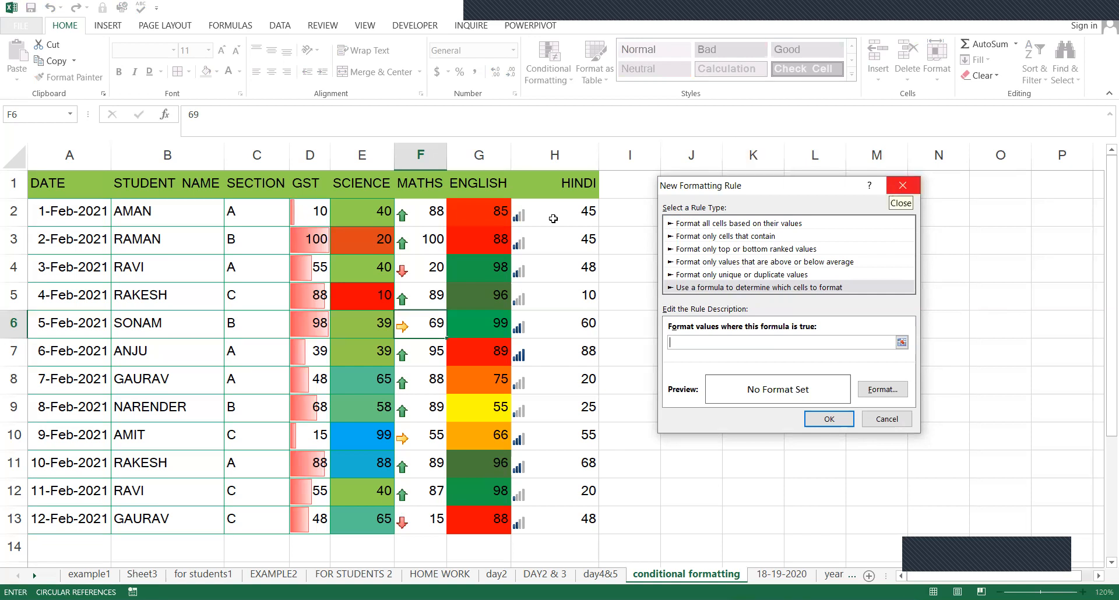
left_click(554, 219)
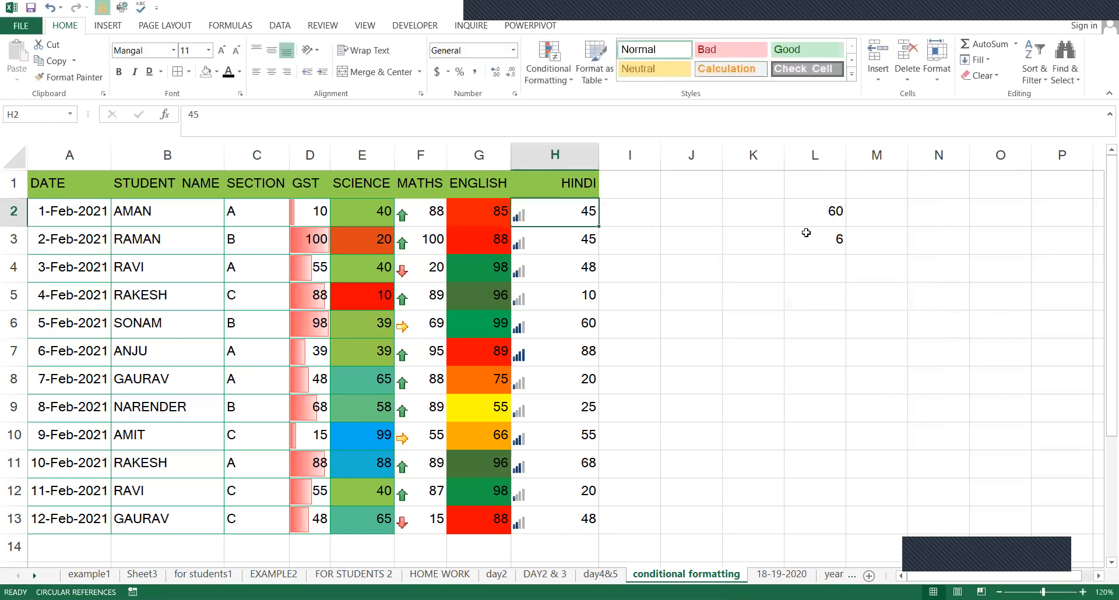
- Clear the leftover numbers from cells L2:L3 beside the marks table
left_click_drag(813, 213, 804, 232)
key("Delete")
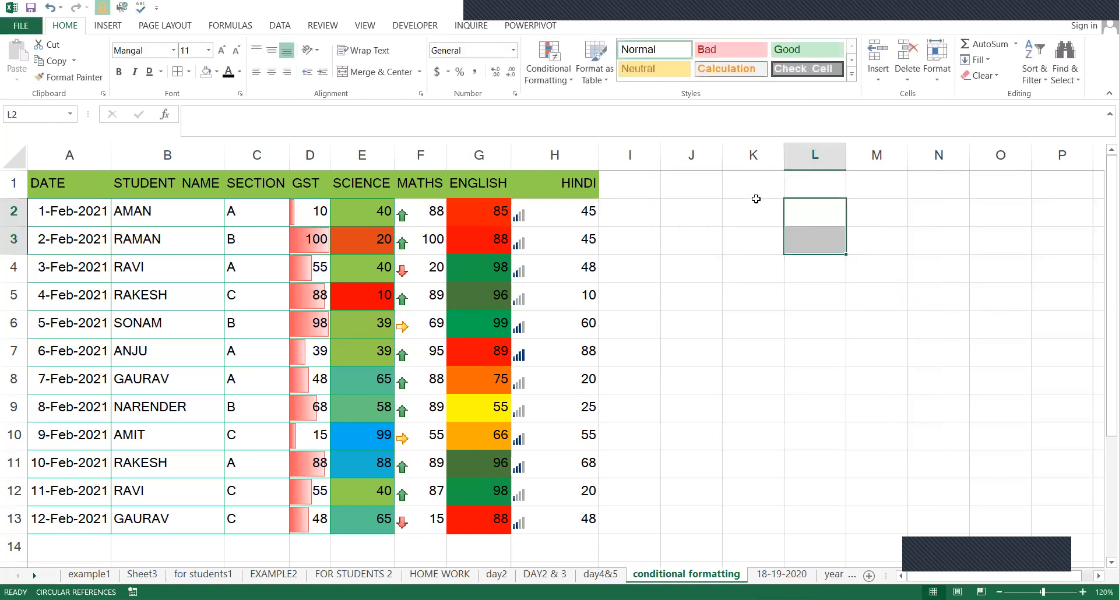
left_click(531, 182)
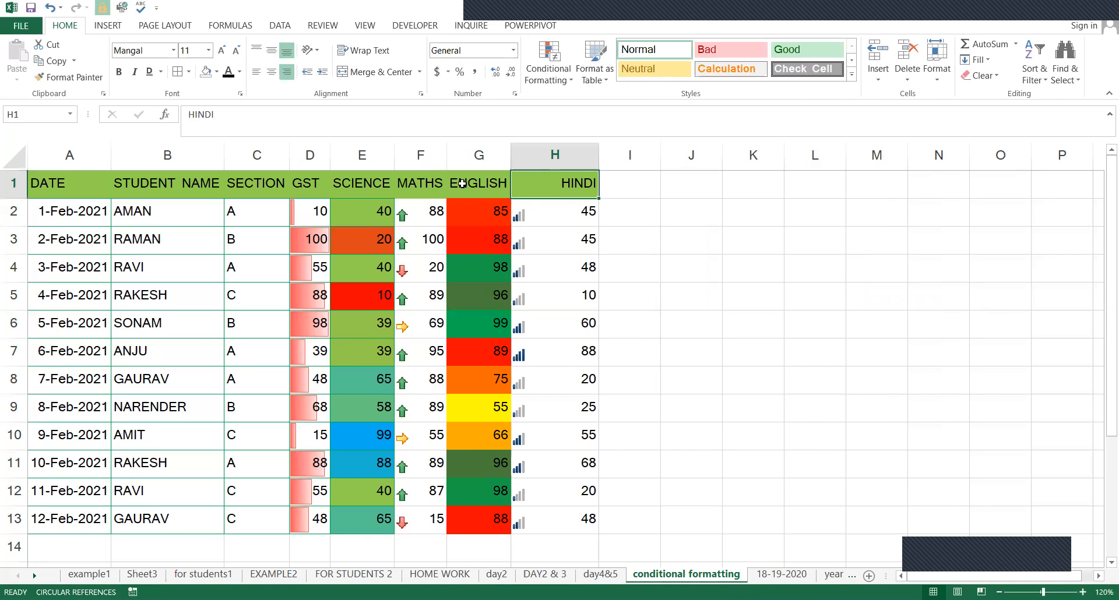
left_click(399, 184)
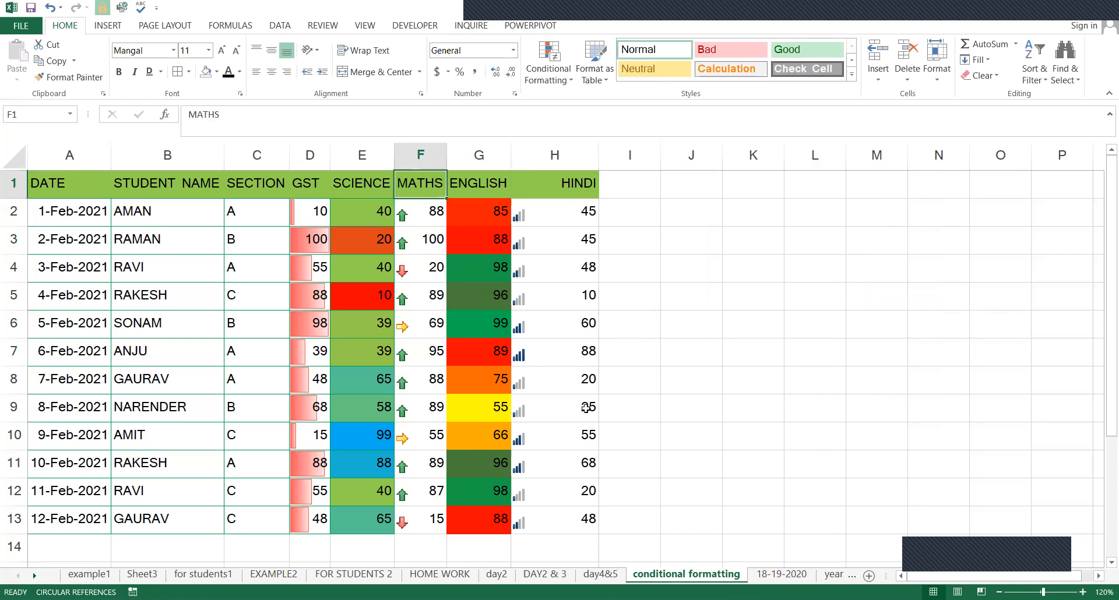
- On the day4&5 sheet, enter the row 2 student's name in the search box cell L2 and check the matching row's highlight
left_click(600, 574)
left_click(956, 207)
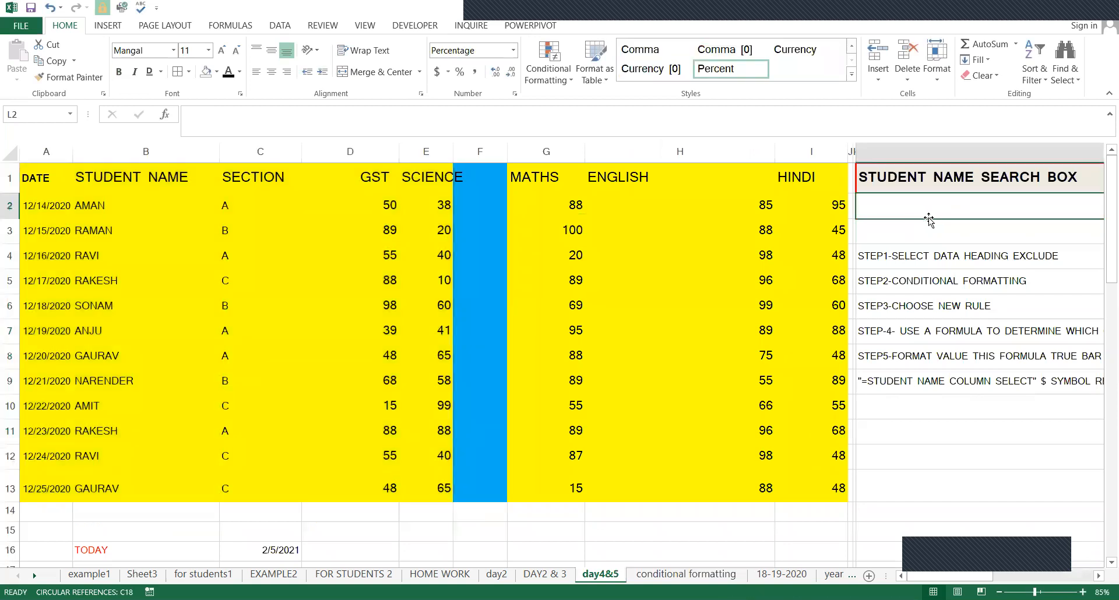
type("AMAN")
key("Return")
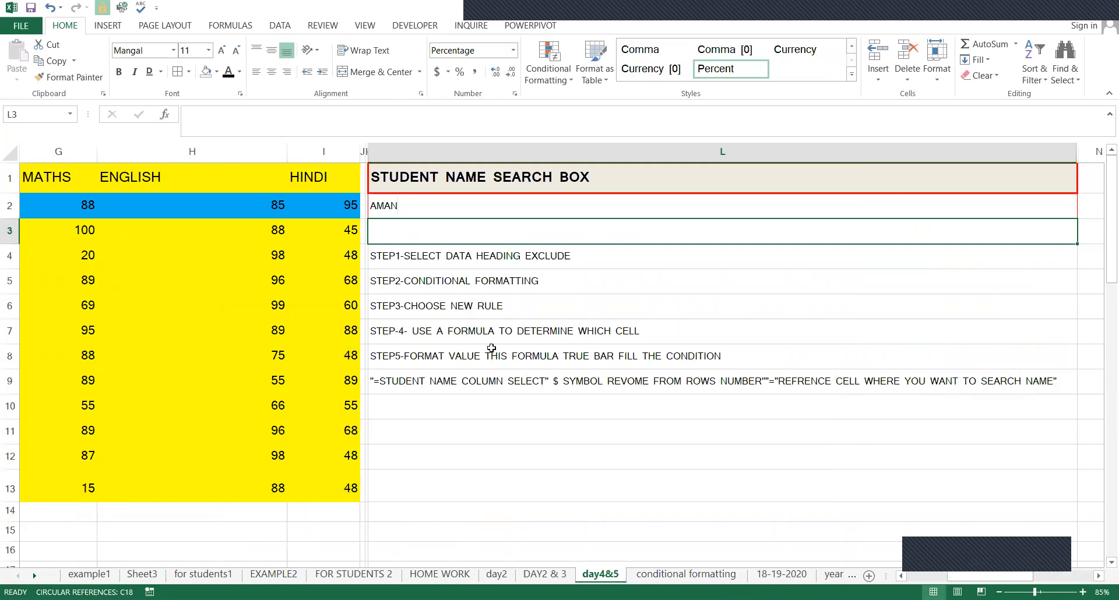
scroll(489, 253, "left", 3)
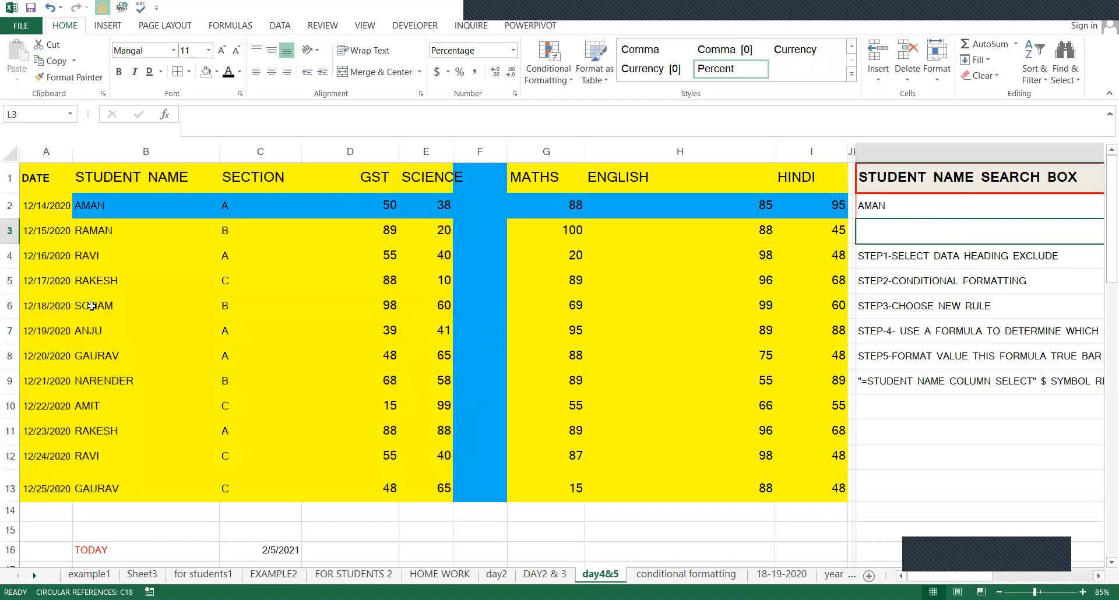
- Replace the search box entry in L2 with the name of the student in row 6 and check the highlighted row
left_click(119, 307)
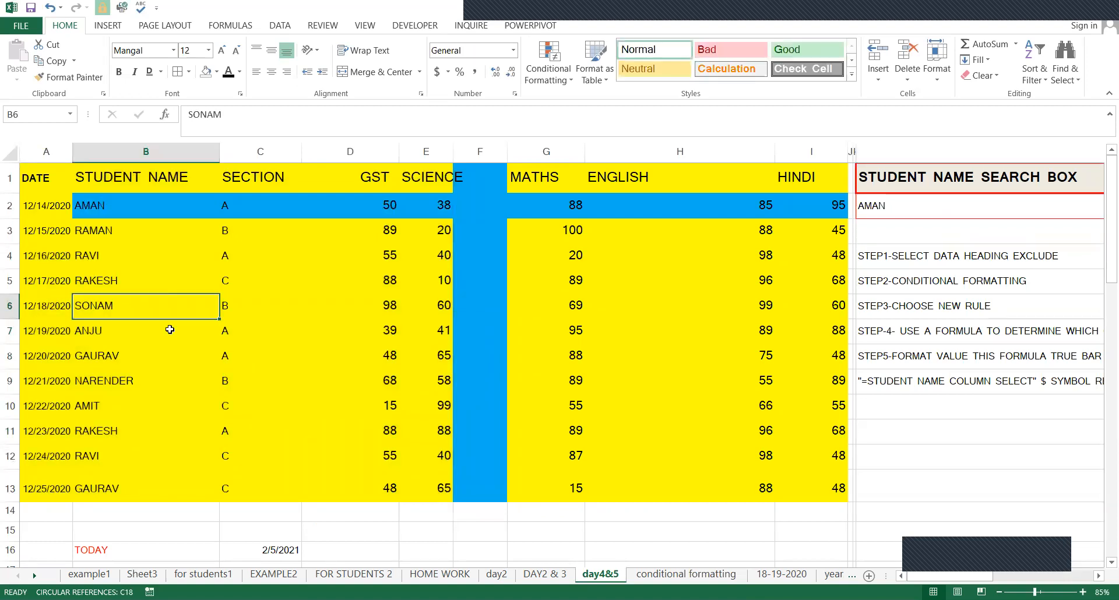
left_click(915, 205)
double_click(917, 205)
key("BackSpace")
key("BackSpace")
key("BackSpace")
key("BackSpace")
type("SONAM")
key("Return")
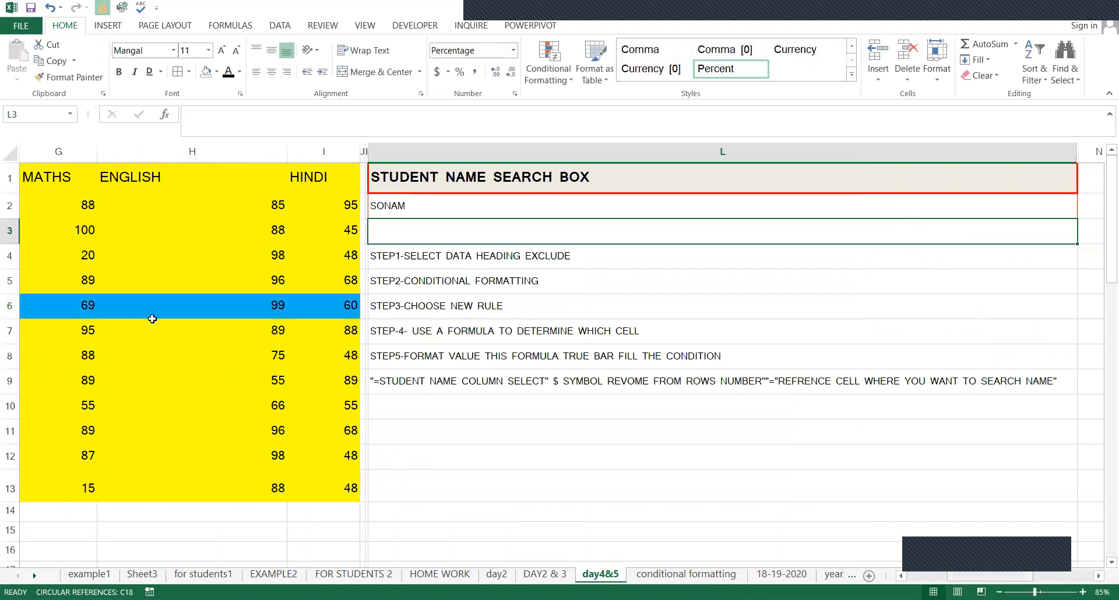
scroll(153, 317, "left", 2)
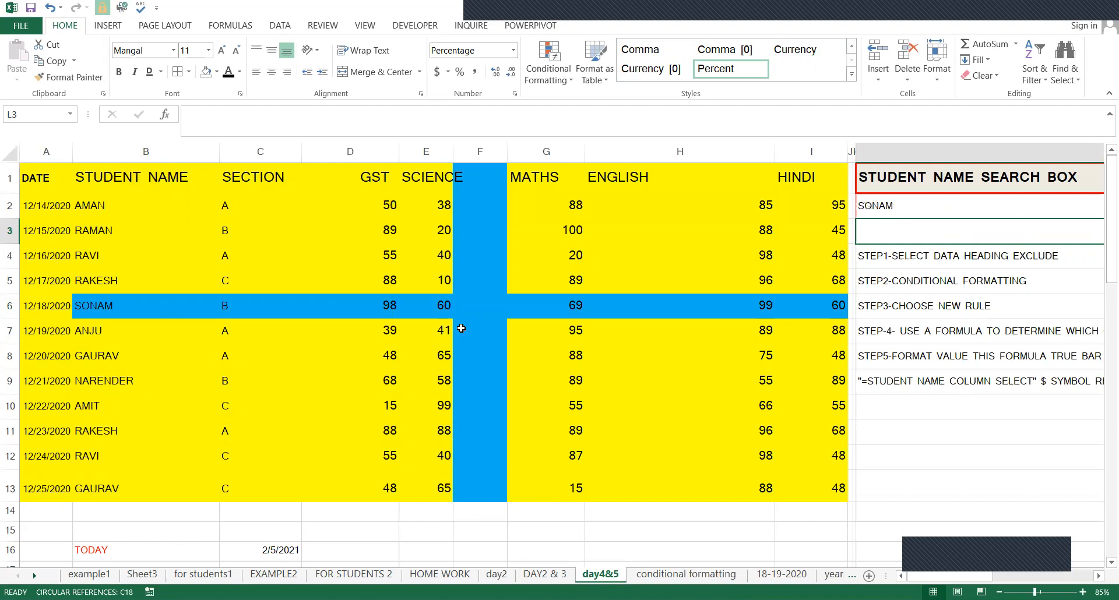